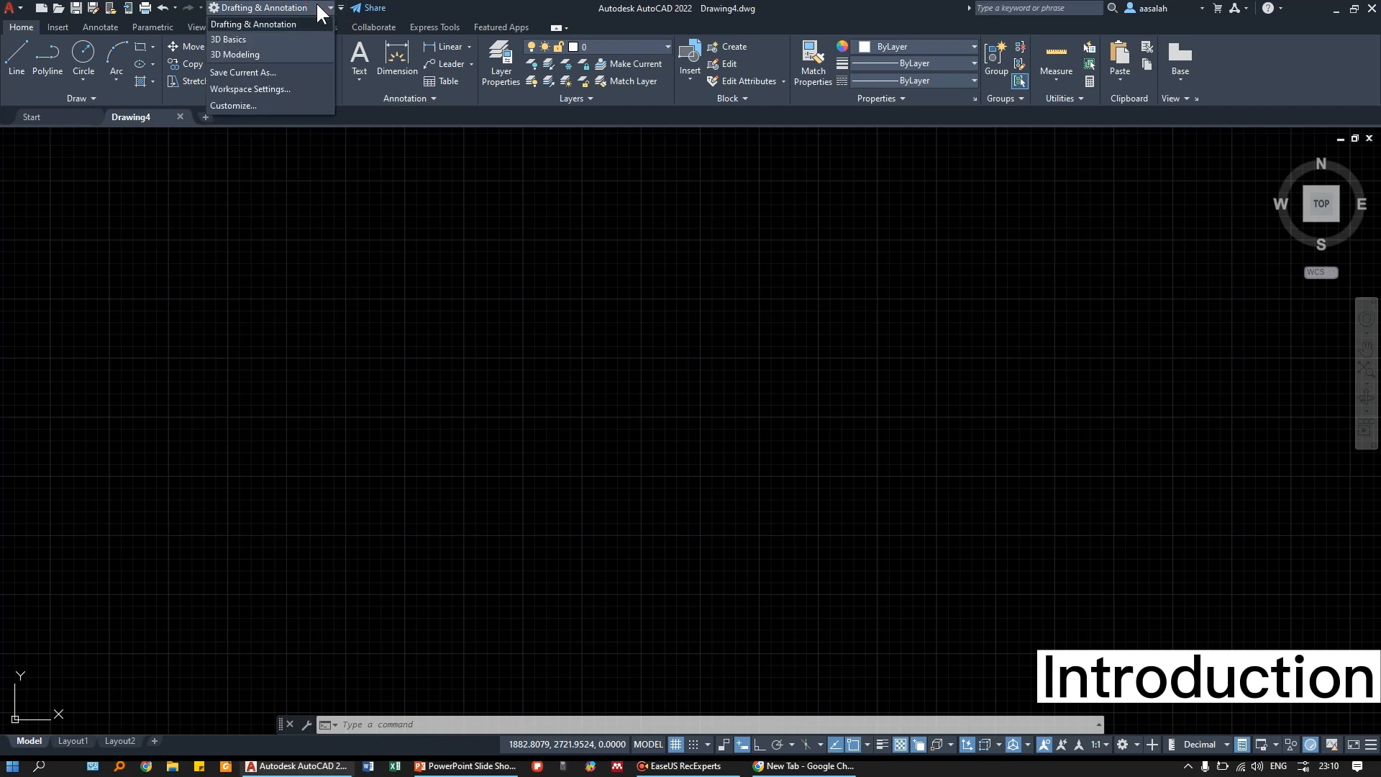
# - Switch to the 3D Modeling workspace and display its home set of modeling tools
pyautogui.click(255, 56)
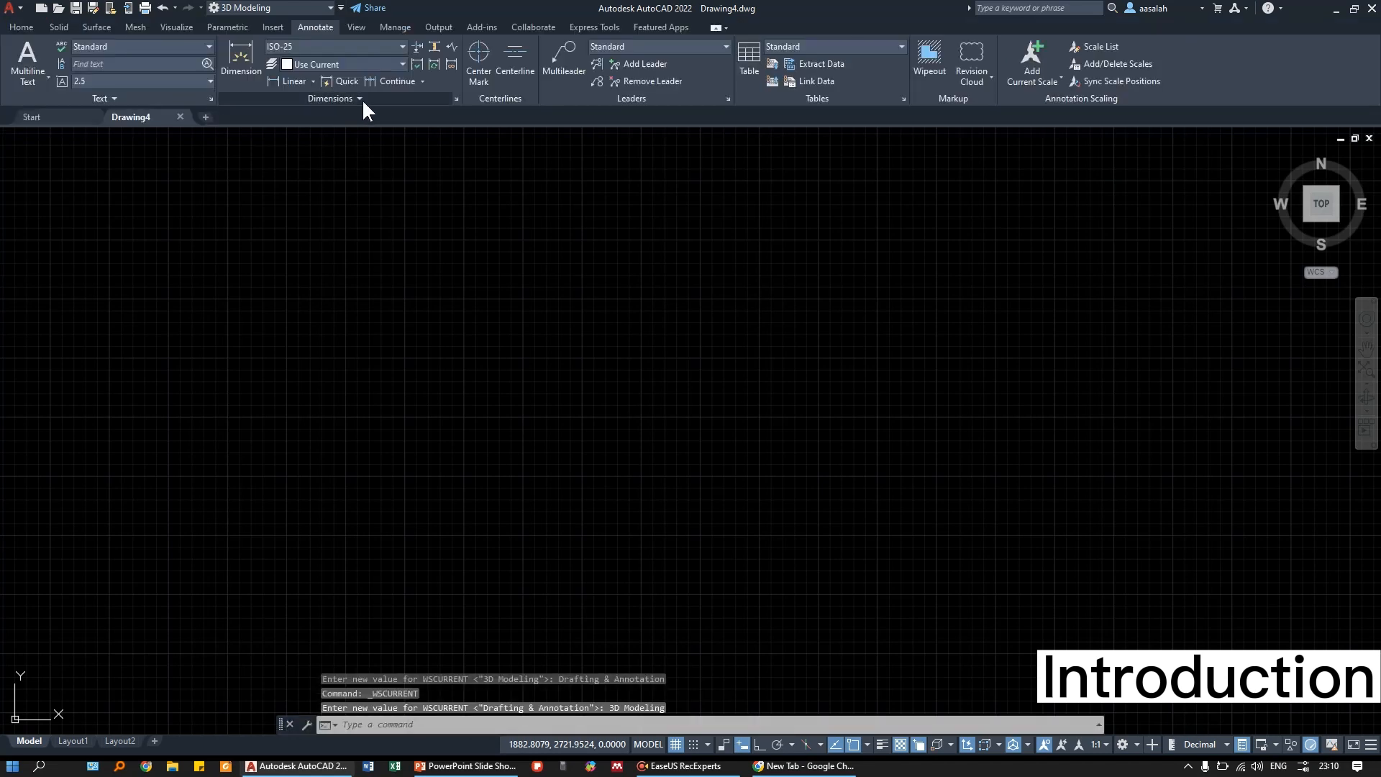
pyautogui.click(21, 27)
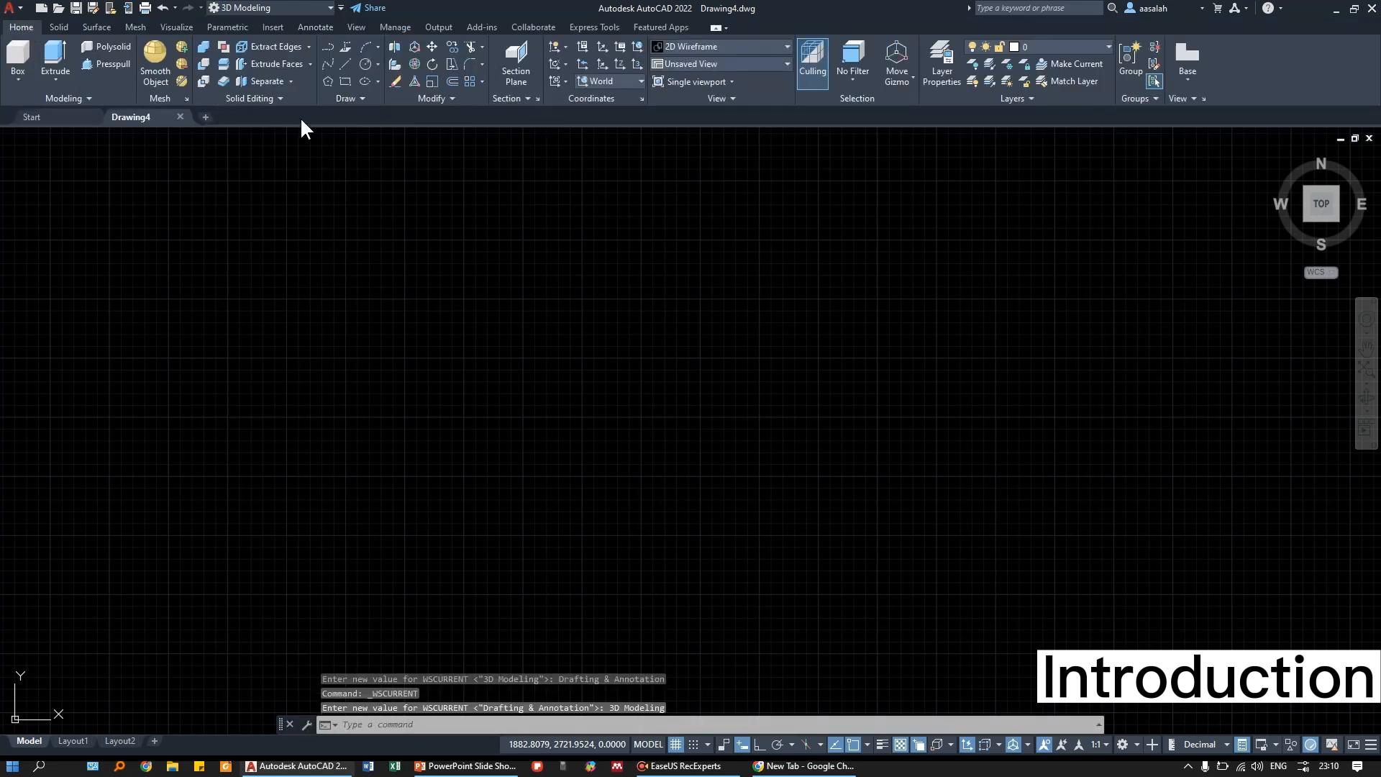
pyautogui.click(321, 8)
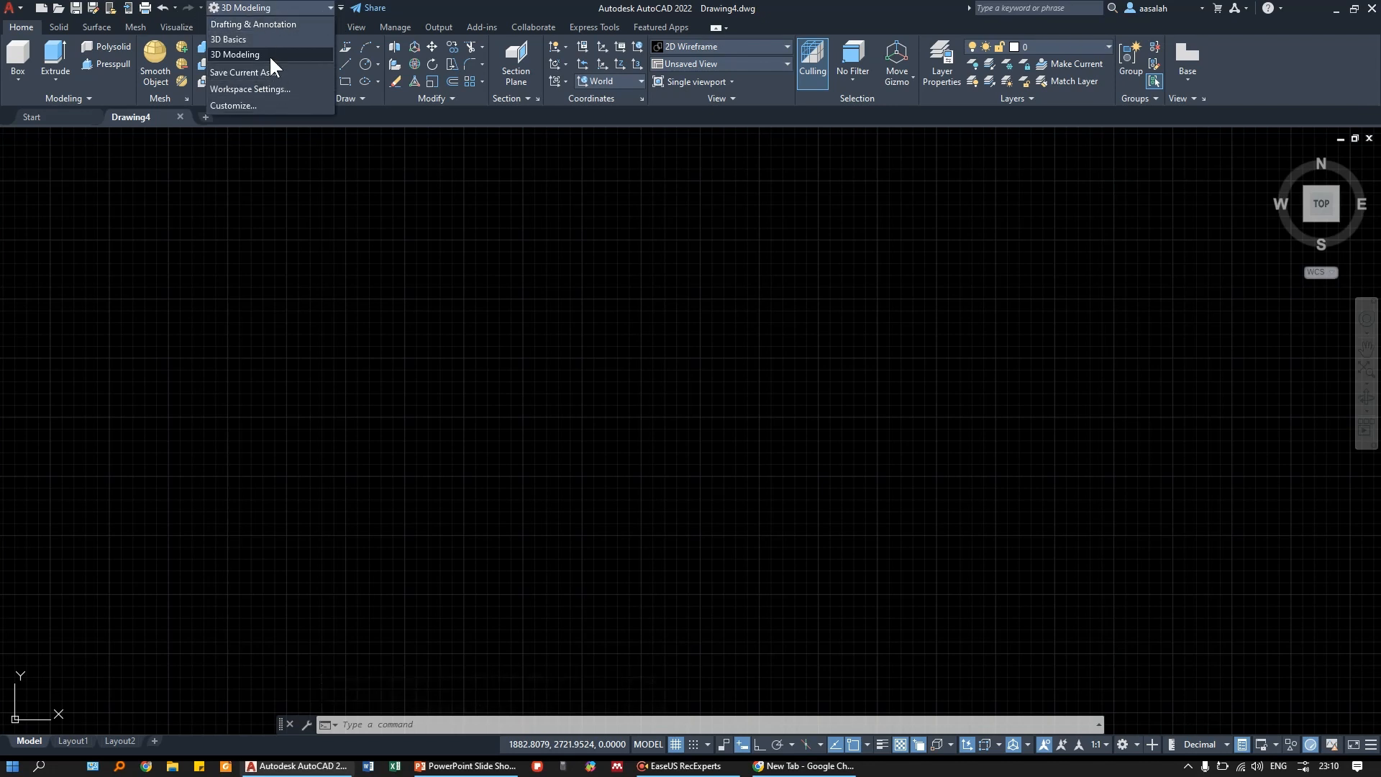
# - Hide the Workspace selector from the Quick Access Toolbar and restore it
pyautogui.click(341, 9)
pyautogui.click(341, 8)
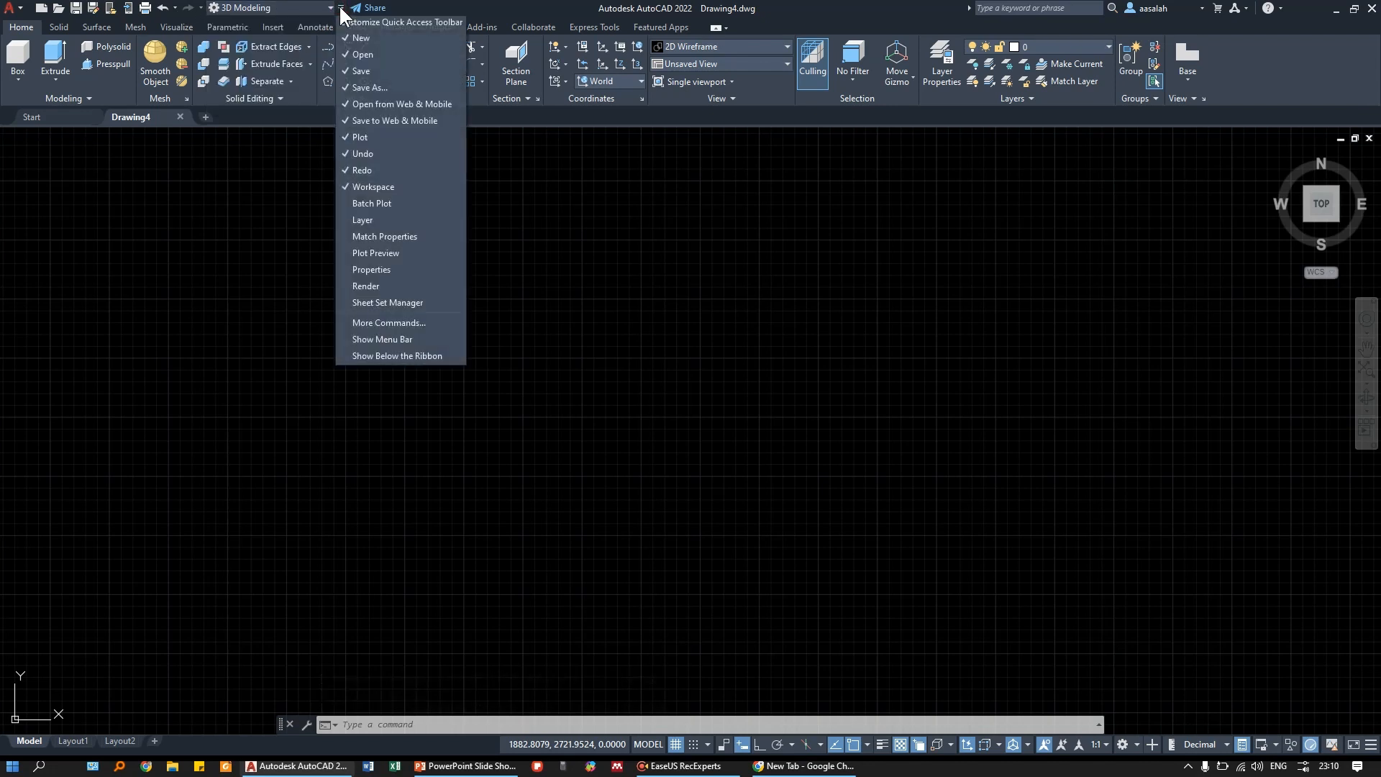
pyautogui.click(367, 187)
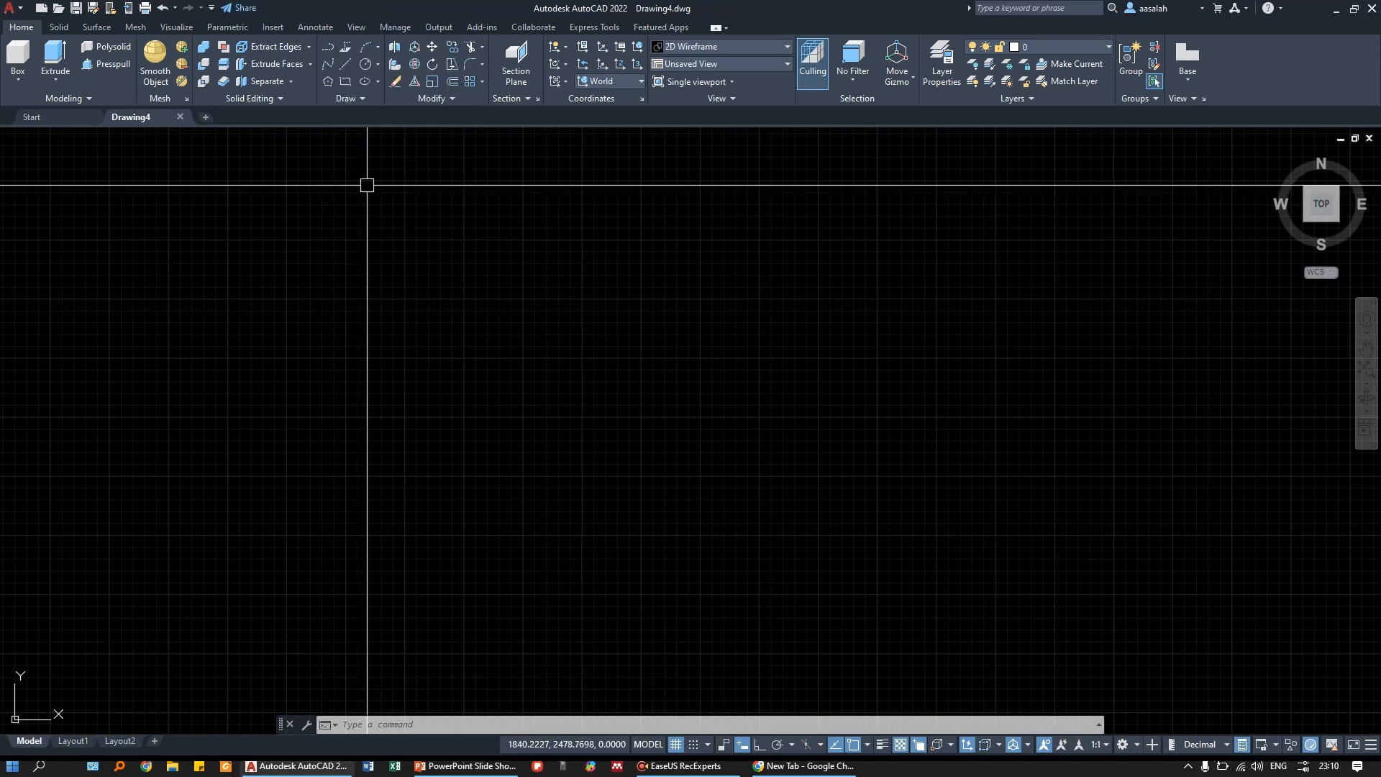
pyautogui.click(210, 8)
pyautogui.click(249, 181)
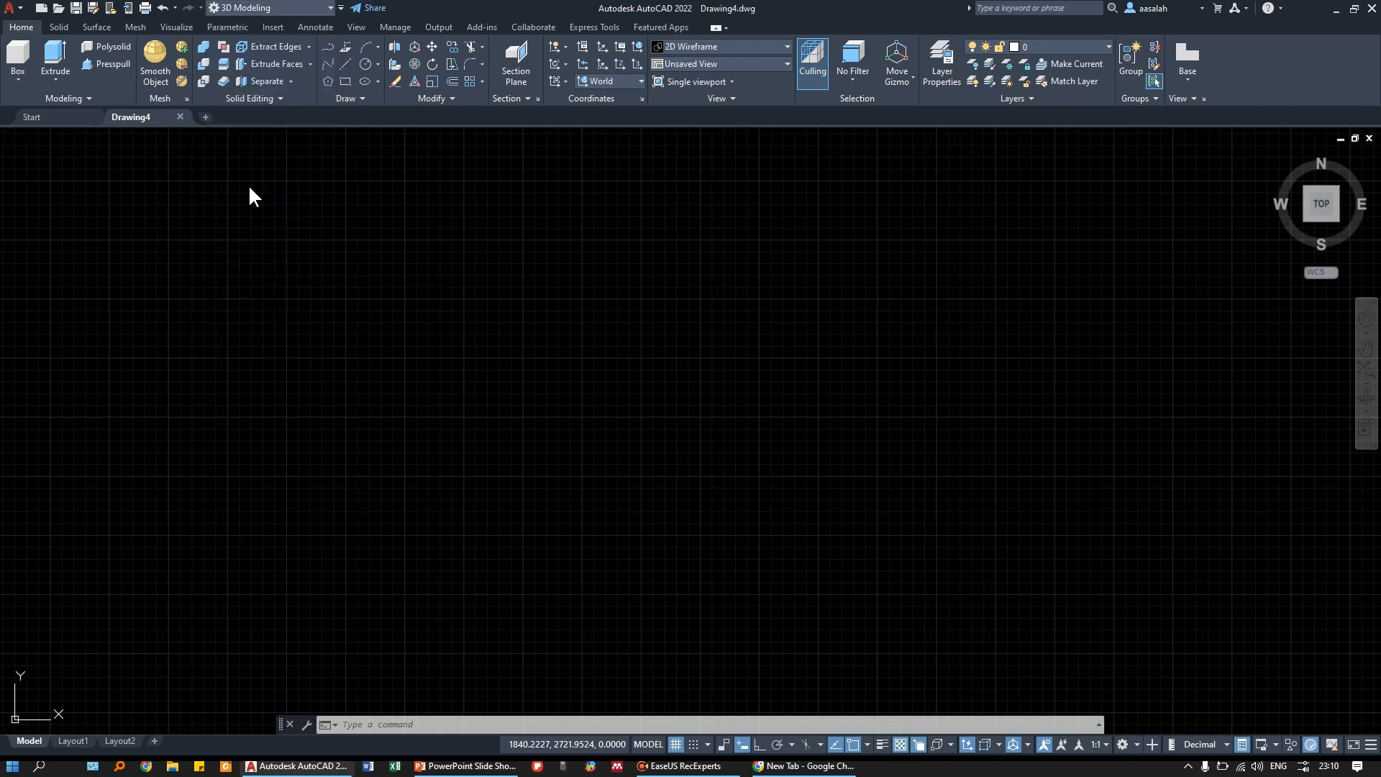
pyautogui.click(252, 9)
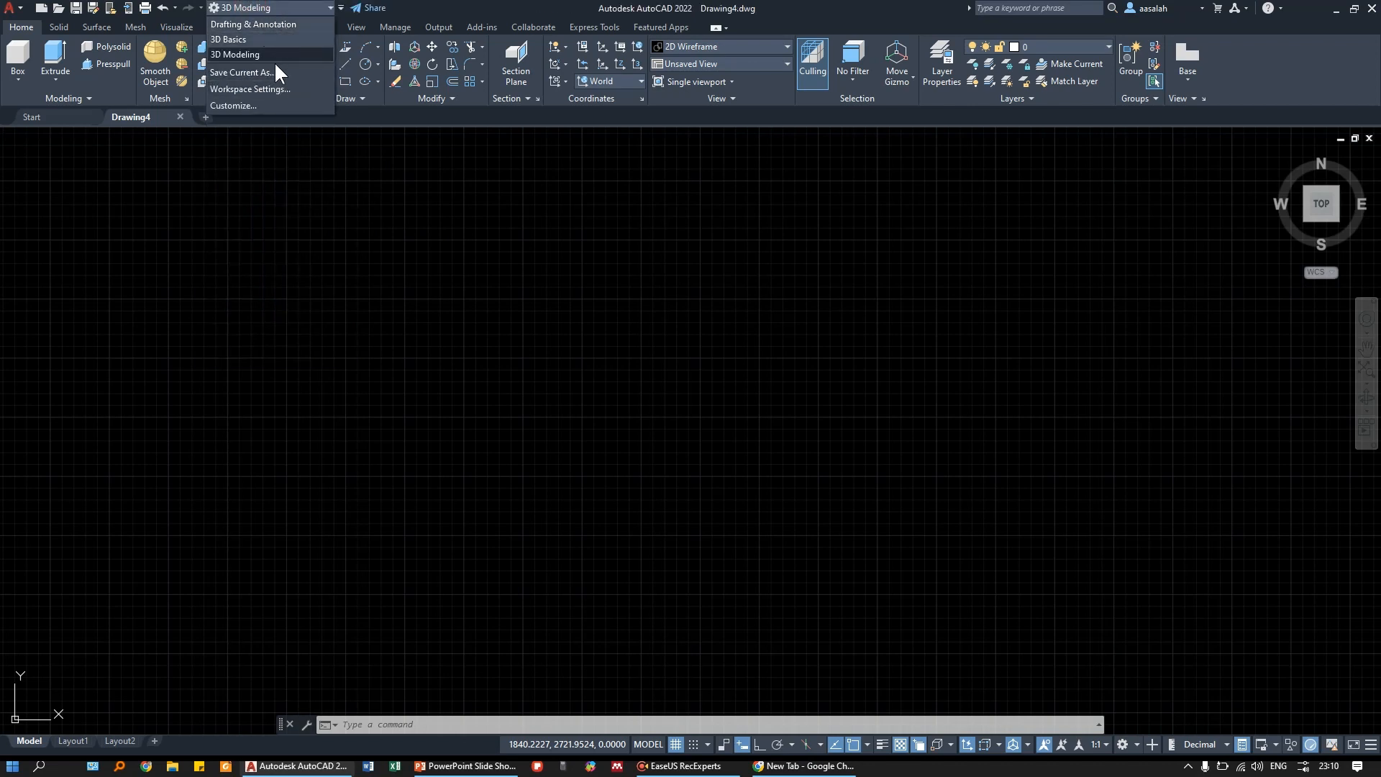
pyautogui.click(248, 263)
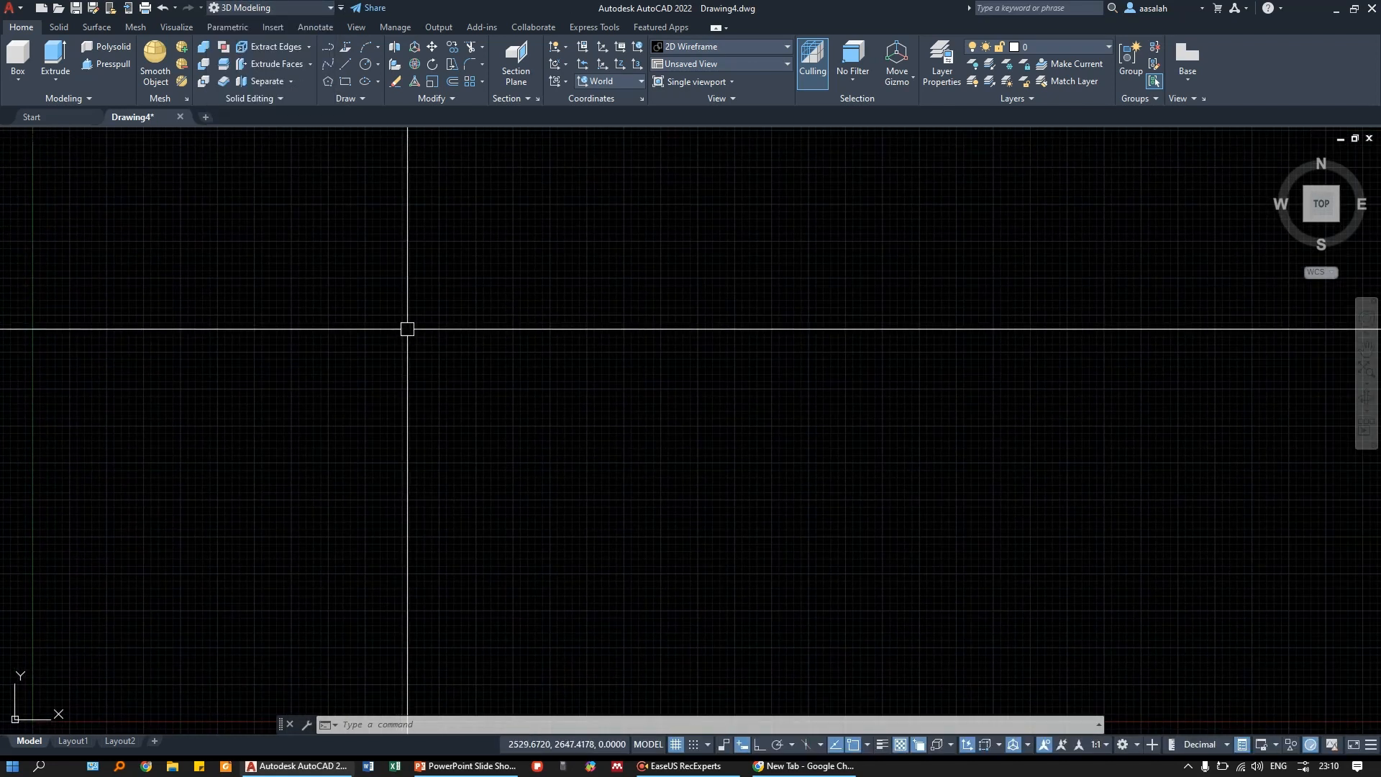
pyautogui.scroll(-2, 407, 328)
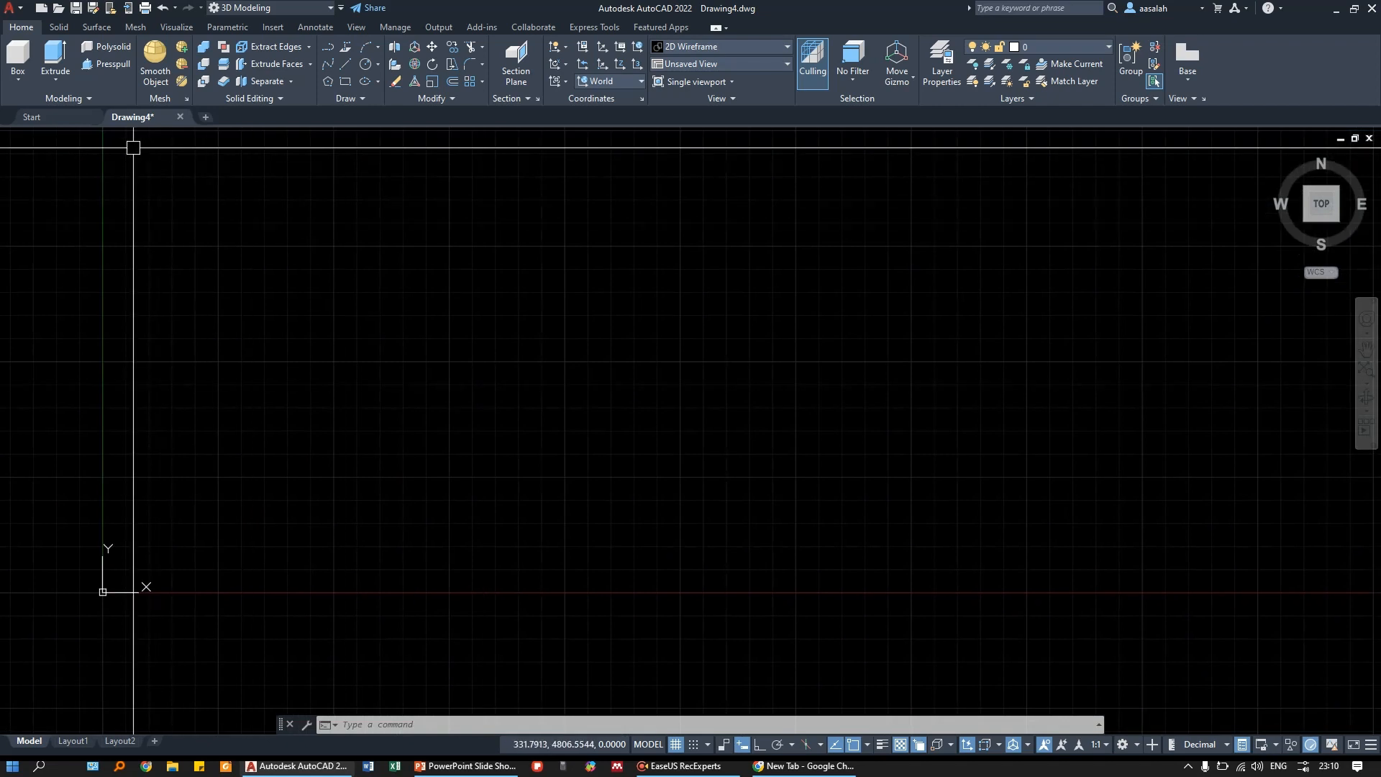
pyautogui.moveTo(403, 235); pyautogui.dragTo(403, 262, button='middle')
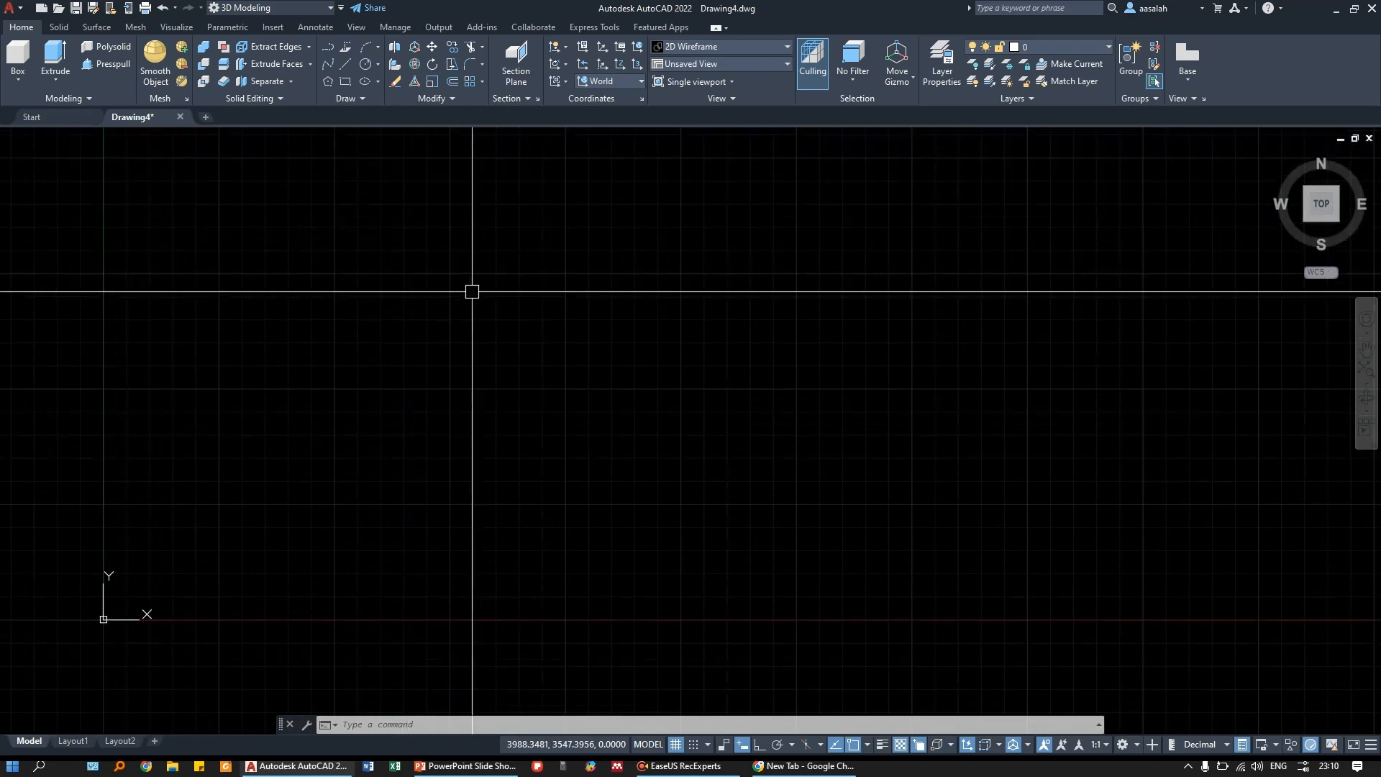
pyautogui.moveTo(537, 327); pyautogui.dragTo(503, 355, button='middle')
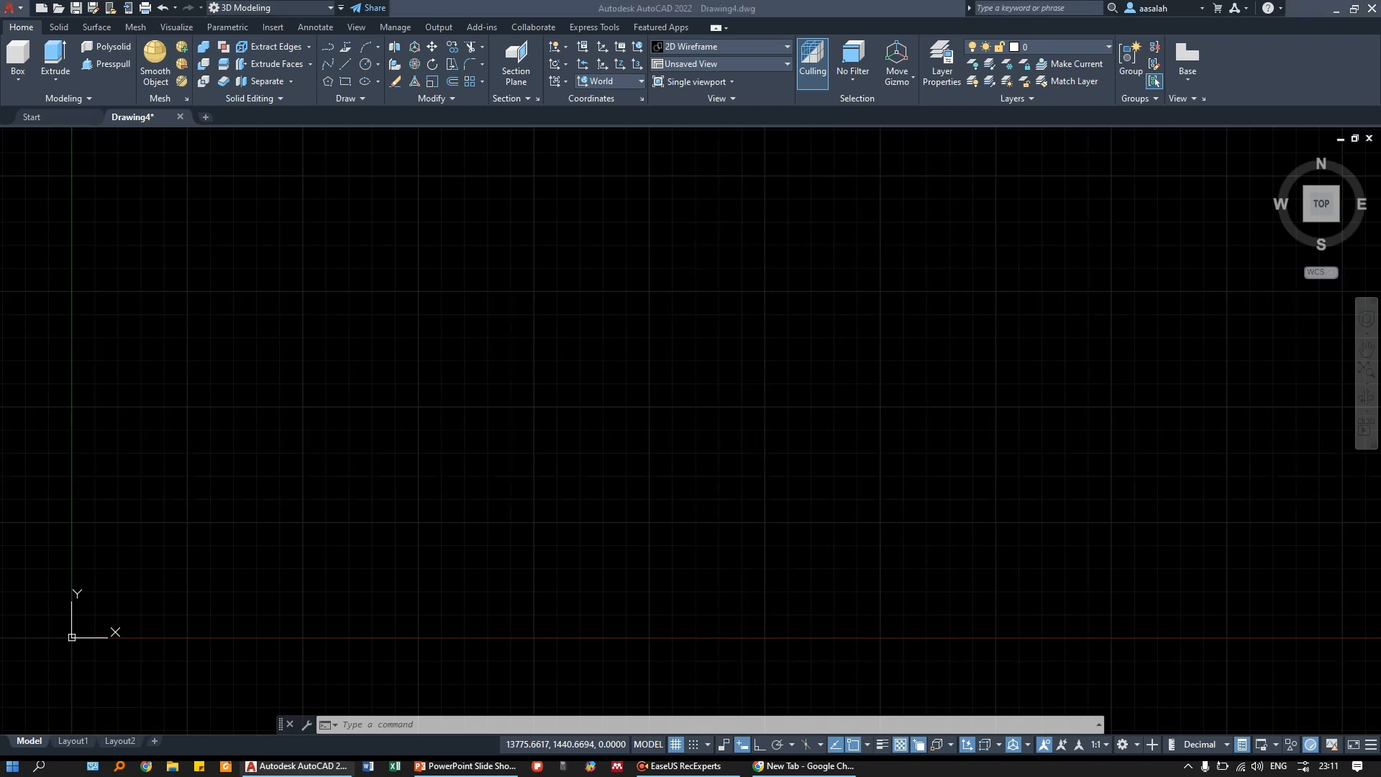
# - Review the available solid primitives and the commands that build solids from profiles
pyautogui.click(26, 26)
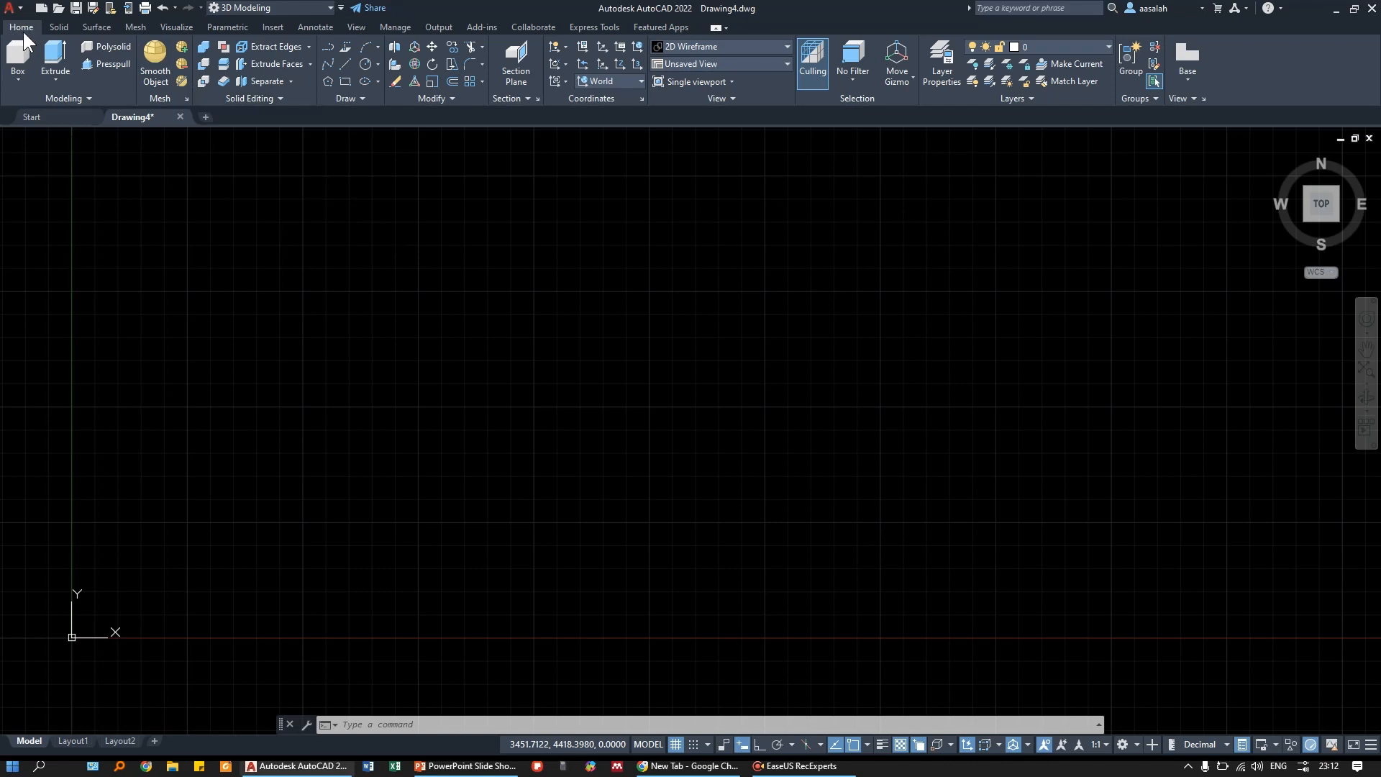
pyautogui.click(18, 80)
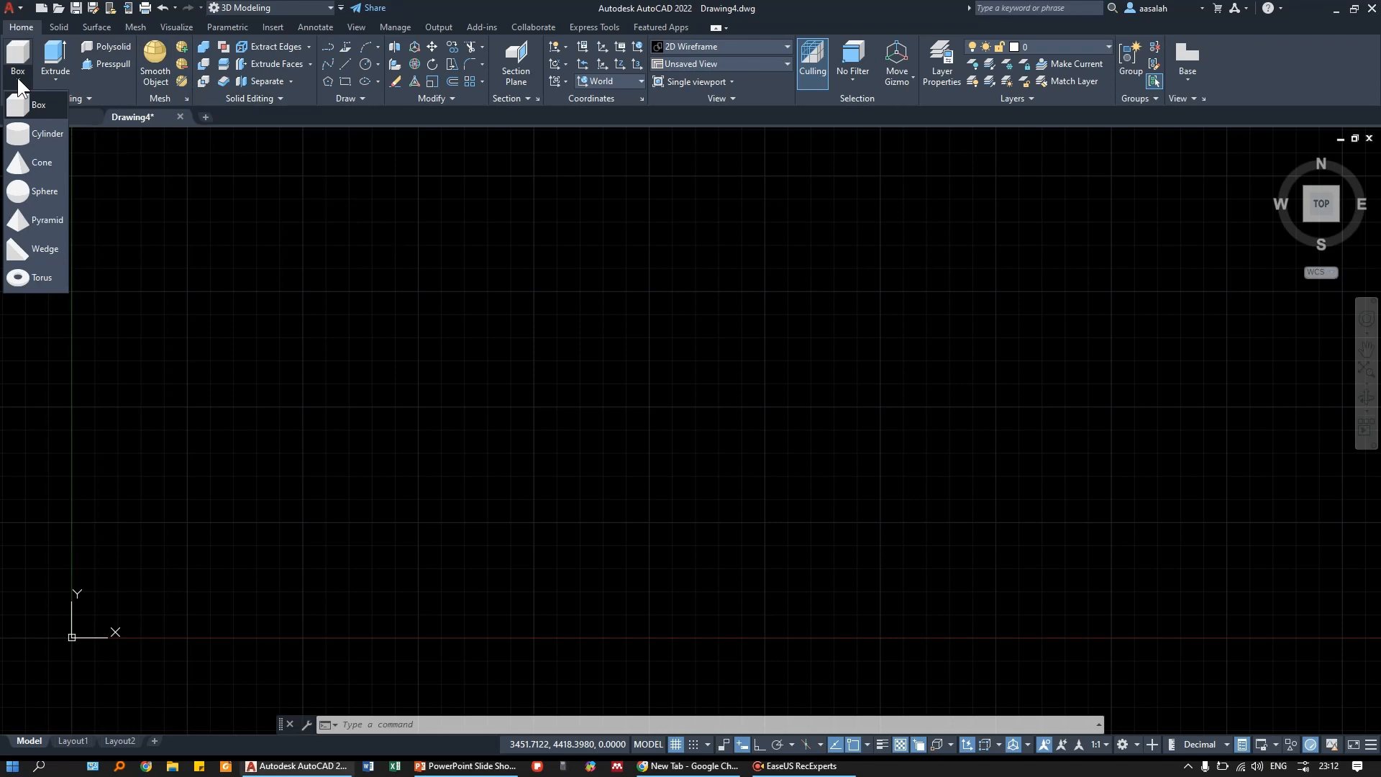
pyautogui.click(58, 75)
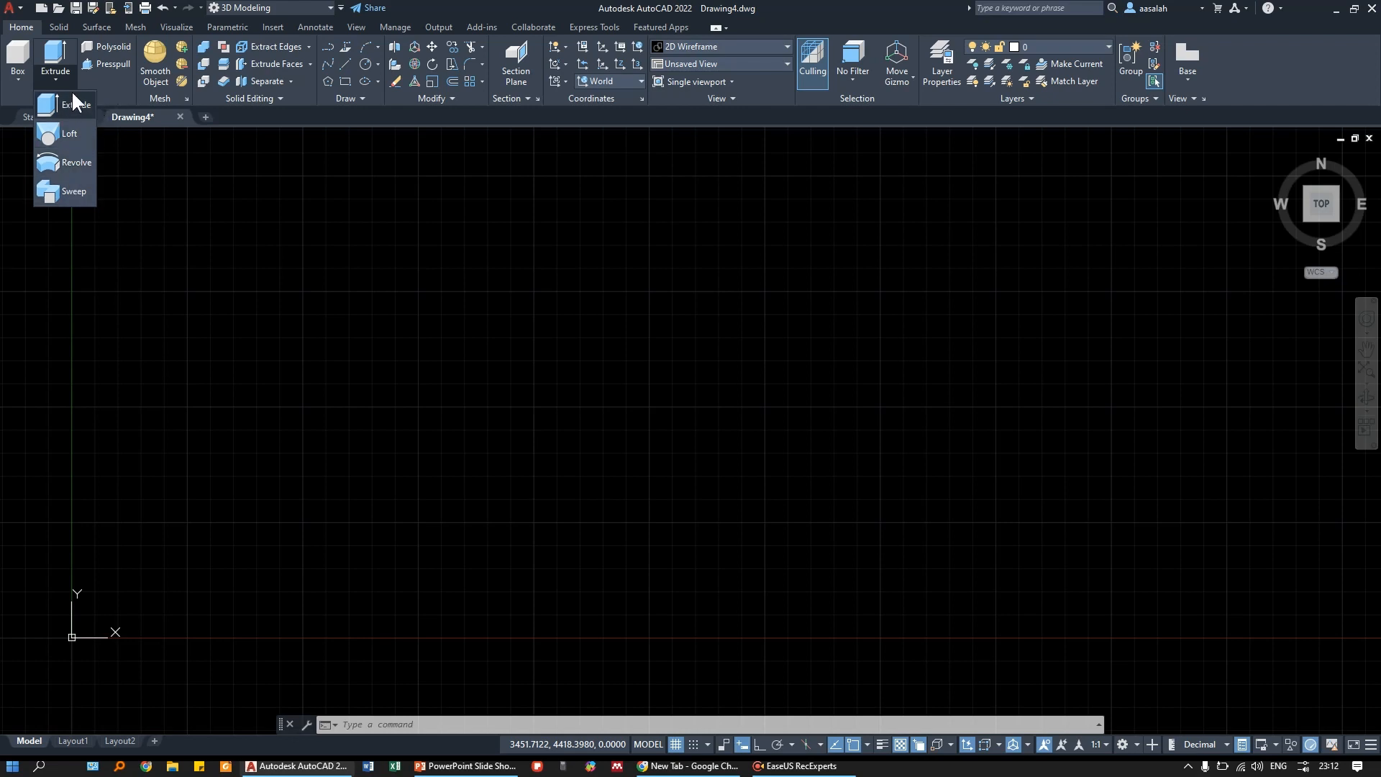
pyautogui.click(123, 81)
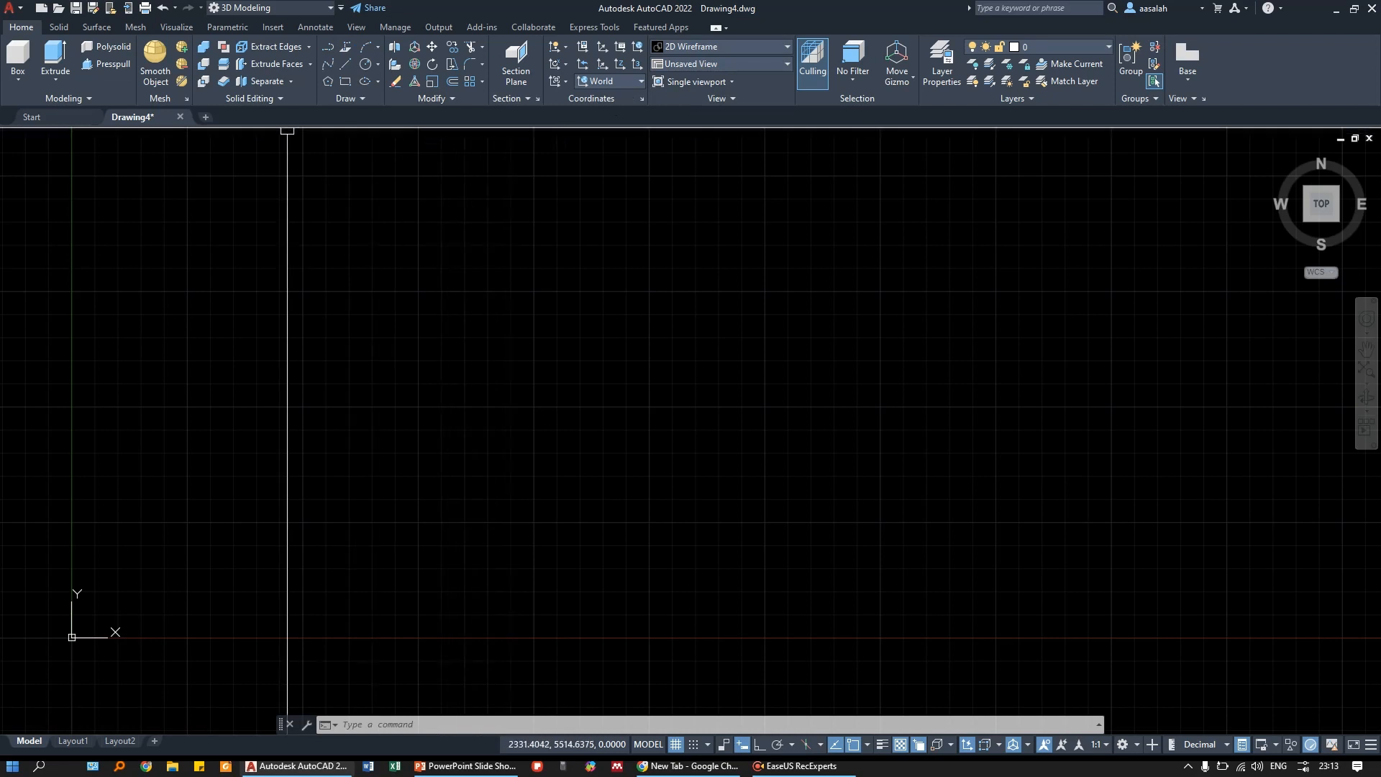
pyautogui.click(248, 99)
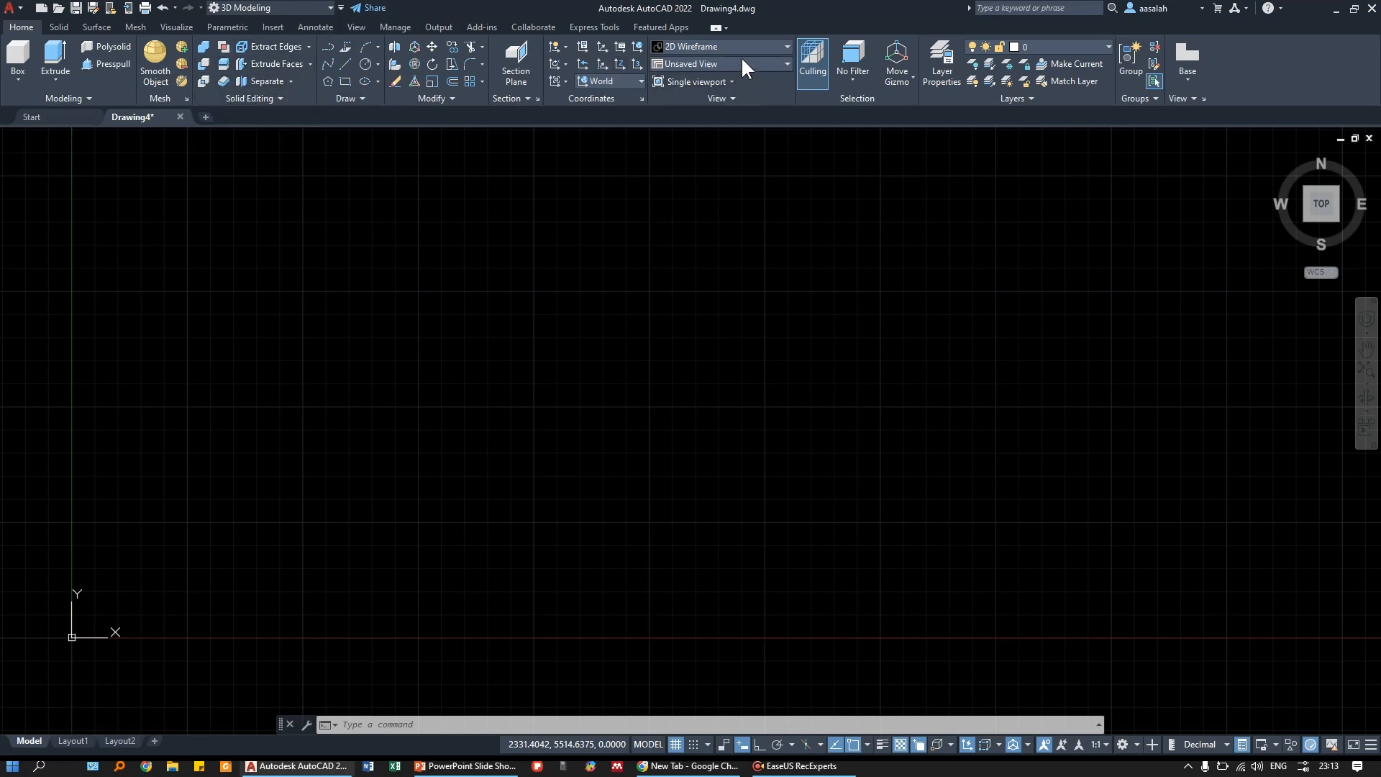
# - Switch the coordinate system to Top and return it to World
pyautogui.click(616, 82)
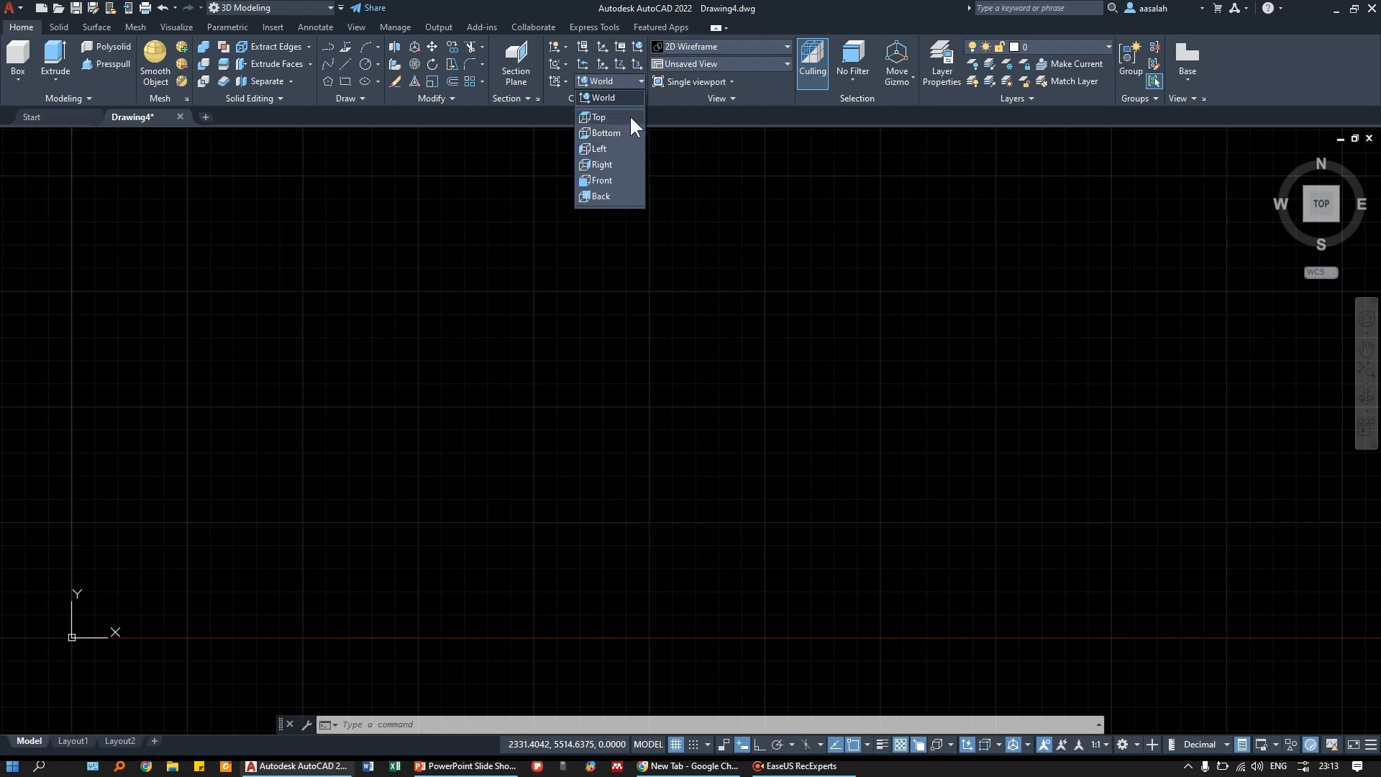
pyautogui.click(594, 115)
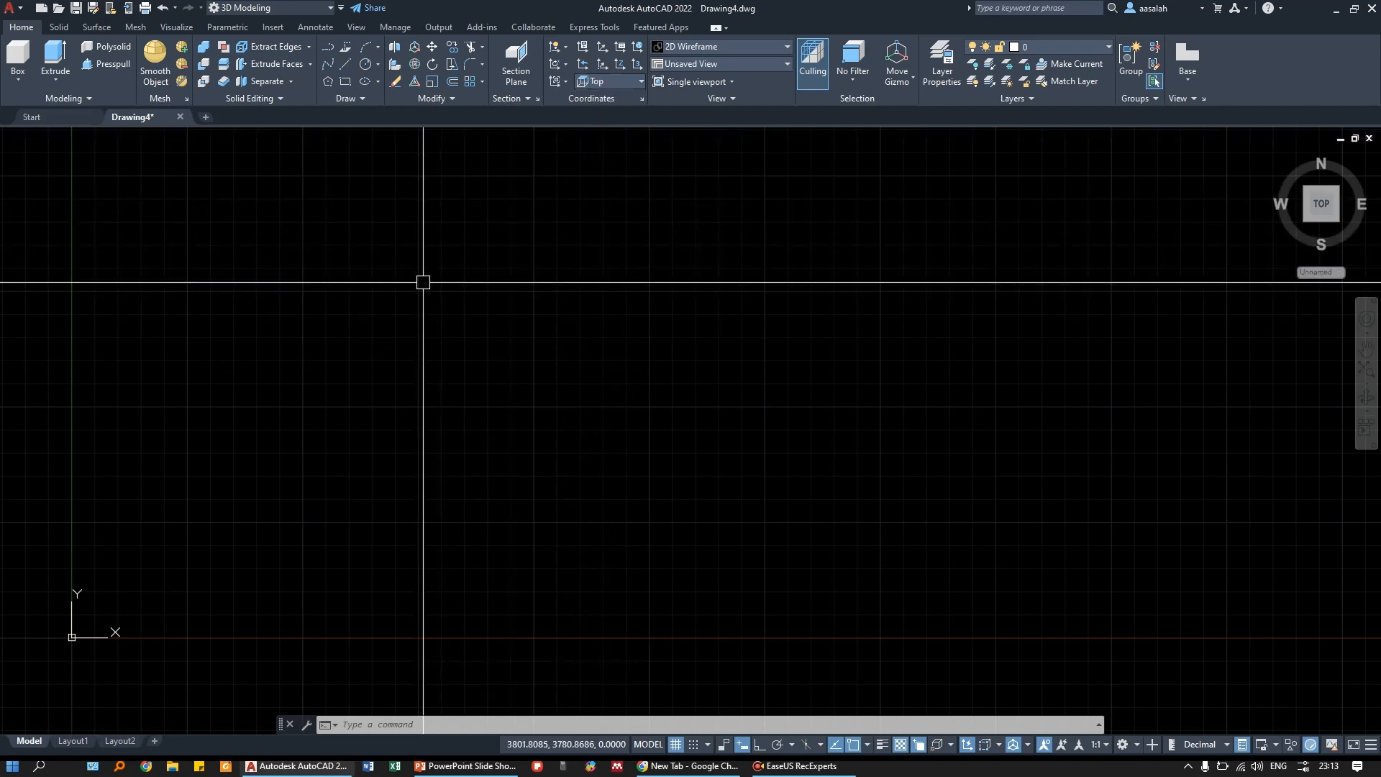
pyautogui.click(613, 80)
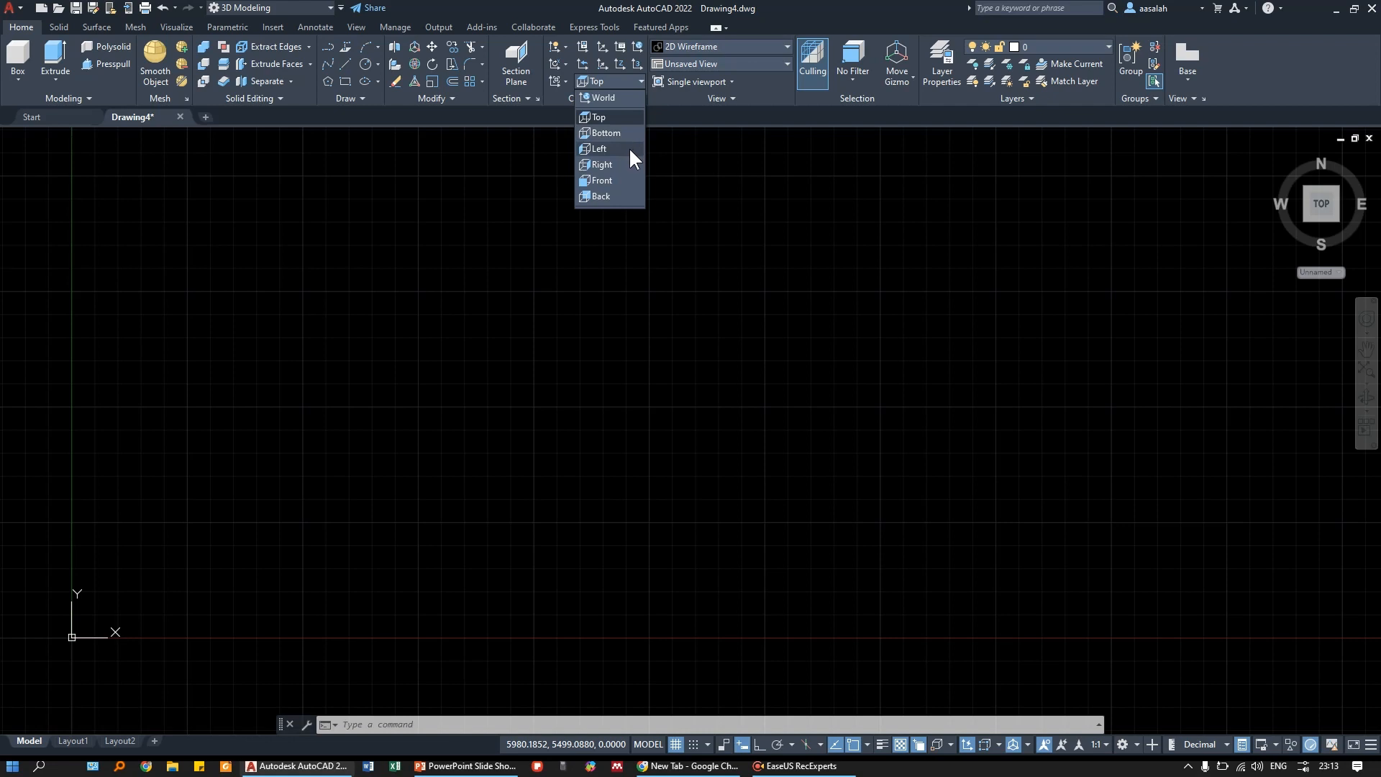
pyautogui.click(606, 80)
pyautogui.click(604, 98)
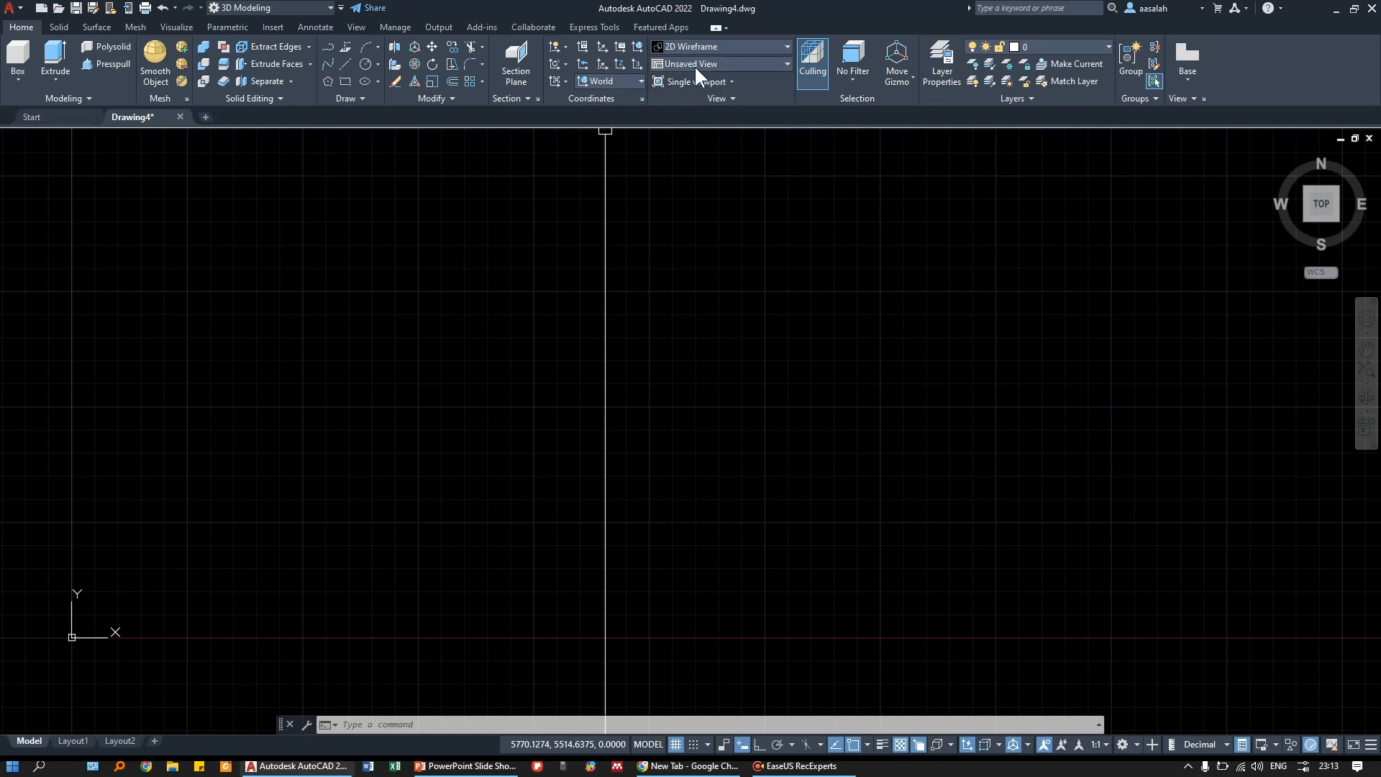
# - Examine the coordinate system presets, the available visual styles, and the solid and surface modeling tools
pyautogui.click(609, 81)
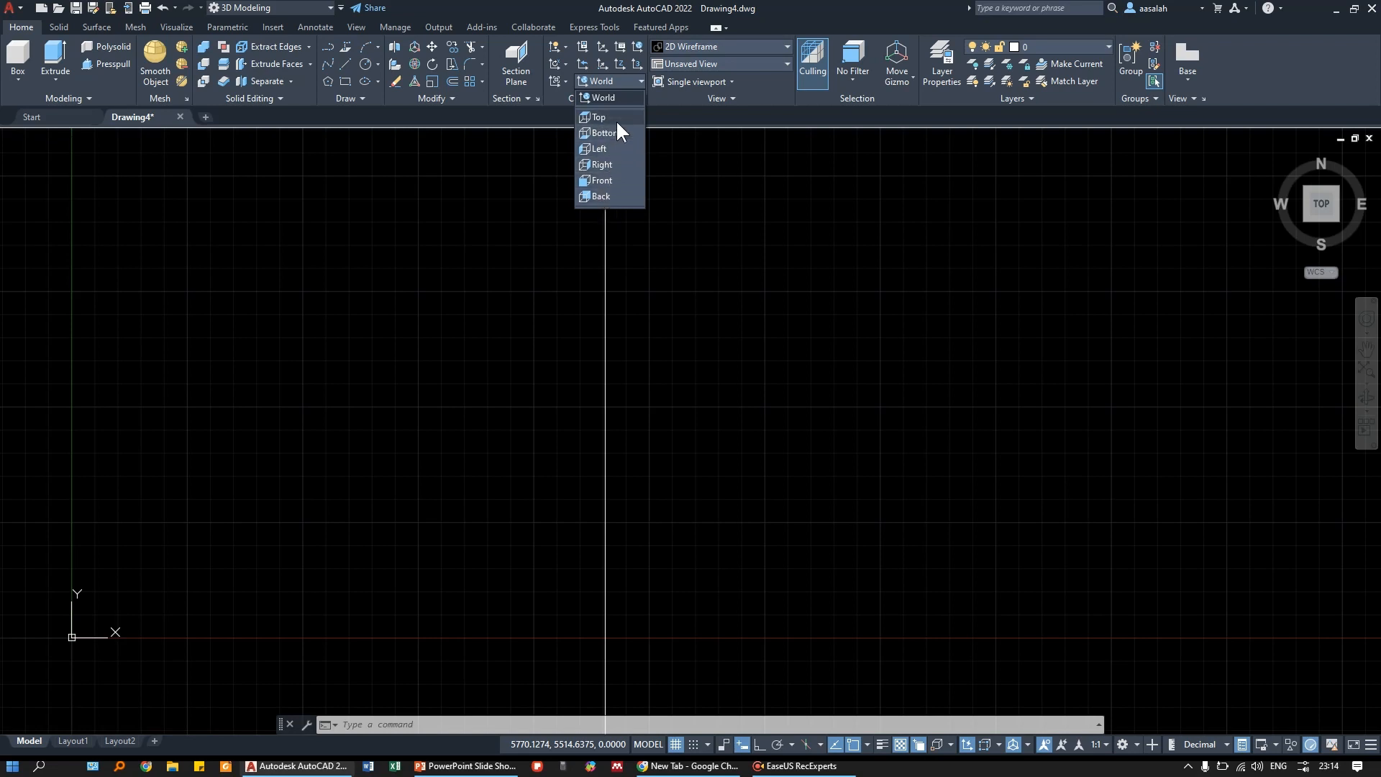
pyautogui.click(688, 117)
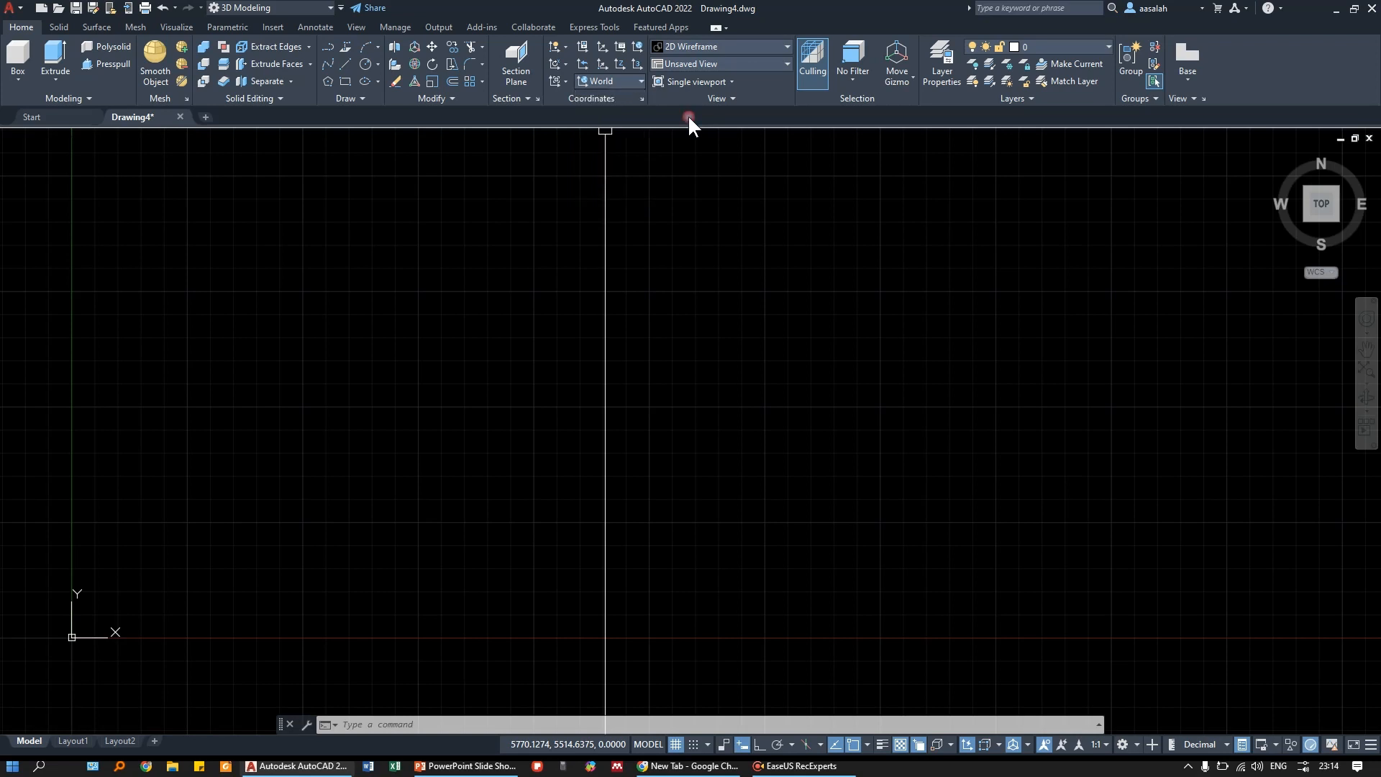
pyautogui.click(718, 46)
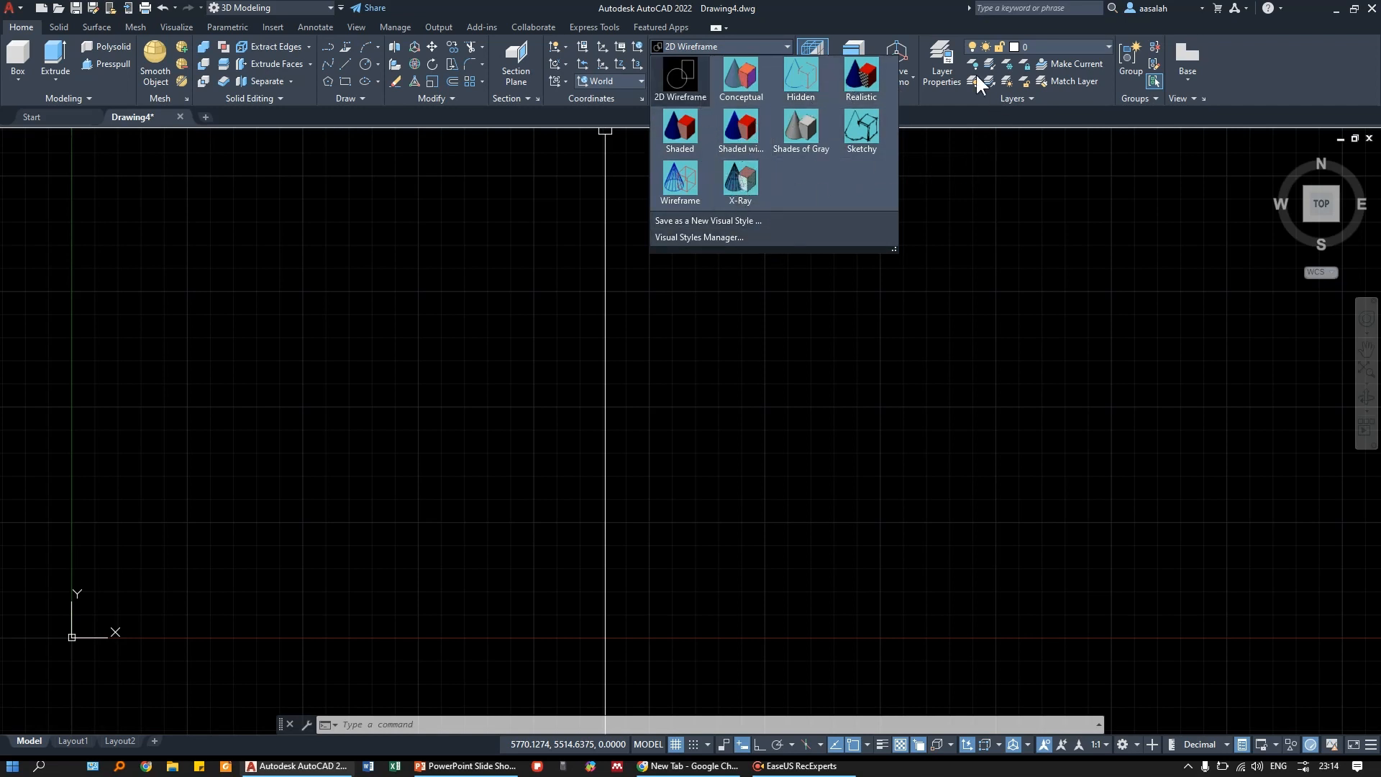
pyautogui.click(894, 2)
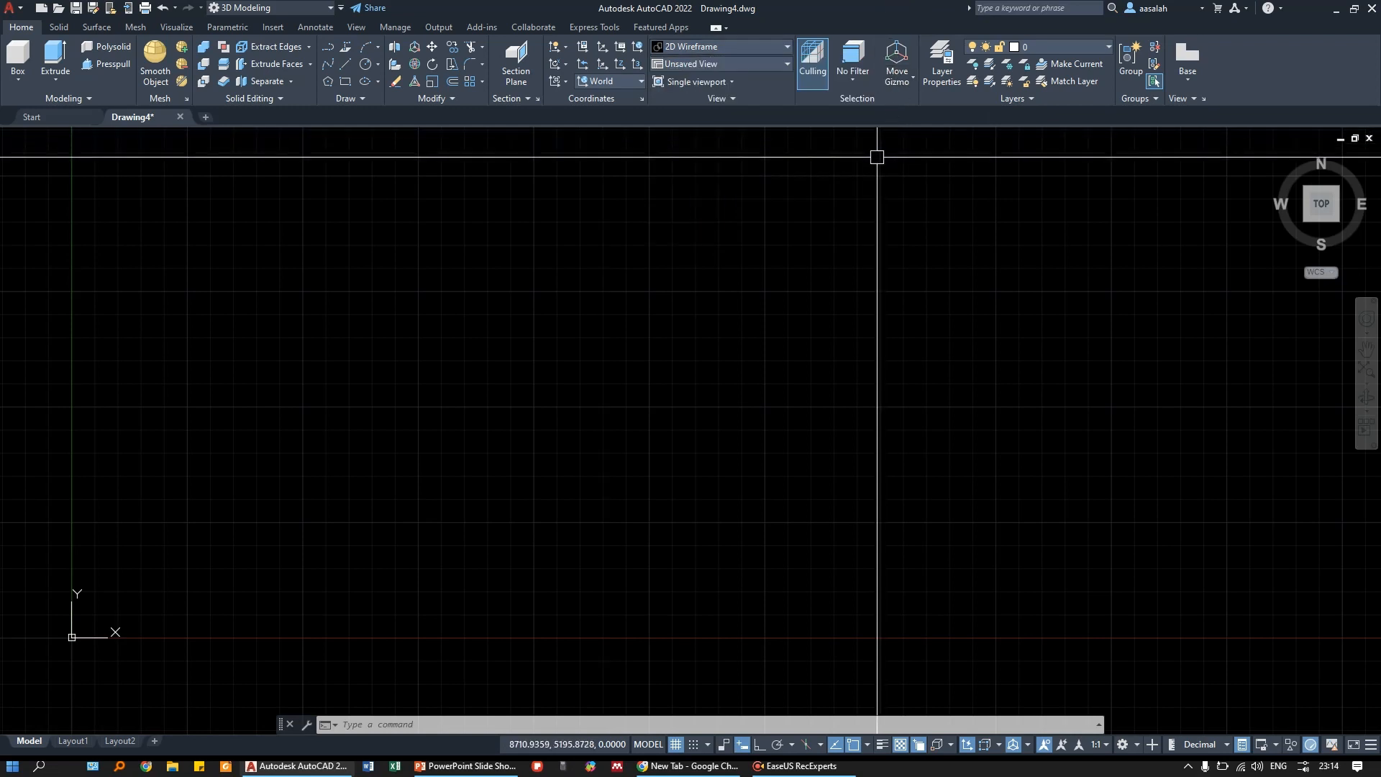
pyautogui.click(1044, 45)
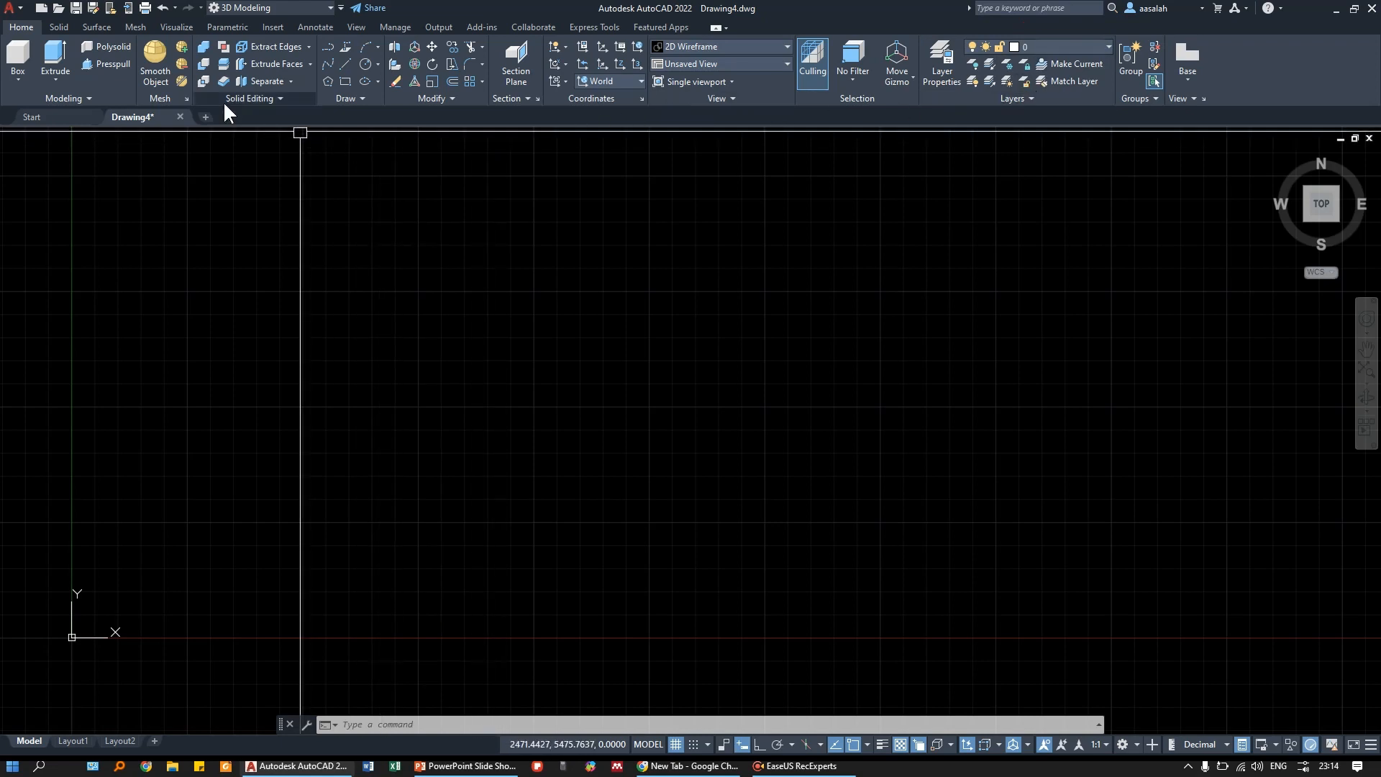
pyautogui.click(55, 26)
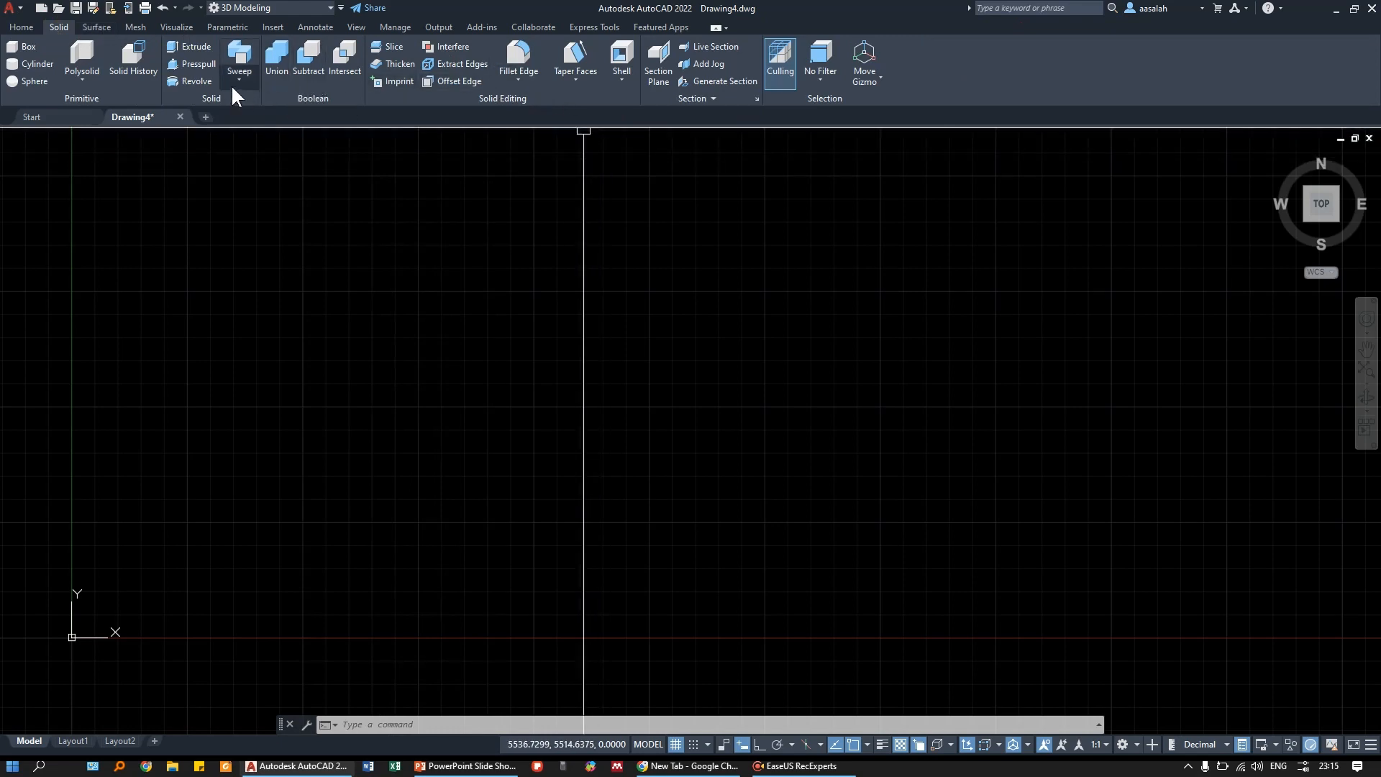
pyautogui.click(97, 26)
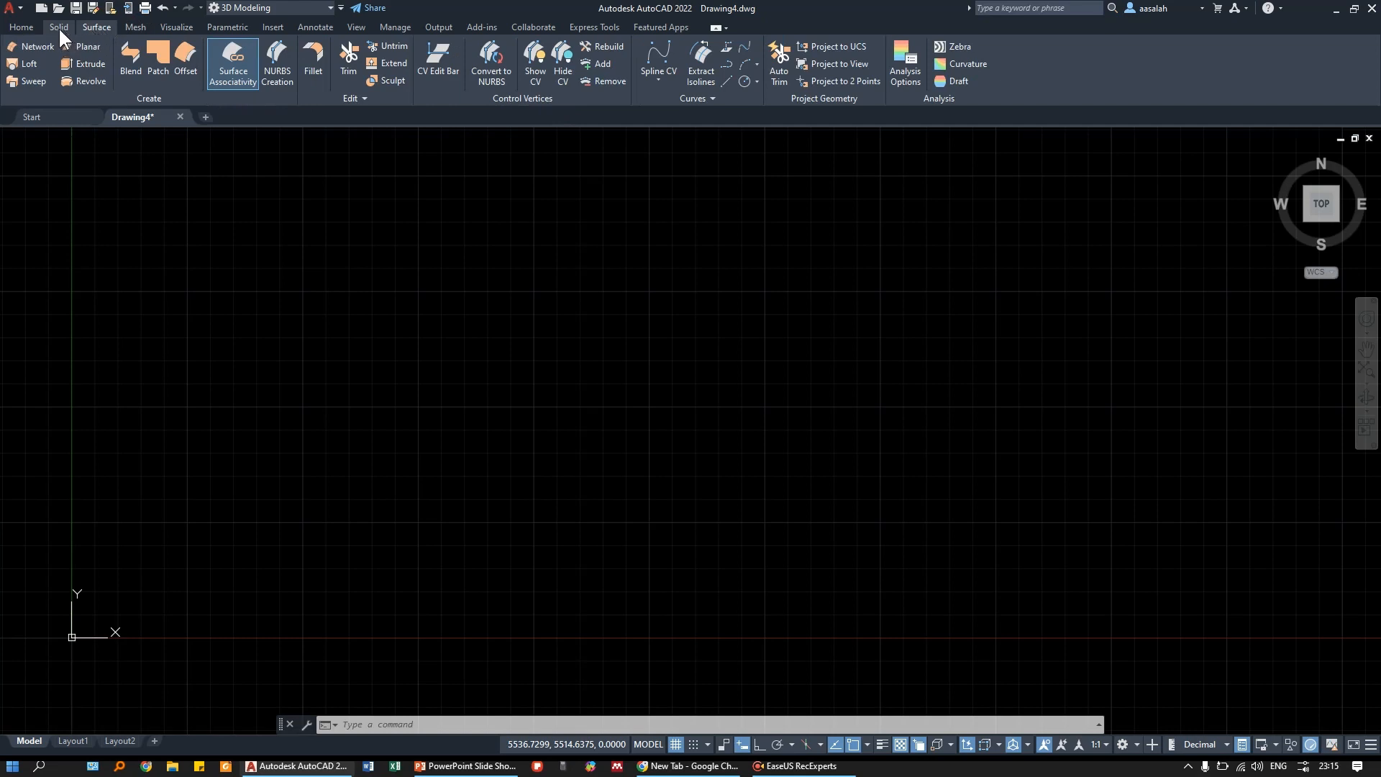
pyautogui.click(21, 26)
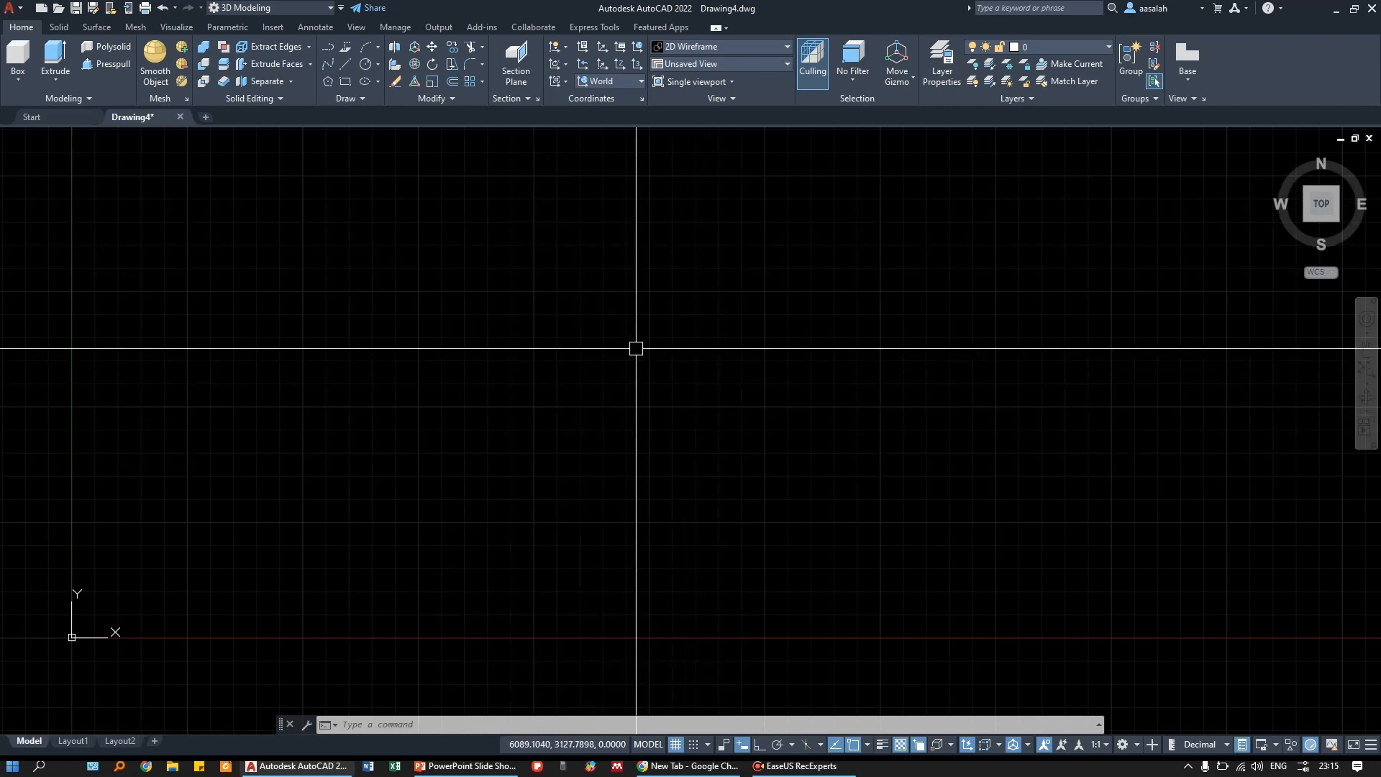
# - Examine the I-beam cross-section and the test setup model in the PowerPoint slides and return to AutoCAD
pyautogui.click(815, 773)
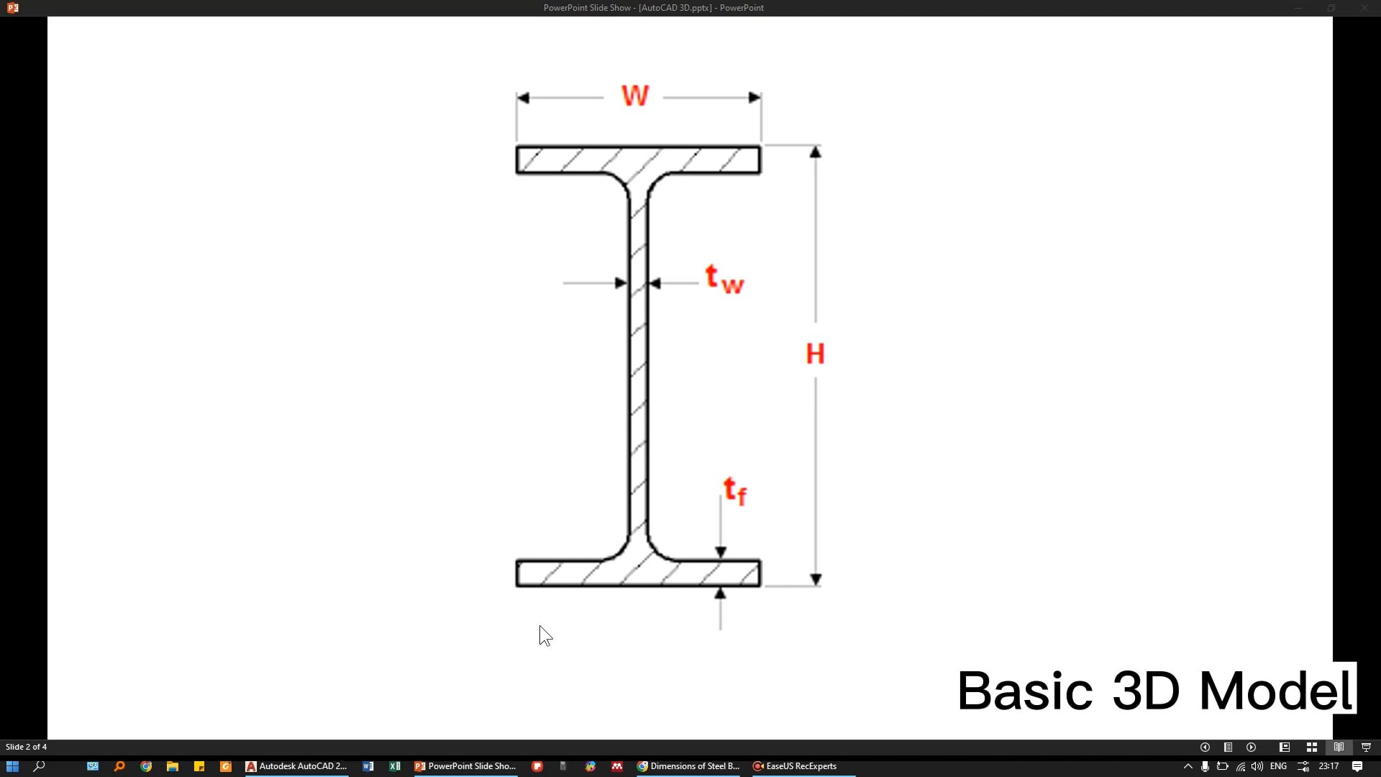
pyautogui.click(319, 771)
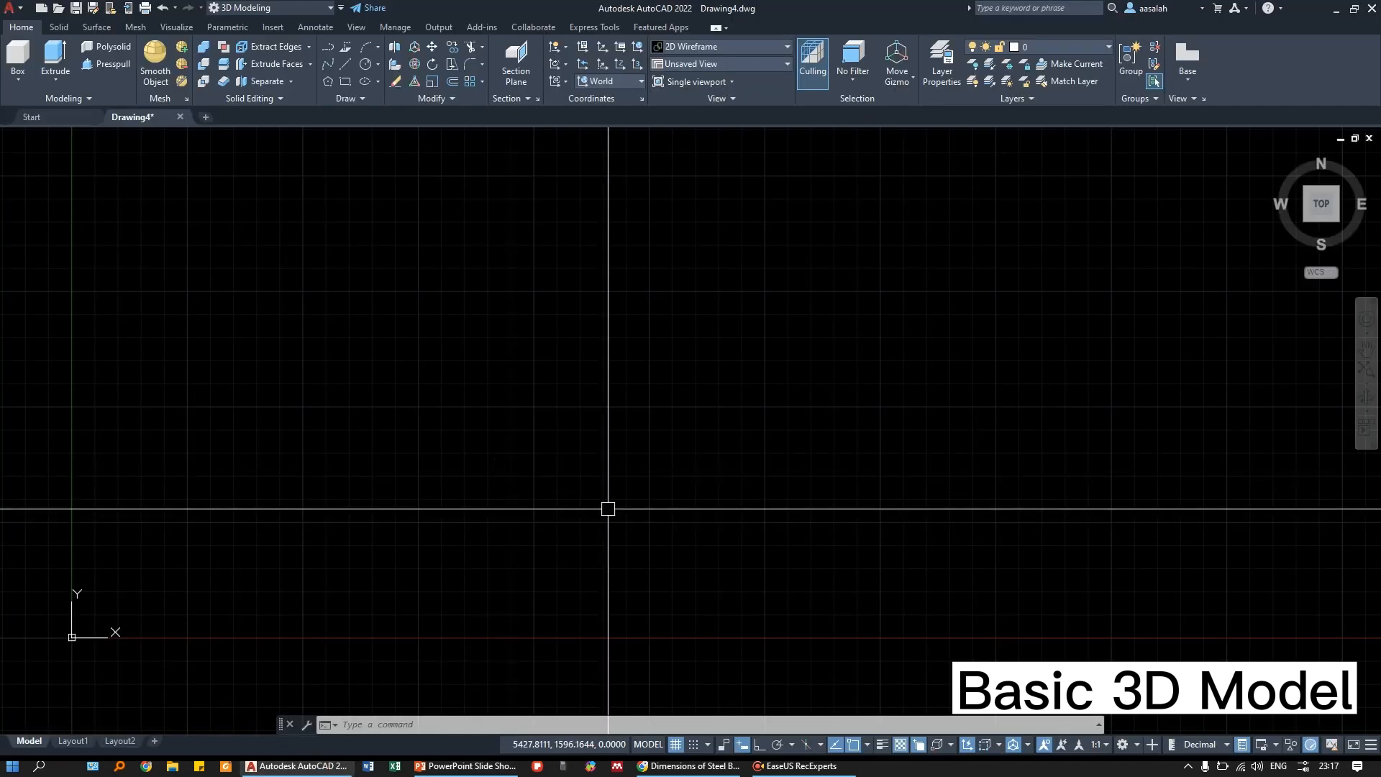
pyautogui.click(446, 770)
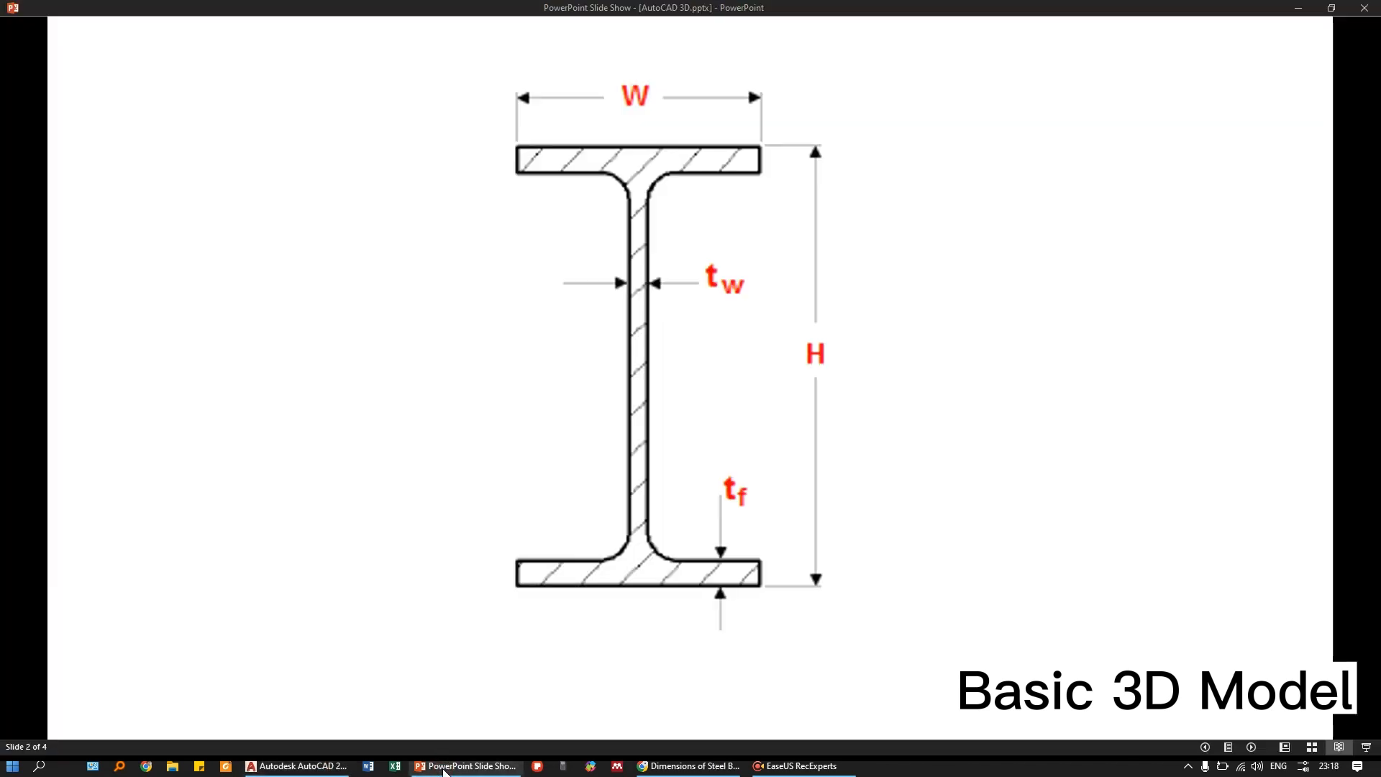
pyautogui.click(681, 282)
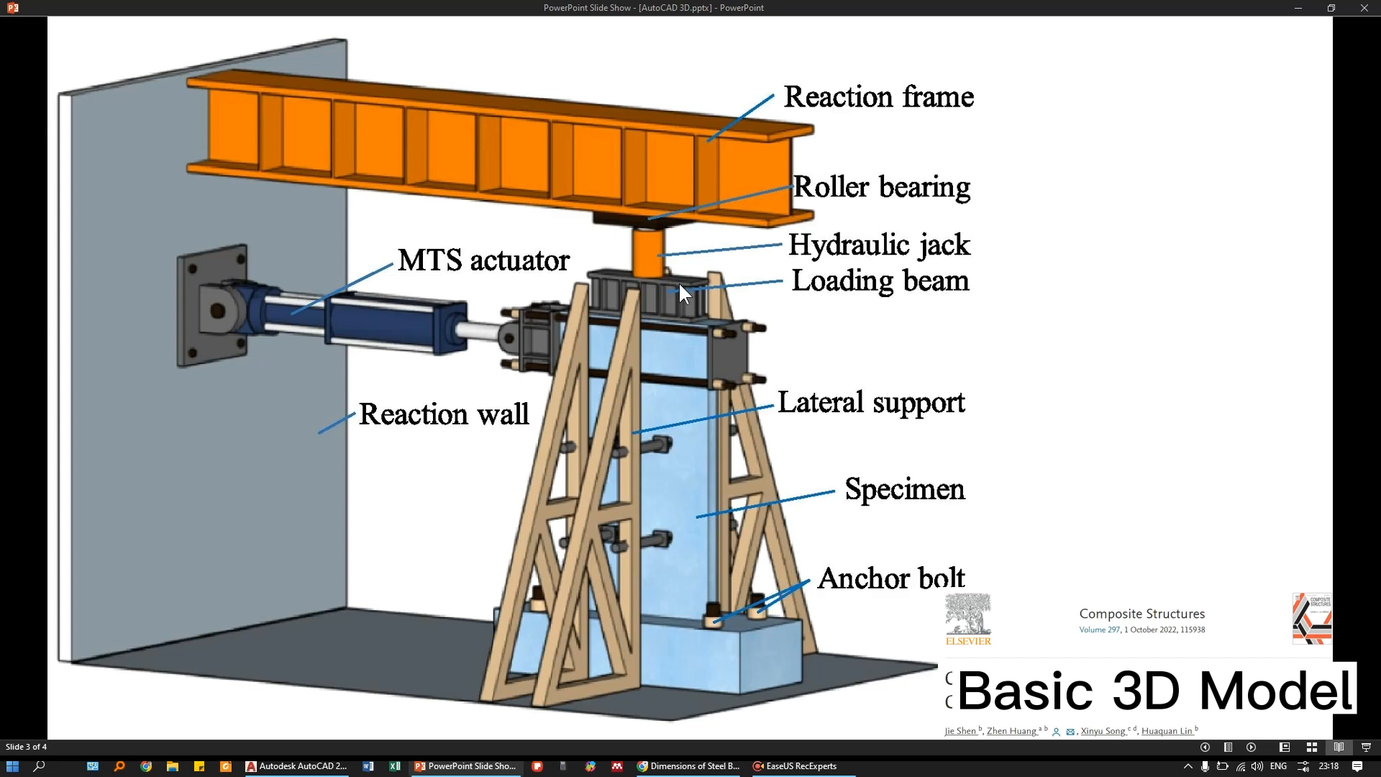
pyautogui.scroll(1, 679, 281)
pyautogui.click(351, 770)
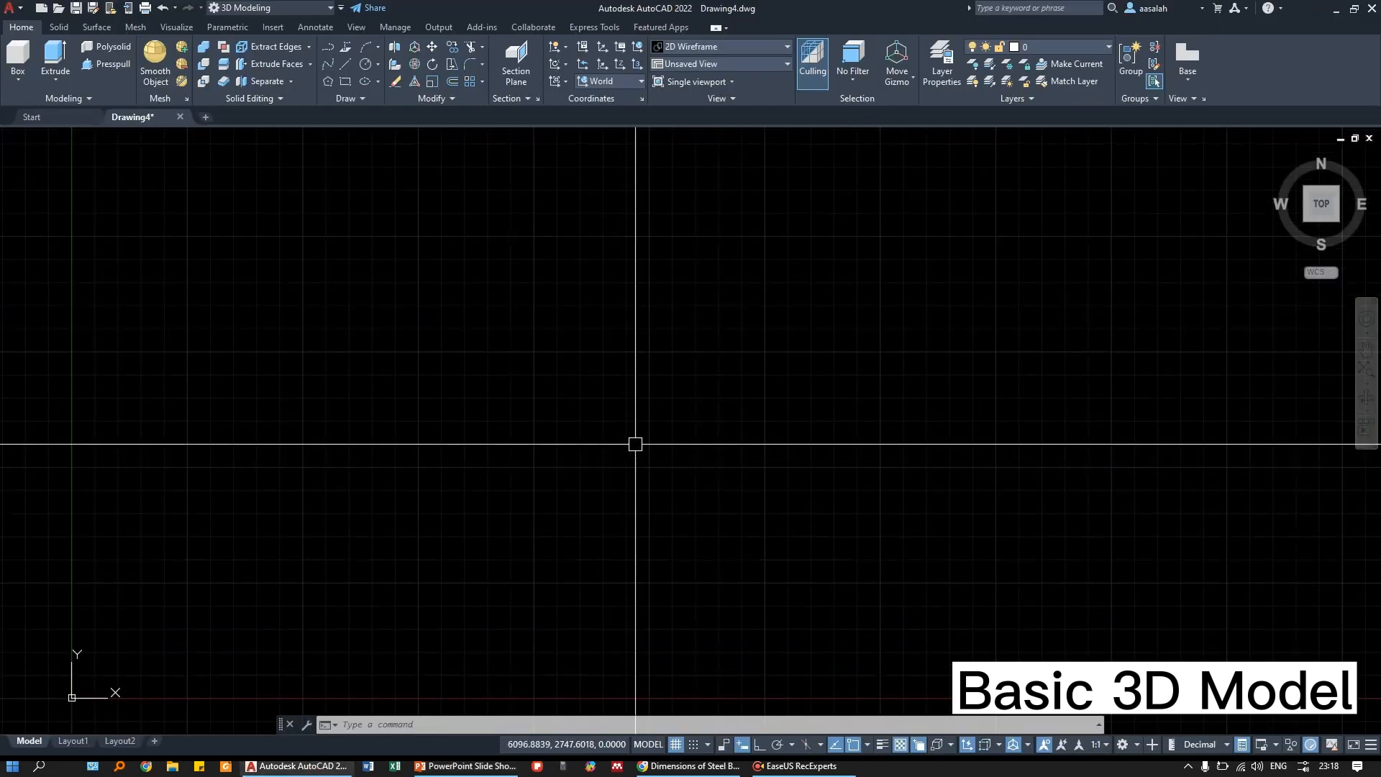
pyautogui.moveTo(655, 420); pyautogui.dragTo(643, 419, button='middle')
pyautogui.moveTo(541, 418); pyautogui.dragTo(518, 336, button='middle')
pyautogui.scroll(-2, 521, 422)
pyautogui.scroll(2, 522, 422)
pyautogui.moveTo(433, 433); pyautogui.dragTo(694, 424, button='middle')
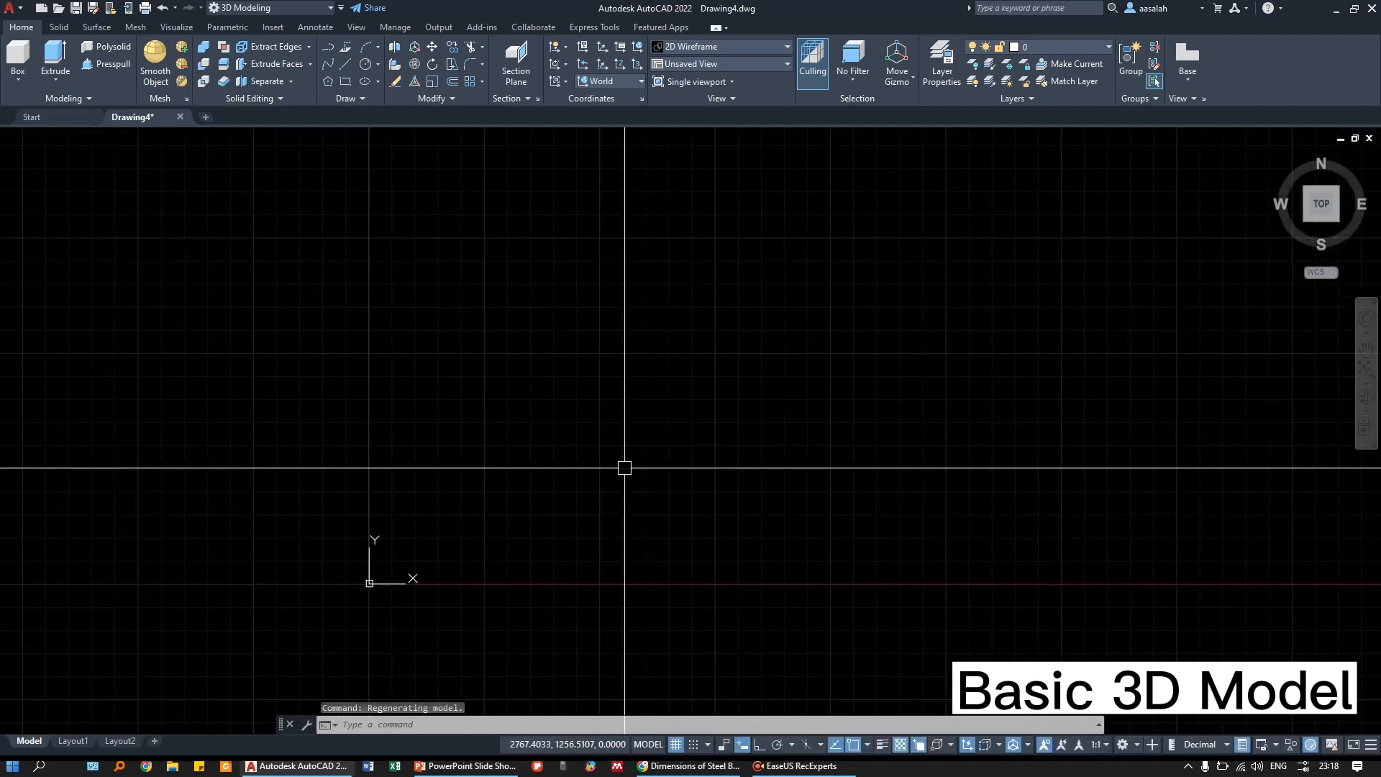
pyautogui.moveTo(619, 465); pyautogui.dragTo(594, 444, button='middle')
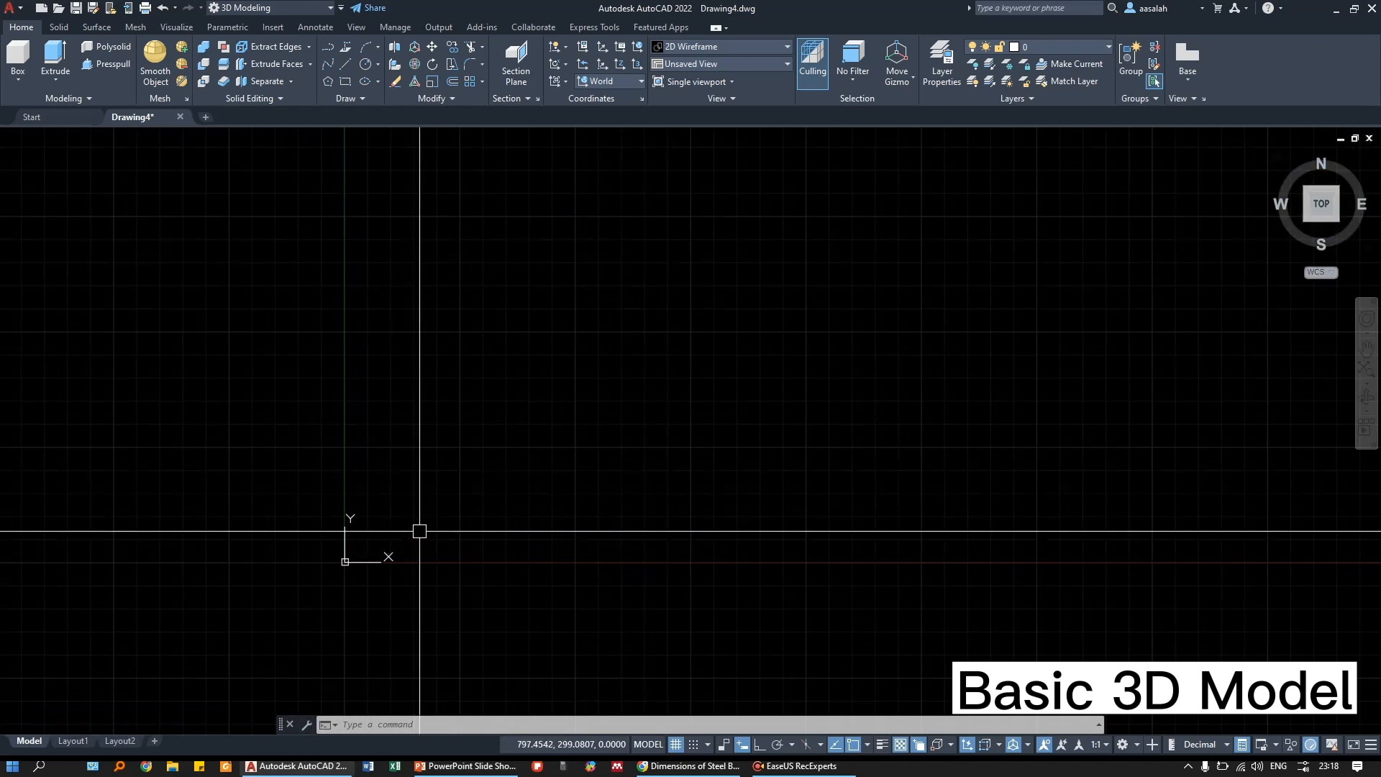
# - Draw a rectangle with a length of 30 and a width of 10 in the empty drawing area
pyautogui.moveTo(429, 527); pyautogui.dragTo(410, 524, button='middle')
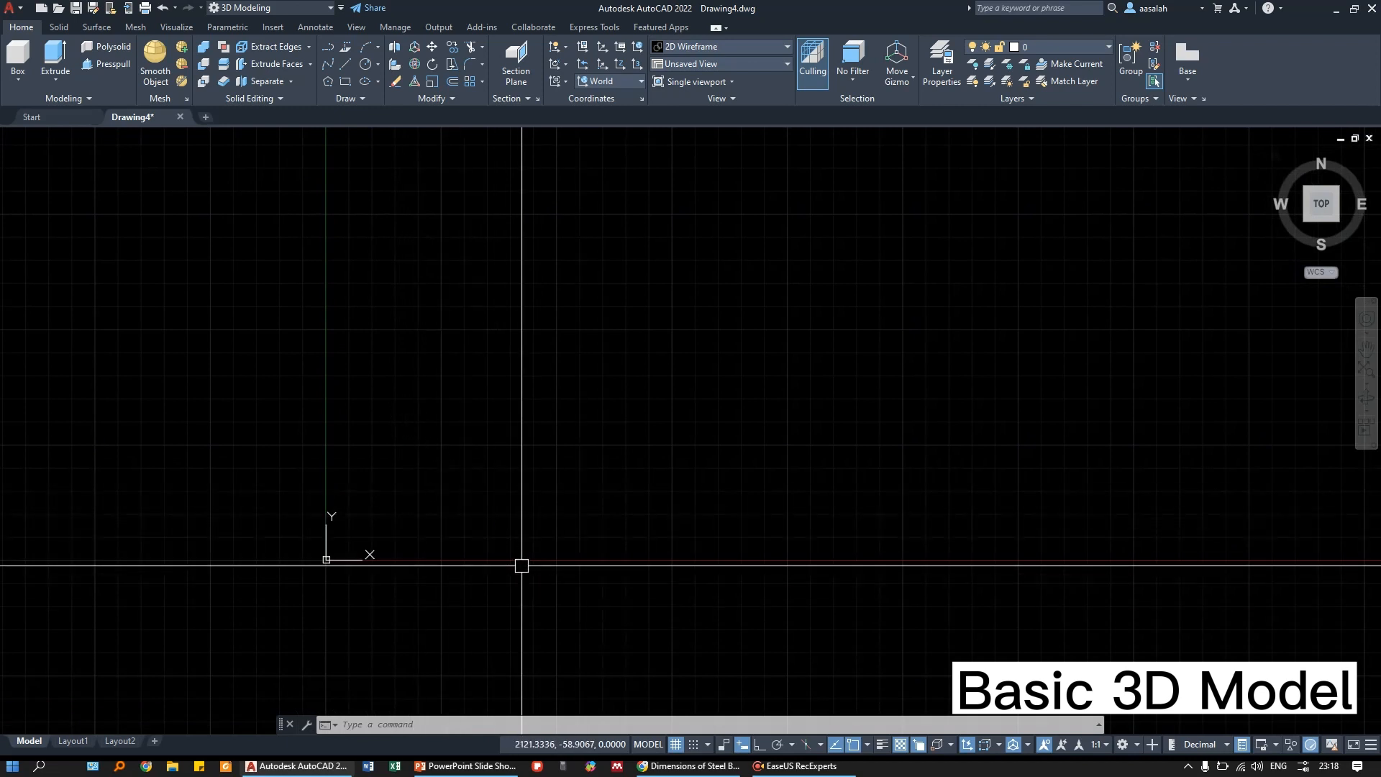
pyautogui.write('rec')
pyautogui.press('Return')
pyautogui.click(393, 368)
pyautogui.write('d')
pyautogui.press('Return')
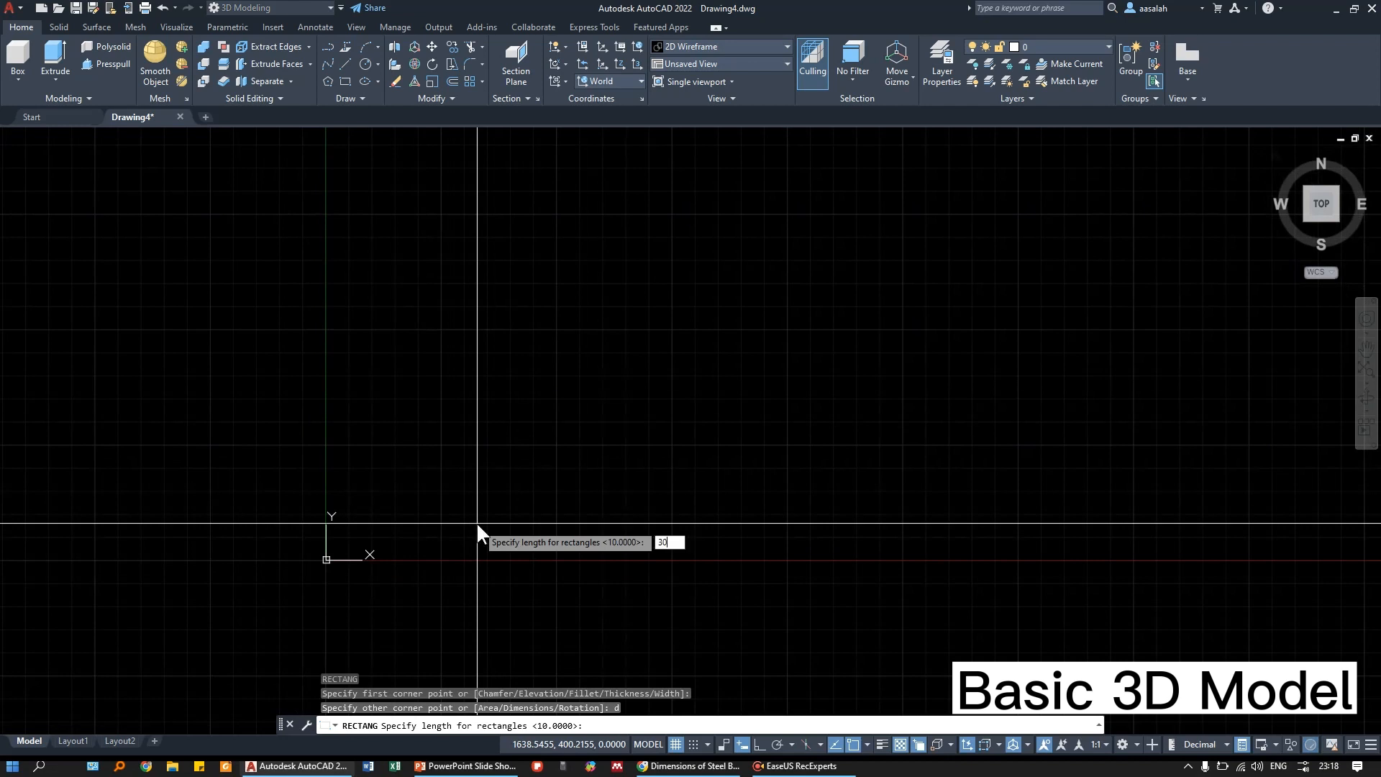
pyautogui.write('30')
pyautogui.press('Return')
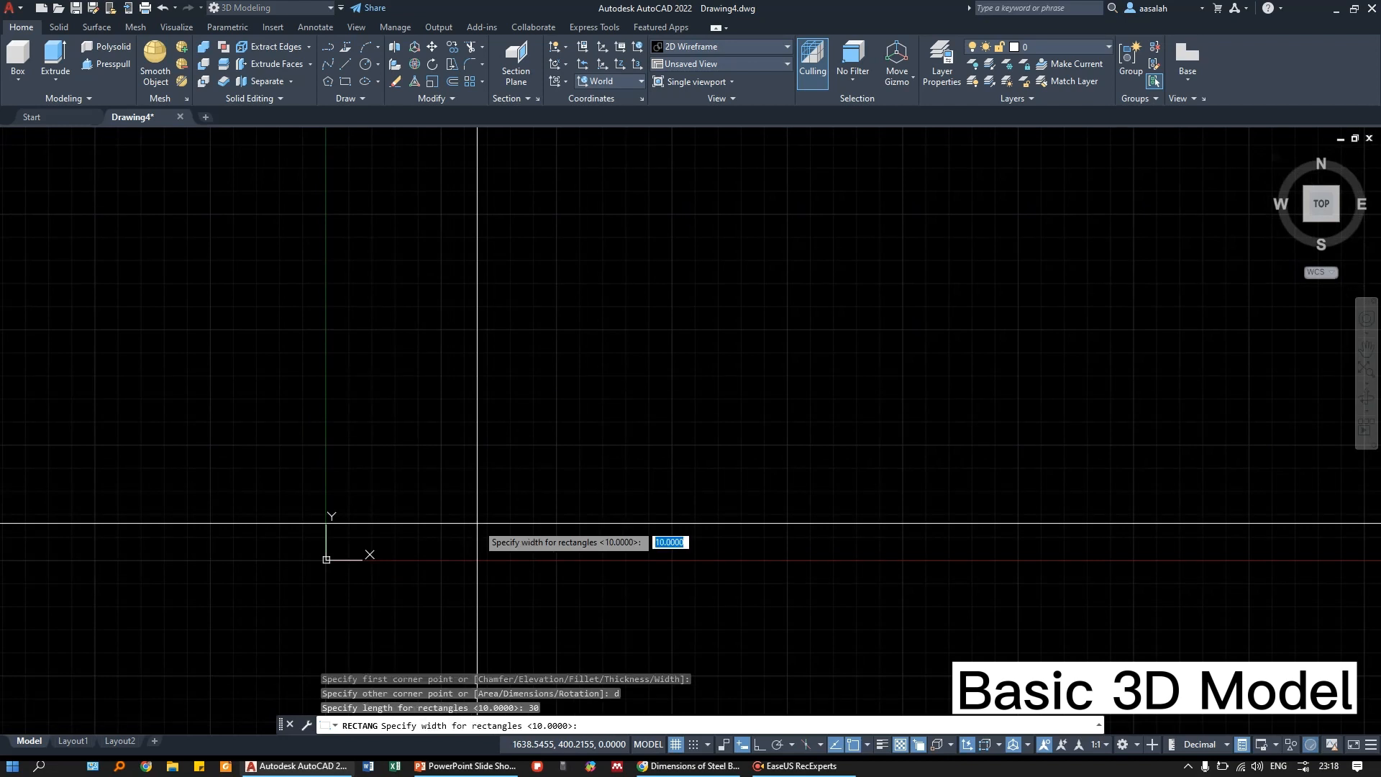
pyautogui.write('10')
pyautogui.press('Return')
pyautogui.click(432, 356)
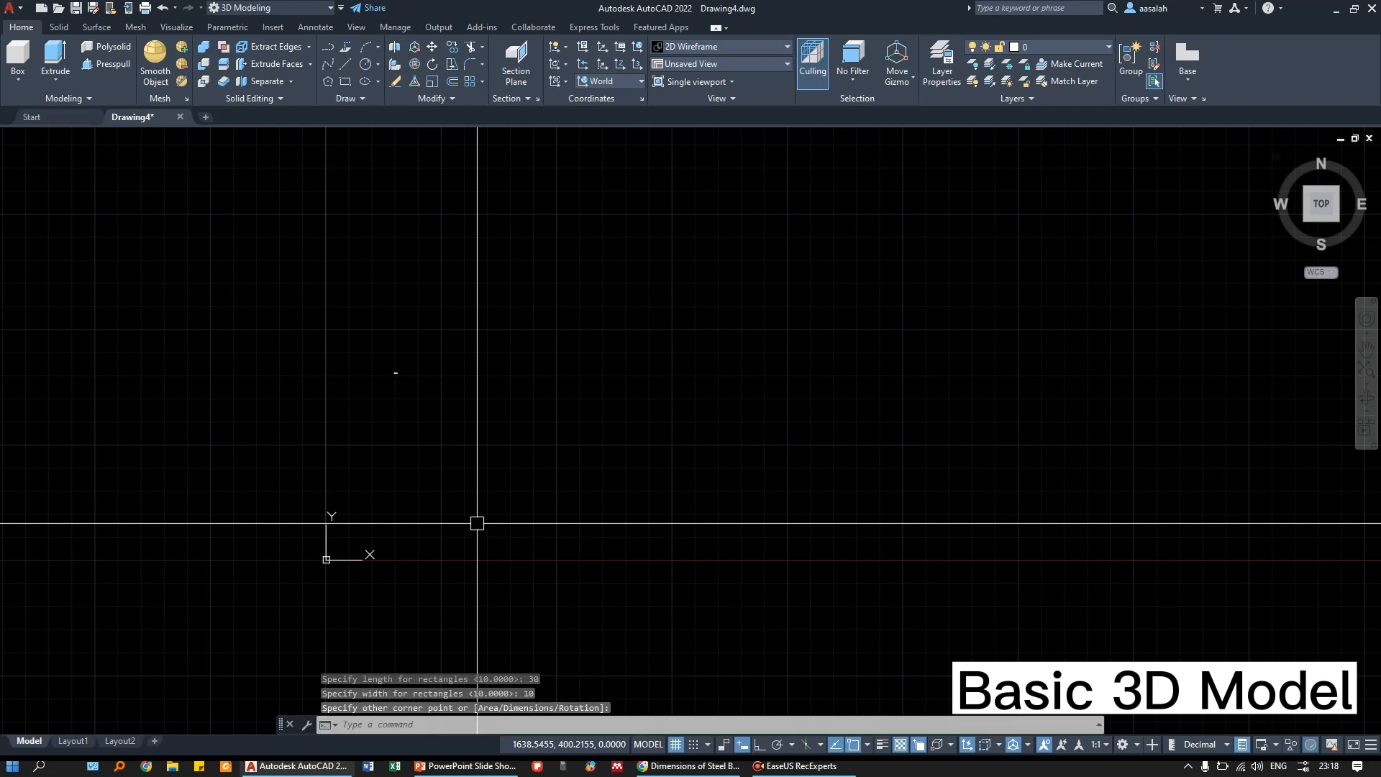
# - Move the rectangle so that its lower-left corner sits at the origin 0,0,0
pyautogui.scroll(4, 393, 363)
pyautogui.click(417, 348)
pyautogui.click(389, 419)
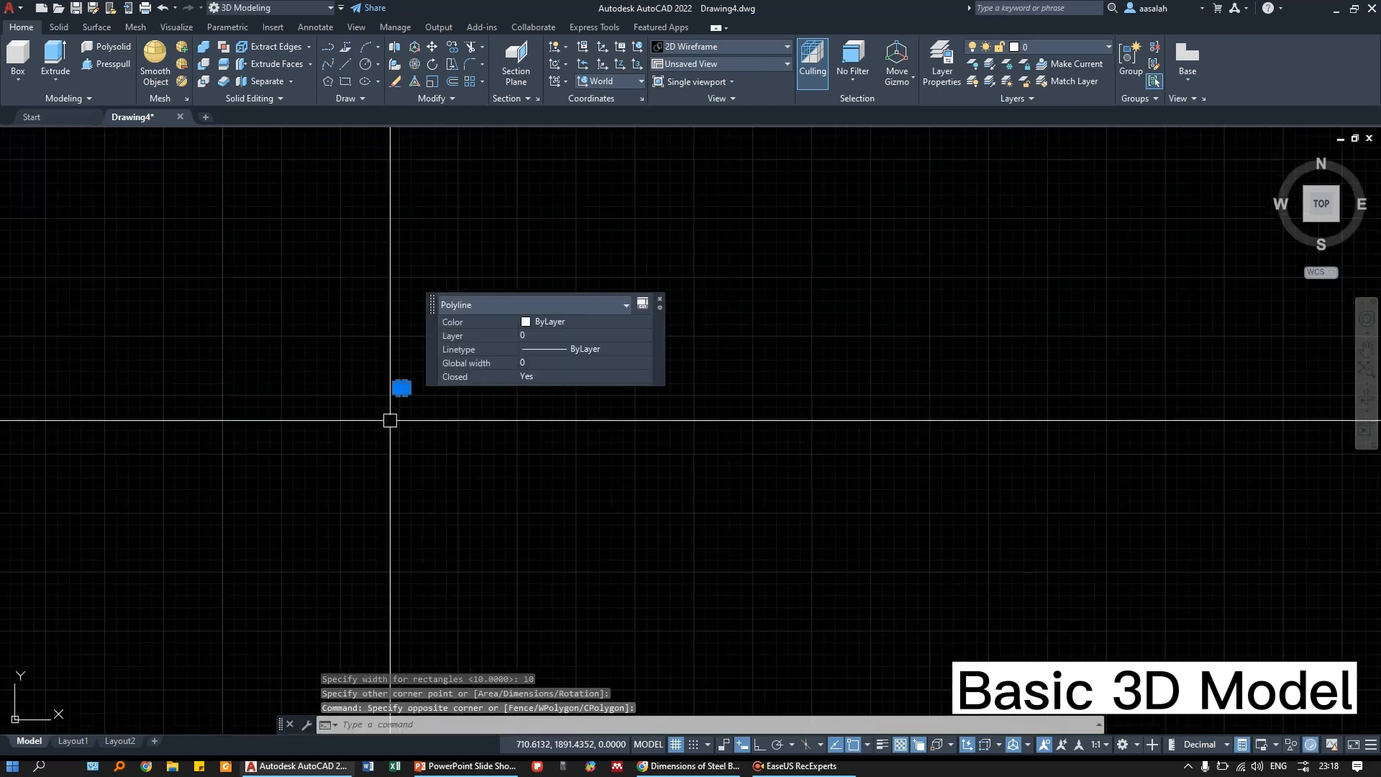
pyautogui.write('m')
pyautogui.press('Return')
pyautogui.click(389, 360)
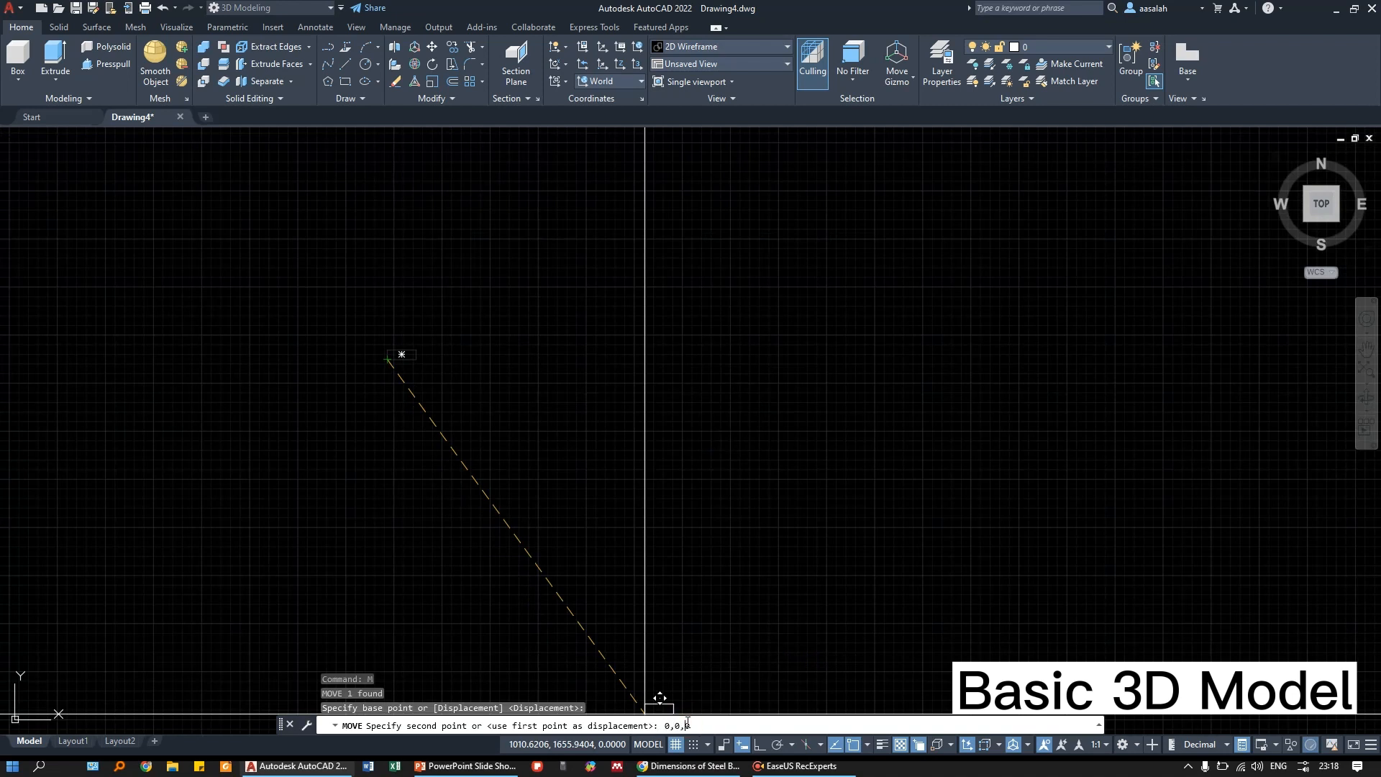
pyautogui.write('0,0,0')
pyautogui.press('Return')
# - Turn on Ortho mode and rotate the rectangle a quarter turn about its center so that it stands upright
pyautogui.scroll(-4, 628, 481)
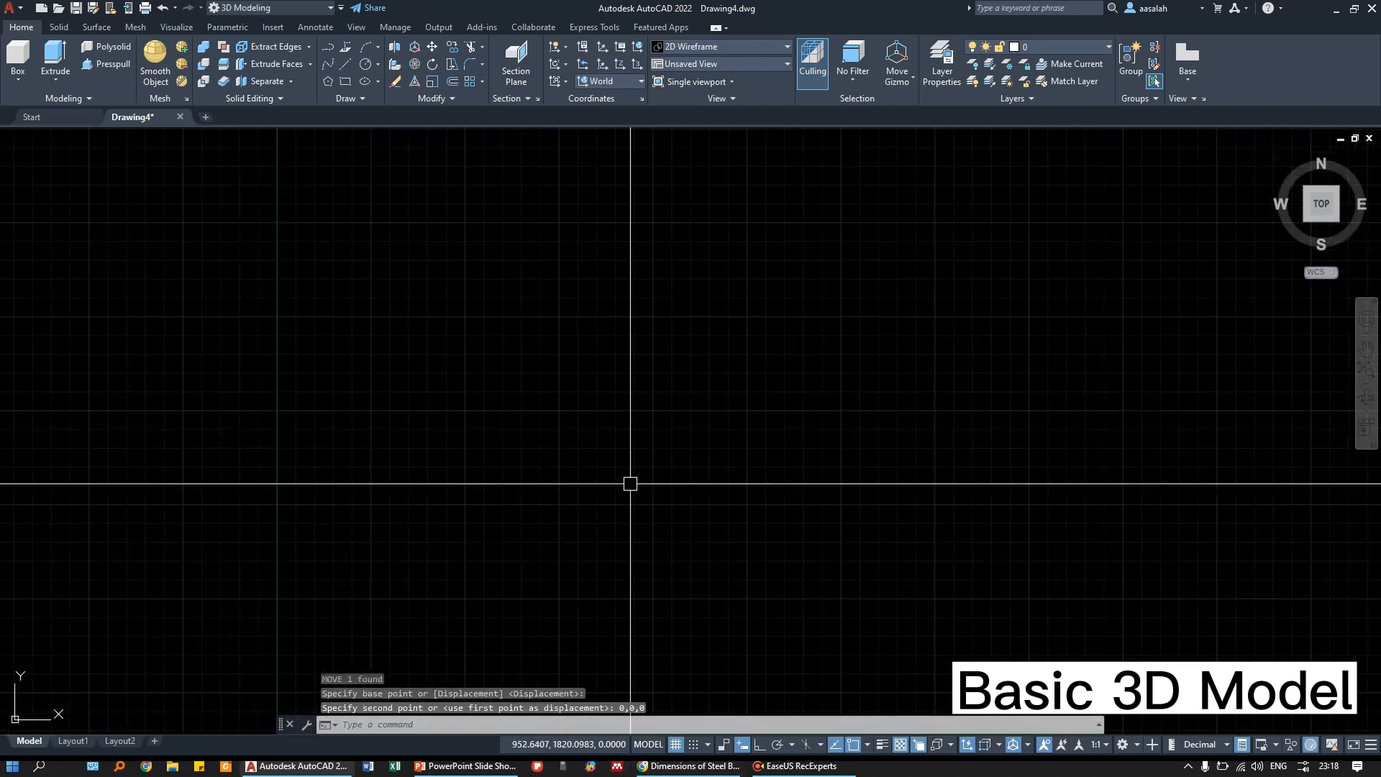
pyautogui.moveTo(504, 712)
pyautogui.mouseDown(button='middle')
pyautogui.moveTo(572, 514)
pyautogui.moveTo(592, 349)
pyautogui.mouseUp(button='middle')
pyautogui.scroll(-4, 595, 340)
pyautogui.scroll(6, 547, 558)
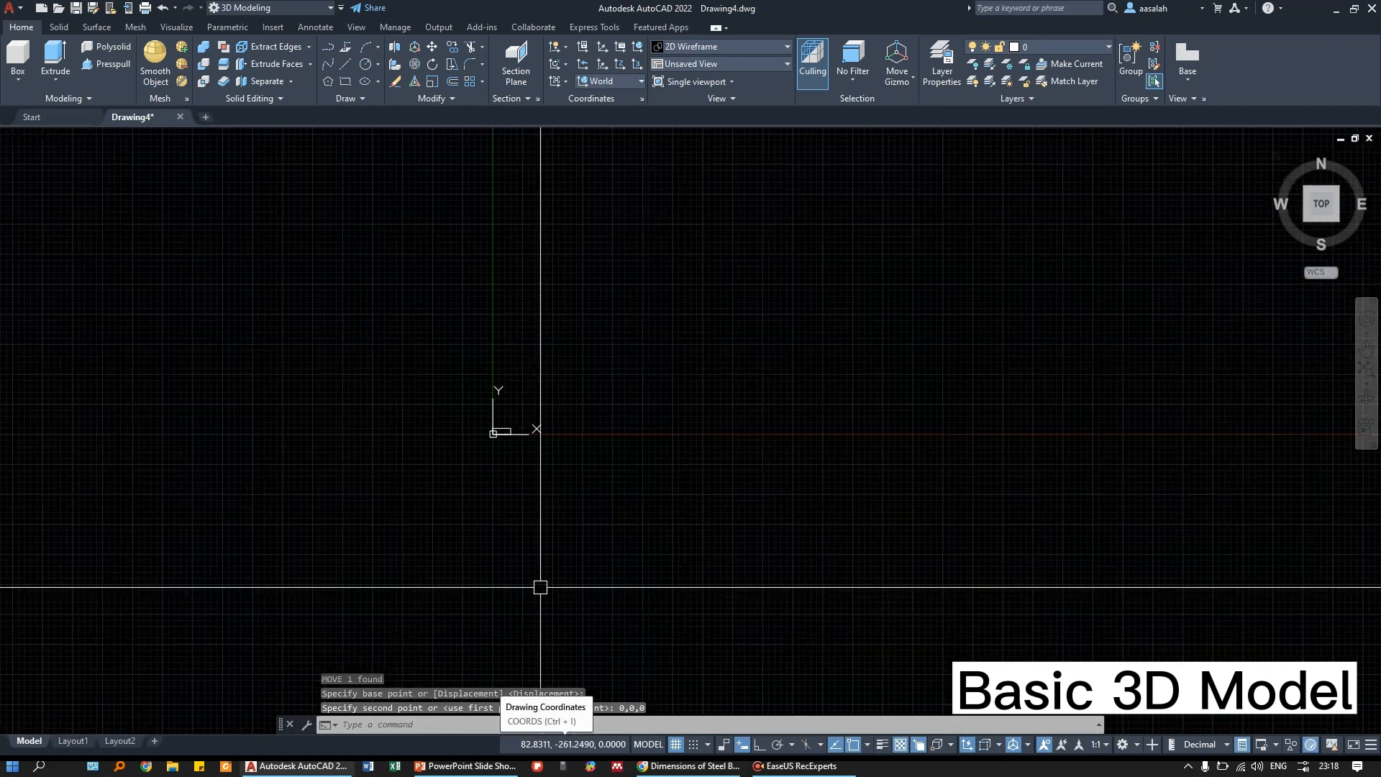
pyautogui.scroll(9, 496, 432)
pyautogui.moveTo(559, 392); pyautogui.dragTo(558, 428, button='middle')
pyautogui.click(567, 428)
pyautogui.click(556, 385)
pyautogui.scroll(2, 554, 413)
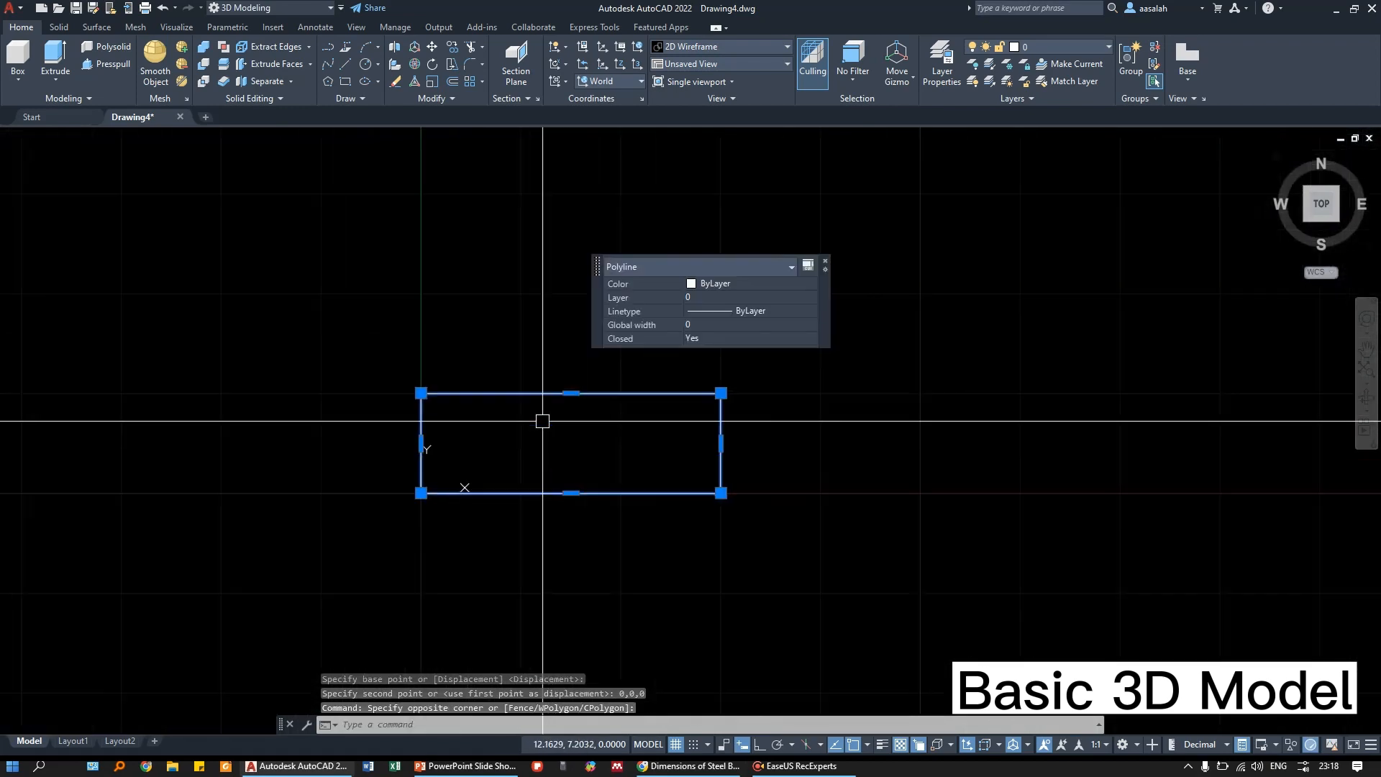
pyautogui.write('o')
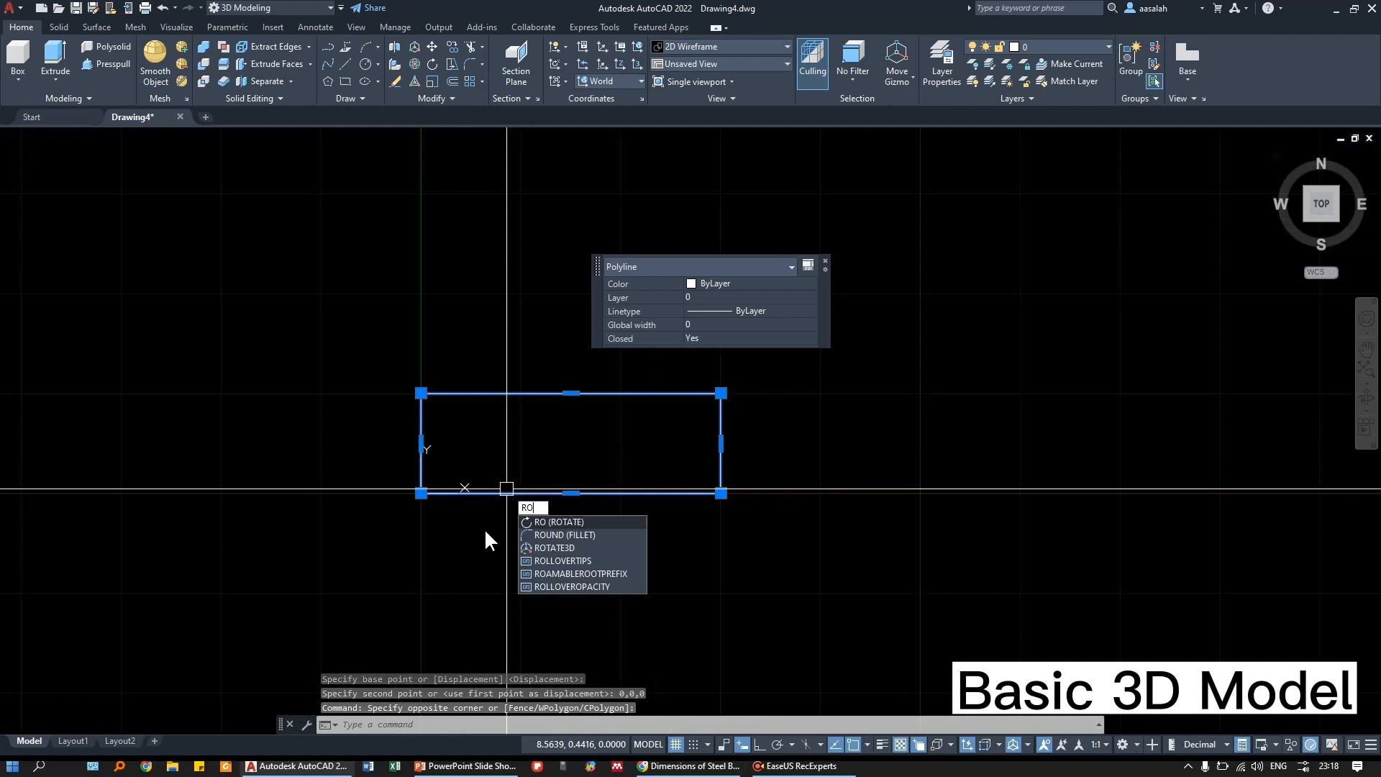
pyautogui.press('Return')
pyautogui.click(571, 444)
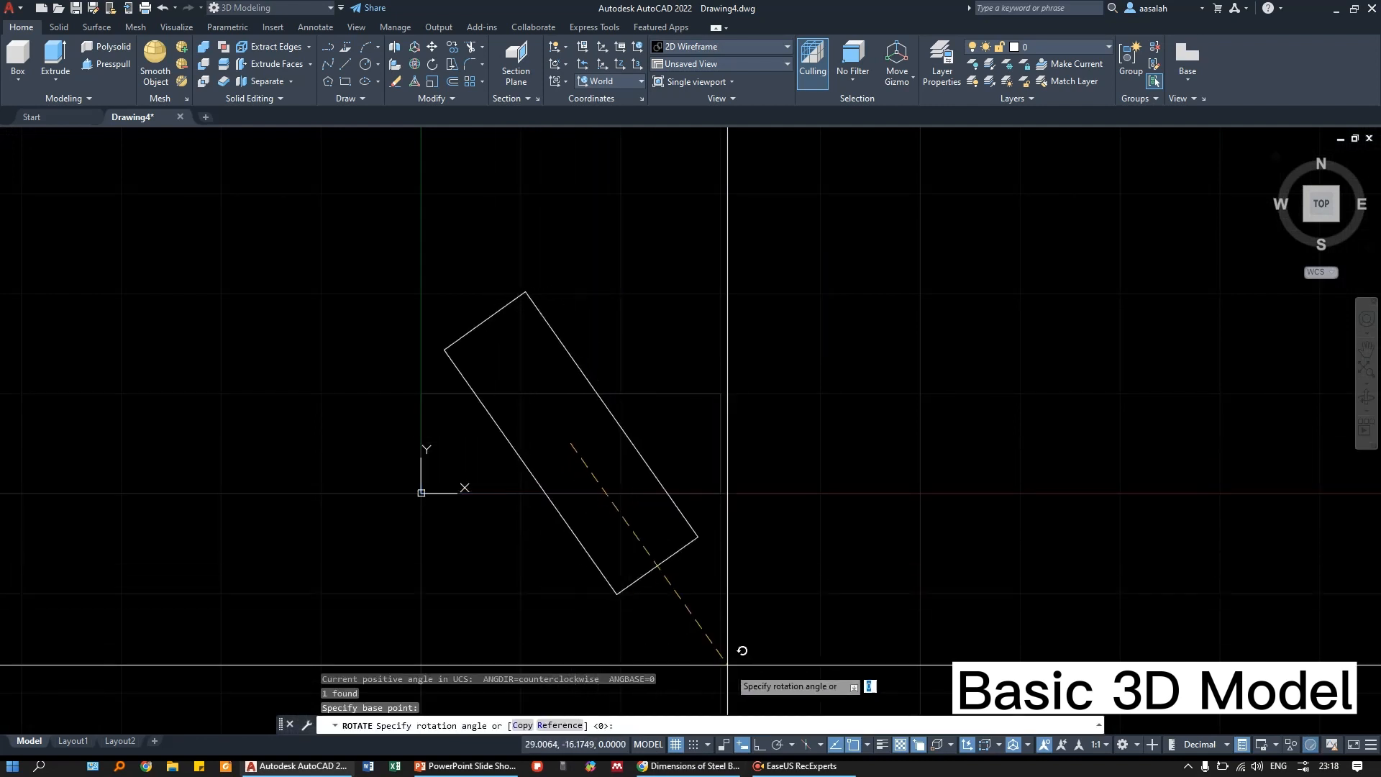
pyautogui.click(758, 745)
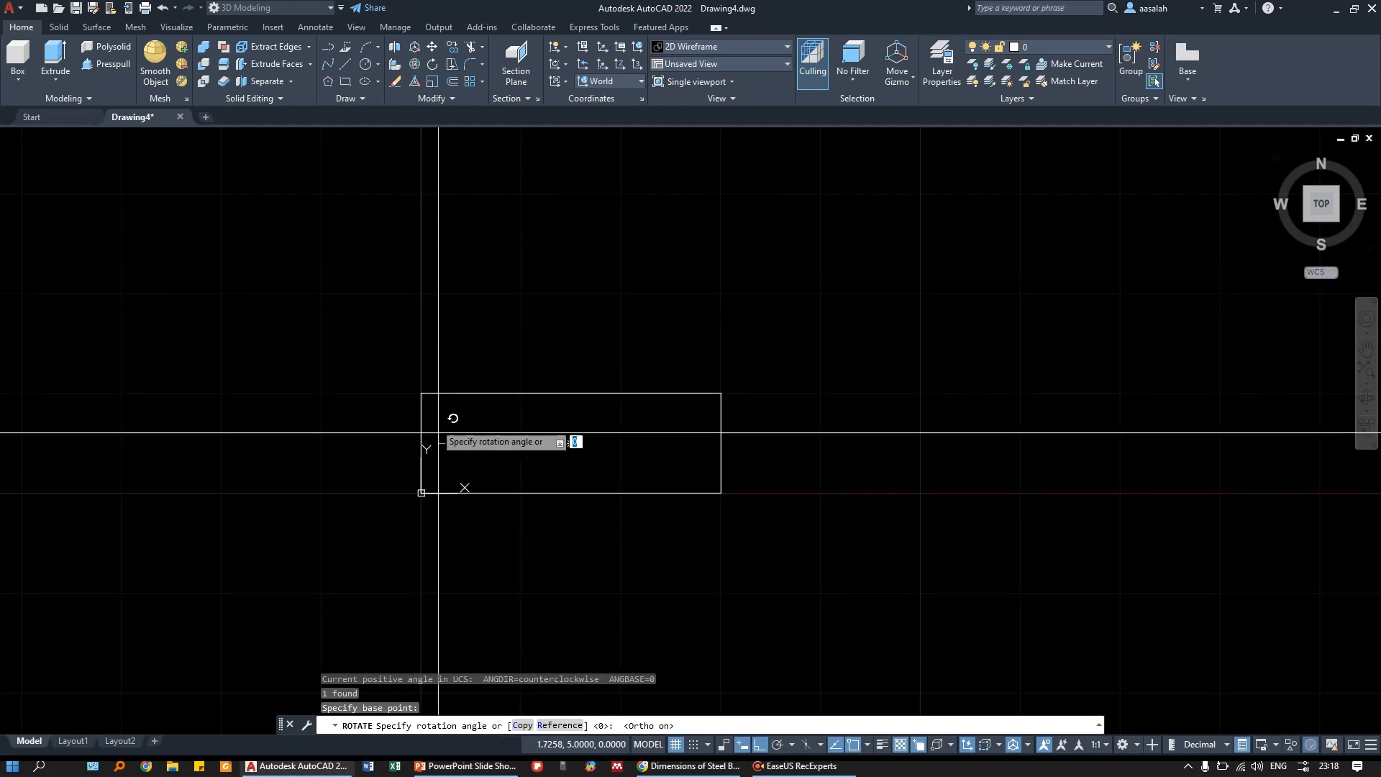
pyautogui.click(571, 501)
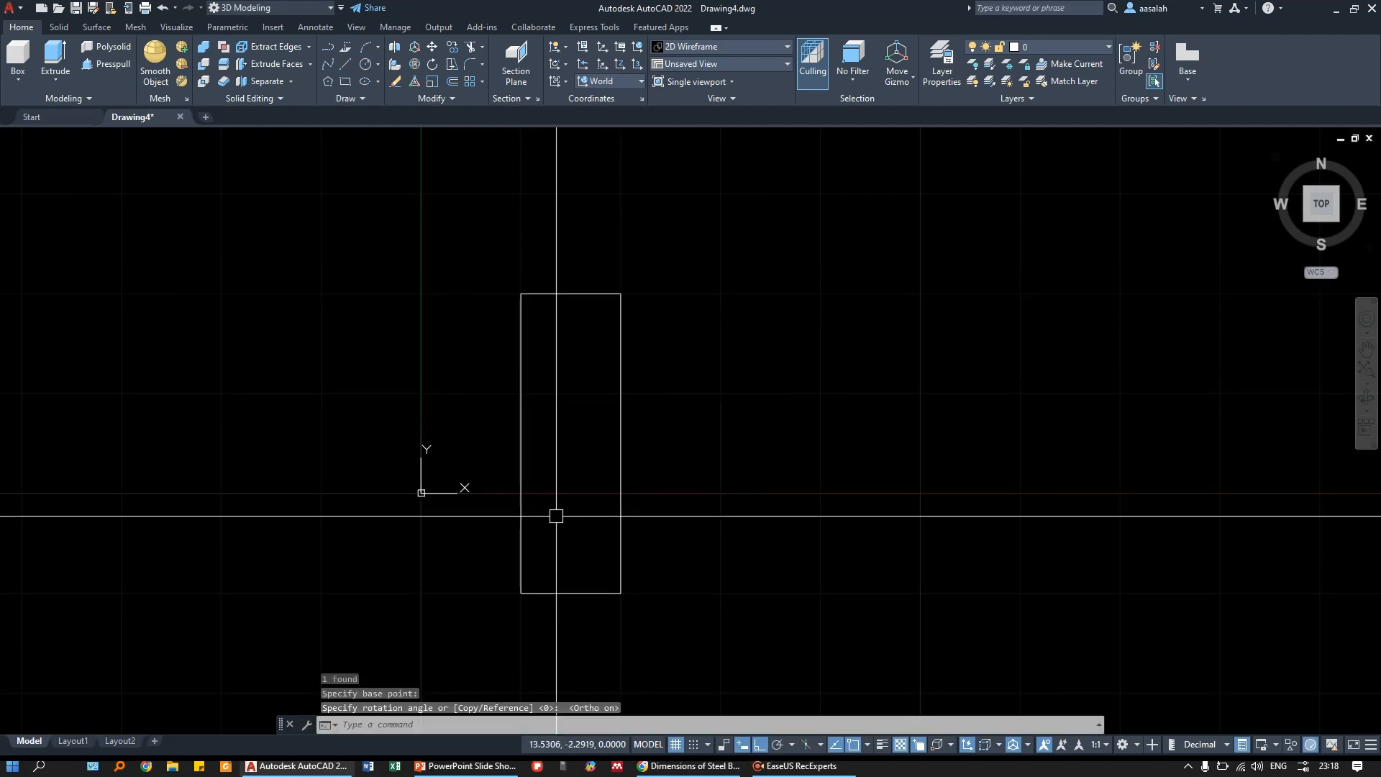
# - Move the upright rectangle from its lower-left corner to the origin 0,0,0
pyautogui.click(669, 401)
pyautogui.click(616, 440)
pyautogui.moveTo(552, 502); pyautogui.dragTo(550, 447, button='middle')
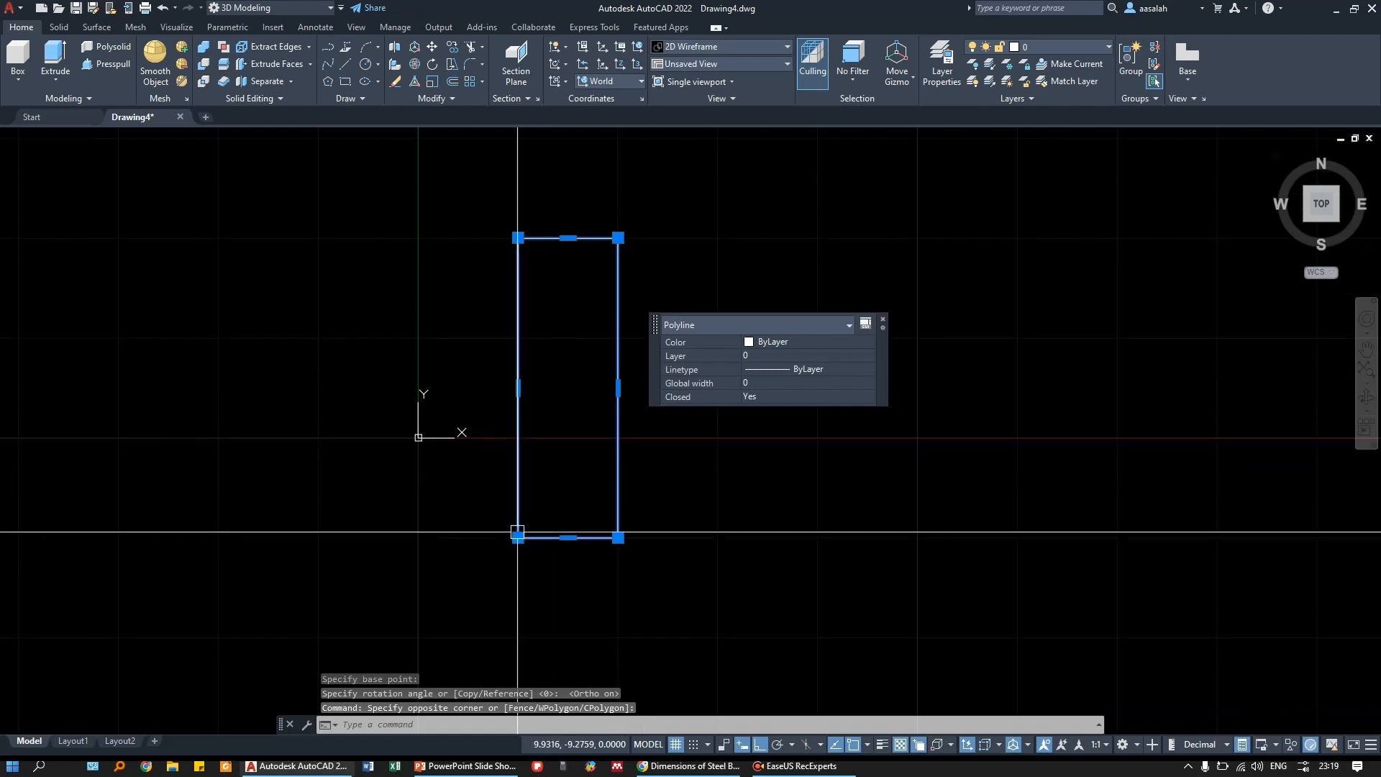
pyautogui.write('m')
pyautogui.press('Return')
pyautogui.click(518, 537)
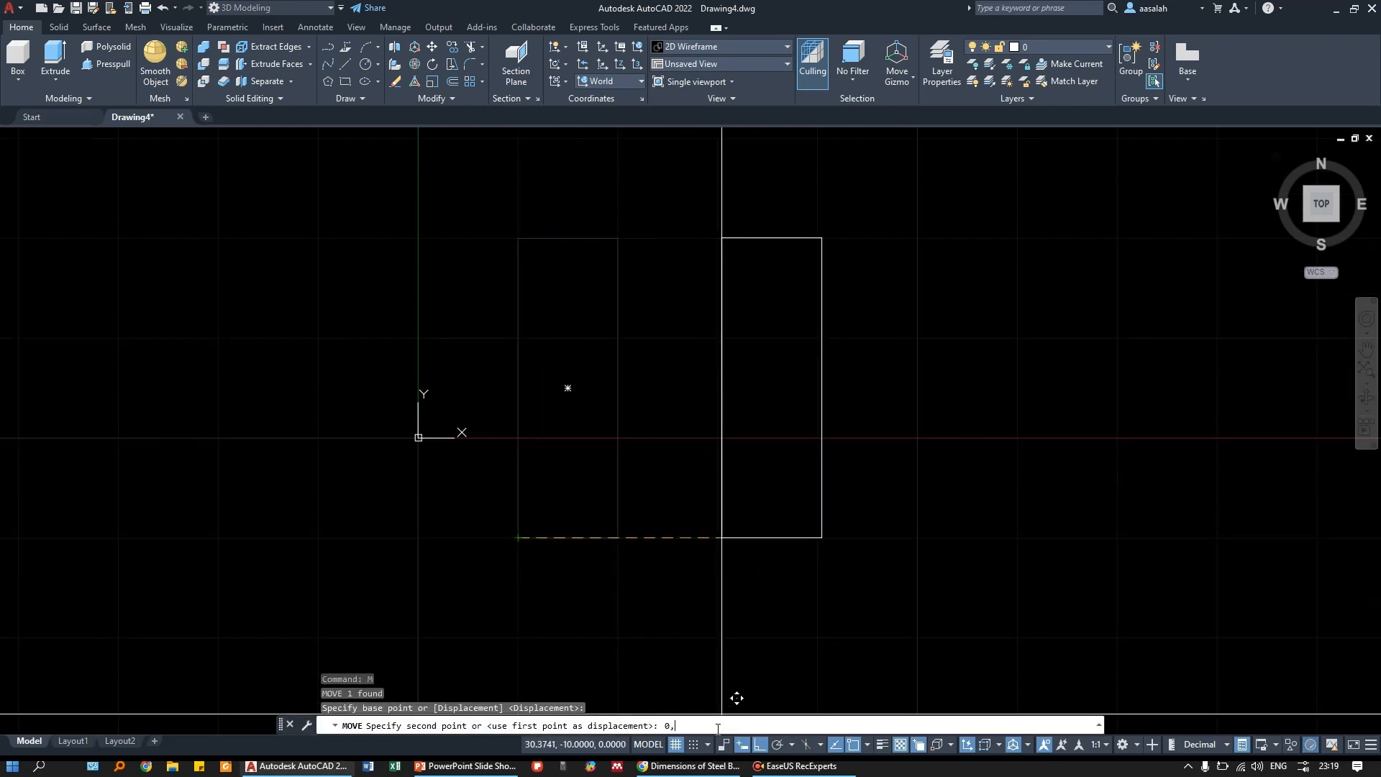
pyautogui.press('Return')
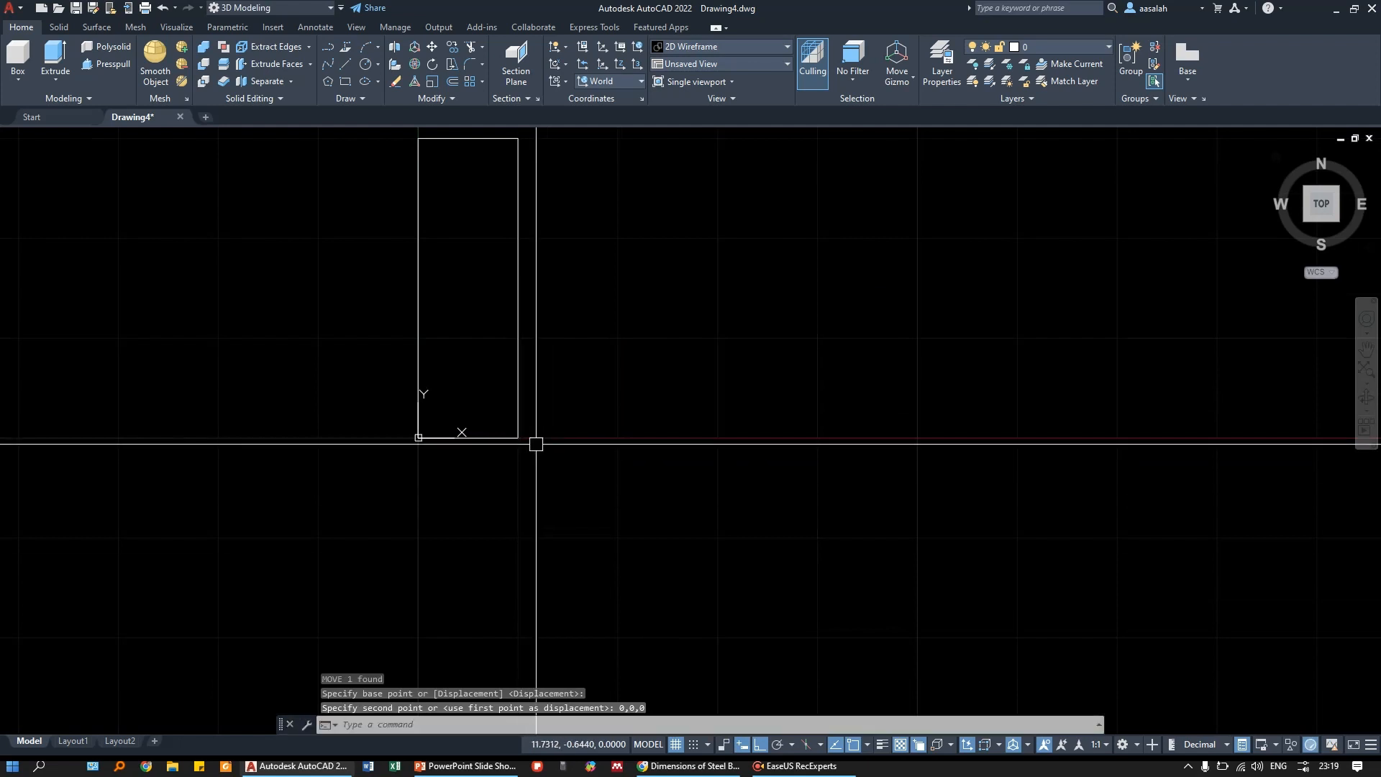
# - Stretch the rectangle's right side outward by 5 units
pyautogui.moveTo(533, 441); pyautogui.dragTo(645, 446, button='middle')
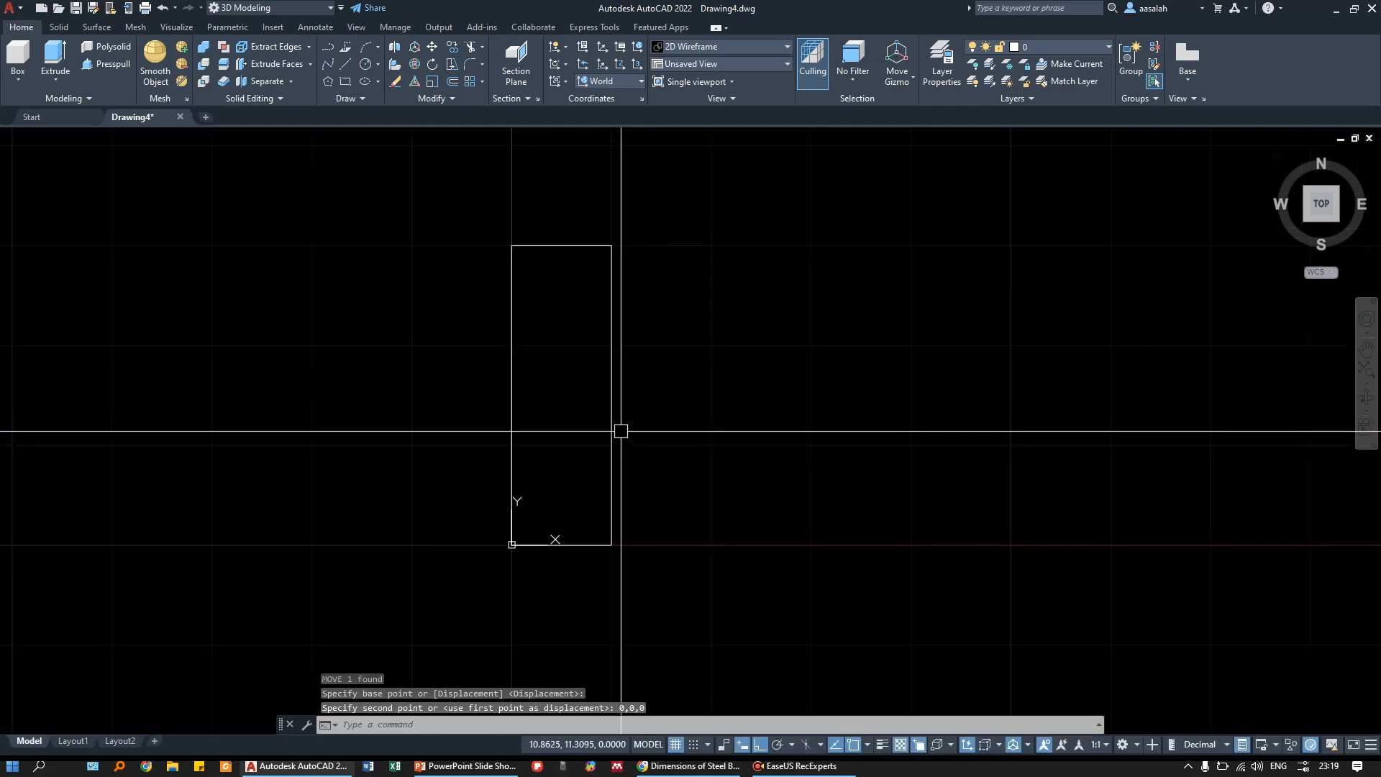
pyautogui.click(657, 205)
pyautogui.click(591, 574)
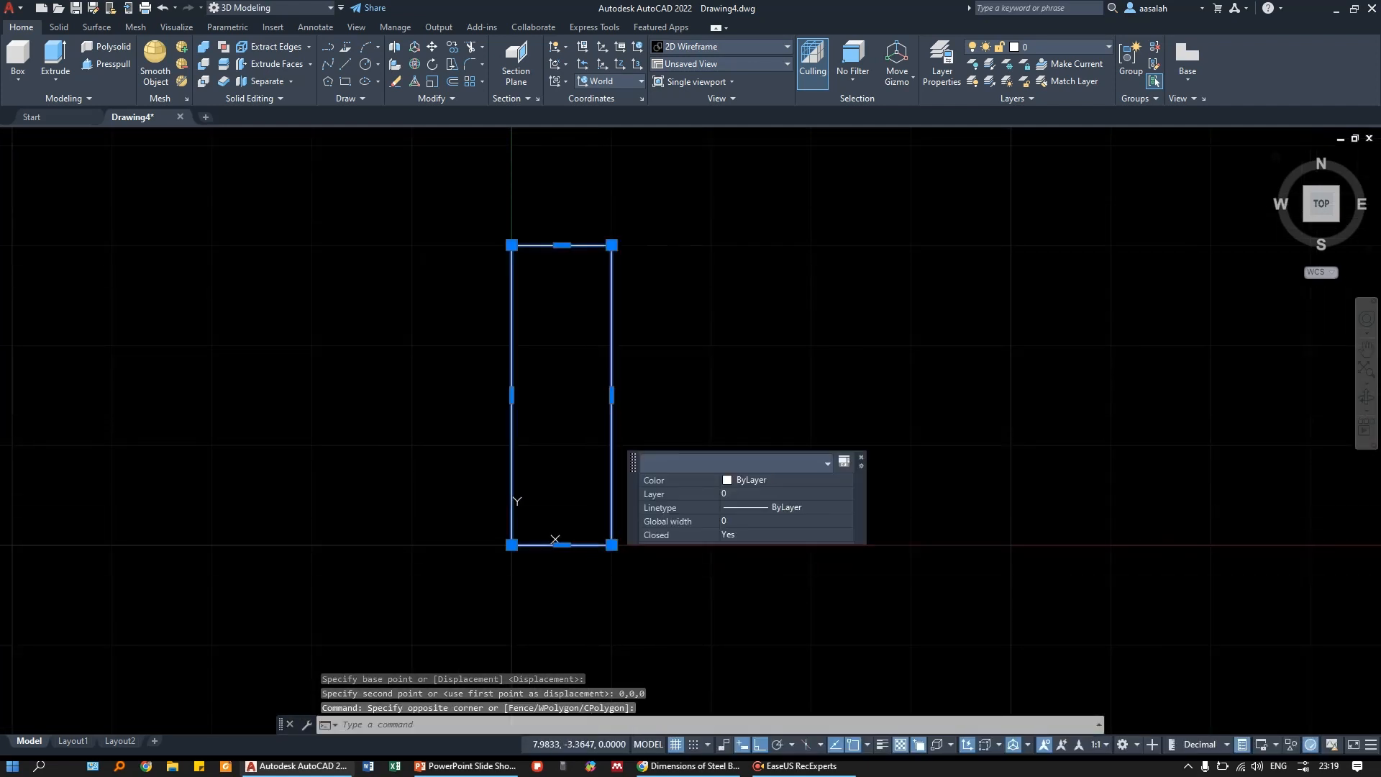
pyautogui.write('s')
pyautogui.press('space')
pyautogui.click(688, 585)
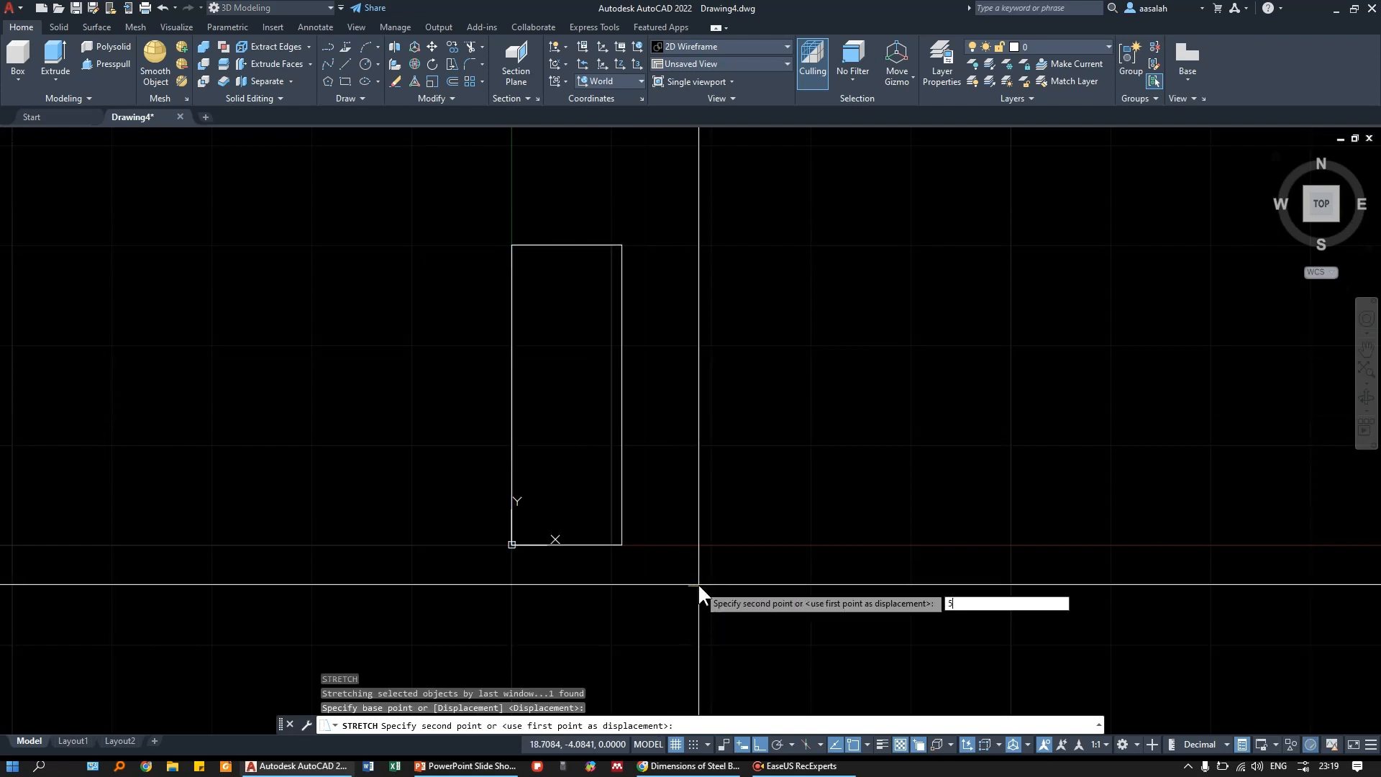
pyautogui.press('space')
# - Add an aligned dimension for the rectangle's width above its top edge
pyautogui.moveTo(637, 368); pyautogui.dragTo(579, 407, button='middle')
pyautogui.press('Escape')
pyautogui.write('dal')
pyautogui.press('space')
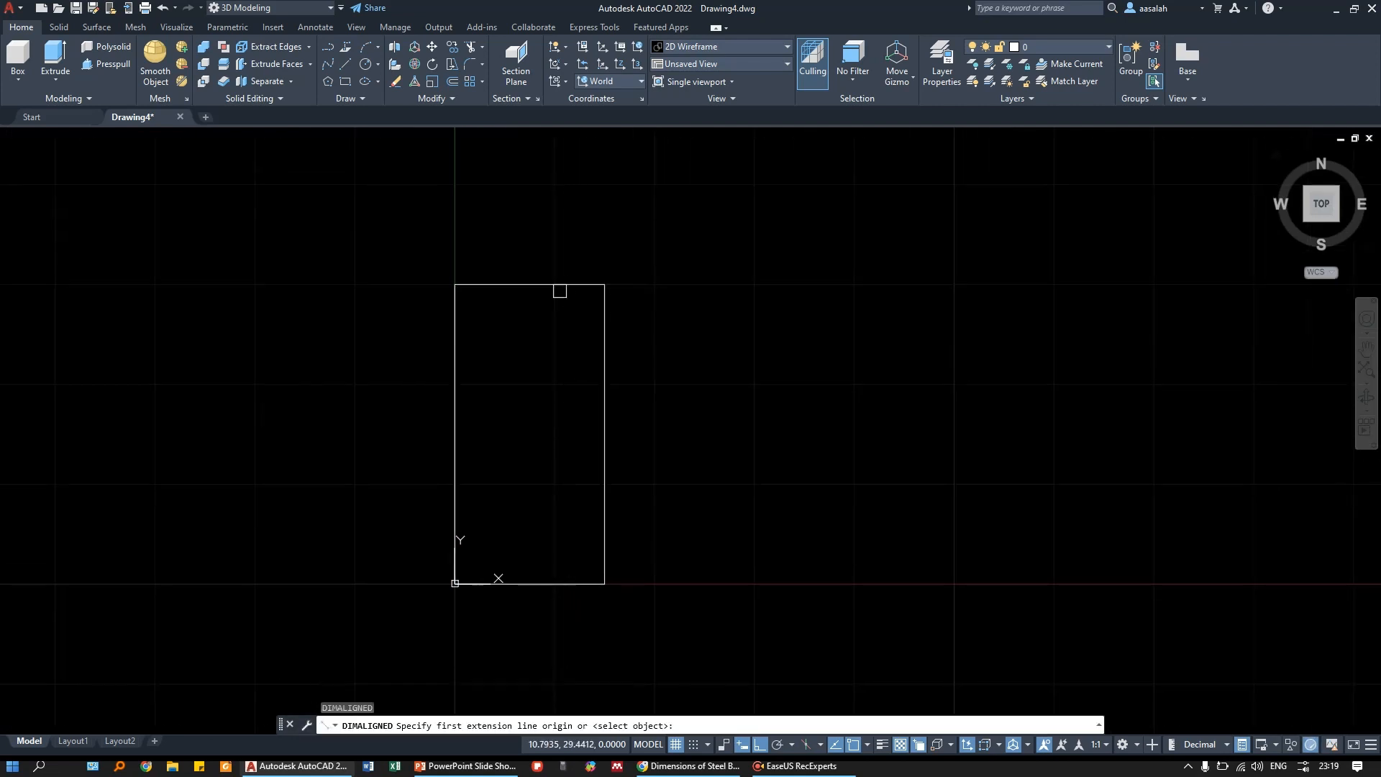
pyautogui.press('space')
pyautogui.click(559, 291)
pyautogui.click(568, 246)
pyautogui.press('space')
pyautogui.press('space')
pyautogui.click(604, 348)
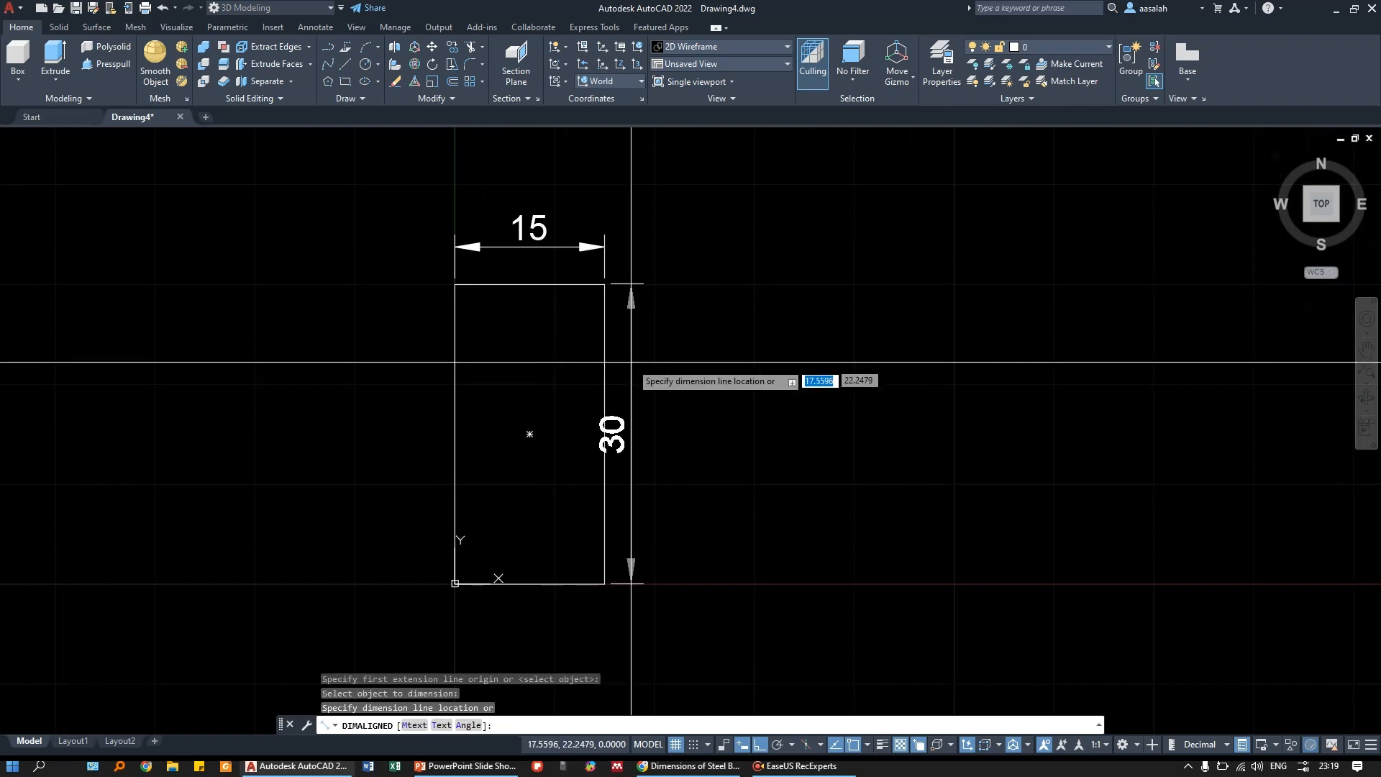
pyautogui.press('Escape')
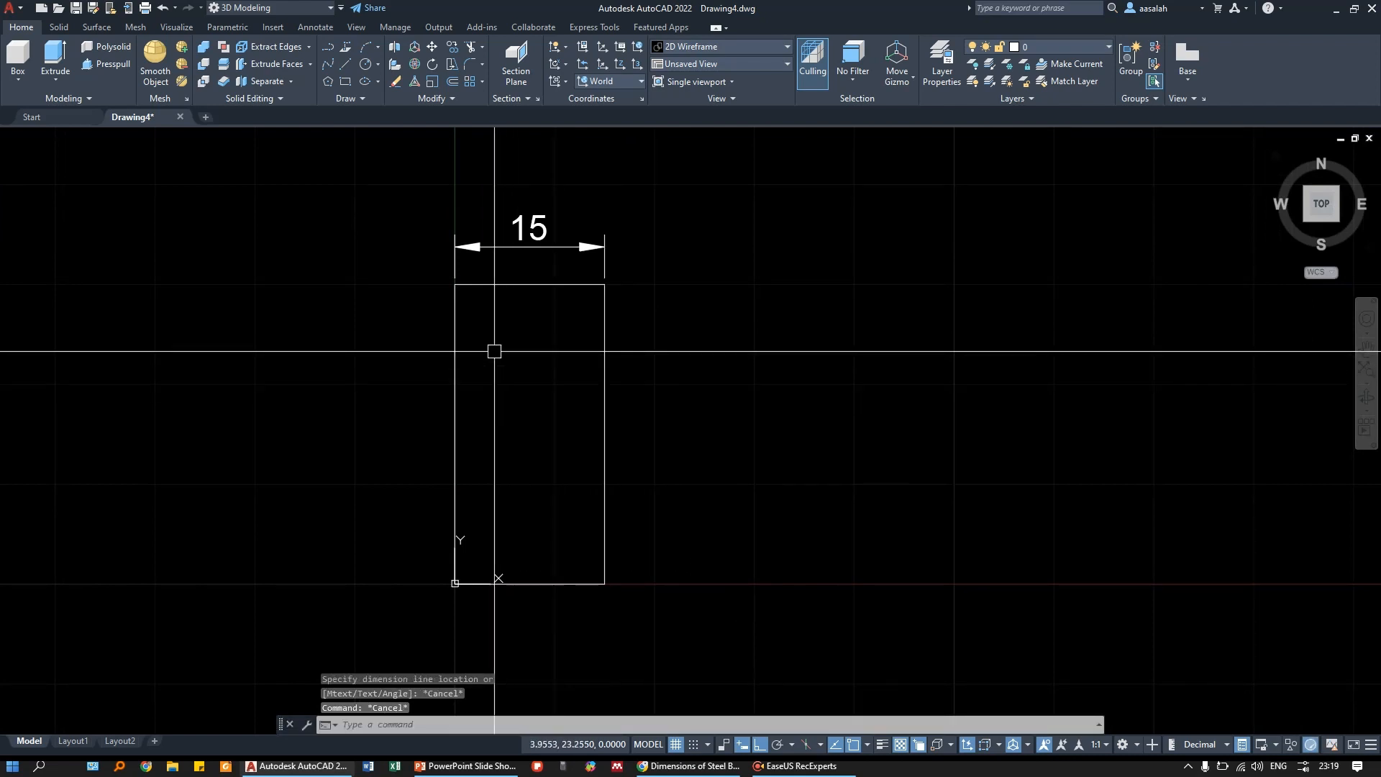
# - Add an aligned dimension for the rectangle's height beside its left edge
pyautogui.press('space')
pyautogui.press('space')
pyautogui.click(455, 343)
pyautogui.click(415, 352)
pyautogui.press('Escape')
pyautogui.press('Escape')
# - Offset the rectangle inward by 0.5
pyautogui.moveTo(604, 363)
pyautogui.mouseDown(button='middle')
pyautogui.moveTo(643, 352)
pyautogui.moveTo(576, 333)
pyautogui.moveTo(579, 352)
pyautogui.mouseUp(button='middle')
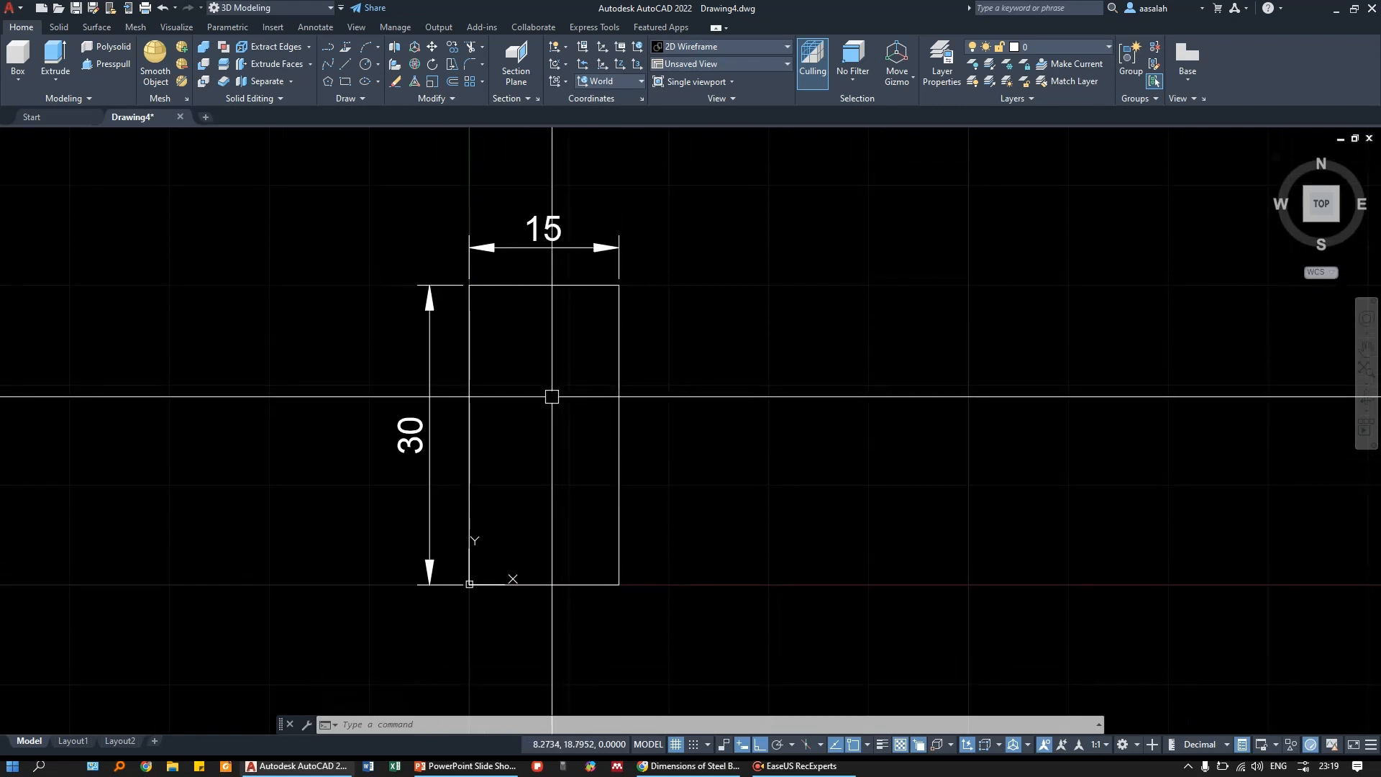
pyautogui.write('o')
pyautogui.press('Return')
pyautogui.write('.')
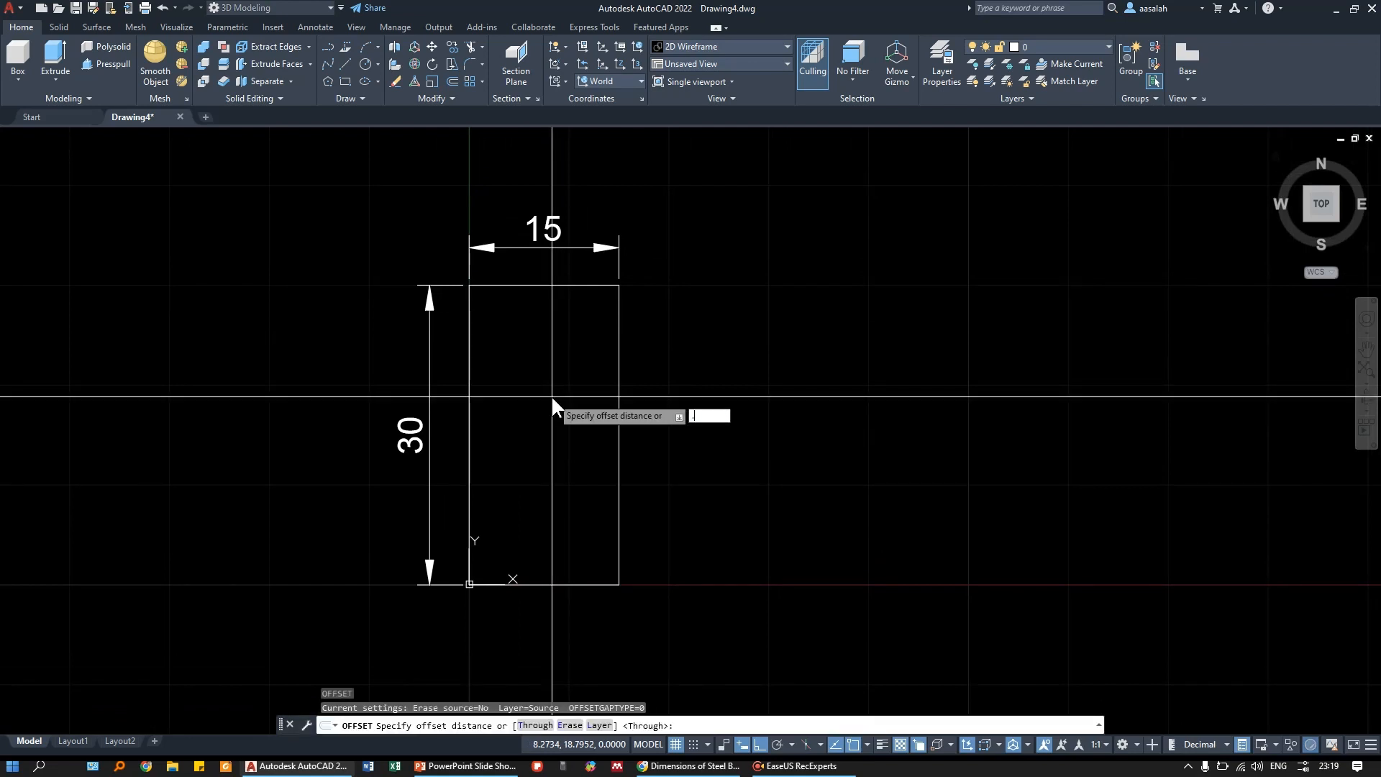
pyautogui.write('5')
pyautogui.press('Return')
pyautogui.click(546, 286)
pyautogui.click(564, 338)
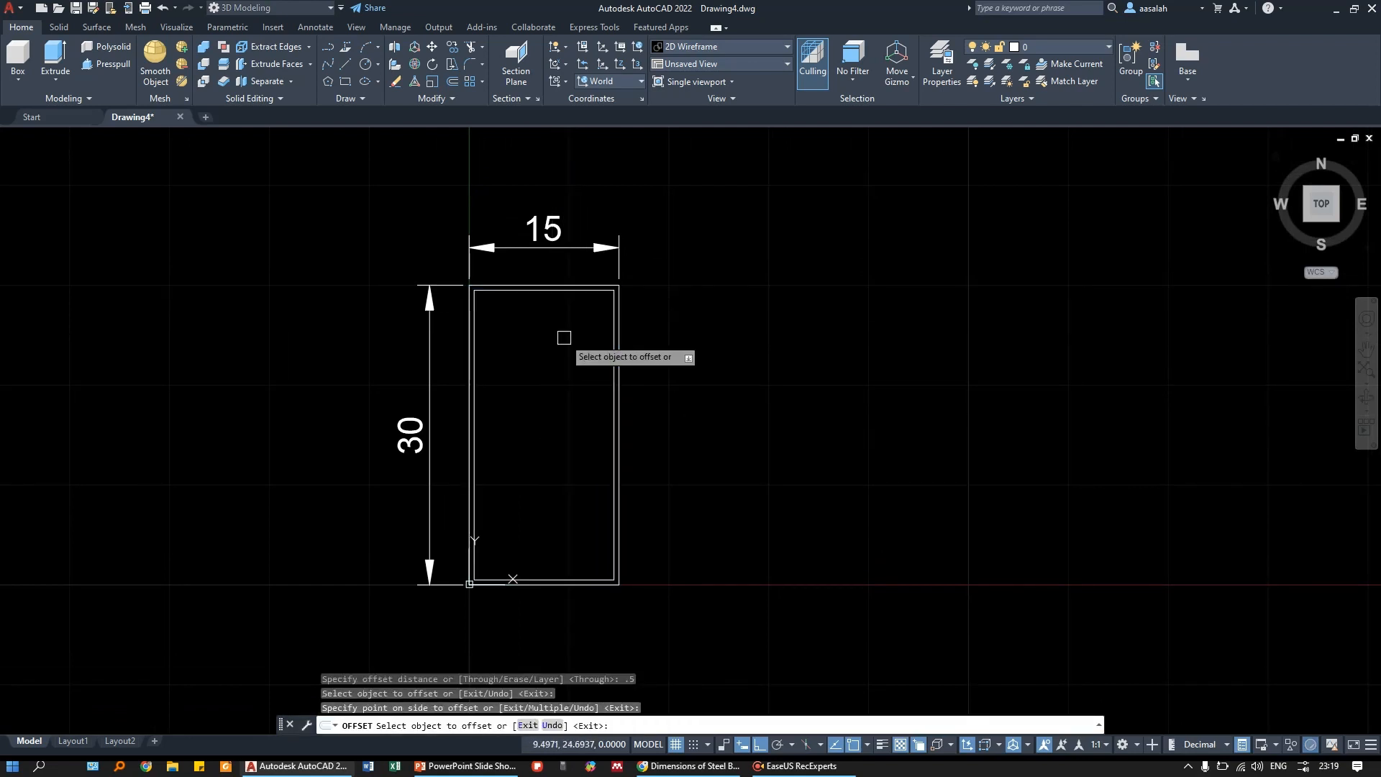
pyautogui.press('Escape')
# - Erase the inner offset rectangle
pyautogui.scroll(2, 563, 337)
pyautogui.click(586, 286)
pyautogui.write('e')
pyautogui.press('Return')
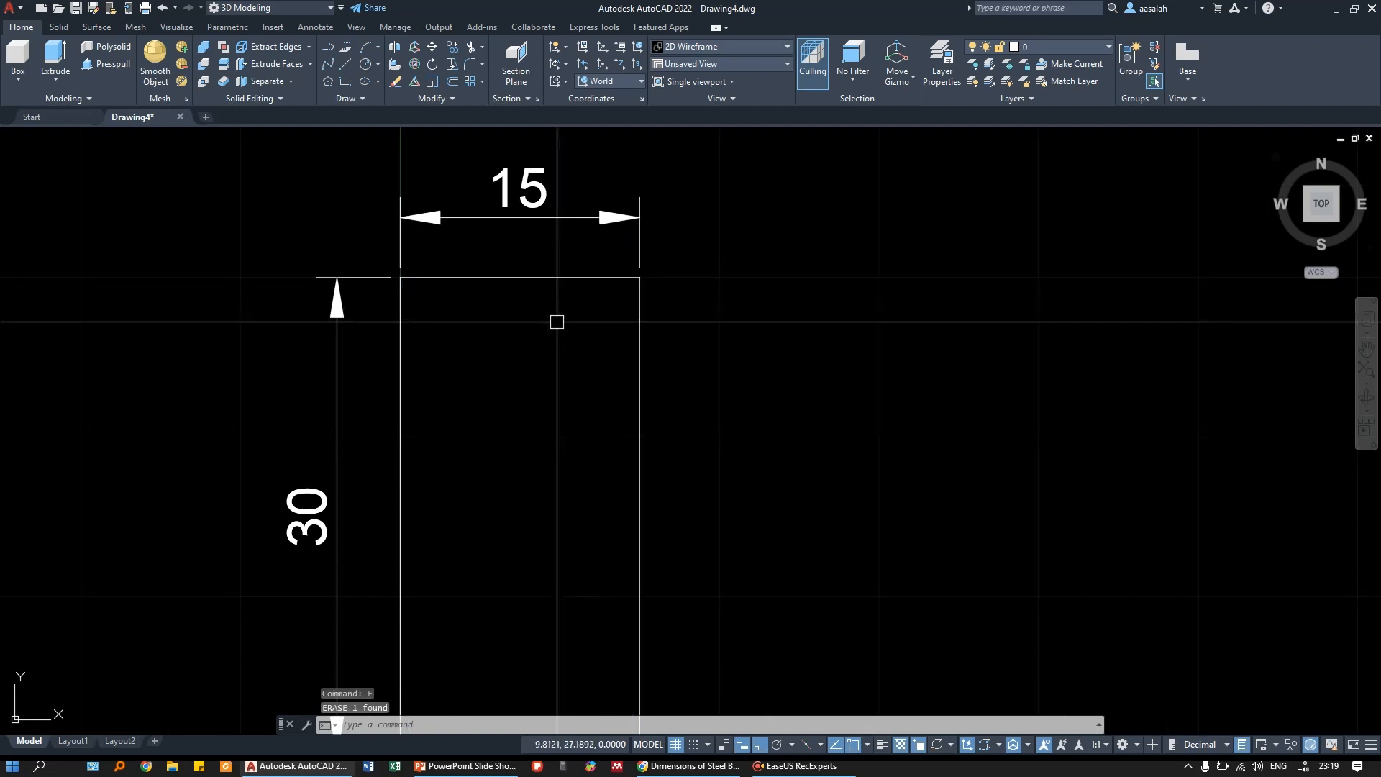
# - Offset the outer rectangle inward by 1
pyautogui.write('o')
pyautogui.press('Return')
pyautogui.write('1')
pyautogui.press('Return')
pyautogui.click(580, 279)
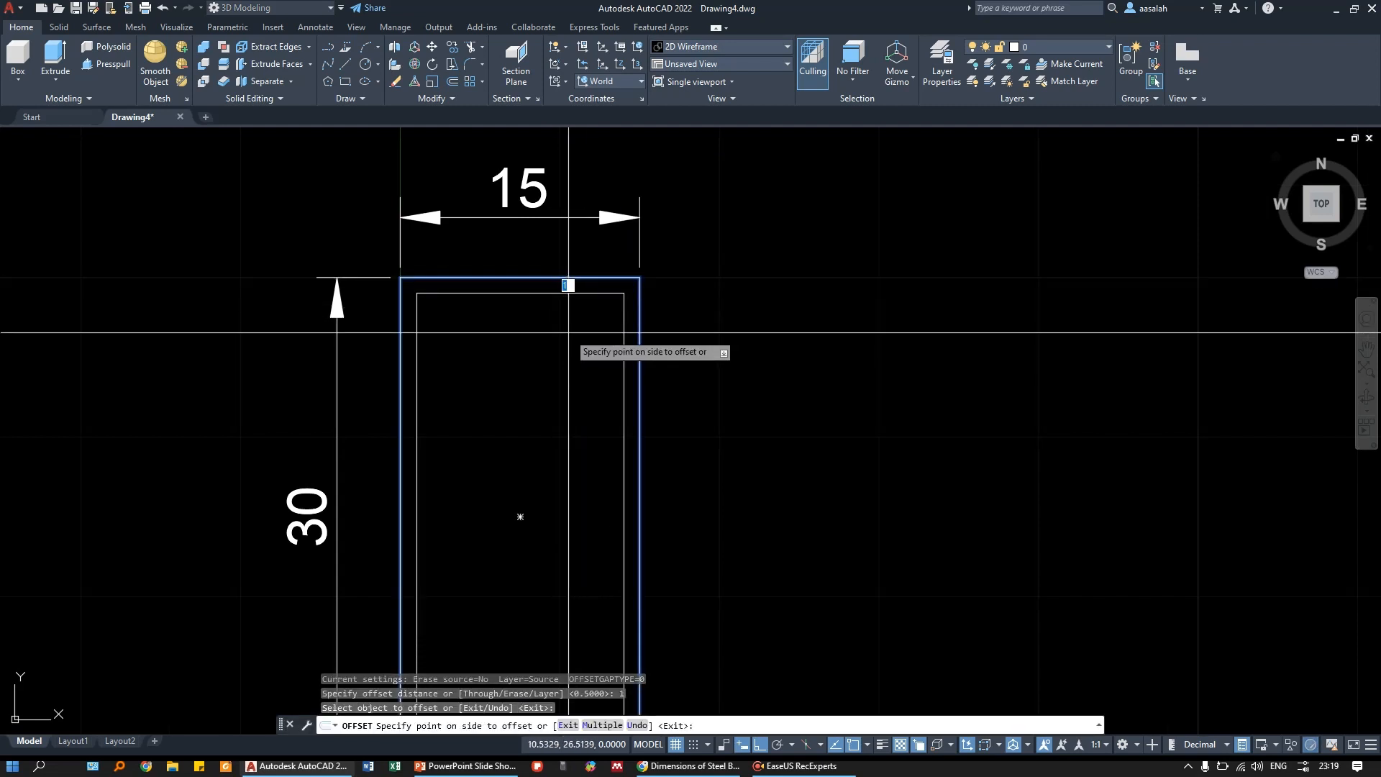
pyautogui.click(568, 332)
pyautogui.press('Escape')
pyautogui.press('Escape')
# - Draw diagonal polyline segments joining the inner and outer rectangles at both top corners
pyautogui.scroll(-2, 604, 317)
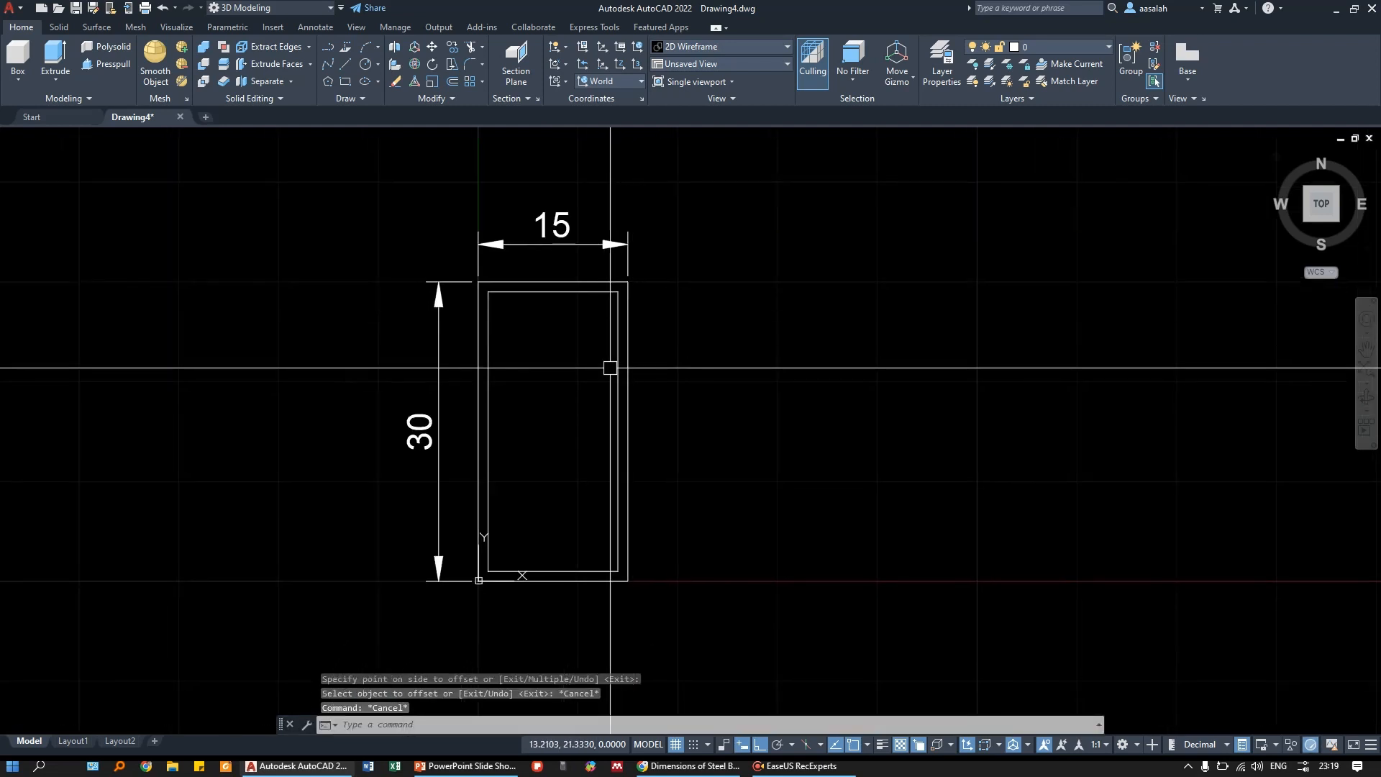
pyautogui.scroll(2, 627, 314)
pyautogui.scroll(-2, 651, 353)
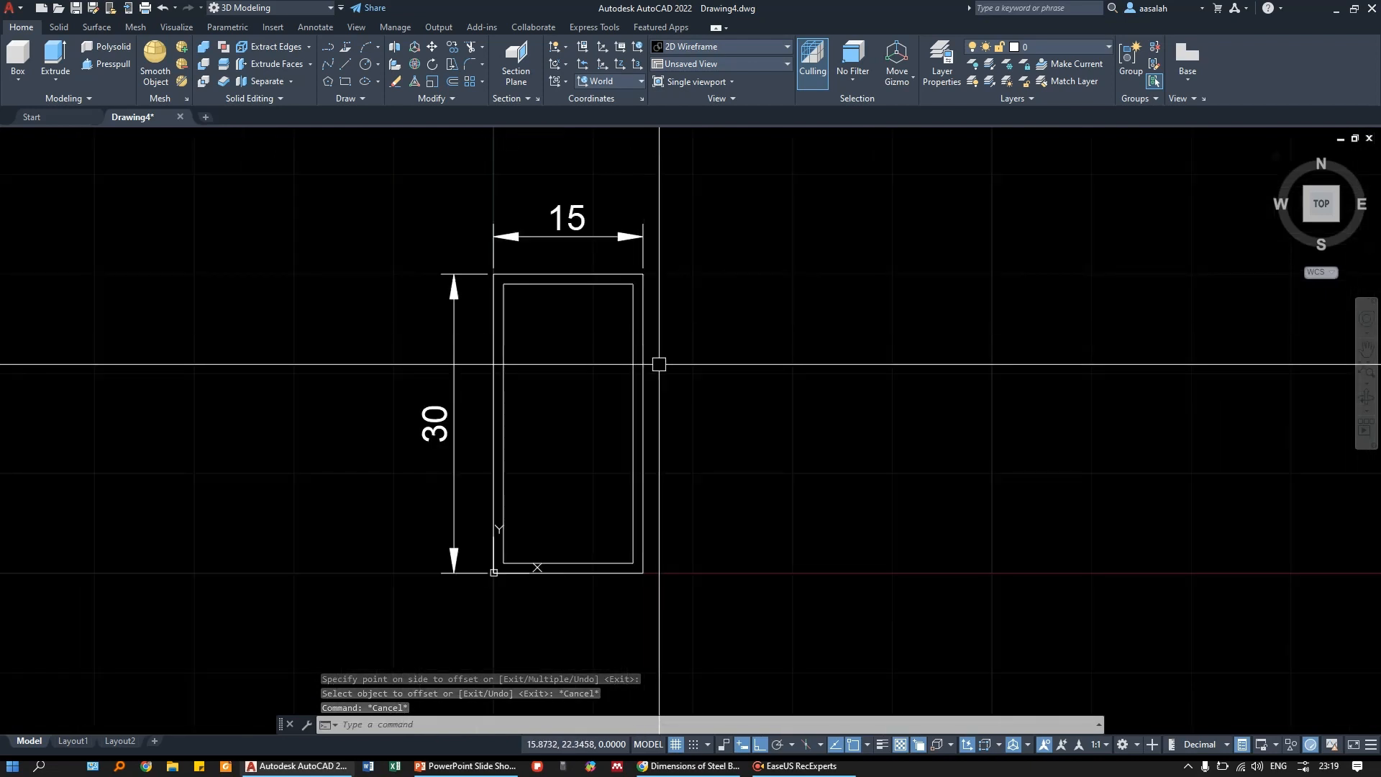
pyautogui.write('pl')
pyautogui.press('Return')
pyautogui.scroll(2, 655, 309)
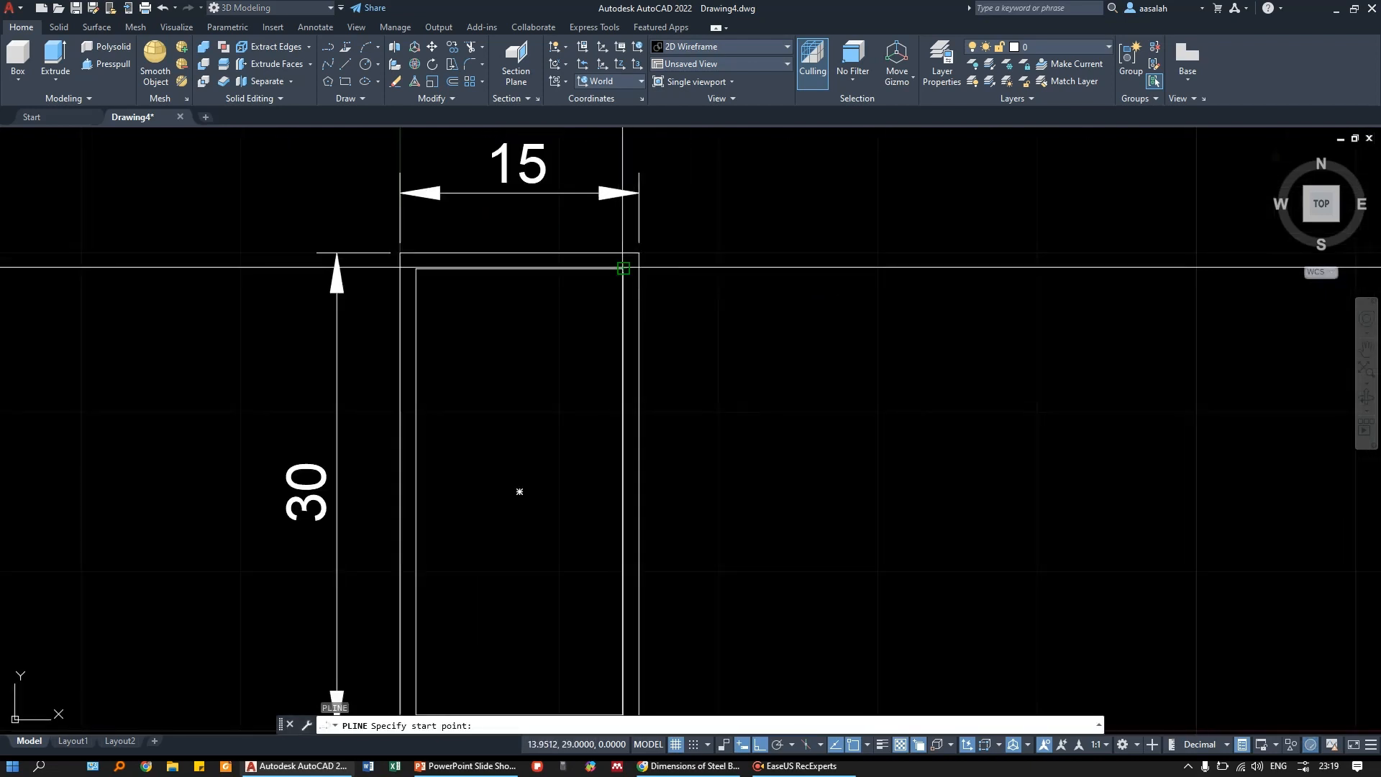
pyautogui.click(400, 252)
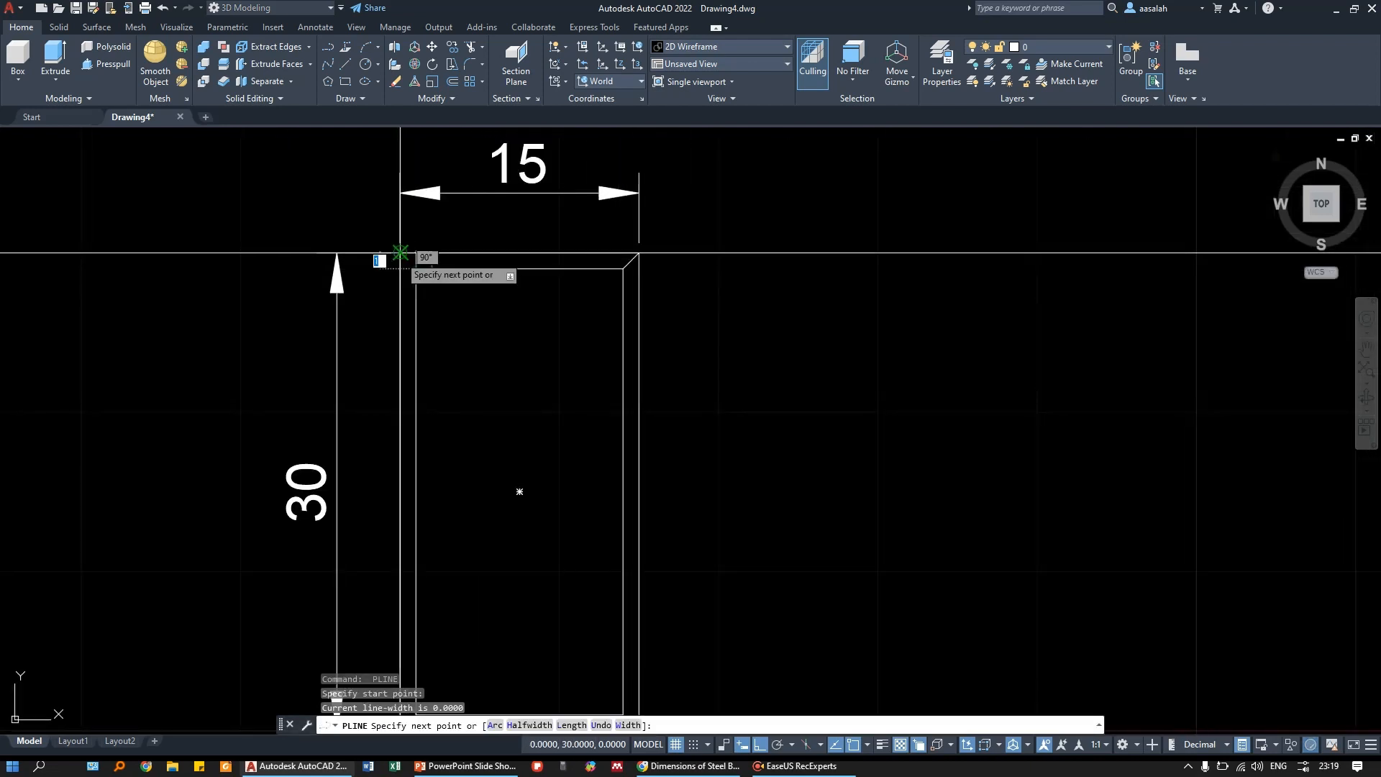
pyautogui.click(400, 253)
pyautogui.press('Escape')
# - Draw diagonal polyline segments joining the inner and outer rectangles at both bottom corners
pyautogui.scroll(-2, 409, 262)
pyautogui.moveTo(539, 520); pyautogui.dragTo(564, 435, button='middle')
pyautogui.scroll(2, 564, 434)
pyautogui.press('Return')
pyautogui.click(571, 468)
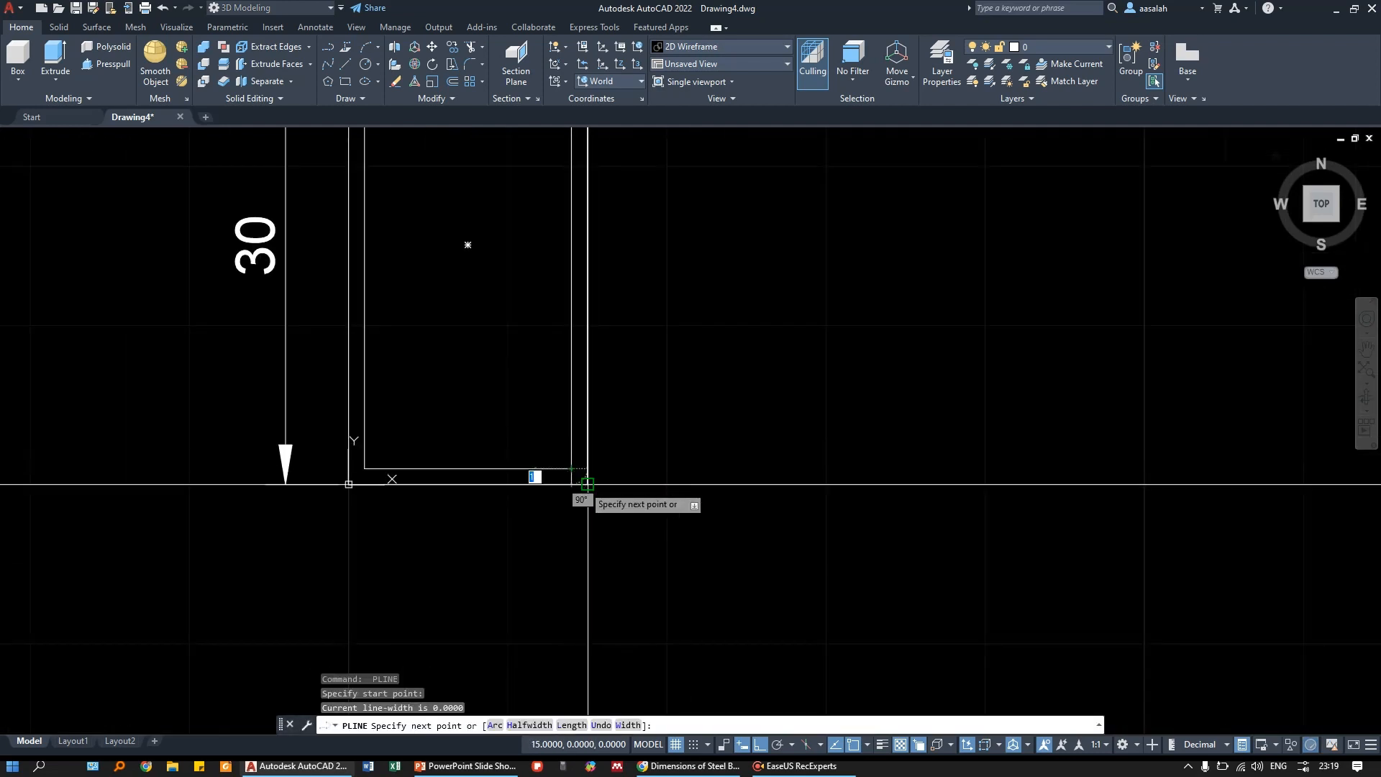
pyautogui.click(587, 484)
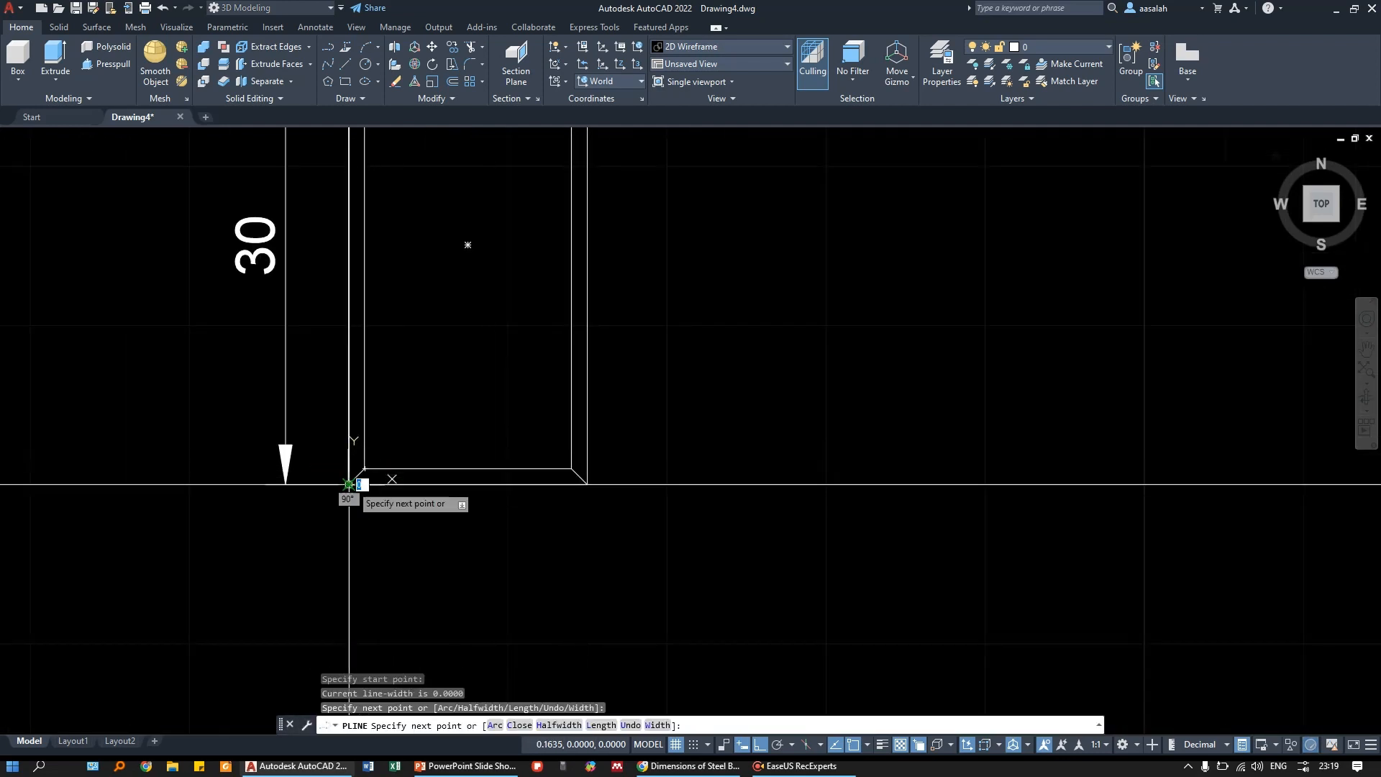
pyautogui.press('Escape')
pyautogui.press('Escape')
# - Trim away the vertical sides of both rectangles between the corner diagonals, keeping only the top and bottom flange strips
pyautogui.write('tr')
pyautogui.press('Return')
pyautogui.press('Return')
pyautogui.click(571, 413)
pyautogui.moveTo(492, 261); pyautogui.dragTo(502, 377, button='middle')
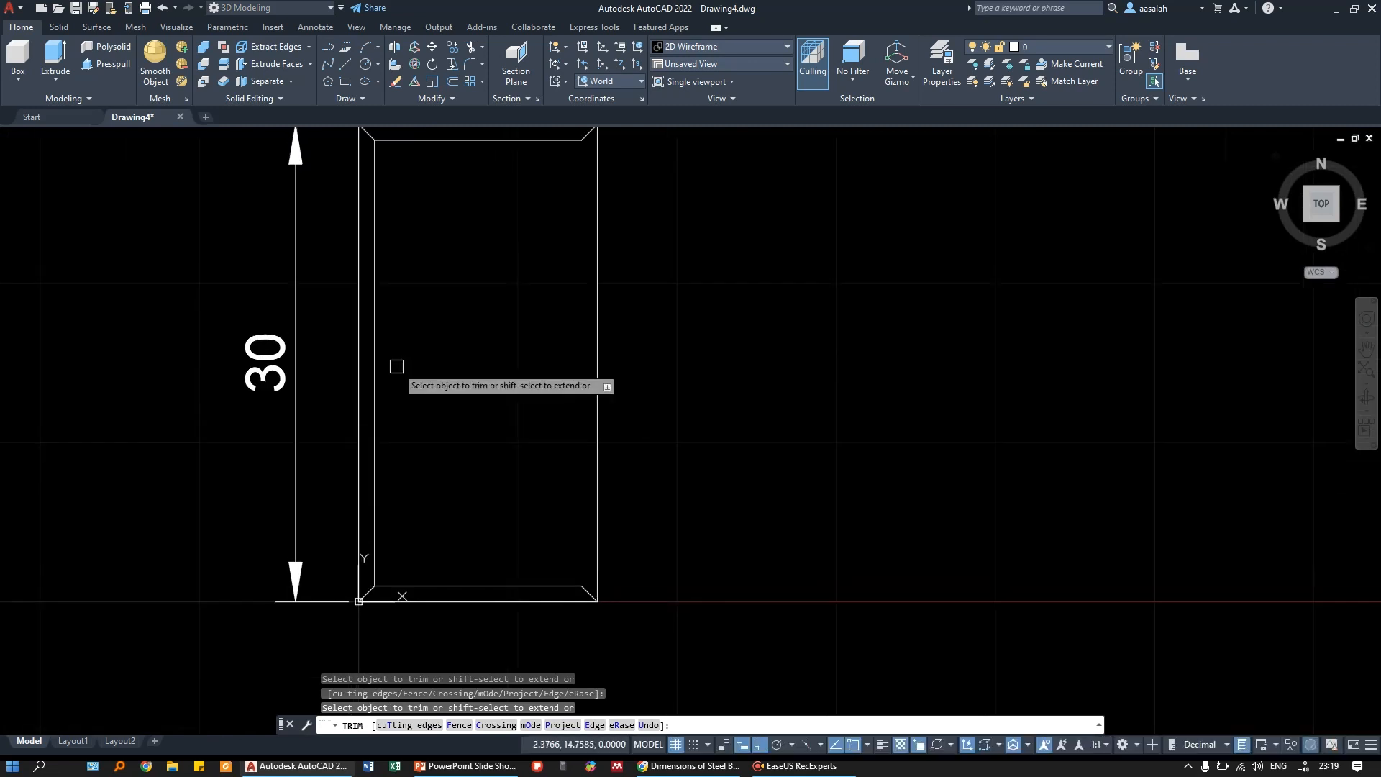
pyautogui.click(657, 330)
pyautogui.click(338, 355)
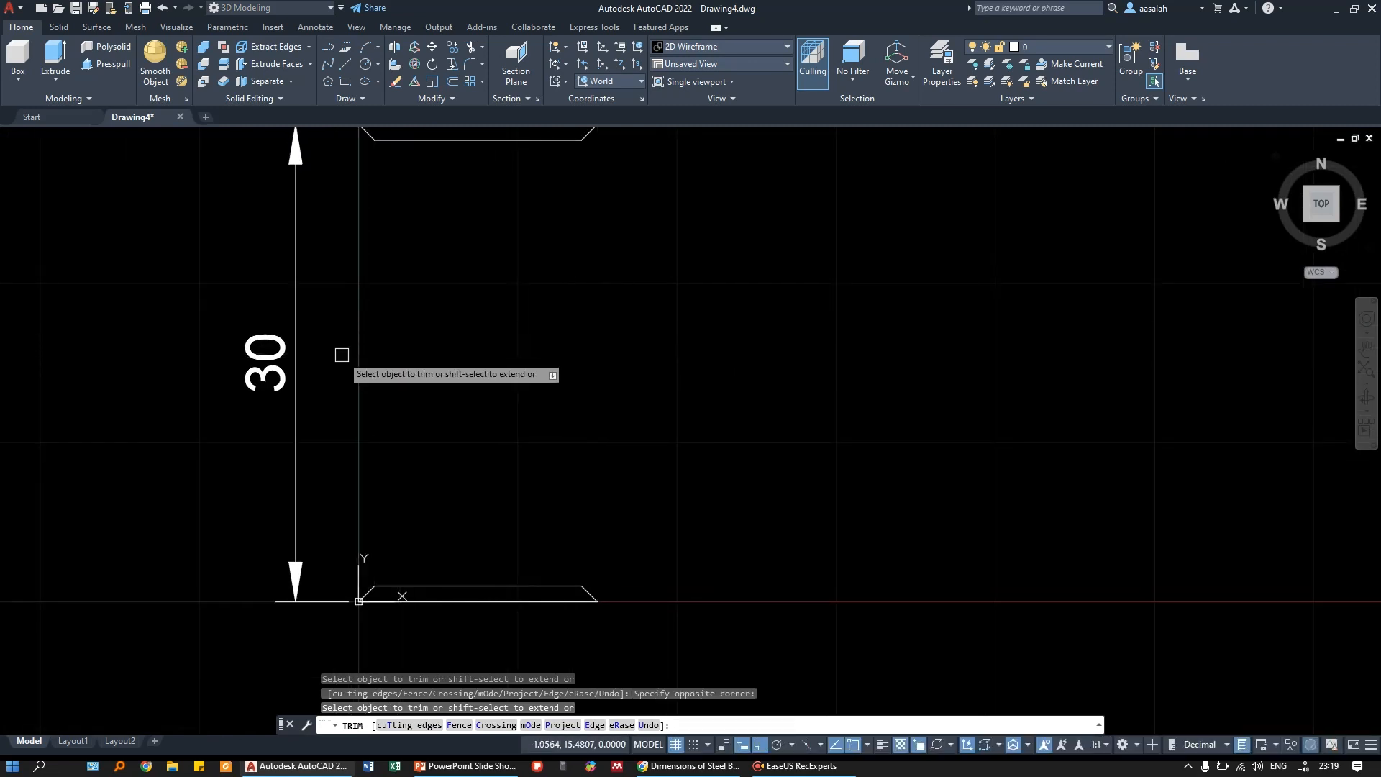
# - Finish trimming and erase the vertical 30 dimension beside the flange strips
pyautogui.press('Escape')
pyautogui.press('Escape')
pyautogui.press('Escape')
pyautogui.scroll(-2, 553, 410)
pyautogui.moveTo(575, 413); pyautogui.dragTo(579, 410, button='middle')
pyautogui.click(533, 564)
pyautogui.write('e')
pyautogui.press('Return')
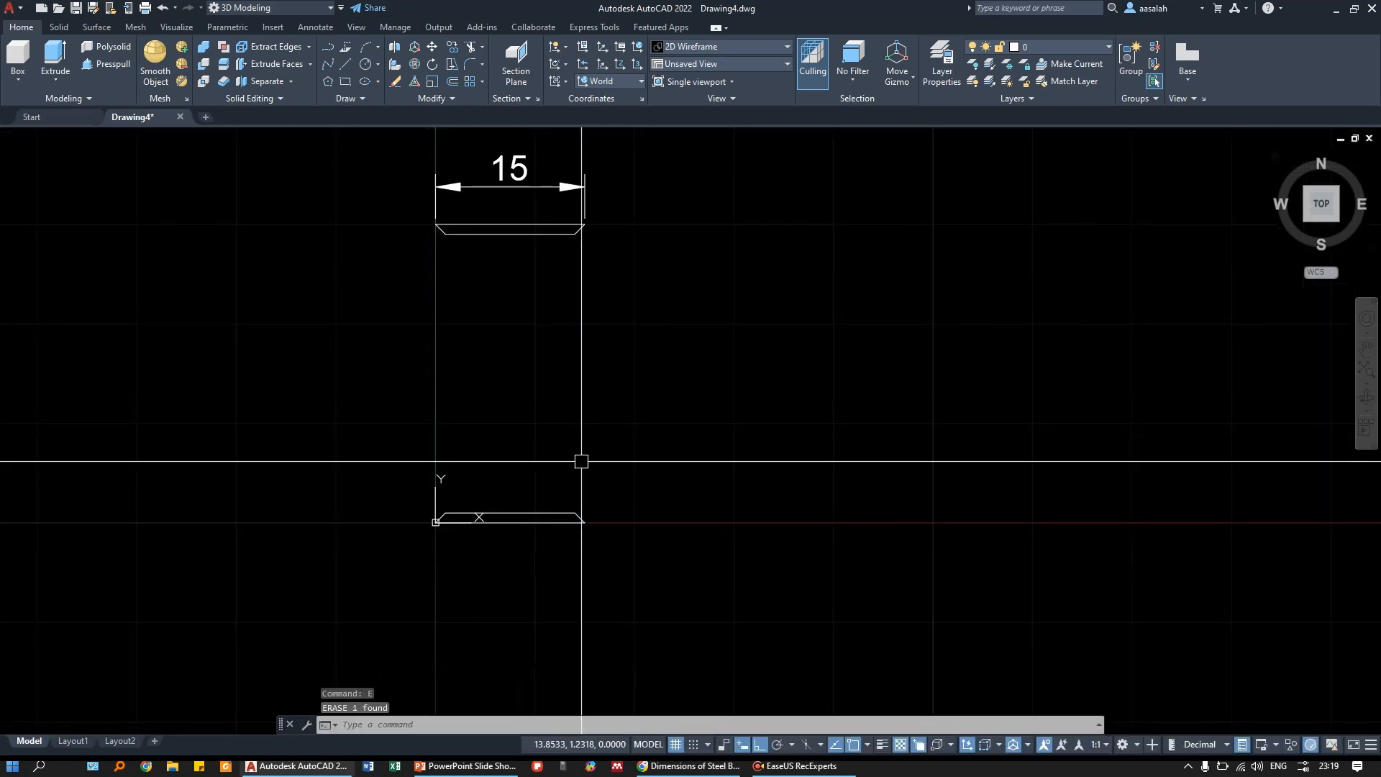
# - Draw a vertical line from the midpoint of the top flange's inner edge to the midpoint of the bottom flange's inner edge
pyautogui.moveTo(580, 459); pyautogui.dragTo(644, 480, button='middle')
pyautogui.write('l')
pyautogui.press('Return')
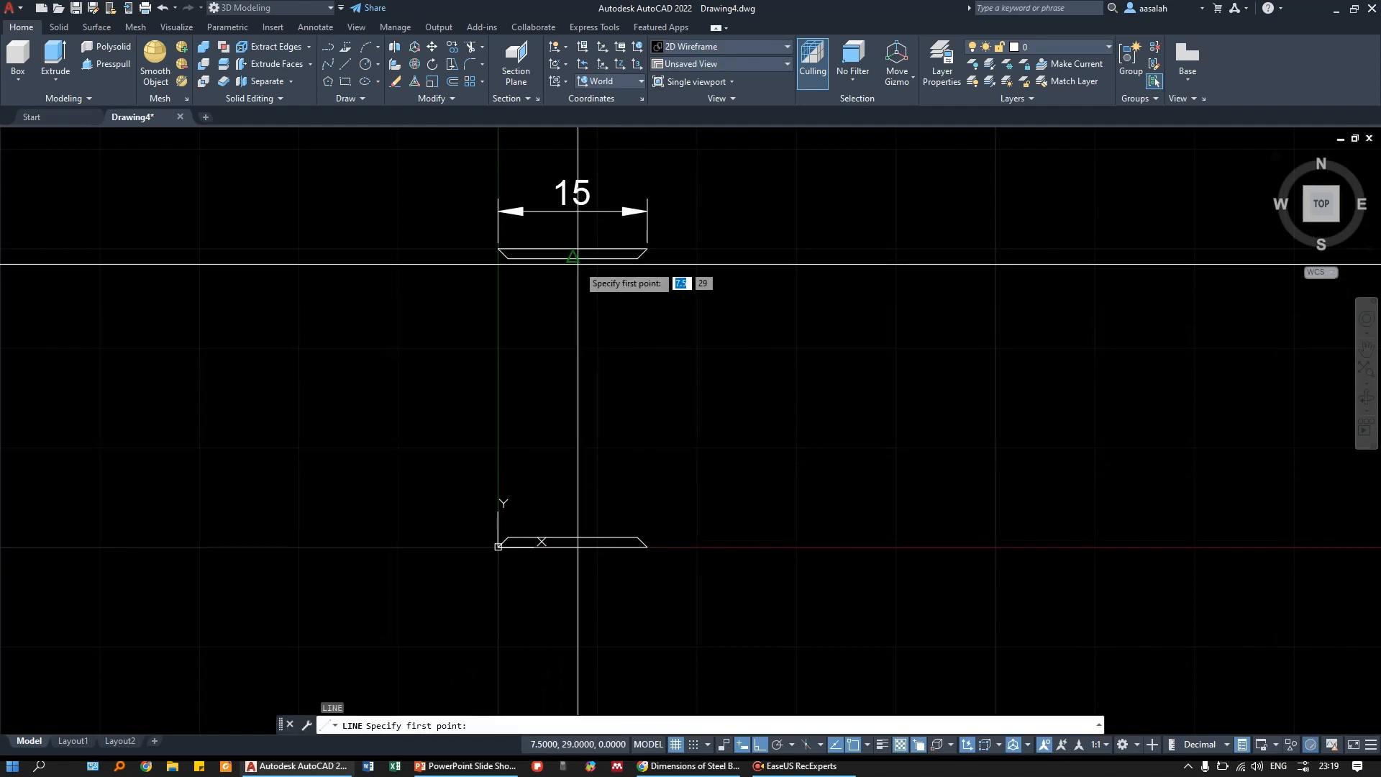
pyautogui.click(573, 259)
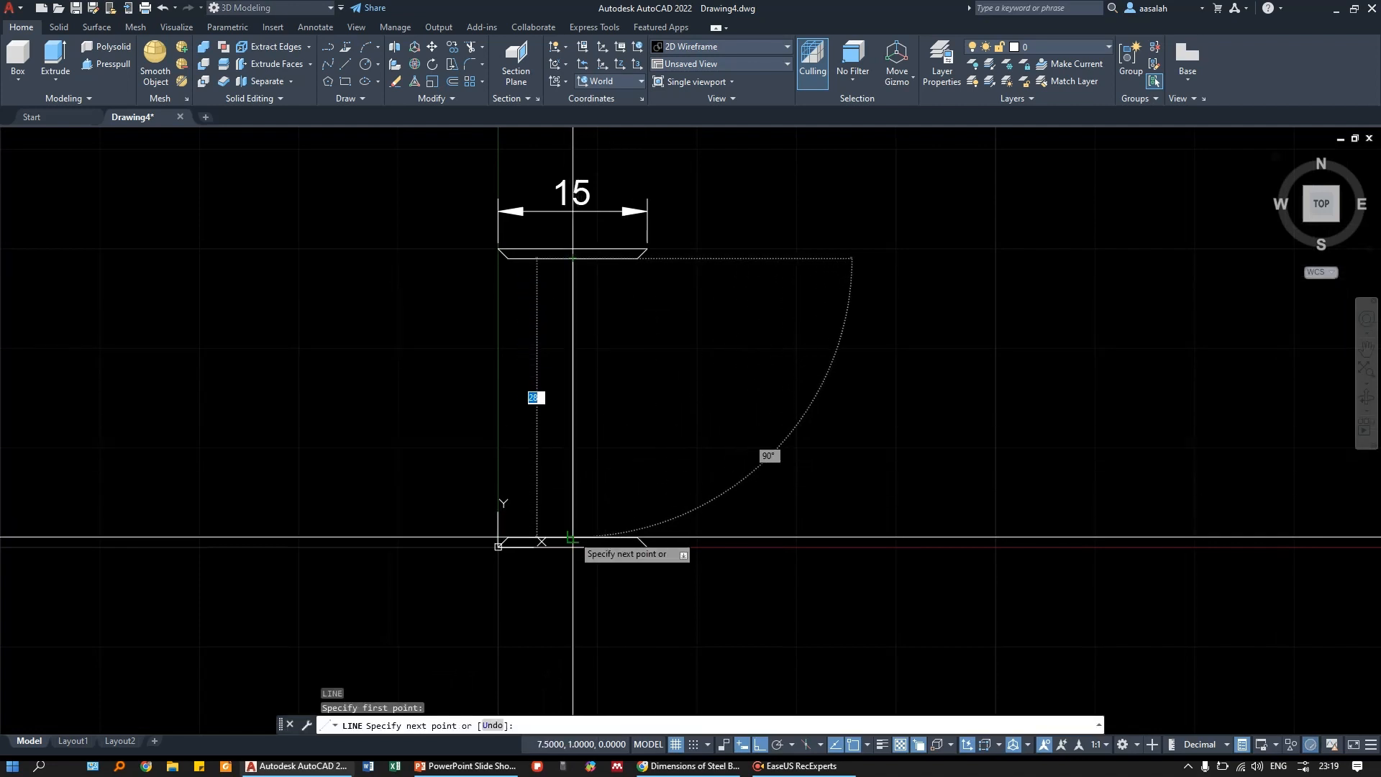
pyautogui.click(573, 538)
pyautogui.press('Escape')
pyautogui.press('Escape')
# - Offset the vertical centre line by 0.4 to both sides to form the web
pyautogui.moveTo(639, 416); pyautogui.dragTo(638, 441, button='middle')
pyautogui.write('o')
pyautogui.press('Return')
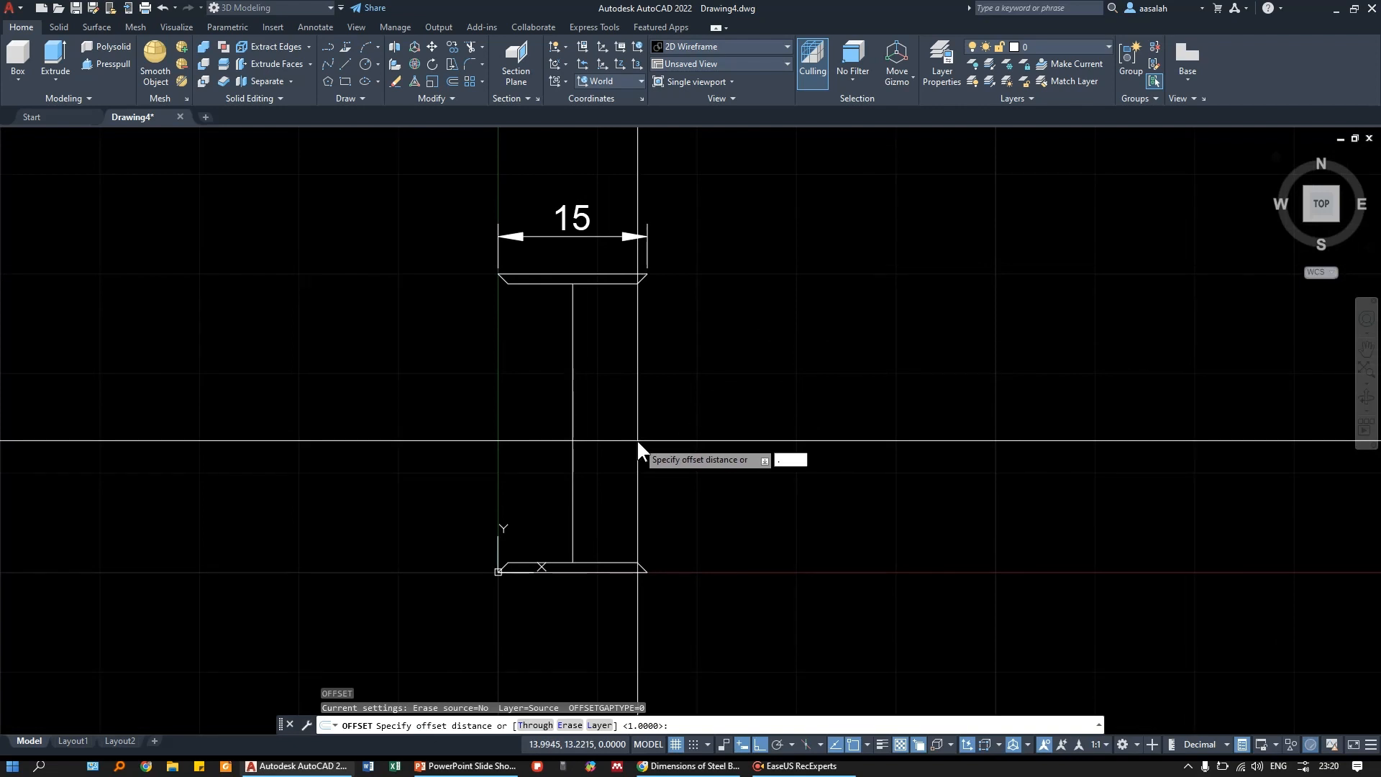
pyautogui.write('.4')
pyautogui.press('Return')
pyautogui.scroll(2, 603, 410)
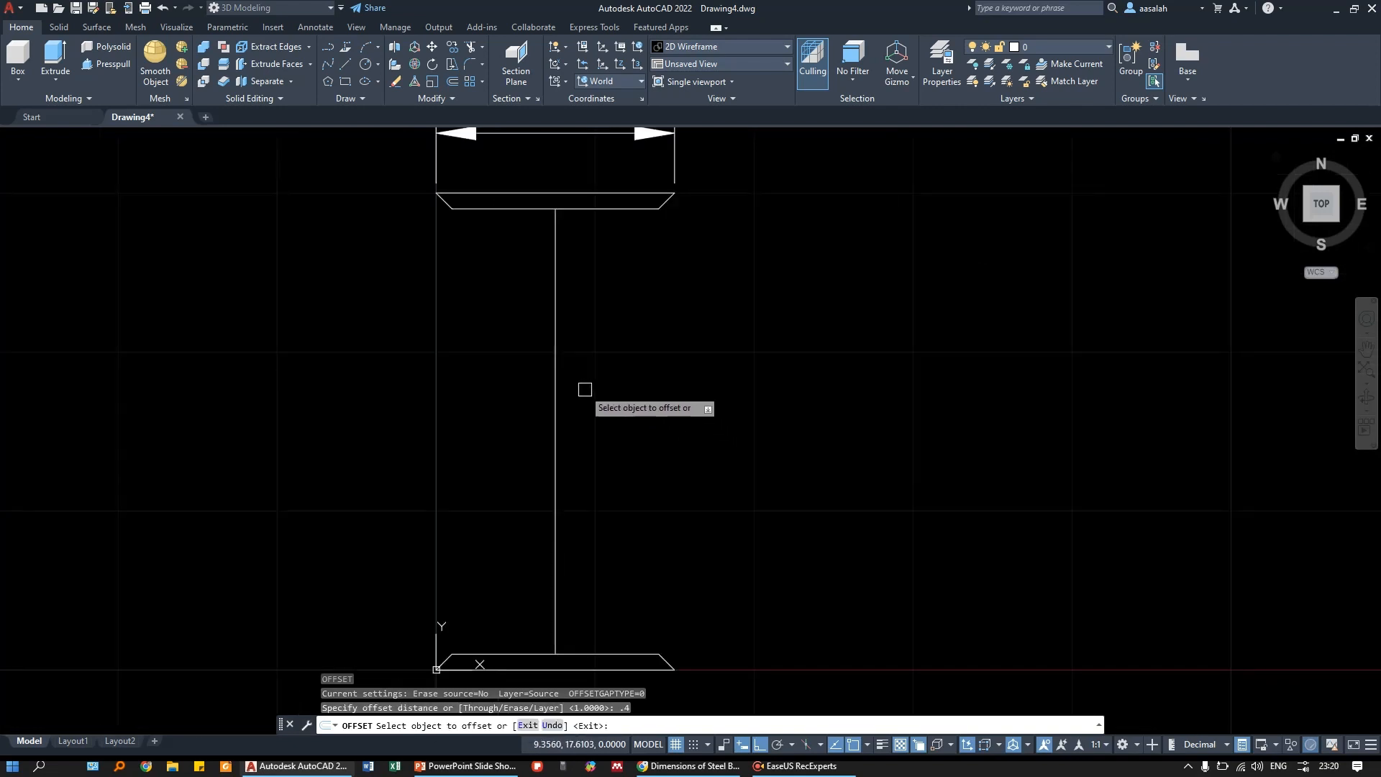
pyautogui.click(557, 363)
pyautogui.click(588, 364)
pyautogui.scroll(2, 575, 361)
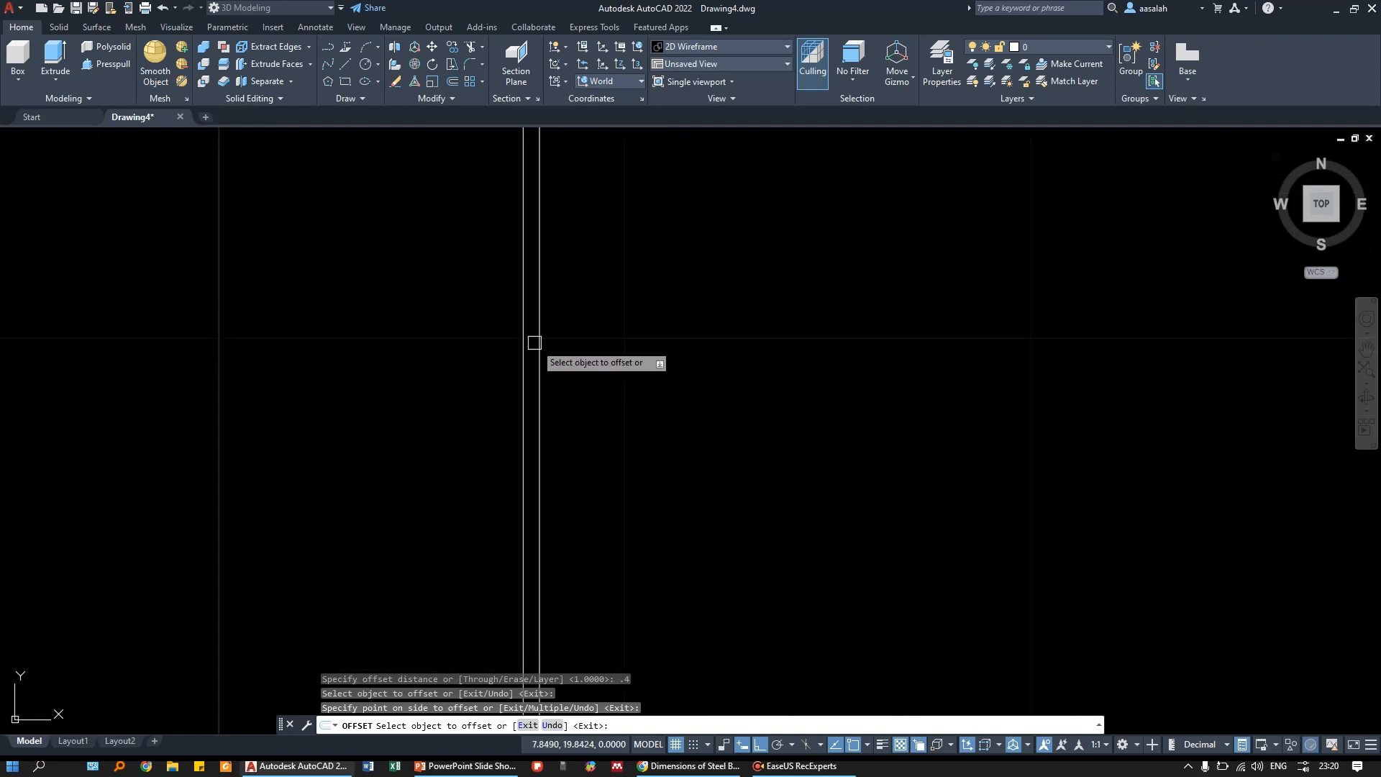
pyautogui.click(524, 336)
pyautogui.click(496, 336)
pyautogui.press('Escape')
pyautogui.press('Escape')
# - Erase the original centre line between the two web lines
pyautogui.click(527, 351)
pyautogui.scroll(-2, 527, 351)
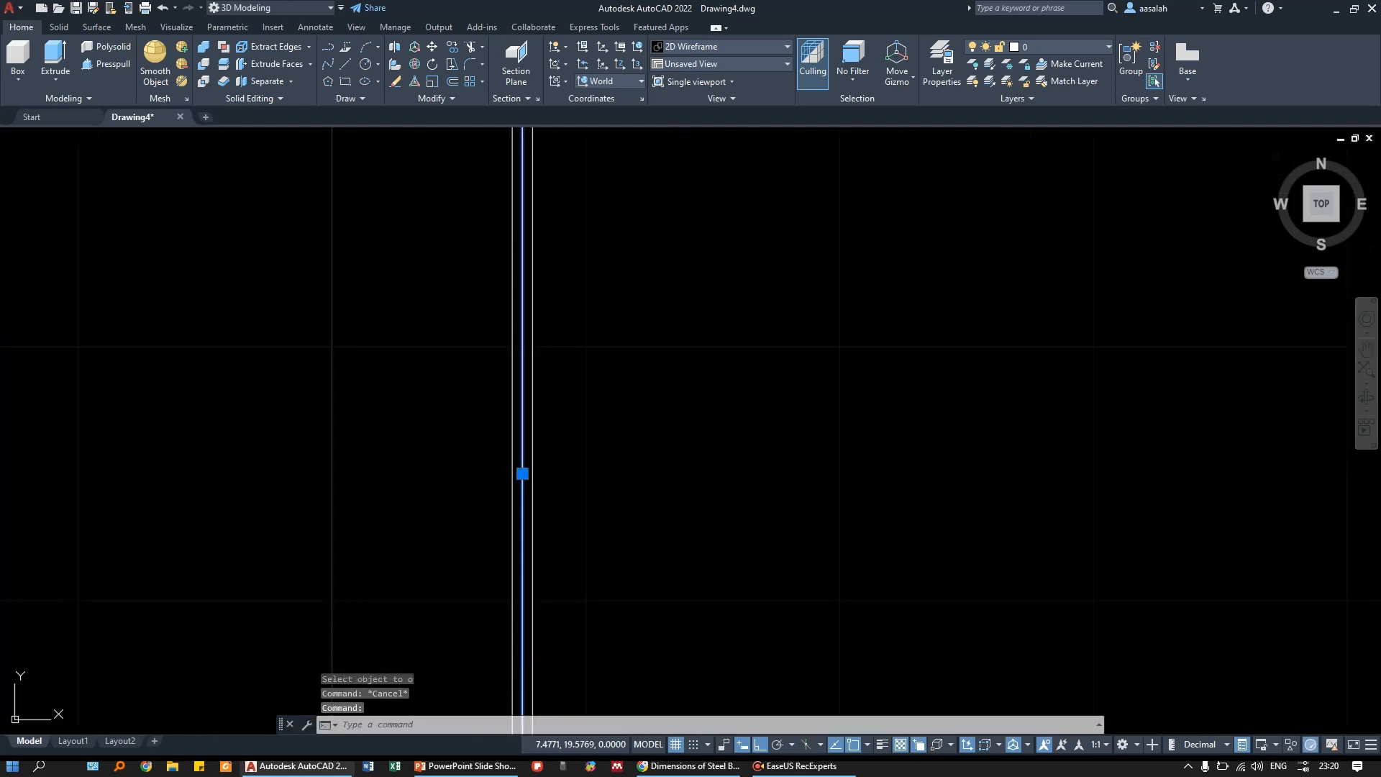
pyautogui.write('e')
pyautogui.press('Return')
# - Trim the top flange's inner edge between the two web lines
pyautogui.moveTo(532, 314); pyautogui.dragTo(543, 560, button='middle')
pyautogui.scroll(2, 535, 366)
pyautogui.write('tr')
pyautogui.scroll(2, 534, 373)
pyautogui.press('Return')
pyautogui.press('Return')
pyautogui.click(534, 365)
pyautogui.press('Return')
pyautogui.press('Return')
pyautogui.press('Escape')
# - Trim the bottom flange's inner edge between the two web lines
pyautogui.scroll(-6, 533, 339)
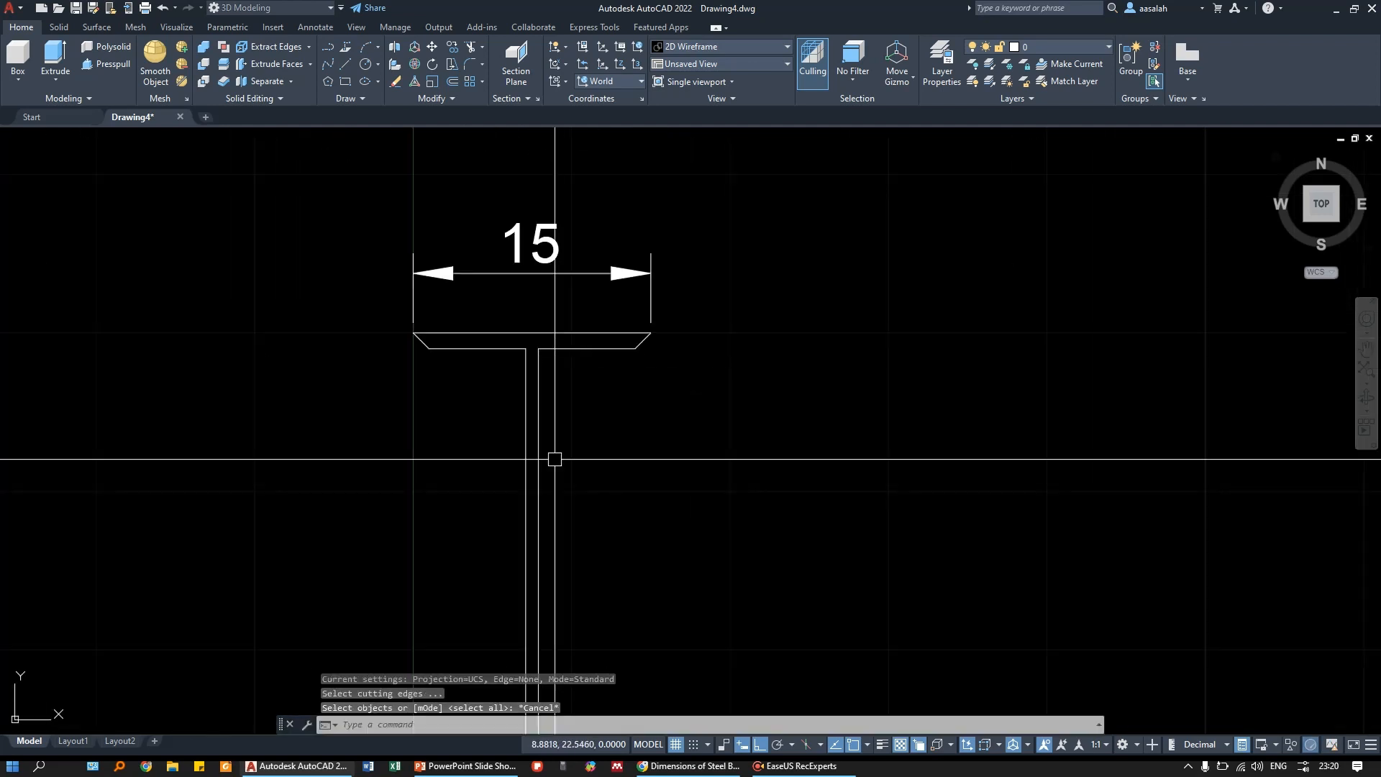
pyautogui.moveTo(576, 617); pyautogui.dragTo(545, 350, button='middle')
pyautogui.scroll(3, 509, 515)
pyautogui.write('tr')
pyautogui.press('Return')
pyautogui.press('Return')
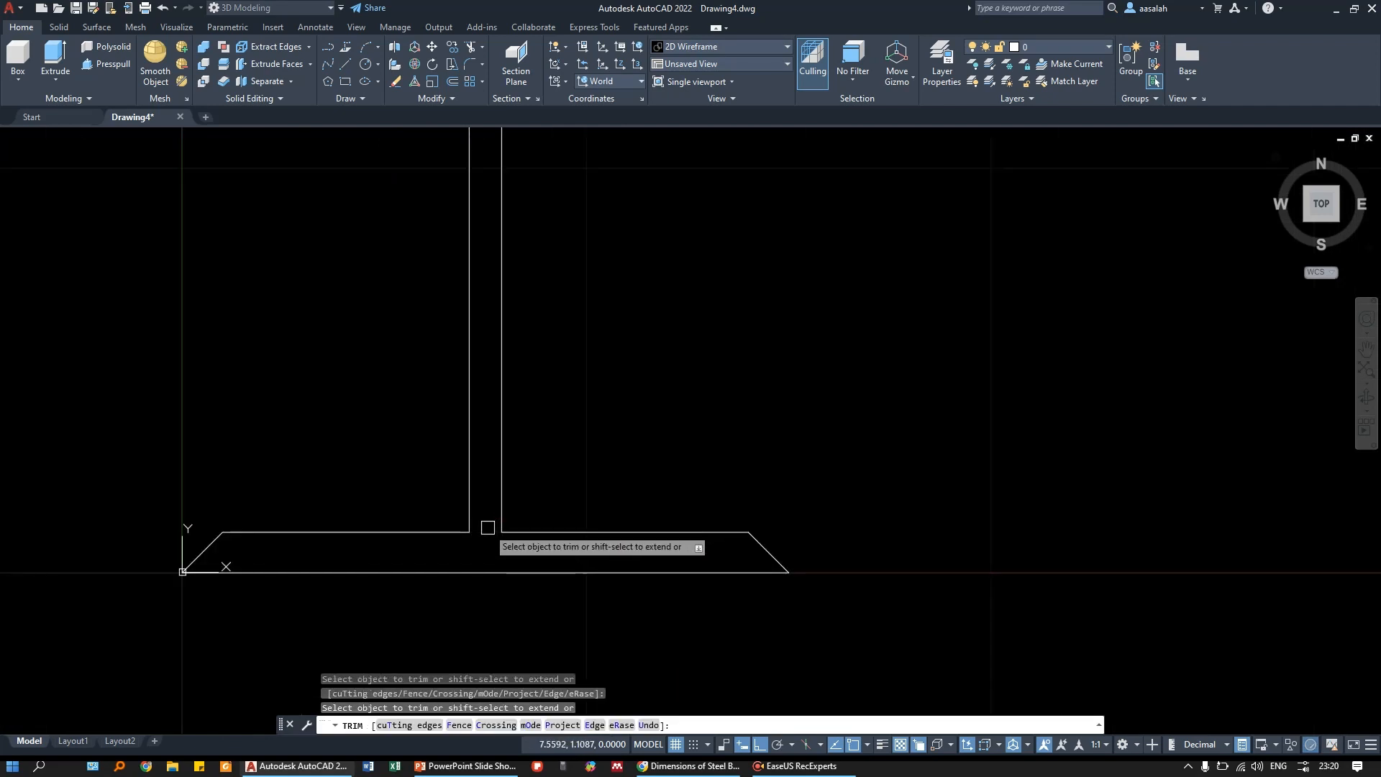
pyautogui.press('Escape')
# - Switch to the PowerPoint slide to check the reference I-beam diagram's web-to-flange corners, and return to AutoCAD
pyautogui.scroll(-6, 610, 440)
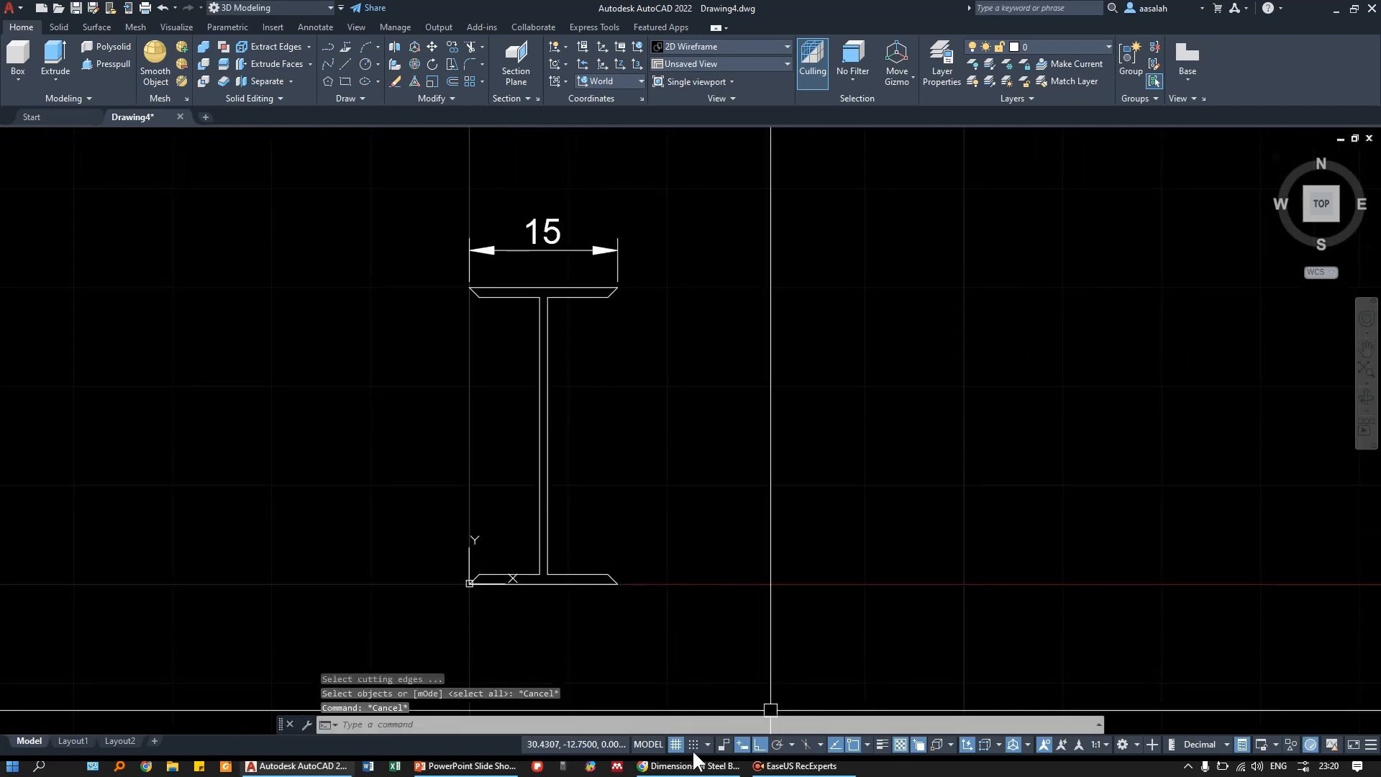
pyautogui.click(466, 765)
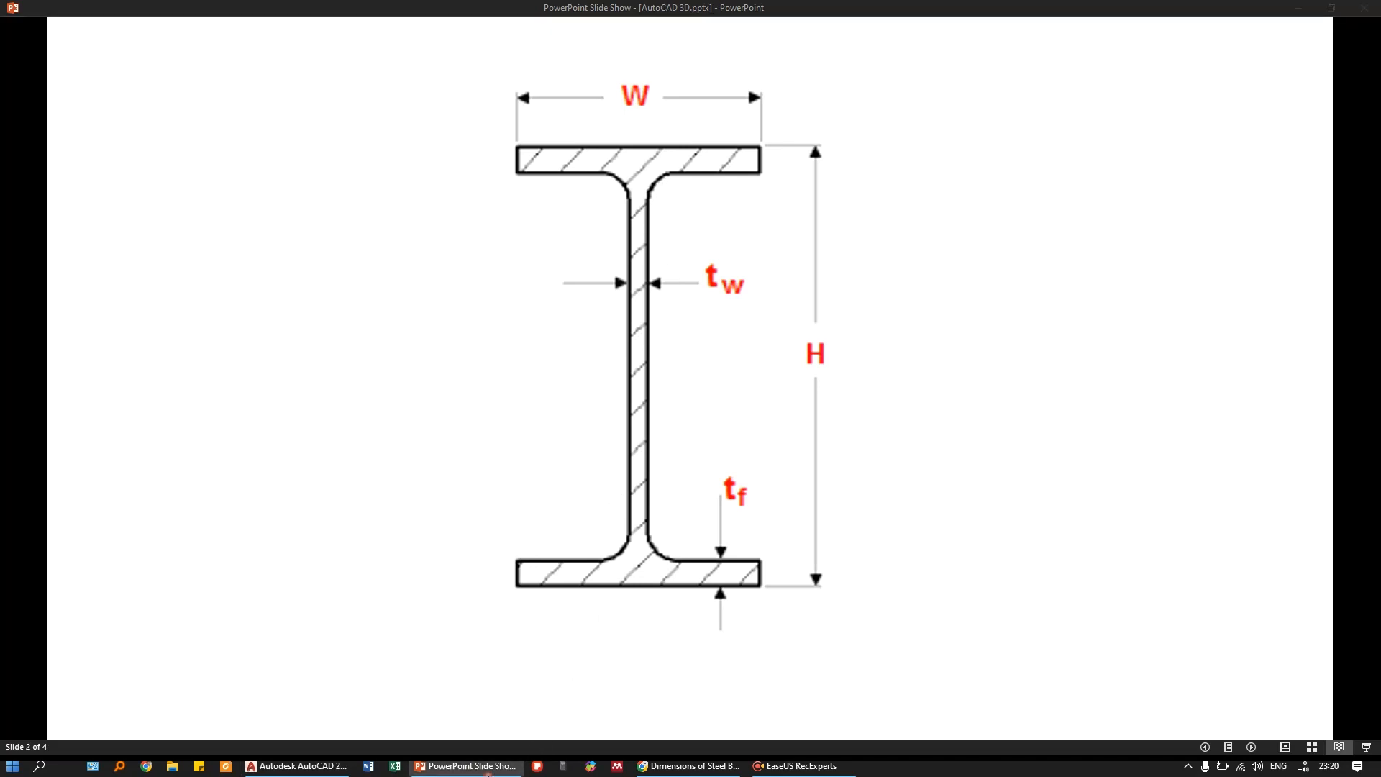
pyautogui.click(487, 766)
# - Try to fillet the right web line with the top flange's inner edge without changing the radius
pyautogui.scroll(5, 586, 237)
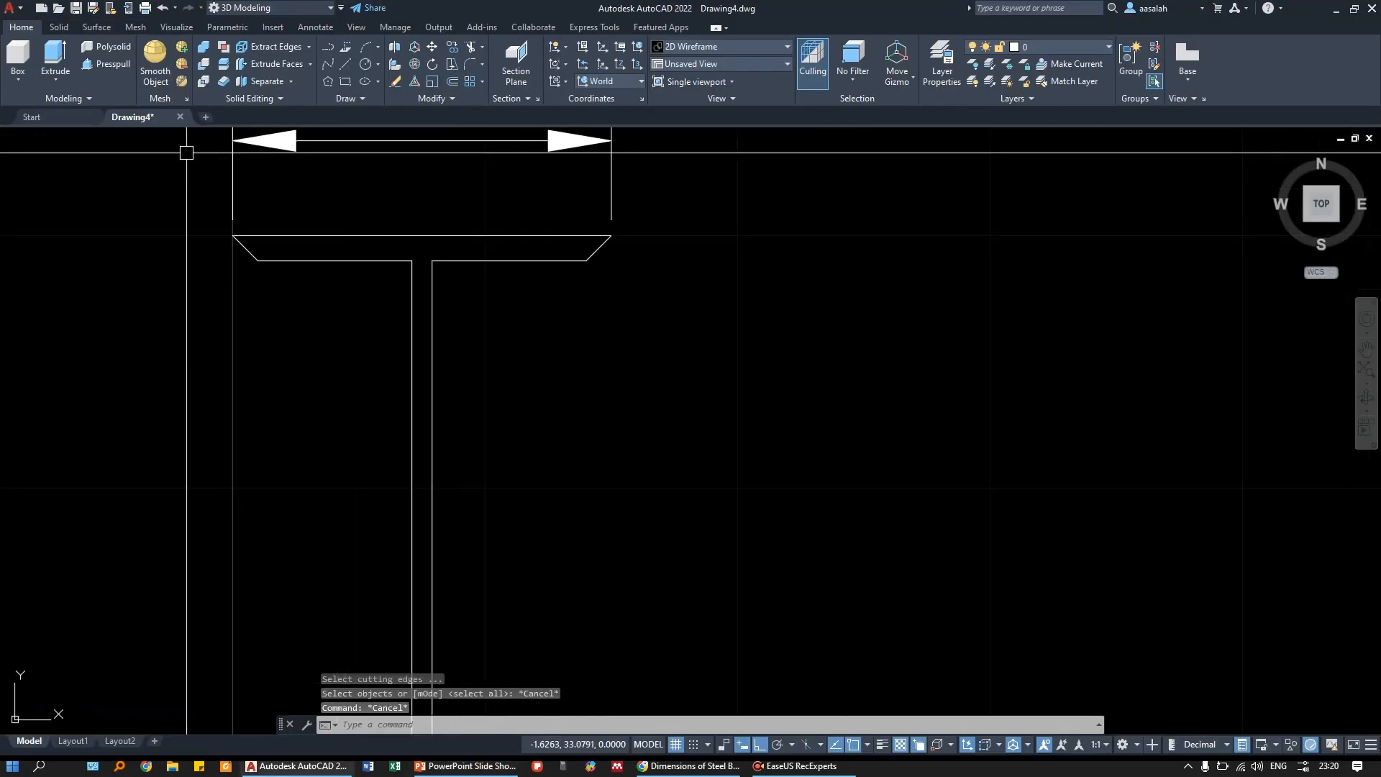
pyautogui.moveTo(413, 194); pyautogui.dragTo(489, 225, button='middle')
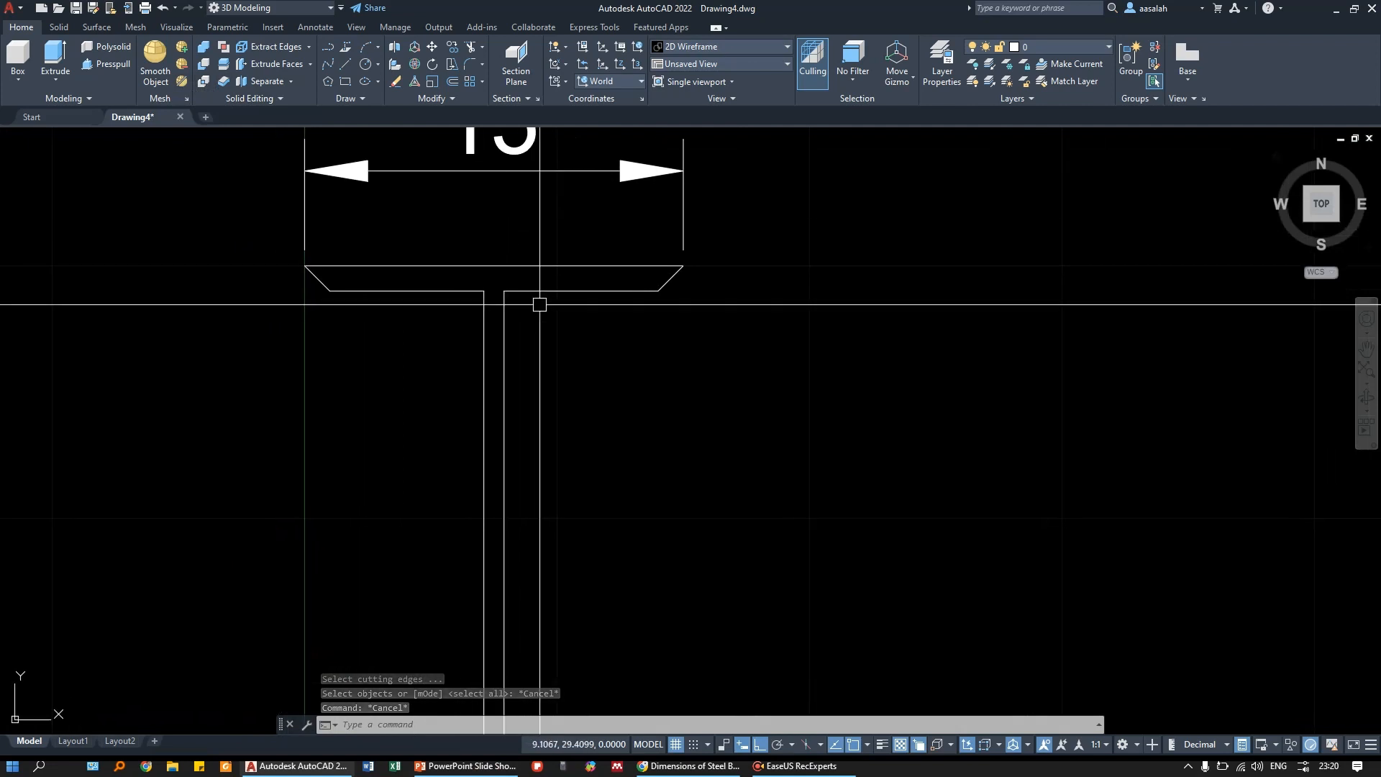
pyautogui.write('F')
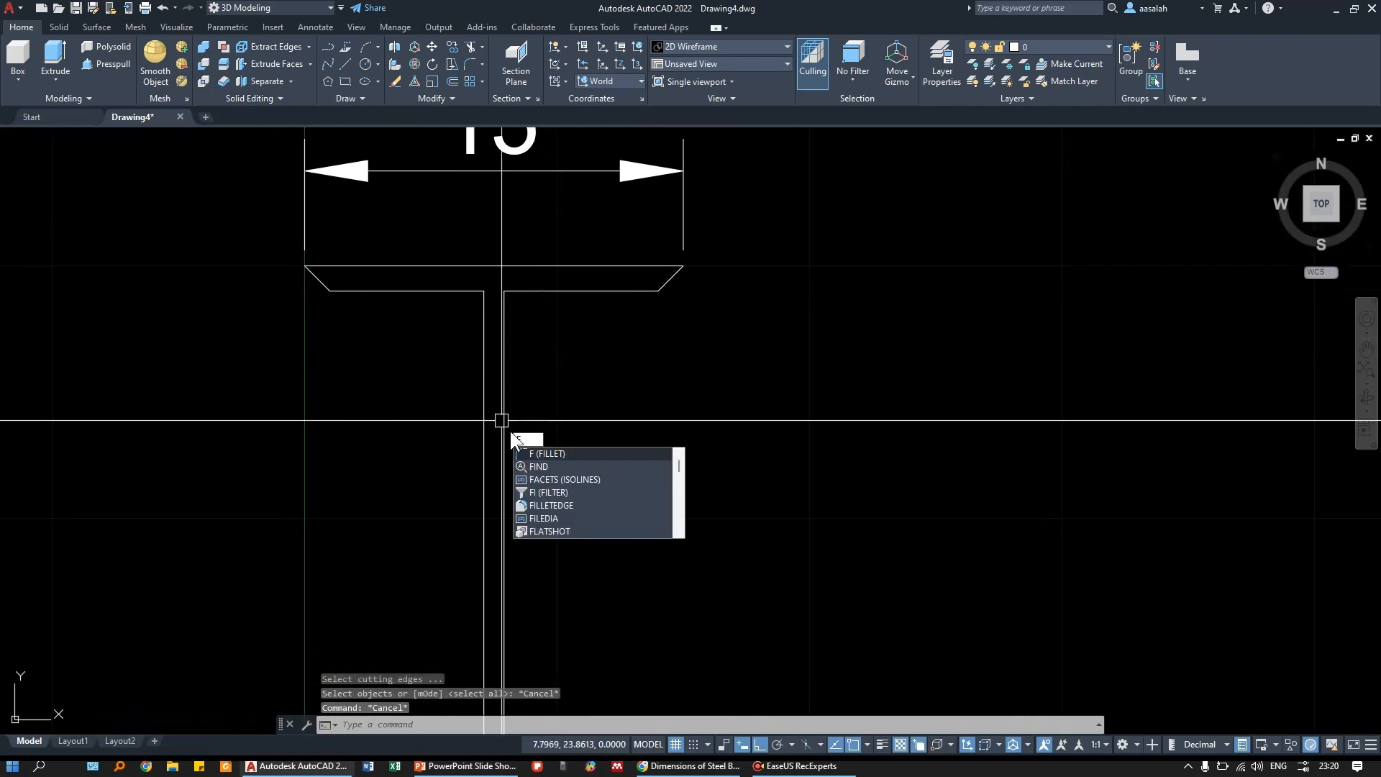
pyautogui.press('Return')
pyautogui.click(503, 349)
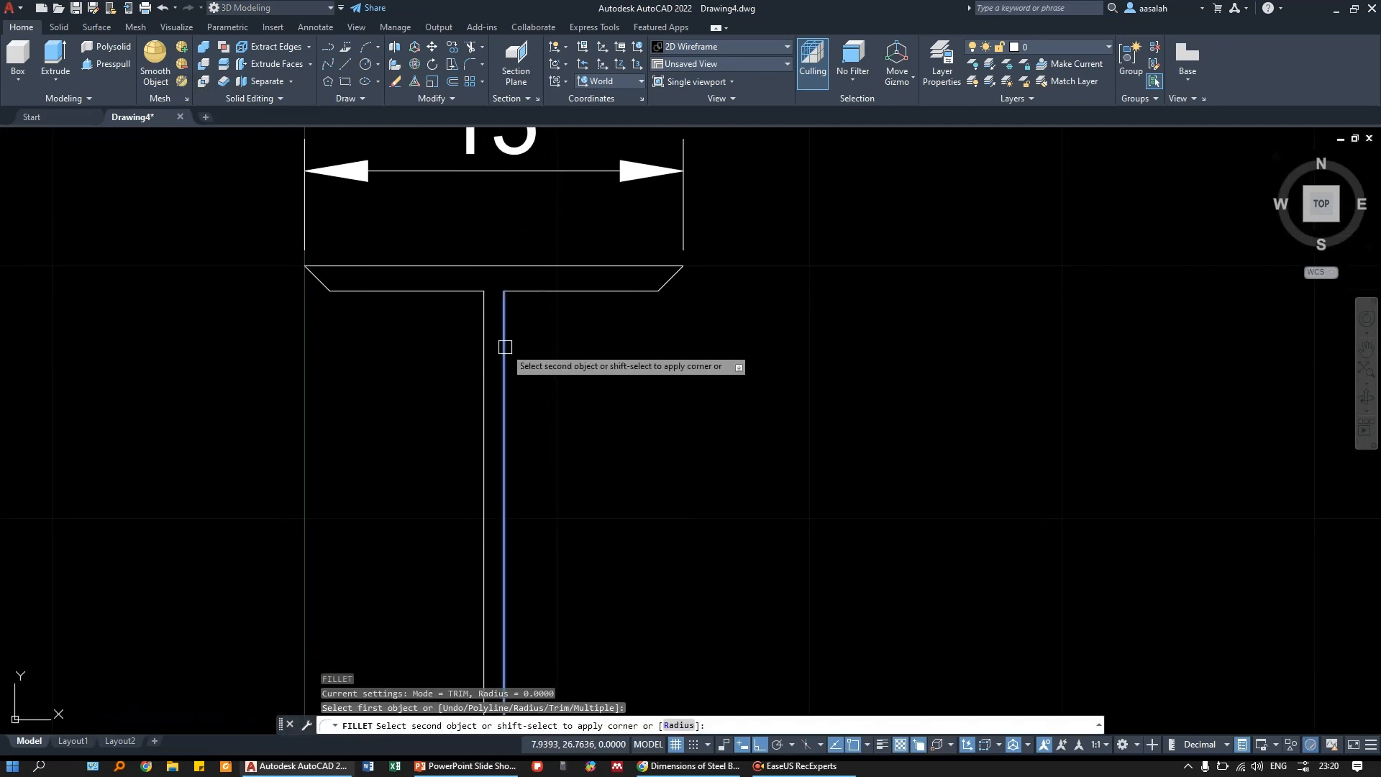
pyautogui.click(539, 292)
# - Fillet the right web line and the top flange's inner edge with a radius of 1
pyautogui.press('Return')
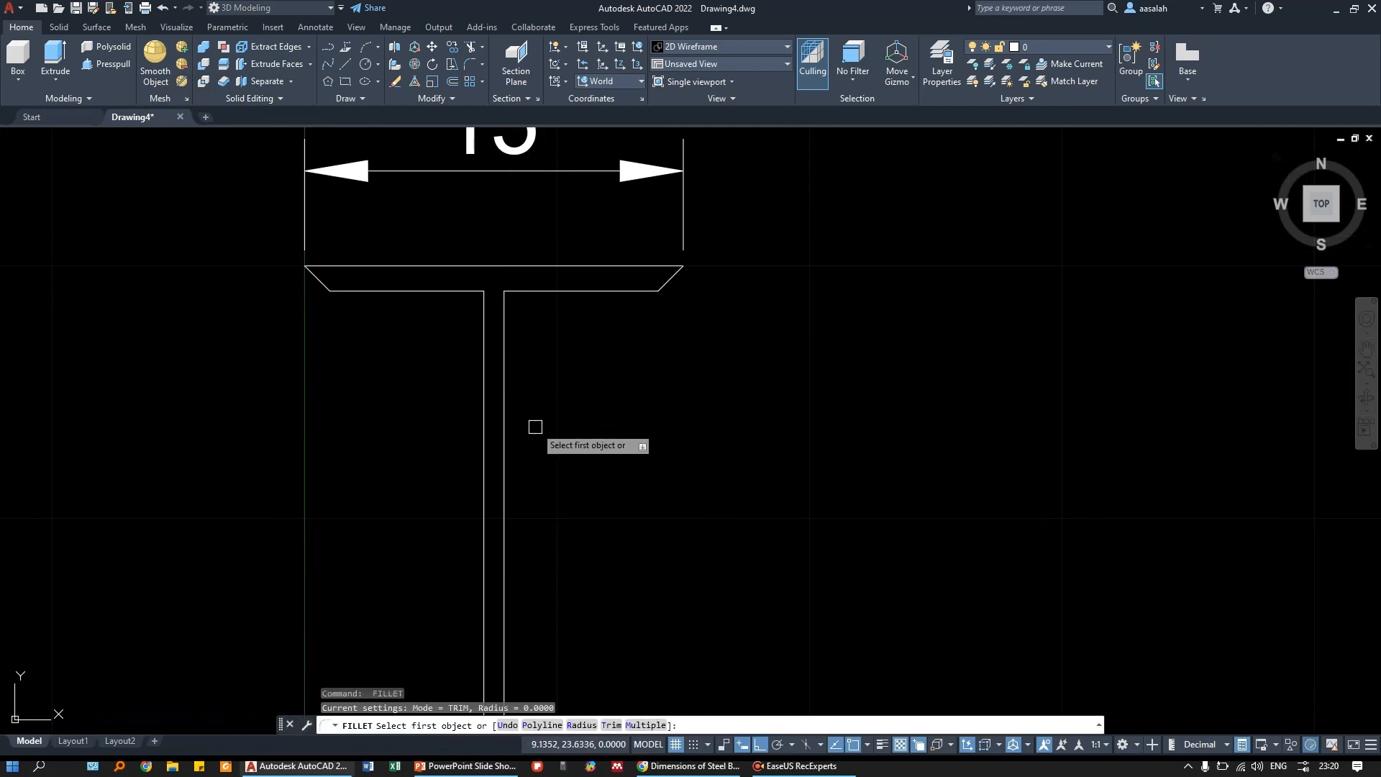
pyautogui.click(584, 725)
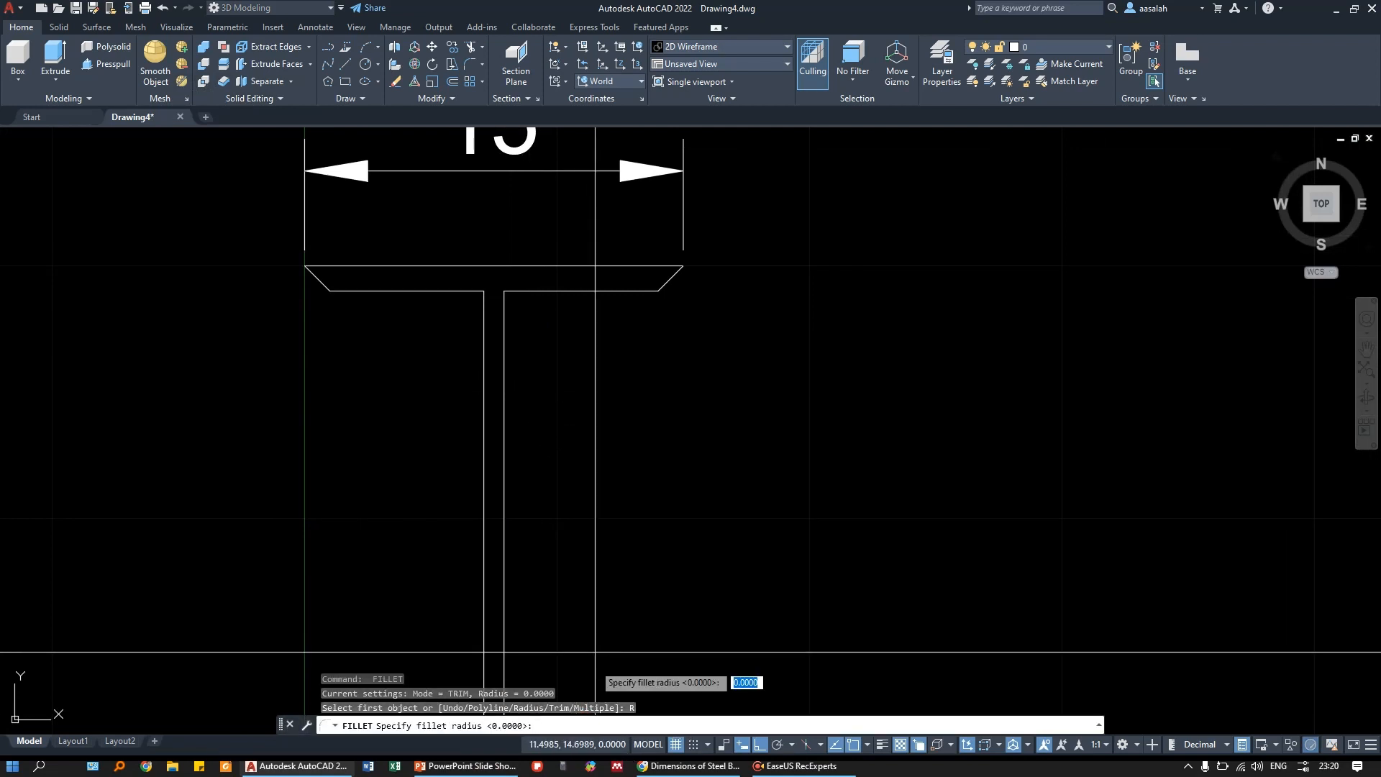
pyautogui.write('1')
pyautogui.press('Return')
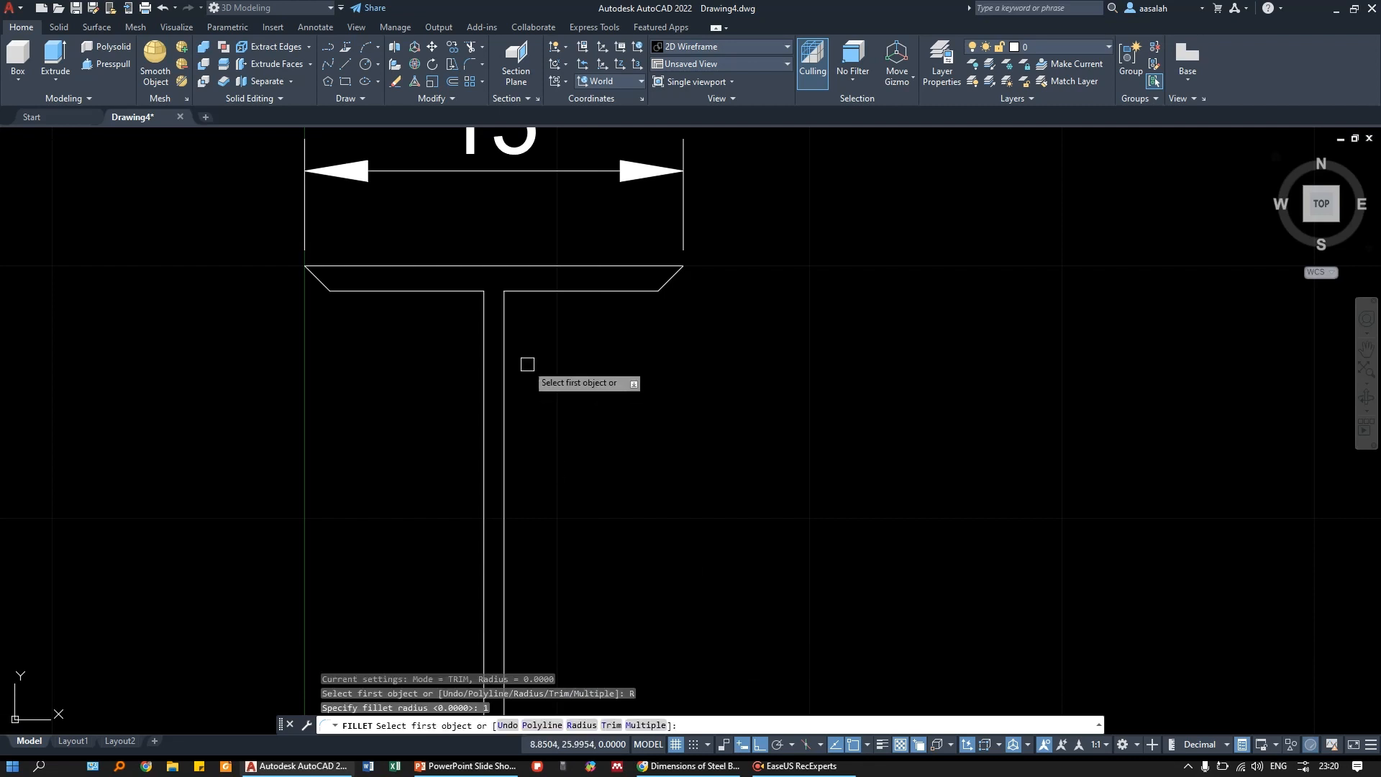
pyautogui.click(504, 341)
pyautogui.click(535, 292)
pyautogui.press('Escape')
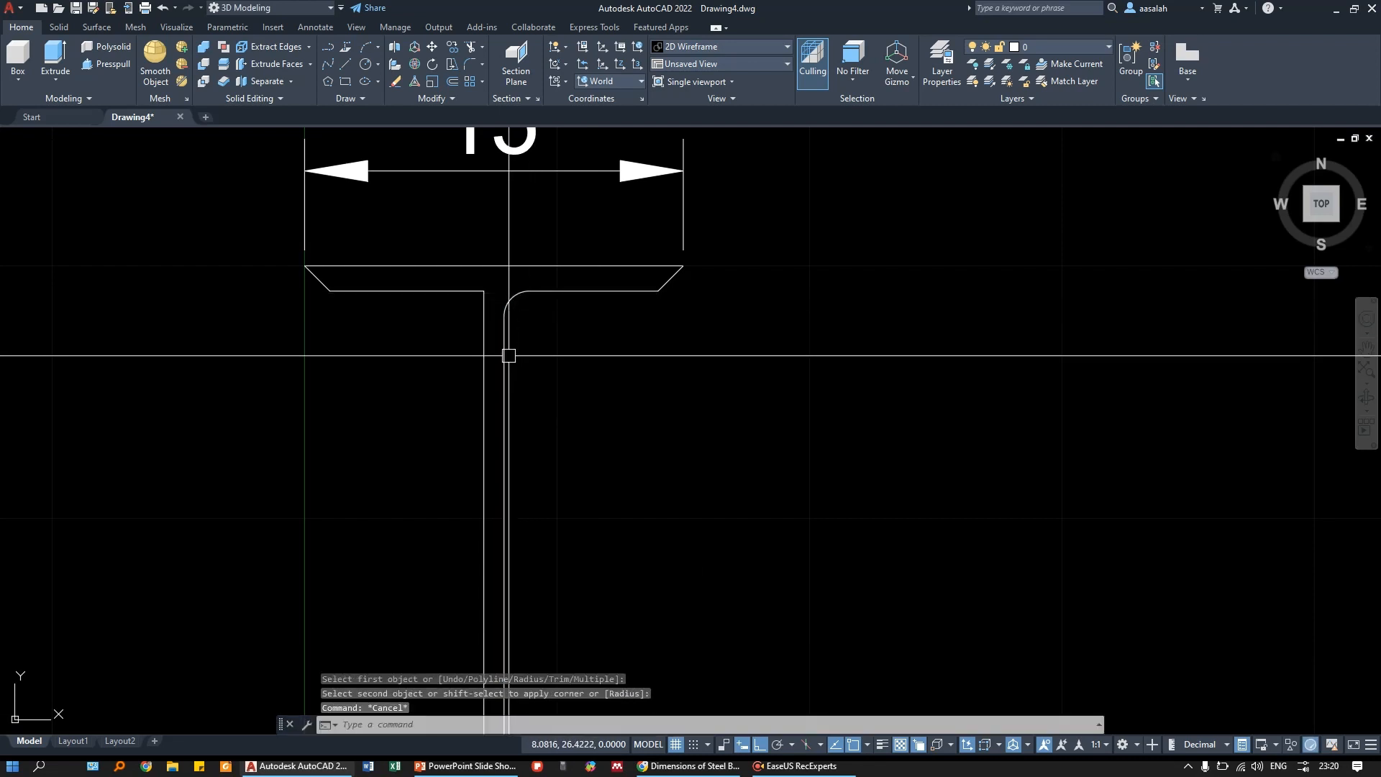
# - Fillet the left web line and the top flange's inner edge with the same radius of 1
pyautogui.moveTo(510, 363); pyautogui.dragTo(655, 368, button='middle')
pyautogui.click(588, 295)
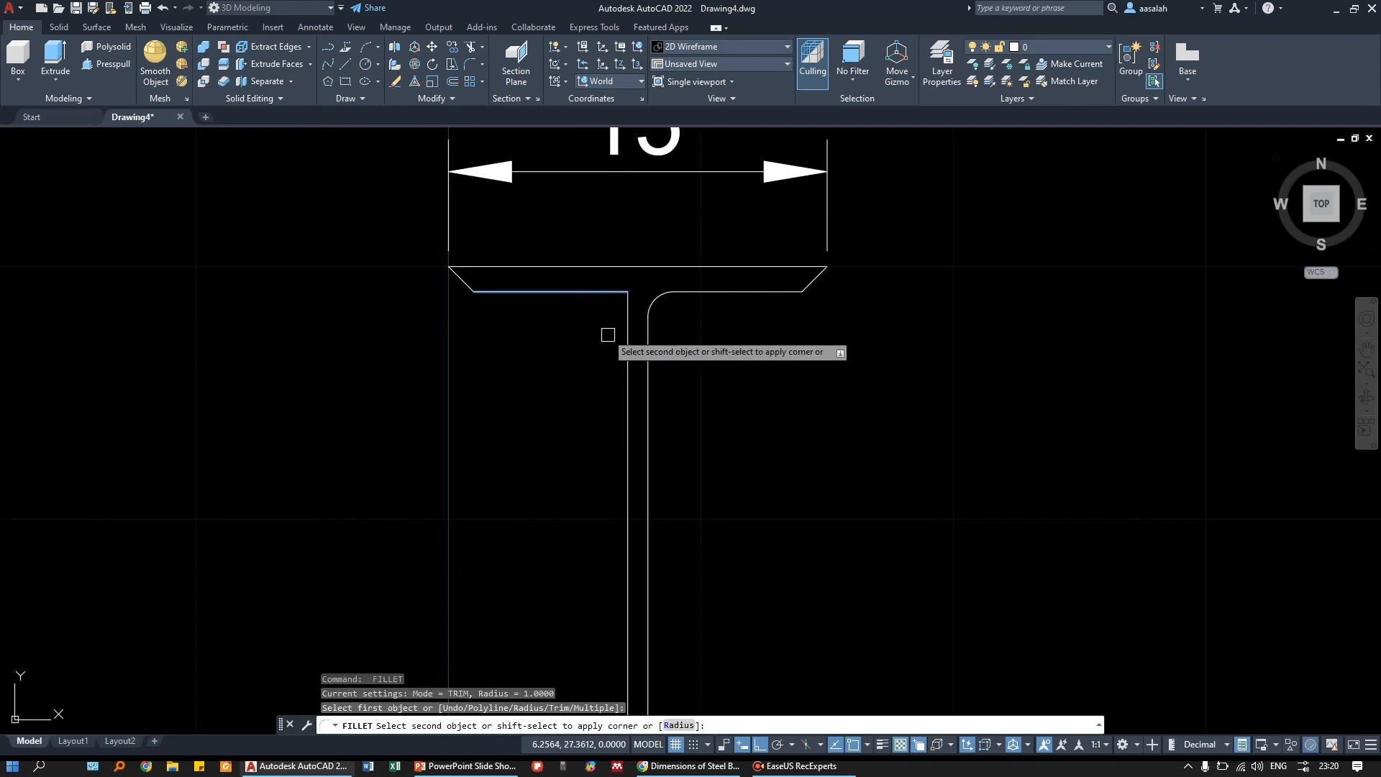
pyautogui.click(623, 361)
pyautogui.press('Escape')
pyautogui.press('Escape')
# - Fillet both junctions between the web lines and the bottom flange's inner edge with a radius of 1
pyautogui.scroll(-3, 658, 266)
pyautogui.moveTo(750, 591); pyautogui.dragTo(705, 426, button='middle')
pyautogui.moveTo(657, 545); pyautogui.dragTo(611, 422, button='middle')
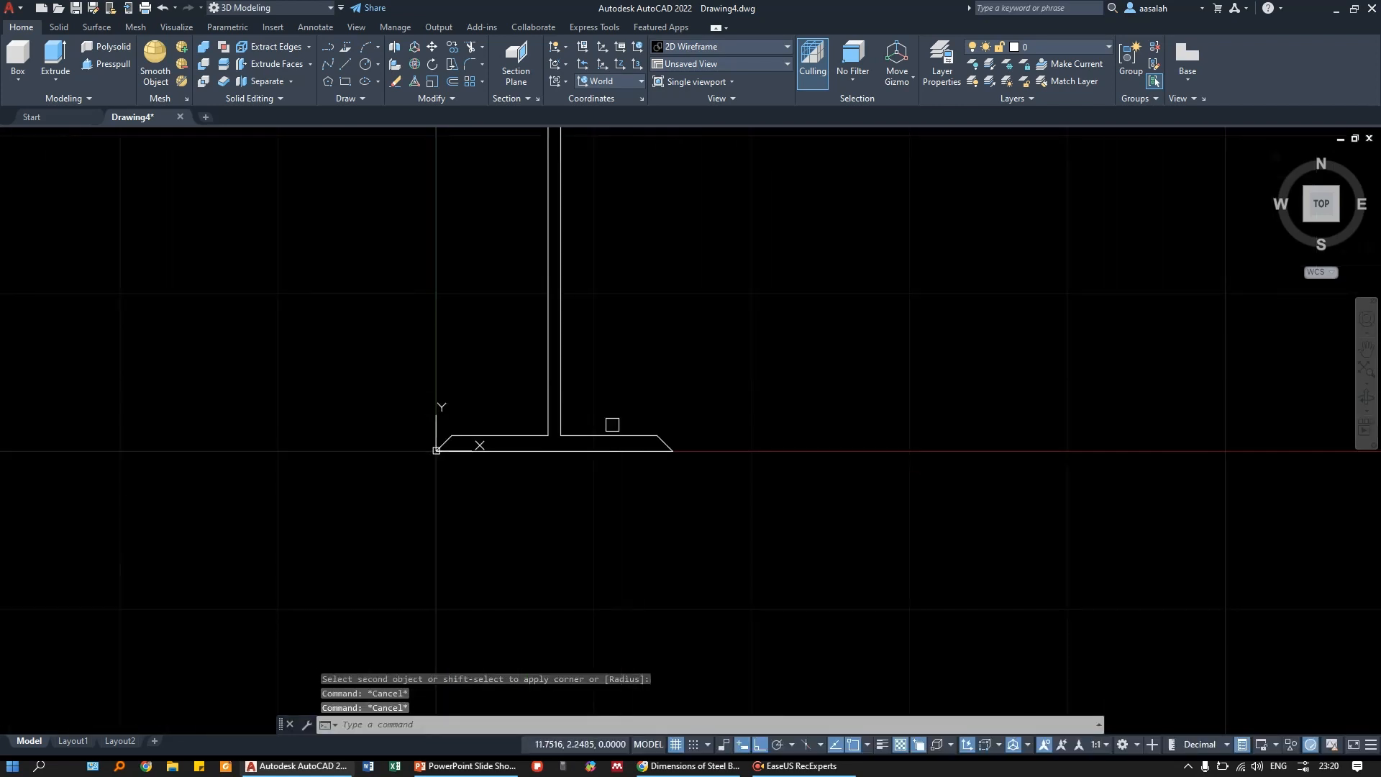
pyautogui.press('Return')
pyautogui.click(605, 435)
pyautogui.click(556, 411)
pyautogui.press('Return')
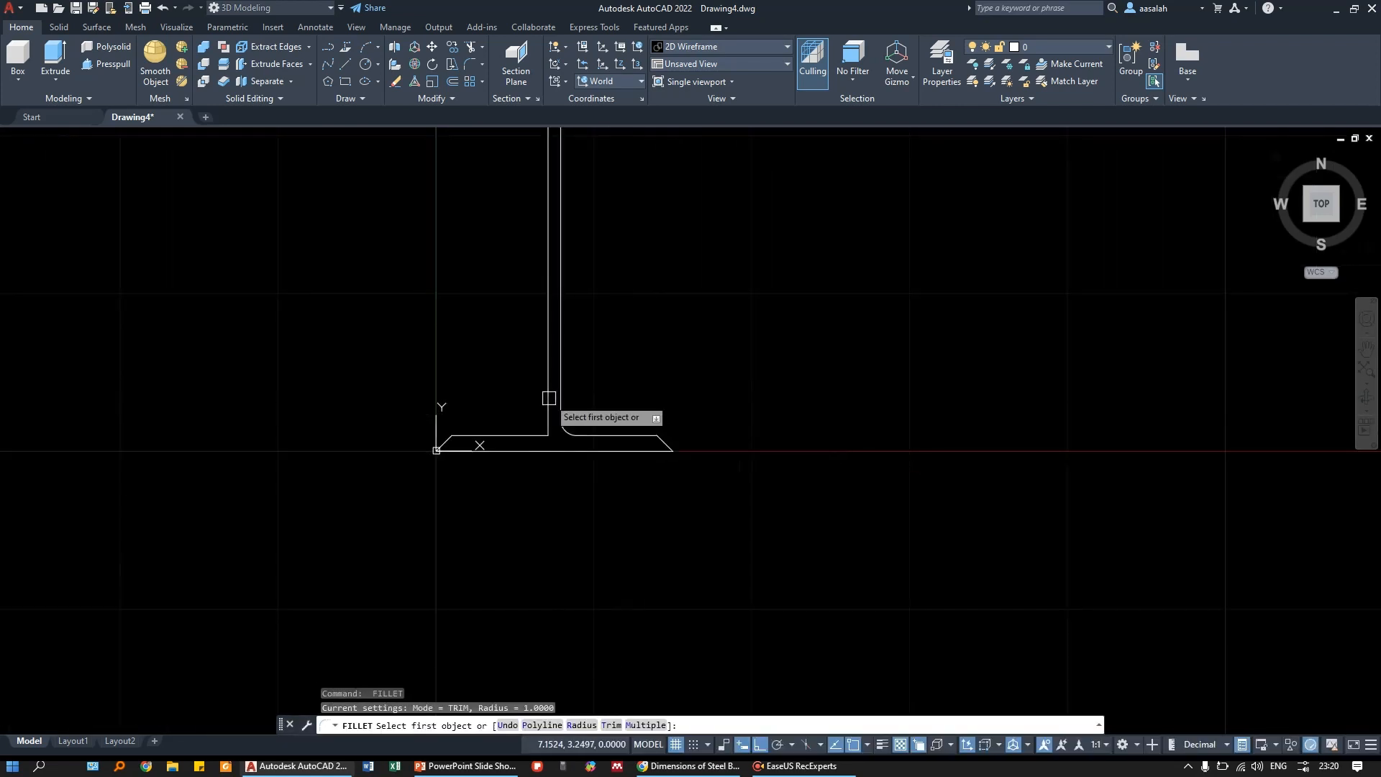
pyautogui.click(534, 436)
pyautogui.press('Escape')
pyautogui.press('Escape')
# - Delete the horizontal 15 dimension above the I-beam profile
pyautogui.scroll(-4, 598, 410)
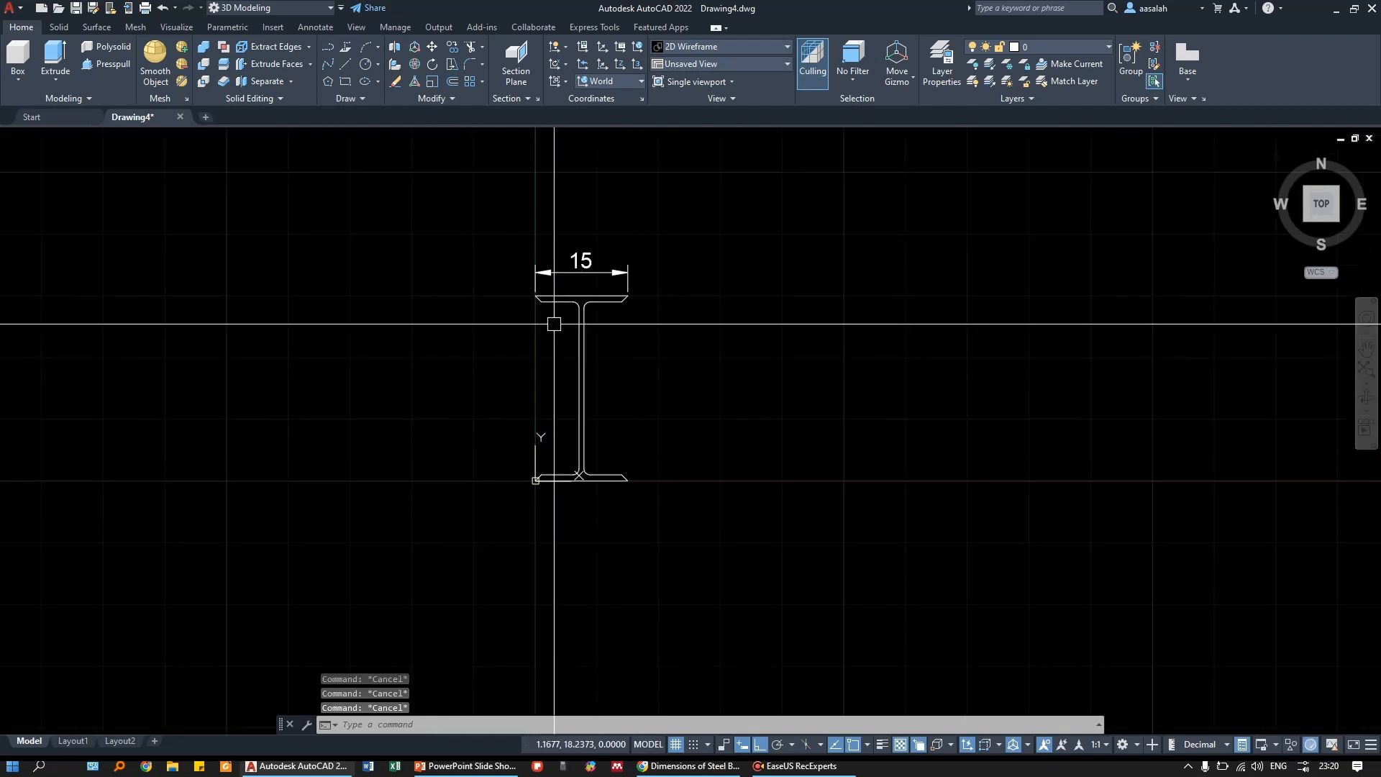
pyautogui.click(579, 277)
pyautogui.press('Delete')
# - Copy the complete I-beam profile horizontally to the right, leaving a wide gap from the original
pyautogui.click(479, 257)
pyautogui.click(683, 549)
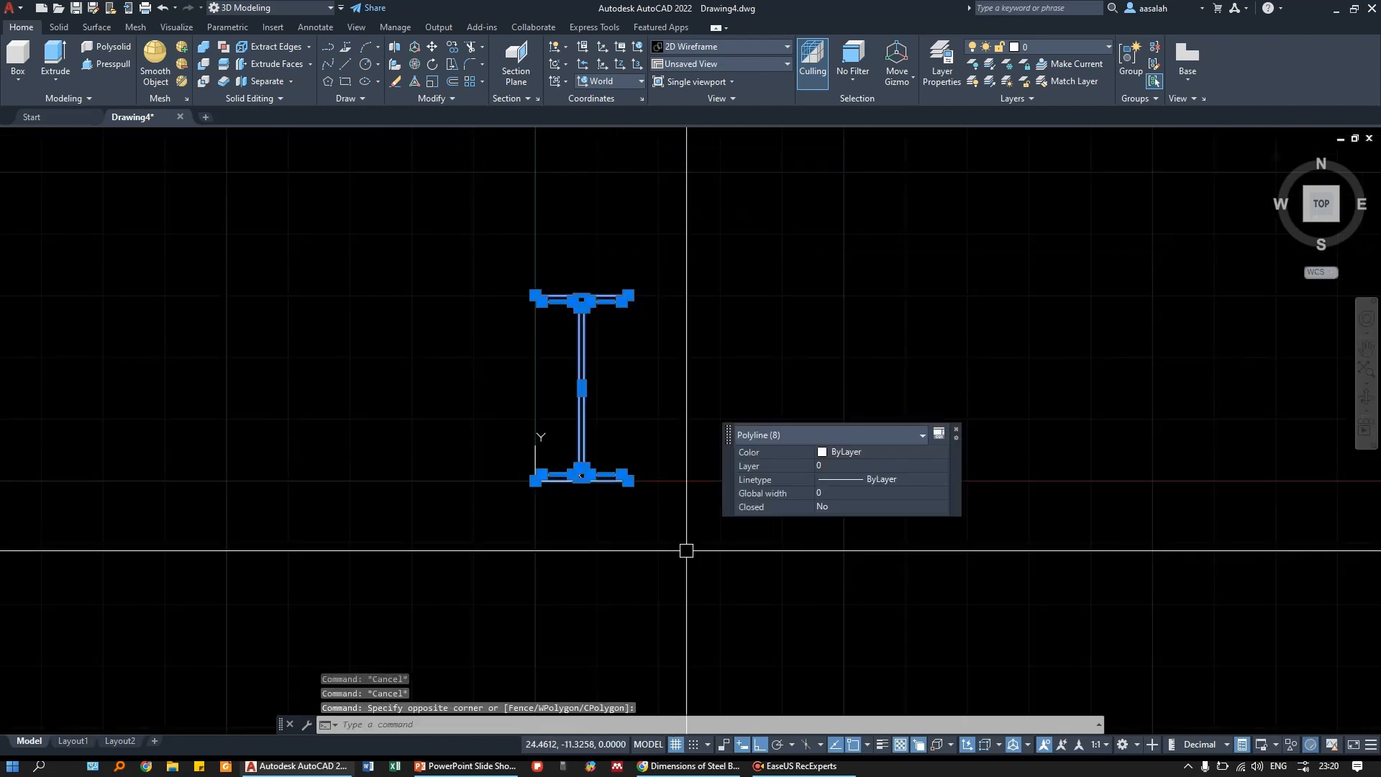
pyautogui.write('co')
pyautogui.press('Return')
pyautogui.click(646, 532)
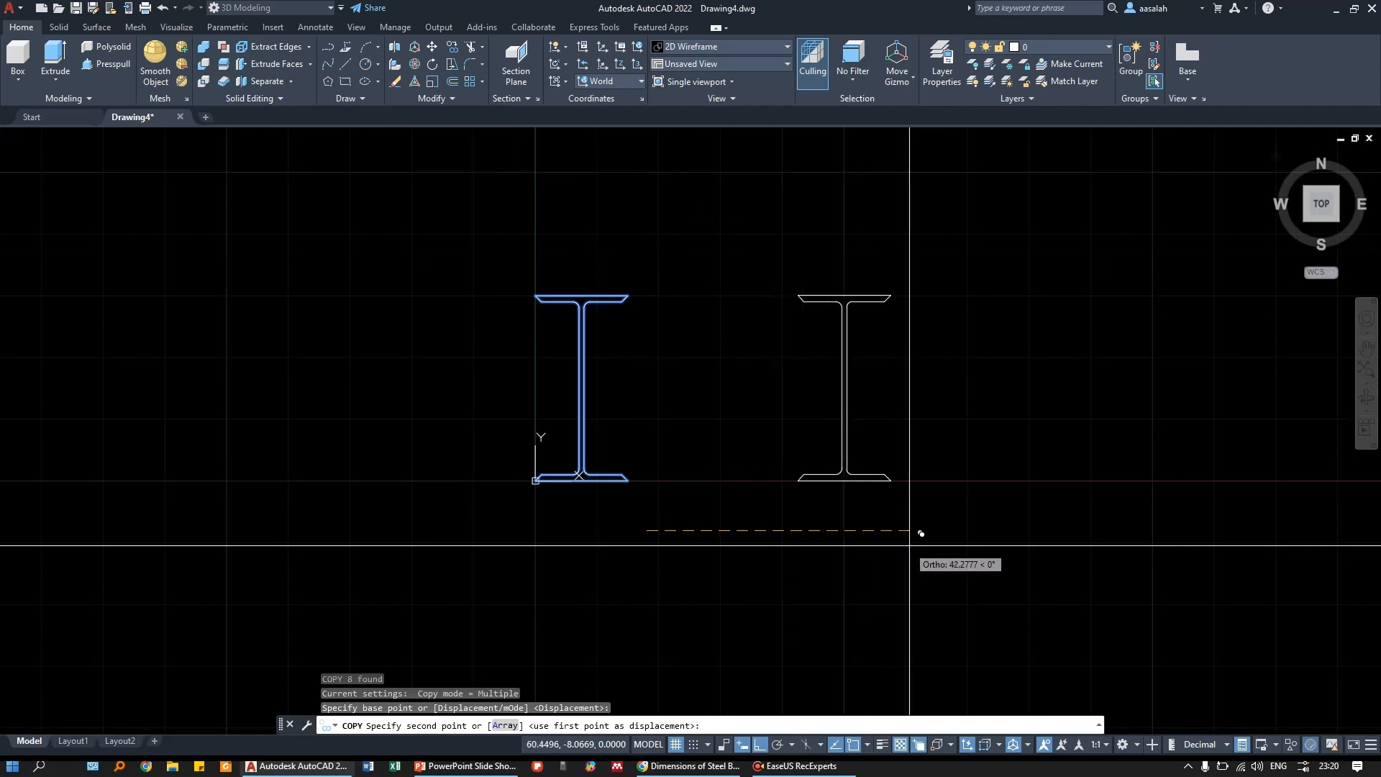
pyautogui.click(1173, 543)
pyautogui.press('Escape')
pyautogui.press('Escape')
# - Examine how the copied I-beam profile is composed by selecting its individual segments and the whole outline
pyautogui.moveTo(923, 471)
pyautogui.mouseDown(button='middle')
pyautogui.moveTo(783, 495)
pyautogui.moveTo(703, 410)
pyautogui.moveTo(629, 422)
pyautogui.moveTo(579, 452)
pyautogui.mouseUp(button='middle')
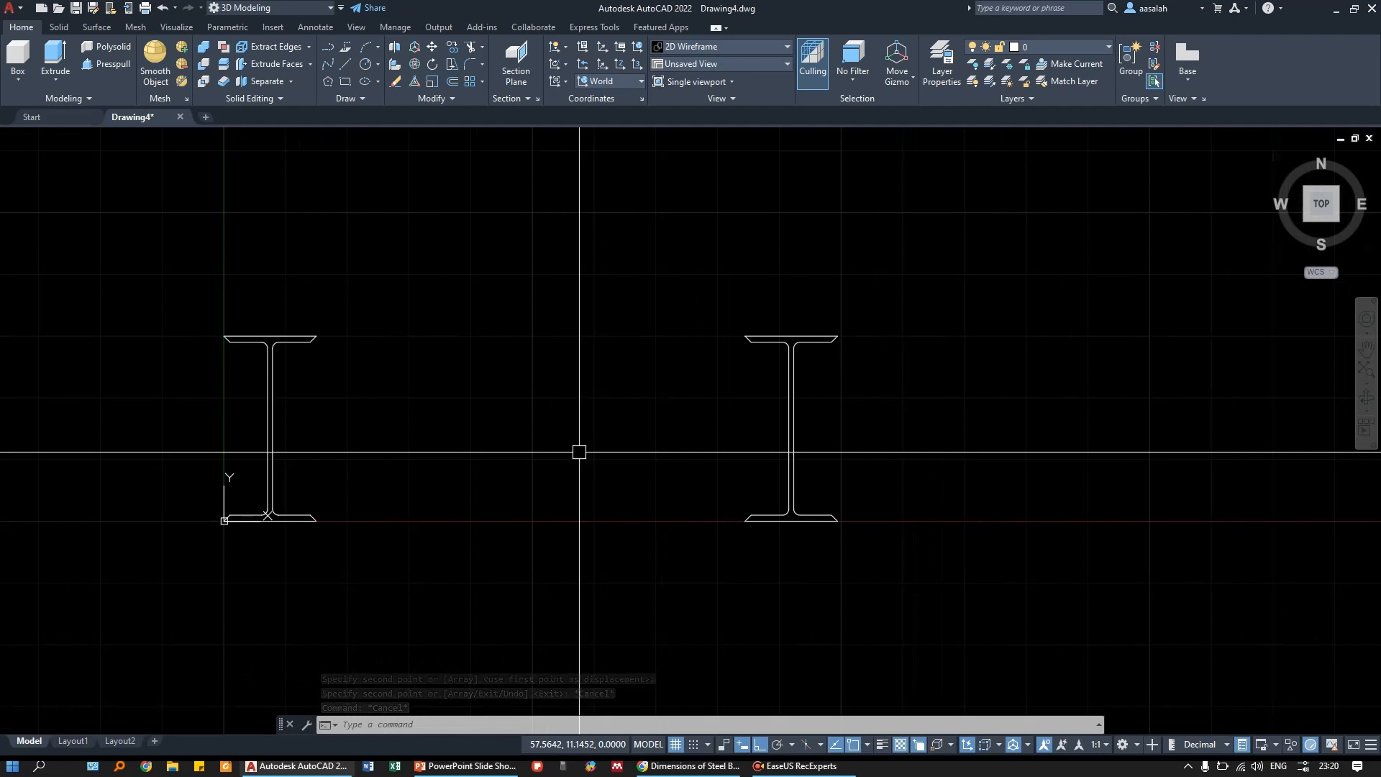
pyautogui.moveTo(1072, 407); pyautogui.dragTo(1011, 405, button='middle')
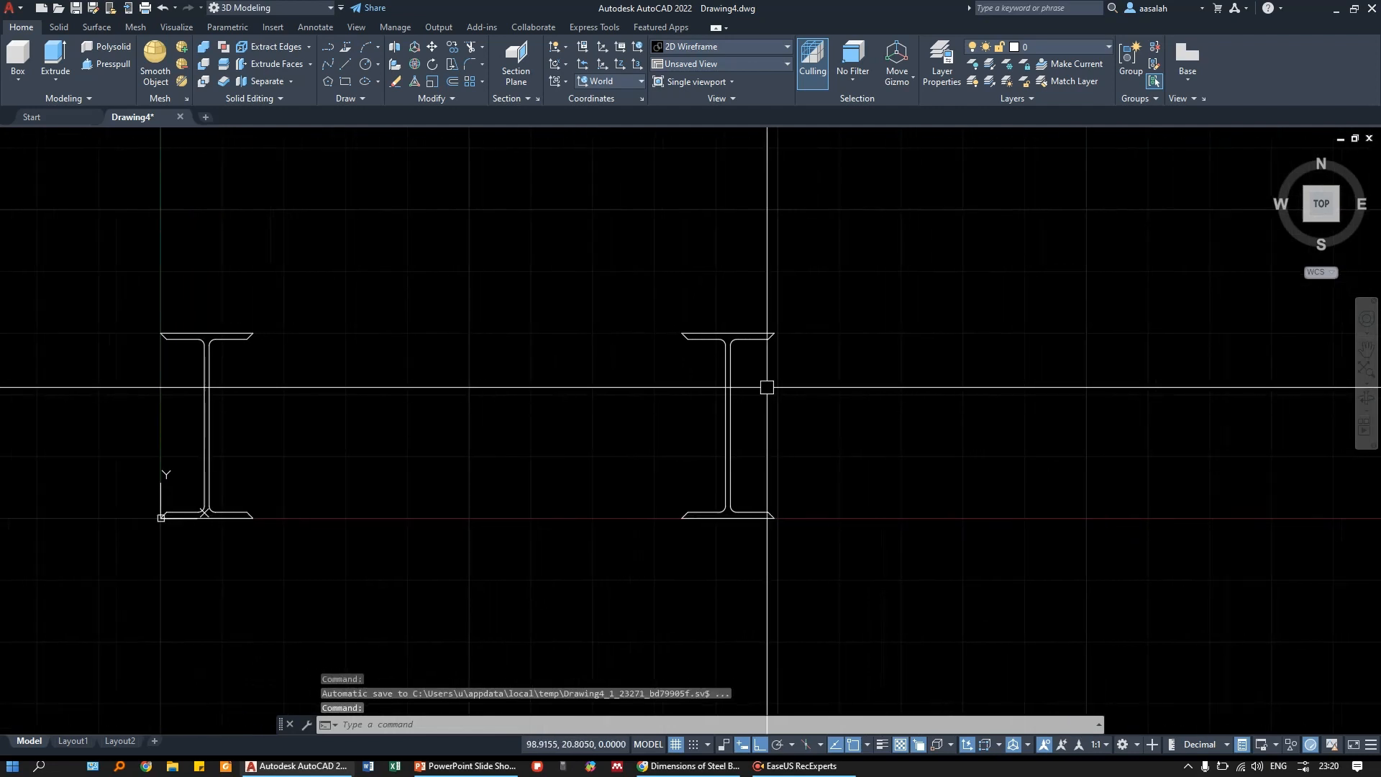
pyautogui.click(725, 367)
pyautogui.press('Escape')
pyautogui.moveTo(642, 384); pyautogui.dragTo(924, 384, button='middle')
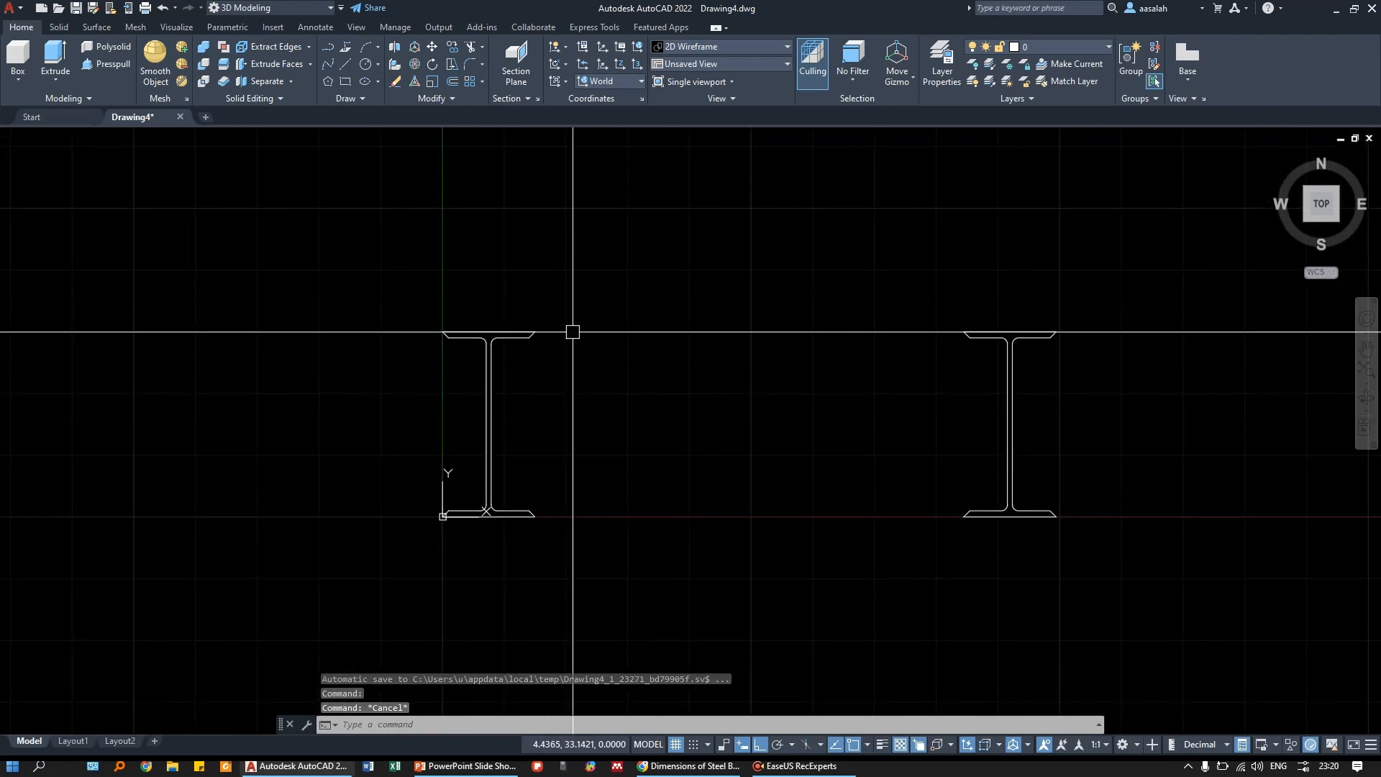
pyautogui.moveTo(572, 332); pyautogui.dragTo(407, 319, button='middle')
pyautogui.click(721, 253)
pyautogui.click(949, 529)
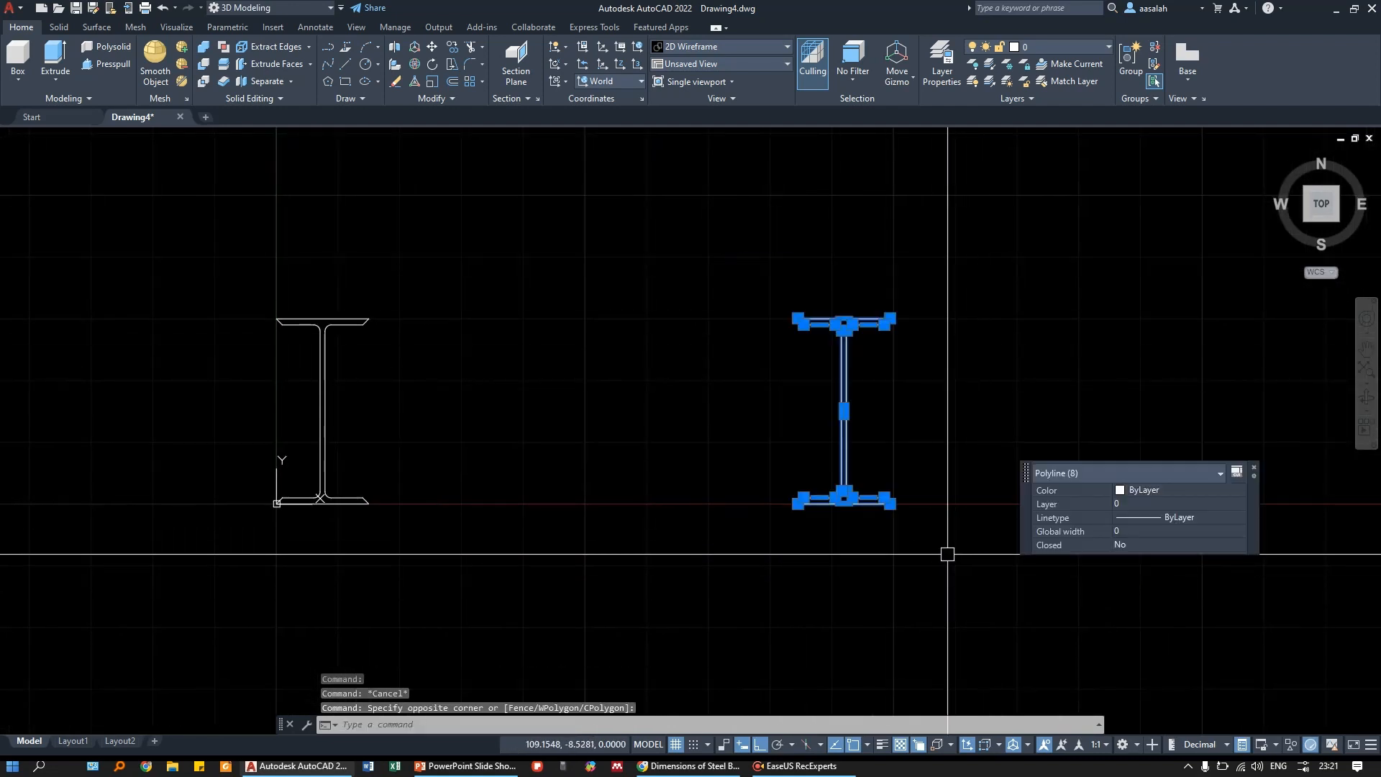
pyautogui.moveTo(948, 553); pyautogui.dragTo(784, 530, button='middle')
pyautogui.scroll(3, 765, 312)
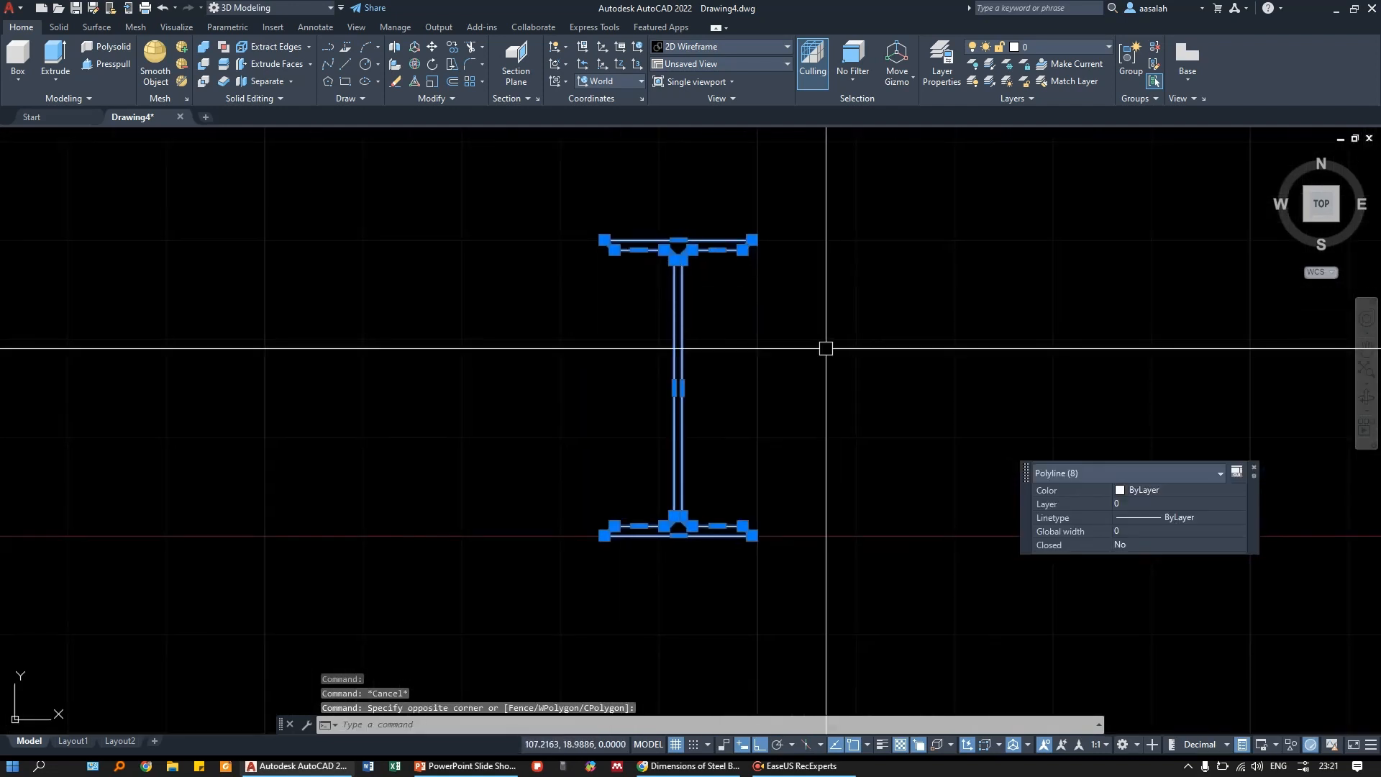
pyautogui.moveTo(868, 544); pyautogui.dragTo(857, 549, button='middle')
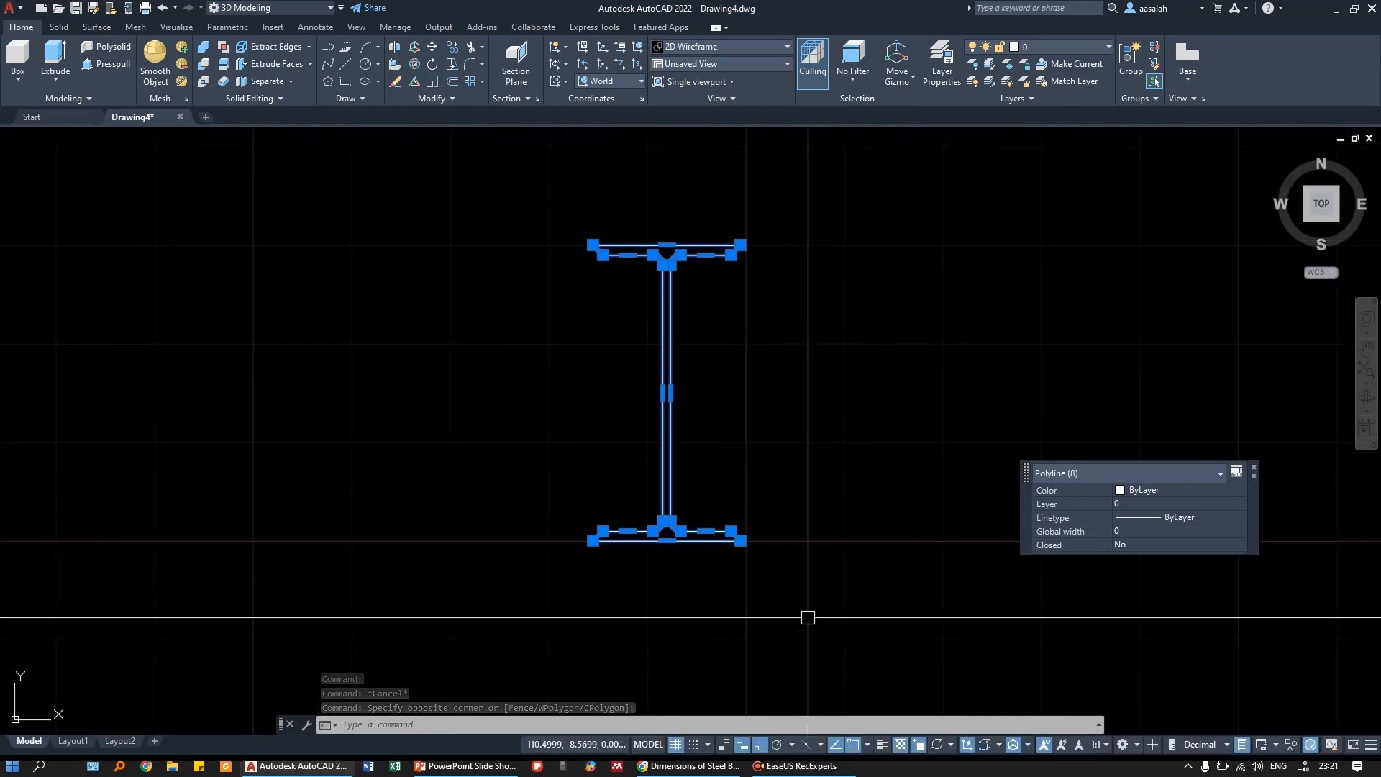
pyautogui.press('Escape')
pyautogui.click(498, 571)
pyautogui.click(852, 234)
pyautogui.press('Escape')
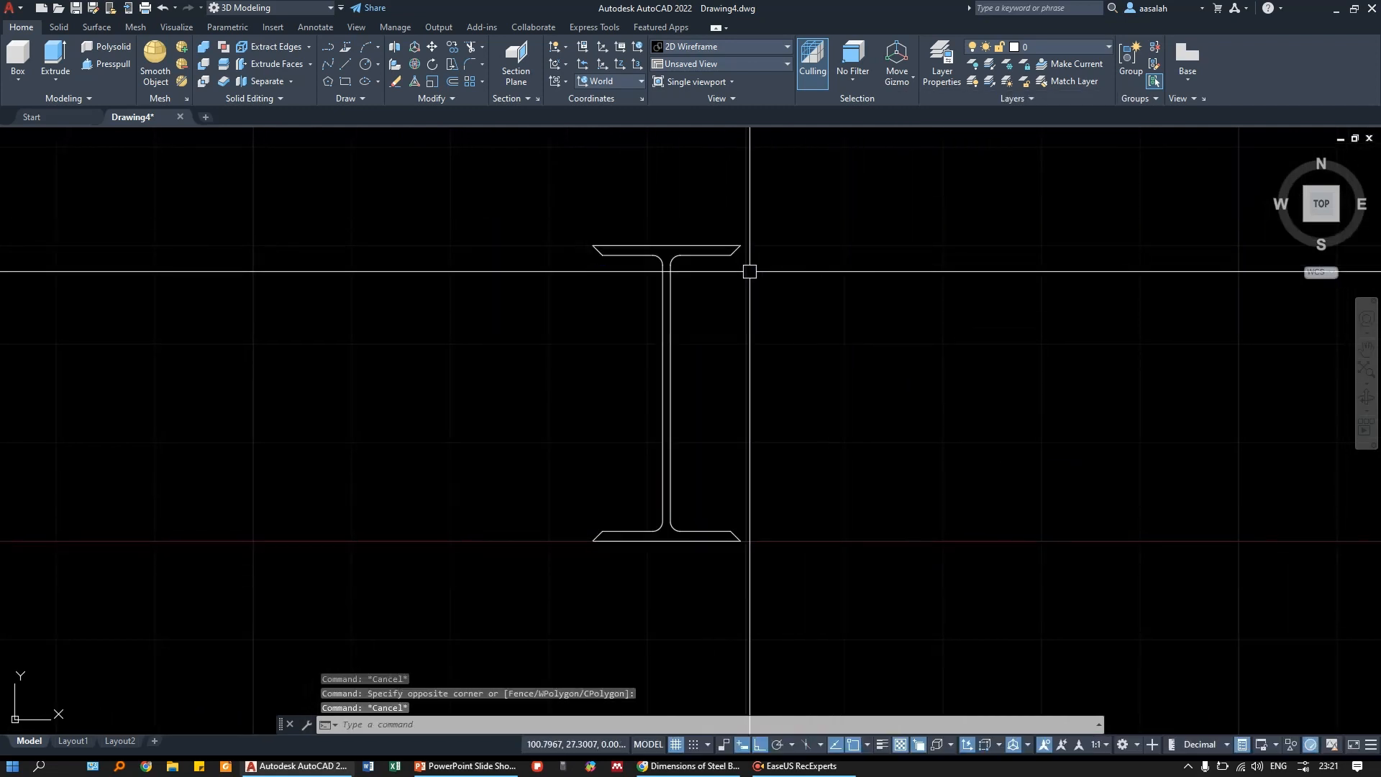
pyautogui.press('Escape')
pyautogui.scroll(2, 725, 264)
pyautogui.click(712, 249)
pyautogui.scroll(-2, 687, 284)
pyautogui.press('Escape')
pyautogui.press('Escape')
pyautogui.click(767, 212)
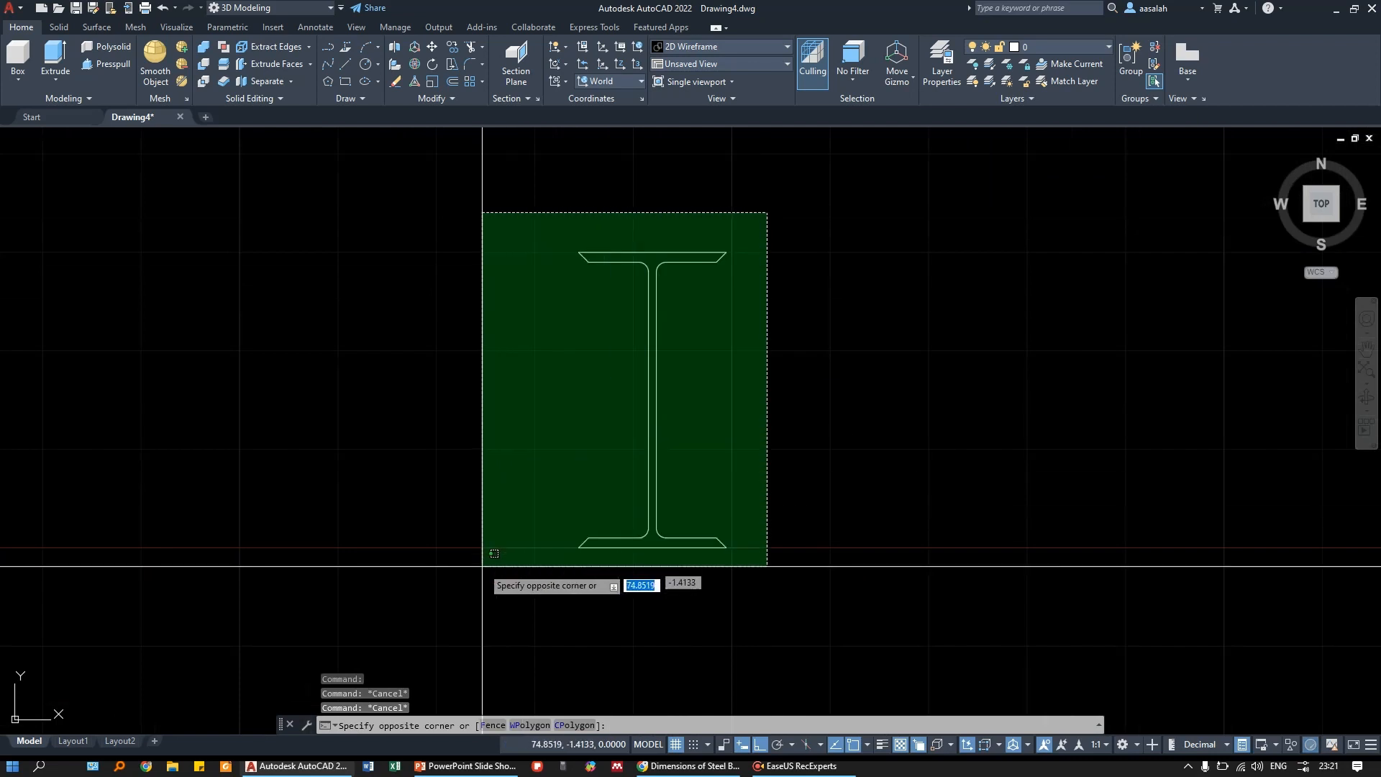
pyautogui.click(480, 568)
pyautogui.press('Escape')
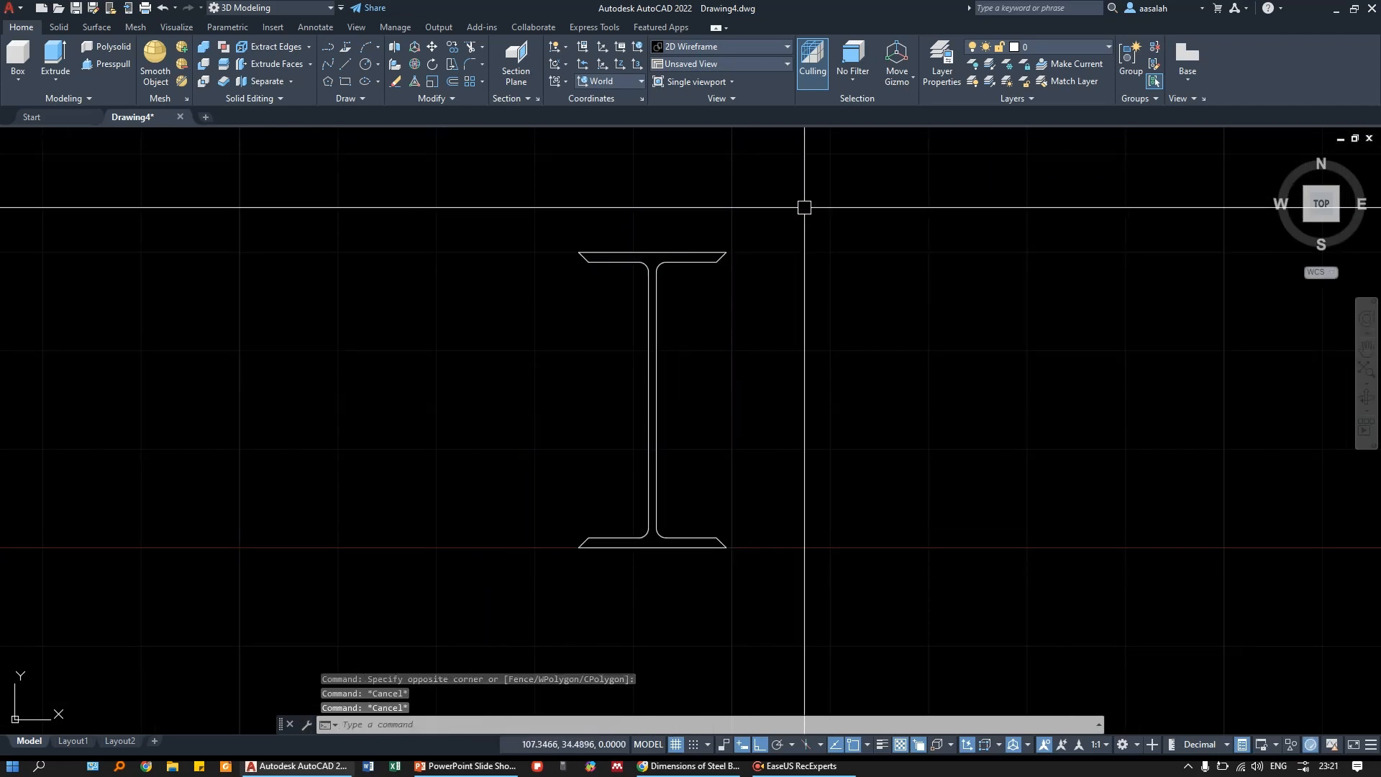
# - Join all the polyline segments of the copied I-beam profile into a single closed polyline
pyautogui.click(804, 207)
pyautogui.click(546, 575)
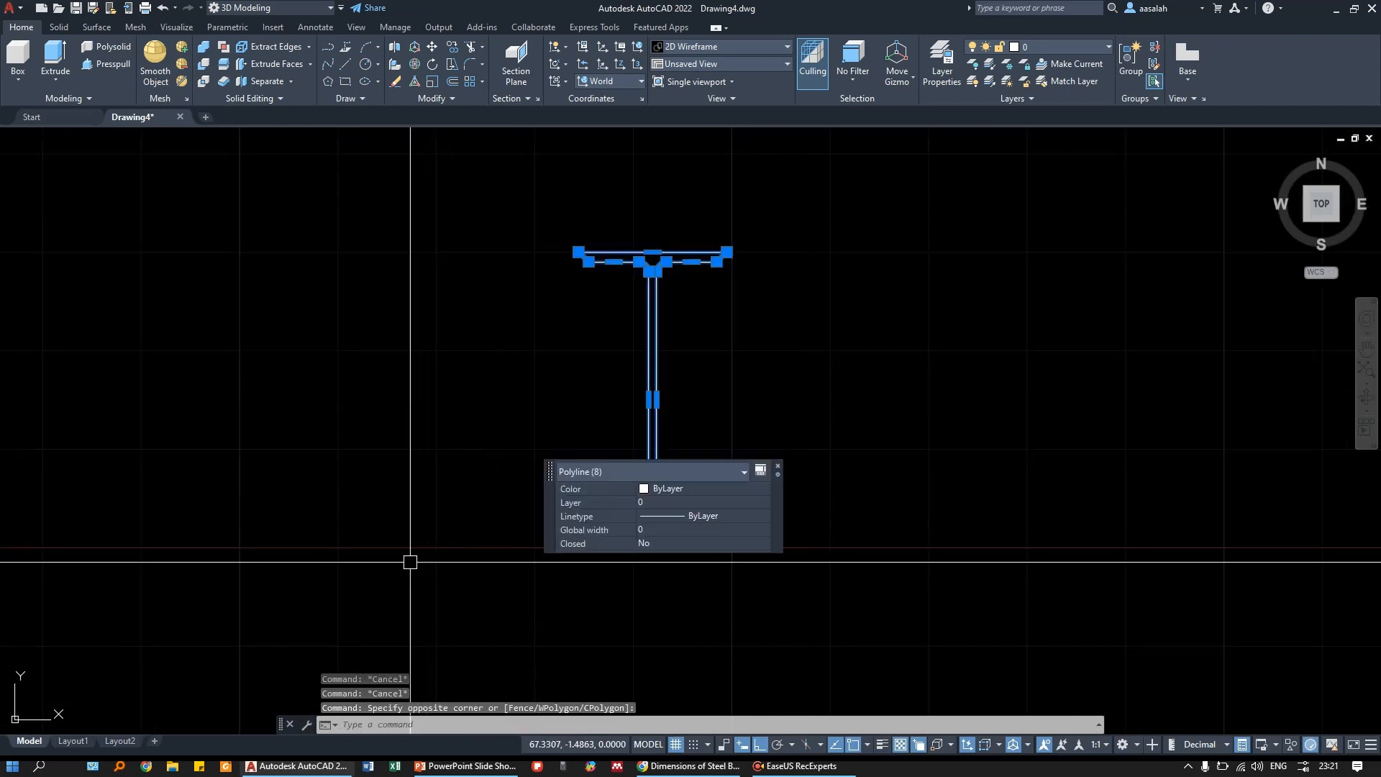
pyautogui.write('J')
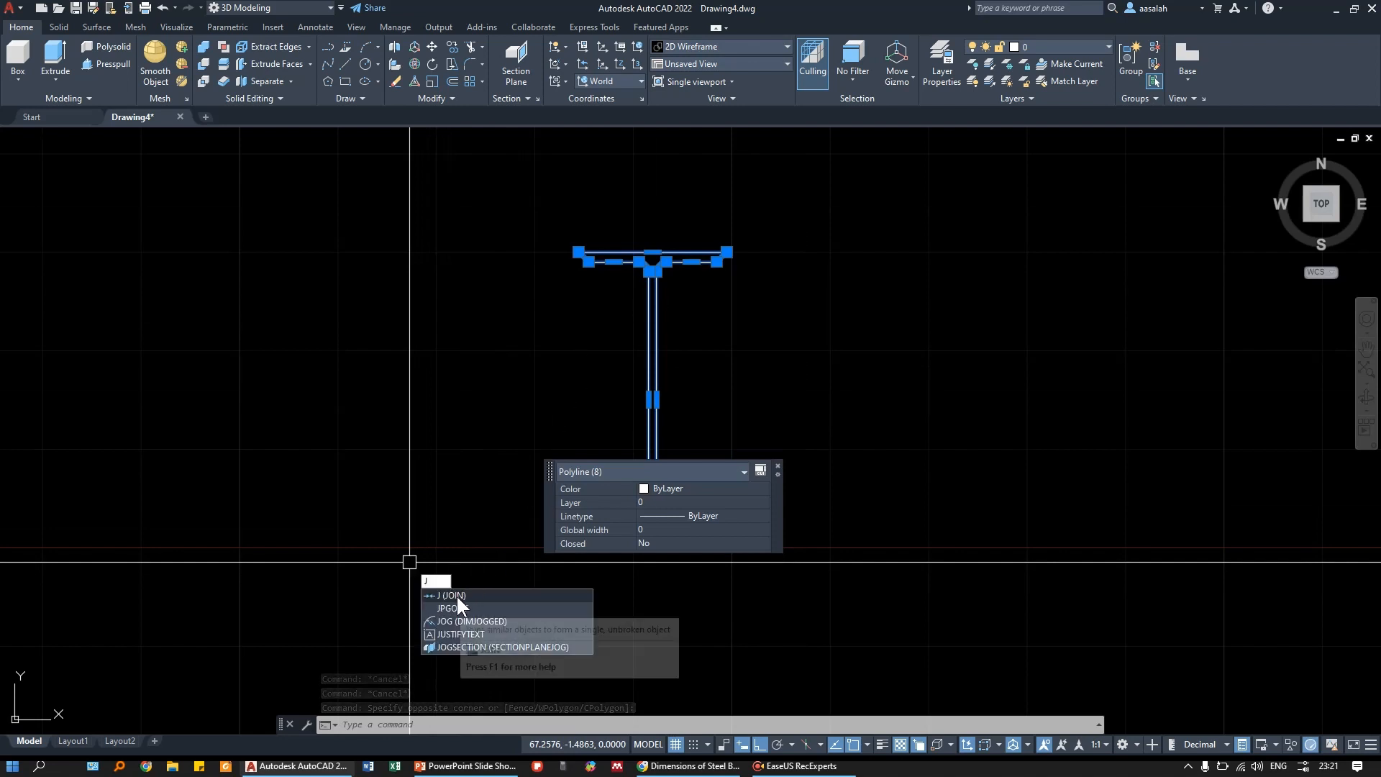
pyautogui.click(456, 594)
pyautogui.click(650, 376)
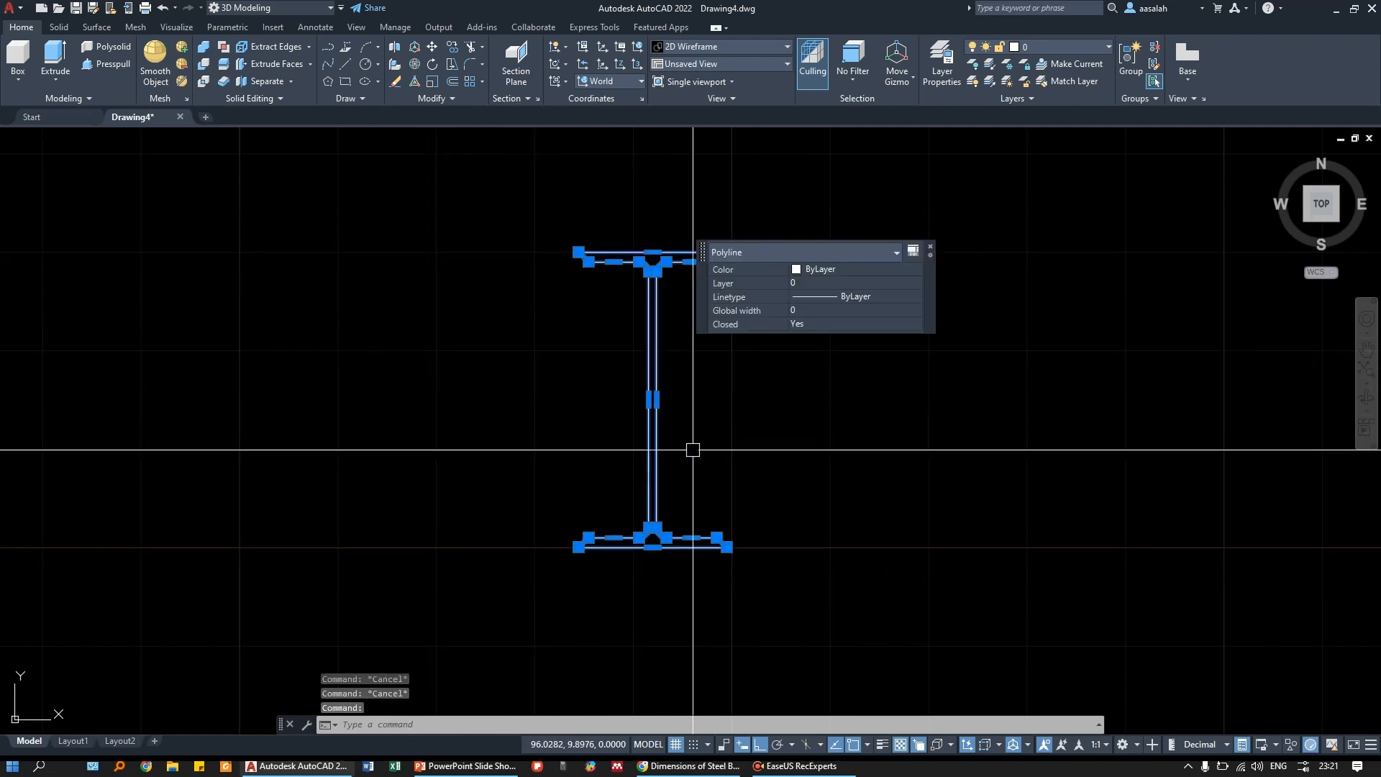
pyautogui.press('Escape')
# - Erase the original unjoined I-beam profile at the origin, keeping only the joined copy
pyautogui.scroll(-5, 684, 432)
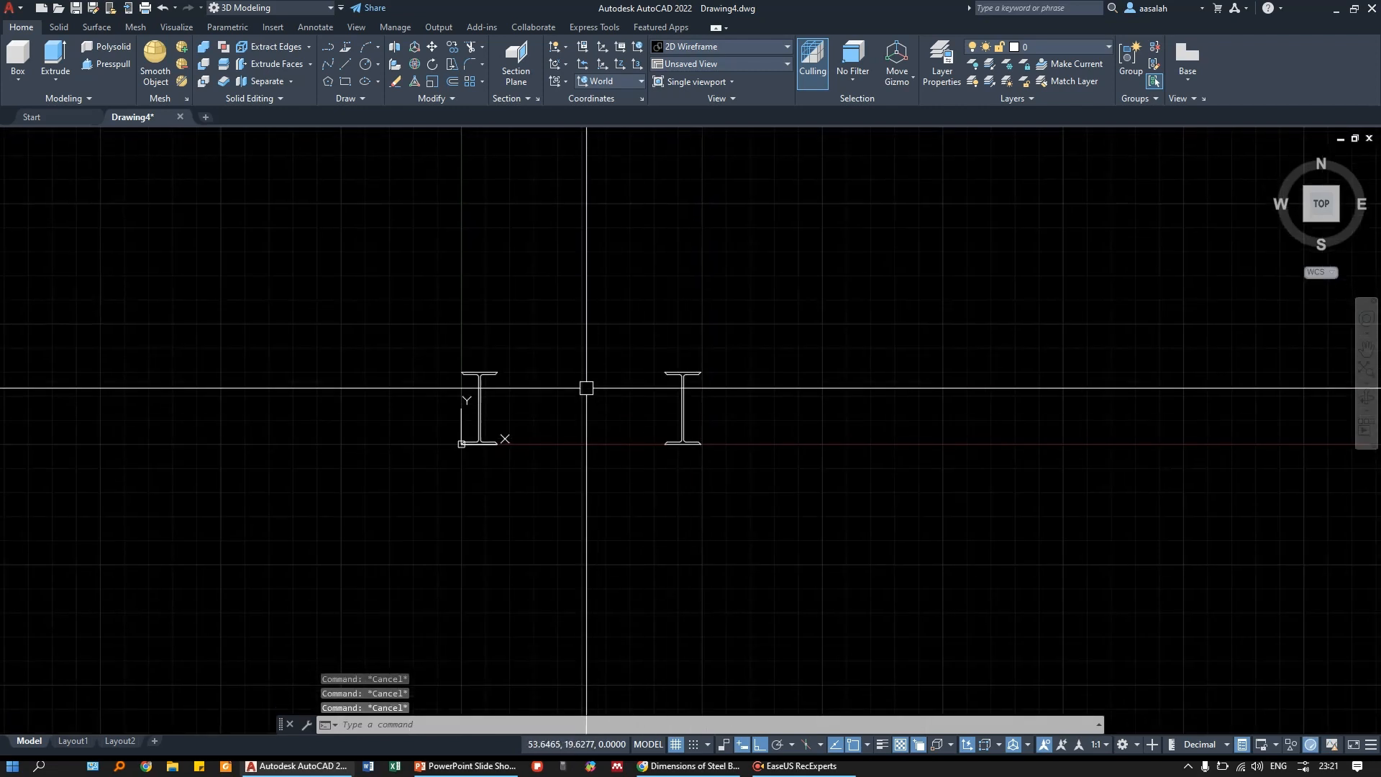
pyautogui.click(437, 315)
pyautogui.click(540, 522)
pyautogui.write('e')
pyautogui.press('space')
# - Move the joined I-beam profile from the lower-left corner of its bottom flange to the origin 0,0,0
pyautogui.click(701, 444)
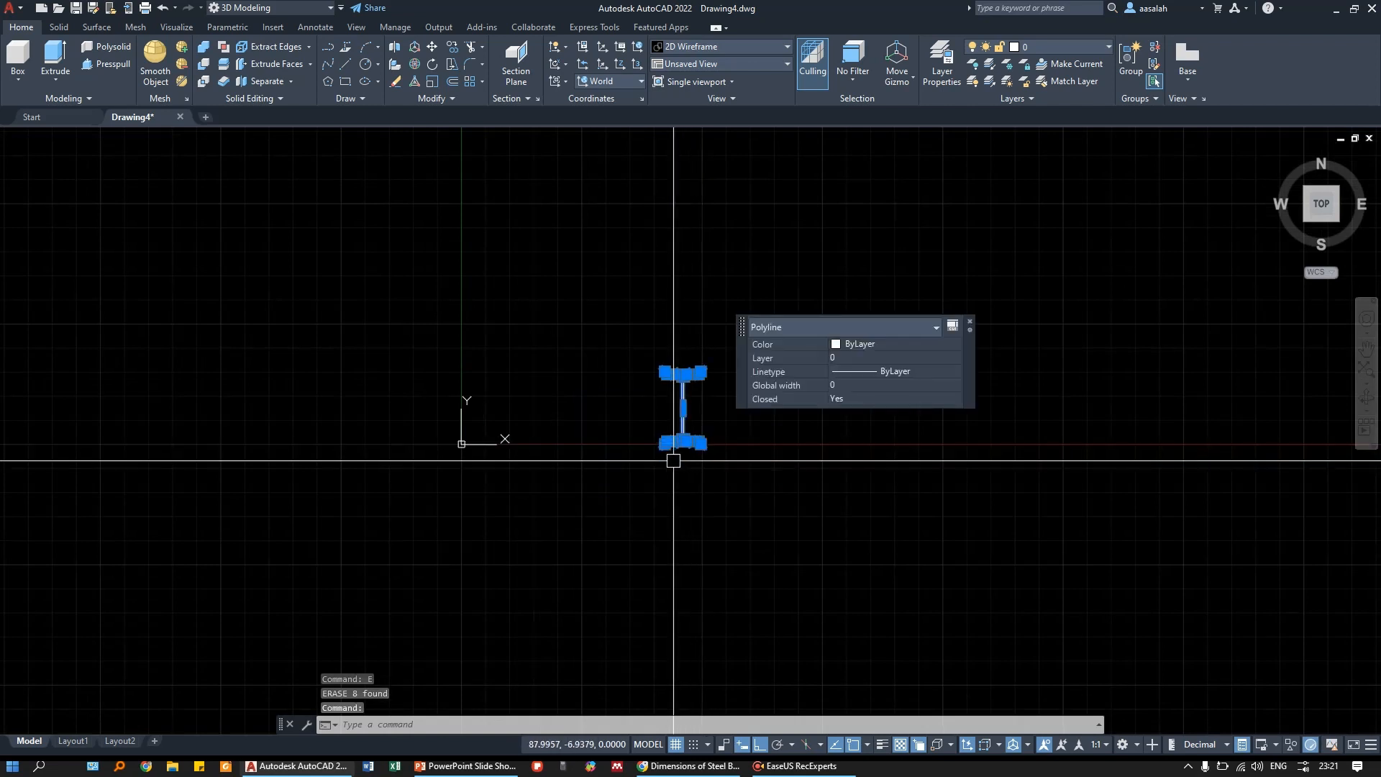
pyautogui.scroll(2, 673, 460)
pyautogui.write('m')
pyautogui.press('space')
pyautogui.click(662, 443)
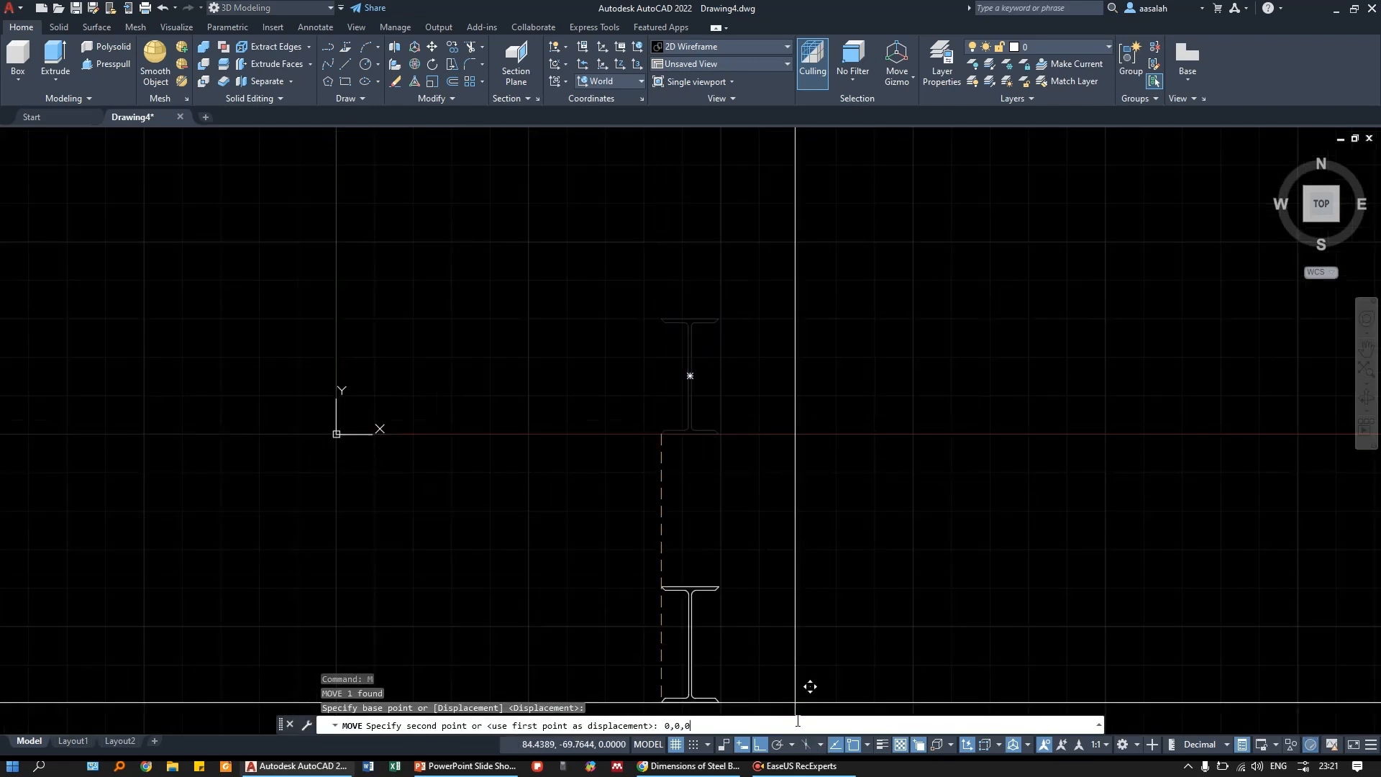
pyautogui.write('0,0,0')
pyautogui.press('Return')
pyautogui.press('Escape')
pyautogui.press('Escape')
# - Examine the moved I-beam profile at the origin and its polyline properties
pyautogui.moveTo(696, 494); pyautogui.dragTo(933, 484, button='middle')
pyautogui.scroll(3, 728, 439)
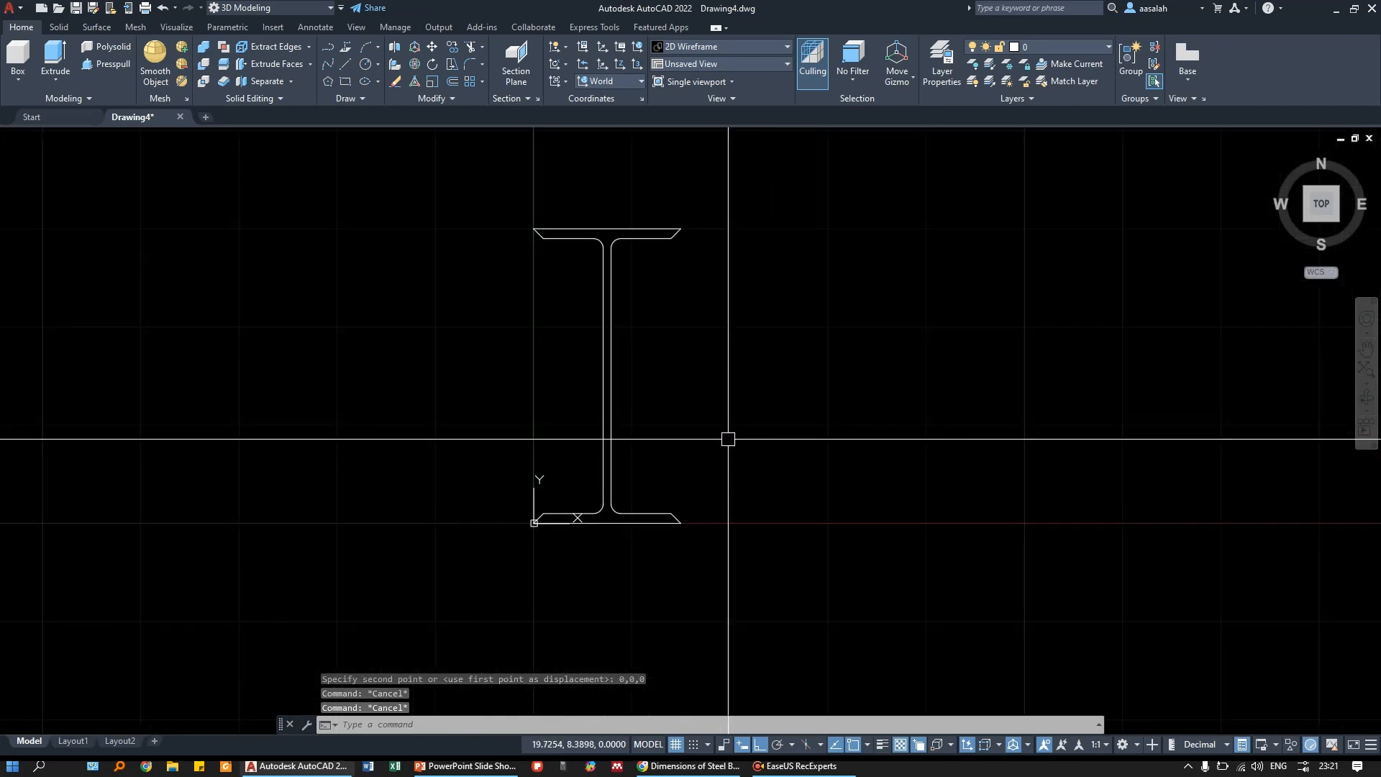
pyautogui.moveTo(728, 439); pyautogui.dragTo(685, 452, button='middle')
pyautogui.moveTo(616, 404); pyautogui.dragTo(613, 425, button='middle')
pyautogui.click(614, 425)
pyautogui.click(488, 411)
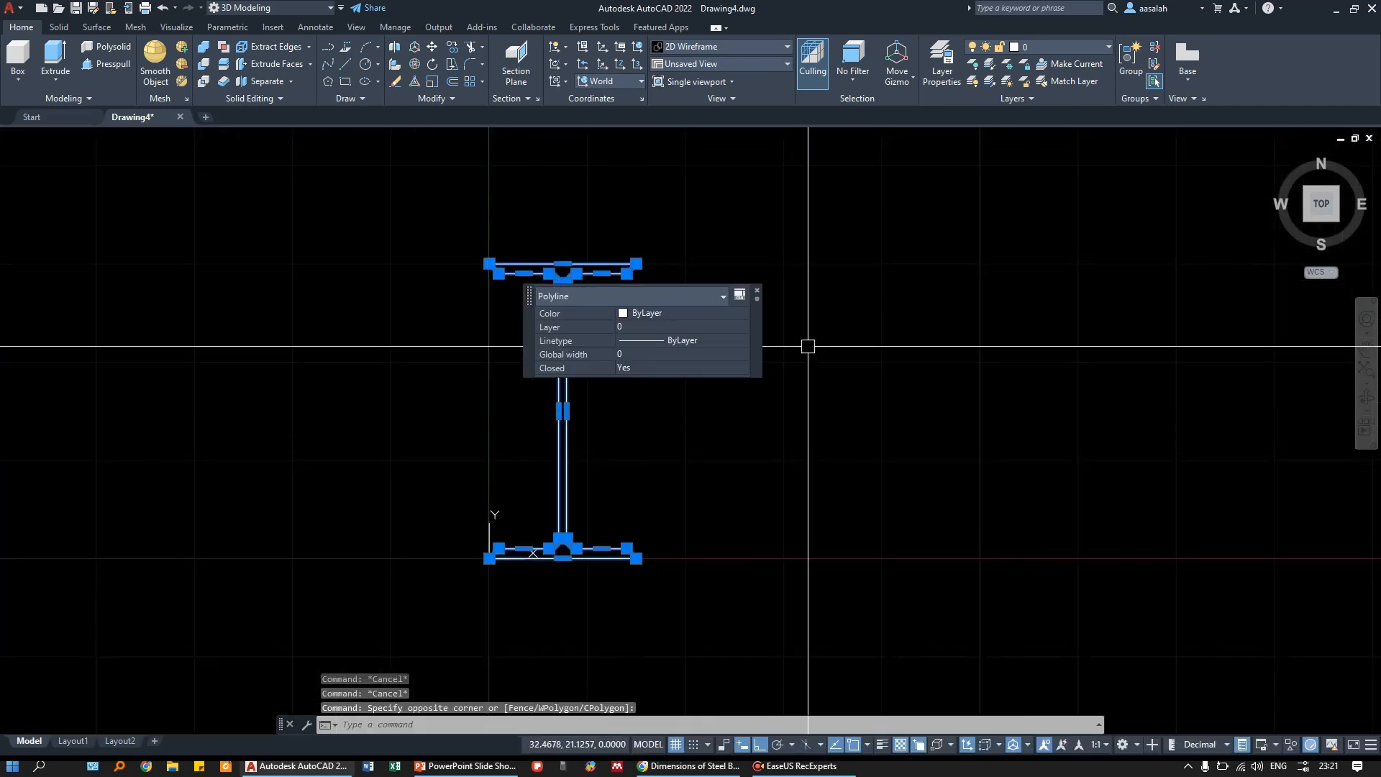
pyautogui.press('Escape')
pyautogui.moveTo(773, 364); pyautogui.dragTo(757, 377, button='middle')
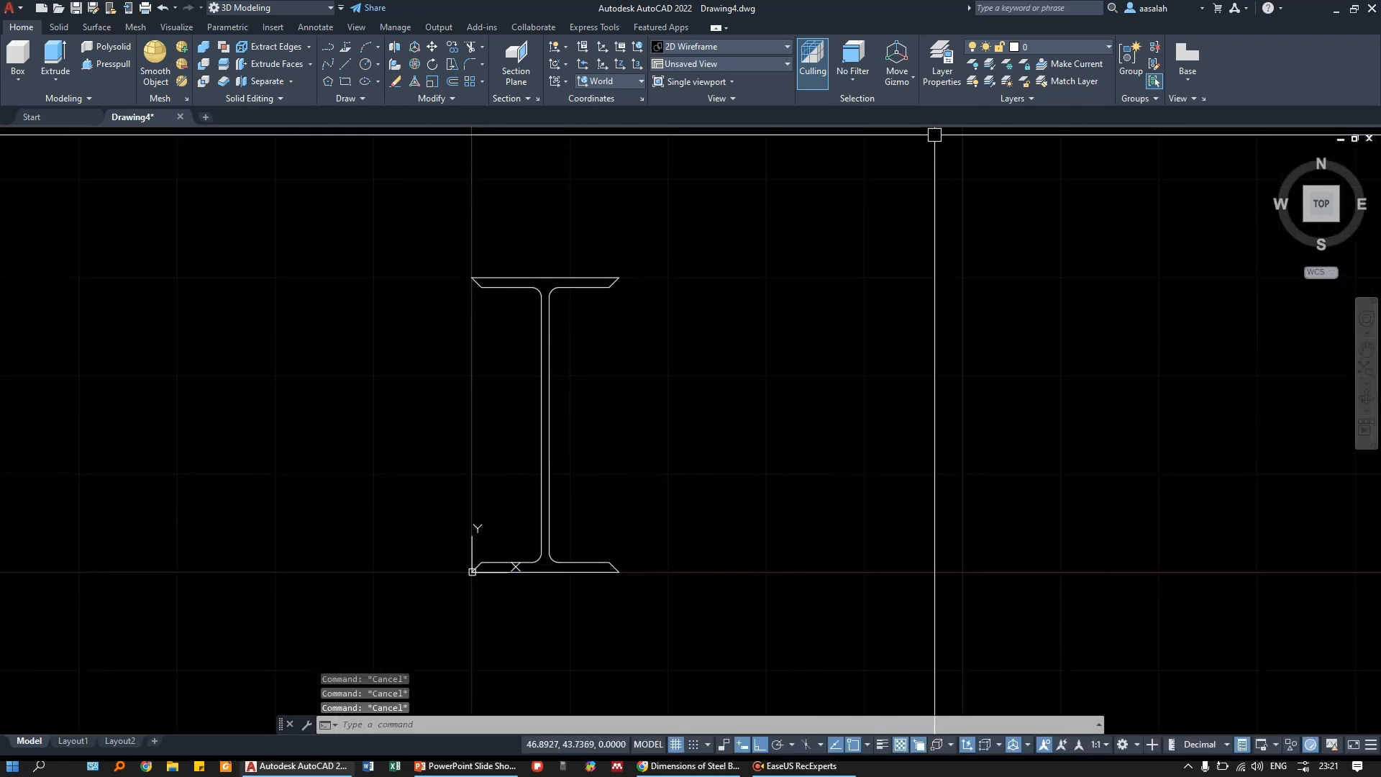
# - Create a new layer named Steel and set its color to red
pyautogui.click(939, 61)
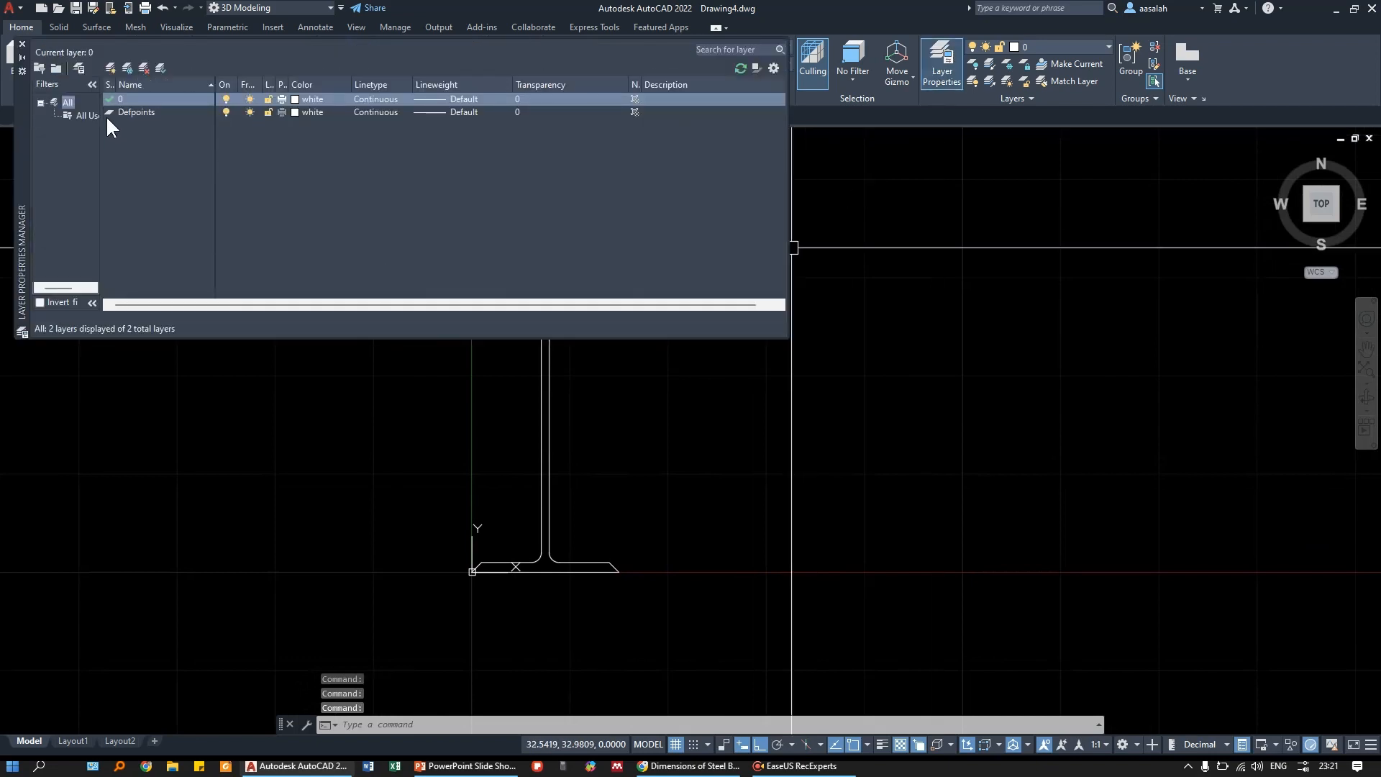
pyautogui.click(113, 67)
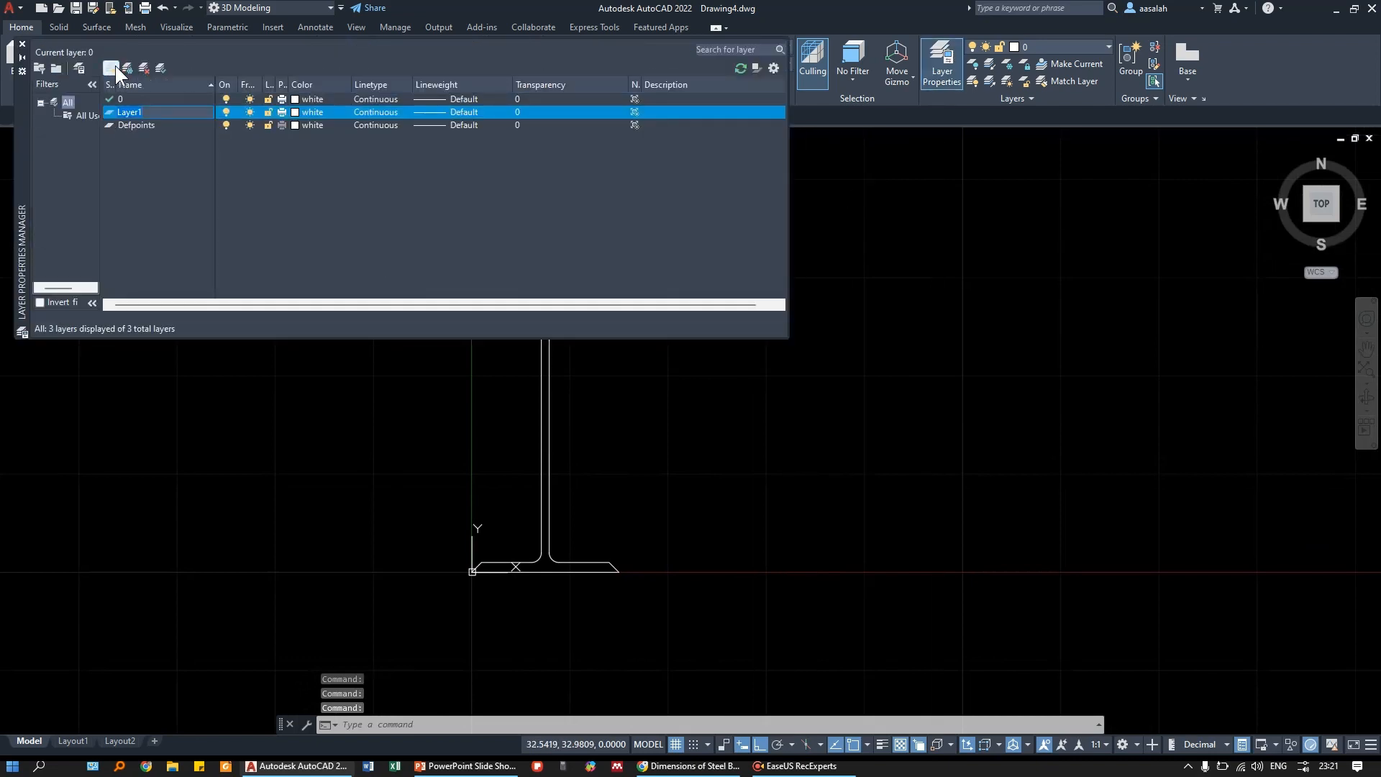
pyautogui.write('I')
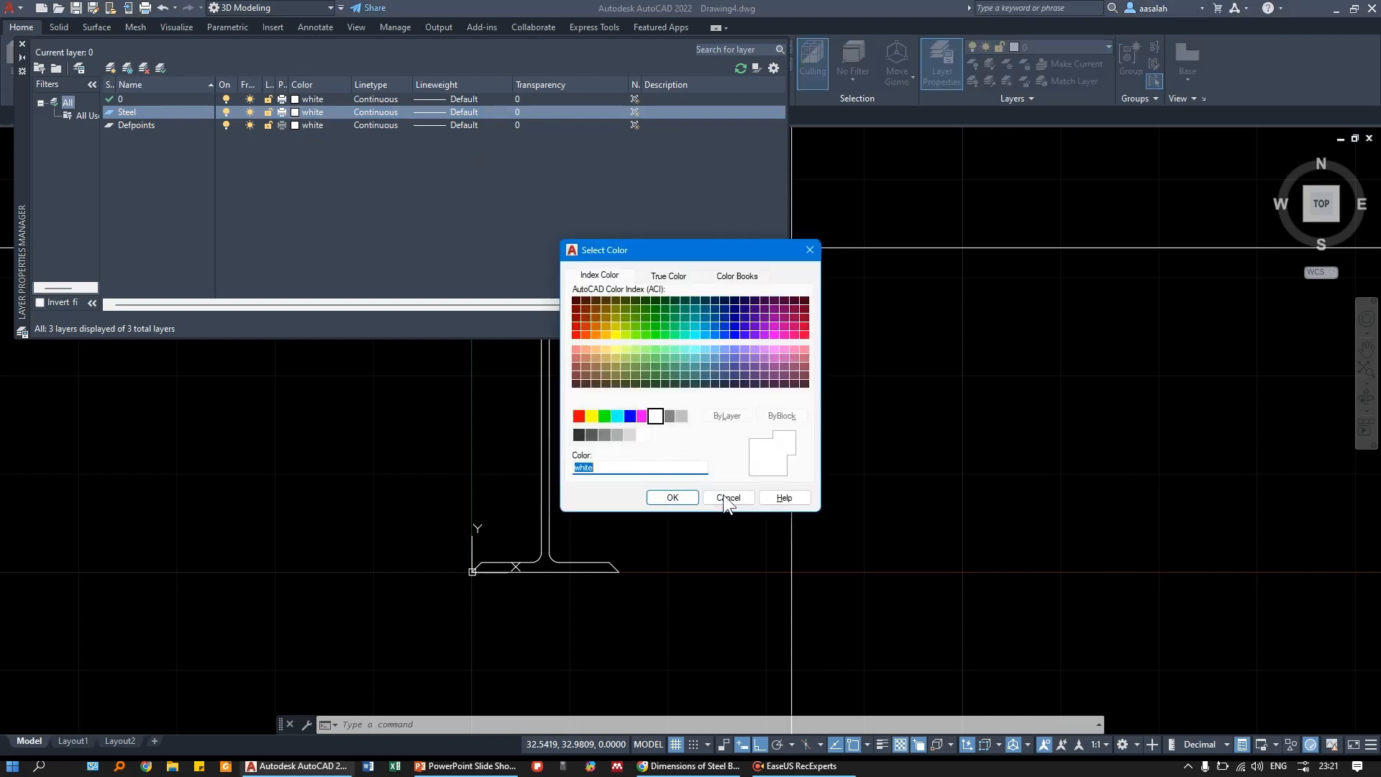
pyautogui.click(654, 501)
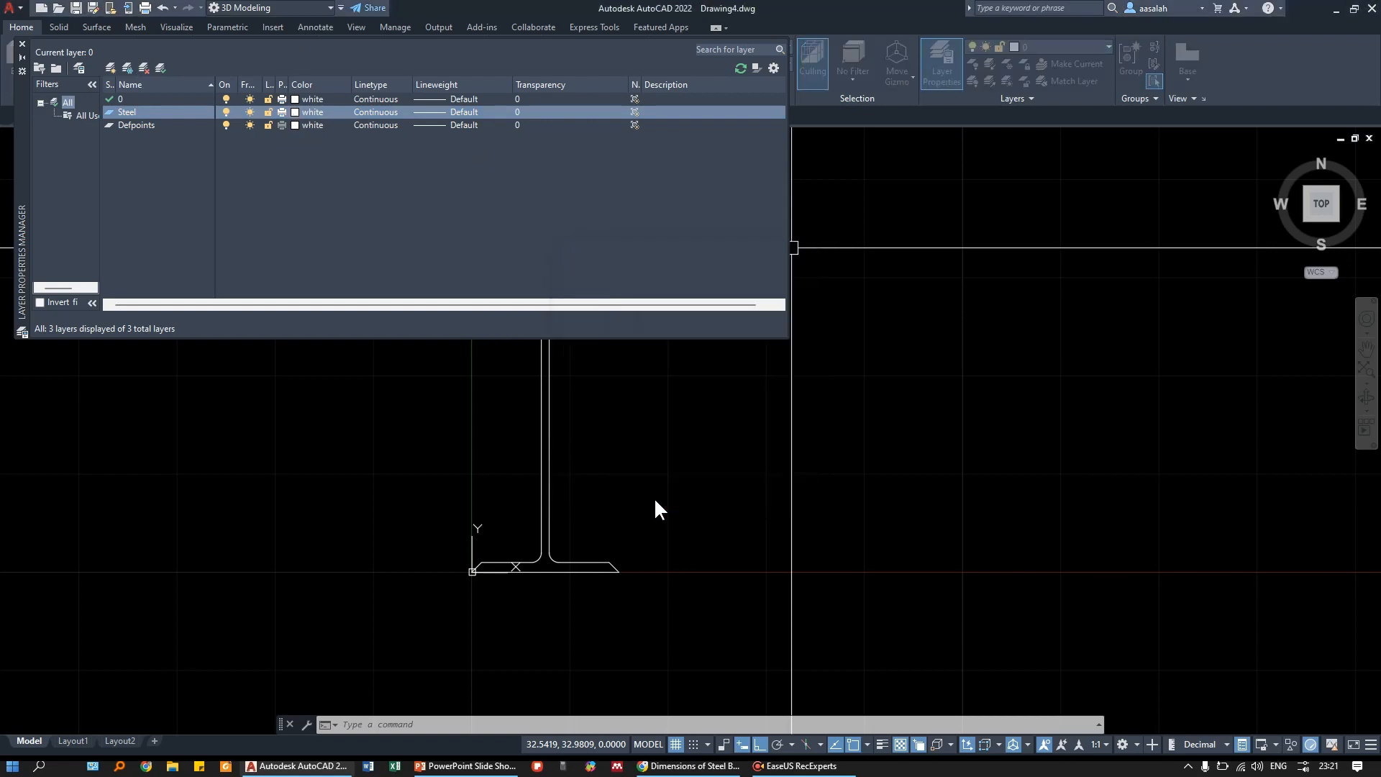
pyautogui.click(21, 45)
# - Assign the I-beam profile to the Steel layer
pyautogui.click(600, 334)
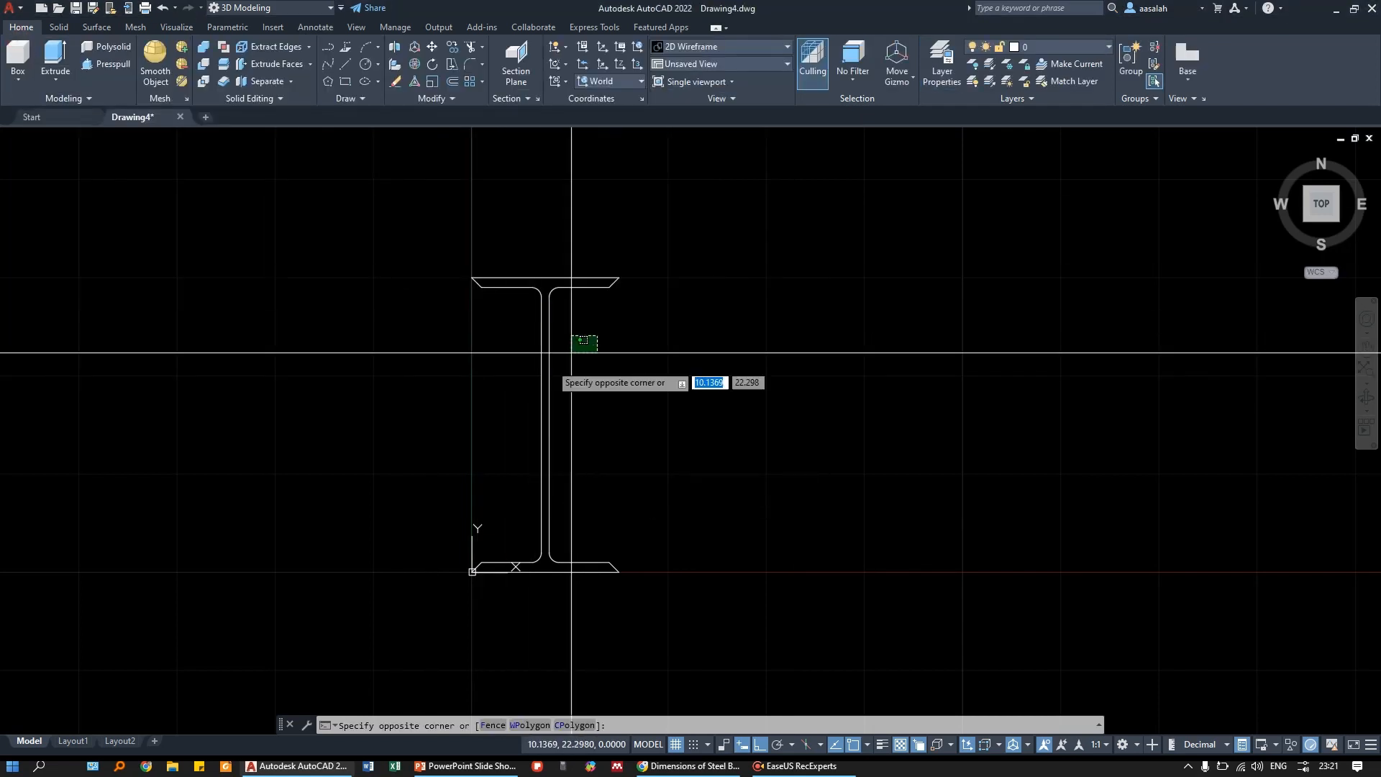
pyautogui.click(496, 385)
pyautogui.click(1072, 46)
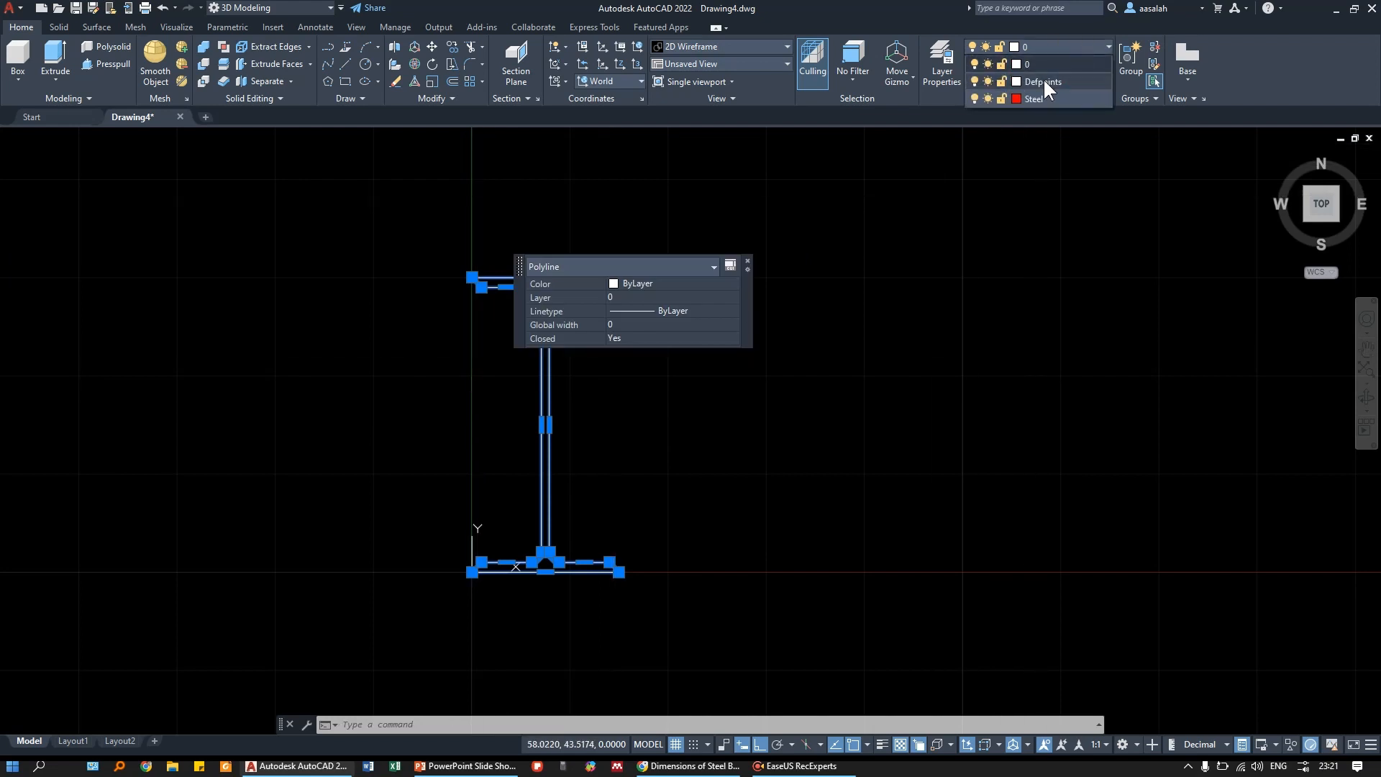
pyautogui.click(1035, 92)
pyautogui.press('Escape')
# - Inspect the whole I-beam profile and check its color and layer properties
pyautogui.scroll(-4, 595, 373)
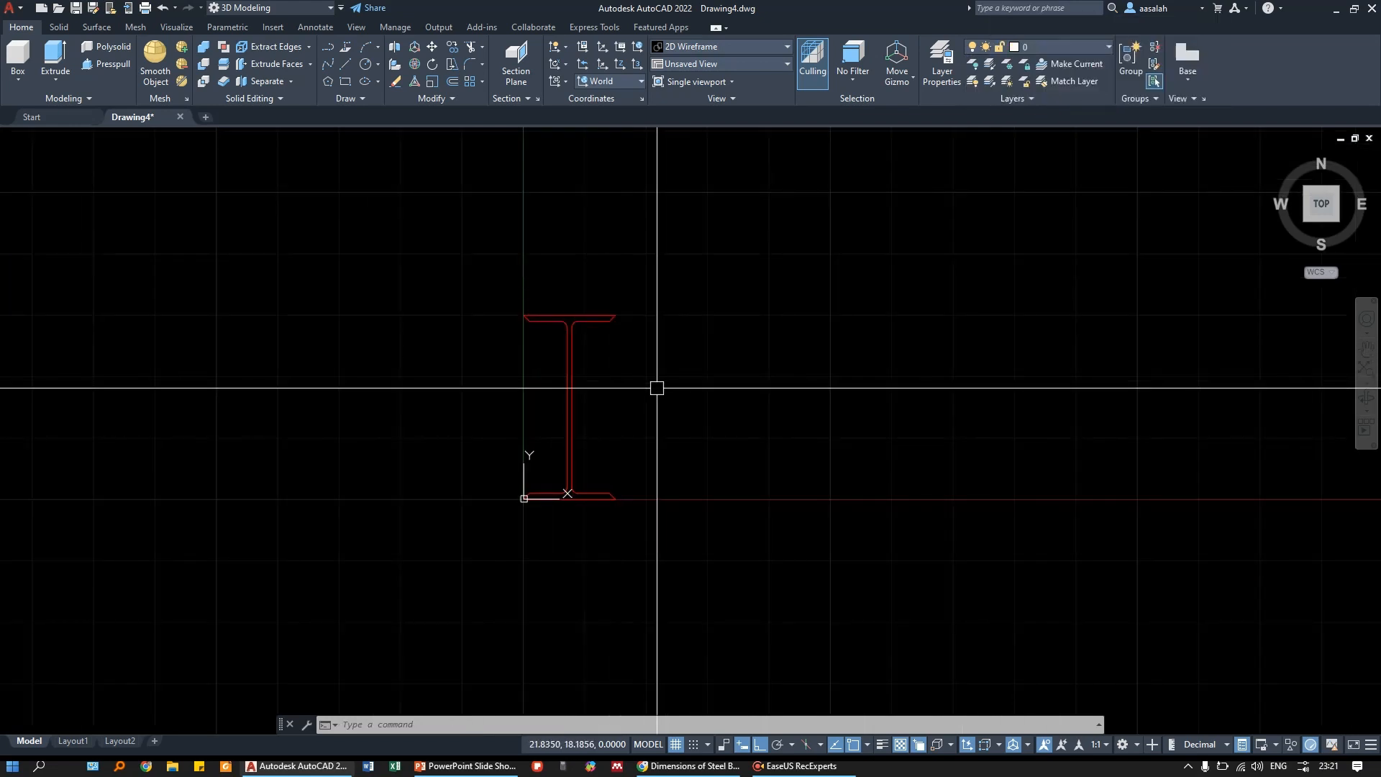
pyautogui.moveTo(634, 424); pyautogui.dragTo(558, 460, button='middle')
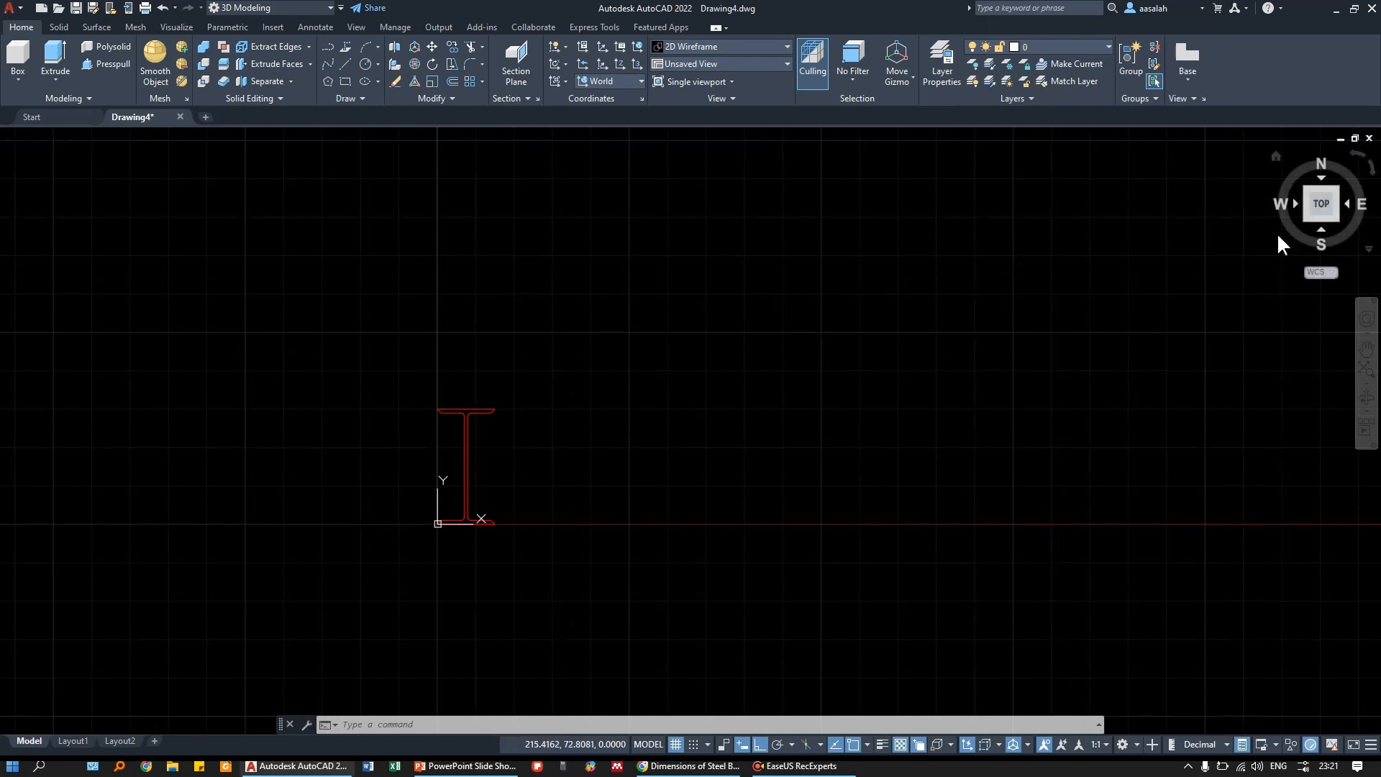
pyautogui.scroll(-3, 447, 410)
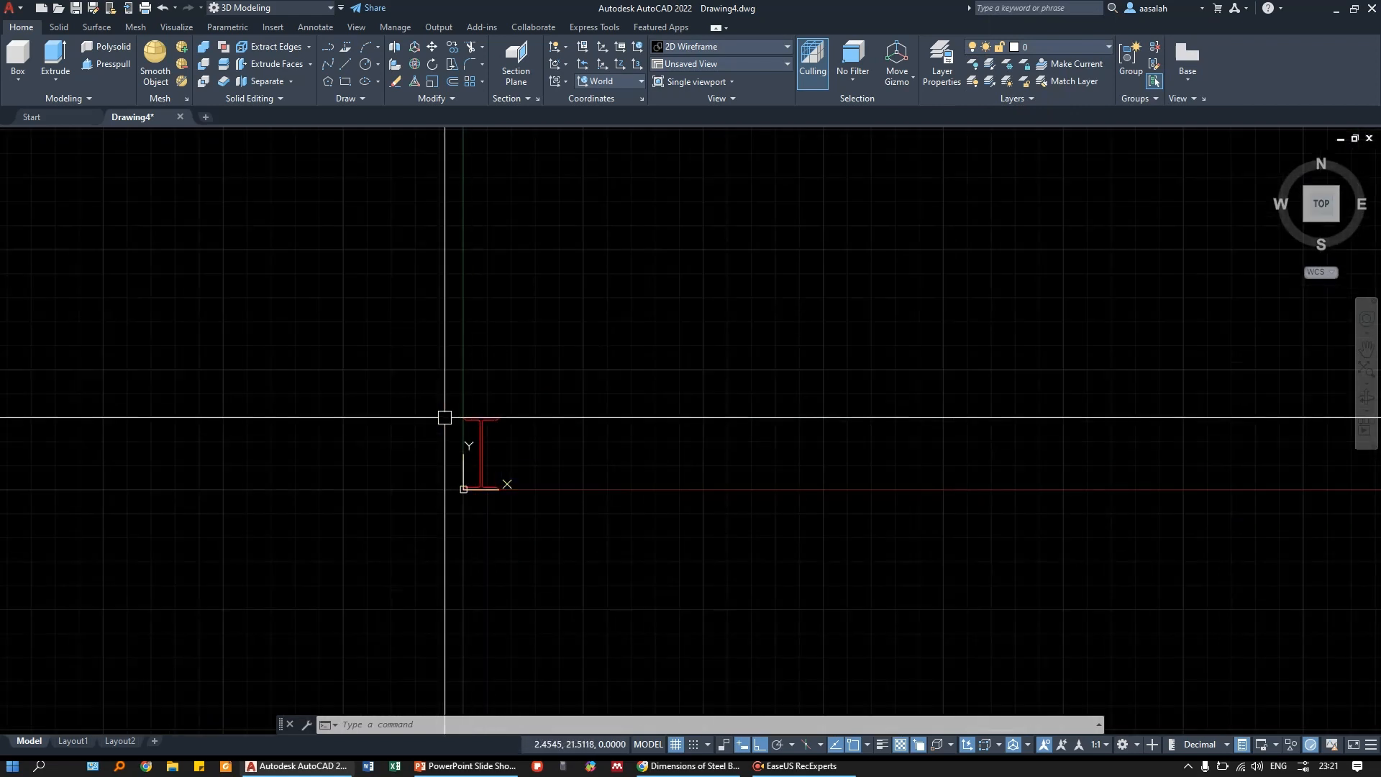
pyautogui.scroll(7, 504, 559)
pyautogui.click(348, 564)
pyautogui.click(644, 175)
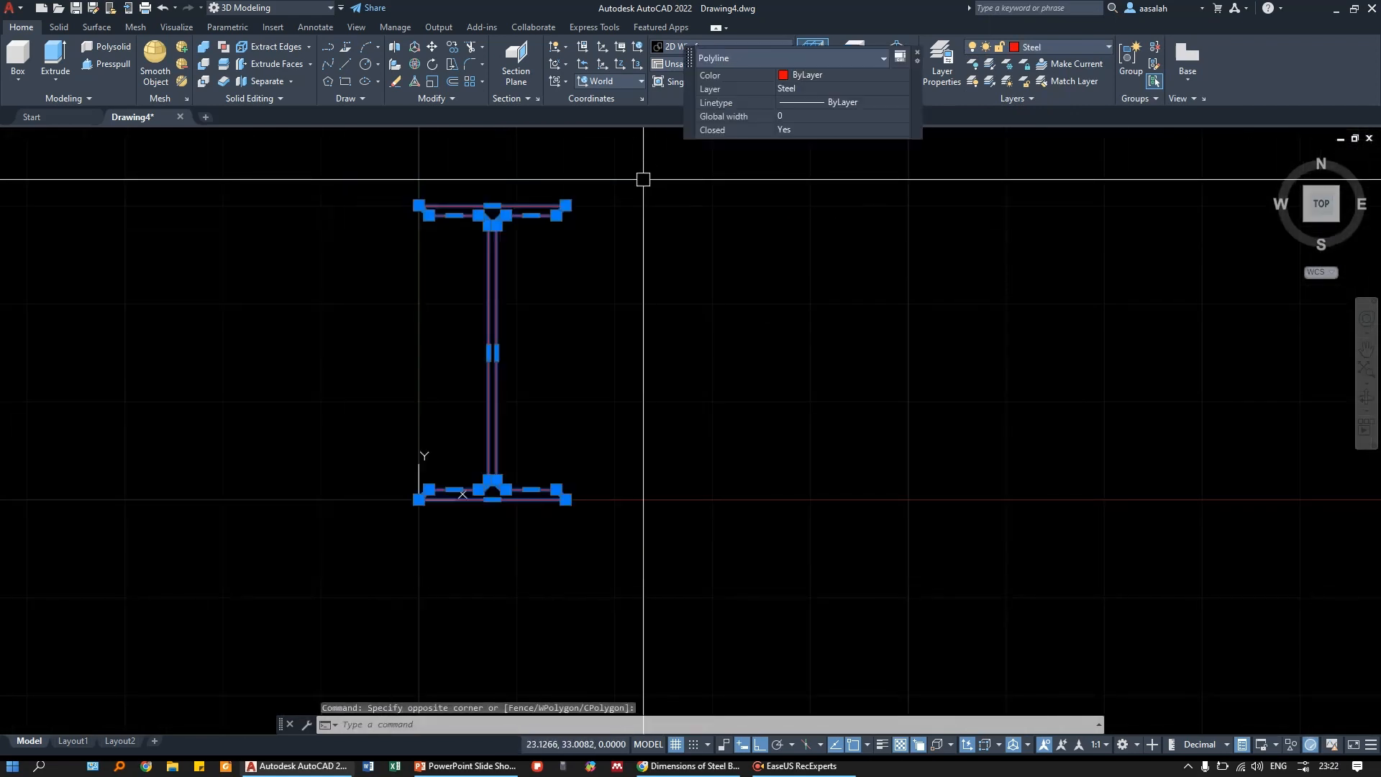
pyautogui.press('Escape')
pyautogui.press('Escape')
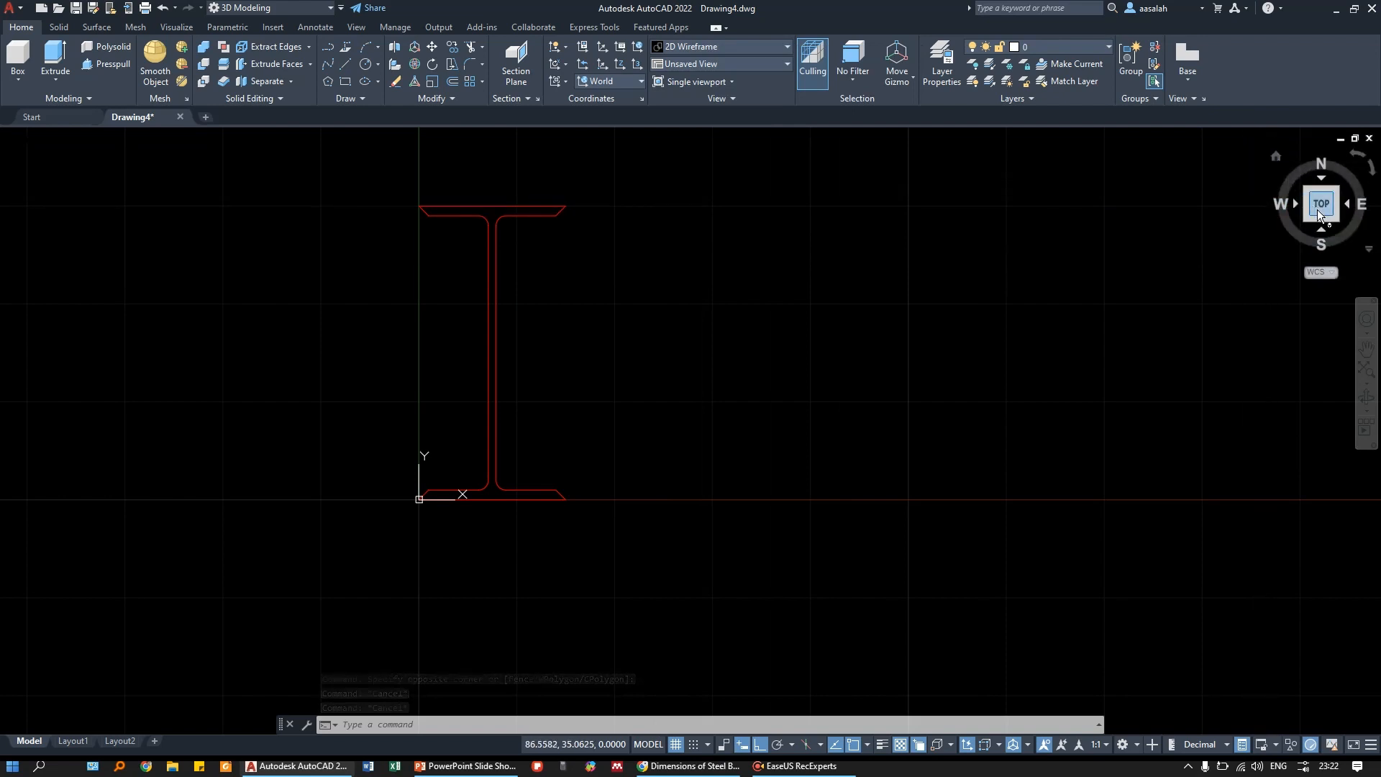
# - Switch from the top view to the isometric home view and frame the I-beam profile
pyautogui.click(1275, 156)
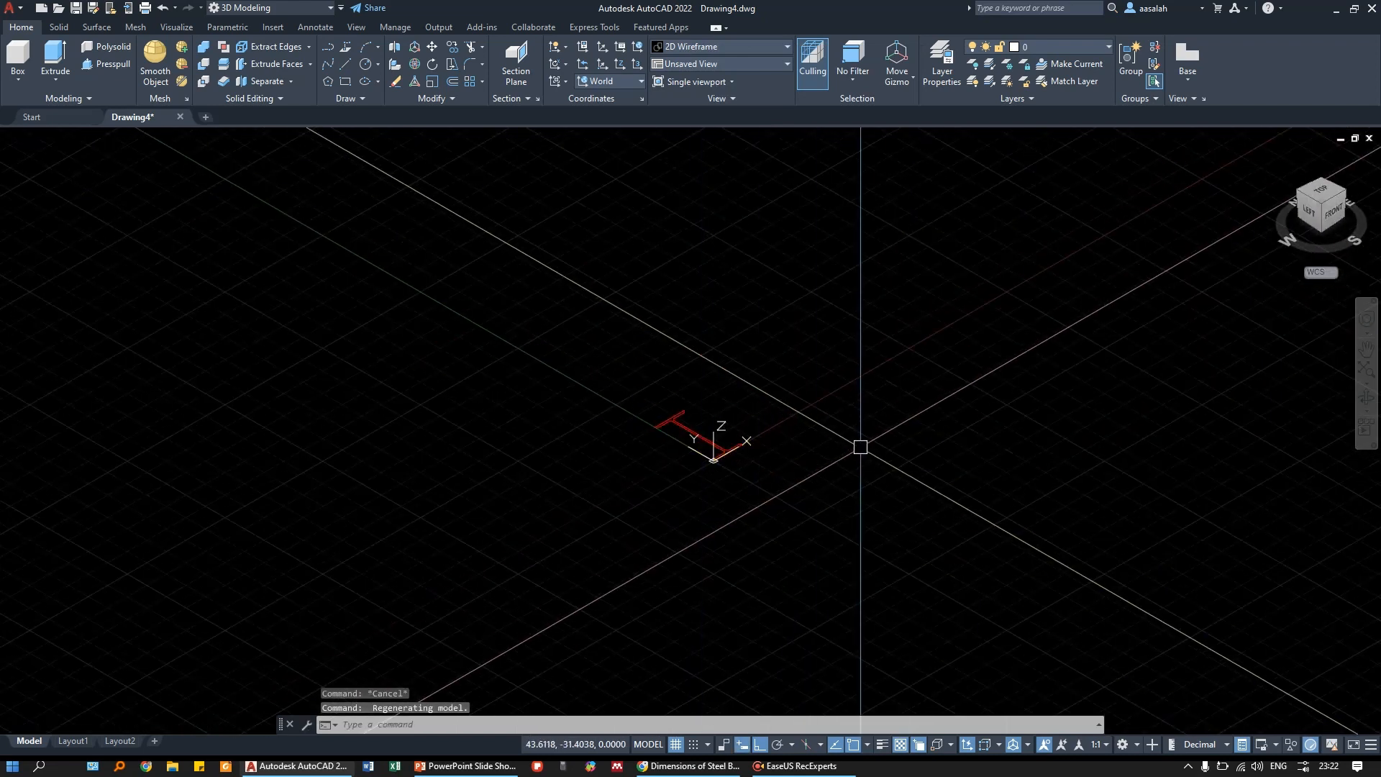
pyautogui.moveTo(860, 447); pyautogui.dragTo(759, 514, button='middle')
pyautogui.scroll(2, 720, 532)
pyautogui.scroll(4, 552, 521)
pyautogui.moveTo(554, 499); pyautogui.dragTo(614, 485, button='middle')
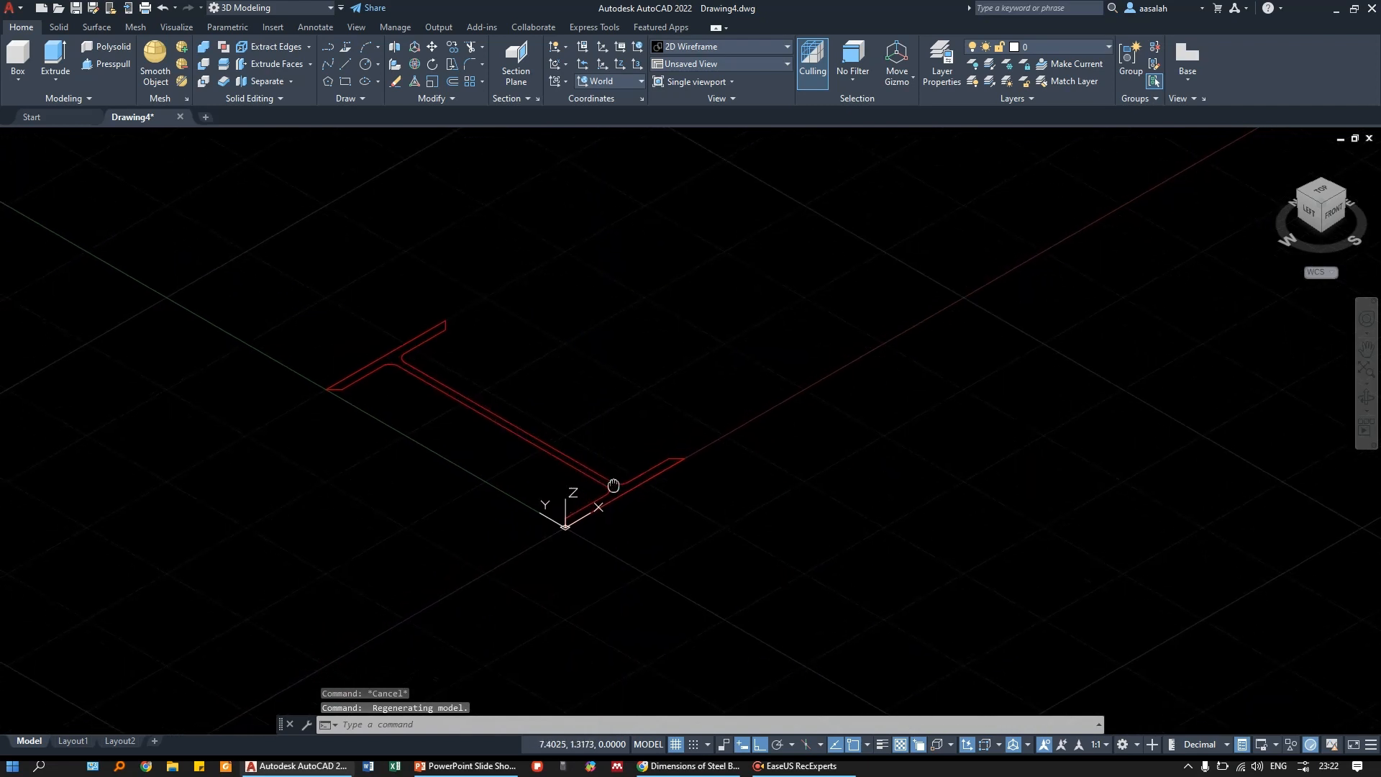
pyautogui.scroll(-2, 530, 435)
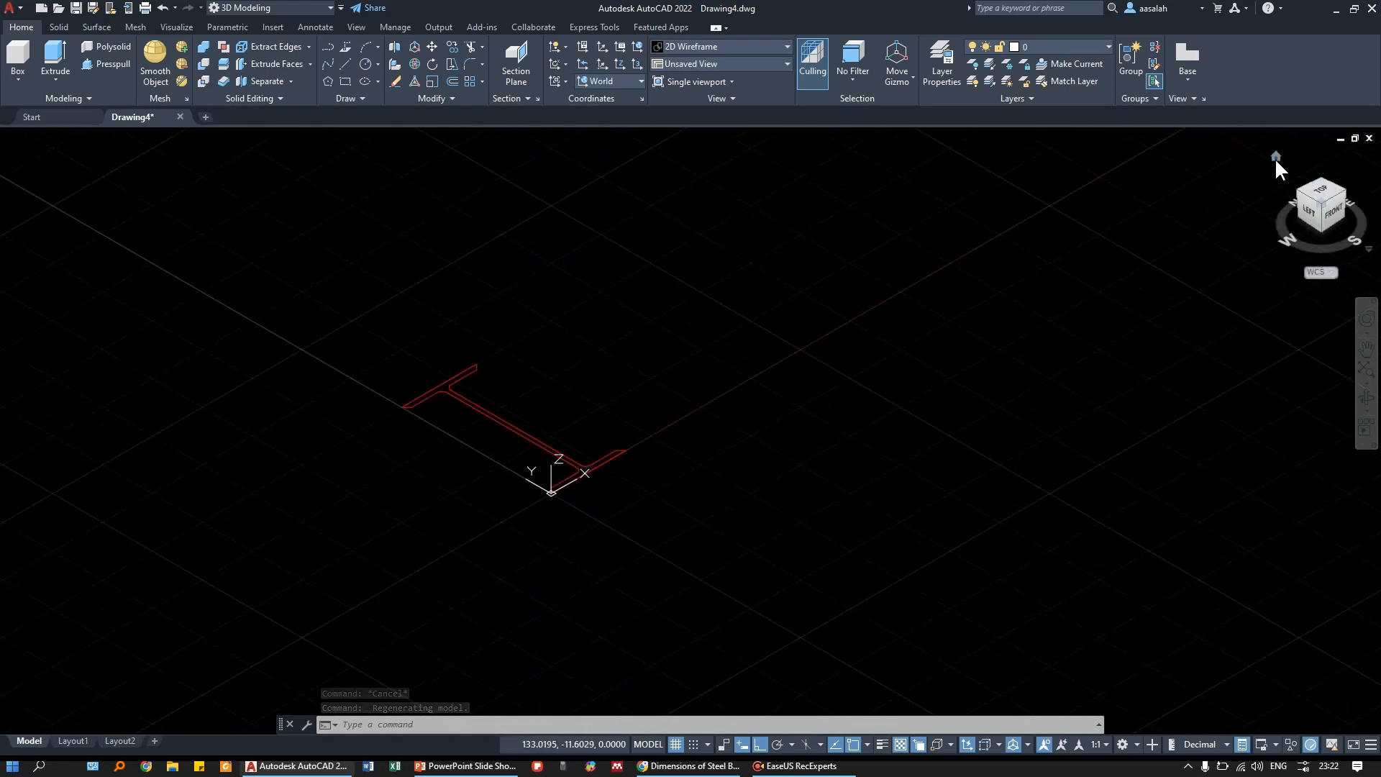
pyautogui.click(1276, 156)
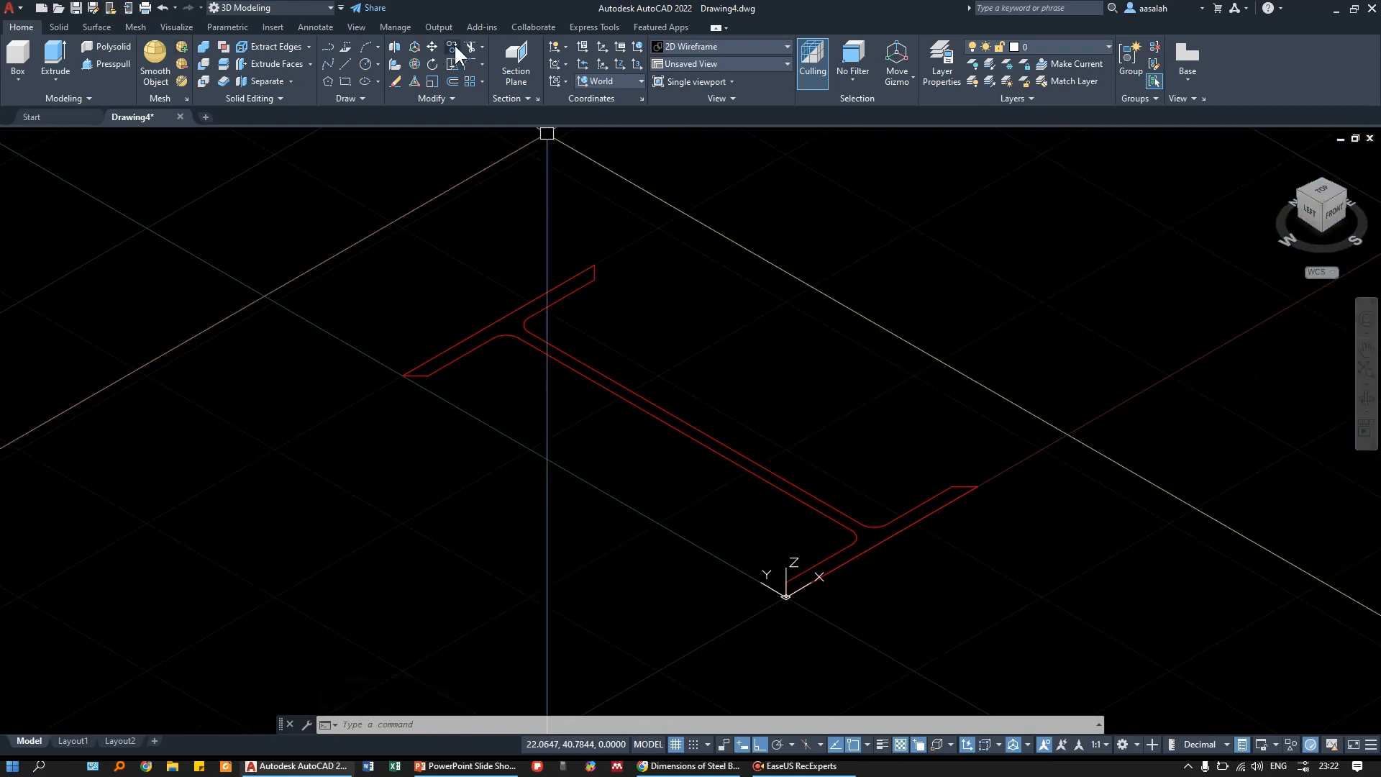
# - Turn the ViewCube display off and back on to show how it is toggled
pyautogui.click(362, 24)
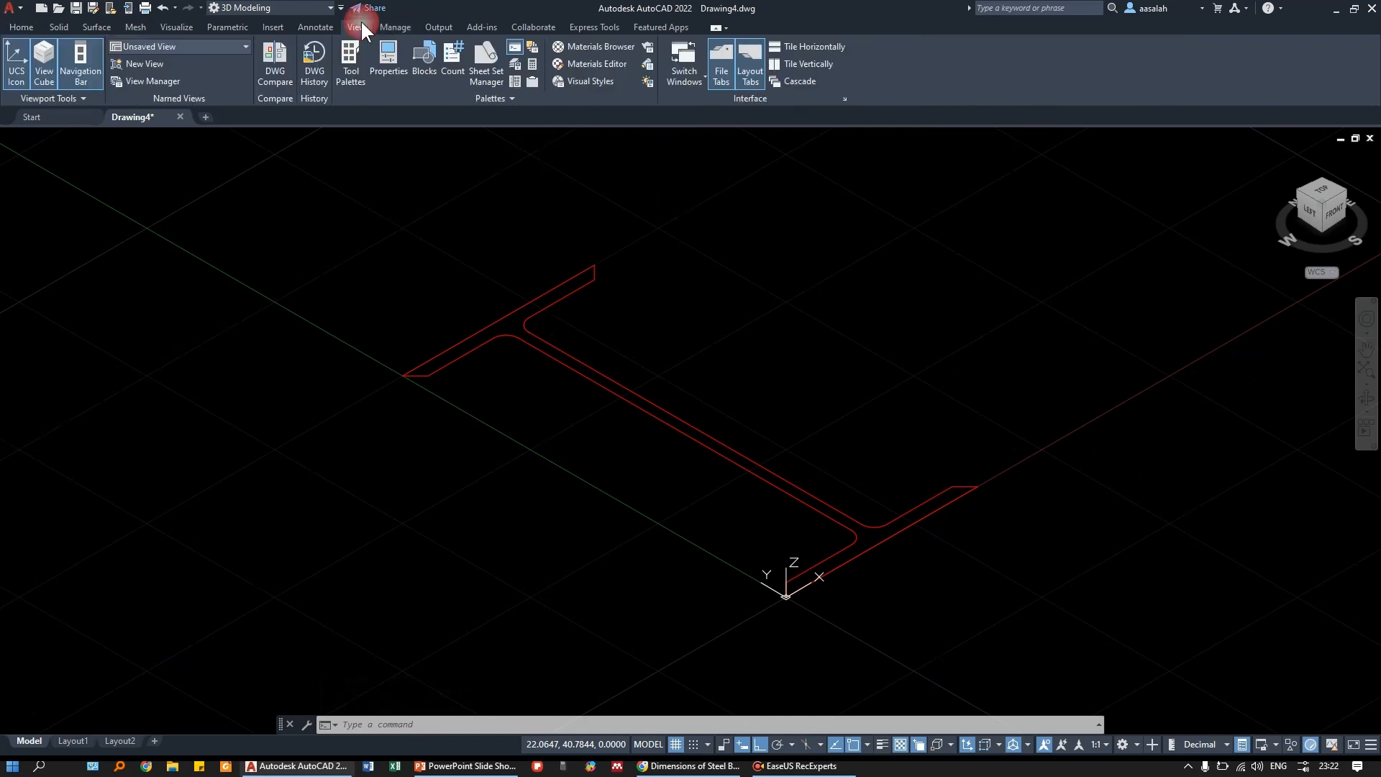
pyautogui.click(34, 75)
pyautogui.click(46, 67)
pyautogui.click(46, 62)
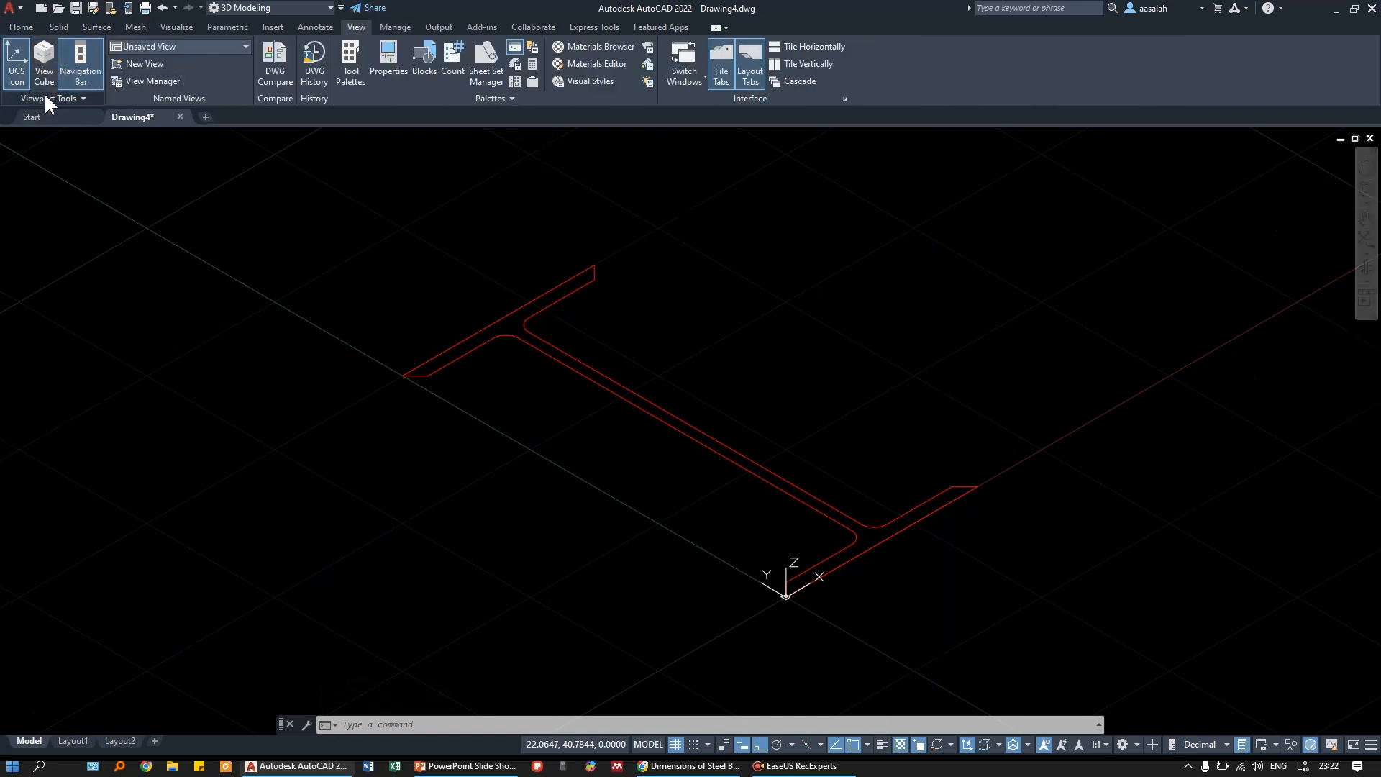
pyautogui.click(44, 63)
pyautogui.click(43, 66)
pyautogui.click(45, 71)
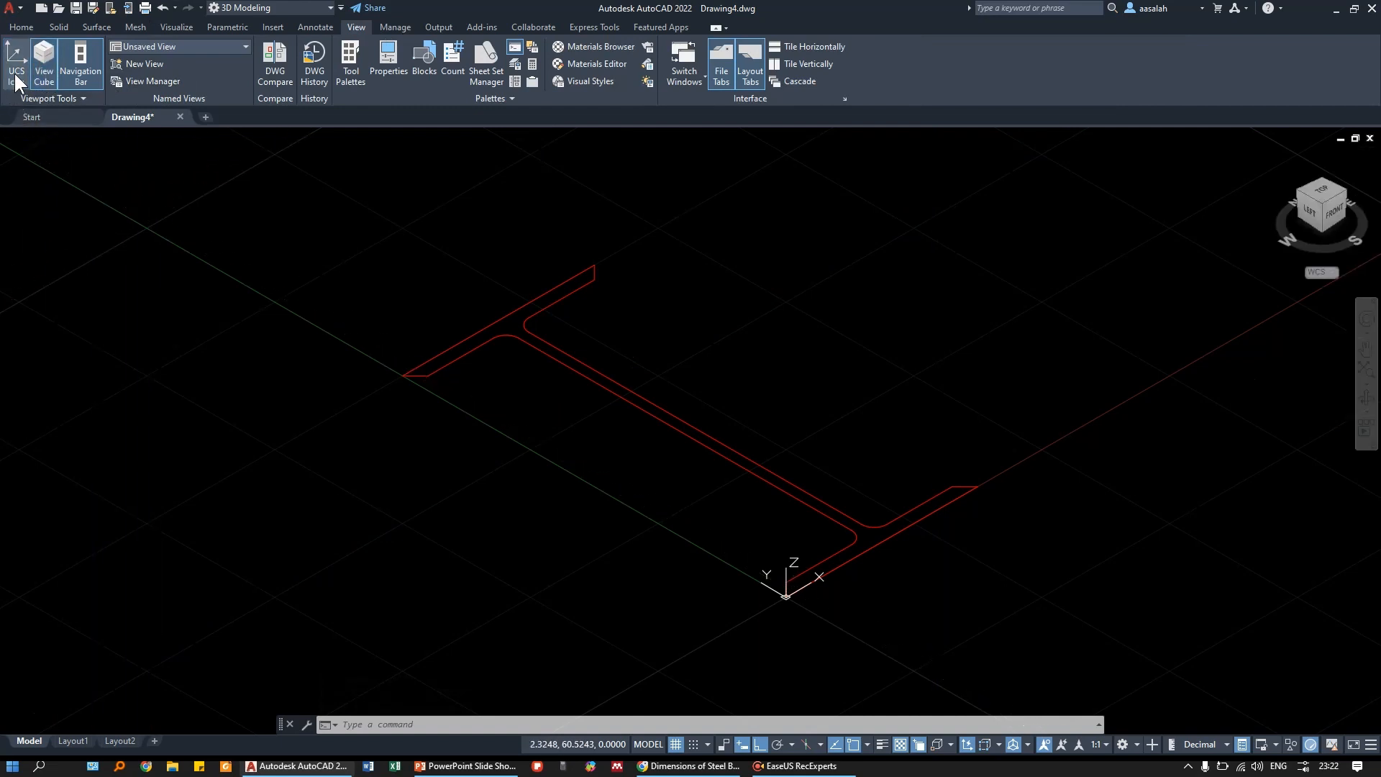
# - Turn the UCS icon at the origin off and back on
pyautogui.click(15, 71)
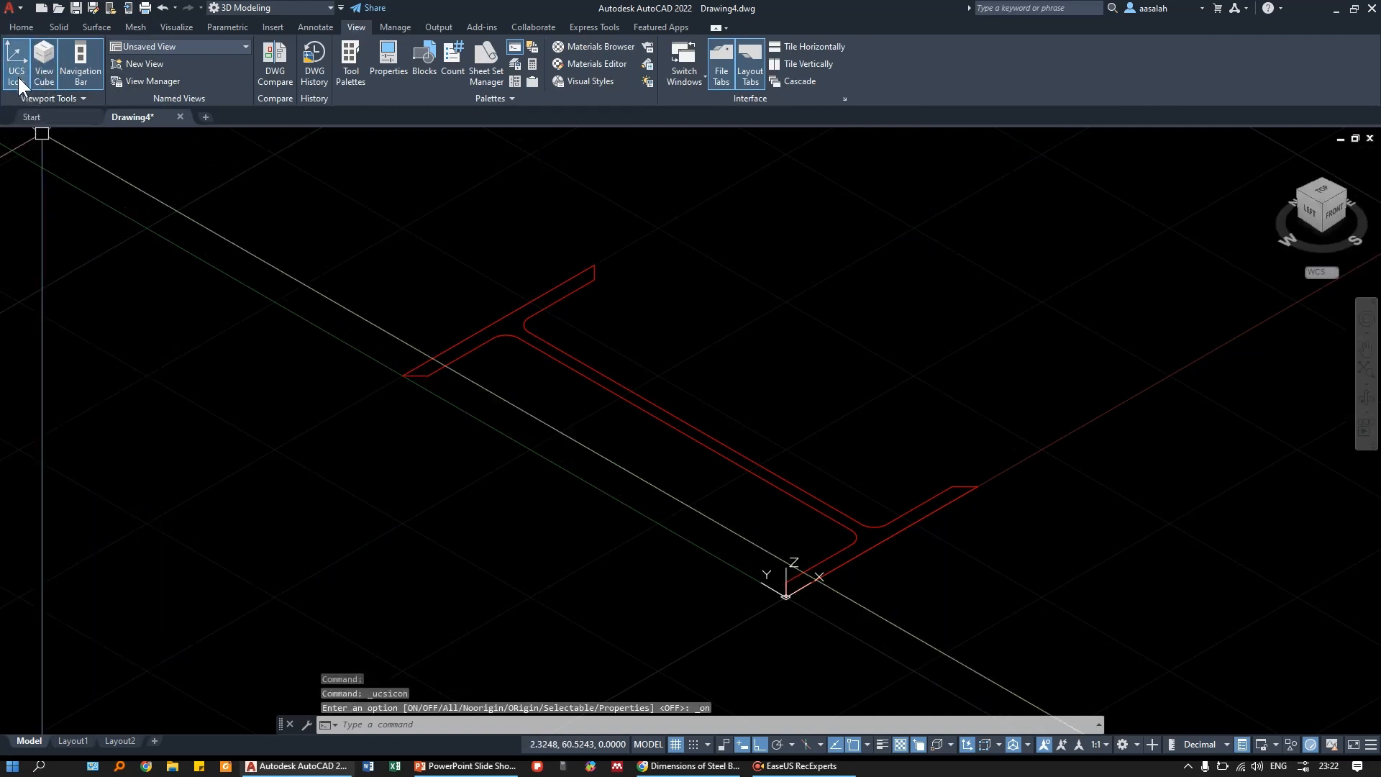
pyautogui.moveTo(841, 585); pyautogui.dragTo(811, 532, button='middle')
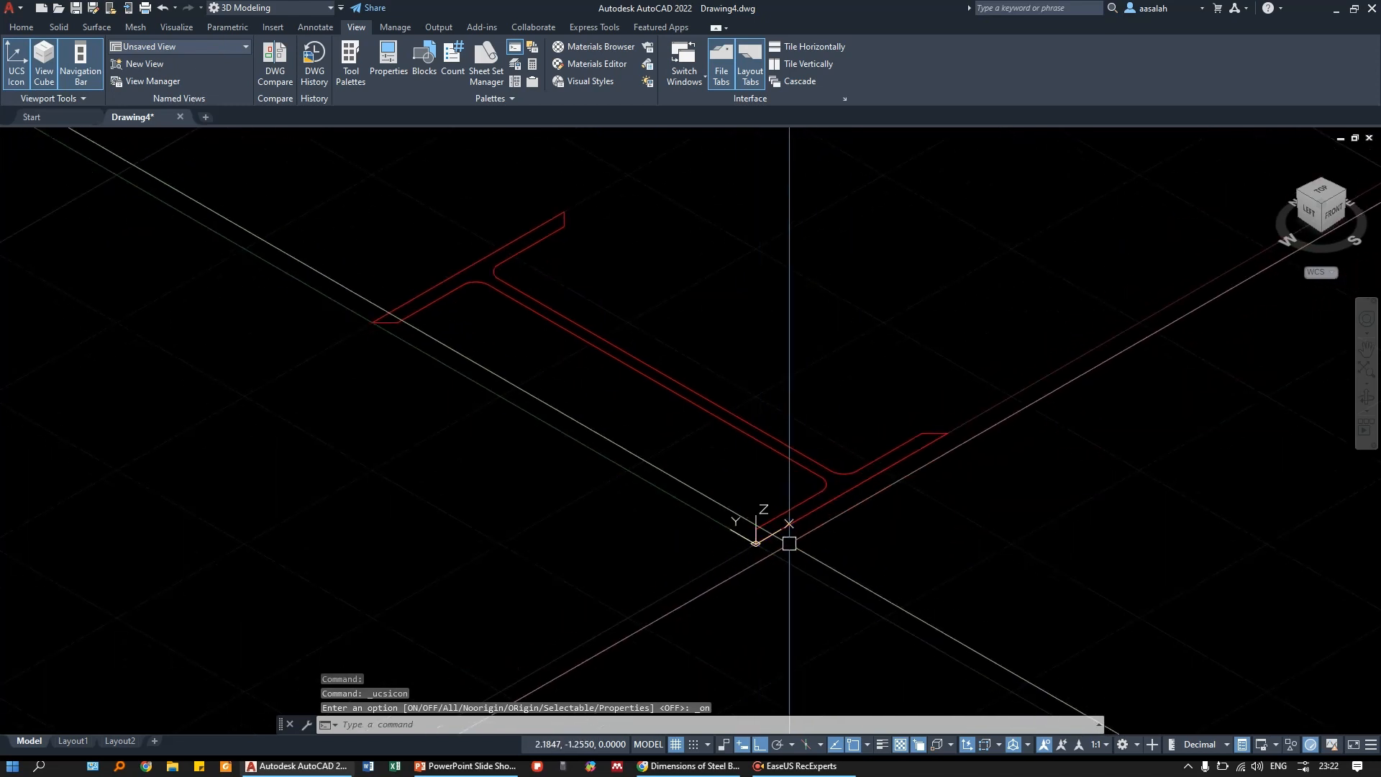
pyautogui.click(16, 72)
pyautogui.click(15, 72)
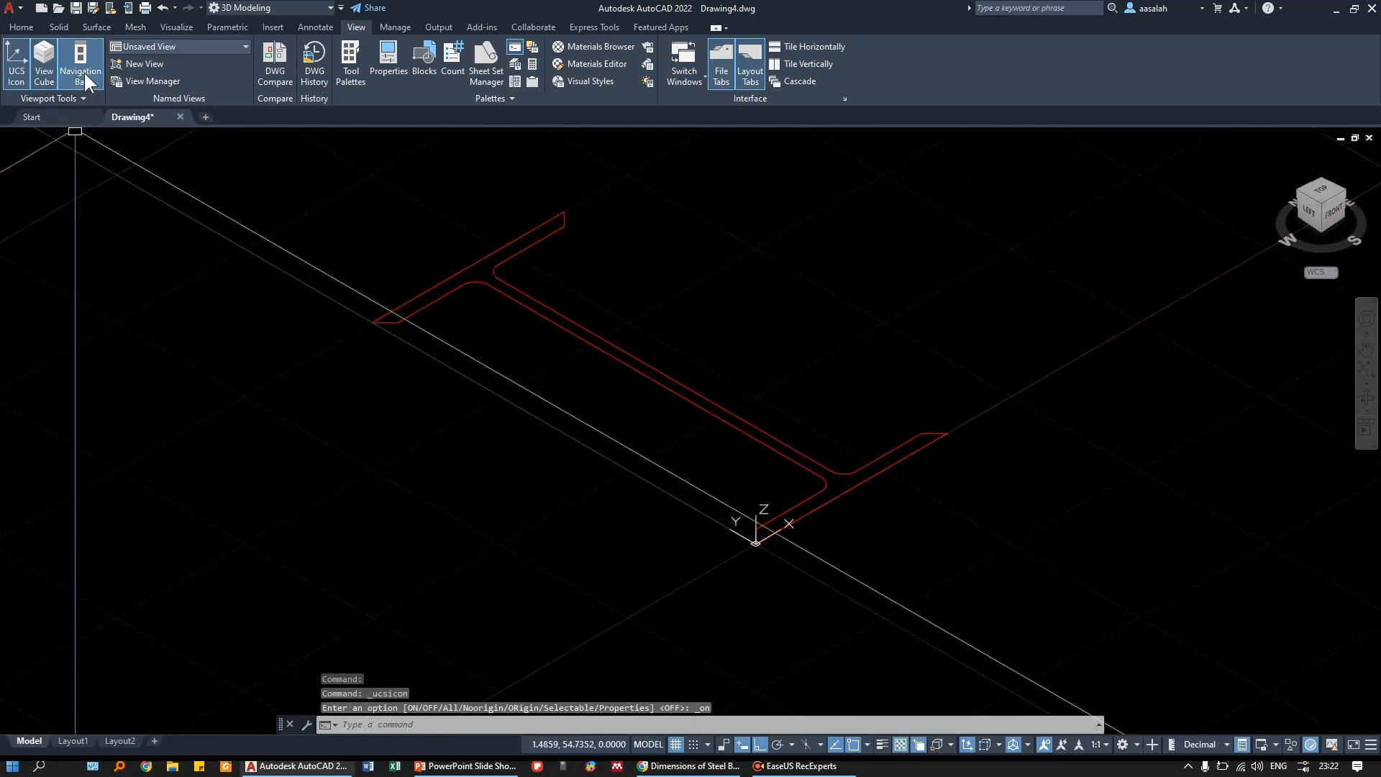
pyautogui.scroll(-5, 707, 451)
pyautogui.scroll(-2, 710, 449)
pyautogui.moveTo(710, 450); pyautogui.dragTo(561, 523, button='middle')
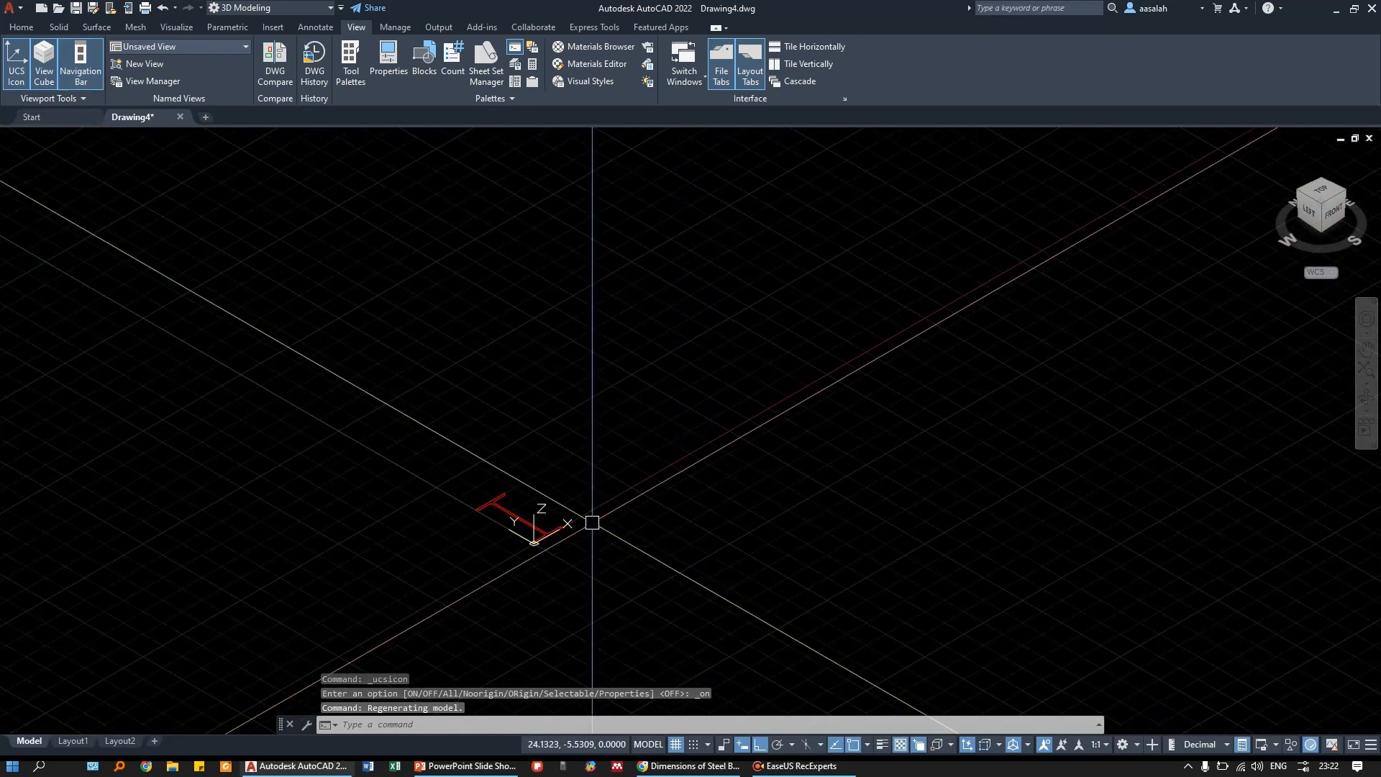
pyautogui.scroll(4, 569, 526)
pyautogui.scroll(2, 512, 474)
pyautogui.moveTo(529, 462); pyautogui.dragTo(527, 449, button='middle')
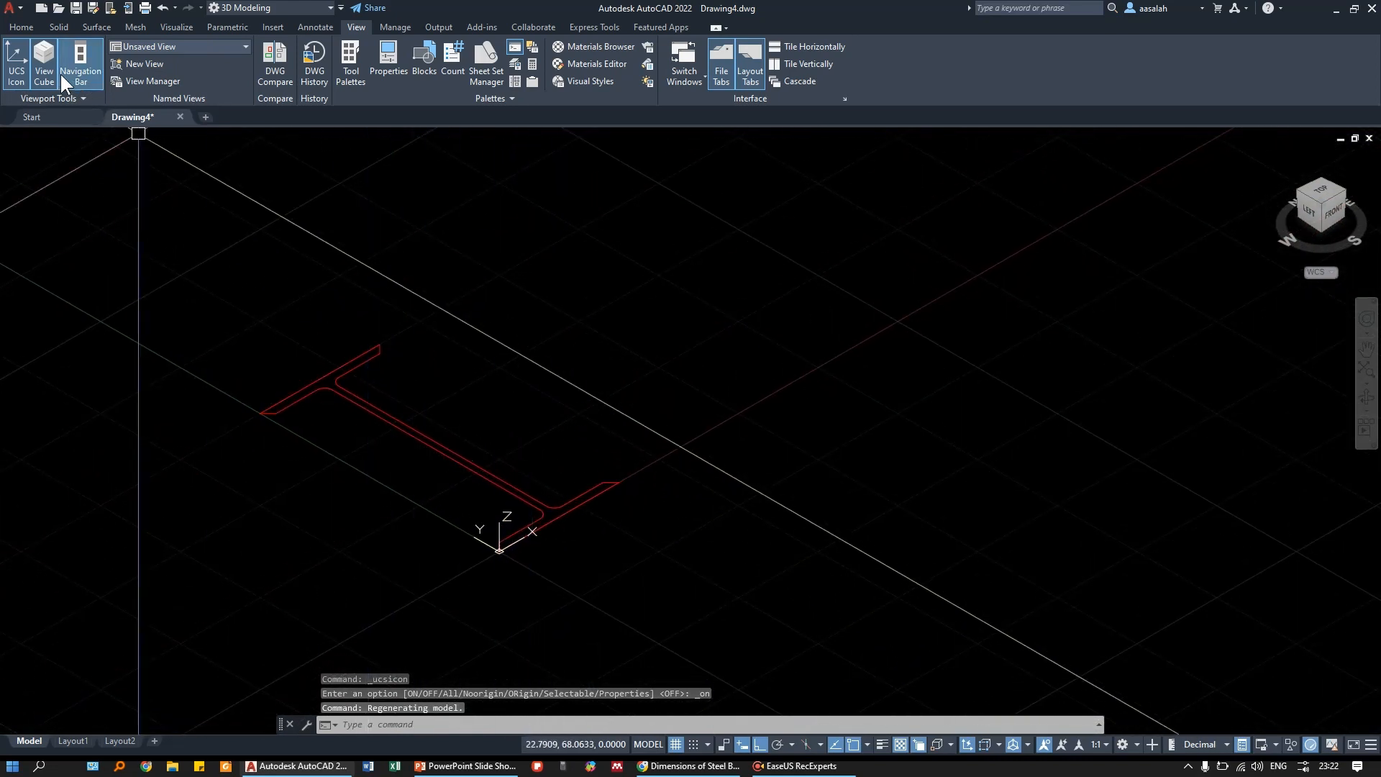
pyautogui.click(23, 27)
pyautogui.scroll(-2, 509, 478)
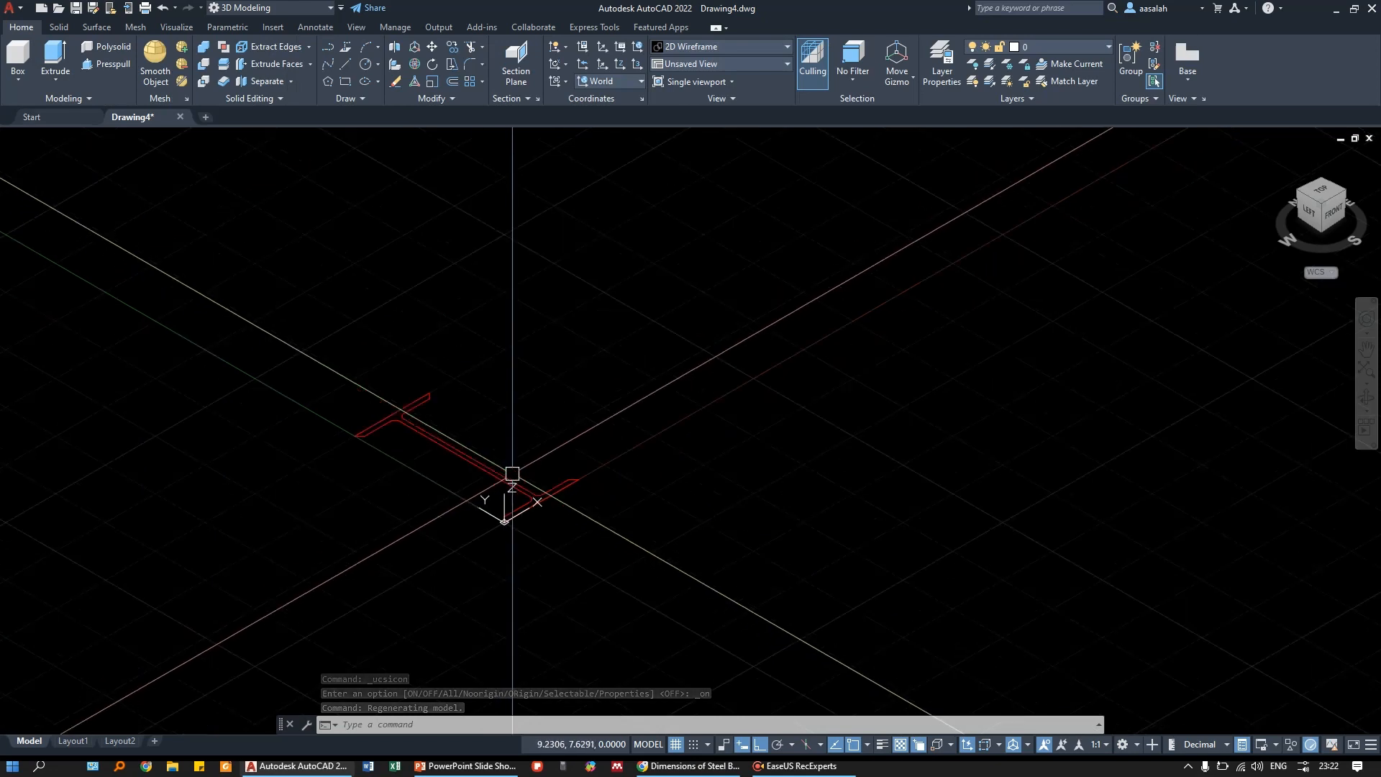
pyautogui.click(56, 79)
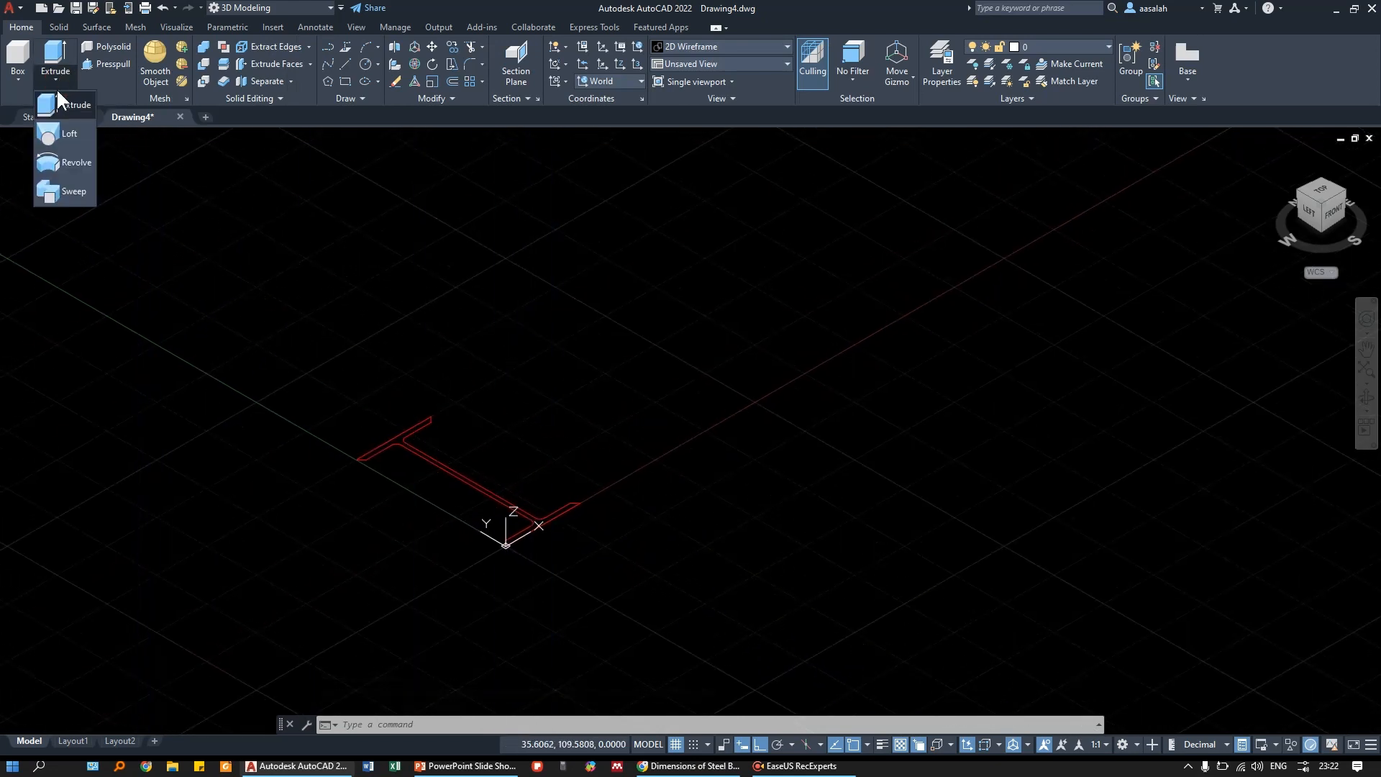
pyautogui.click(59, 52)
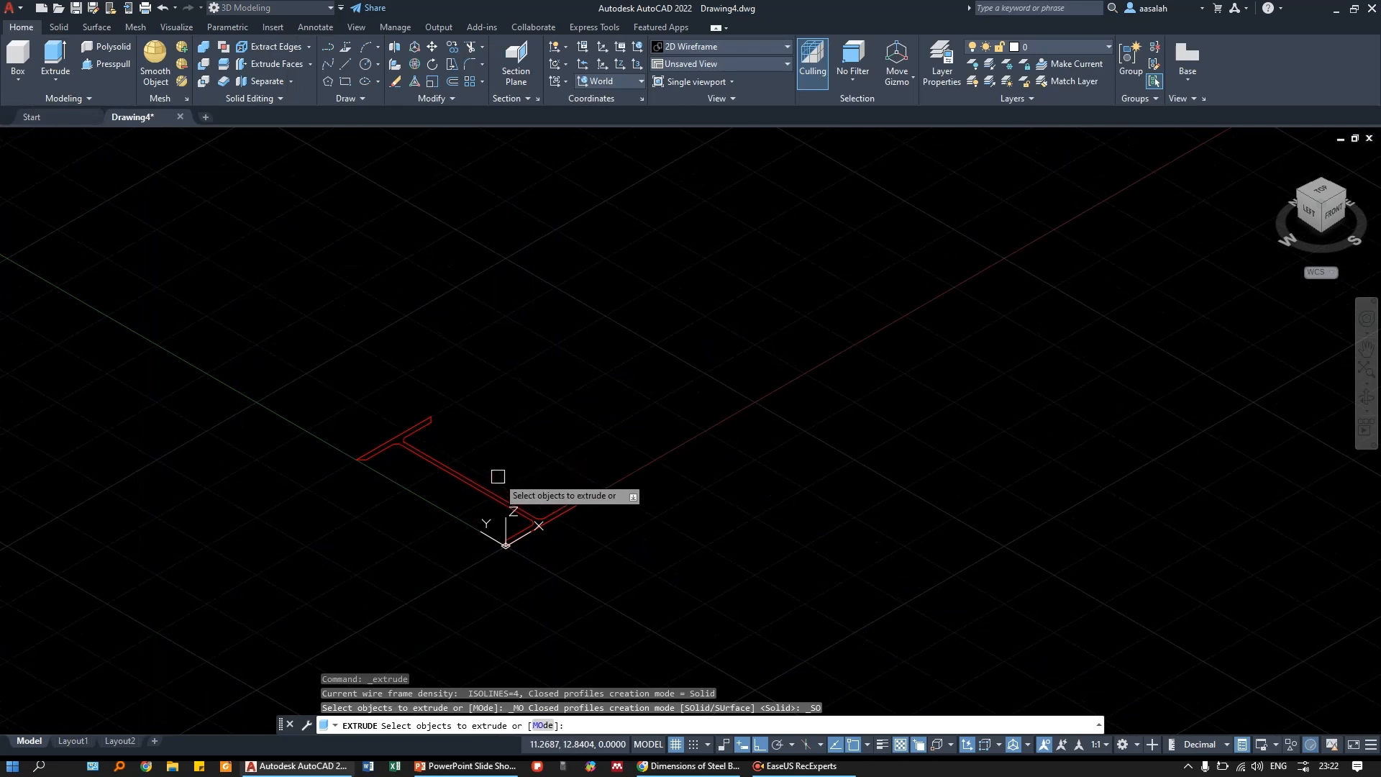
pyautogui.press('Escape')
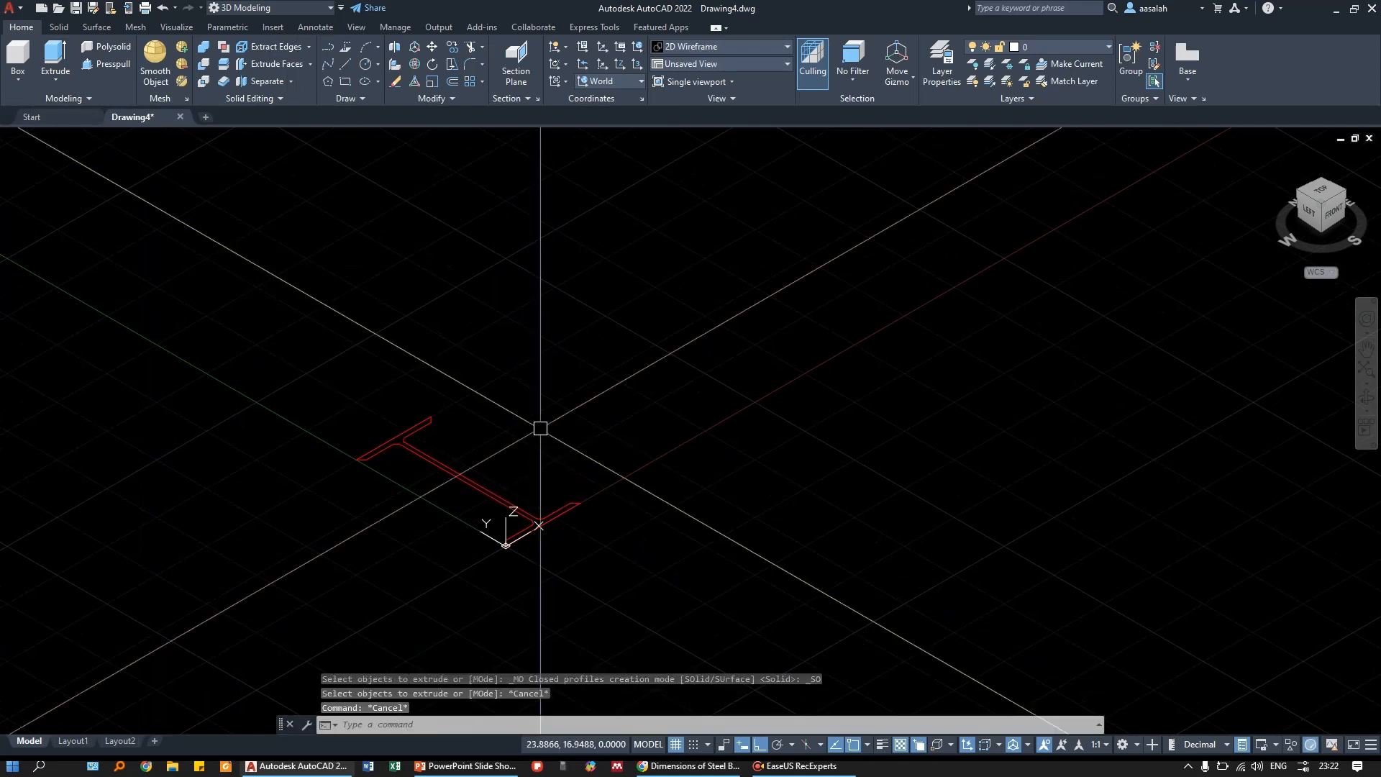
pyautogui.write('EX')
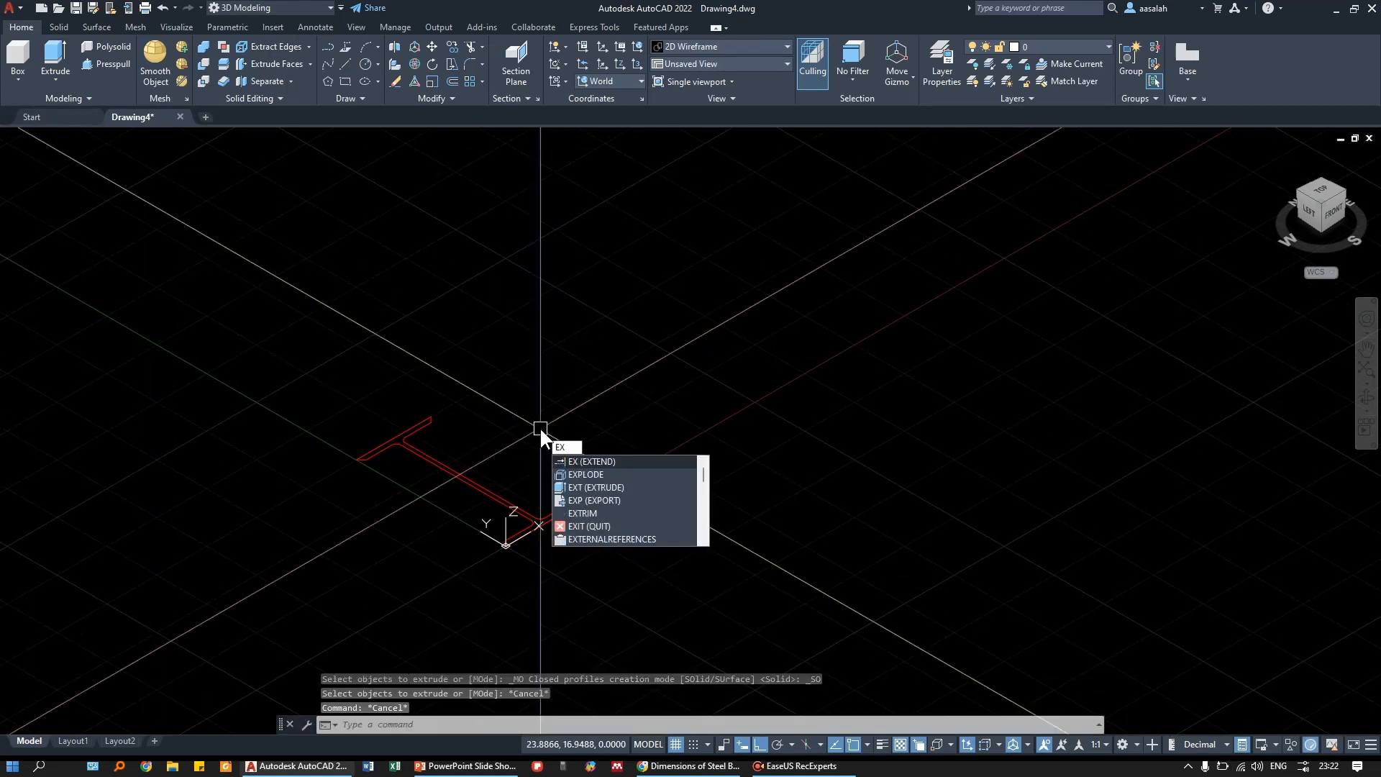
pyautogui.write('T')
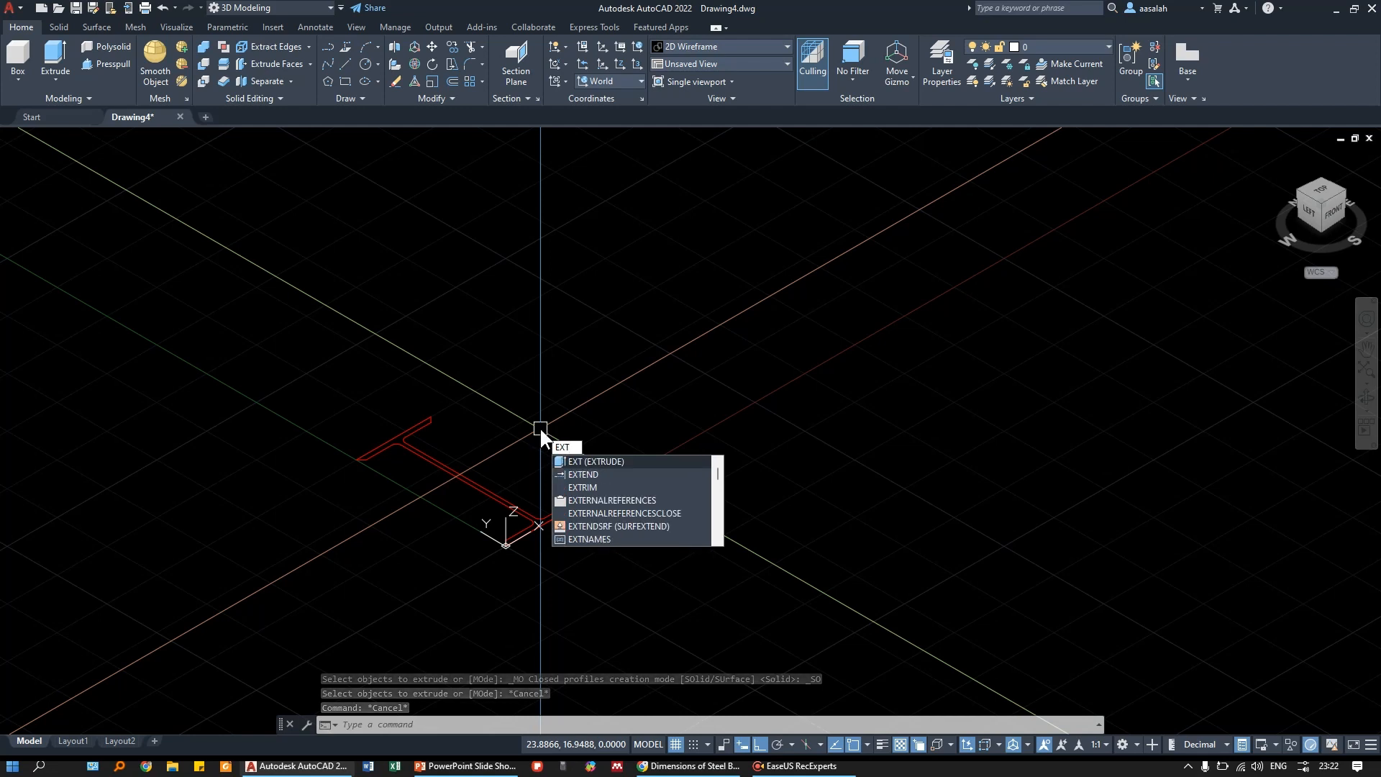
pyautogui.press('Escape')
pyautogui.press('Escape')
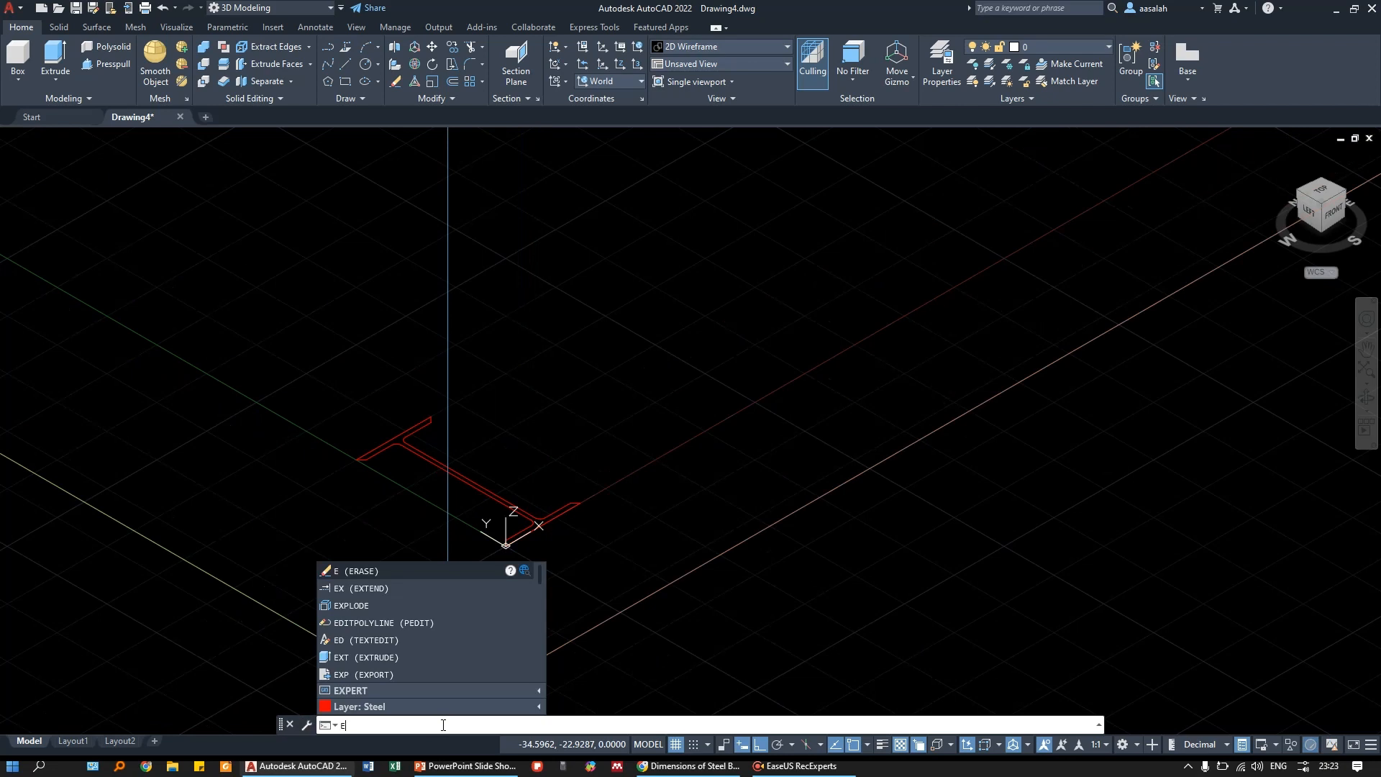
pyautogui.write('Extro')
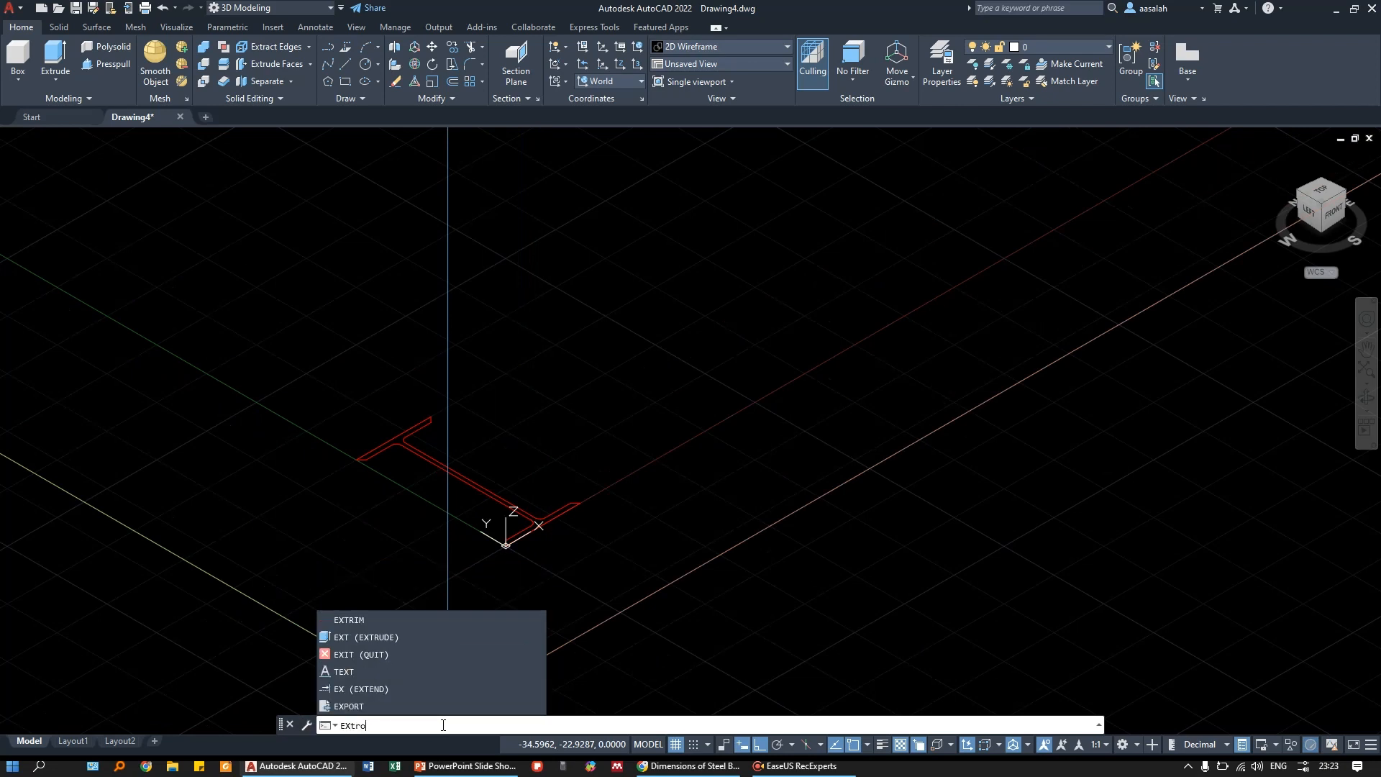
pyautogui.click(394, 637)
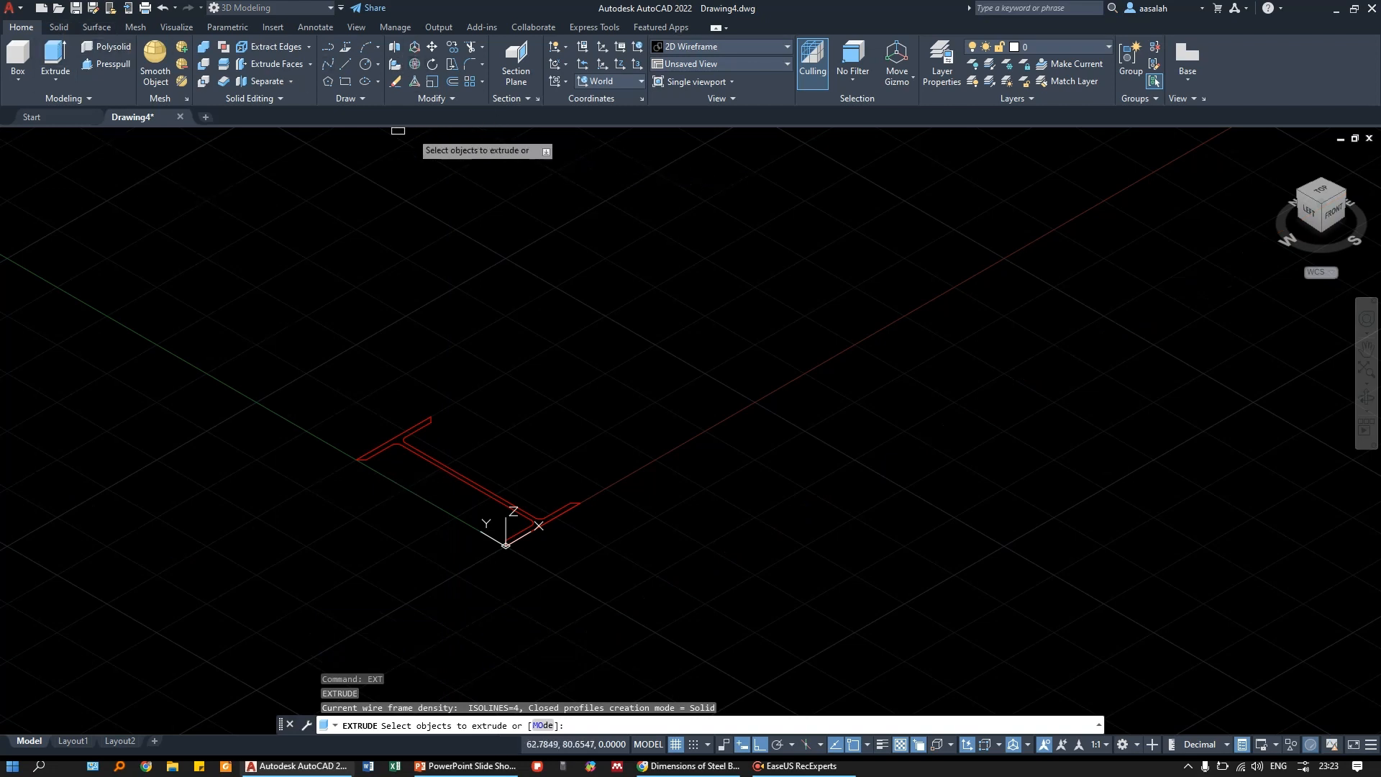
pyautogui.click(563, 509)
pyautogui.scroll(-5, 504, 497)
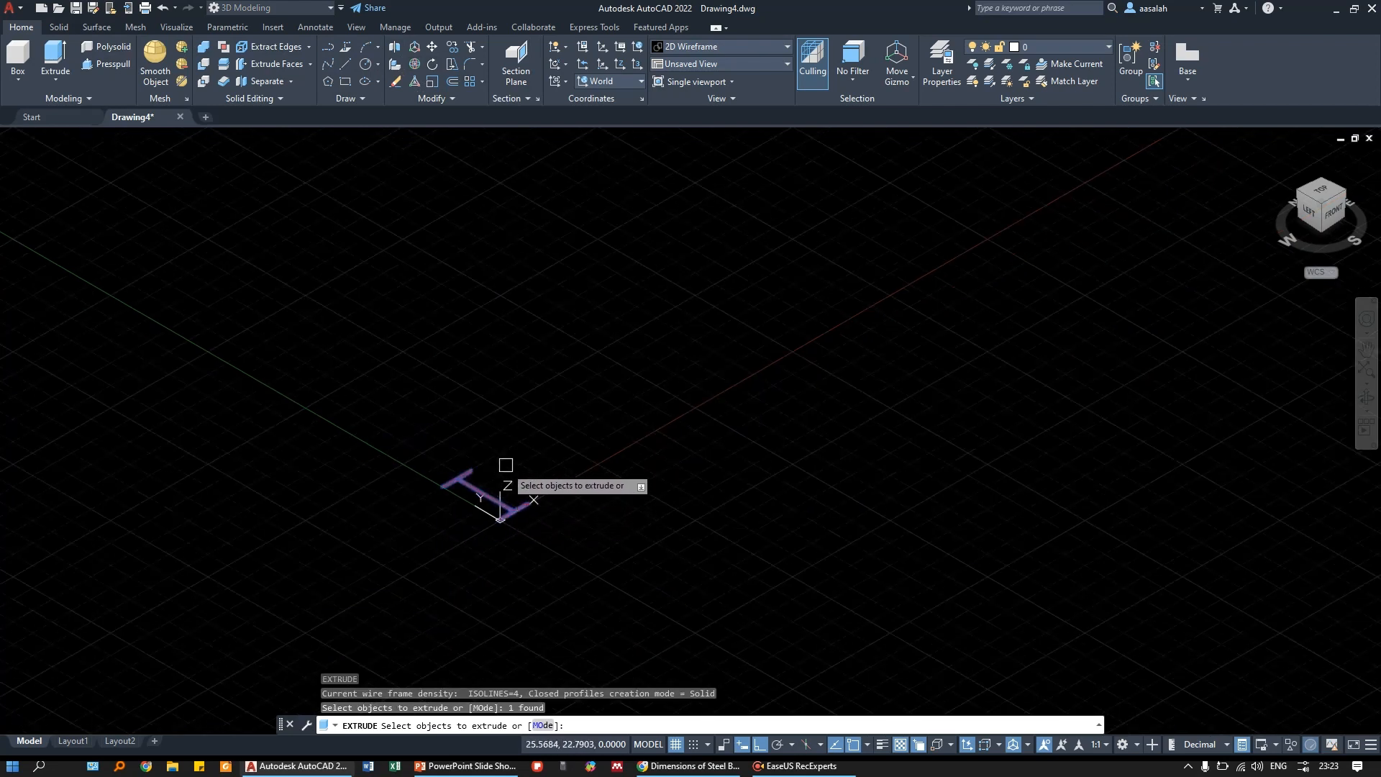
pyautogui.press('Escape')
pyautogui.press('Escape')
pyautogui.scroll(3, 507, 503)
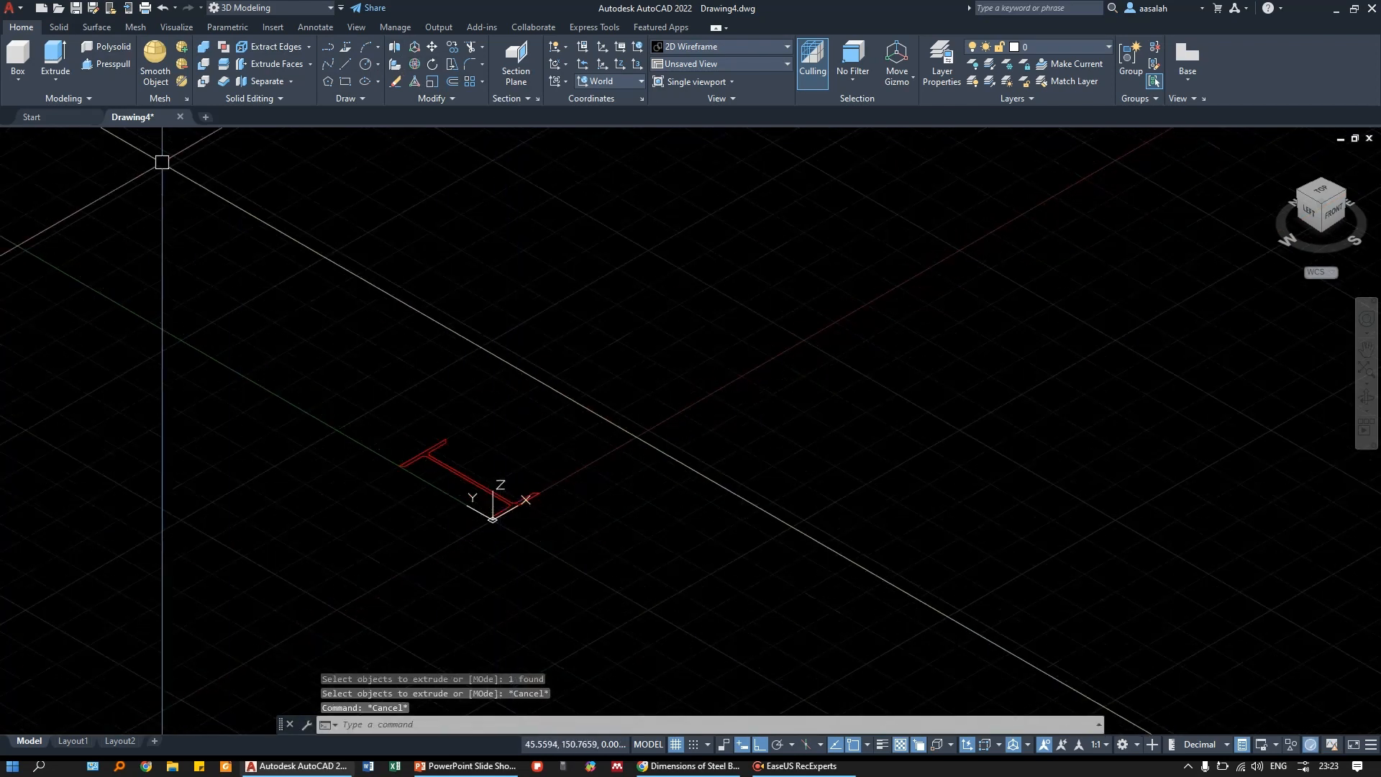
# - Extrude the closed I-beam profile 360 units downward from the origin as a solid
pyautogui.click(52, 52)
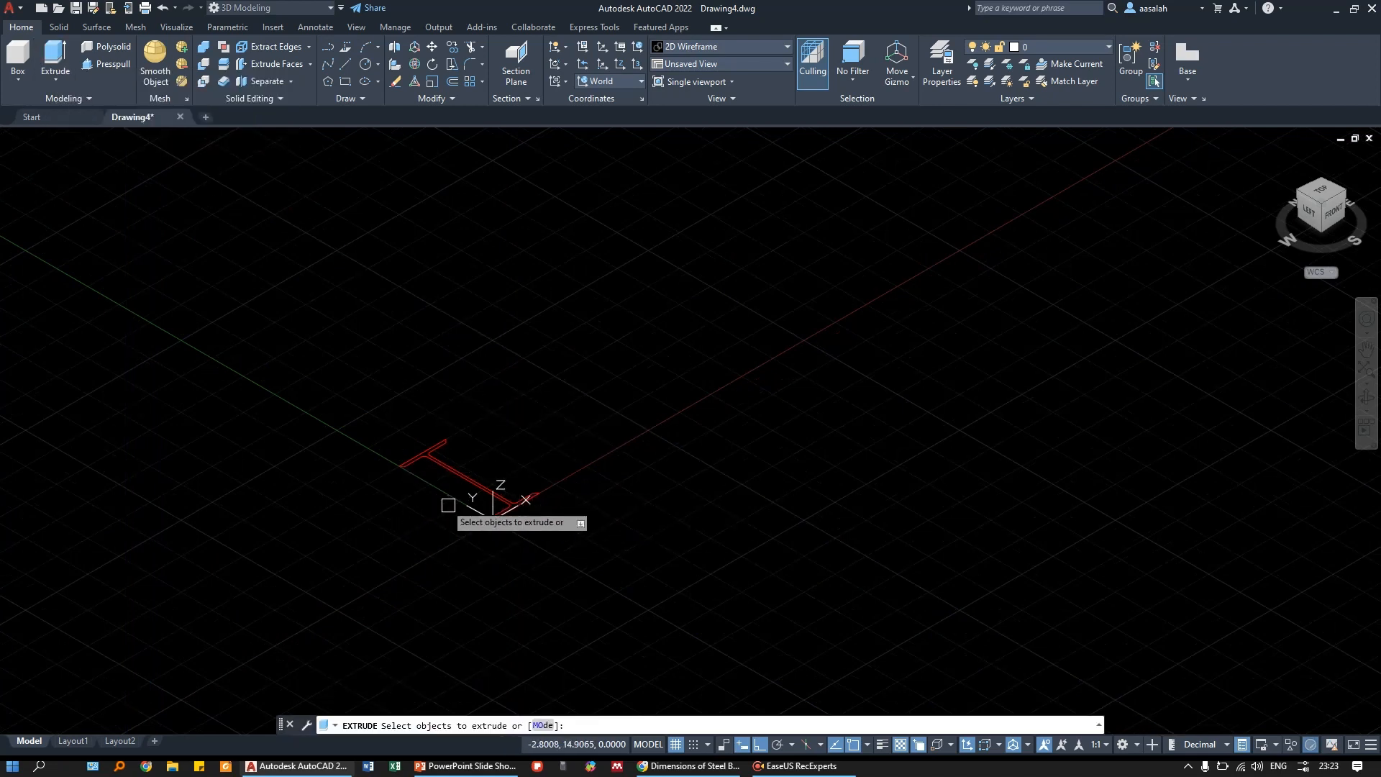
pyautogui.scroll(2, 548, 532)
pyautogui.scroll(2, 525, 480)
pyautogui.click(525, 477)
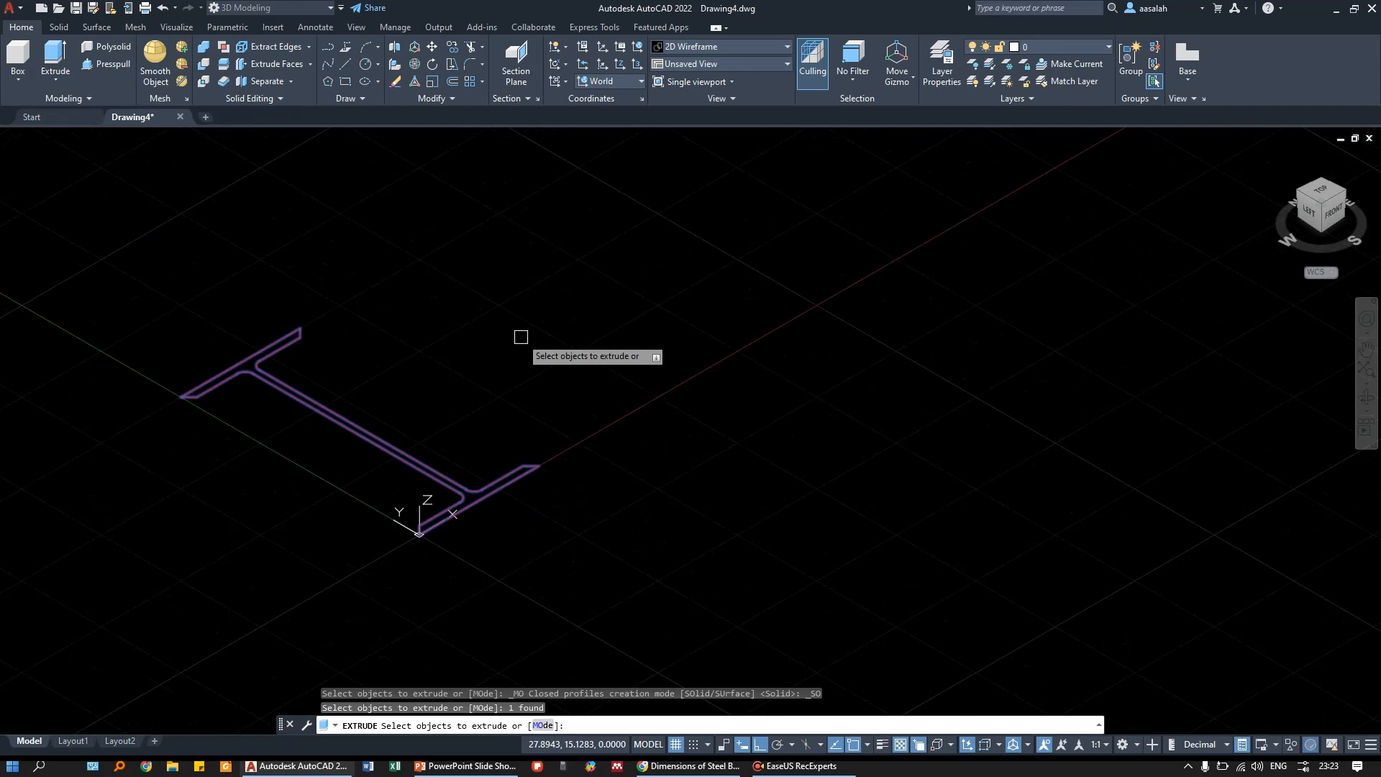
pyautogui.press('Return')
pyautogui.scroll(-8, 504, 400)
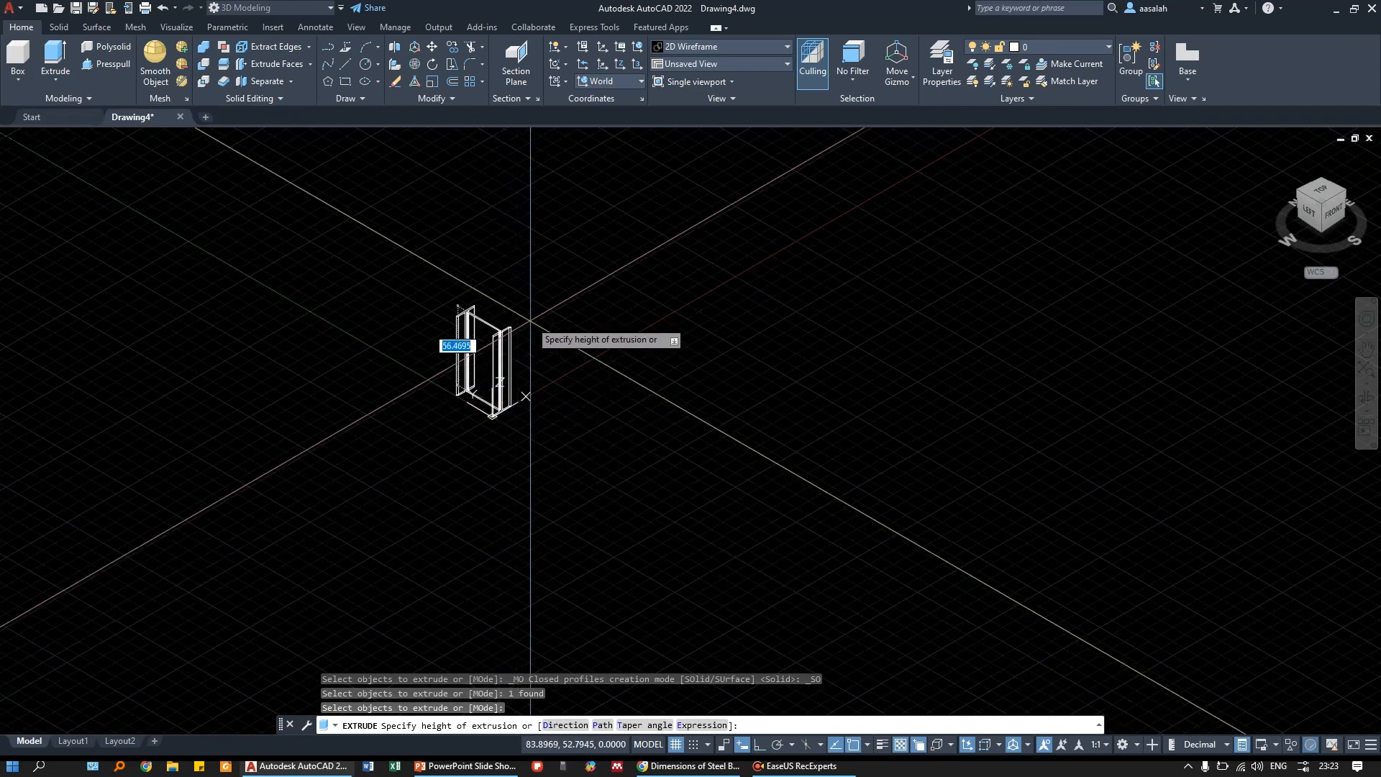
pyautogui.moveTo(494, 244); pyautogui.dragTo(527, 224, button='middle')
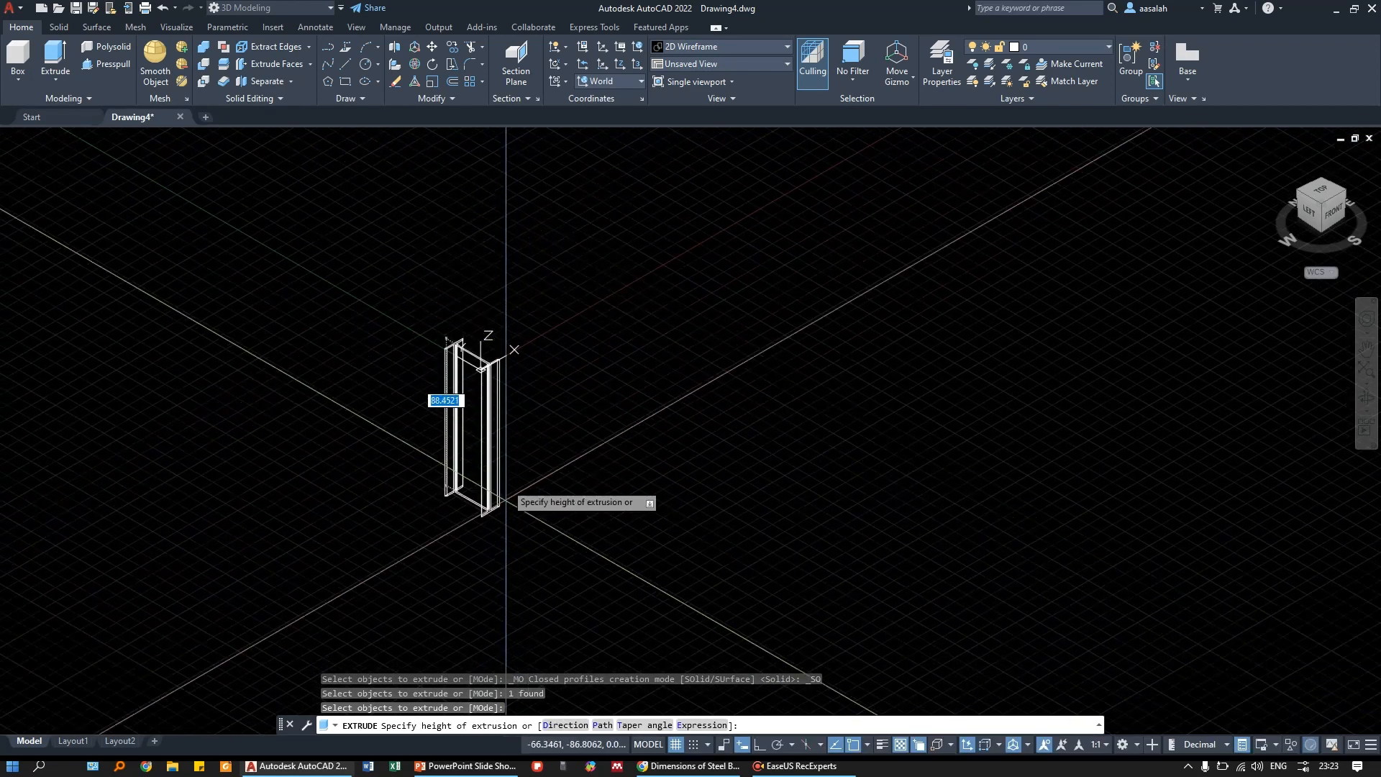
pyautogui.moveTo(529, 468); pyautogui.dragTo(505, 607, button='middle')
pyautogui.scroll(5, 546, 438)
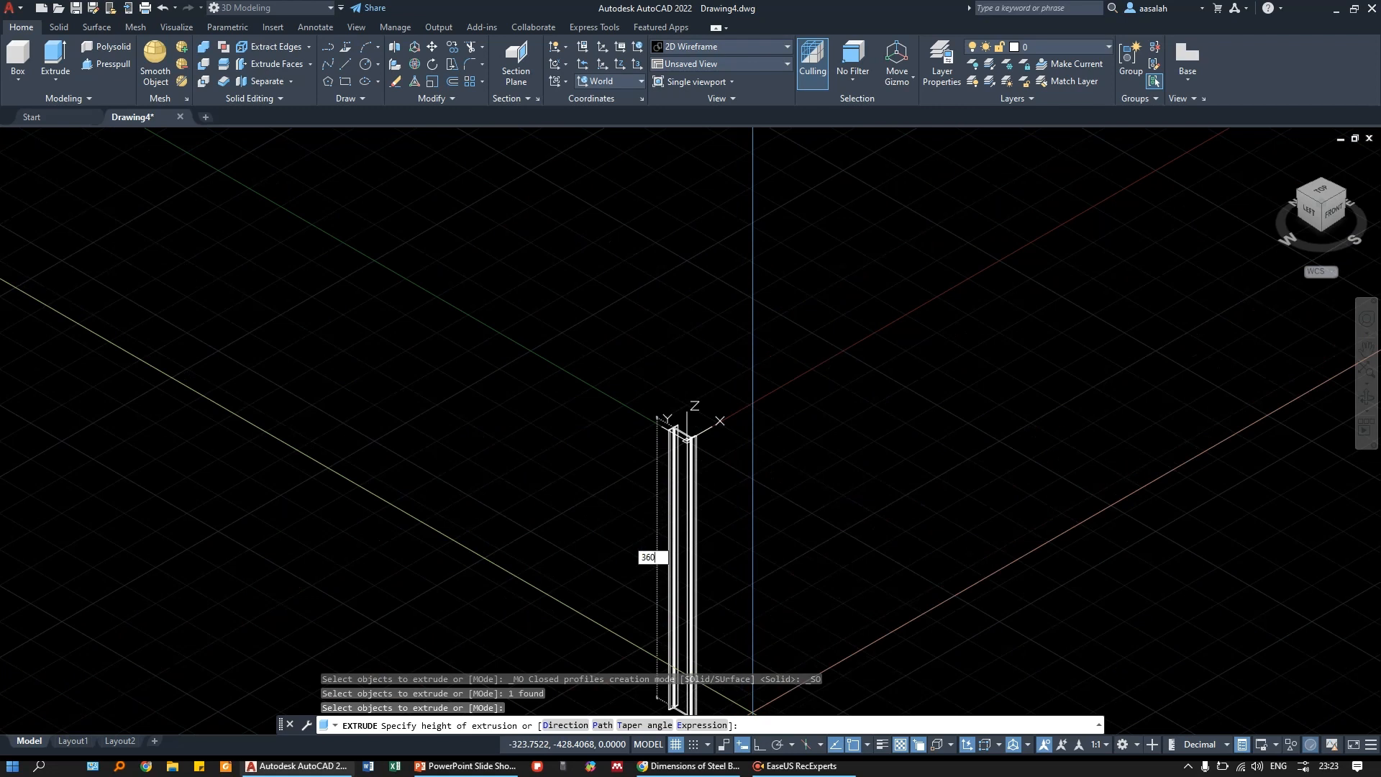
pyautogui.press('Return')
# - Check the height and layer properties of the extruded I-beam solid
pyautogui.moveTo(645, 446); pyautogui.dragTo(494, 421, button='middle')
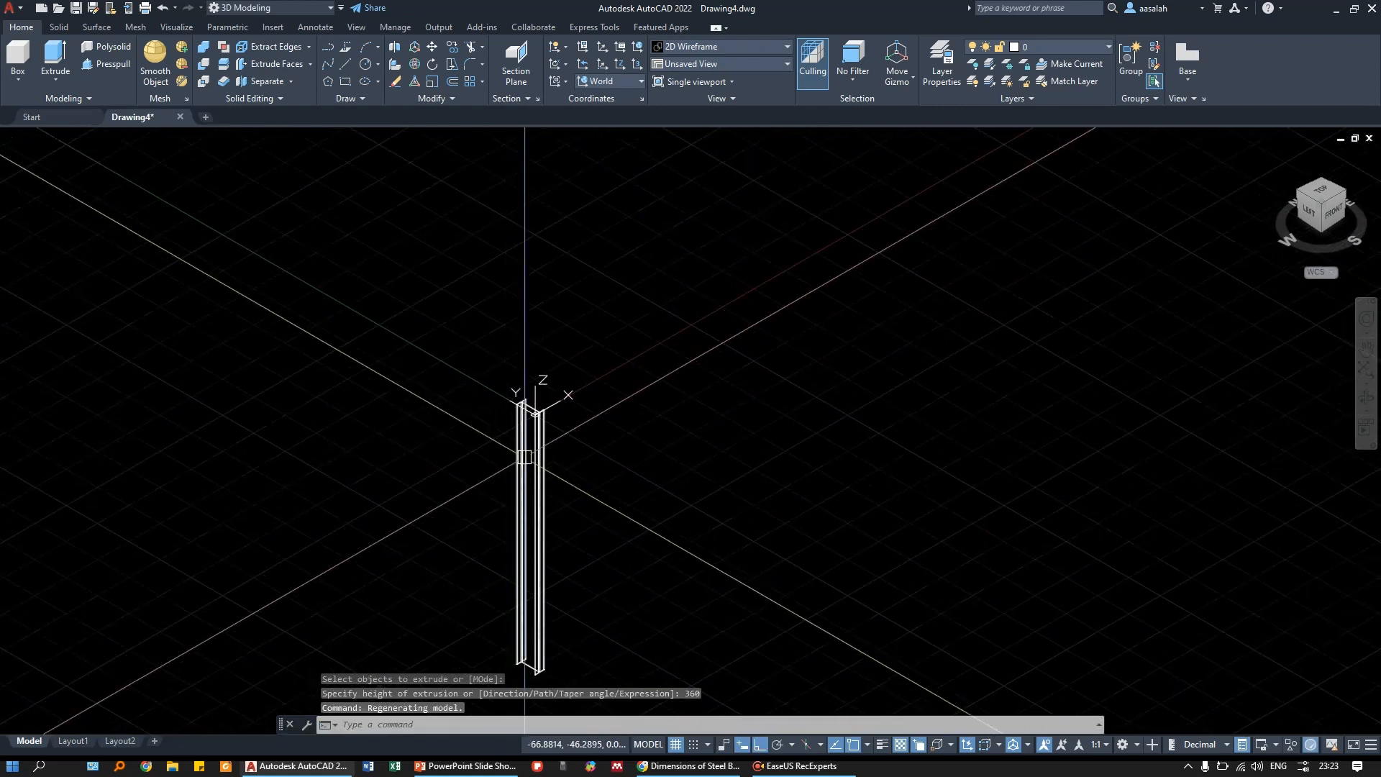
pyautogui.click(541, 462)
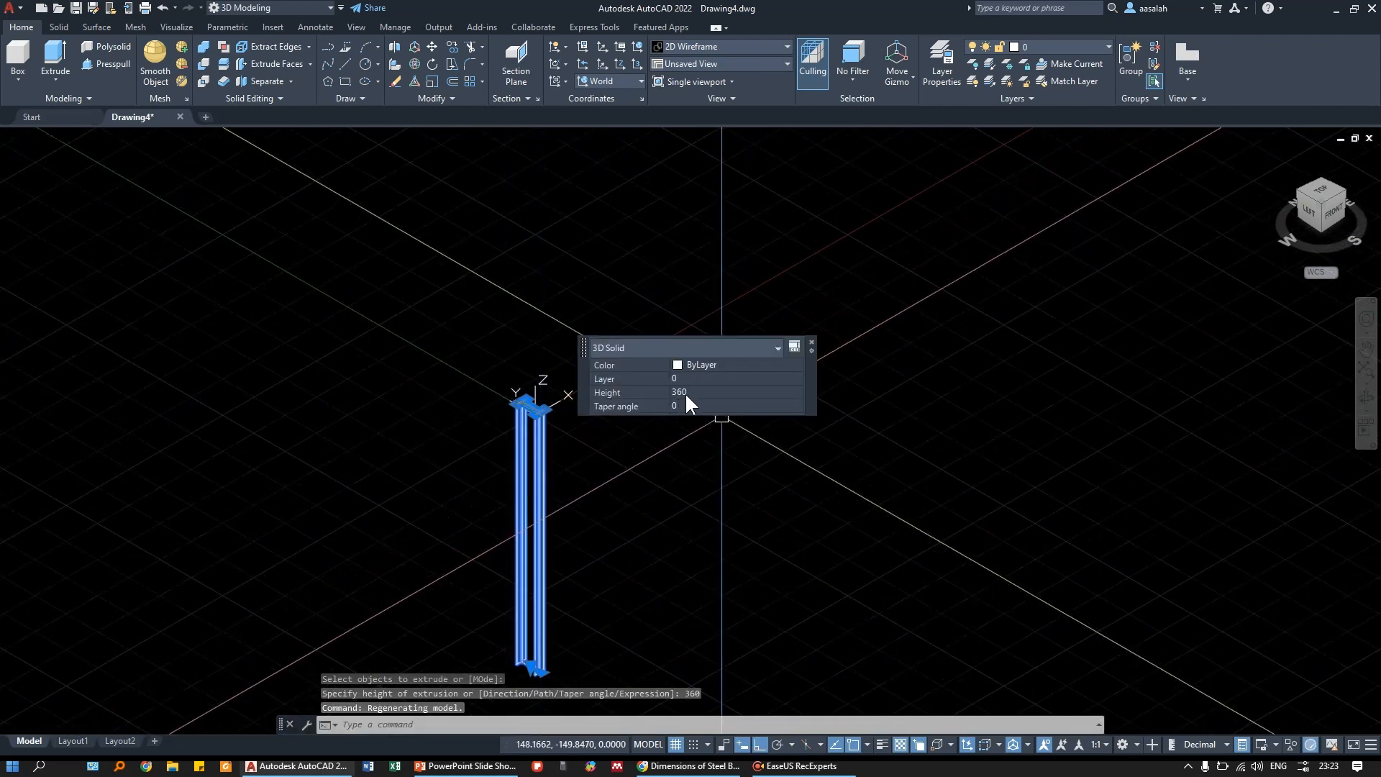
pyautogui.moveTo(541, 515); pyautogui.dragTo(477, 487, button='middle')
pyautogui.press('Escape')
pyautogui.press('Escape')
# - Stretch the beam's lower end up past the origin to a height of about 348
pyautogui.click(473, 495)
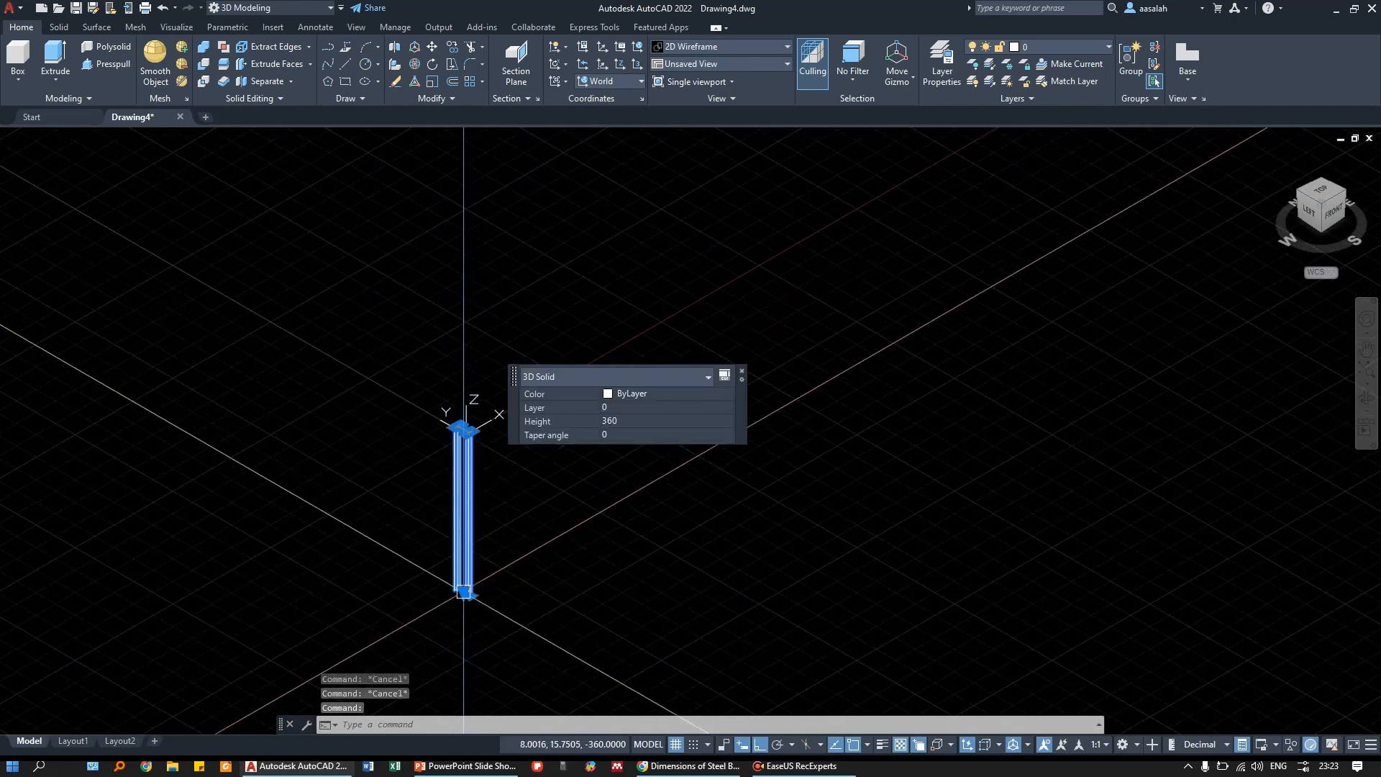
pyautogui.click(464, 592)
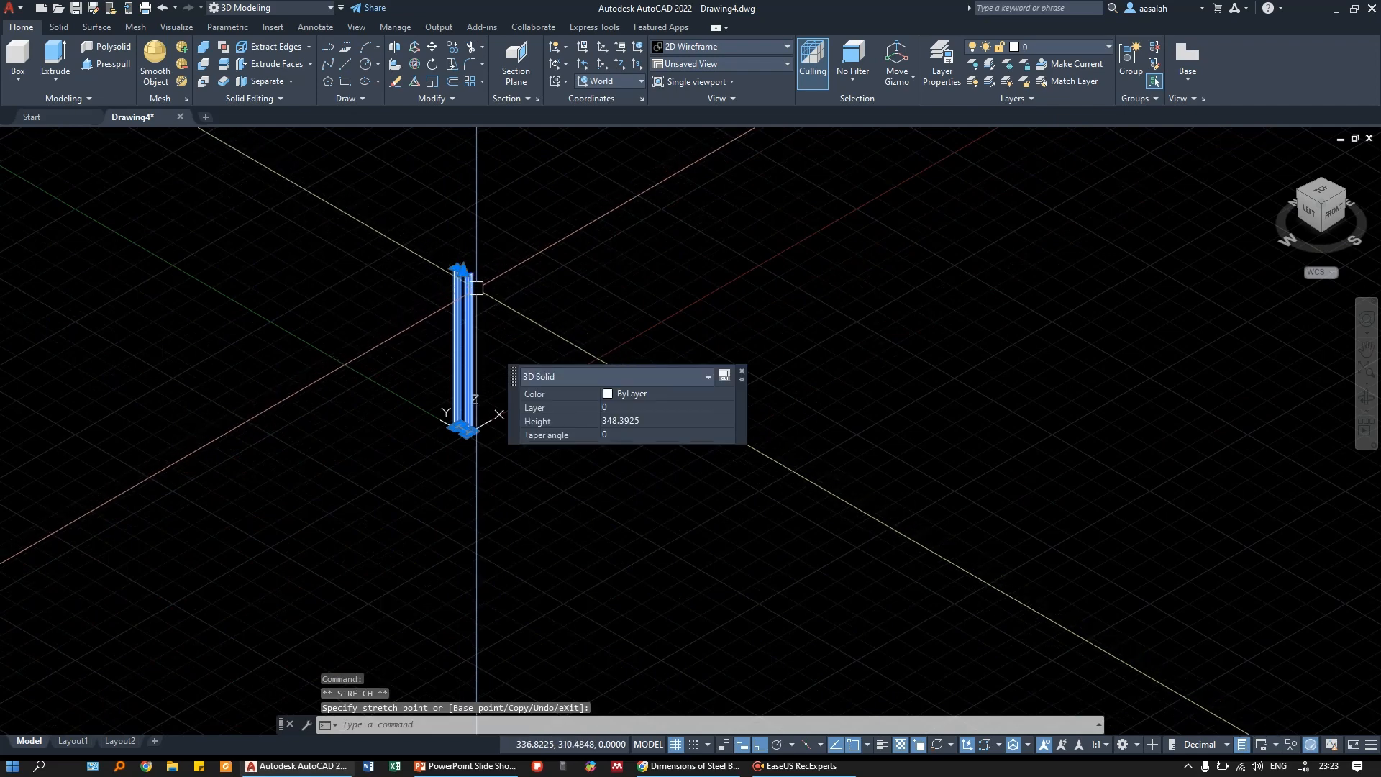
pyautogui.press('Escape')
pyautogui.press('Escape')
# - Stretch the beam's upper end down below the origin so it extends along negative Z
pyautogui.click(469, 286)
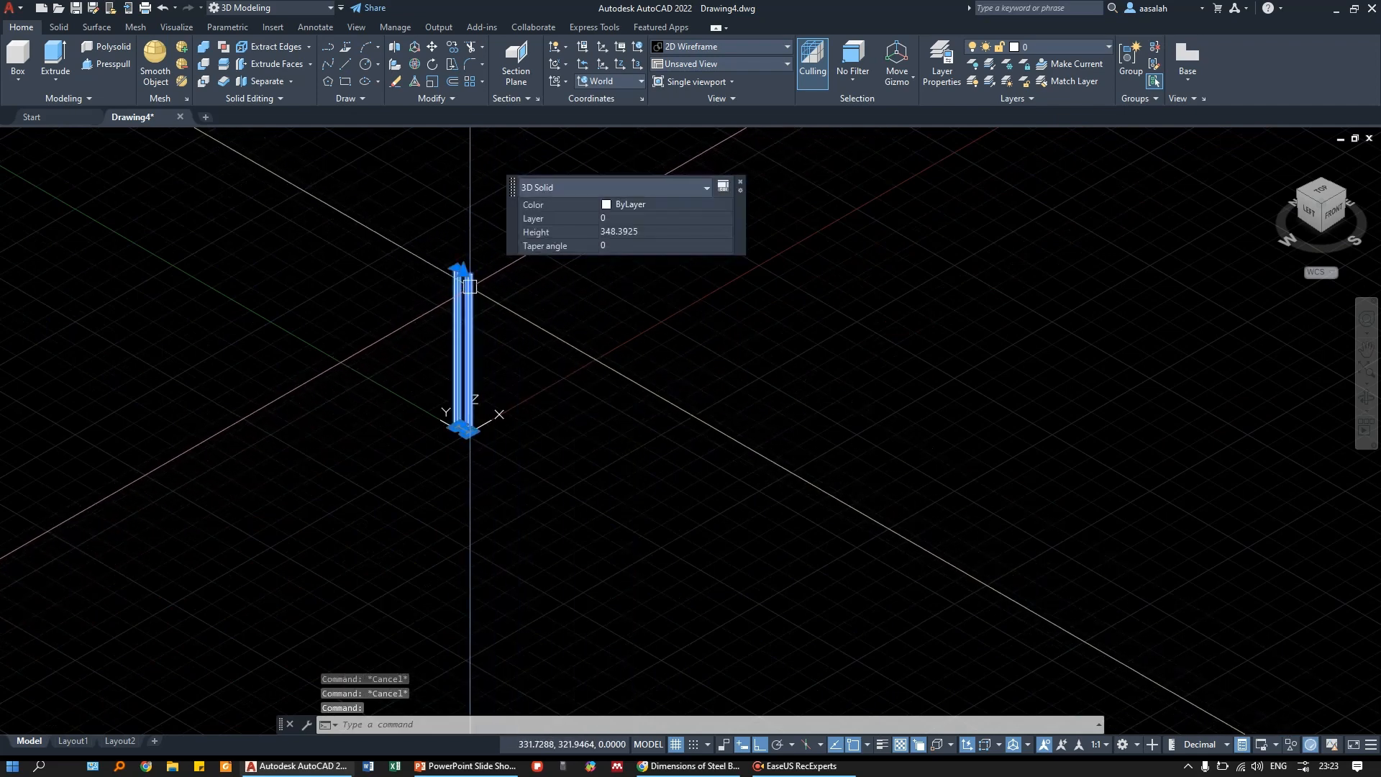
pyautogui.scroll(6, 469, 285)
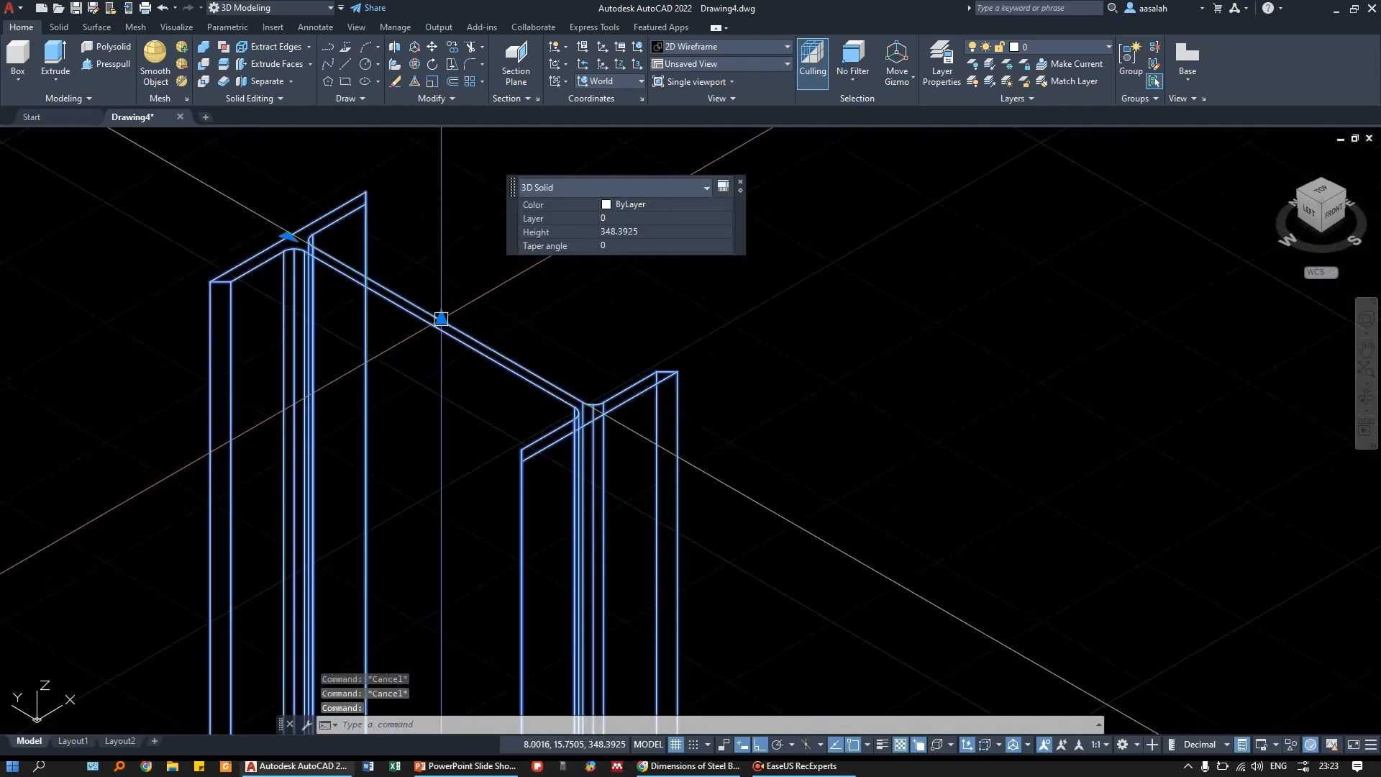
pyautogui.scroll(-8, 441, 318)
pyautogui.click(441, 229)
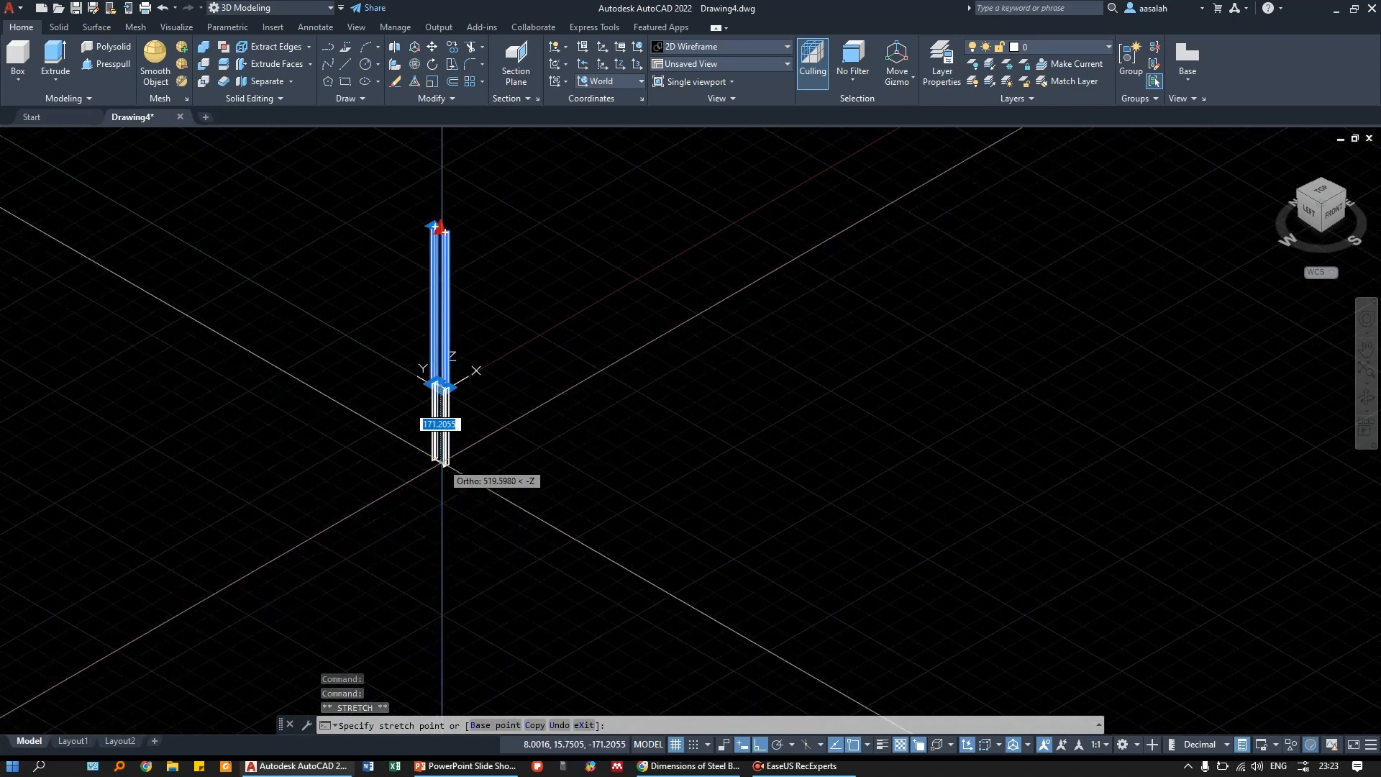
pyautogui.moveTo(439, 479); pyautogui.dragTo(437, 511, button='middle')
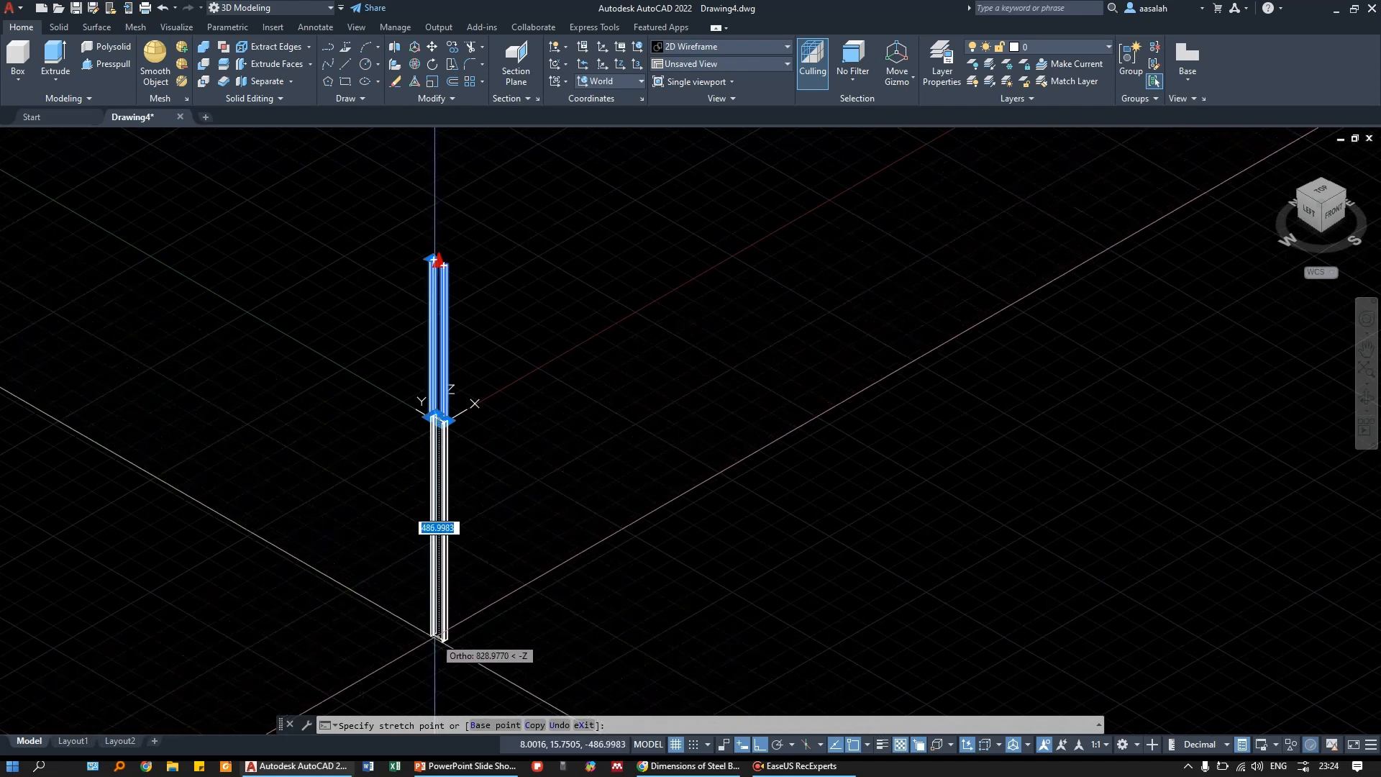
pyautogui.press('Escape')
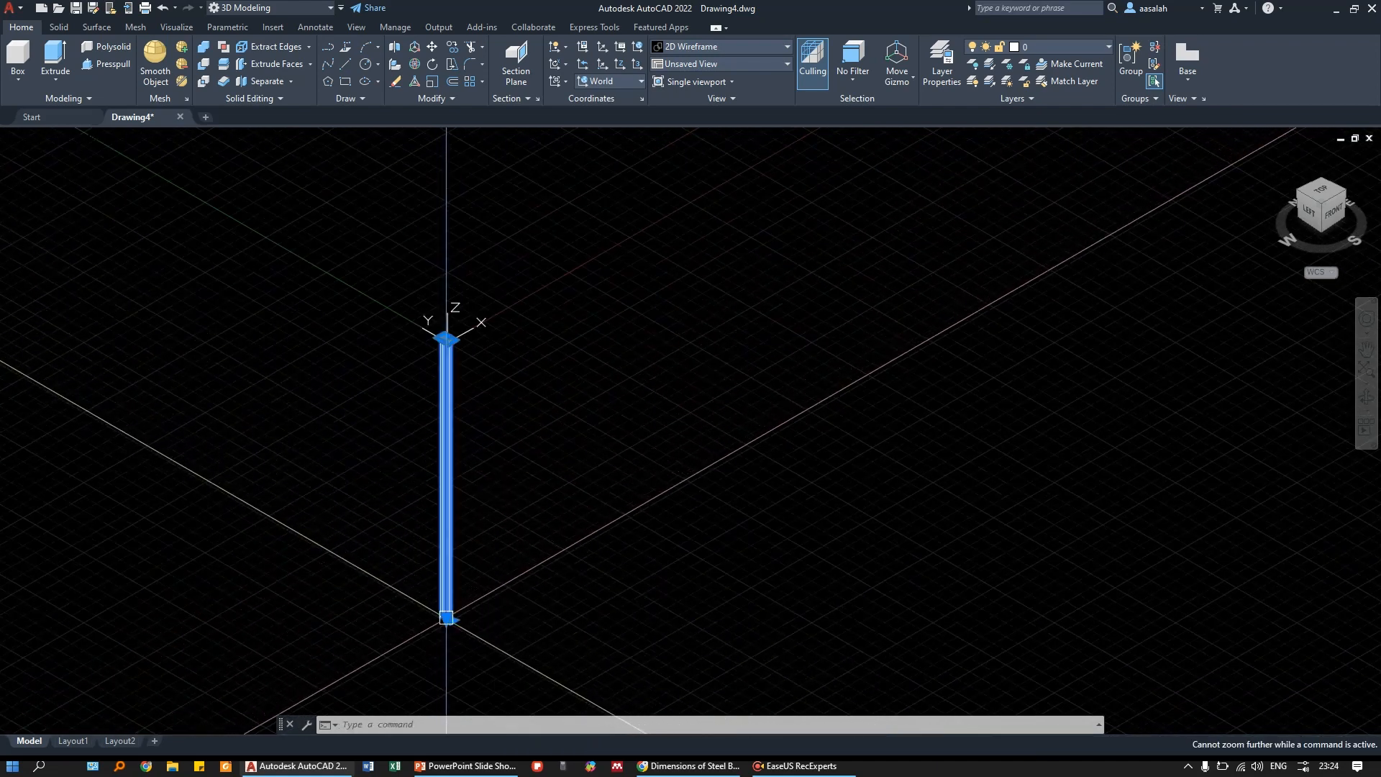
pyautogui.press('Escape')
# - Stretch the beam's lower end up above the origin and set the beam's height to 360
pyautogui.click(445, 594)
pyautogui.click(446, 617)
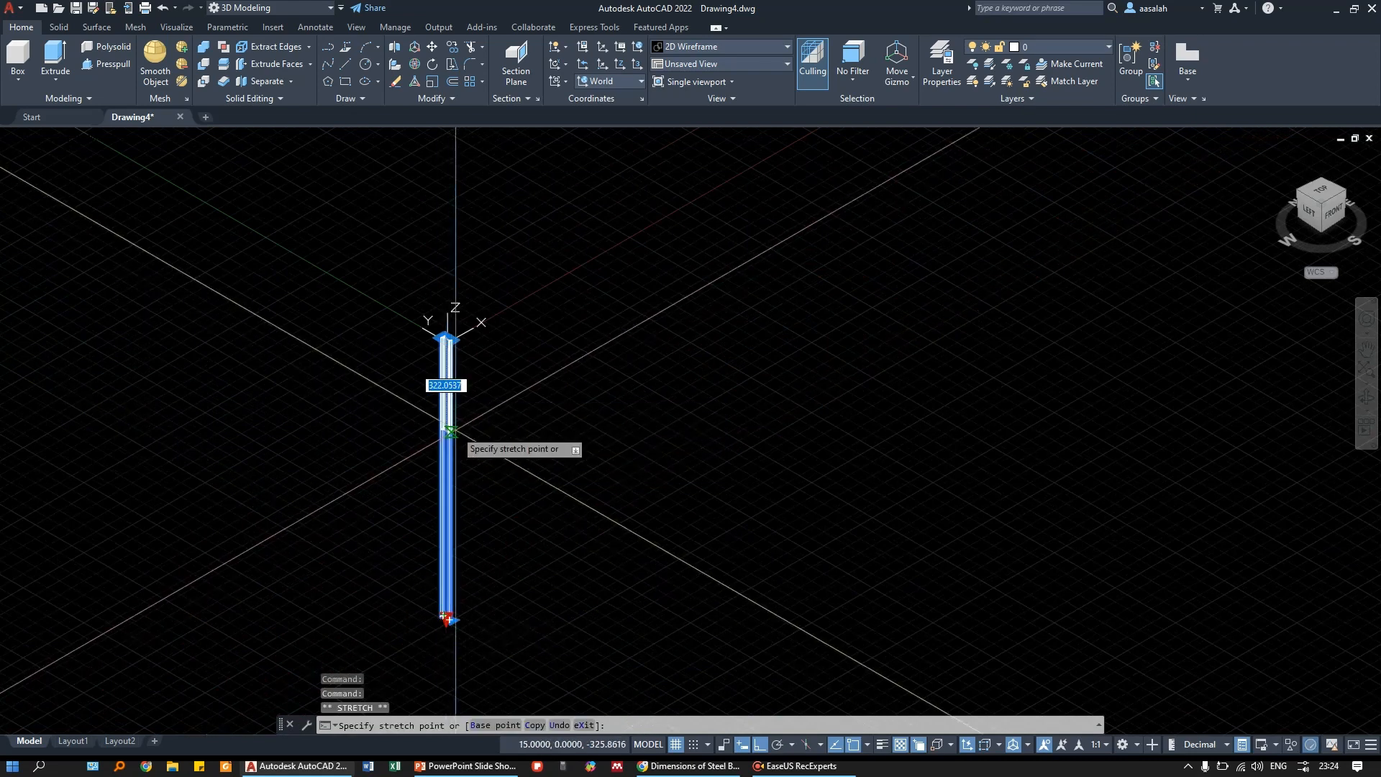
pyautogui.scroll(4, 431, 353)
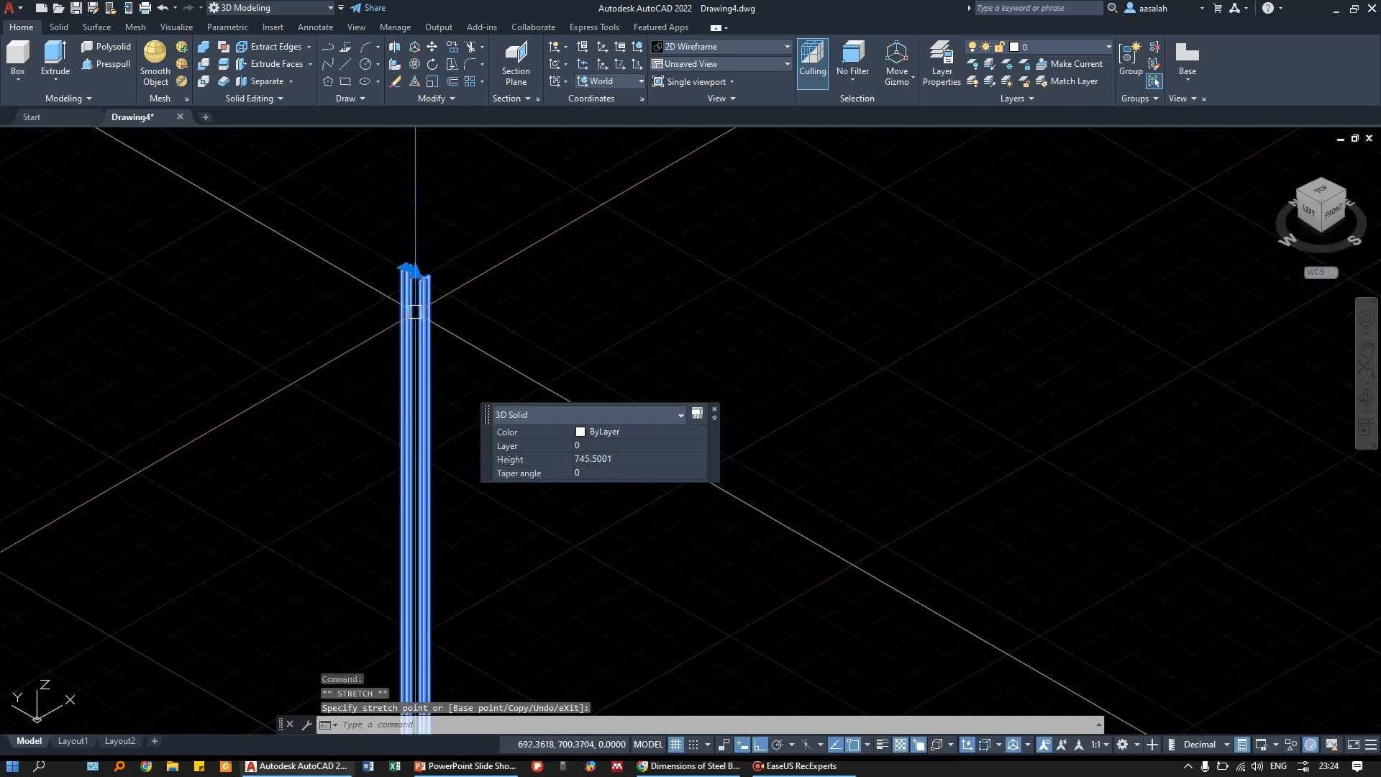
pyautogui.scroll(-3, 502, 348)
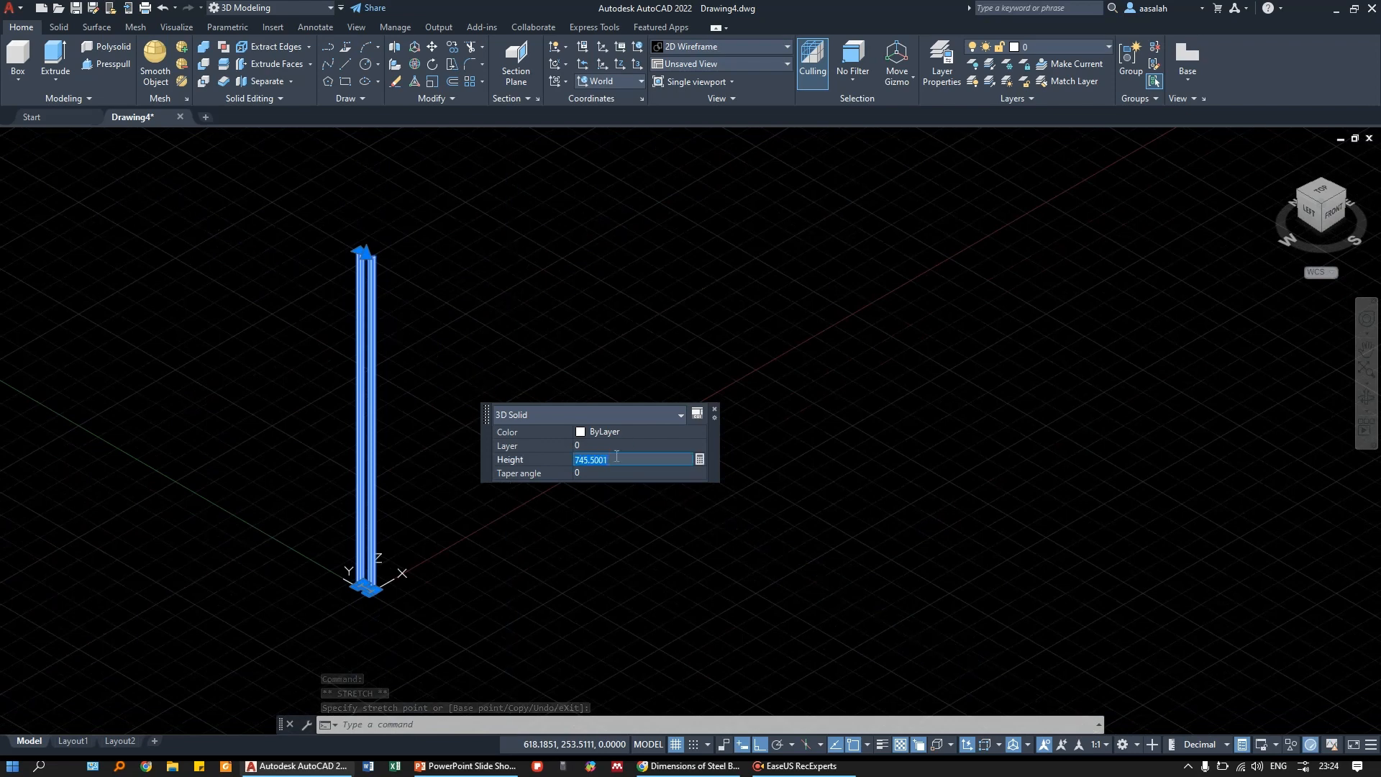
pyautogui.press('Return')
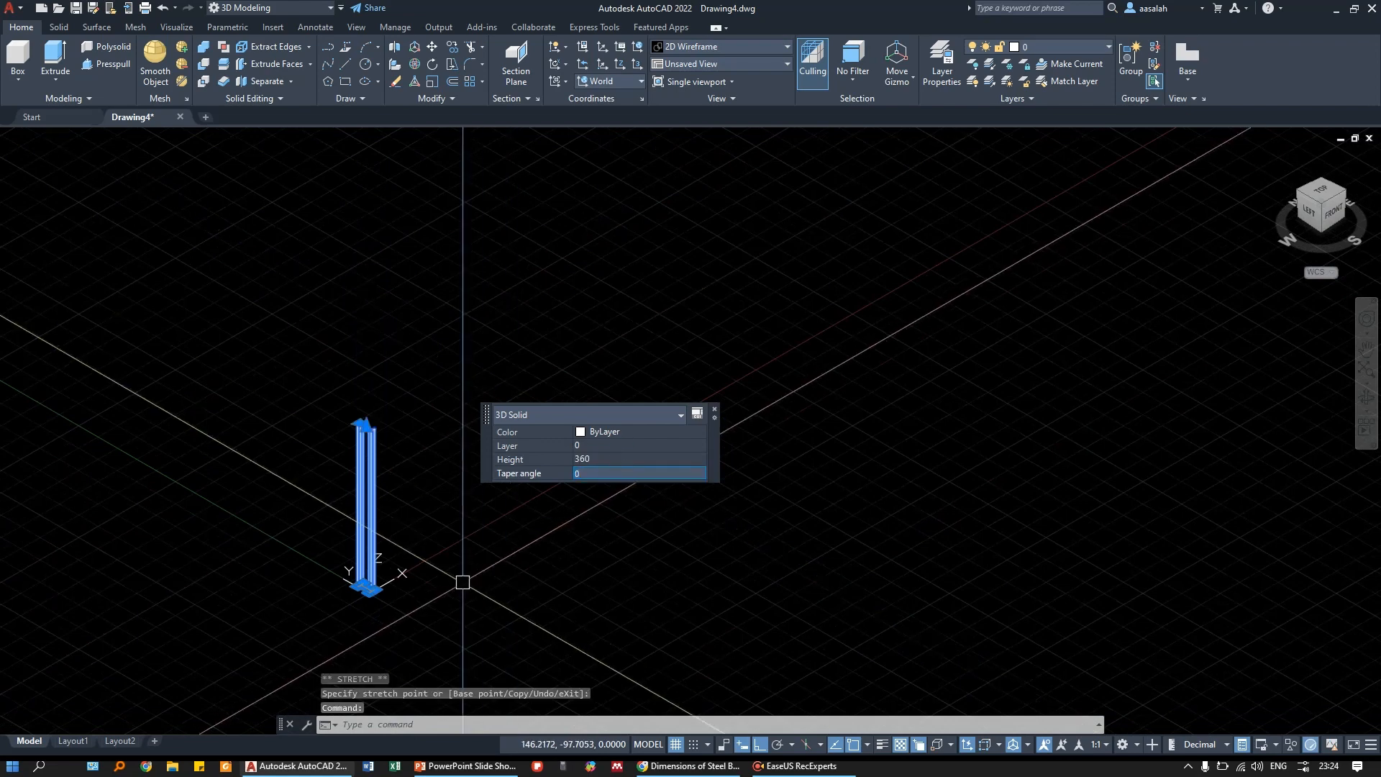
pyautogui.press('Escape')
pyautogui.press('Escape')
# - Move the extruded I-beam solid to the Steel layer
pyautogui.scroll(4, 380, 472)
pyautogui.click(424, 393)
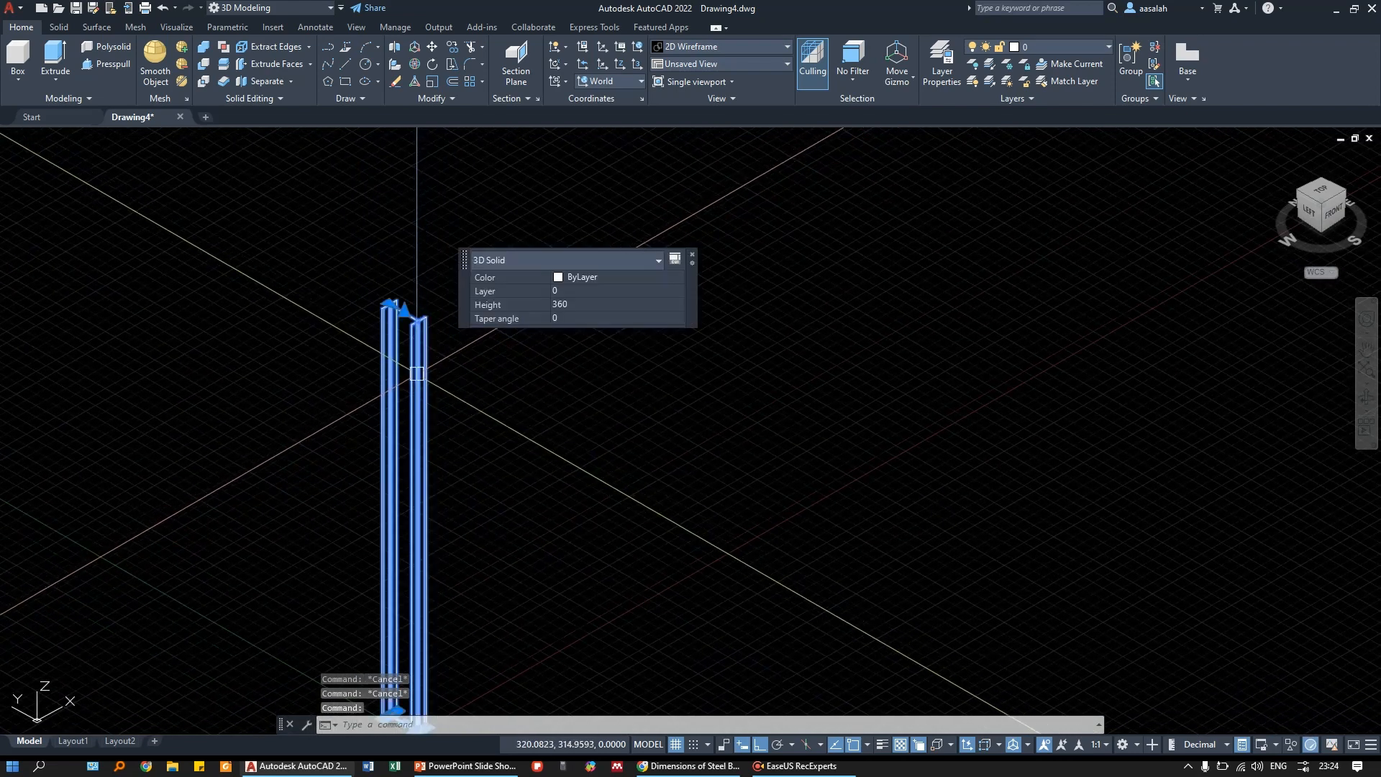
pyautogui.click(1042, 46)
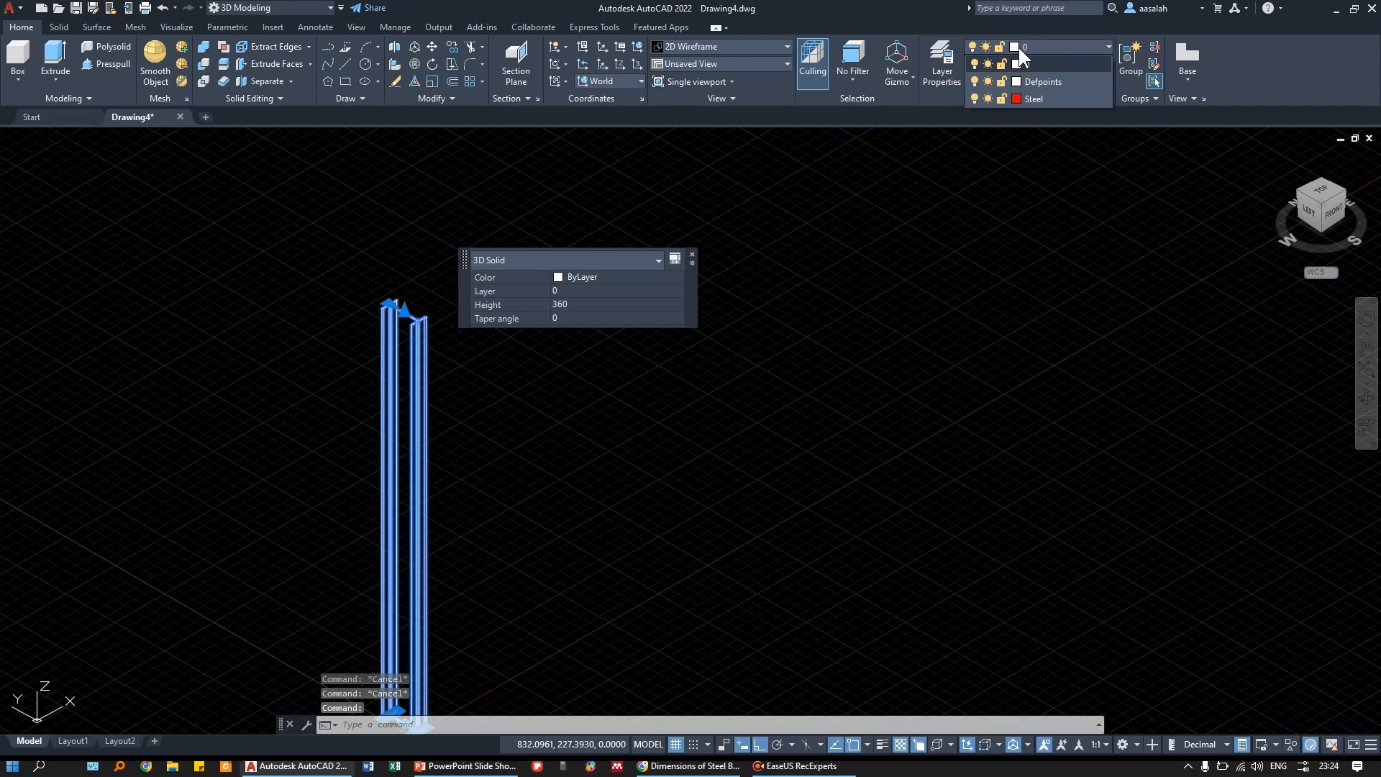
pyautogui.click(1033, 97)
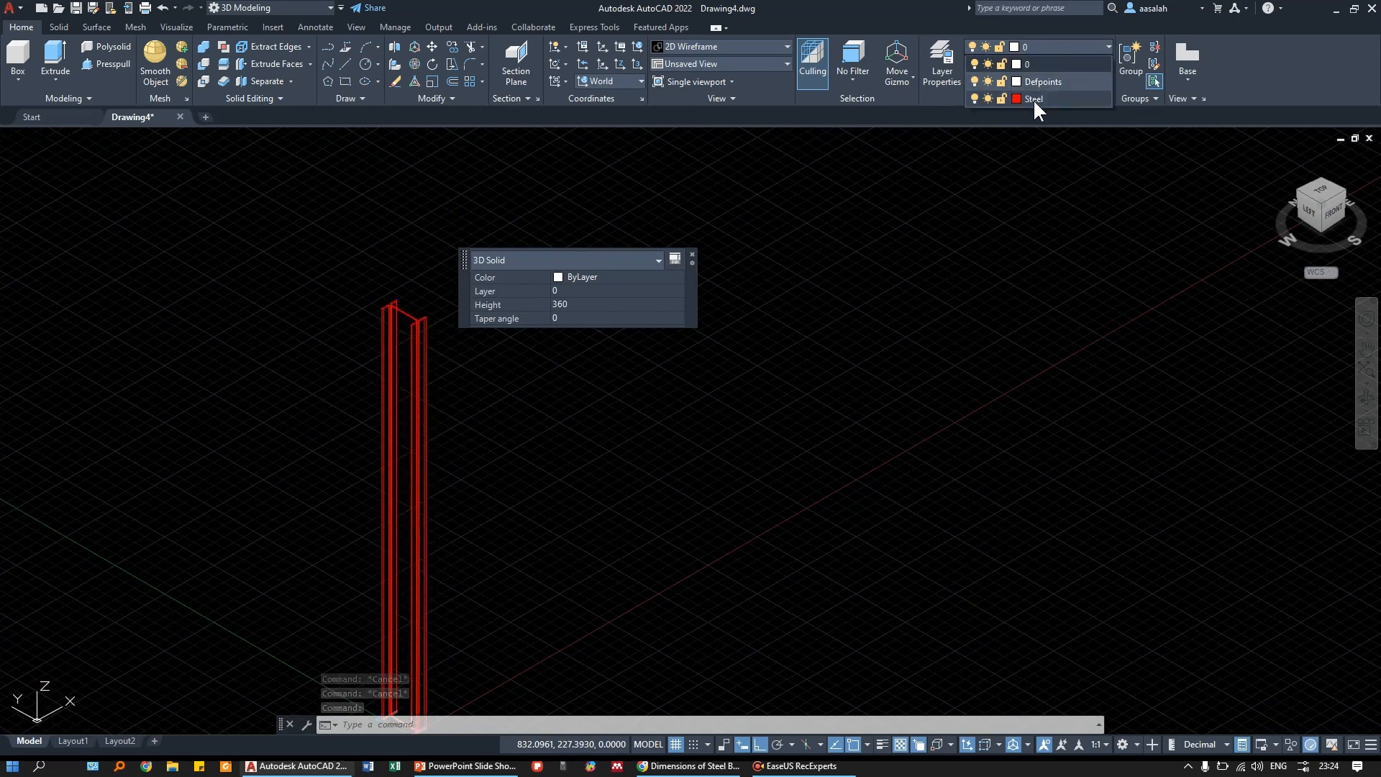
pyautogui.press('Escape')
pyautogui.scroll(-2, 422, 320)
pyautogui.scroll(5, 487, 311)
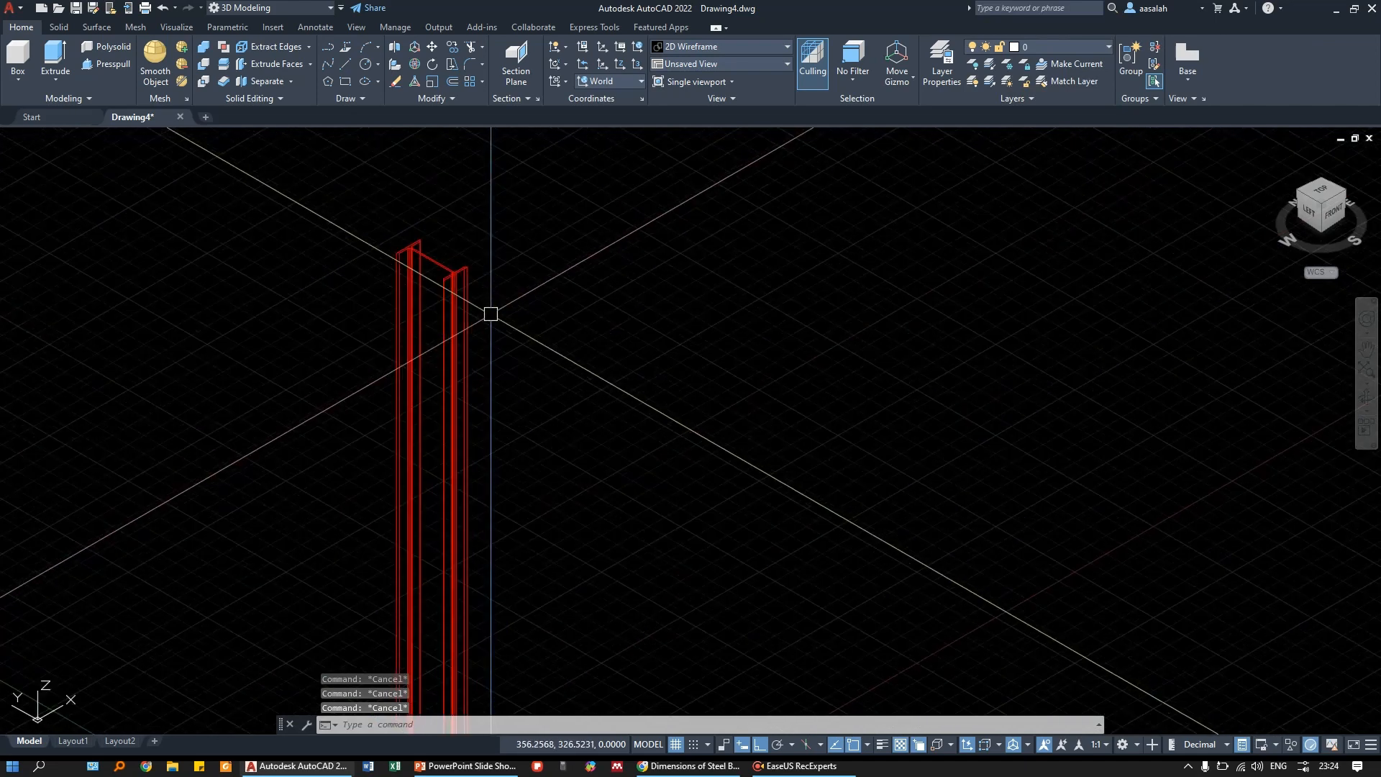
pyautogui.moveTo(483, 304); pyautogui.dragTo(484, 323, button='middle')
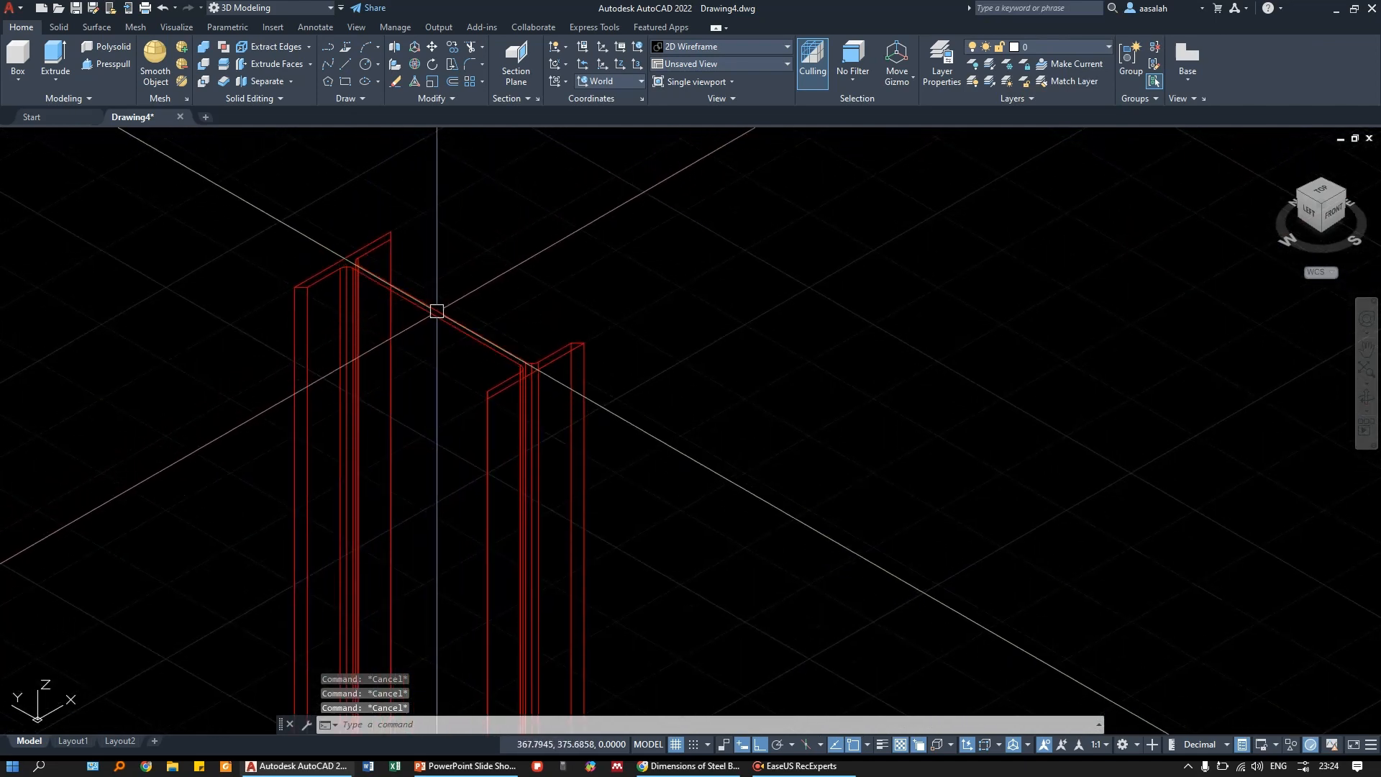
pyautogui.scroll(-3, 436, 310)
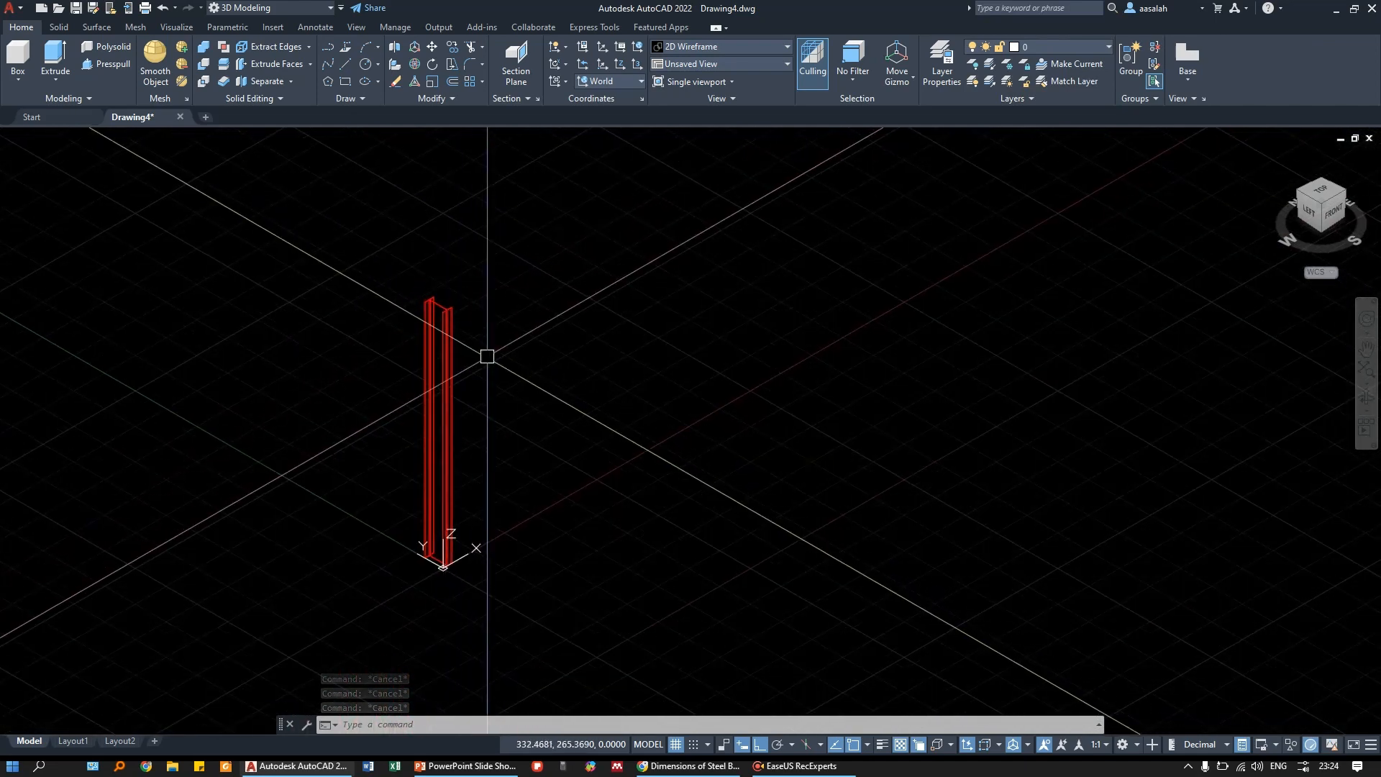
pyautogui.moveTo(487, 339); pyautogui.dragTo(467, 360, button='middle')
pyautogui.click(432, 375)
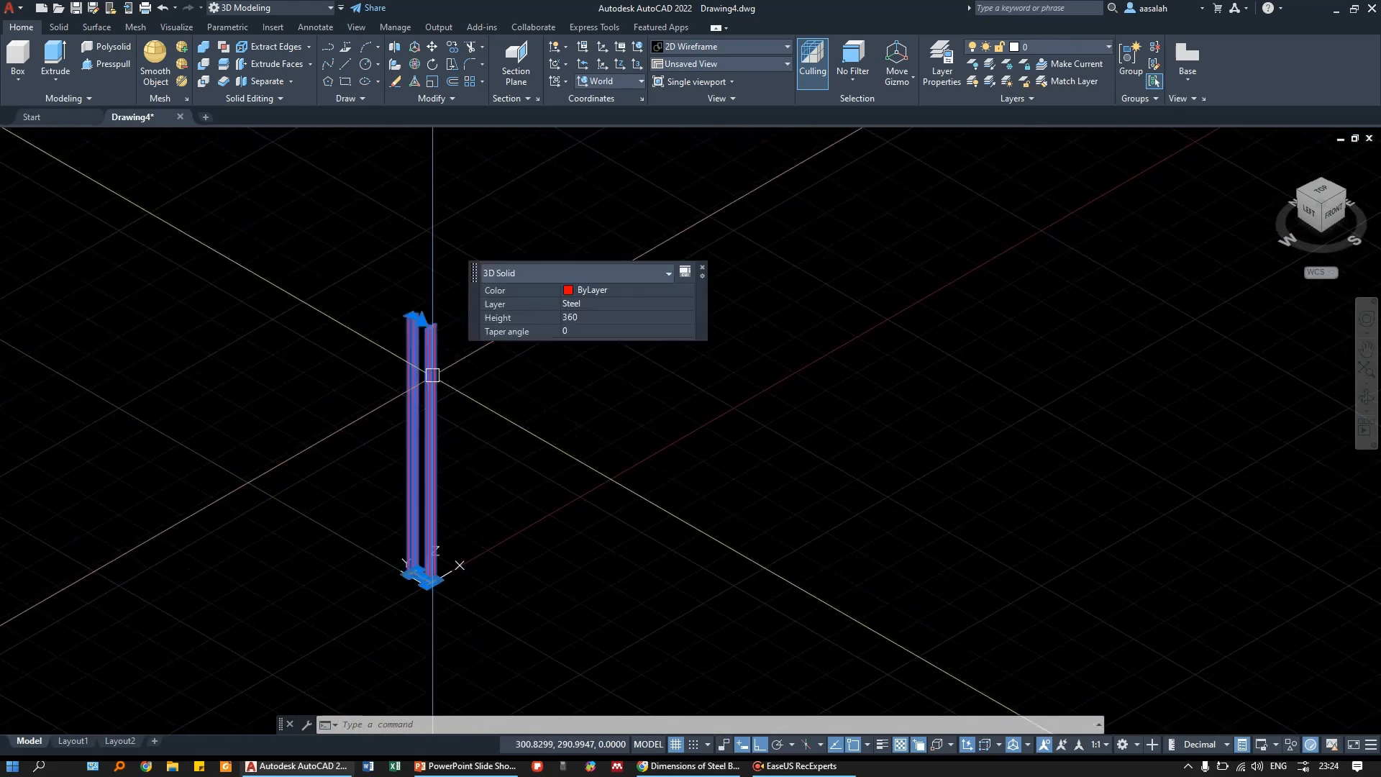
pyautogui.write('co')
pyautogui.press('Return')
pyautogui.click(493, 534)
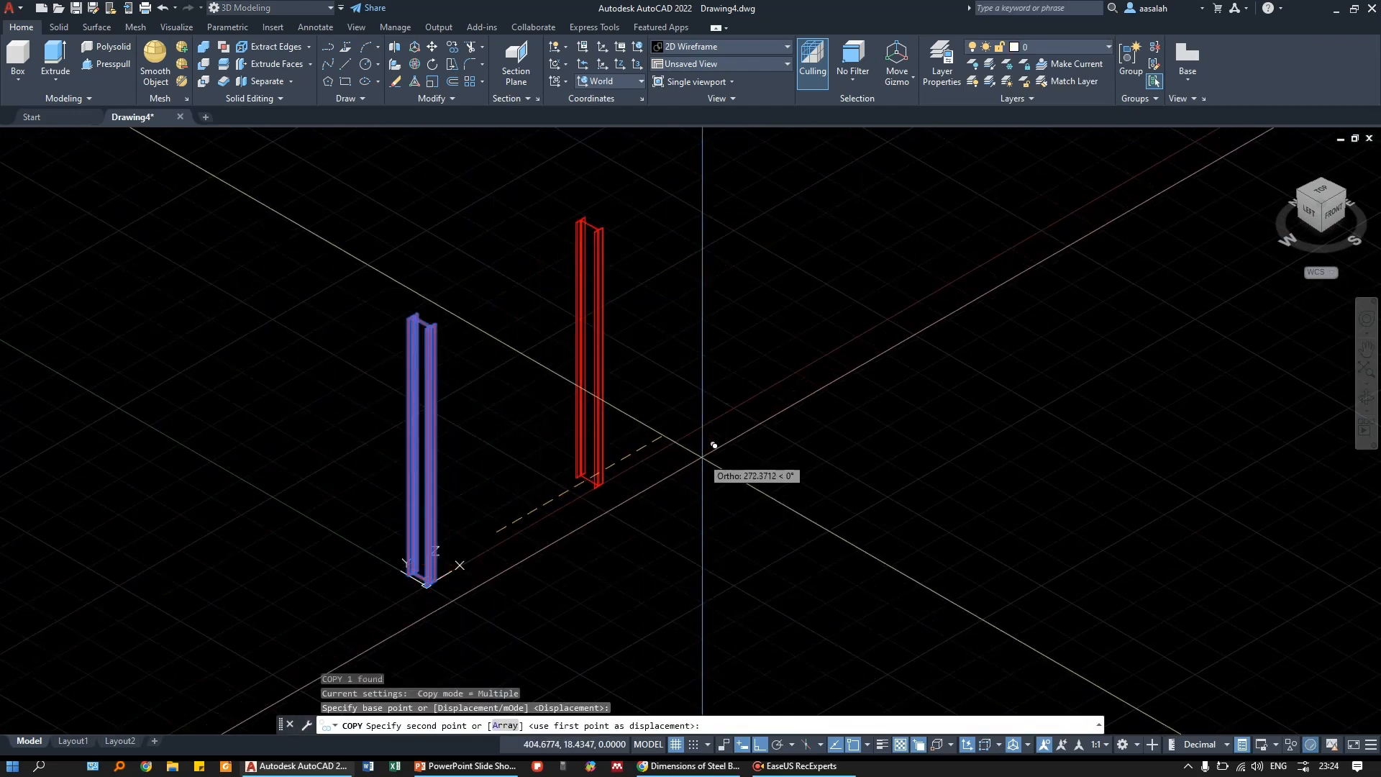
pyautogui.press('Escape')
pyautogui.press('Escape')
pyautogui.press('Escape')
# - Examine the beam's base, its full height and its upper end up close
pyautogui.scroll(5, 425, 499)
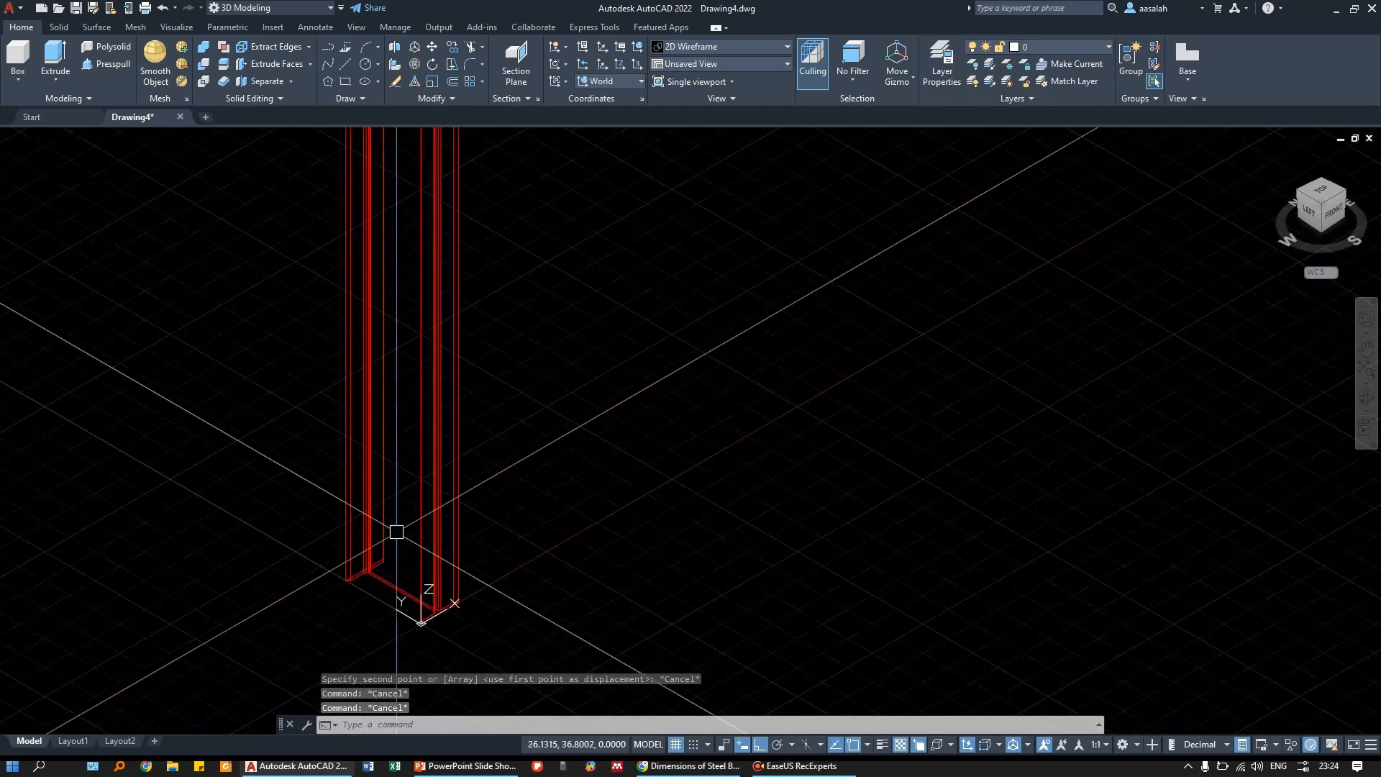
pyautogui.moveTo(464, 531); pyautogui.dragTo(448, 527, button='middle')
pyautogui.scroll(-5, 428, 468)
pyautogui.moveTo(452, 409); pyautogui.dragTo(432, 577, button='middle')
pyautogui.moveTo(430, 364); pyautogui.dragTo(431, 367, button='middle')
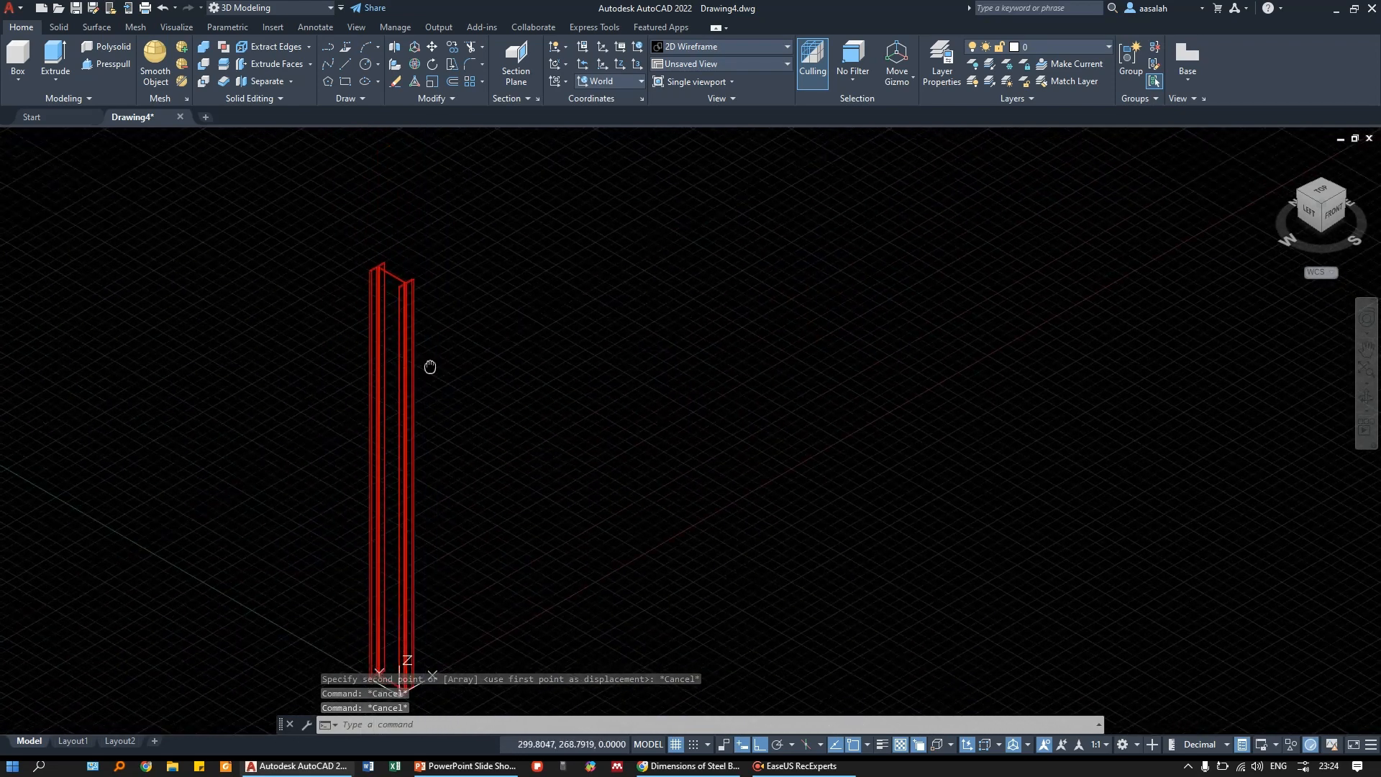
pyautogui.scroll(-2, 441, 353)
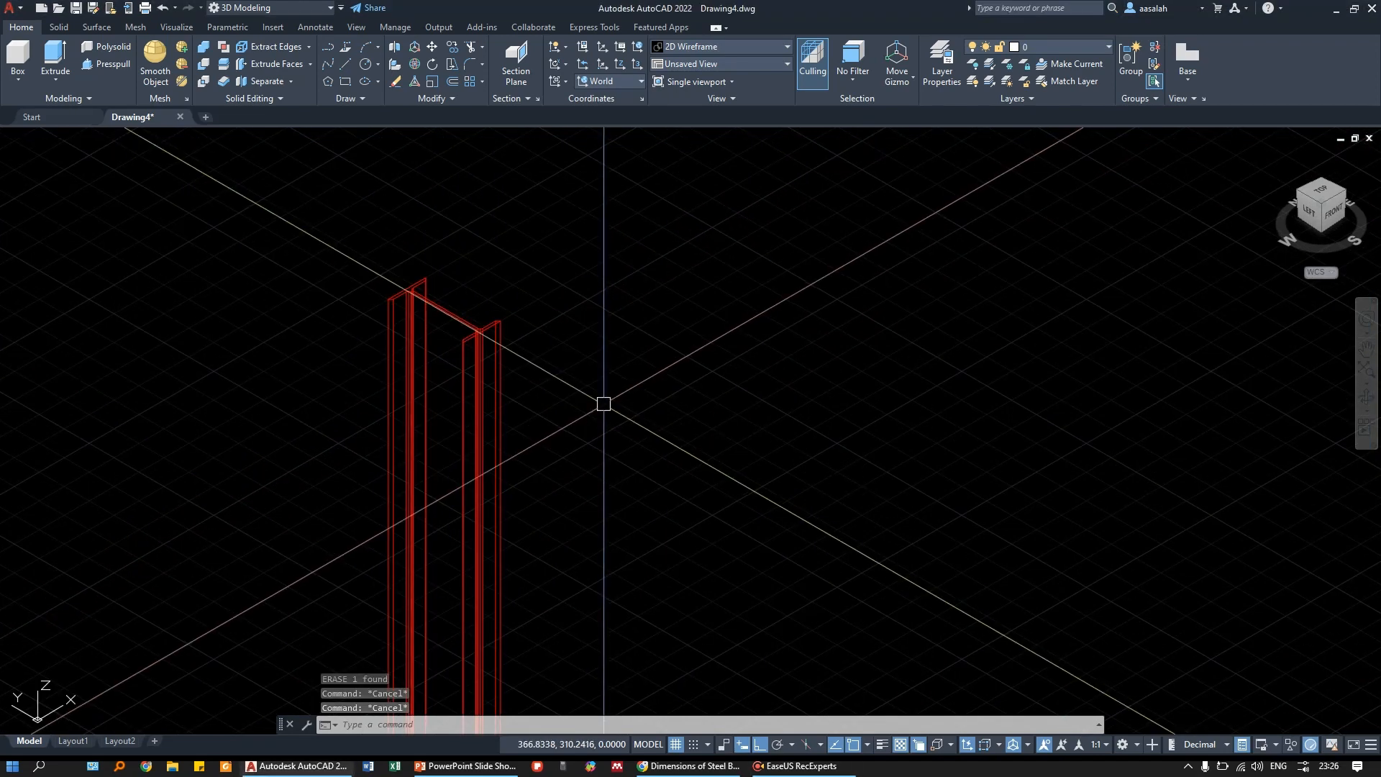
pyautogui.moveTo(555, 394); pyautogui.dragTo(515, 386, button='middle')
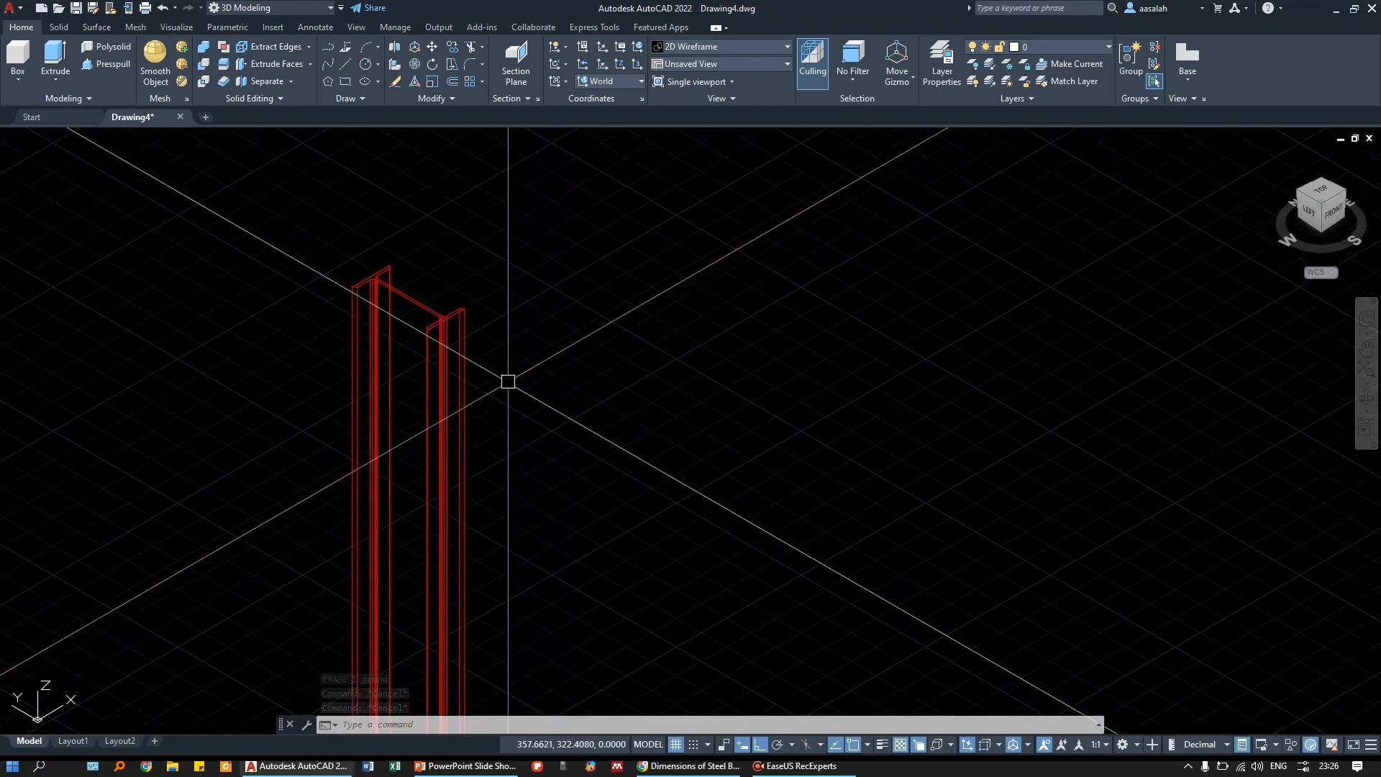
pyautogui.scroll(-2, 429, 370)
pyautogui.scroll(-2, 452, 364)
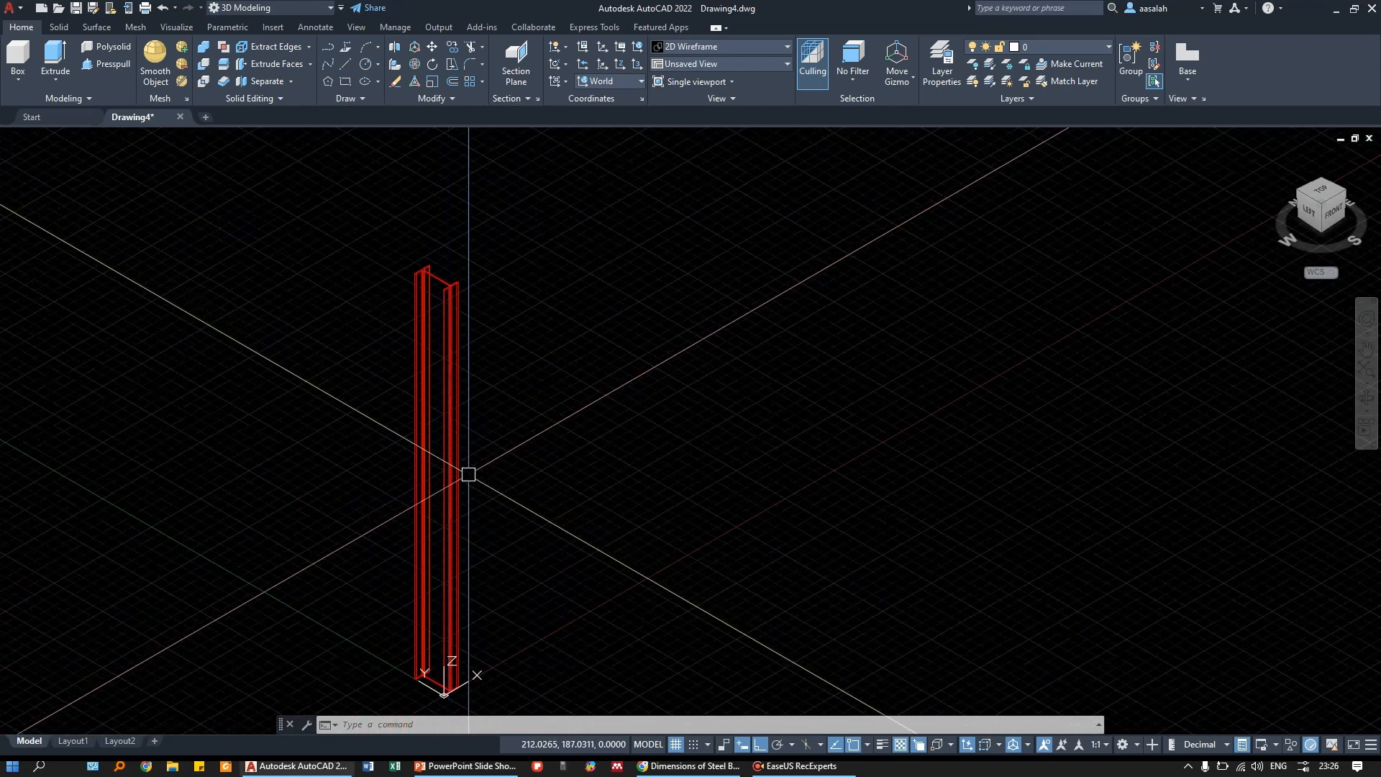
pyautogui.scroll(4, 457, 255)
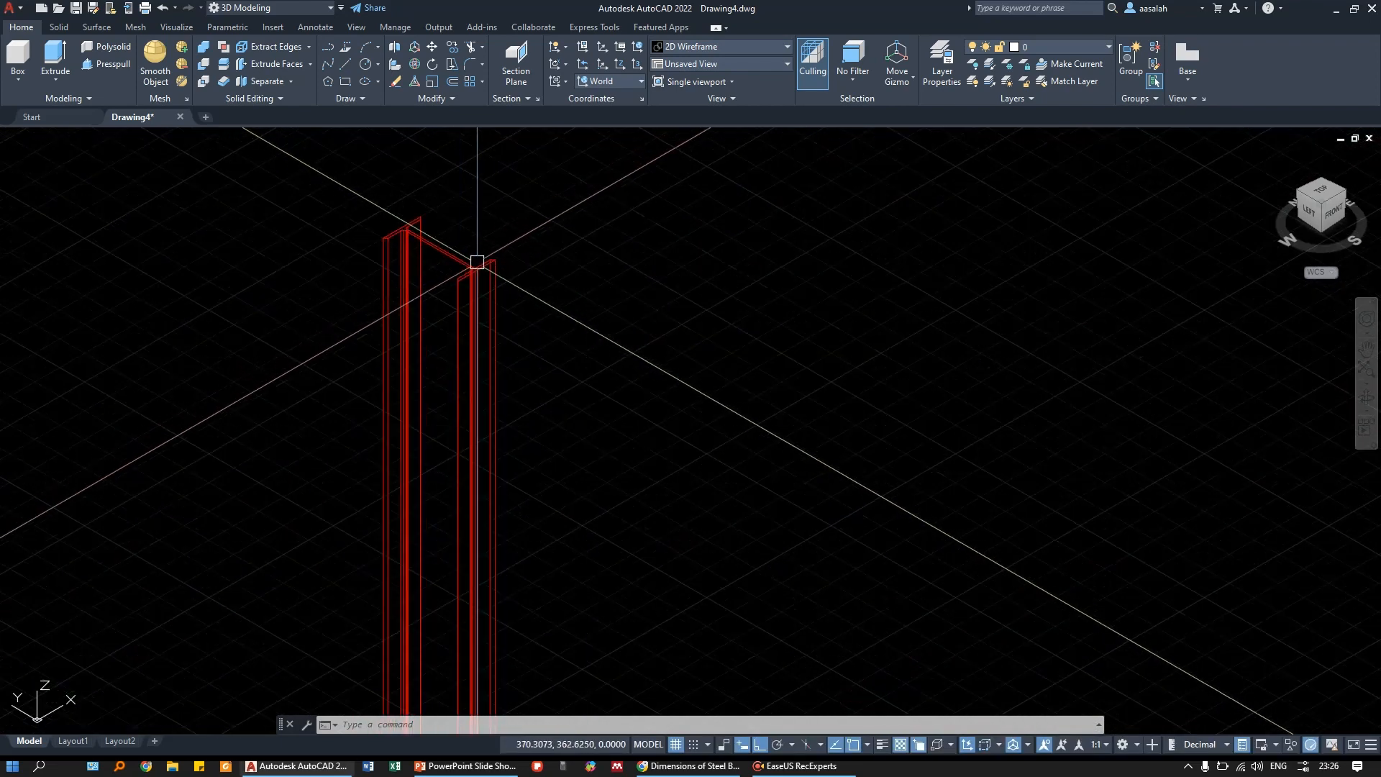
pyautogui.moveTo(477, 261)
pyautogui.mouseDown(button='middle')
pyautogui.moveTo(456, 318)
pyautogui.moveTo(489, 295)
pyautogui.mouseUp(button='middle')
pyautogui.scroll(4, 475, 298)
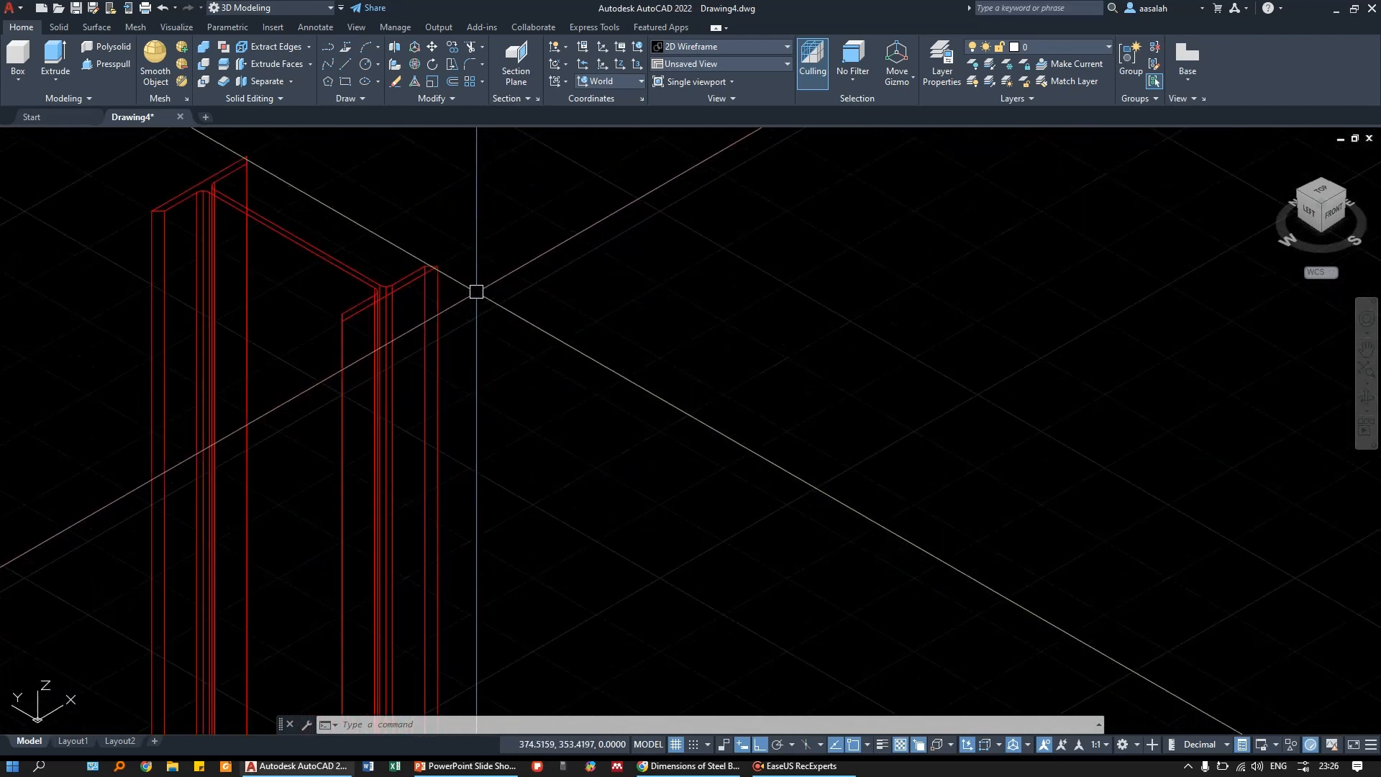
pyautogui.scroll(-3, 468, 317)
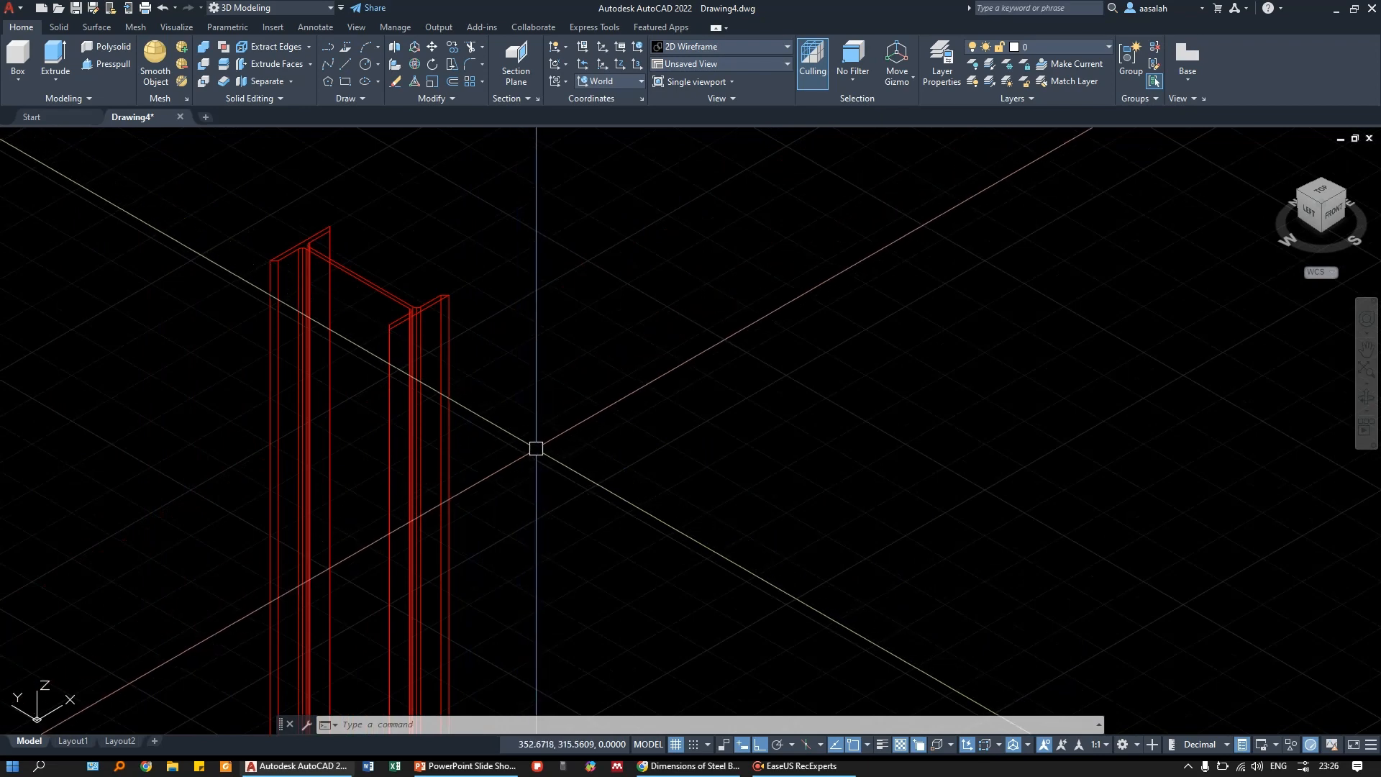
# - Examine the flanges and web at the beam's upper end from several viewing angles
pyautogui.keyDown('shift'); pyautogui.moveTo(413, 419); pyautogui.dragTo(486, 447, button='middle'); pyautogui.keyUp('shift')
pyautogui.scroll(5, 435, 348)
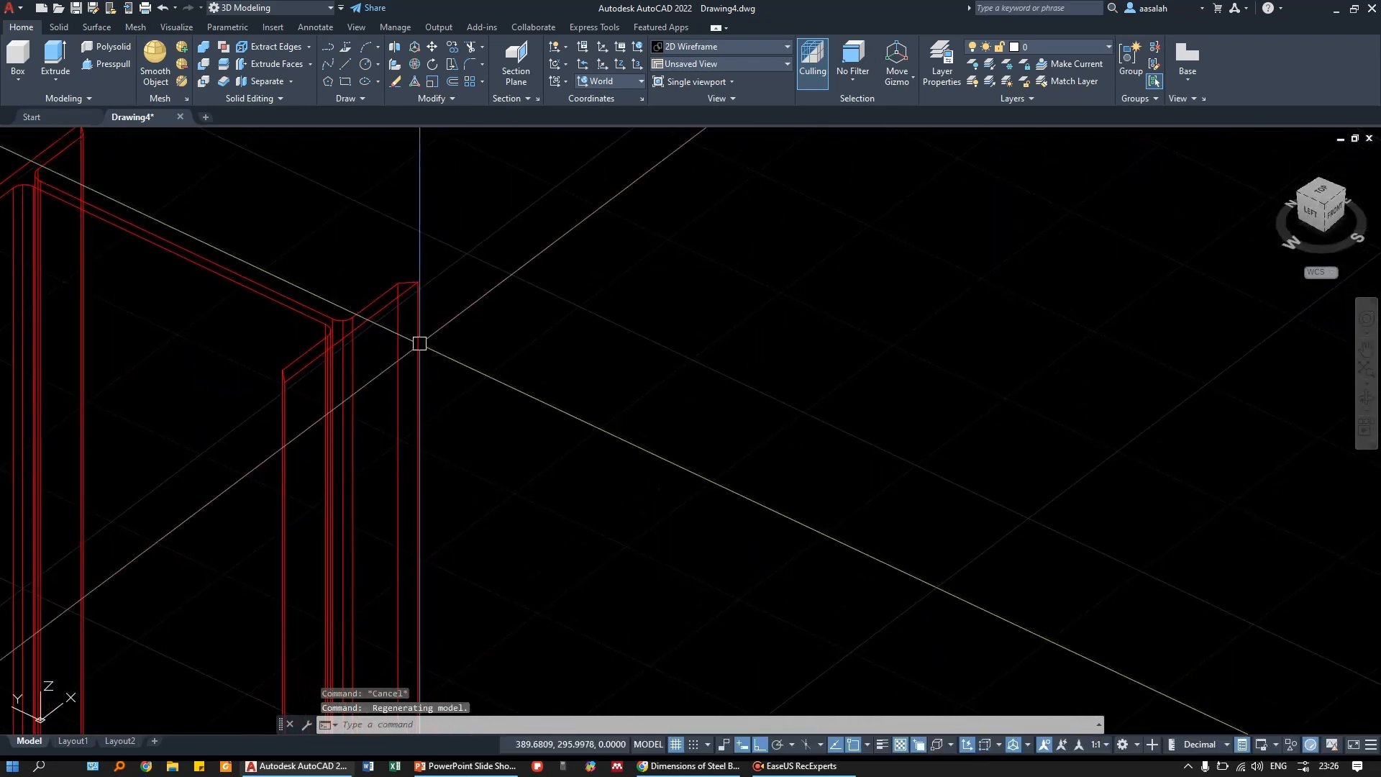
pyautogui.moveTo(419, 343); pyautogui.dragTo(669, 367, button='middle')
pyautogui.scroll(-3, 669, 370)
pyautogui.keyDown('shift'); pyautogui.moveTo(661, 417); pyautogui.dragTo(661, 444, button='middle'); pyautogui.keyUp('shift')
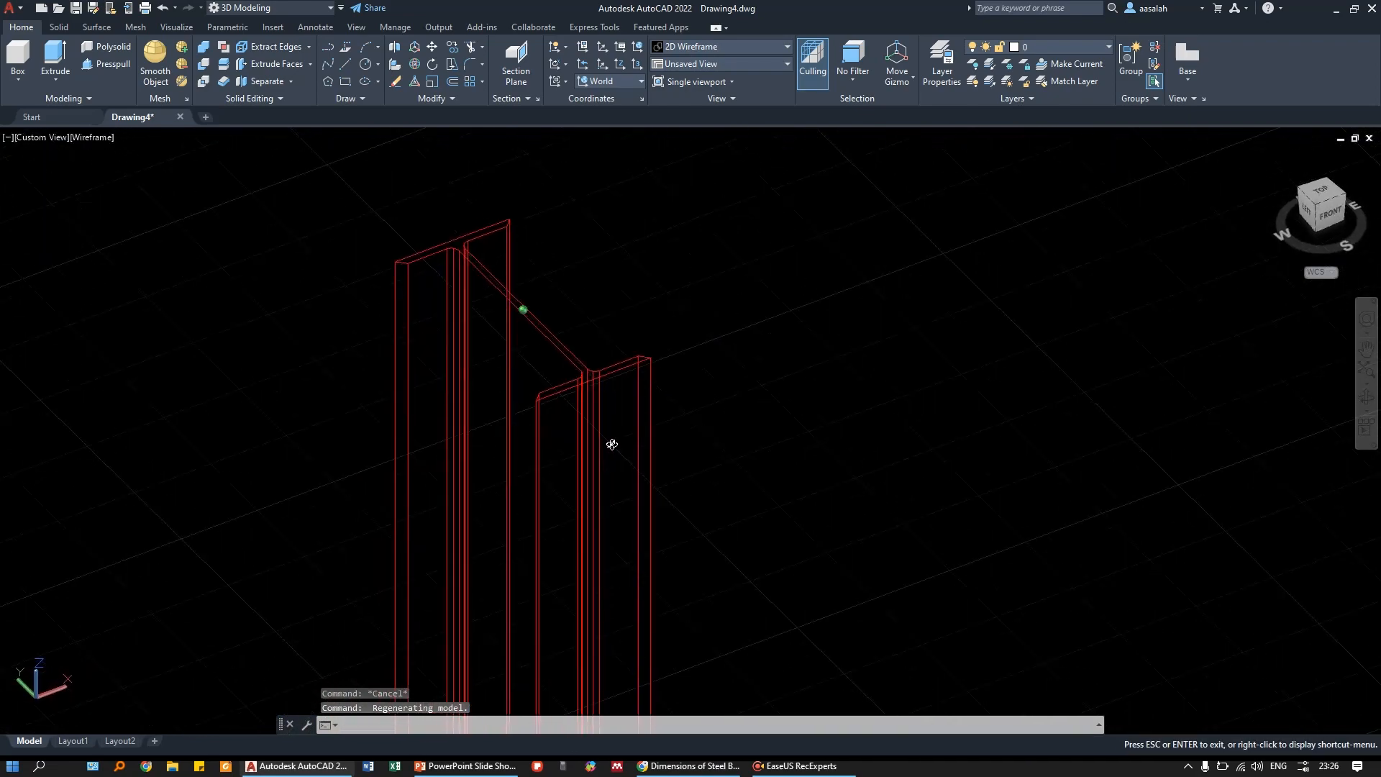
pyautogui.keyDown('shift'); pyautogui.moveTo(594, 311); pyautogui.dragTo(662, 390, button='middle'); pyautogui.keyUp('shift')
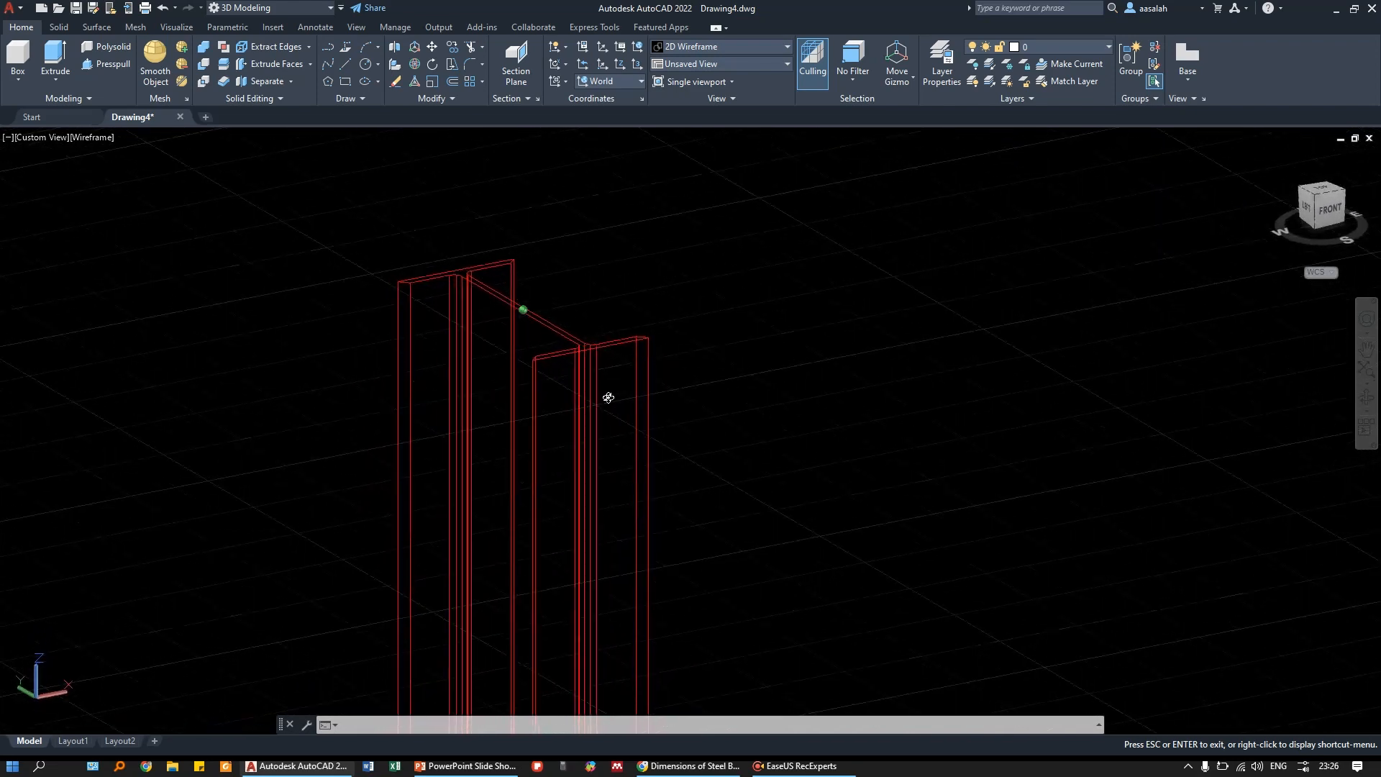
pyautogui.scroll(4, 594, 391)
pyautogui.scroll(-4, 579, 406)
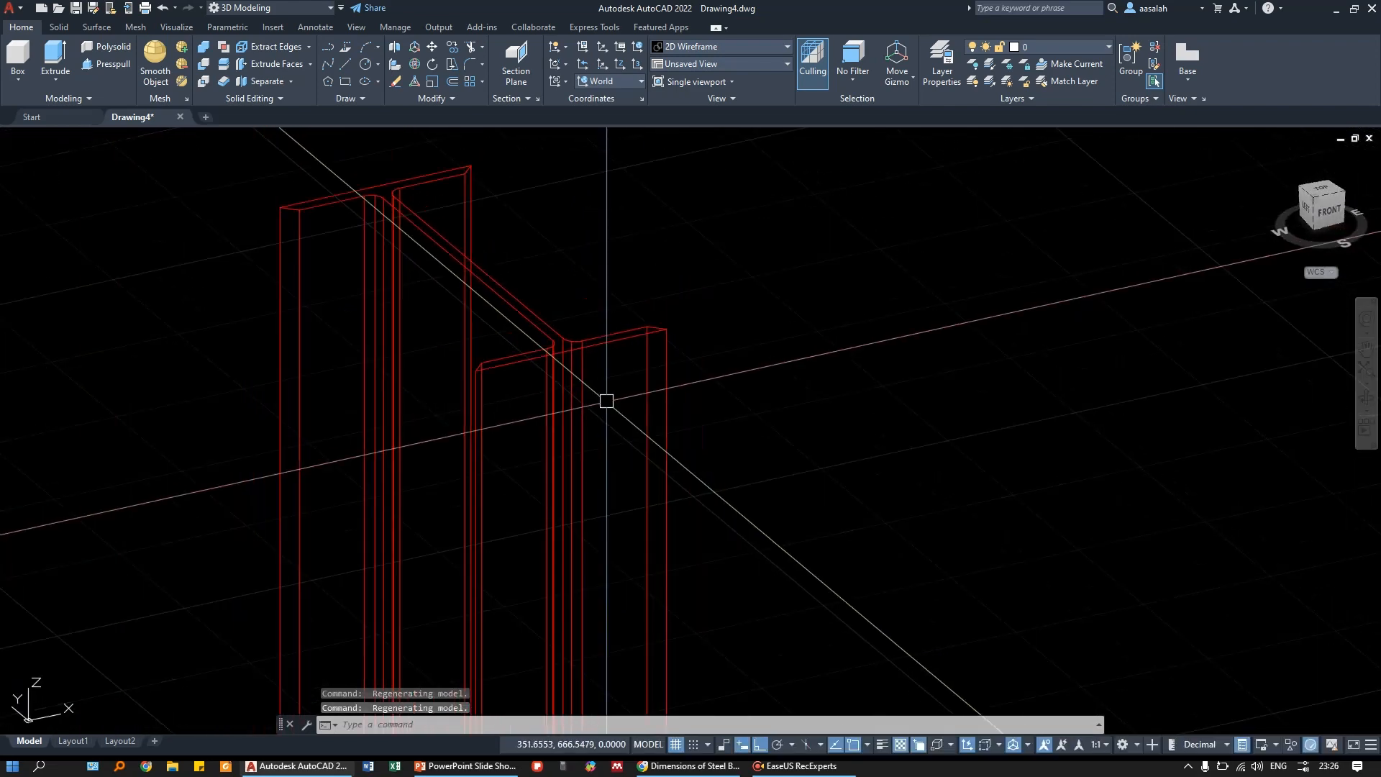
pyautogui.keyDown('shift'); pyautogui.moveTo(631, 411); pyautogui.dragTo(535, 416, button='middle'); pyautogui.keyUp('shift')
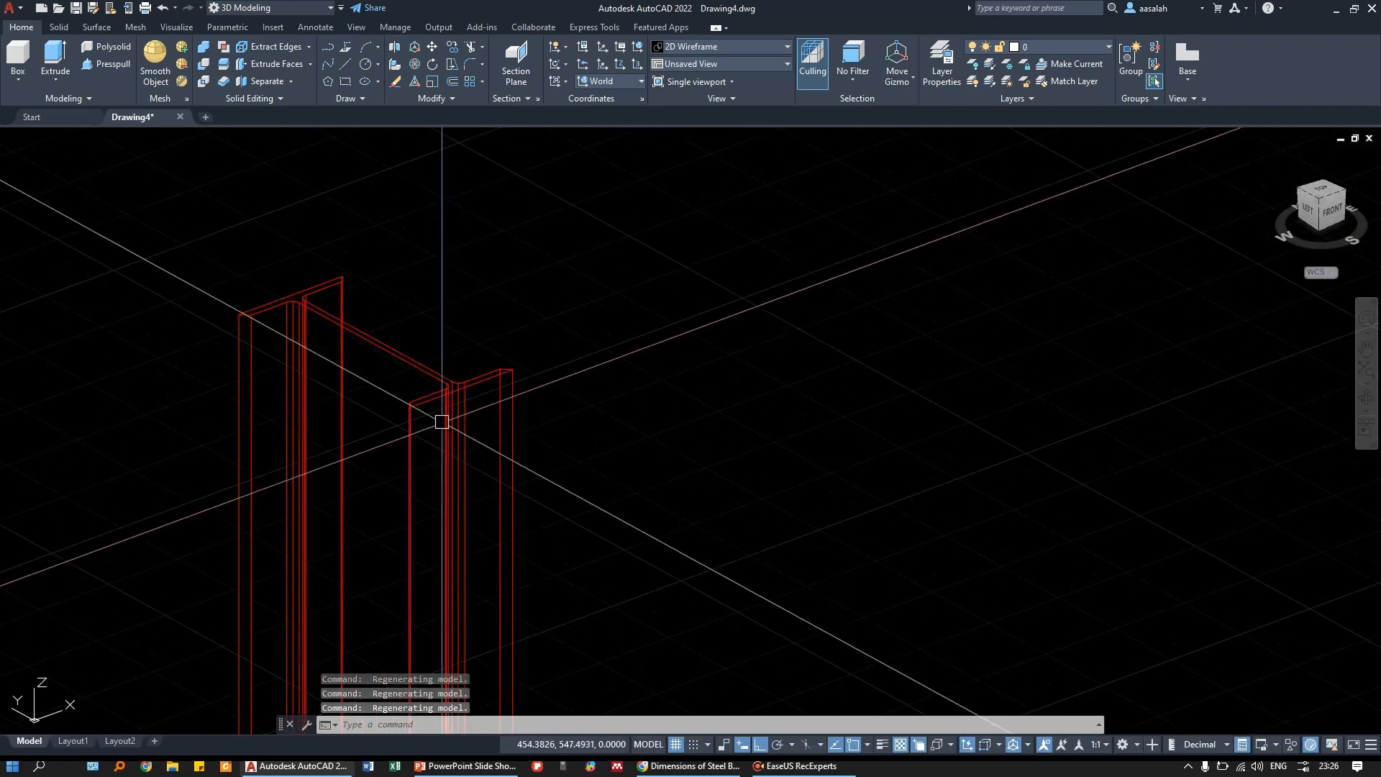
# - Draw a line about 20 units long from the corner of the beam's upper end in the World coordinate system
pyautogui.write('l')
pyautogui.press('Return')
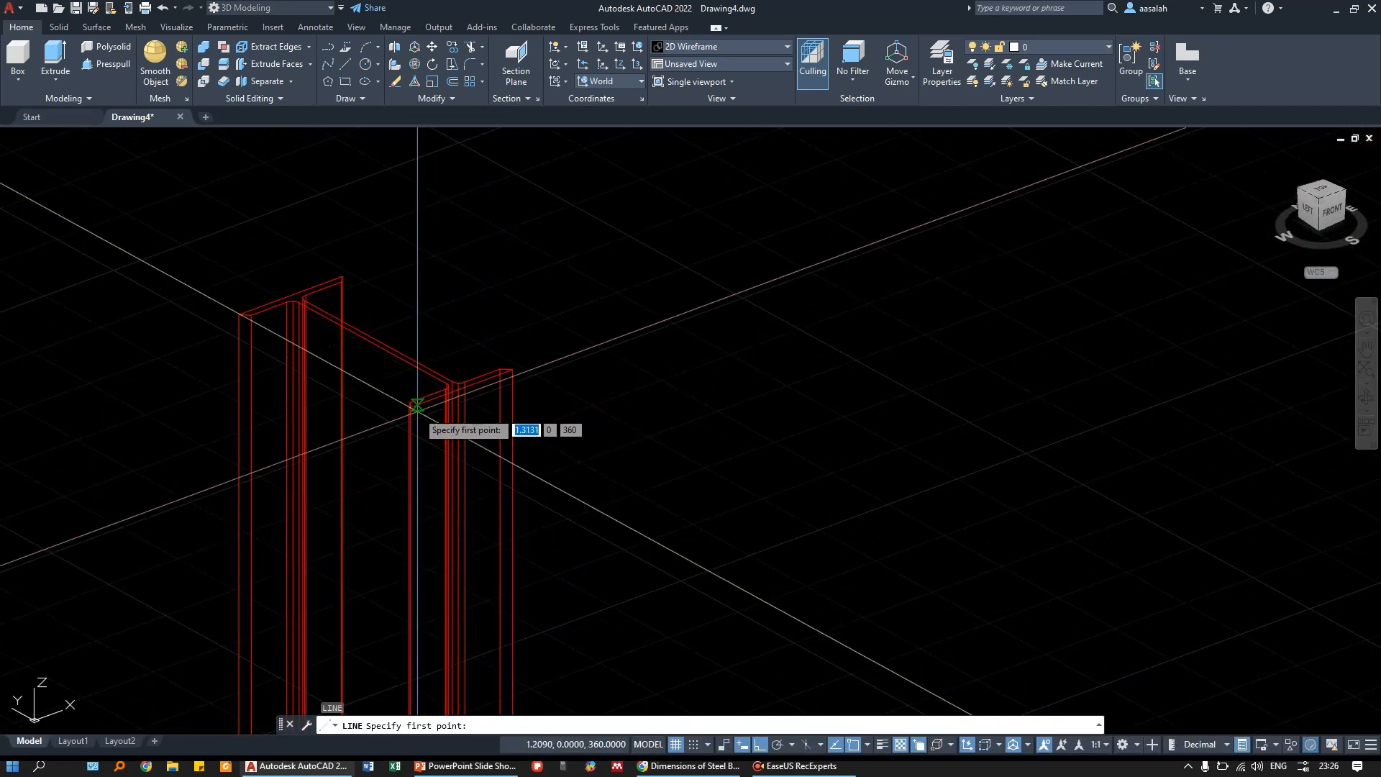
pyautogui.press('Escape')
pyautogui.press('Escape')
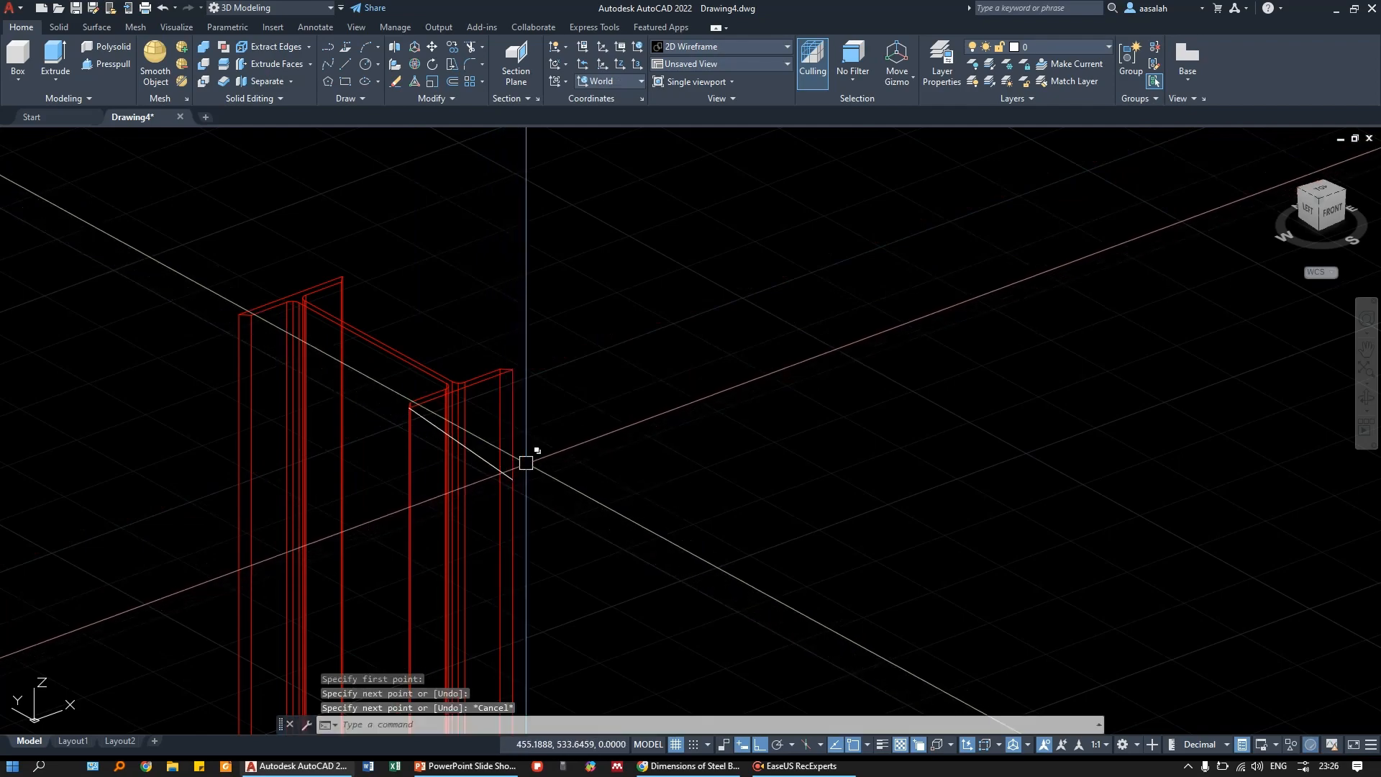
pyautogui.keyDown('shift'); pyautogui.moveTo(530, 453); pyautogui.dragTo(643, 437, button='middle'); pyautogui.keyUp('shift')
pyautogui.scroll(5, 604, 453)
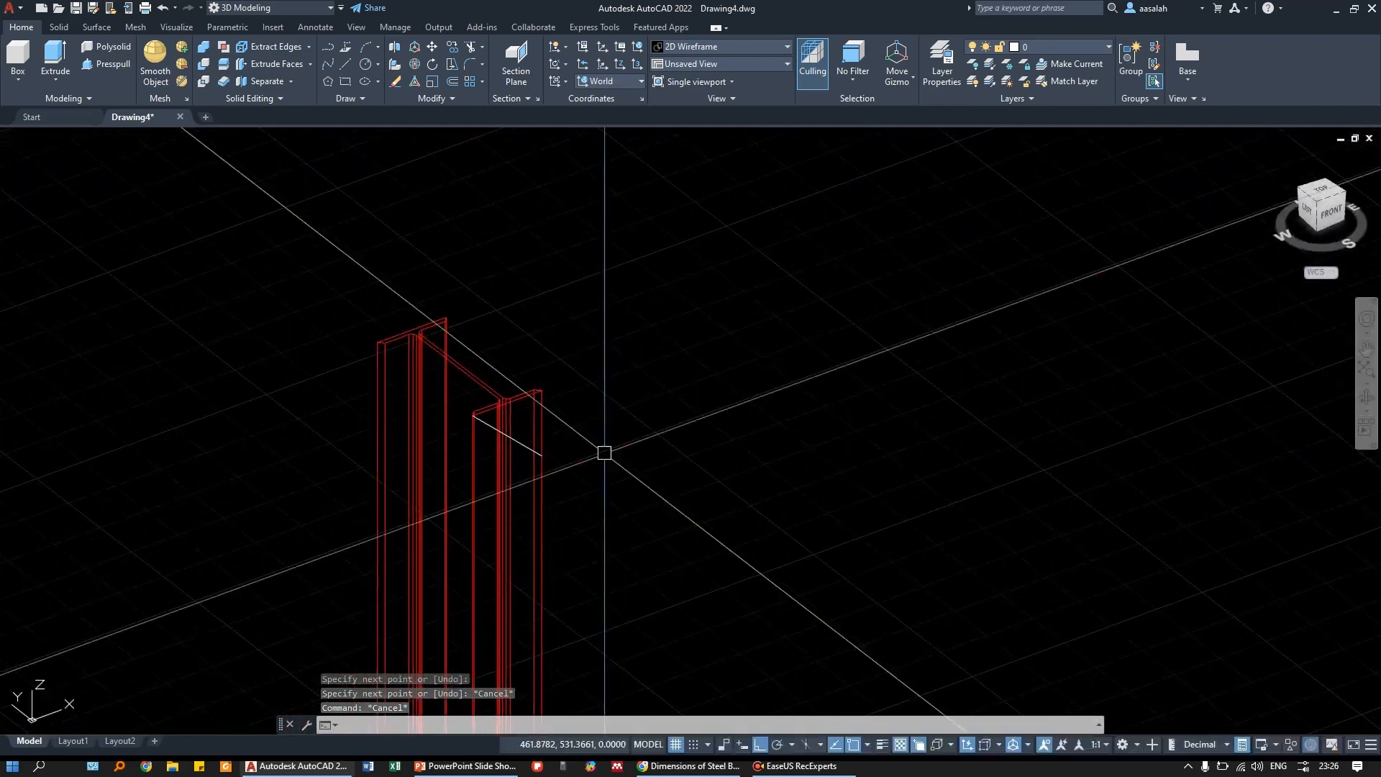
# - Erase the line drawn from the beam's upper corner
pyautogui.click(530, 429)
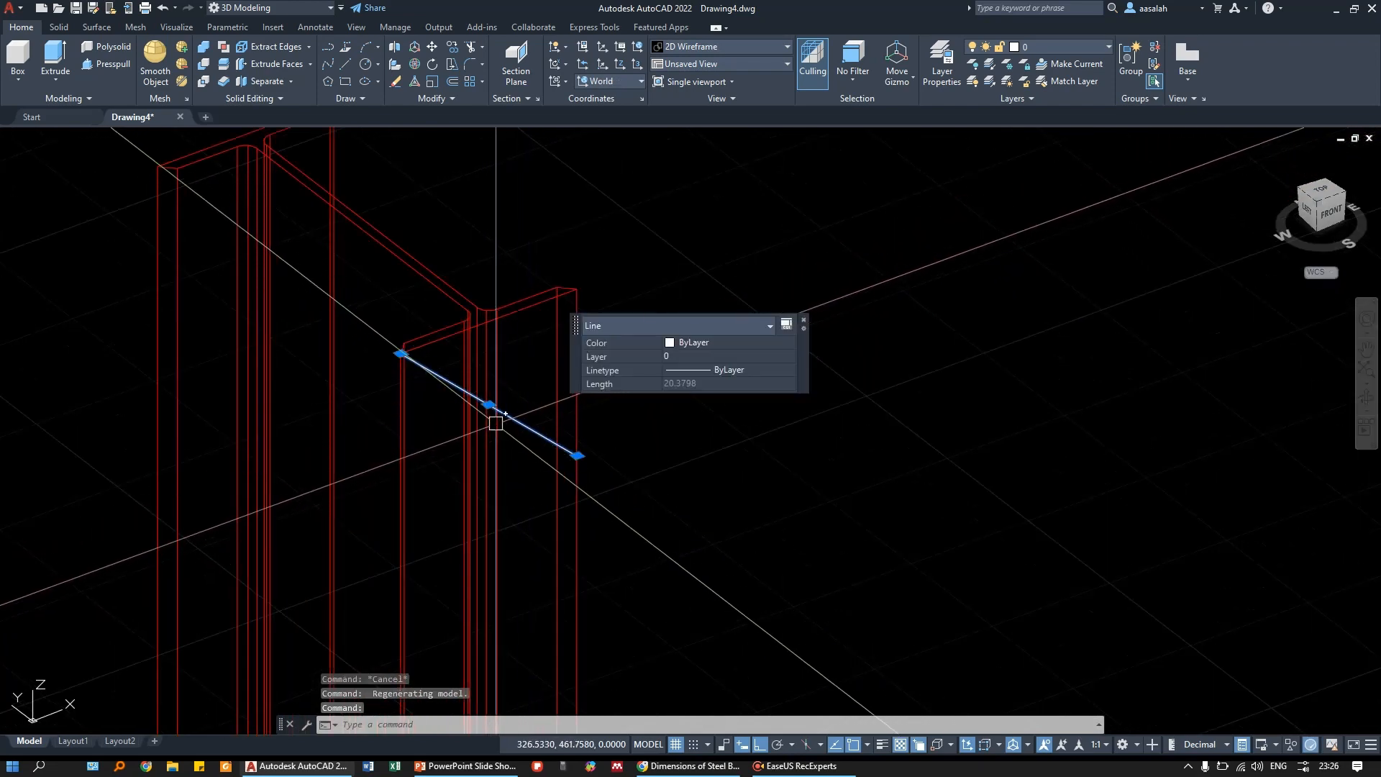
pyautogui.write('e')
pyautogui.press('Return')
pyautogui.scroll(-3, 579, 345)
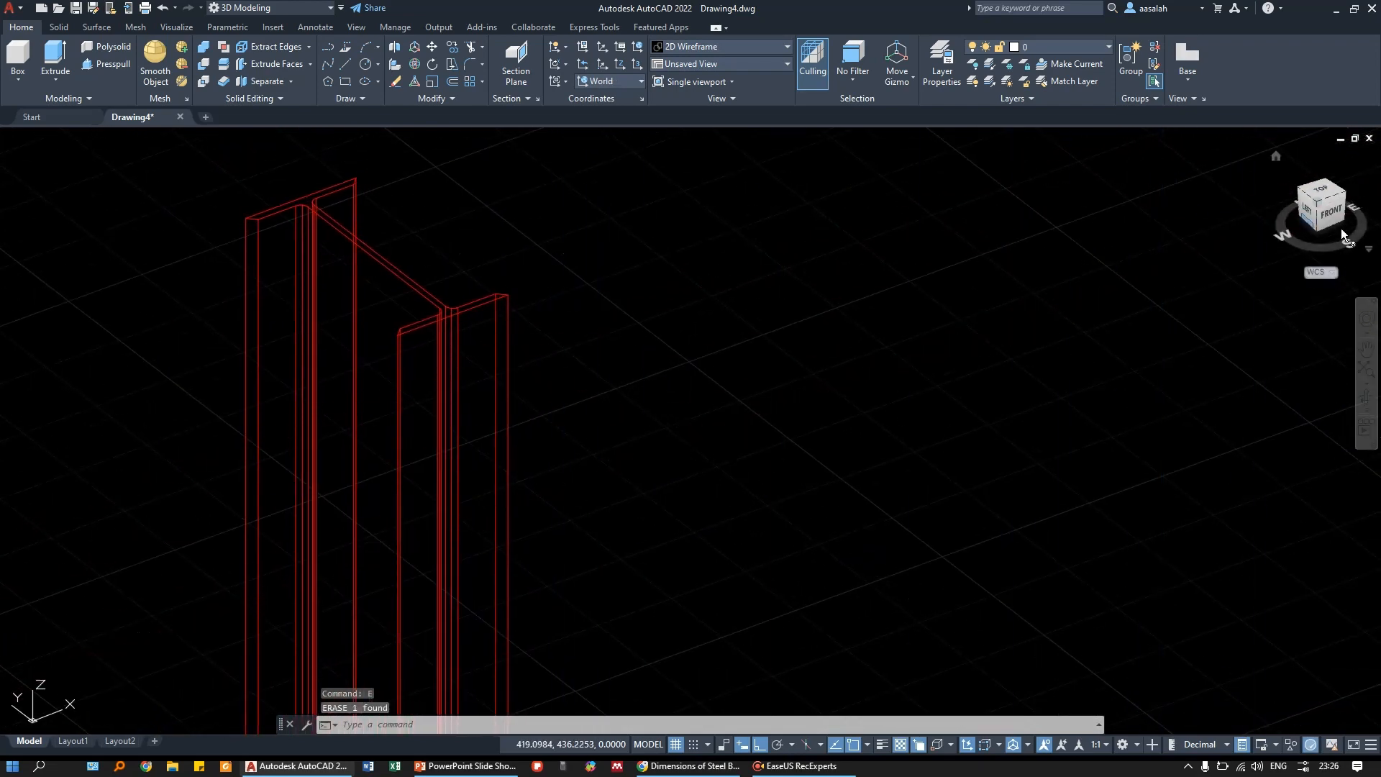
# - Switch the coordinate system from World to Front
pyautogui.scroll(-4, 446, 374)
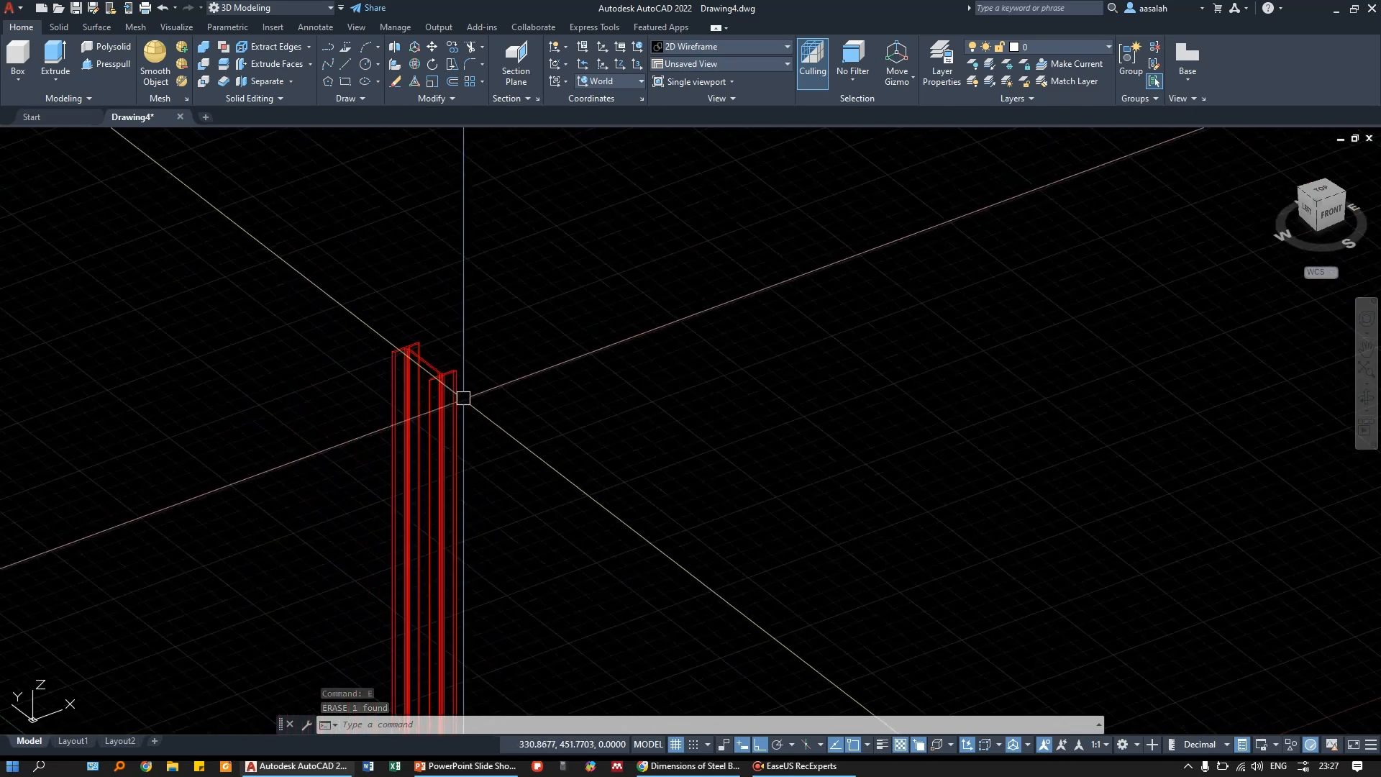
pyautogui.scroll(3, 417, 324)
pyautogui.moveTo(469, 293); pyautogui.dragTo(1131, 314, button='middle')
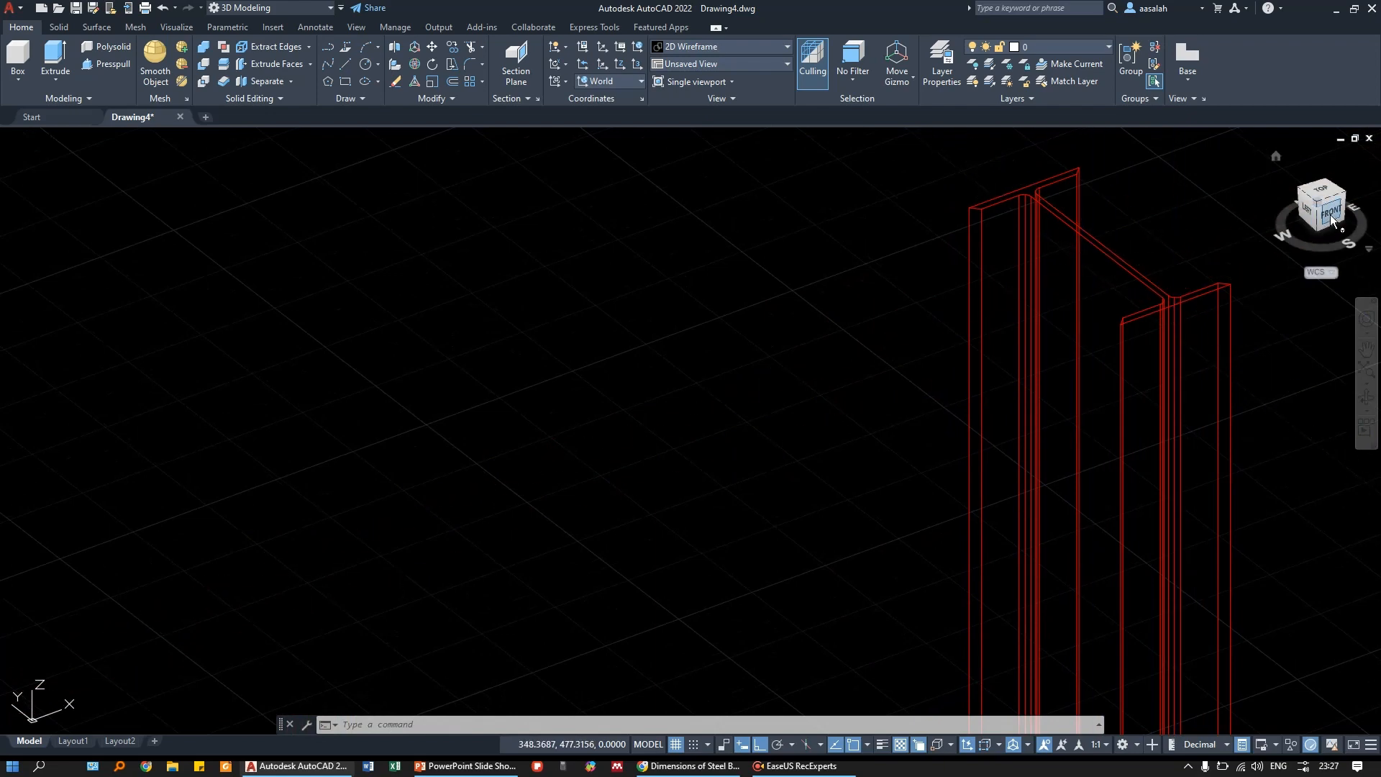
pyautogui.moveTo(1211, 410); pyautogui.dragTo(575, 394, button='middle')
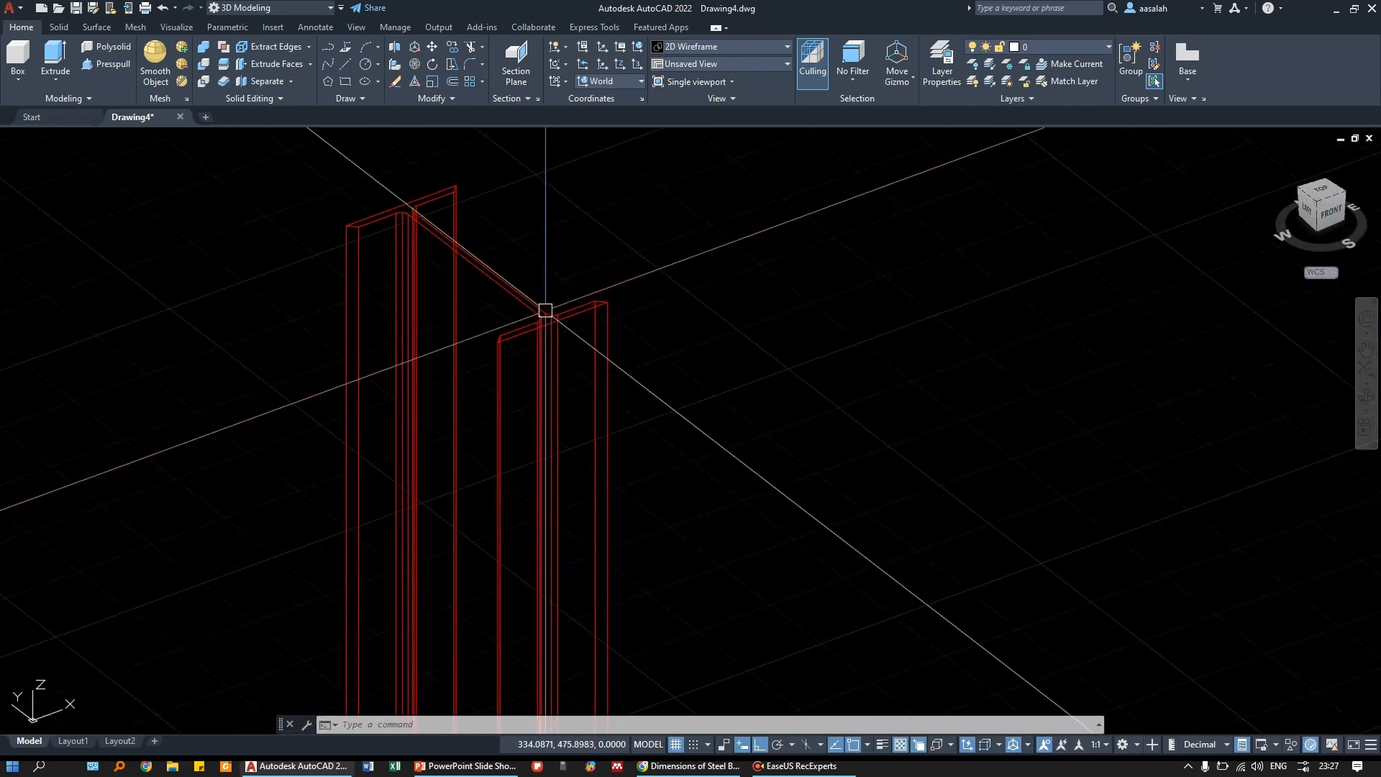
pyautogui.click(626, 79)
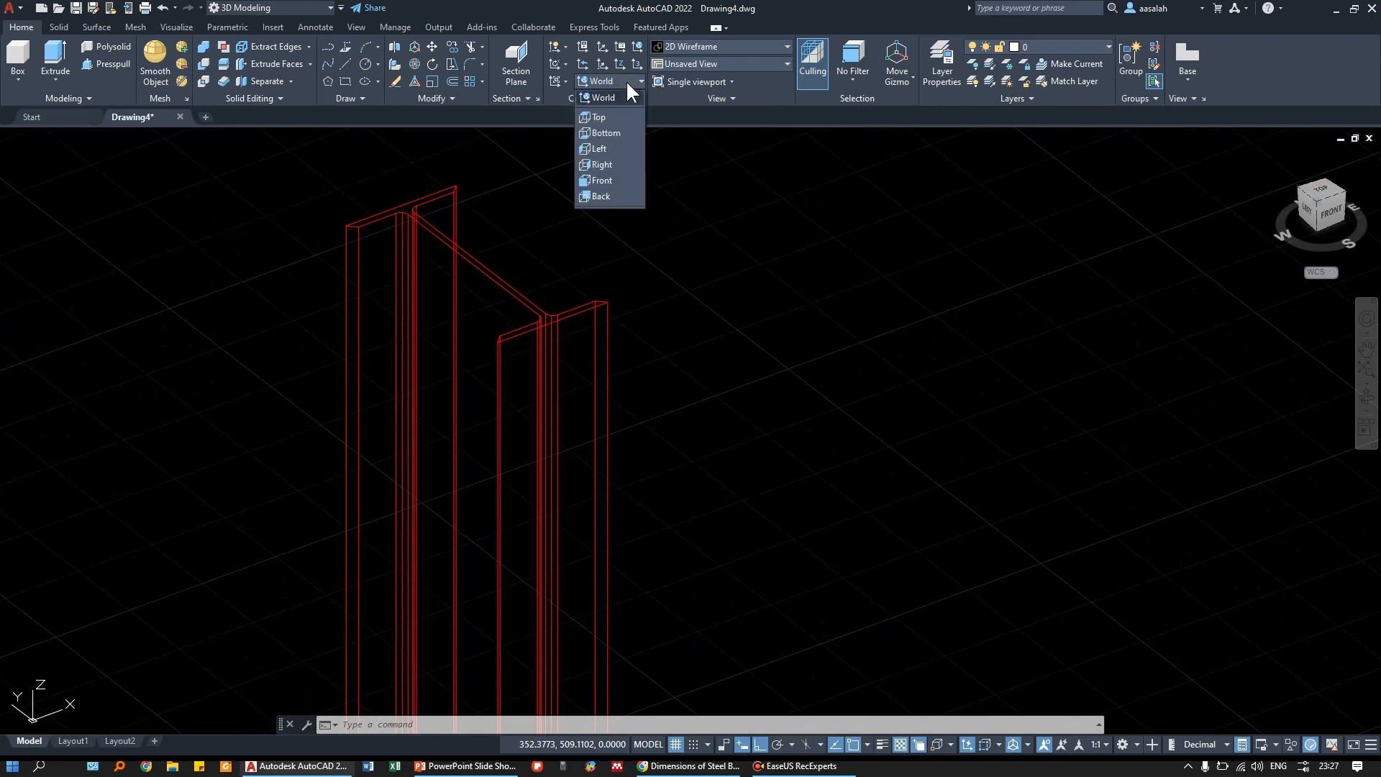
pyautogui.click(602, 179)
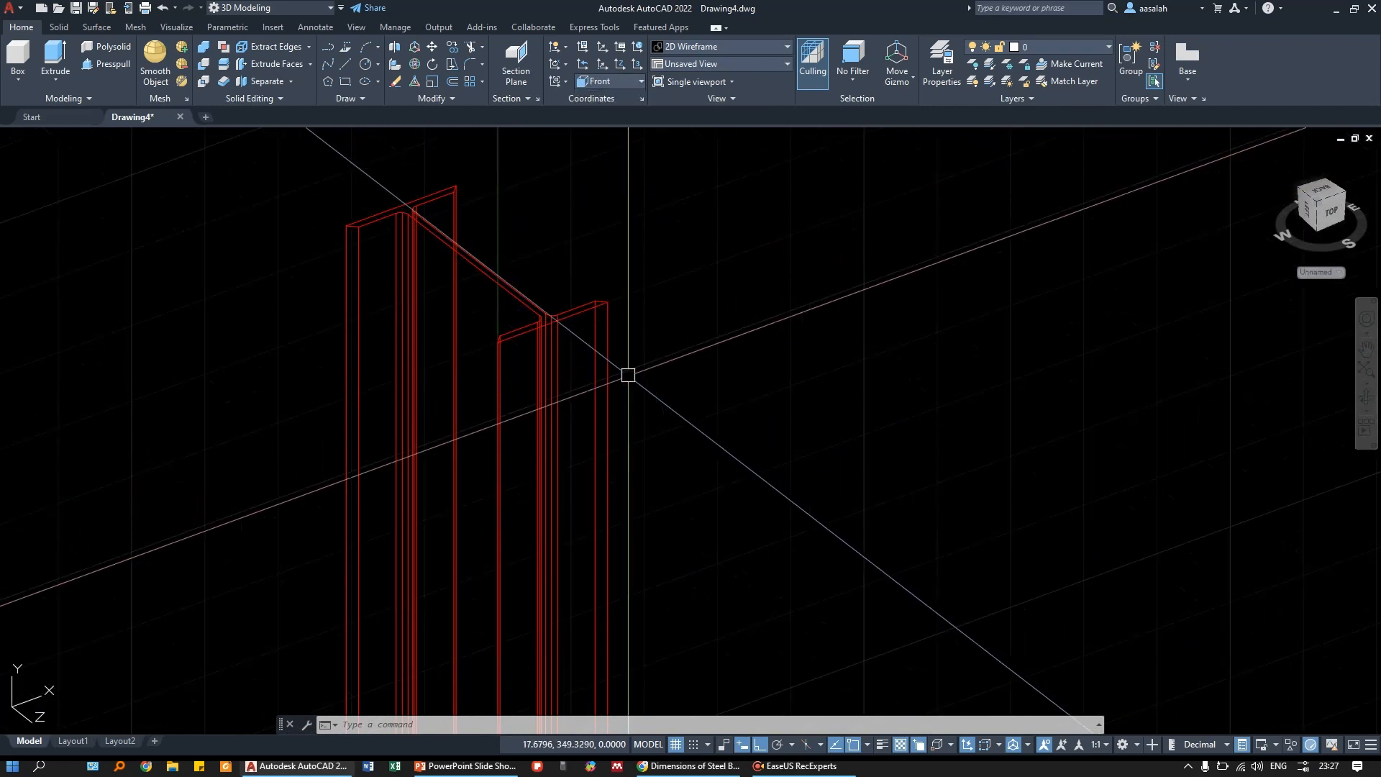
# - Draw a line about 31 units long along the X axis from the beam's upper corner at 0,360,0
pyautogui.scroll(5, 547, 289)
pyautogui.press('Escape')
pyautogui.press('Escape')
pyautogui.press('Escape')
pyautogui.moveTo(566, 332); pyautogui.dragTo(498, 343, button='middle')
pyautogui.write('l')
pyautogui.press('Return')
pyautogui.click(324, 318)
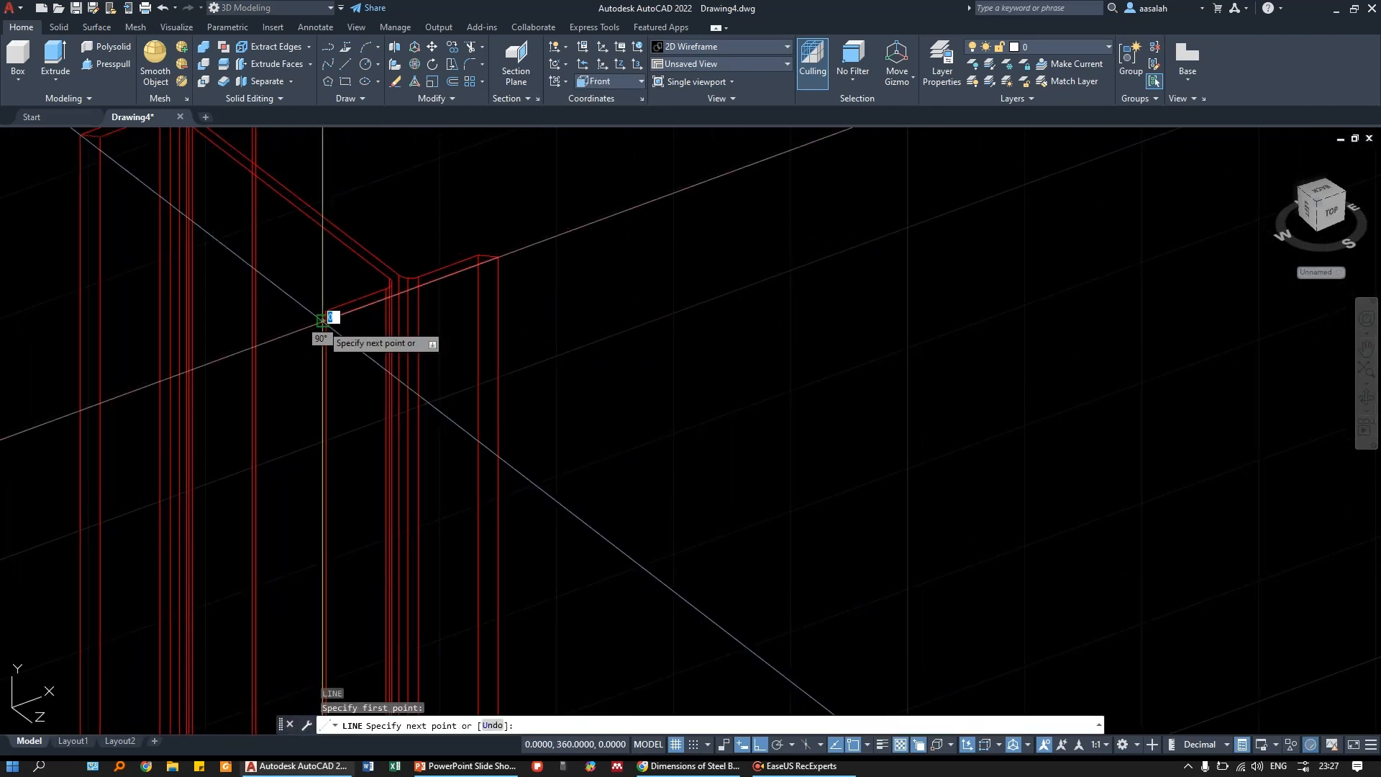
pyautogui.click(685, 291)
pyautogui.press('Escape')
pyautogui.scroll(-3, 593, 281)
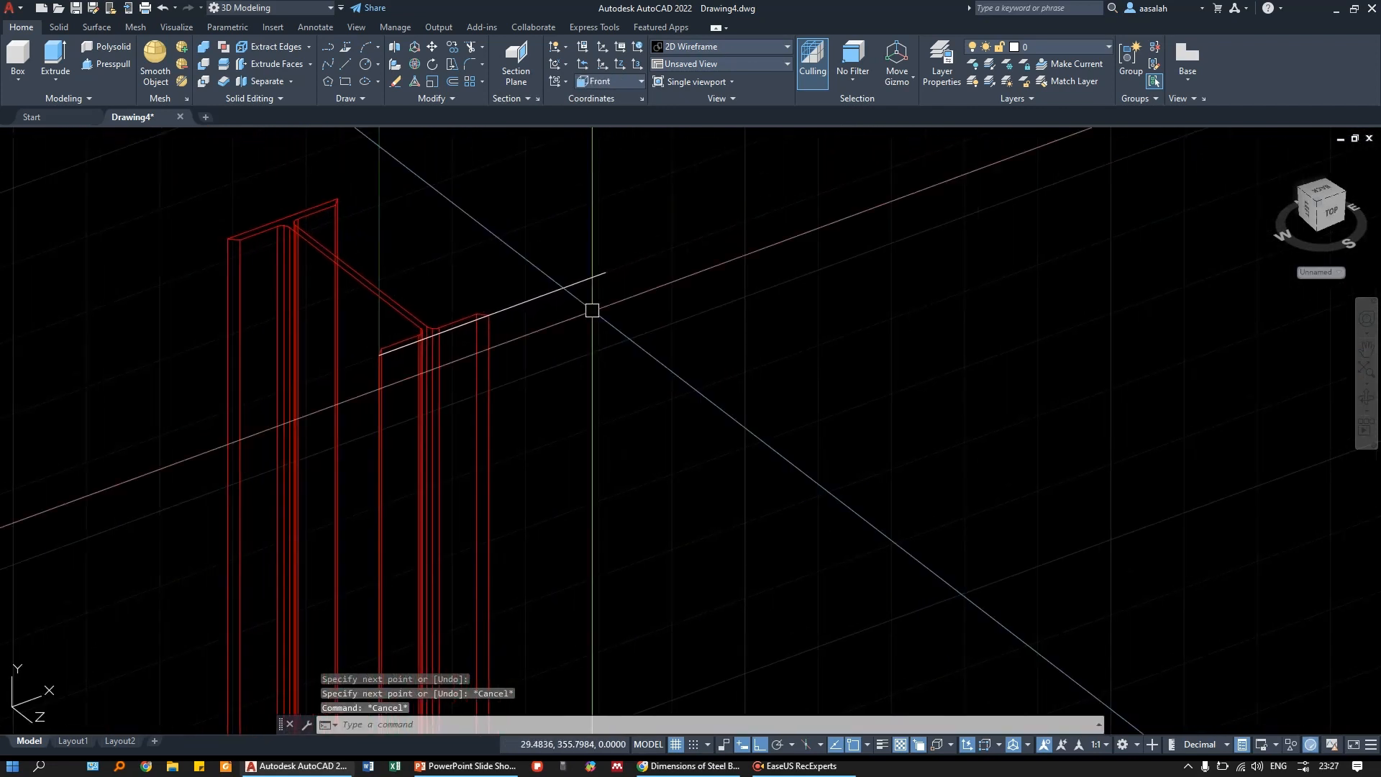
pyautogui.click(570, 283)
pyautogui.press('Escape')
pyautogui.click(570, 285)
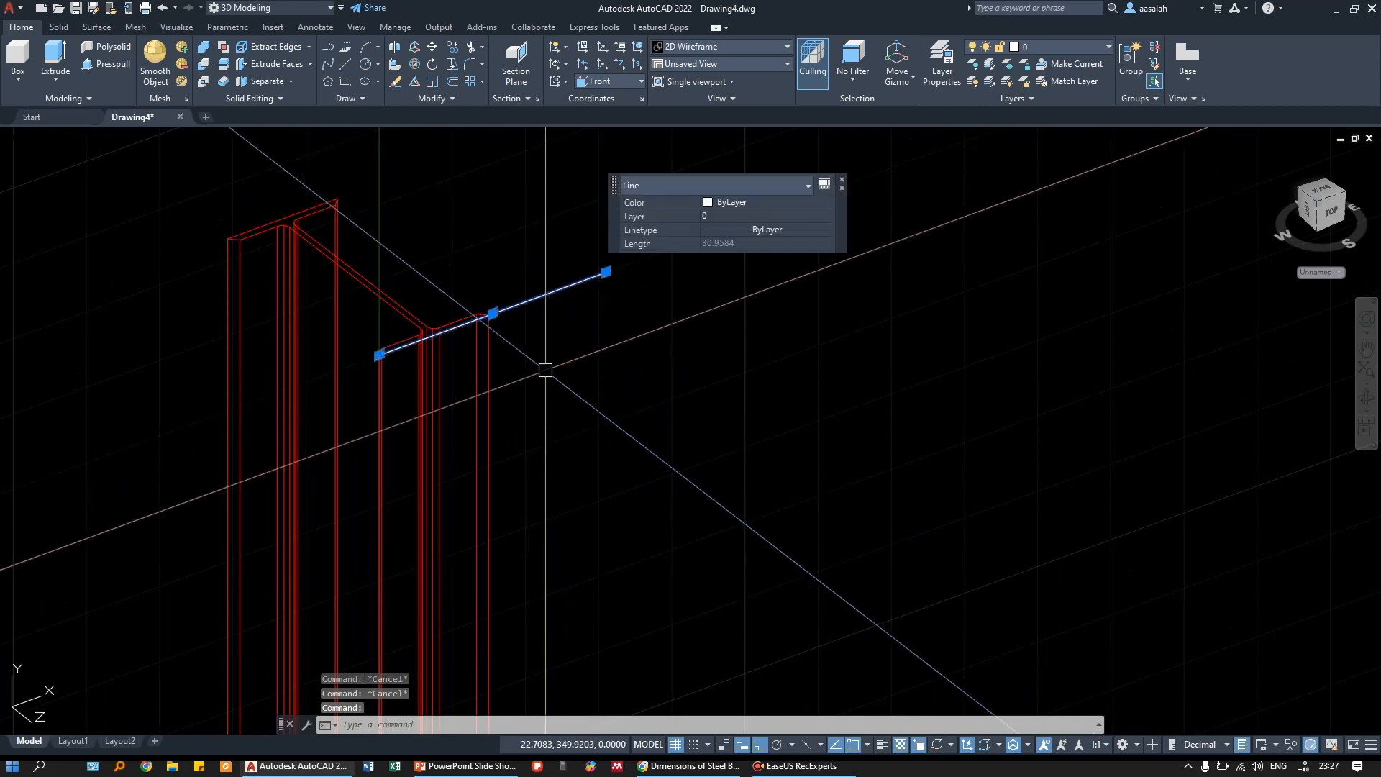
pyautogui.moveTo(602, 361); pyautogui.dragTo(555, 357, button='middle')
pyautogui.press('Escape')
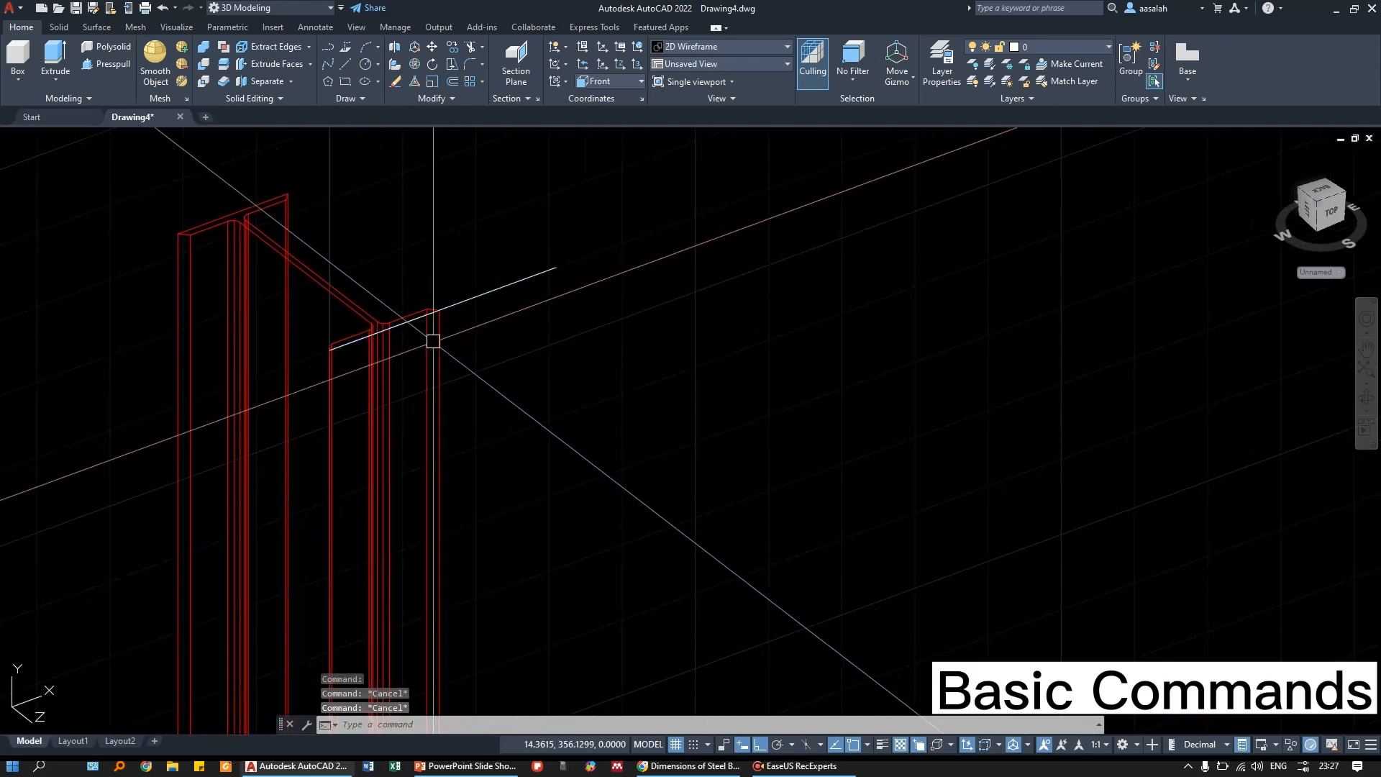
pyautogui.moveTo(492, 294); pyautogui.dragTo(545, 289, button='middle')
pyautogui.click(545, 287)
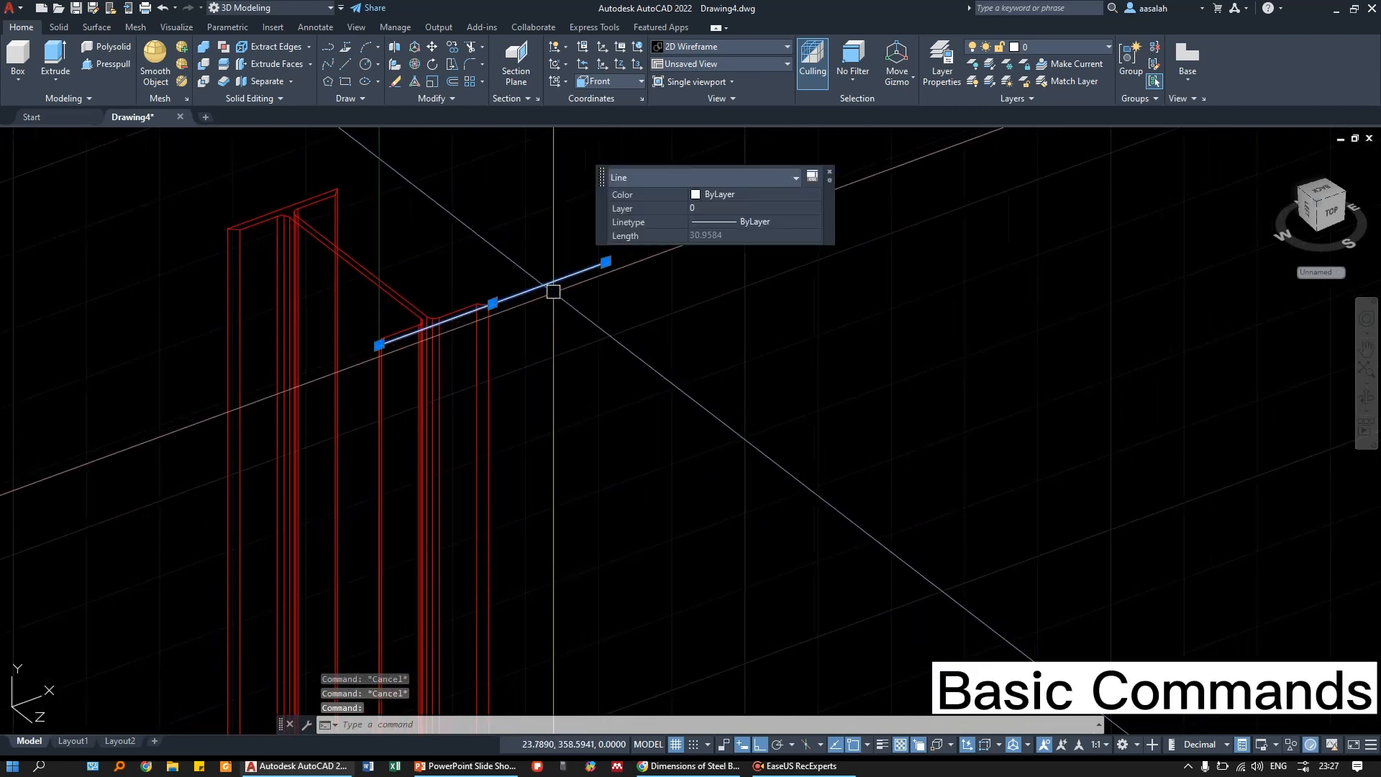
pyautogui.scroll(2, 556, 291)
pyautogui.moveTo(558, 287); pyautogui.dragTo(519, 334, button='middle')
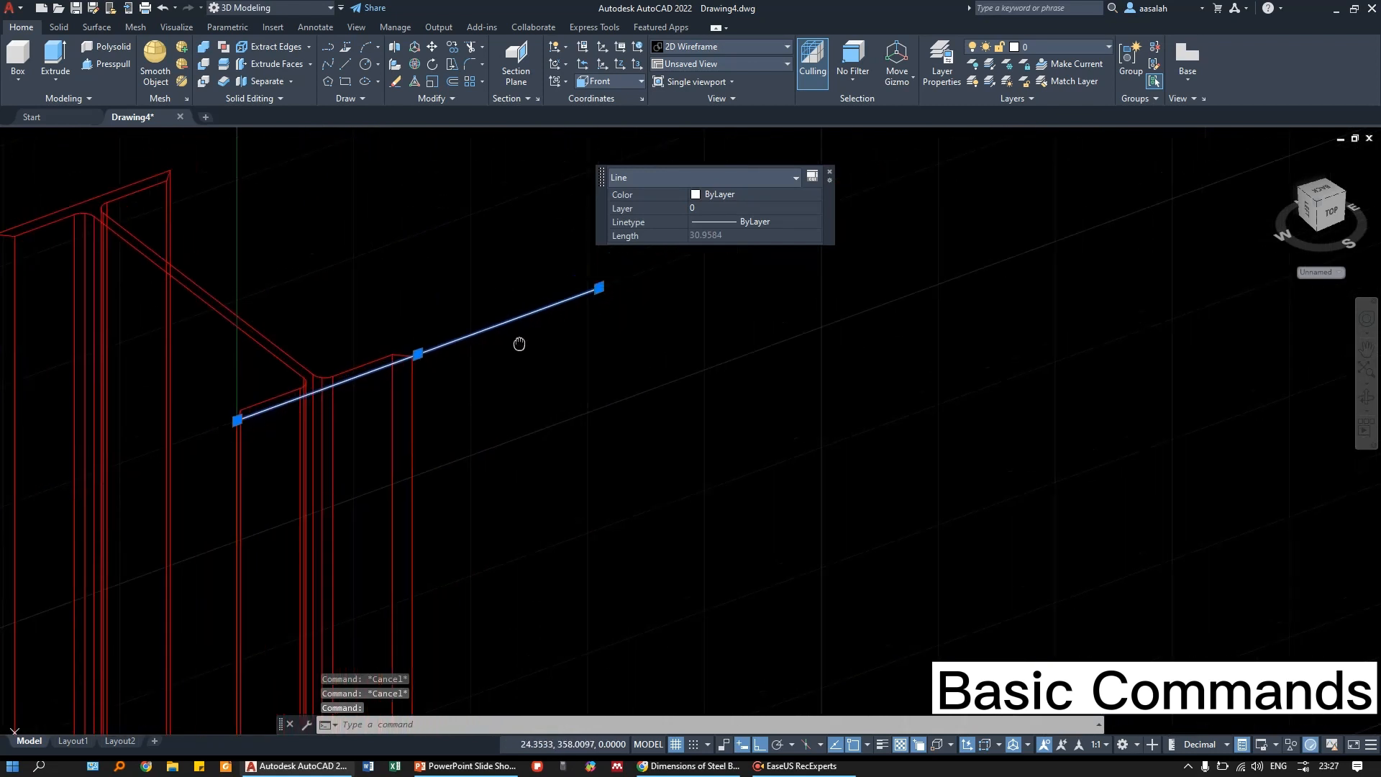
pyautogui.click(598, 288)
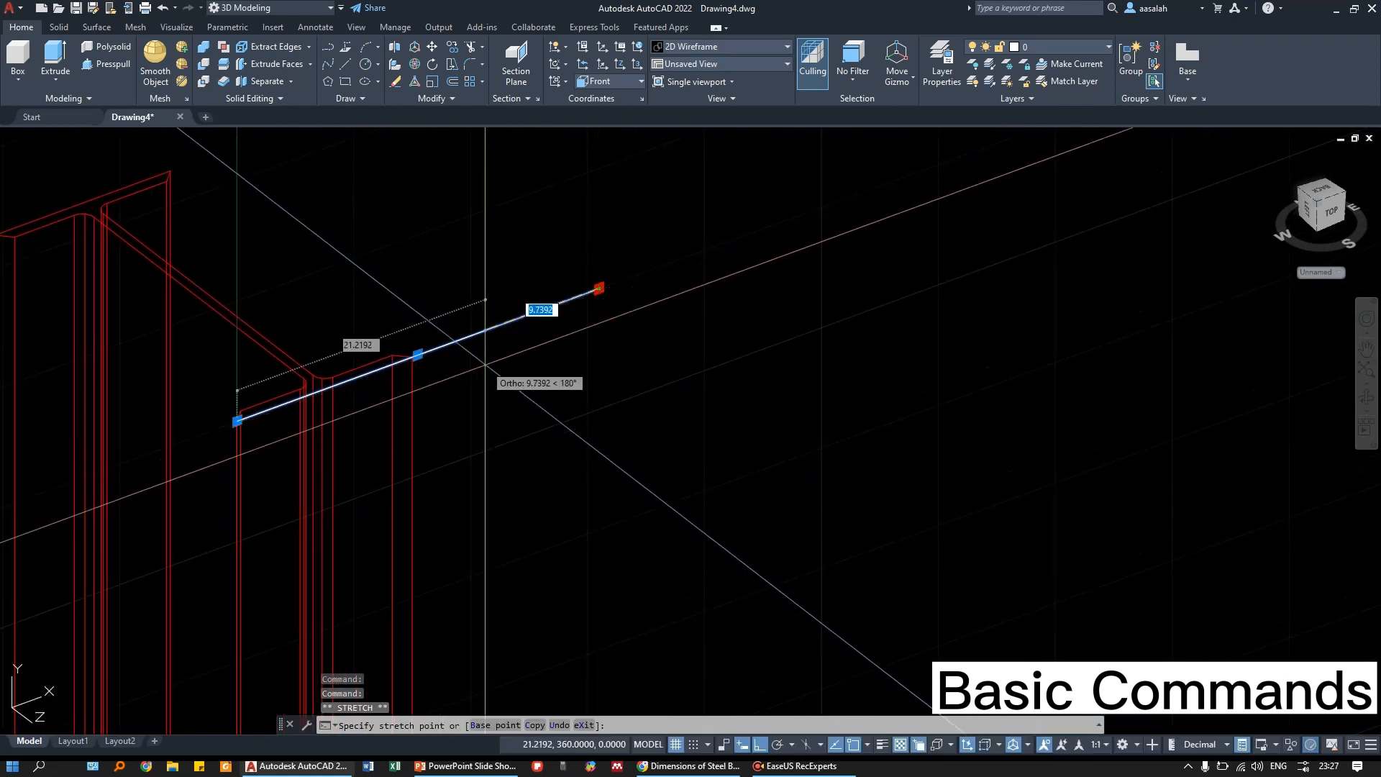
pyautogui.press('Escape')
pyautogui.click(536, 314)
pyautogui.moveTo(507, 362)
pyautogui.mouseDown(button='middle')
pyautogui.moveTo(583, 358)
pyautogui.moveTo(530, 350)
pyautogui.mouseUp(button='middle')
pyautogui.press('Escape')
pyautogui.press('Escape')
# - Start rotating the line that extends along X from the beam's upper corner
pyautogui.click(585, 322)
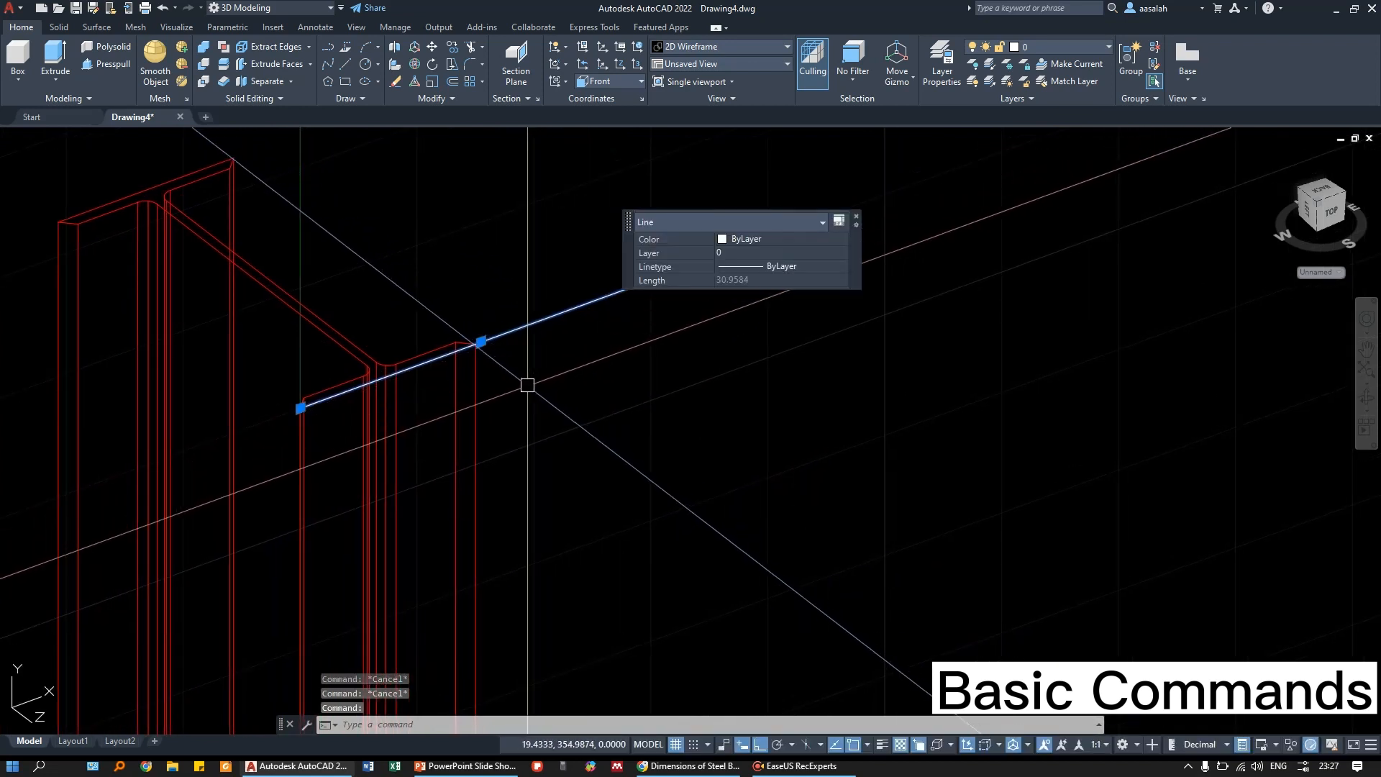
pyautogui.press('Return')
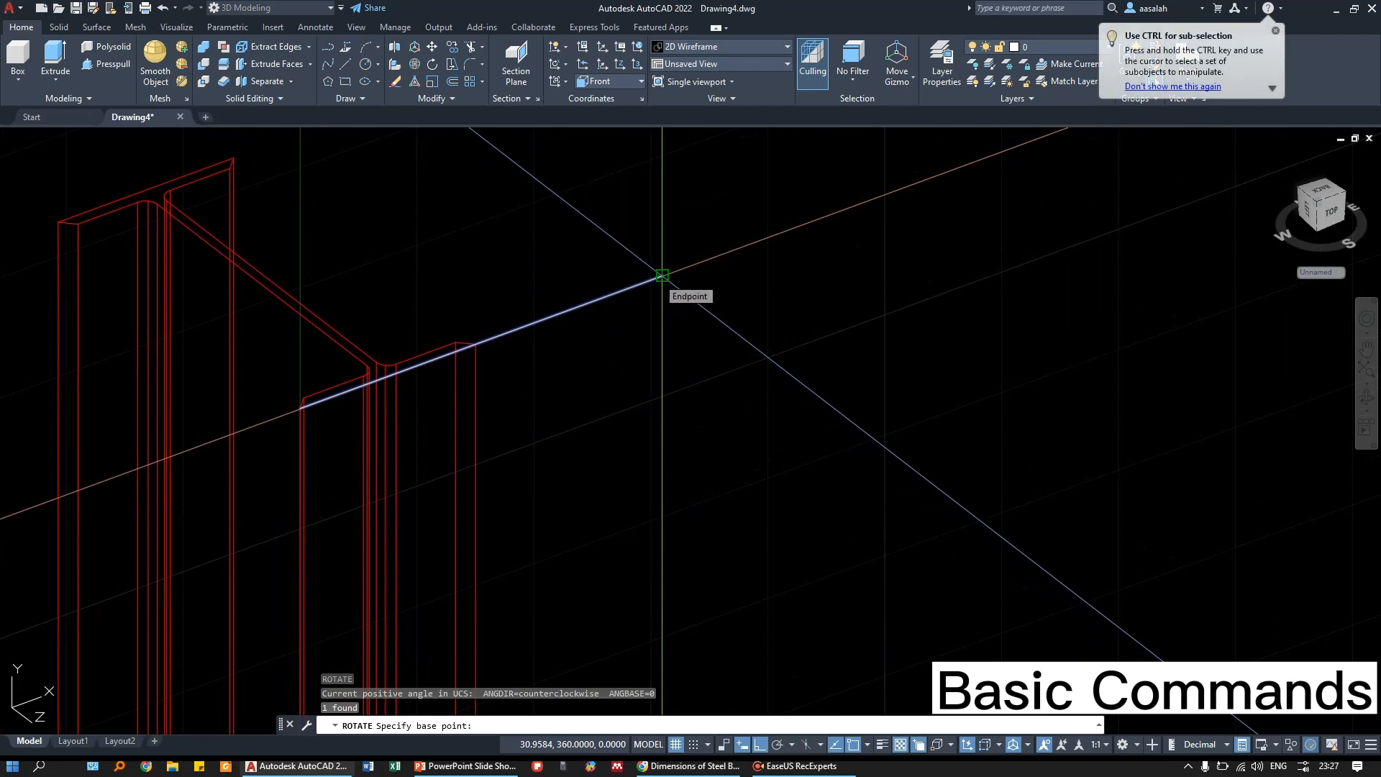
pyautogui.press('Escape')
pyautogui.press('Escape')
pyautogui.write('ro')
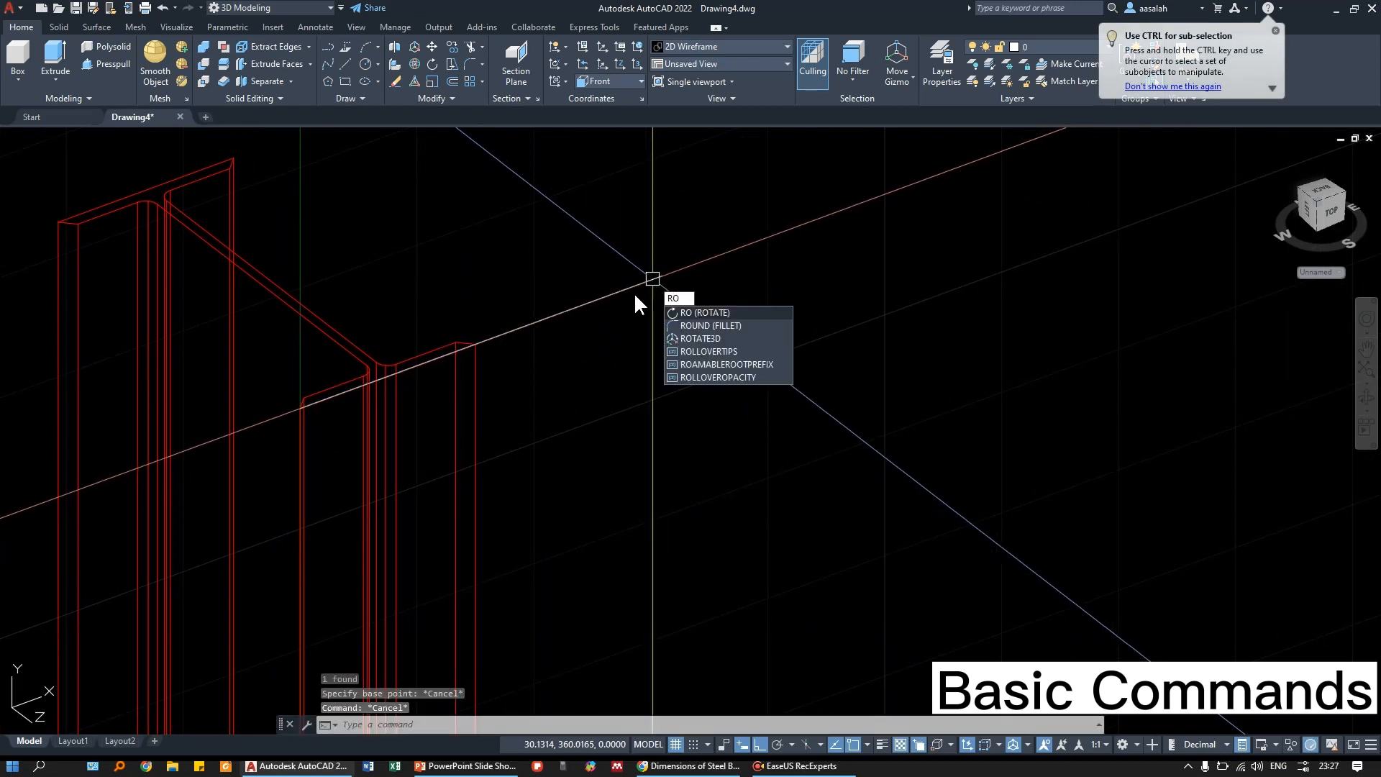
pyautogui.press('Return')
pyautogui.click(620, 295)
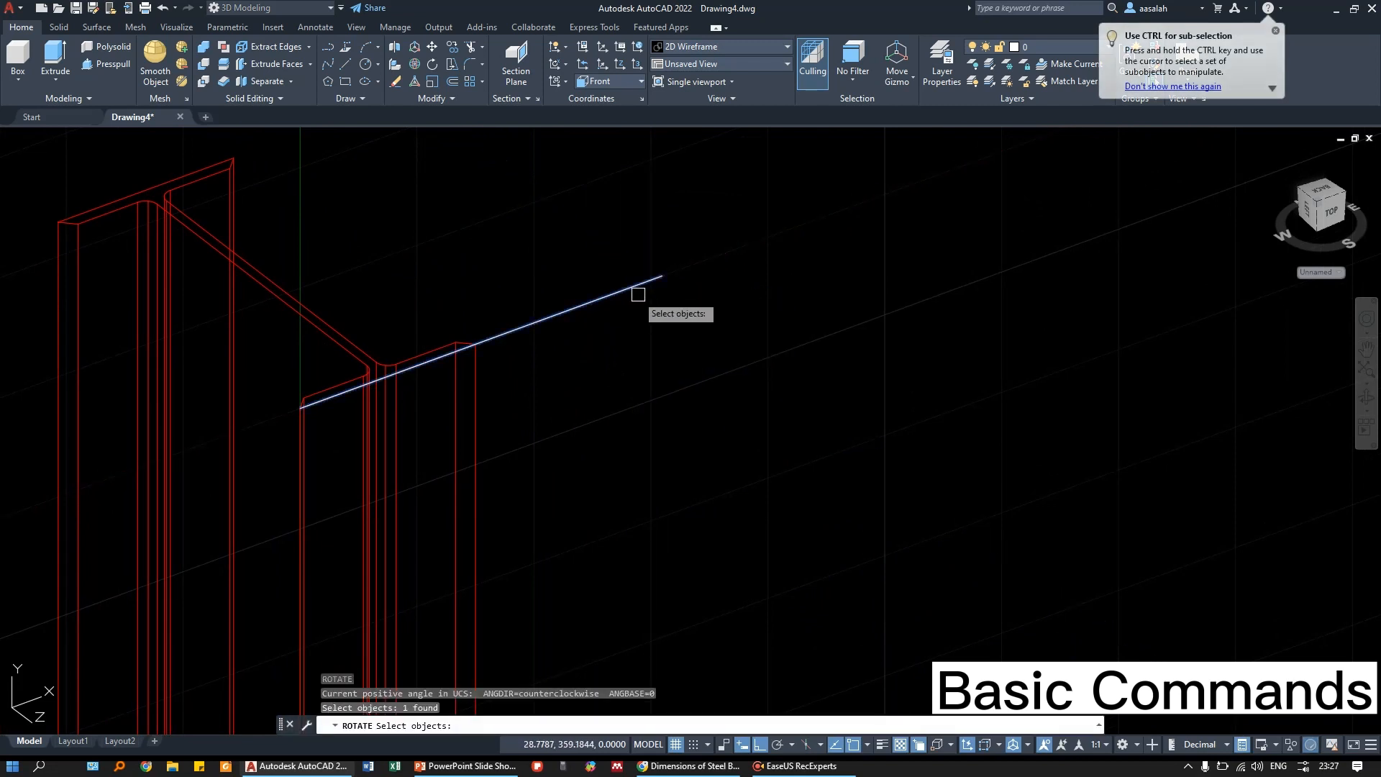
pyautogui.press('Return')
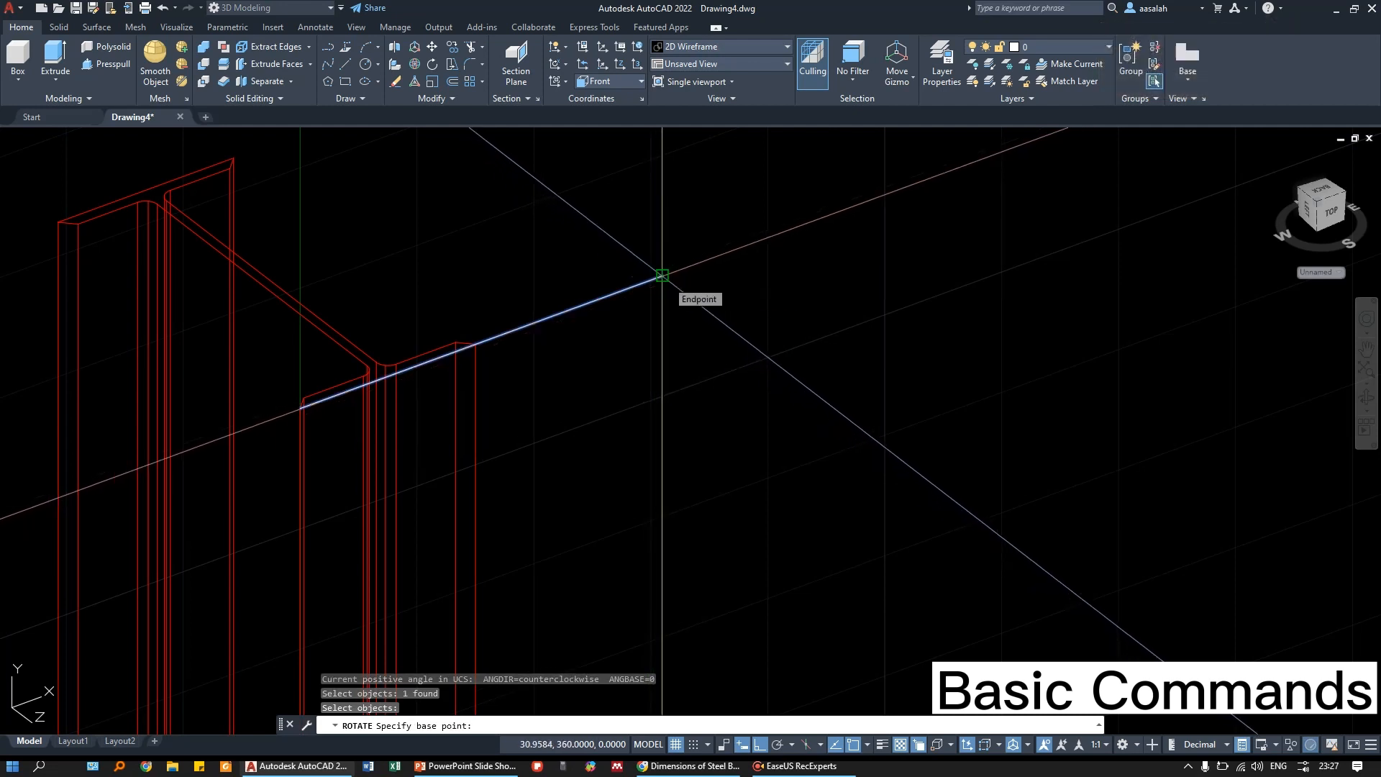
# - Rotate the line 45 degrees about its free endpoint away from the column
pyautogui.click(661, 275)
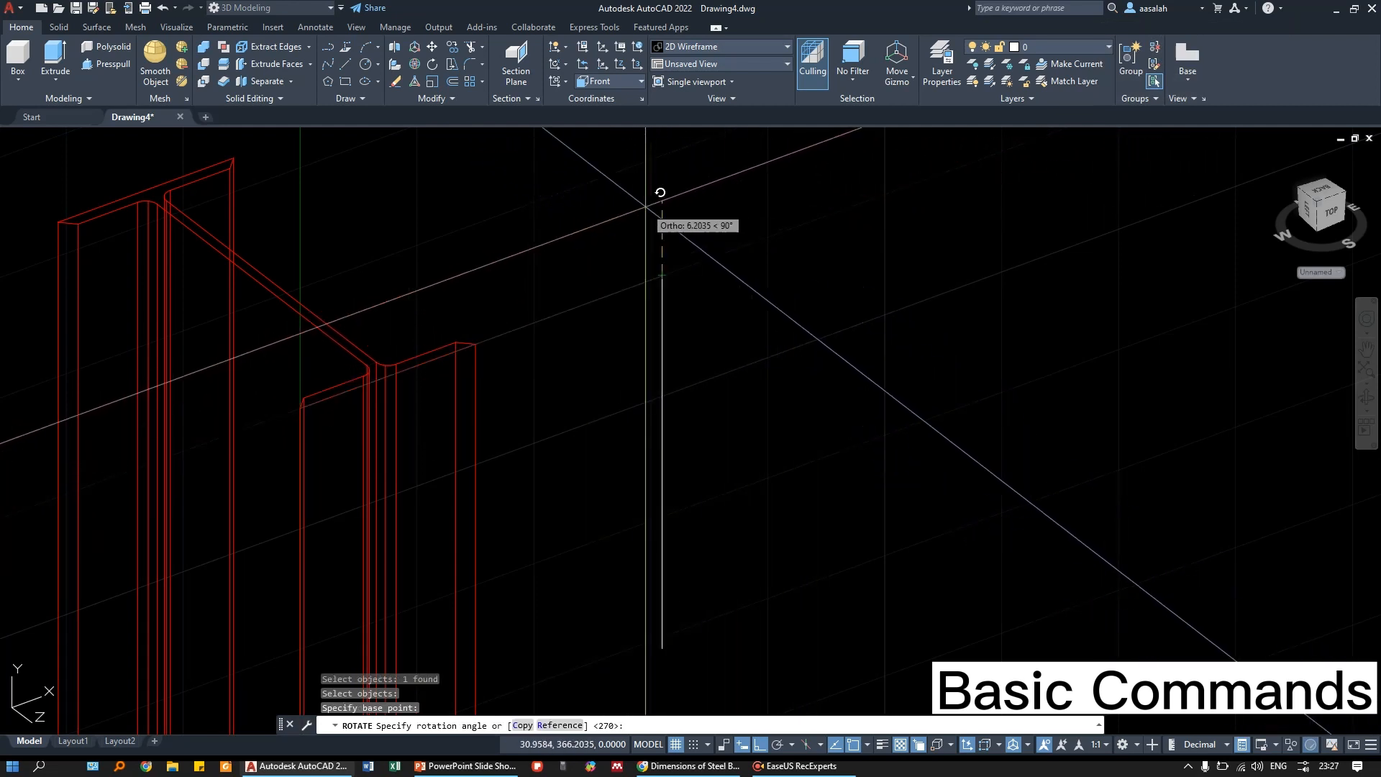
pyautogui.press('Return')
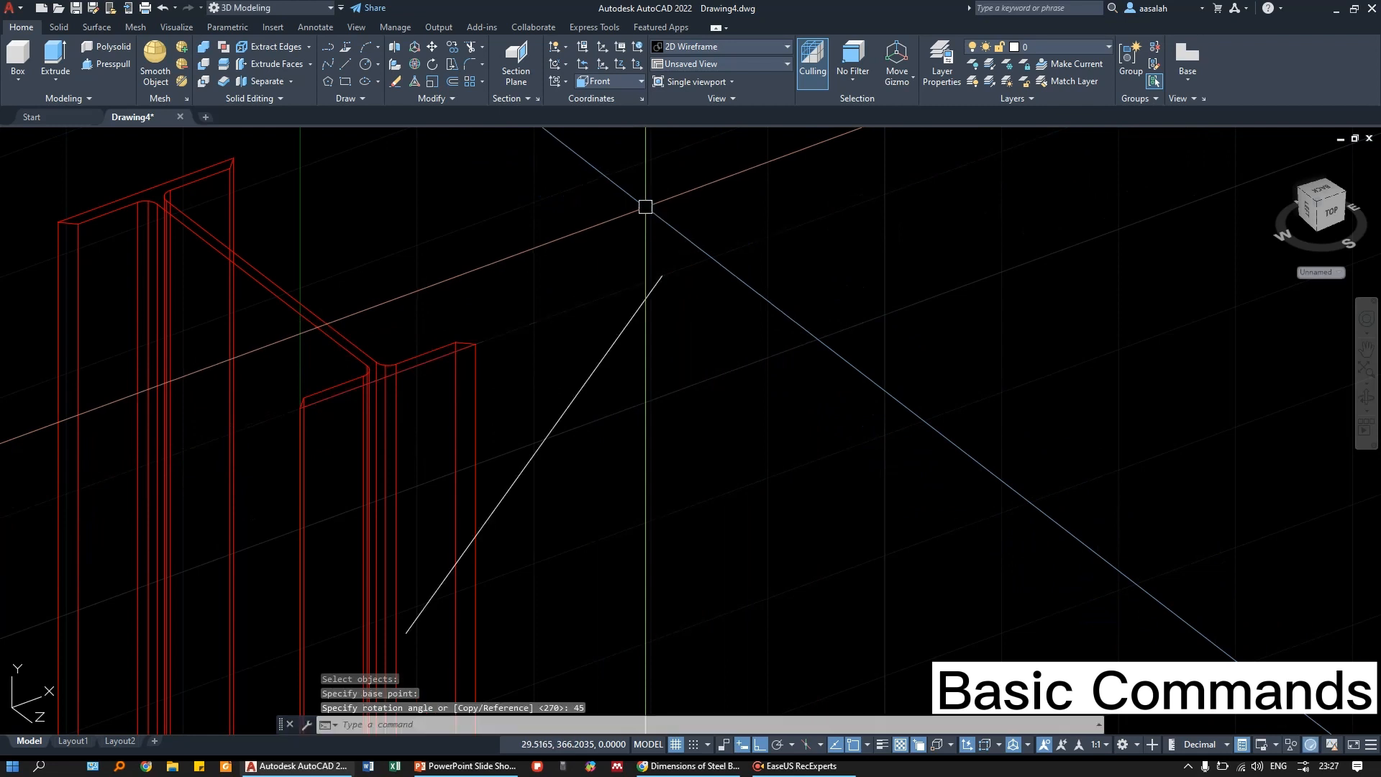
# - Move the sloped line by its upper endpoint onto the outer top corner of the column's near flange
pyautogui.moveTo(696, 359); pyautogui.dragTo(794, 276, button='middle')
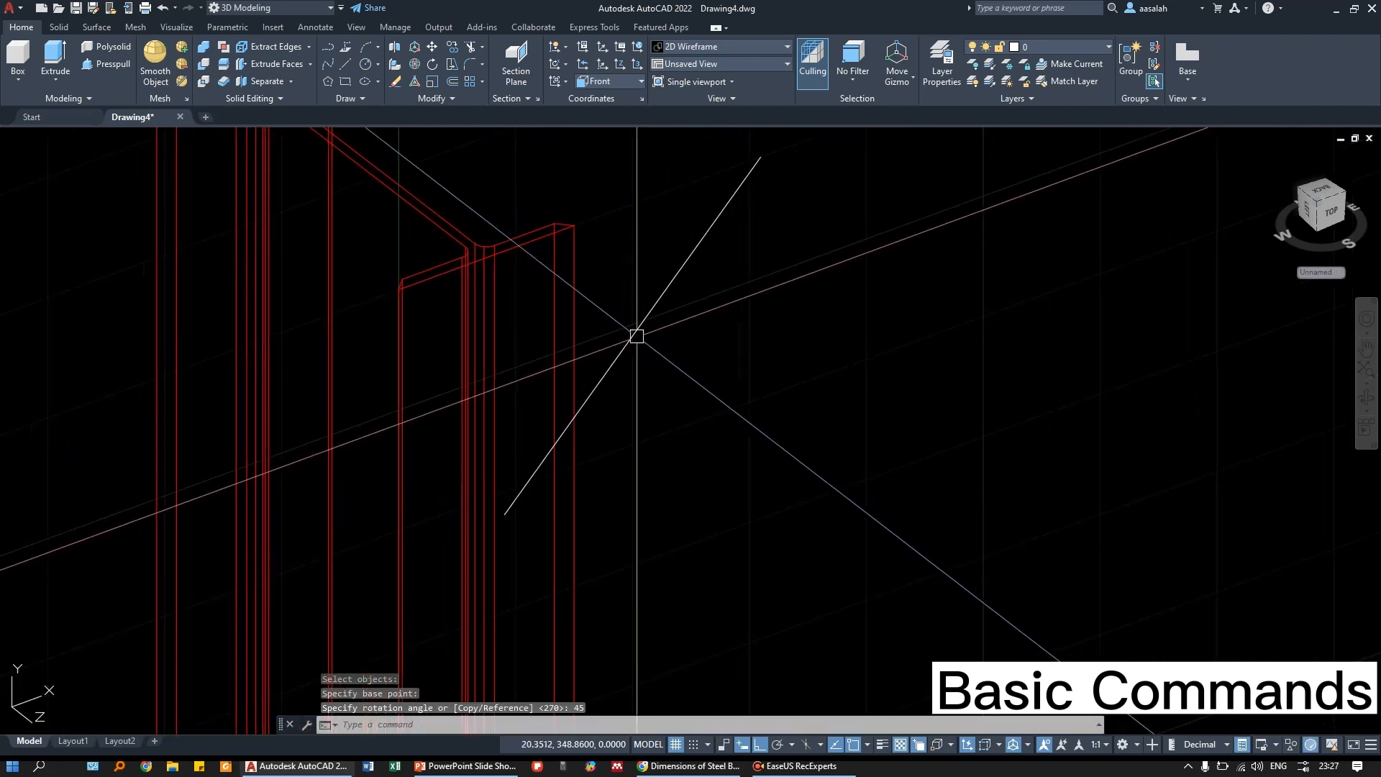
pyautogui.click(647, 357)
pyautogui.write('m')
pyautogui.press('Return')
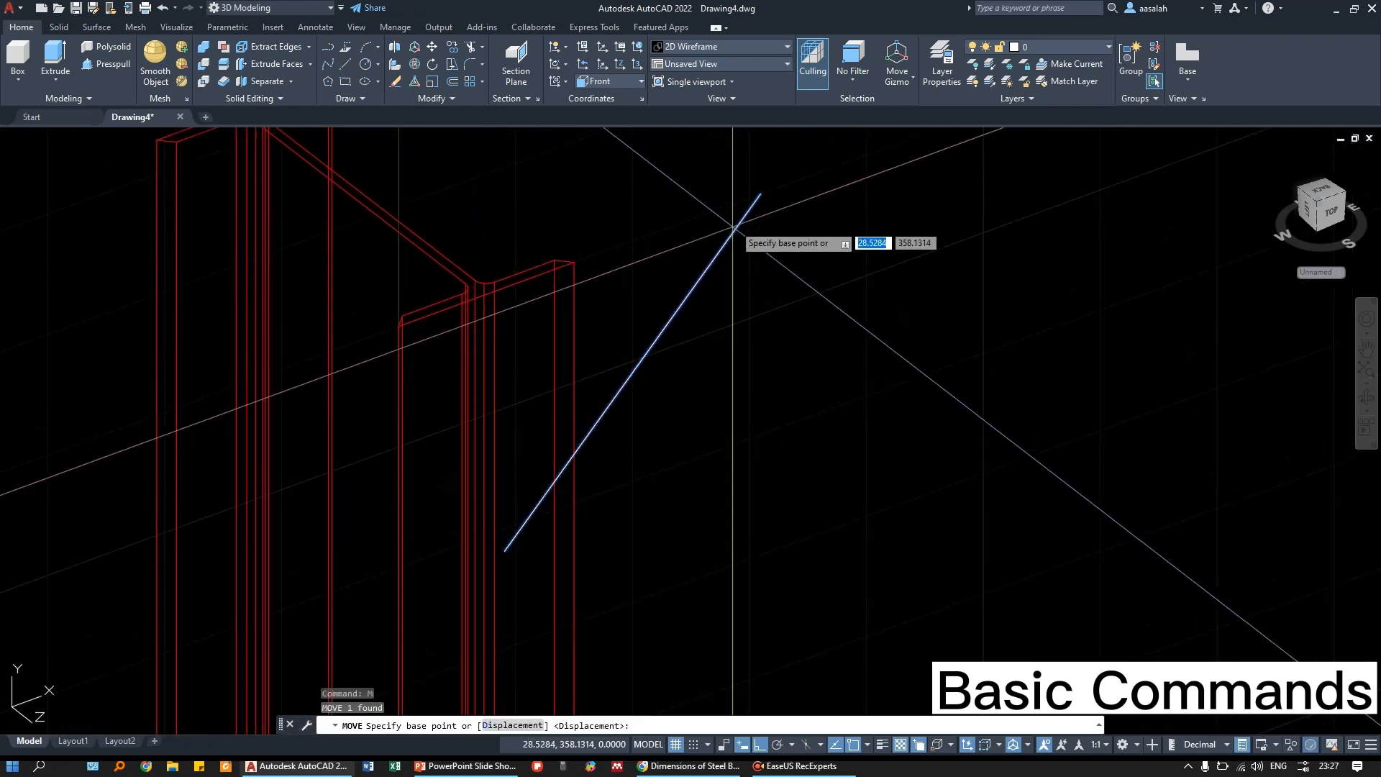
pyautogui.click(760, 193)
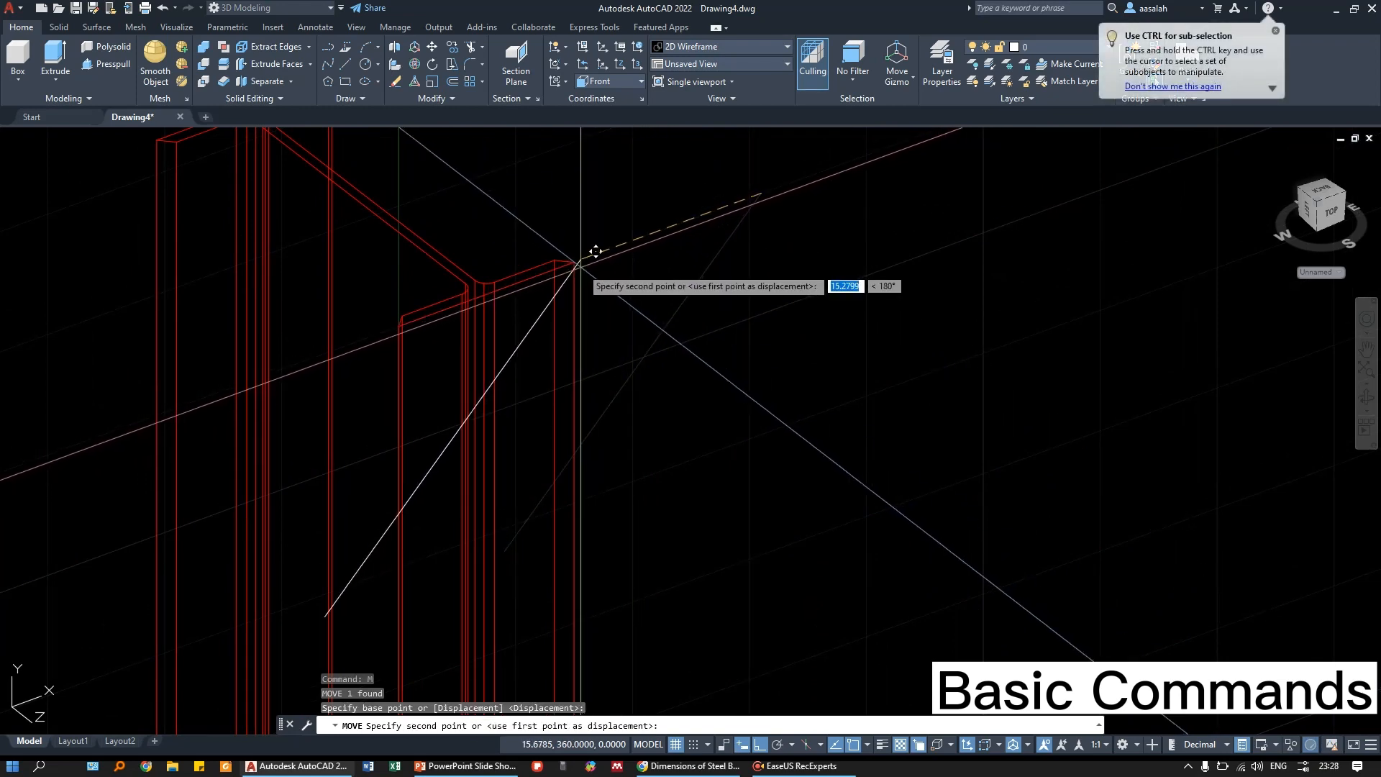
pyautogui.press('Escape')
pyautogui.press('Escape')
pyautogui.scroll(-3, 572, 274)
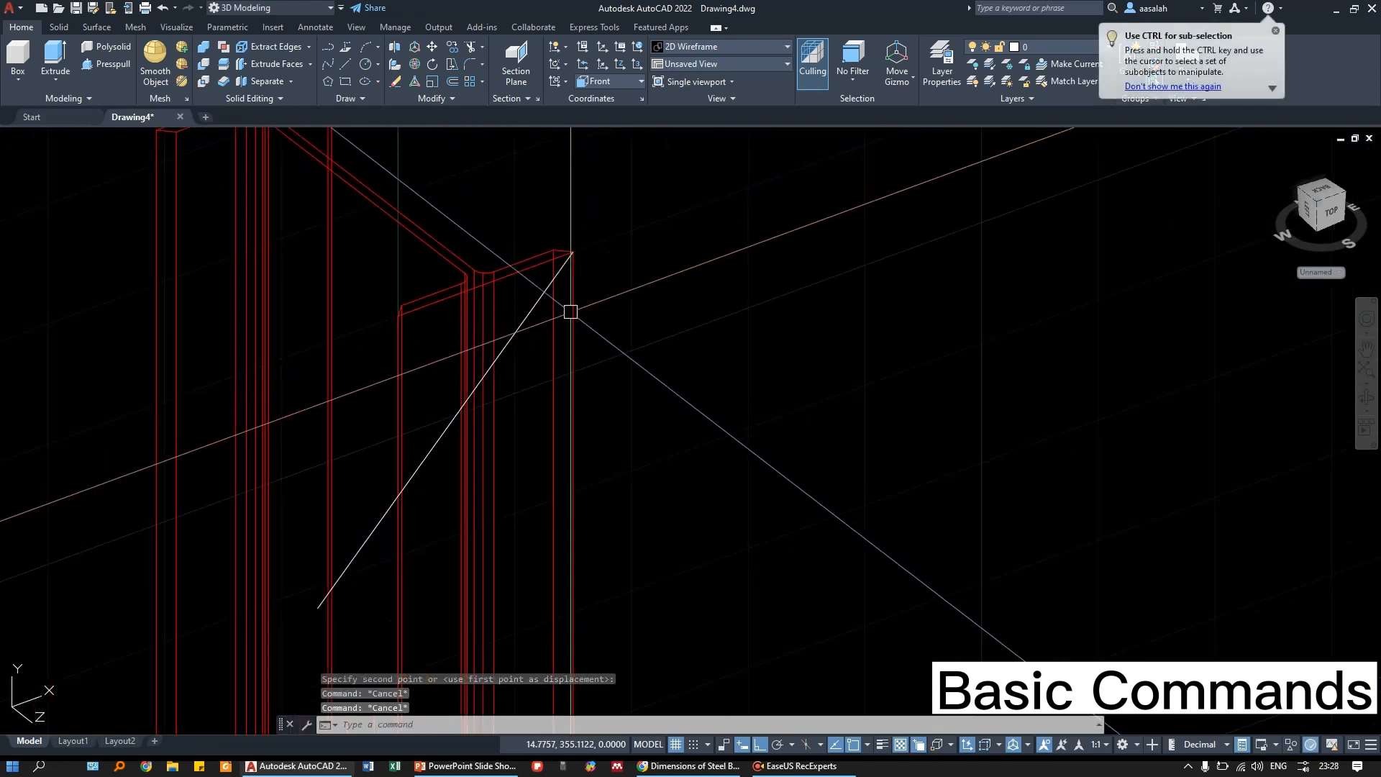
# - Add an angular dimension between the sloped line and the near flange's top edge
pyautogui.moveTo(553, 388)
pyautogui.keyDown('shift'); pyautogui.mouseDown(button='middle')
pyautogui.moveTo(812, 364)
pyautogui.moveTo(676, 388)
pyautogui.moveTo(546, 382)
pyautogui.moveTo(477, 321)
pyautogui.moveTo(532, 370)
pyautogui.mouseUp(button='middle'); pyautogui.keyUp('shift')
pyautogui.scroll(6, 576, 343)
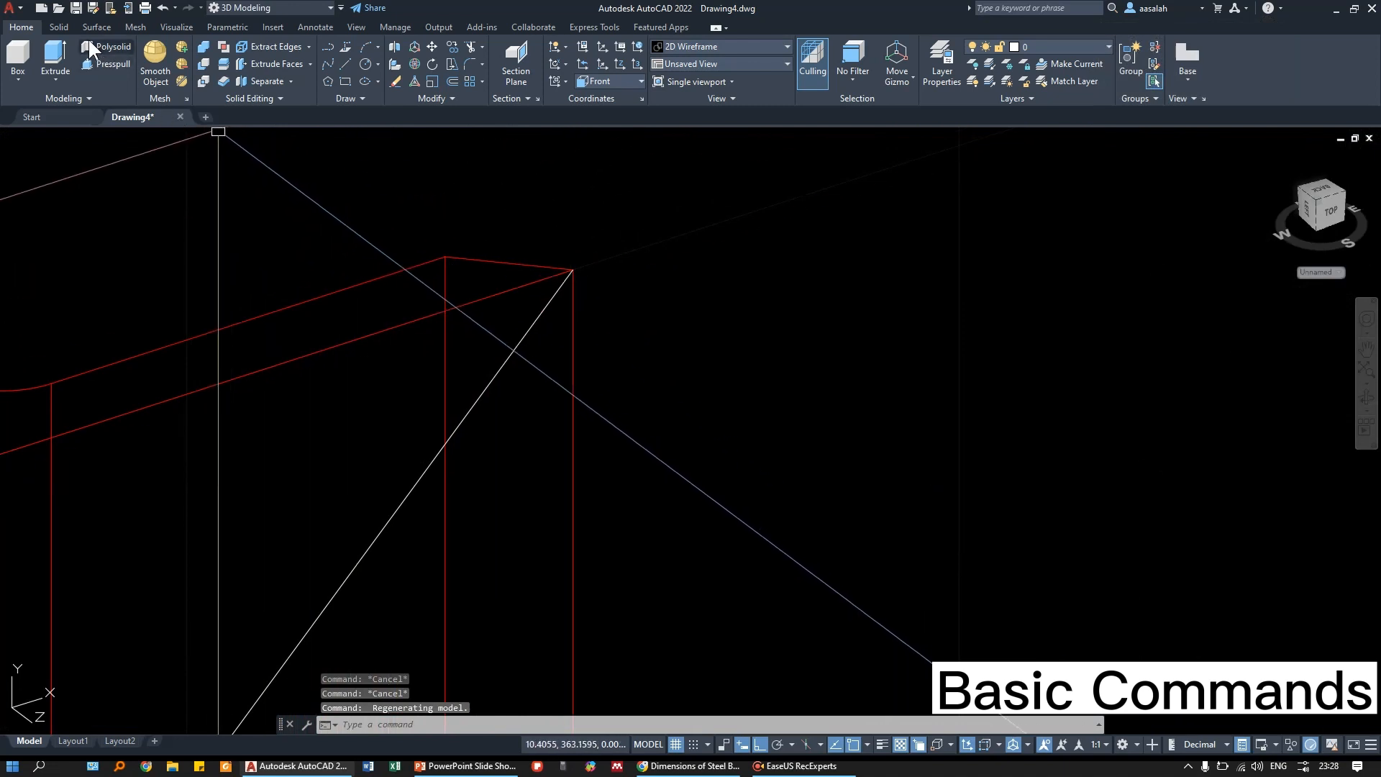
pyautogui.click(314, 28)
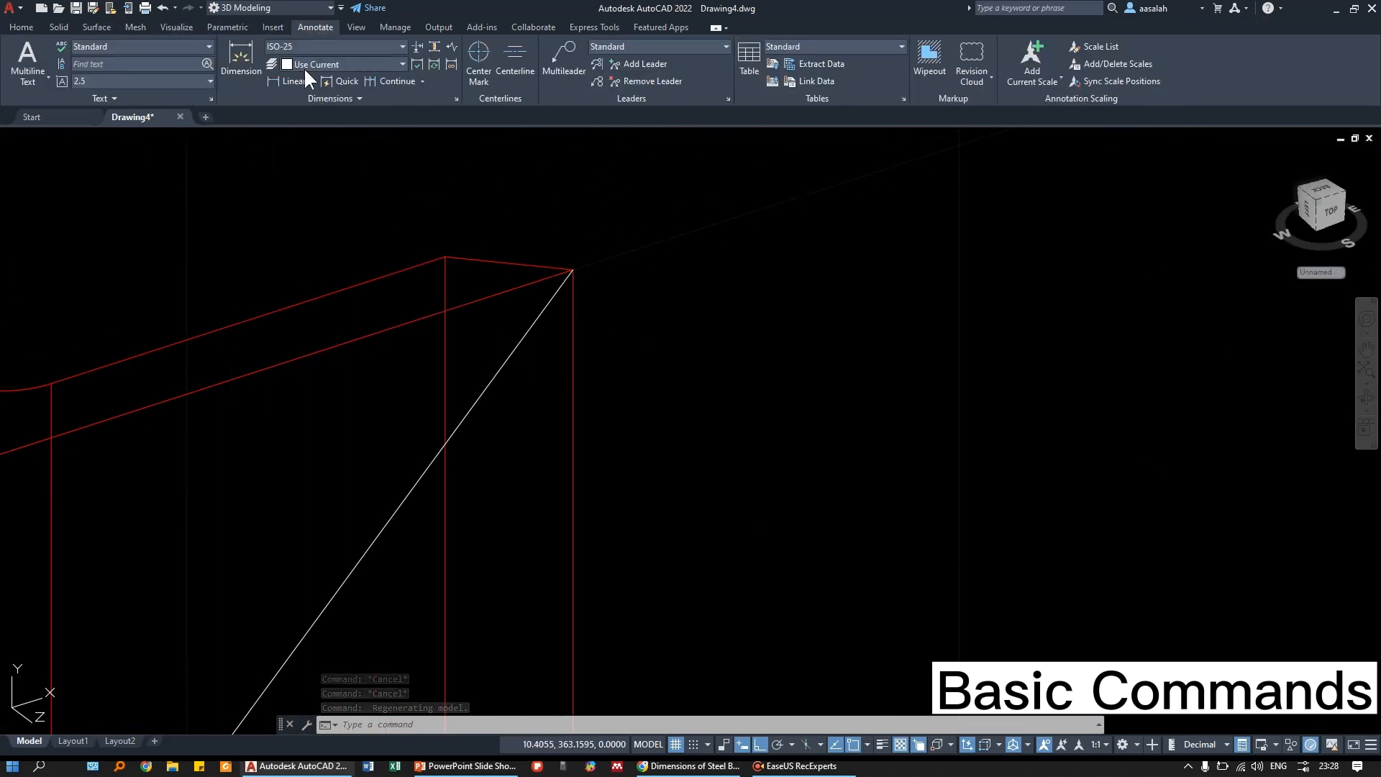
pyautogui.click(312, 81)
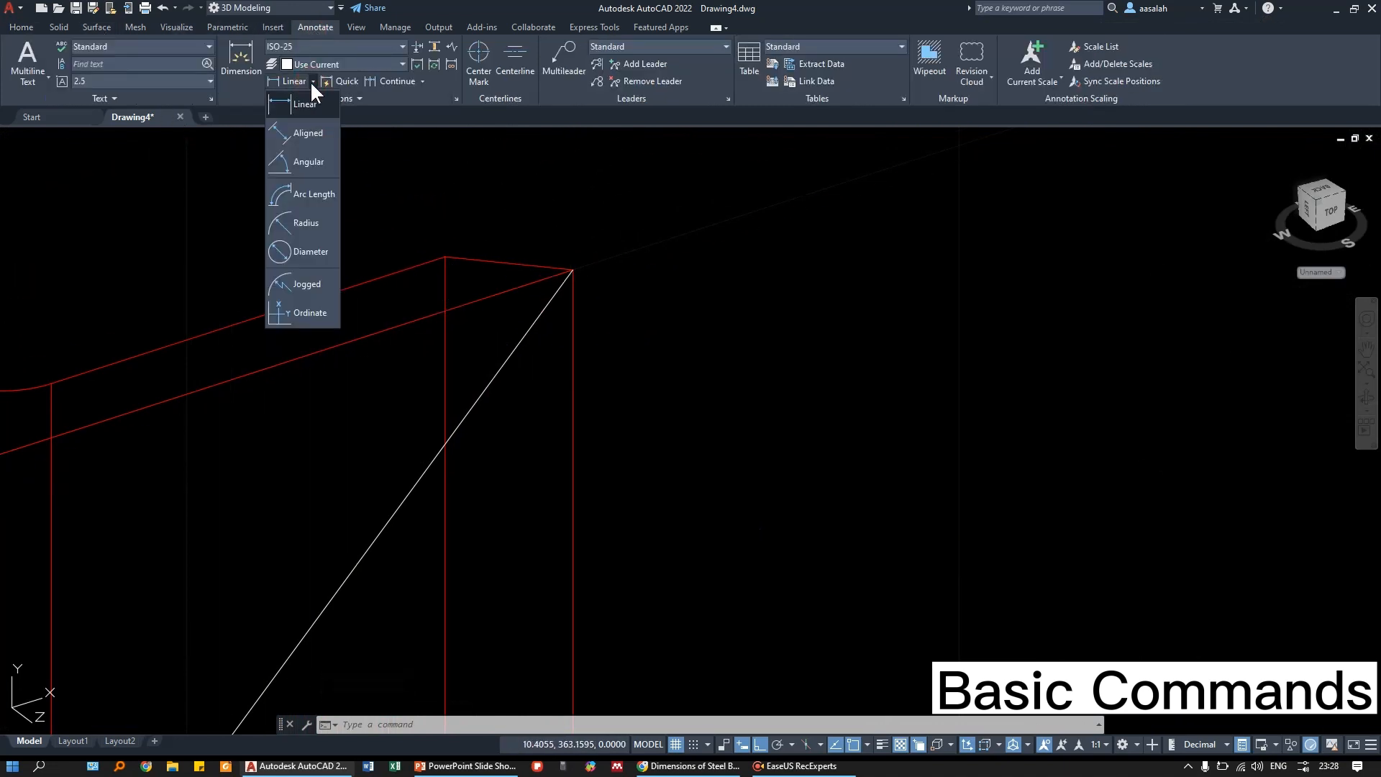
pyautogui.click(309, 161)
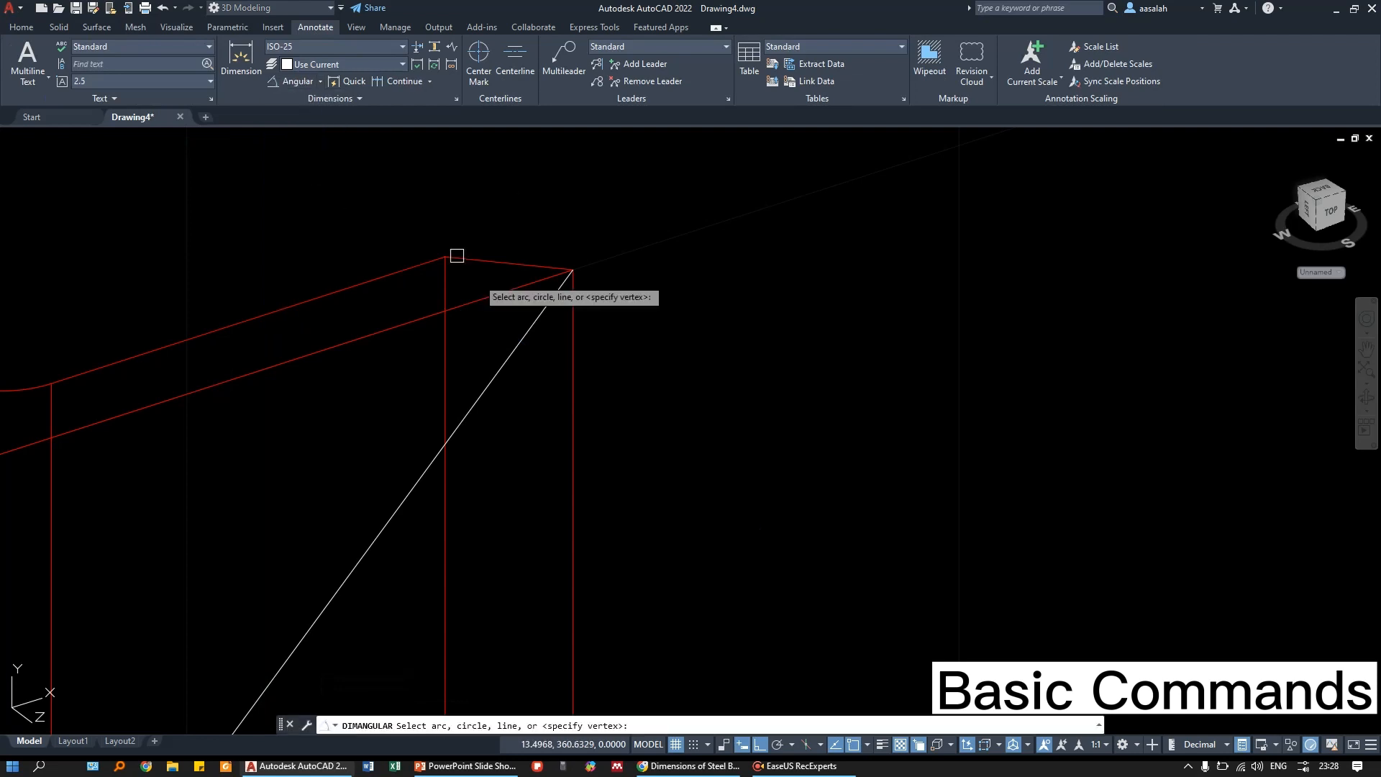
pyautogui.click(524, 335)
pyautogui.scroll(-5, 507, 345)
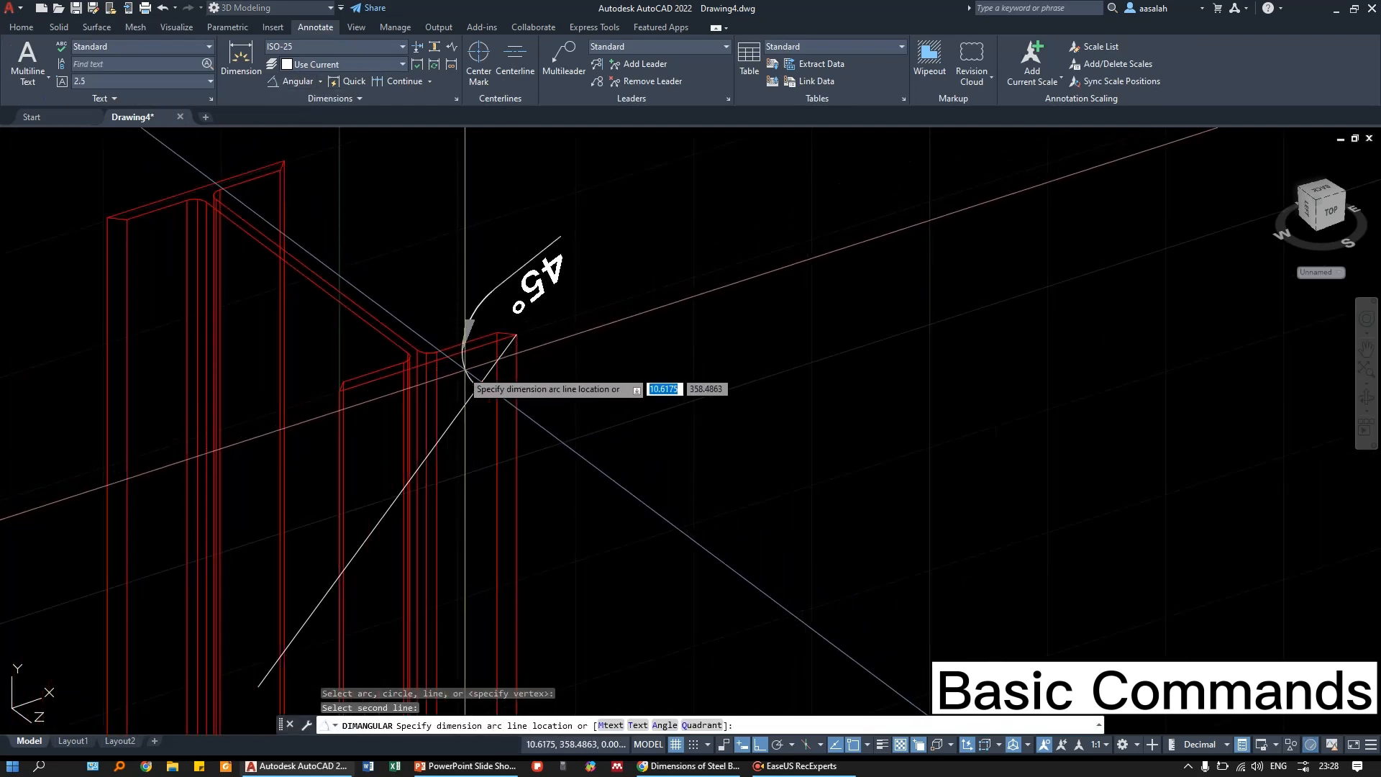
pyautogui.scroll(3, 446, 389)
pyautogui.click(342, 412)
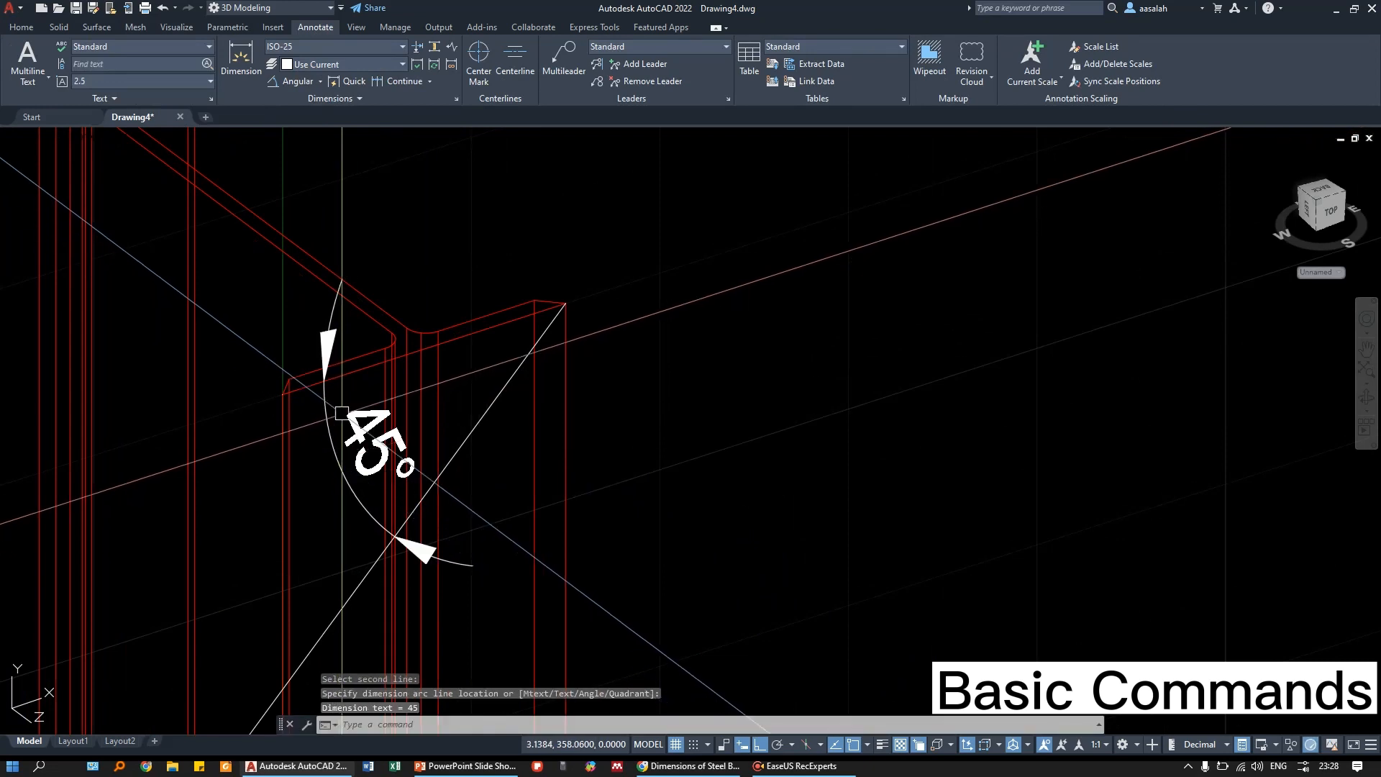
# - Erase the angular dimension at the top of the column
pyautogui.scroll(-4, 423, 386)
pyautogui.moveTo(515, 372)
pyautogui.mouseDown(button='middle')
pyautogui.moveTo(684, 241)
pyautogui.moveTo(589, 352)
pyautogui.moveTo(602, 320)
pyautogui.moveTo(607, 362)
pyautogui.mouseUp(button='middle')
pyautogui.scroll(2, 590, 294)
pyautogui.click(545, 298)
pyautogui.write('e')
pyautogui.press('Return')
pyautogui.scroll(-2, 642, 351)
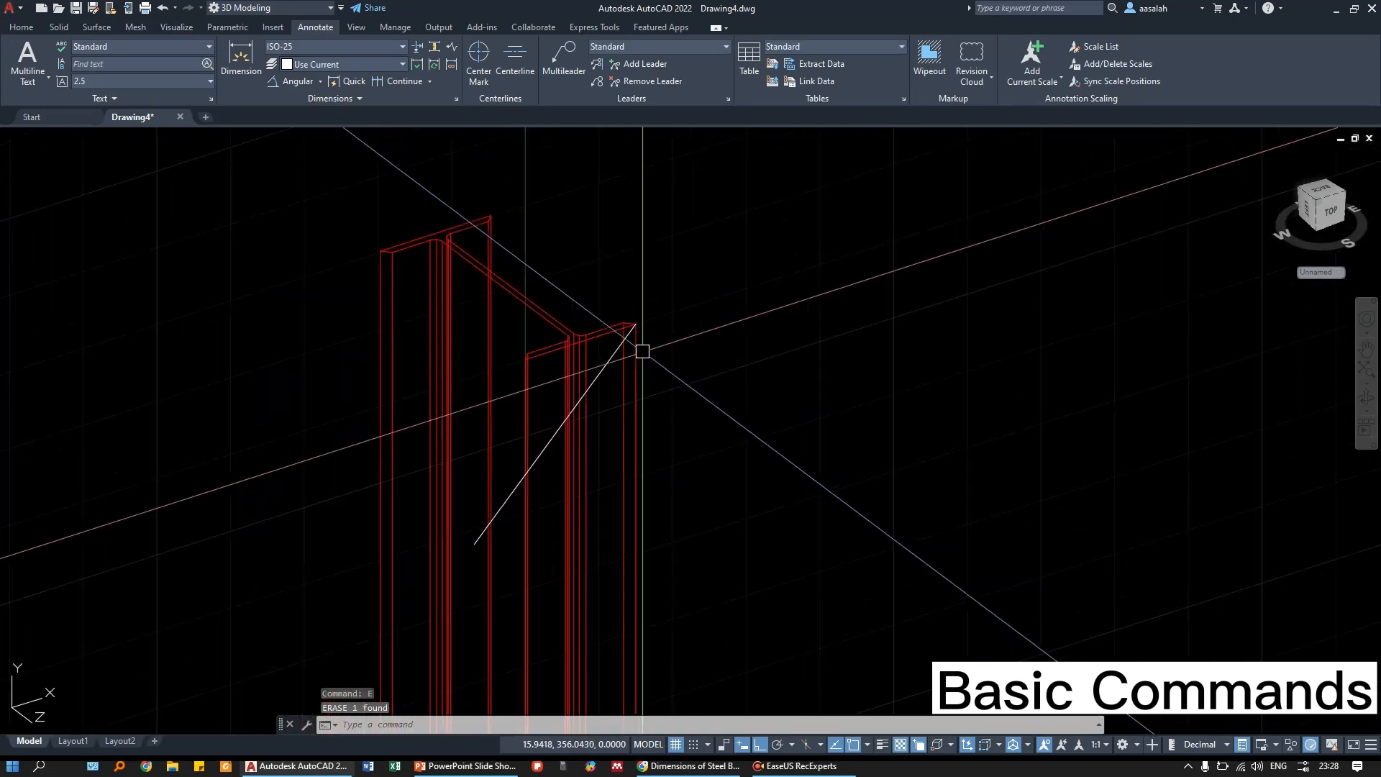
pyautogui.keyDown('shift'); pyautogui.moveTo(690, 410); pyautogui.dragTo(662, 400, button='middle'); pyautogui.keyUp('shift')
pyautogui.scroll(2, 607, 374)
pyautogui.moveTo(649, 349); pyautogui.dragTo(678, 344, button='middle')
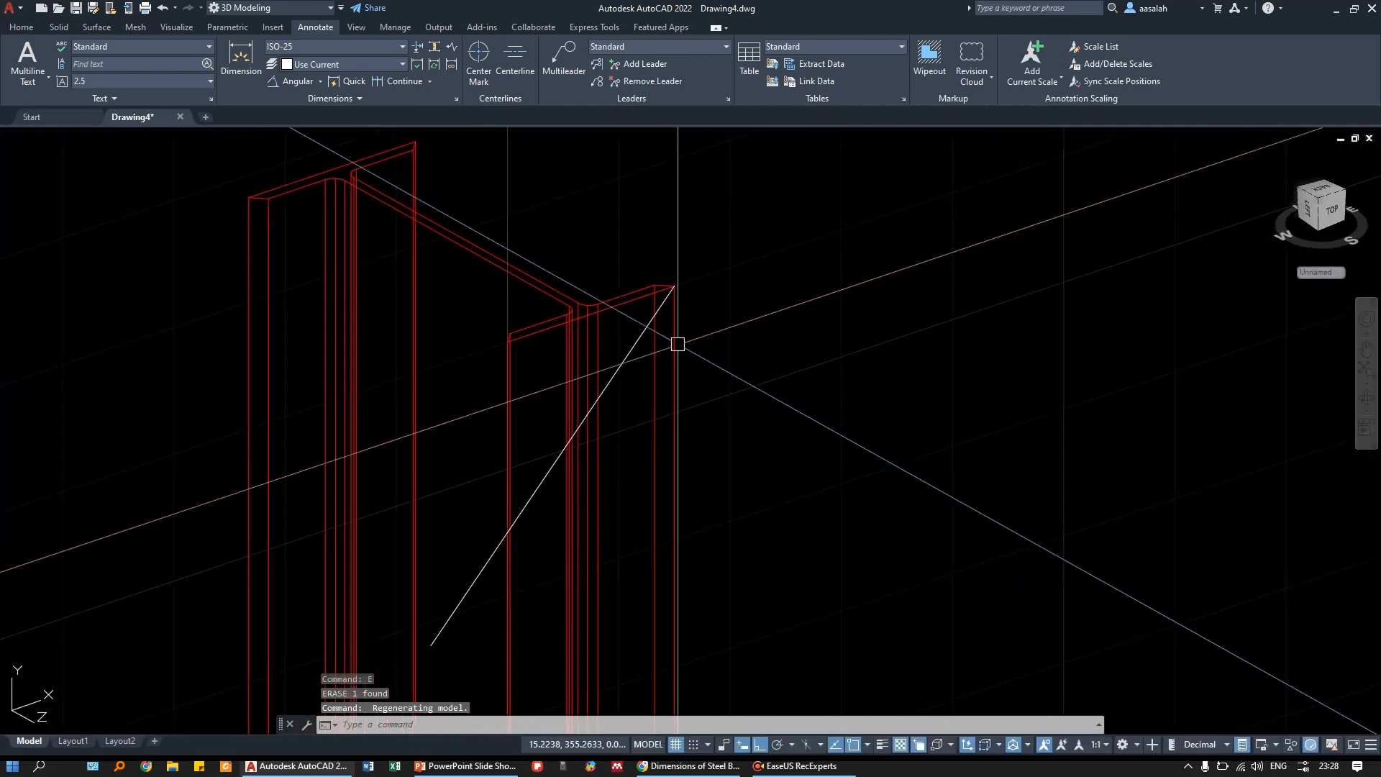
pyautogui.click(21, 27)
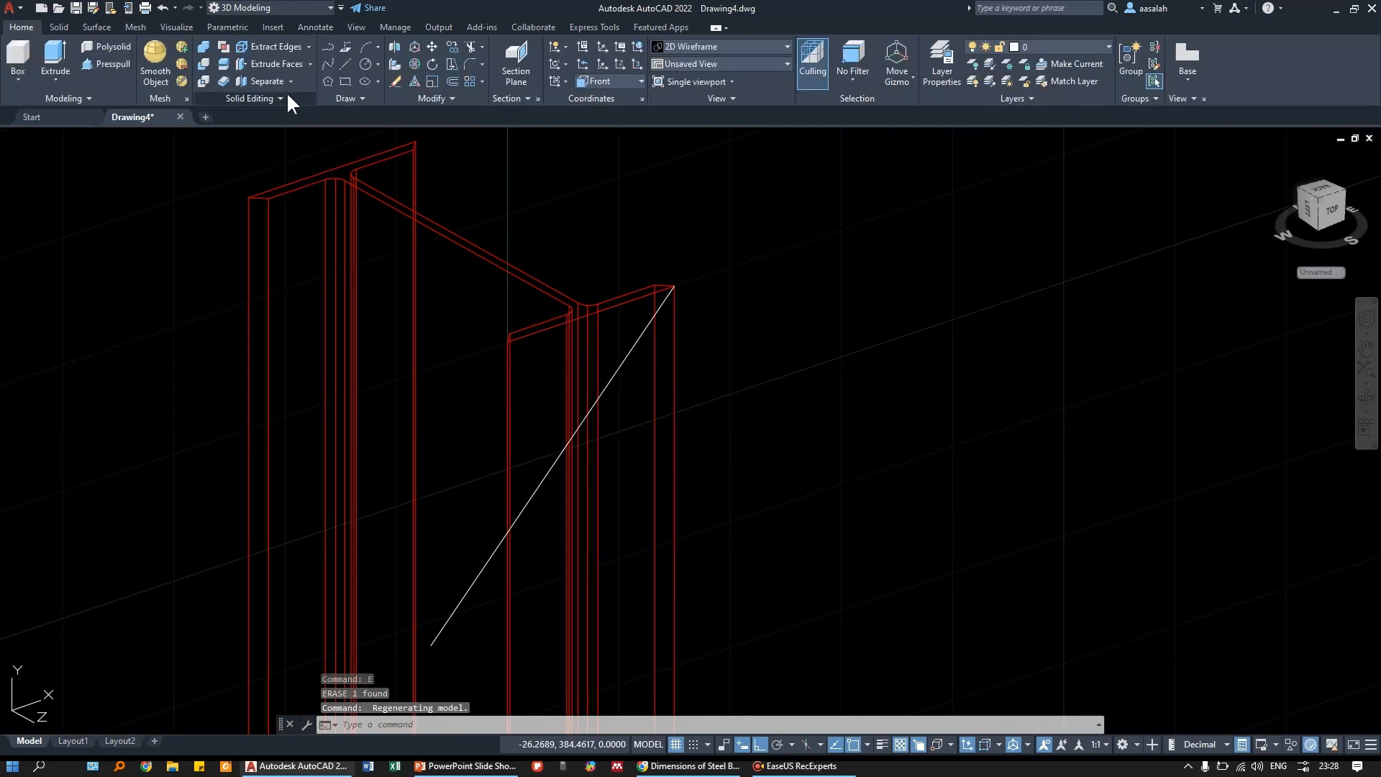
pyautogui.click(263, 101)
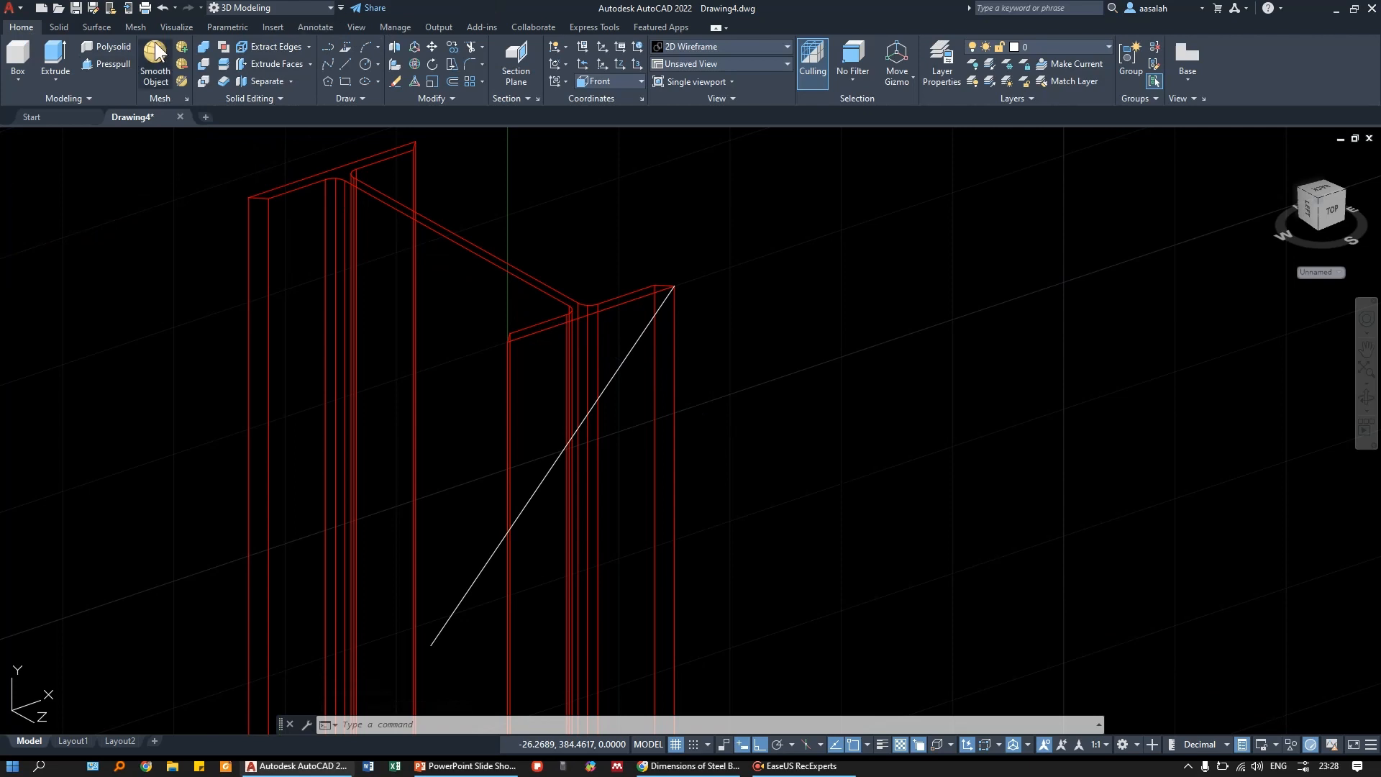
pyautogui.click(61, 27)
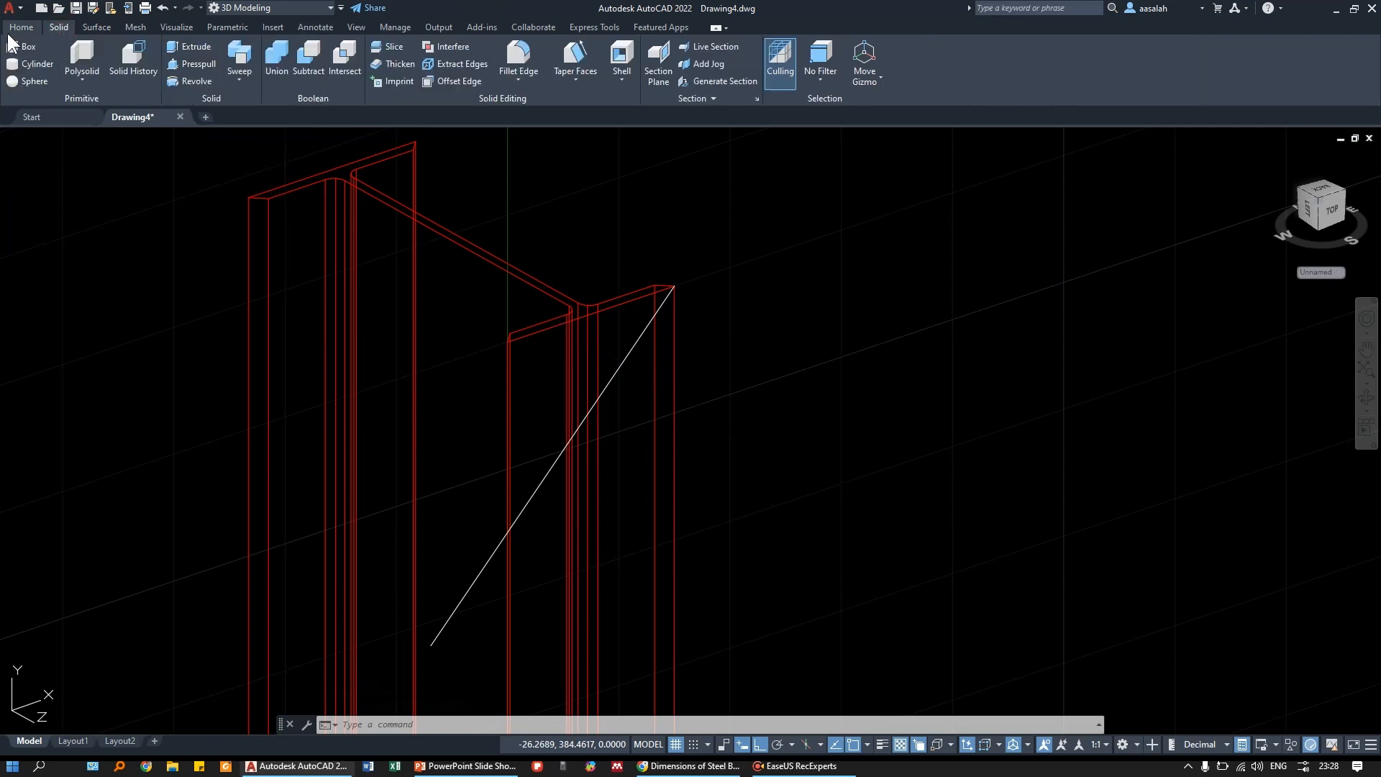
pyautogui.click(586, 78)
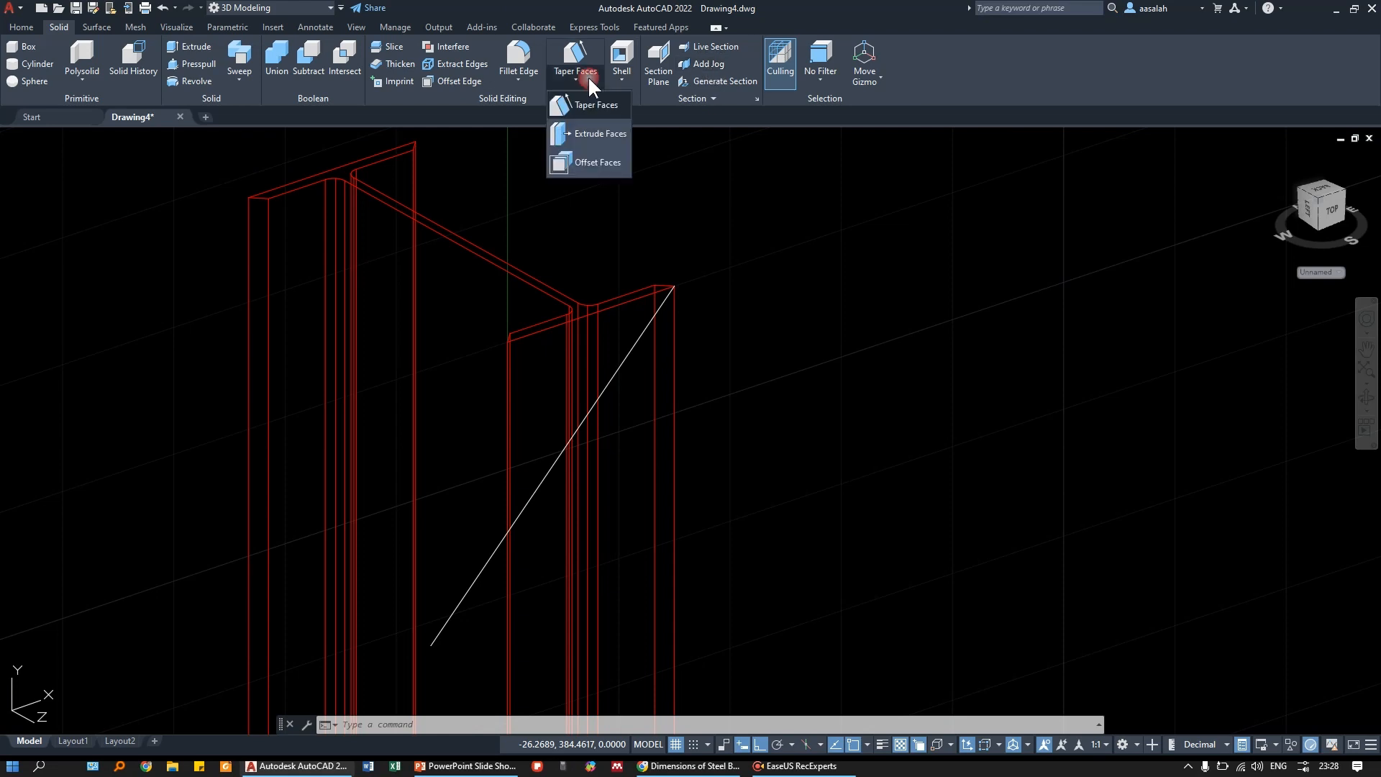
pyautogui.click(588, 75)
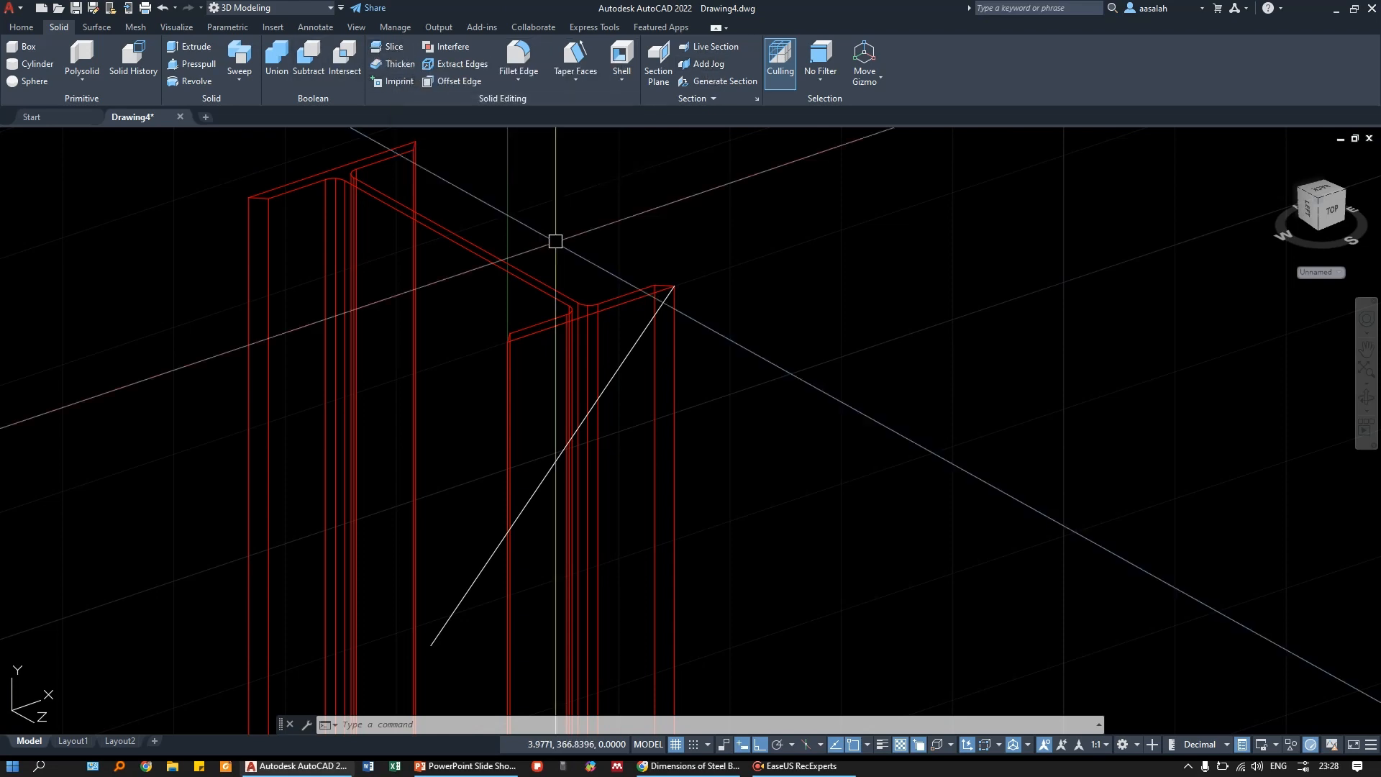
# - Start slicing the column solid with the 3points option, setting the first two plane points at the sloped line's endpoints
pyautogui.write('s')
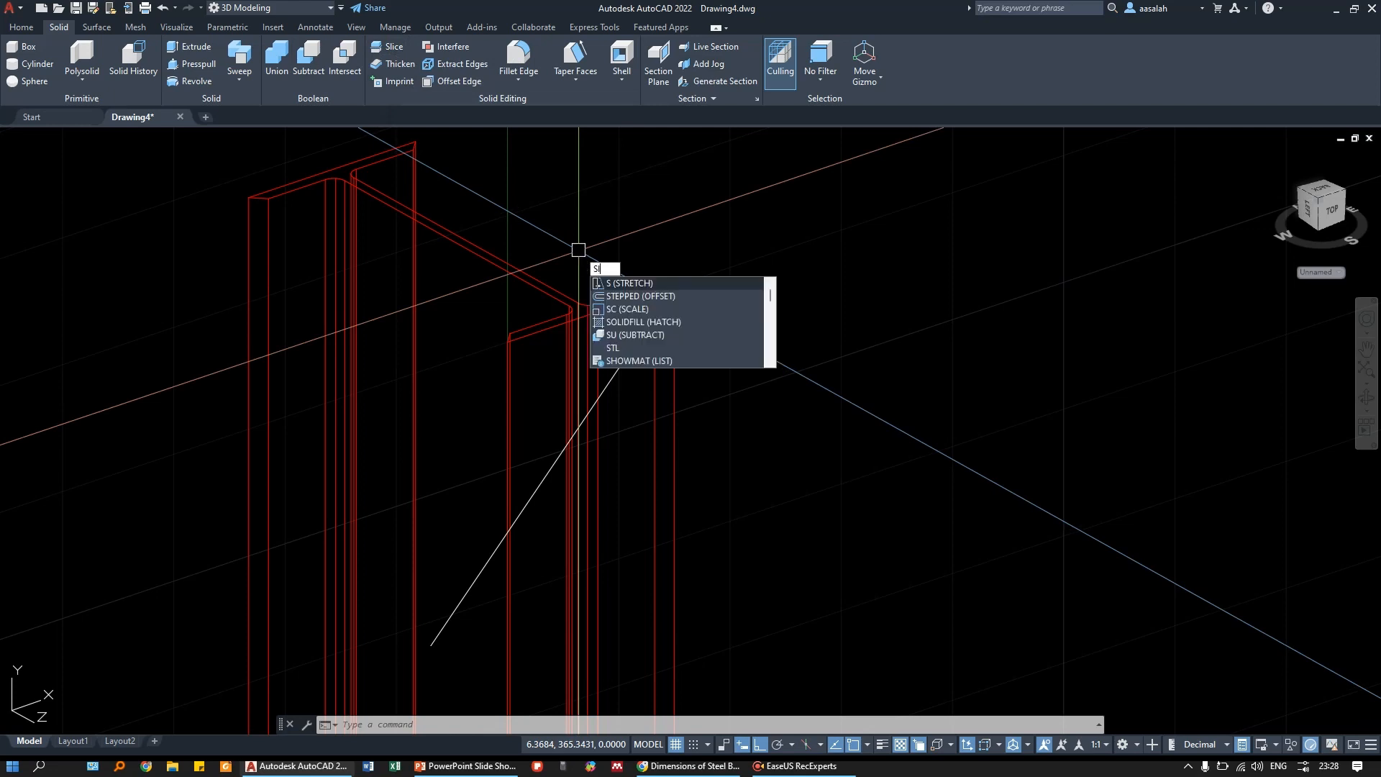
pyautogui.write('lice')
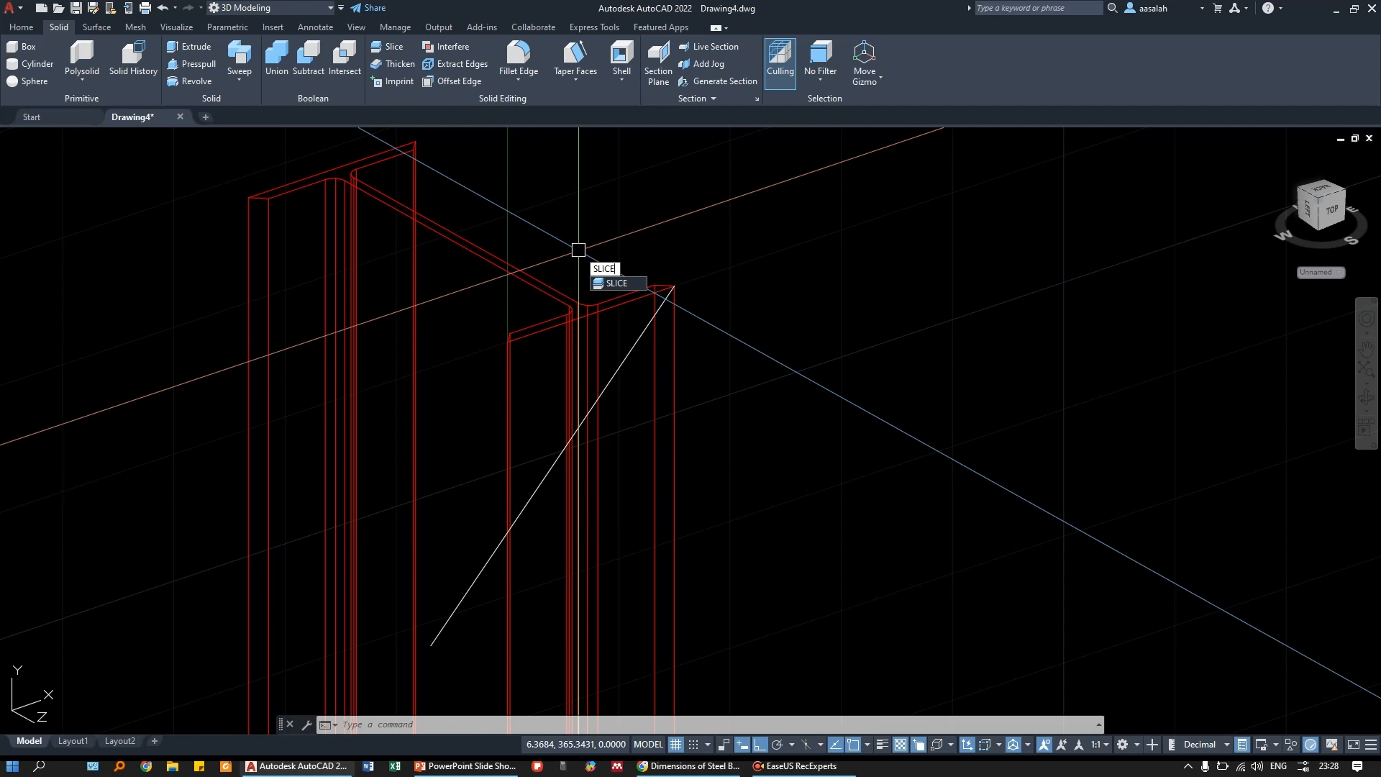
pyautogui.press('Return')
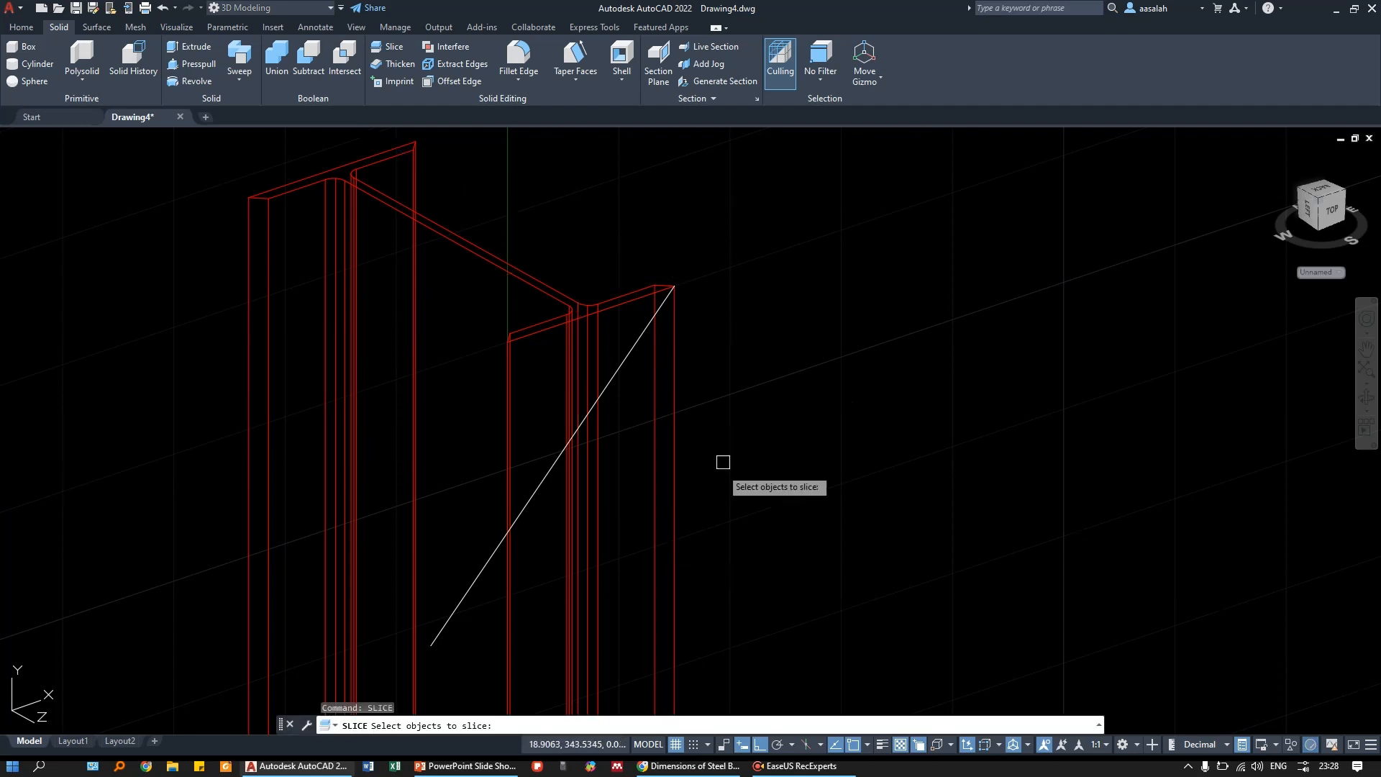
pyautogui.click(677, 356)
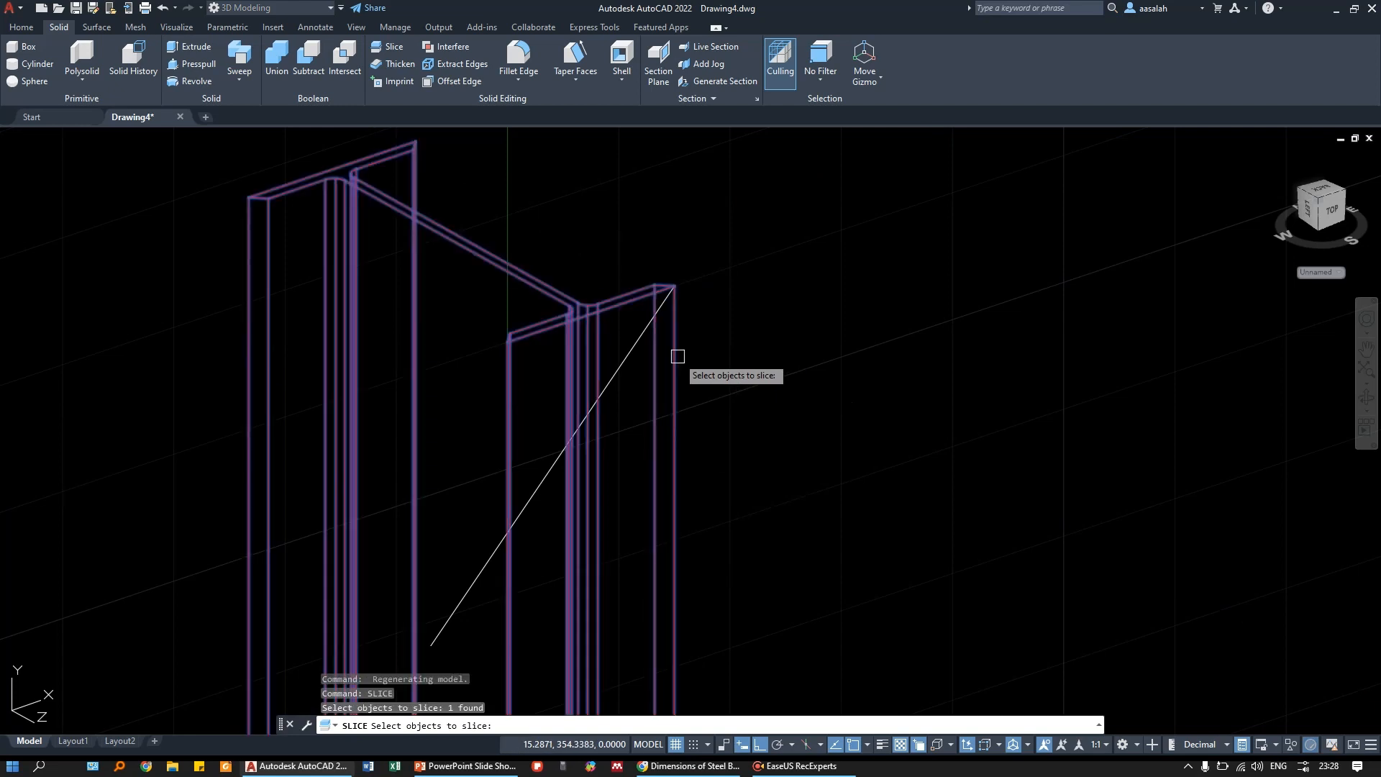
pyautogui.press('Return')
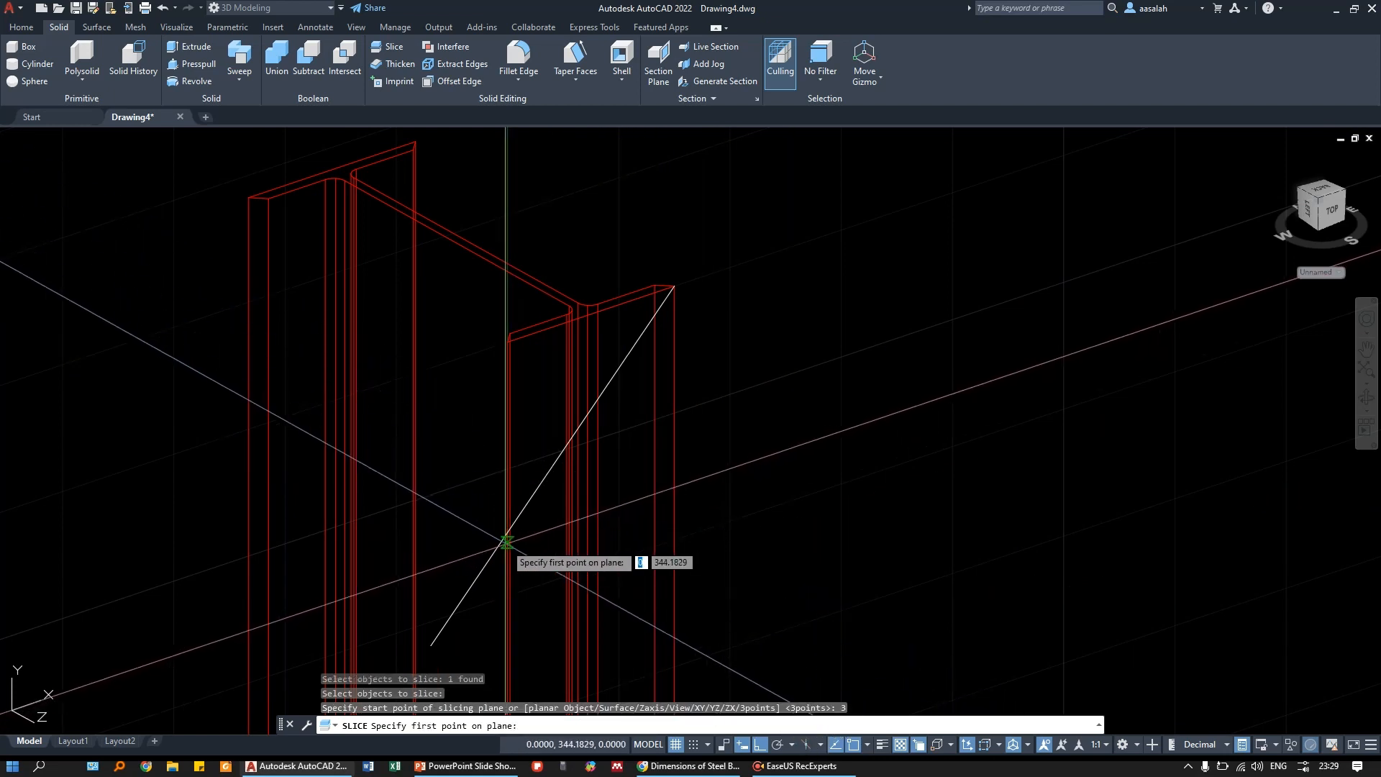
pyautogui.scroll(-4, 577, 499)
pyautogui.keyDown('shift'); pyautogui.moveTo(614, 519); pyautogui.dragTo(830, 533, button='middle'); pyautogui.keyUp('shift')
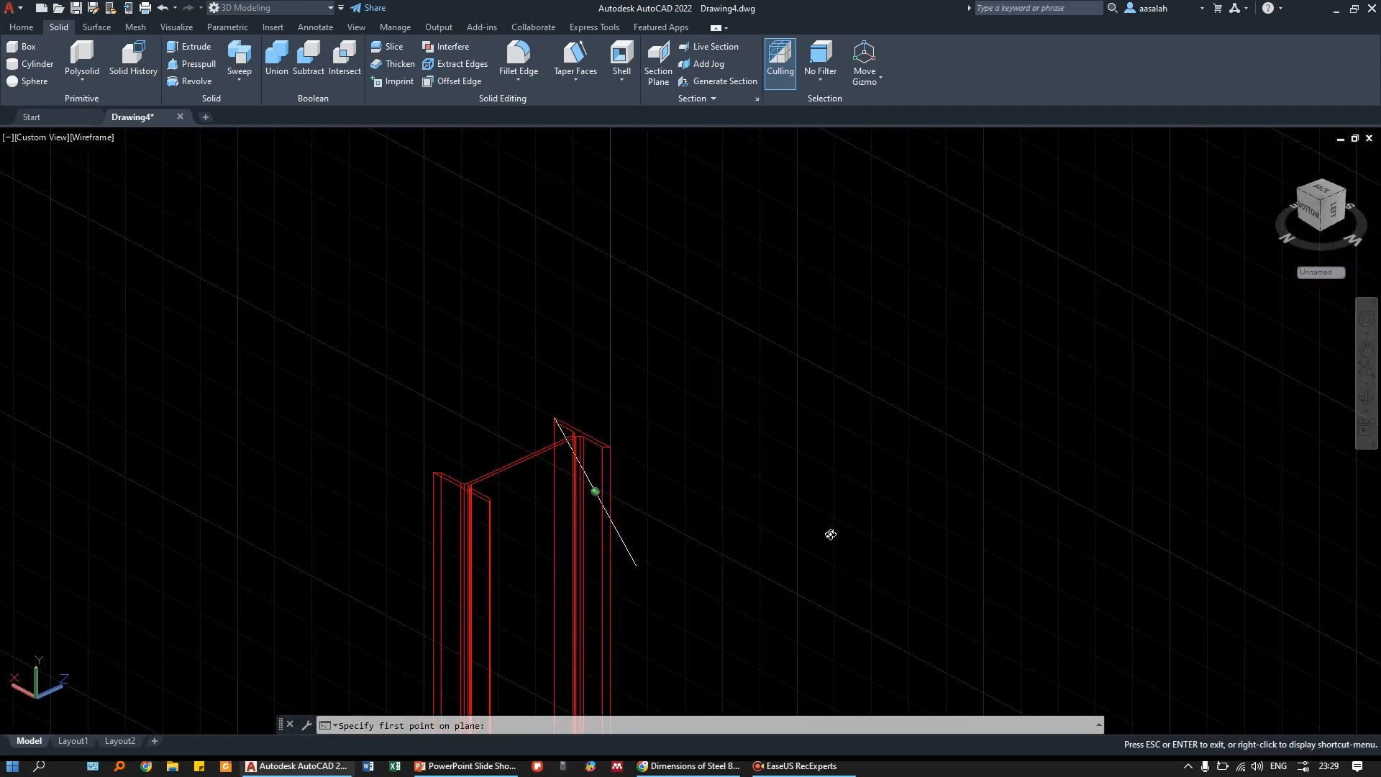
pyautogui.scroll(4, 660, 512)
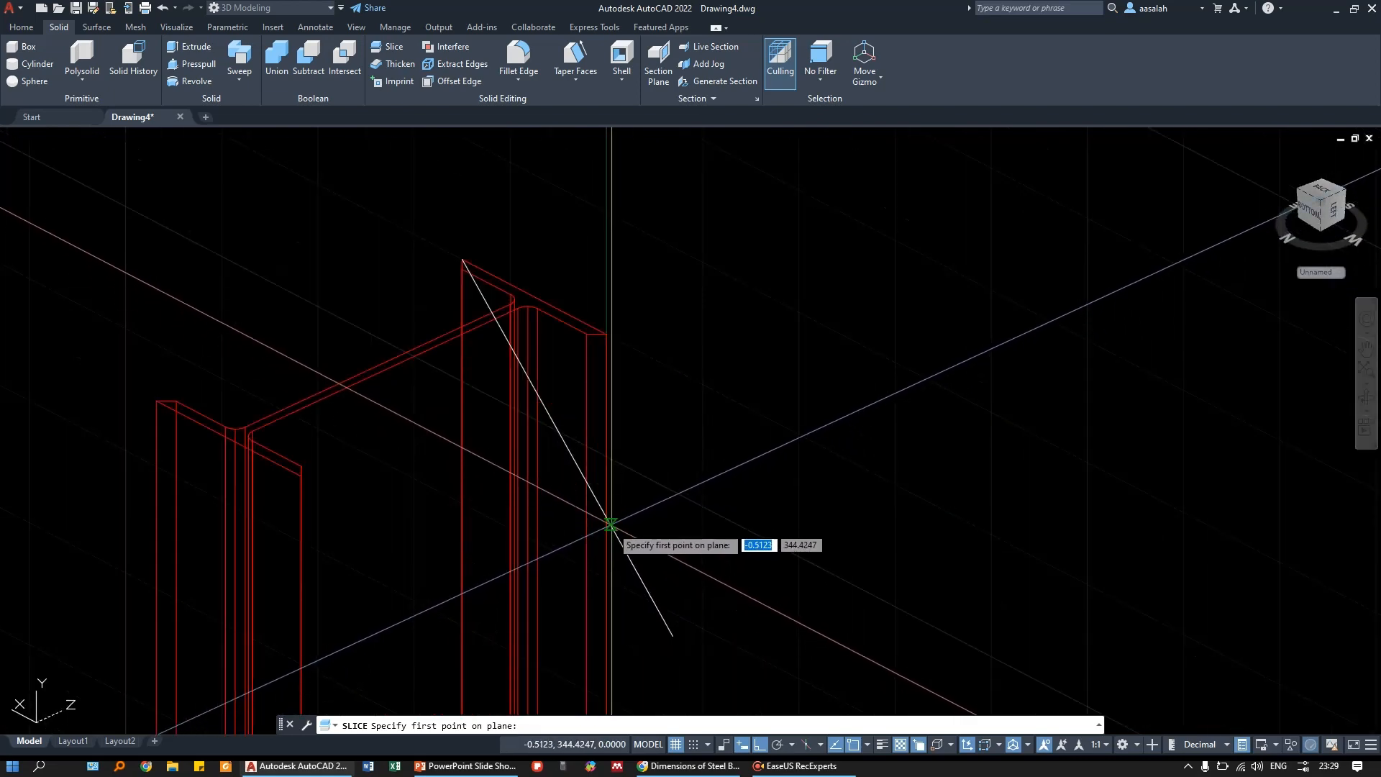
pyautogui.scroll(-3, 606, 515)
pyautogui.keyDown('shift'); pyautogui.moveTo(604, 517); pyautogui.dragTo(454, 559, button='middle'); pyautogui.keyUp('shift')
pyautogui.click(553, 565)
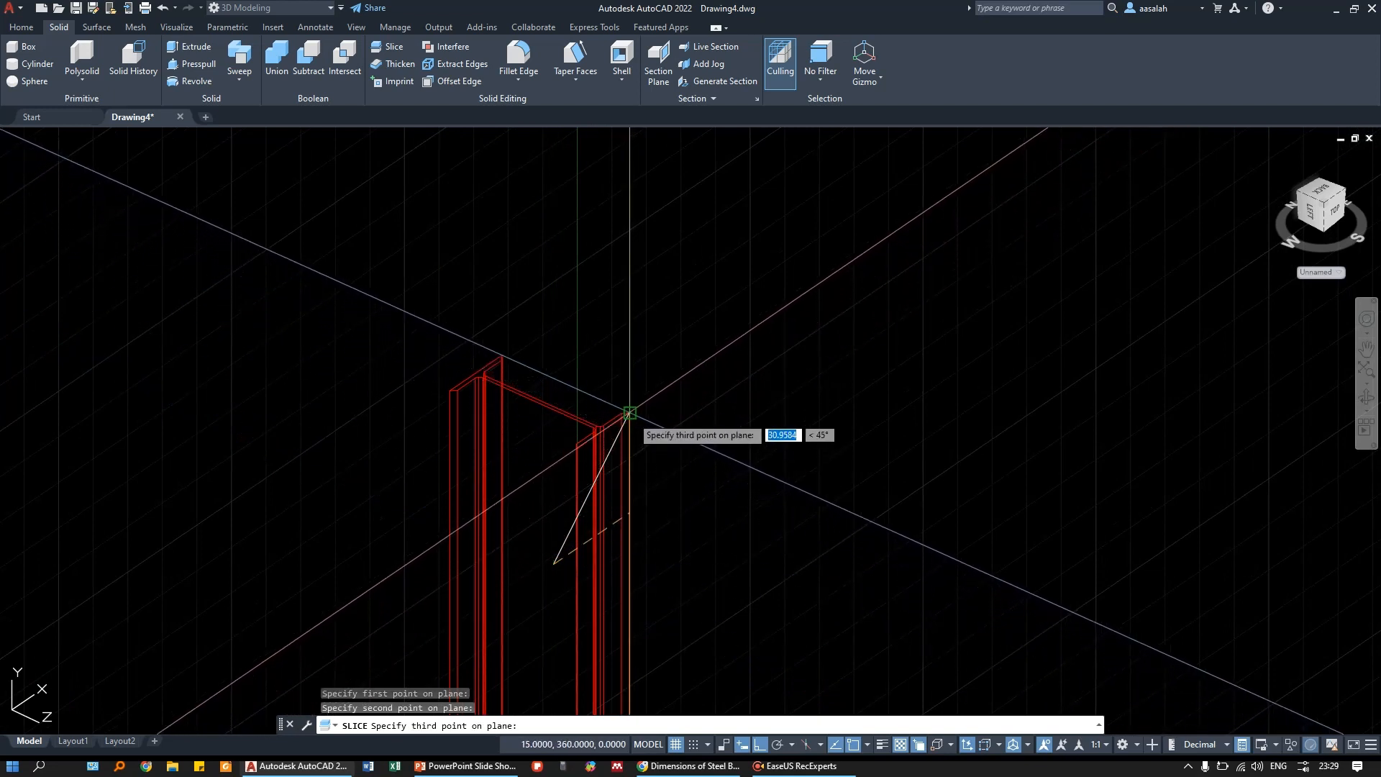
# - Set the slicing plane's third point at the far flange's matching top corner and keep both sides of the column
pyautogui.scroll(4, 633, 403)
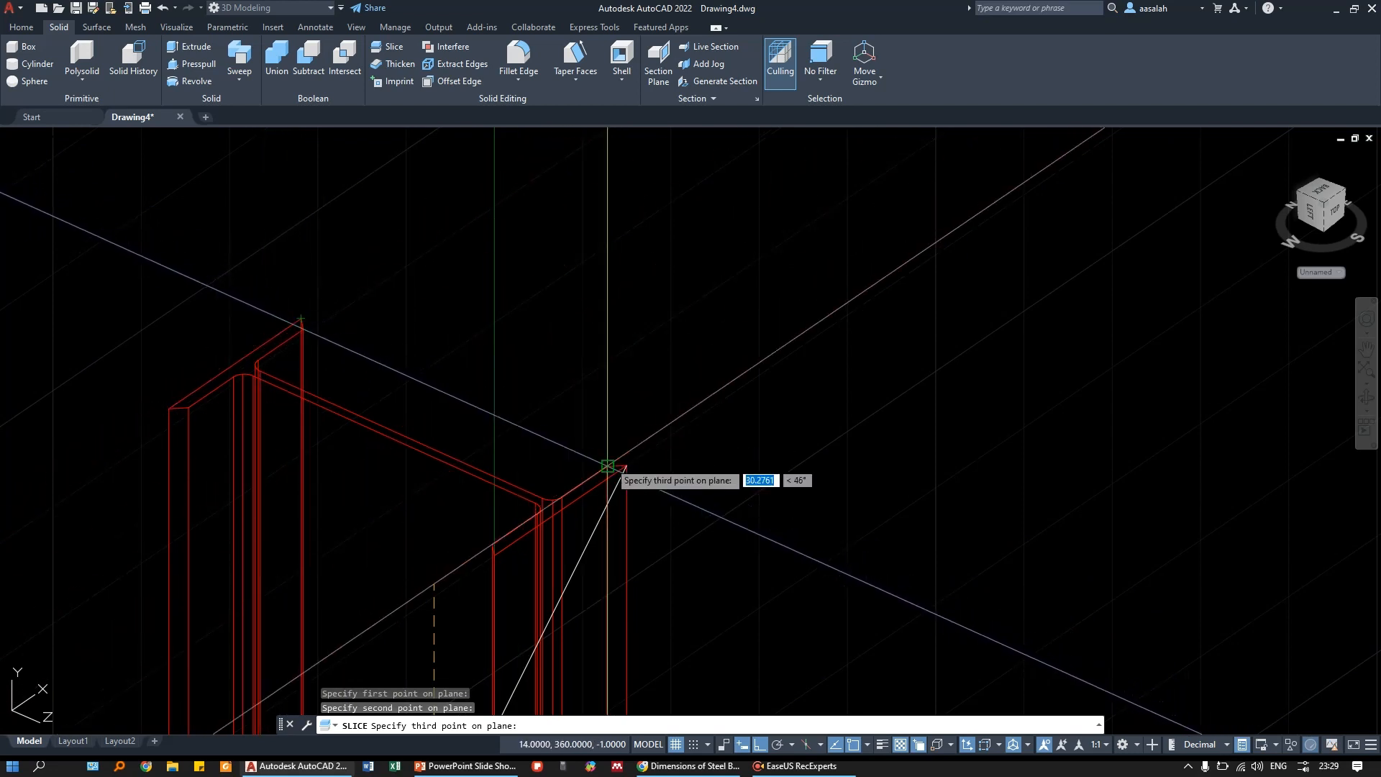
pyautogui.scroll(-2, 612, 467)
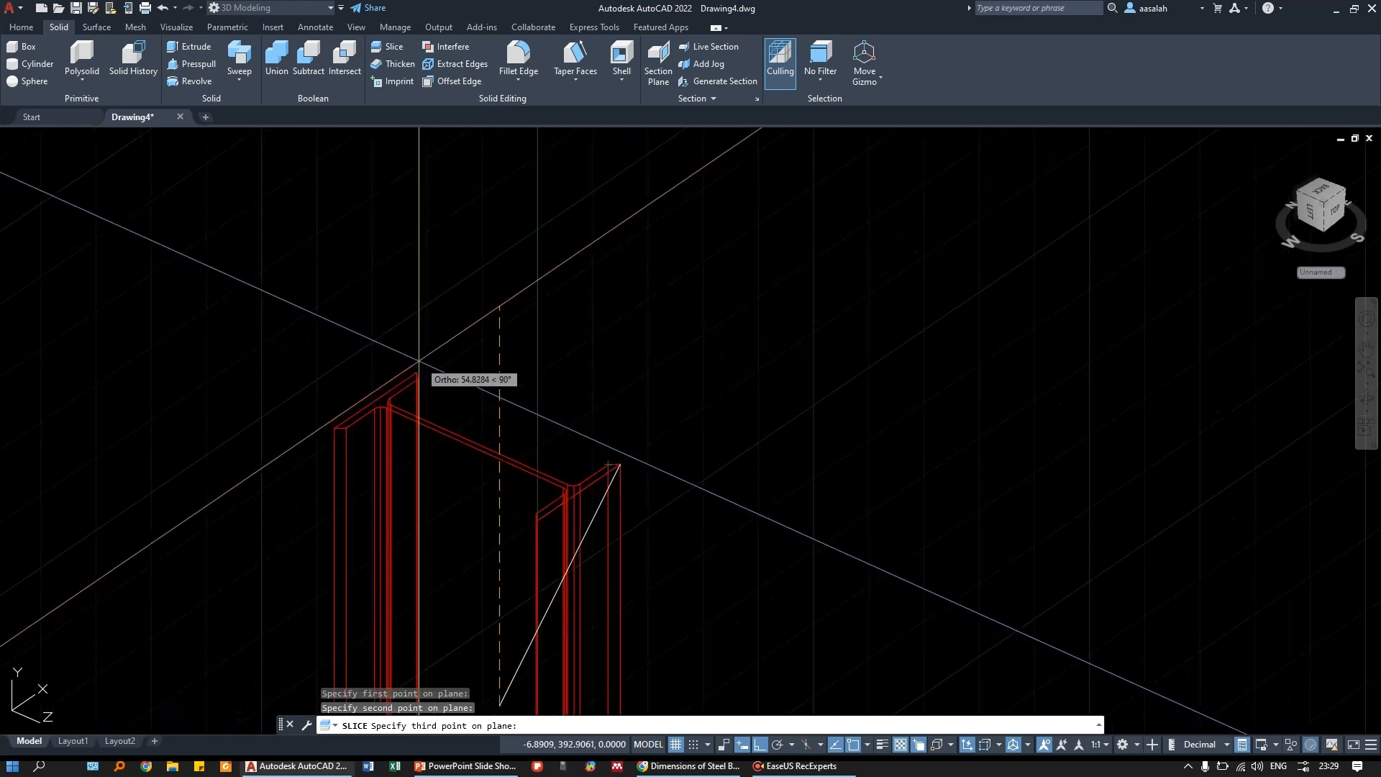
pyautogui.scroll(5, 415, 371)
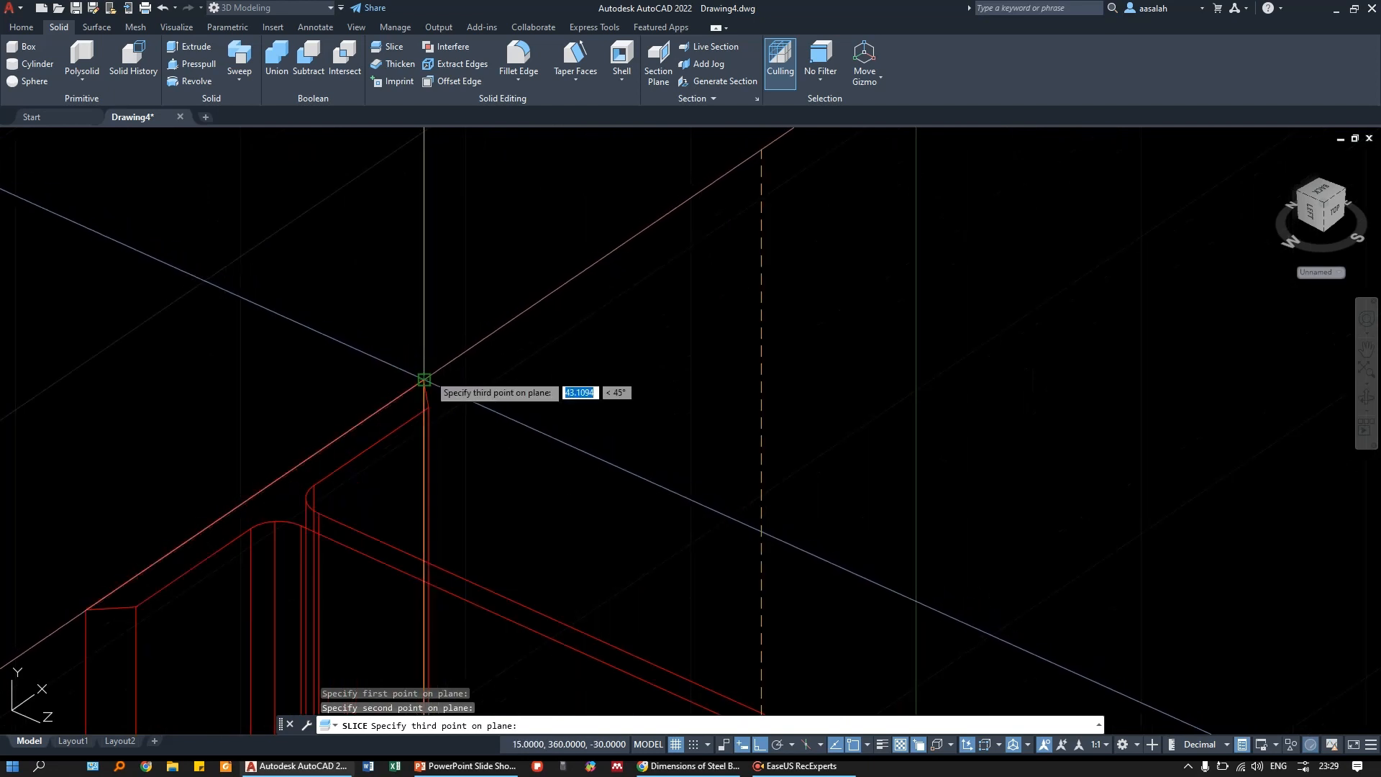
pyautogui.scroll(-3, 424, 379)
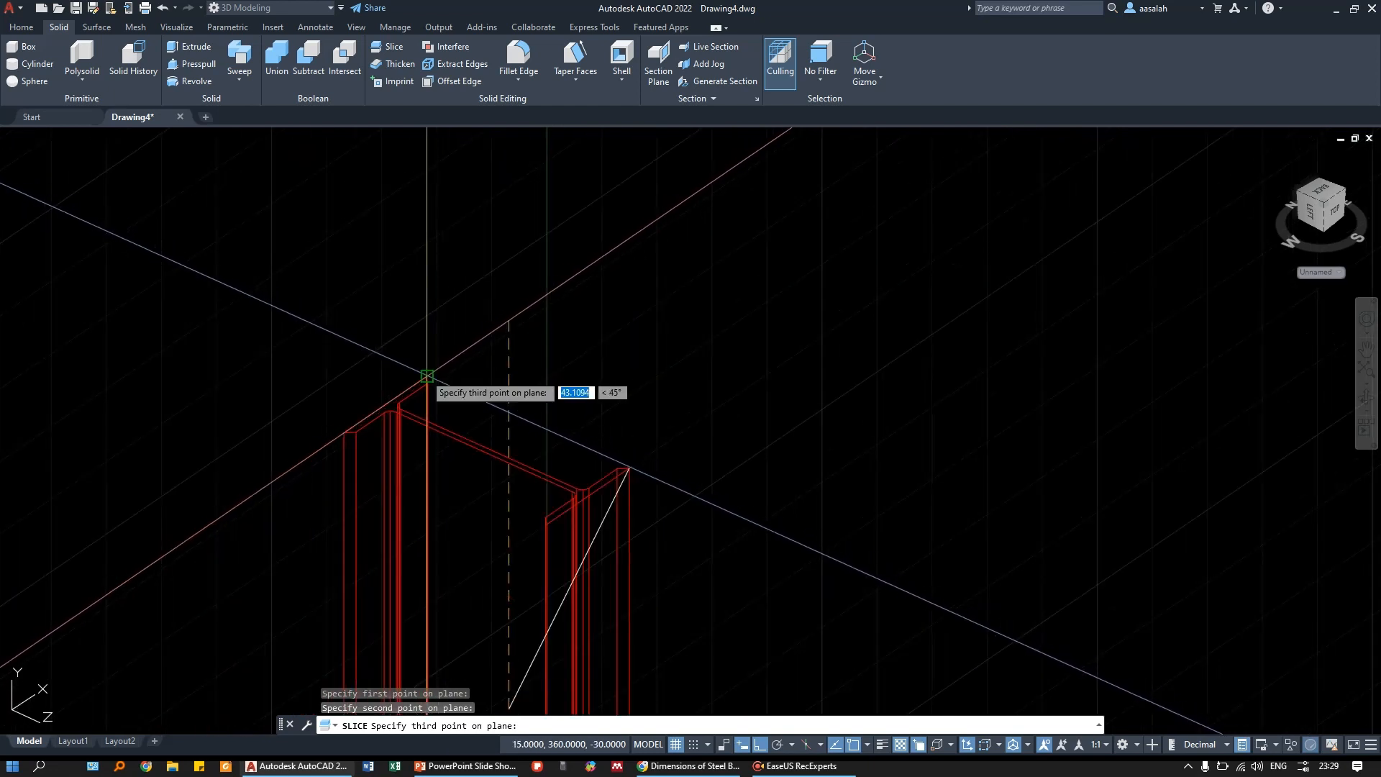
pyautogui.press('Return')
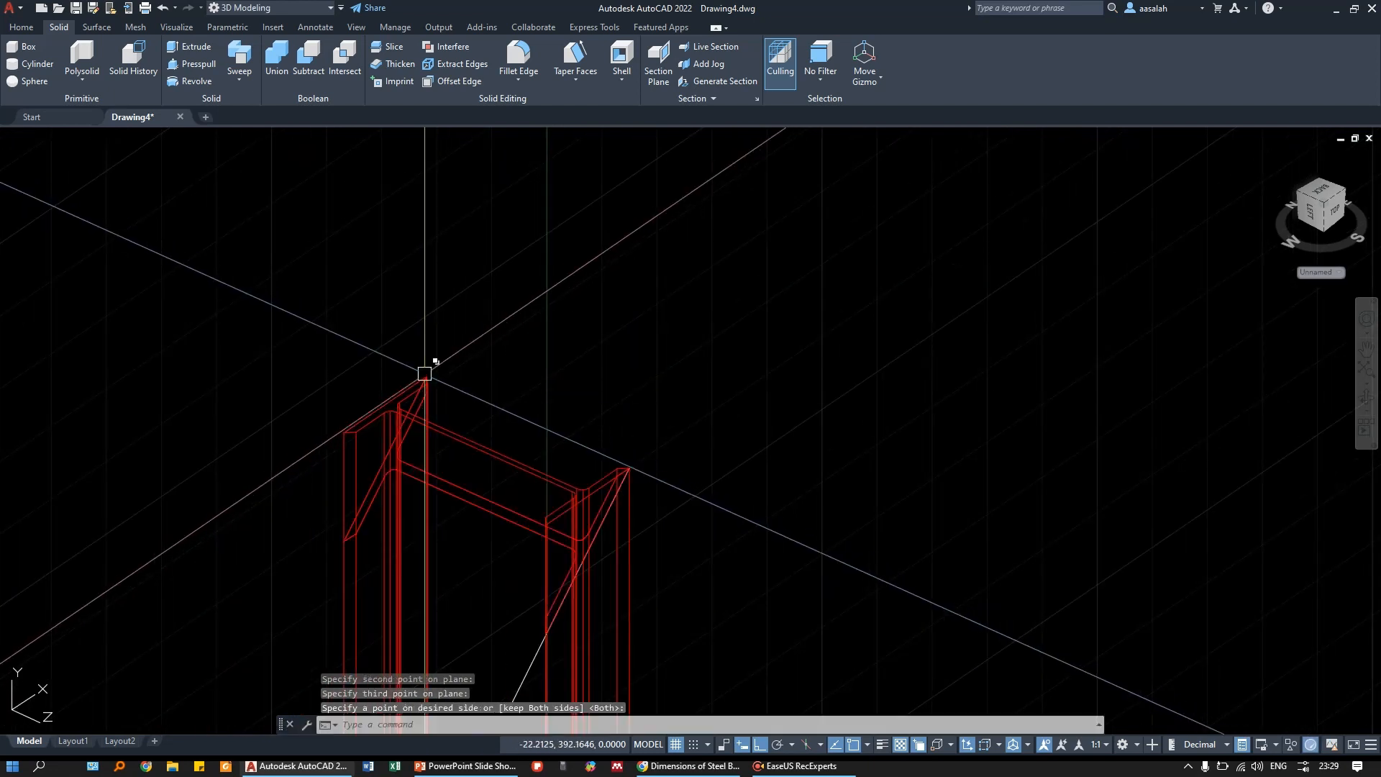
# - Erase the sloped guide line from the column's near flange
pyautogui.scroll(-4, 451, 364)
pyautogui.press('Escape')
pyautogui.scroll(2, 497, 476)
pyautogui.press('Escape')
pyautogui.press('Escape')
pyautogui.click(476, 492)
pyautogui.write('e')
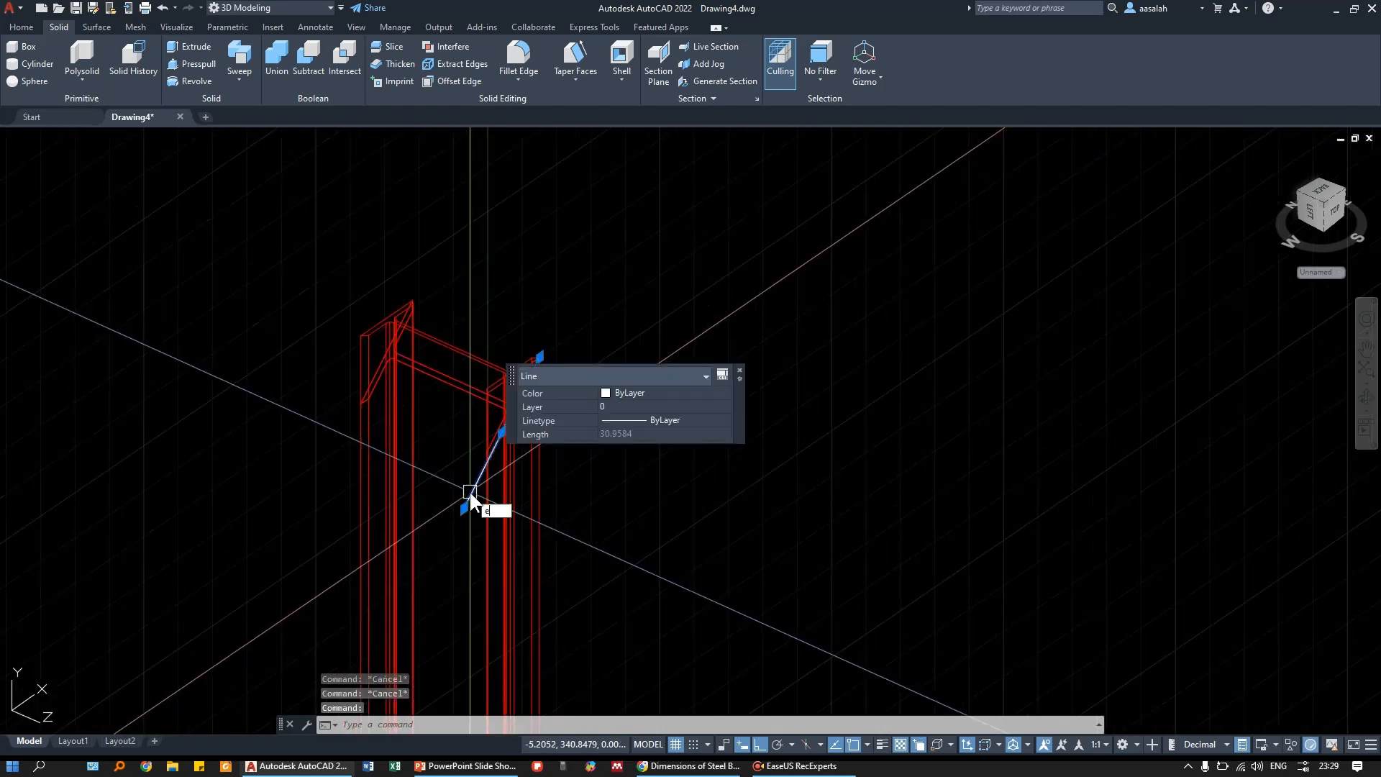
pyautogui.press('Return')
# - Move the sliced-off top piece straight up, clear of the column
pyautogui.scroll(-3, 370, 360)
pyautogui.write('m')
pyautogui.press('Return')
pyautogui.click(564, 458)
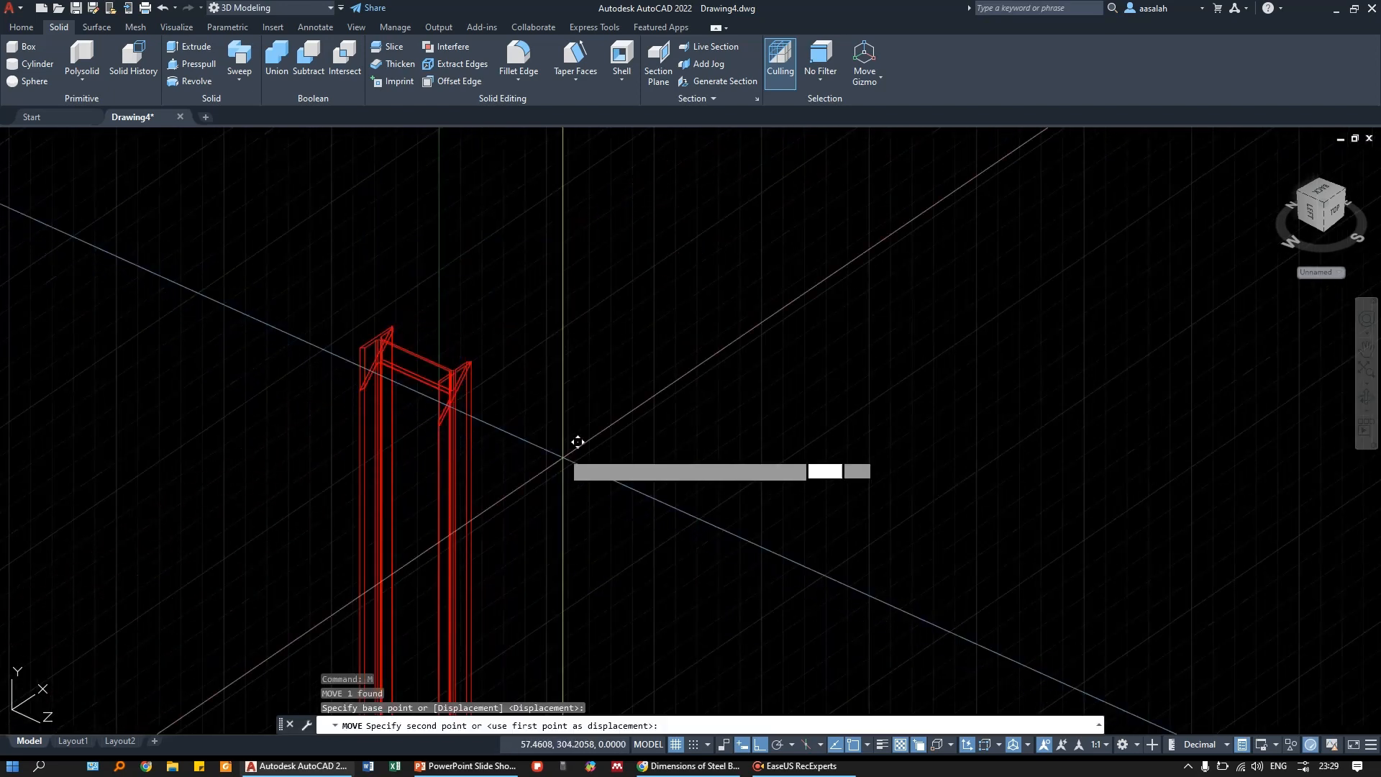
pyautogui.click(579, 331)
pyautogui.press('Escape')
pyautogui.scroll(-5, 580, 360)
pyautogui.keyDown('shift'); pyautogui.moveTo(580, 457); pyautogui.dragTo(508, 395, button='middle'); pyautogui.keyUp('shift')
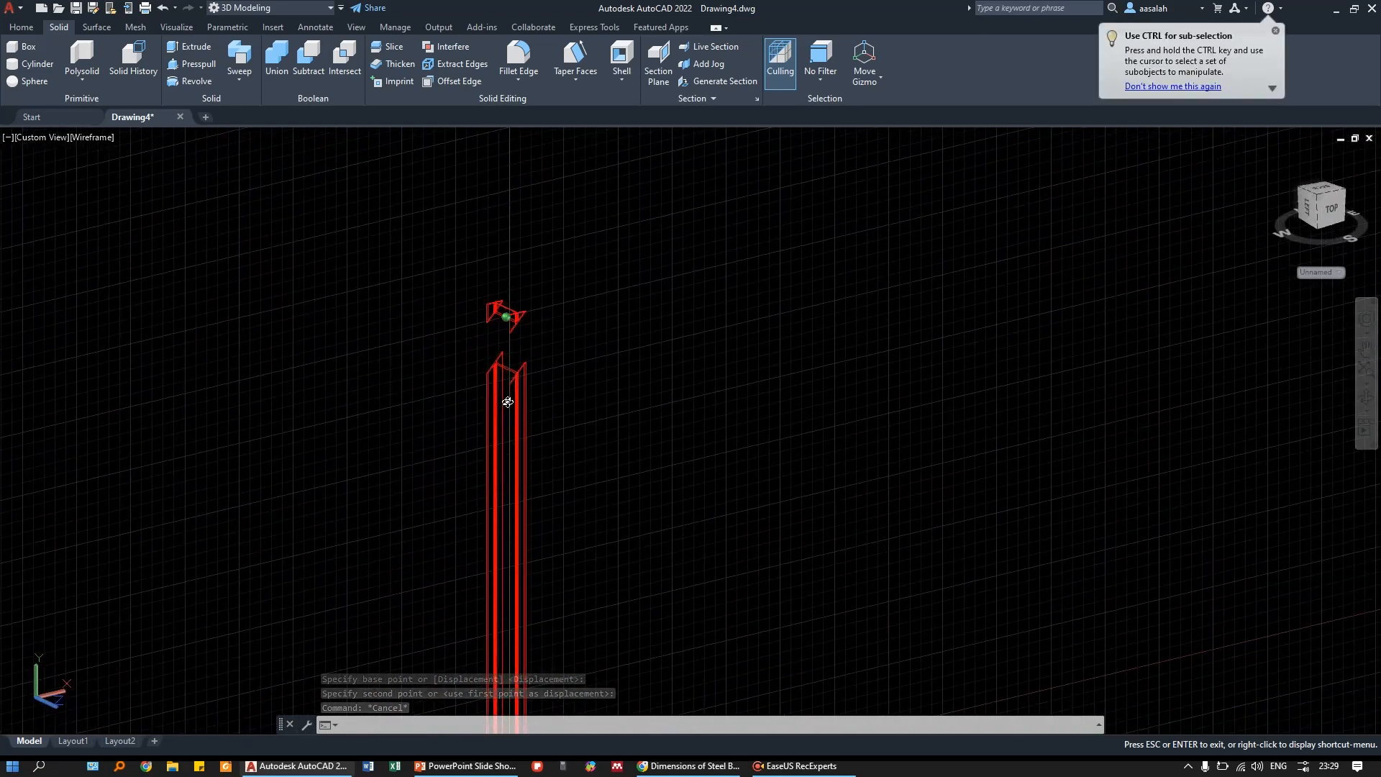
# - Erase the sliced-off top piece above the column
pyautogui.scroll(6, 517, 357)
pyautogui.moveTo(517, 348); pyautogui.dragTo(521, 446, button='middle')
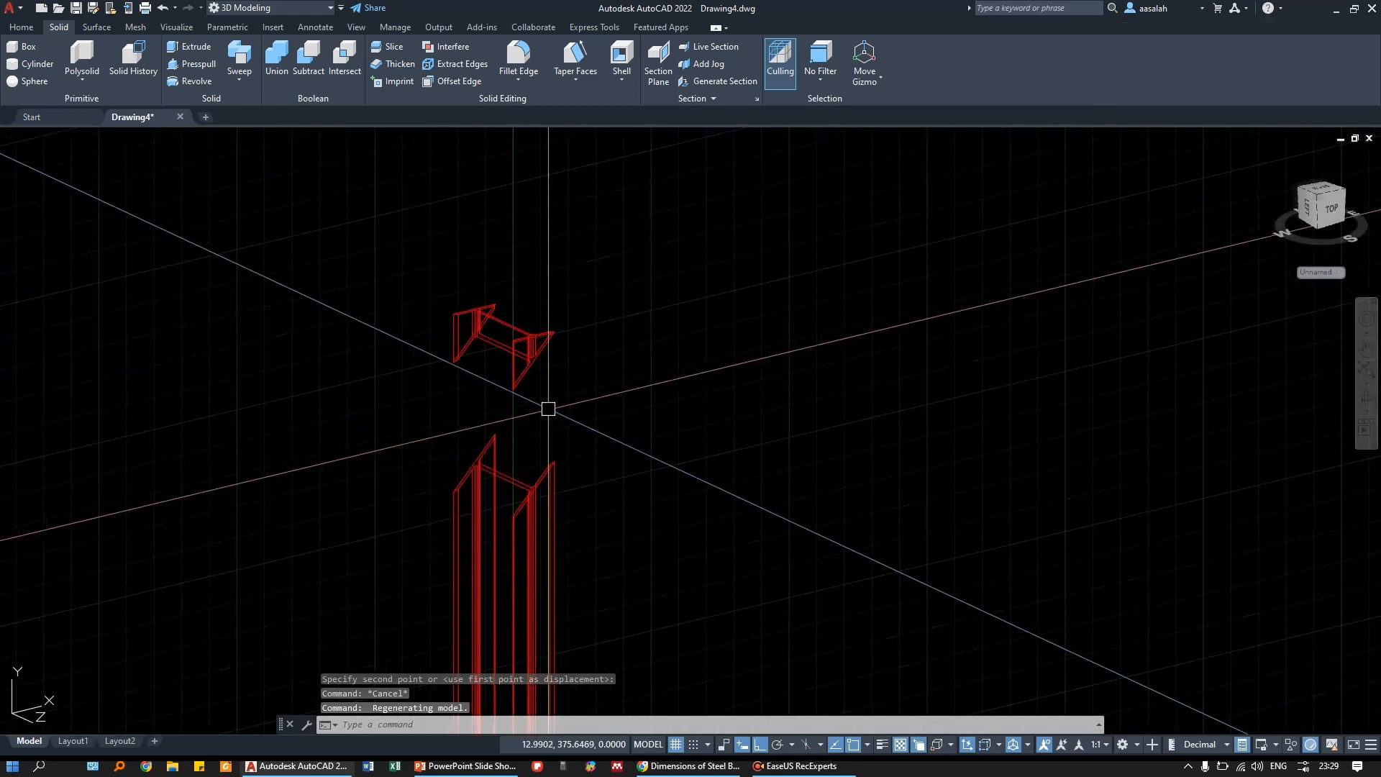
pyautogui.scroll(2, 541, 399)
pyautogui.click(527, 324)
pyautogui.write('e')
pyautogui.press('Return')
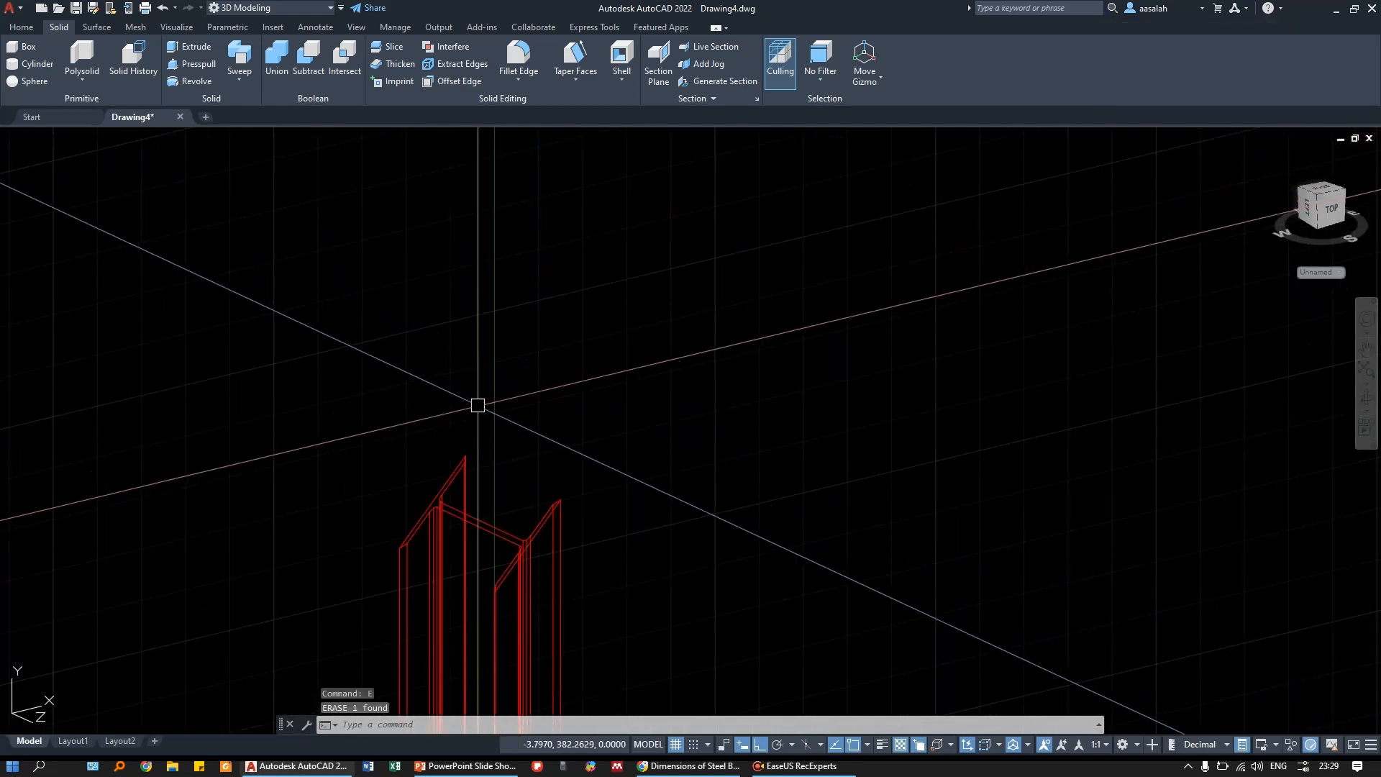
pyautogui.scroll(-2, 561, 454)
pyautogui.click(561, 461)
pyautogui.scroll(-2, 509, 471)
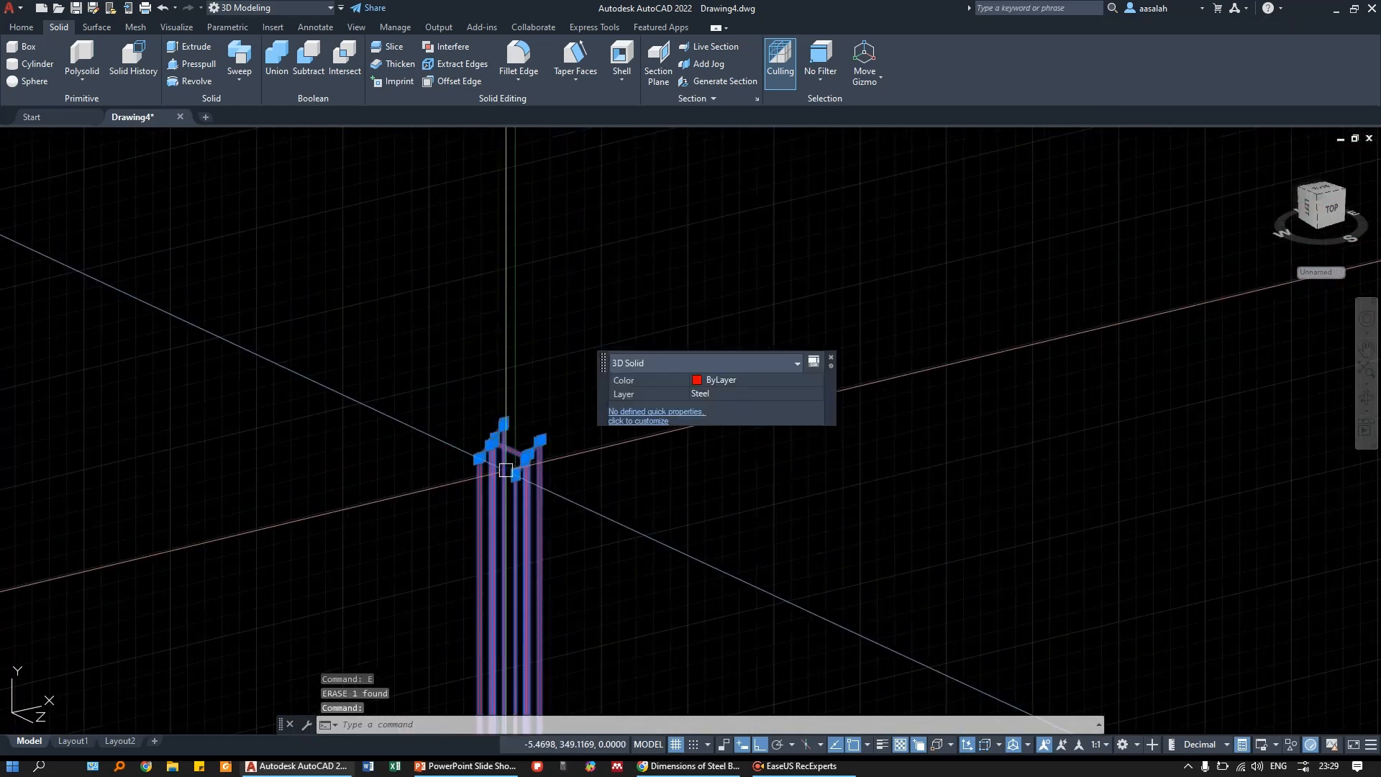
pyautogui.press('Escape')
pyautogui.press('Escape')
pyautogui.scroll(-2, 544, 493)
pyautogui.click(544, 495)
pyautogui.press('Escape')
pyautogui.press('Escape')
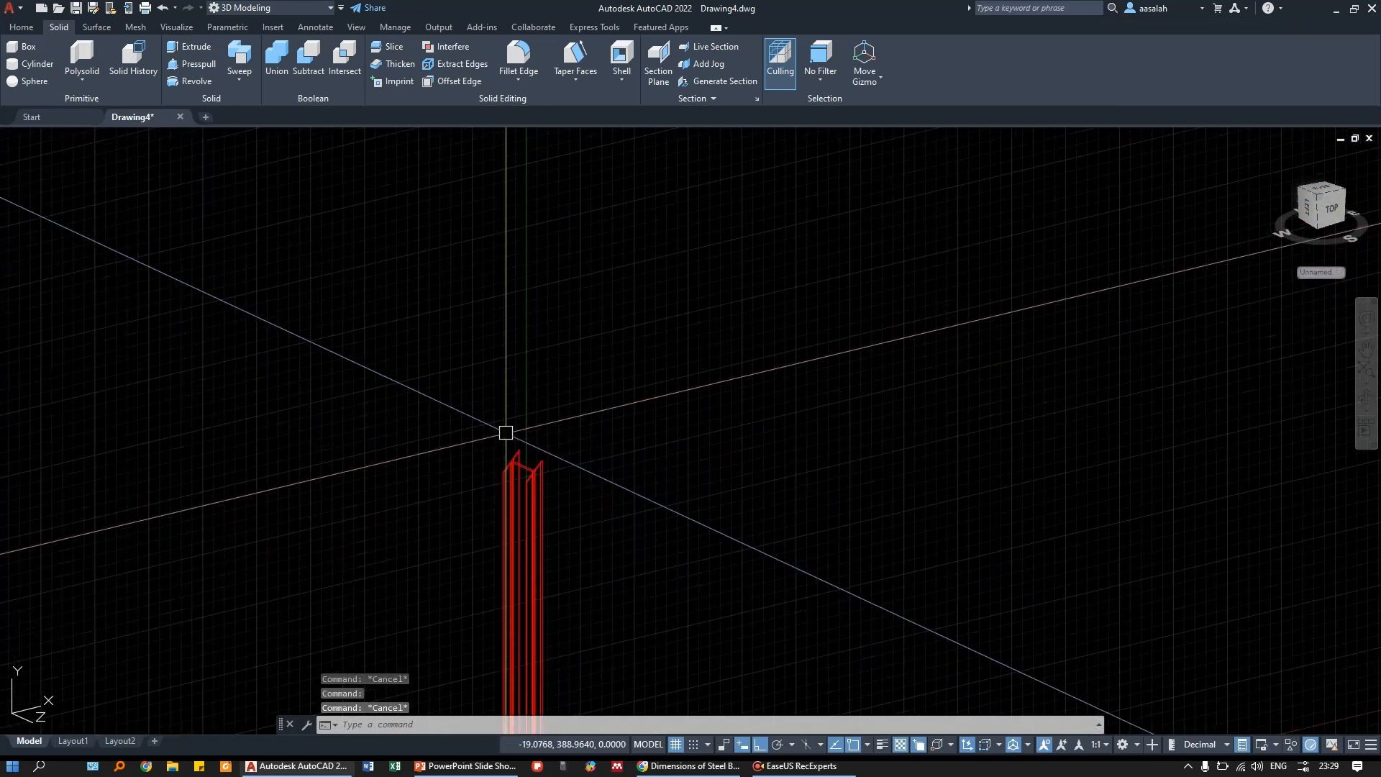
pyautogui.moveTo(531, 467); pyautogui.dragTo(632, 338, button='middle')
pyautogui.scroll(-4, 647, 395)
pyautogui.scroll(2, 647, 396)
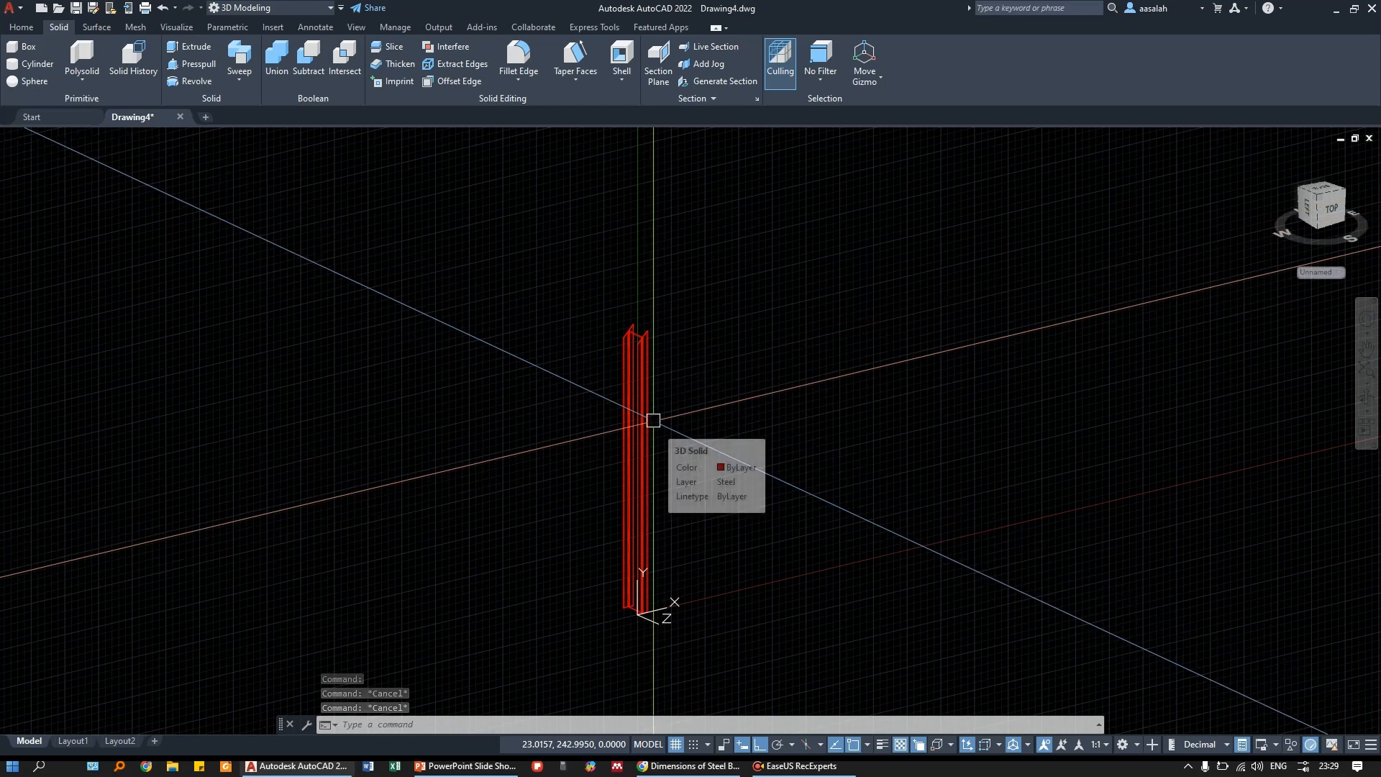
pyautogui.moveTo(653, 405); pyautogui.dragTo(681, 364, button='middle')
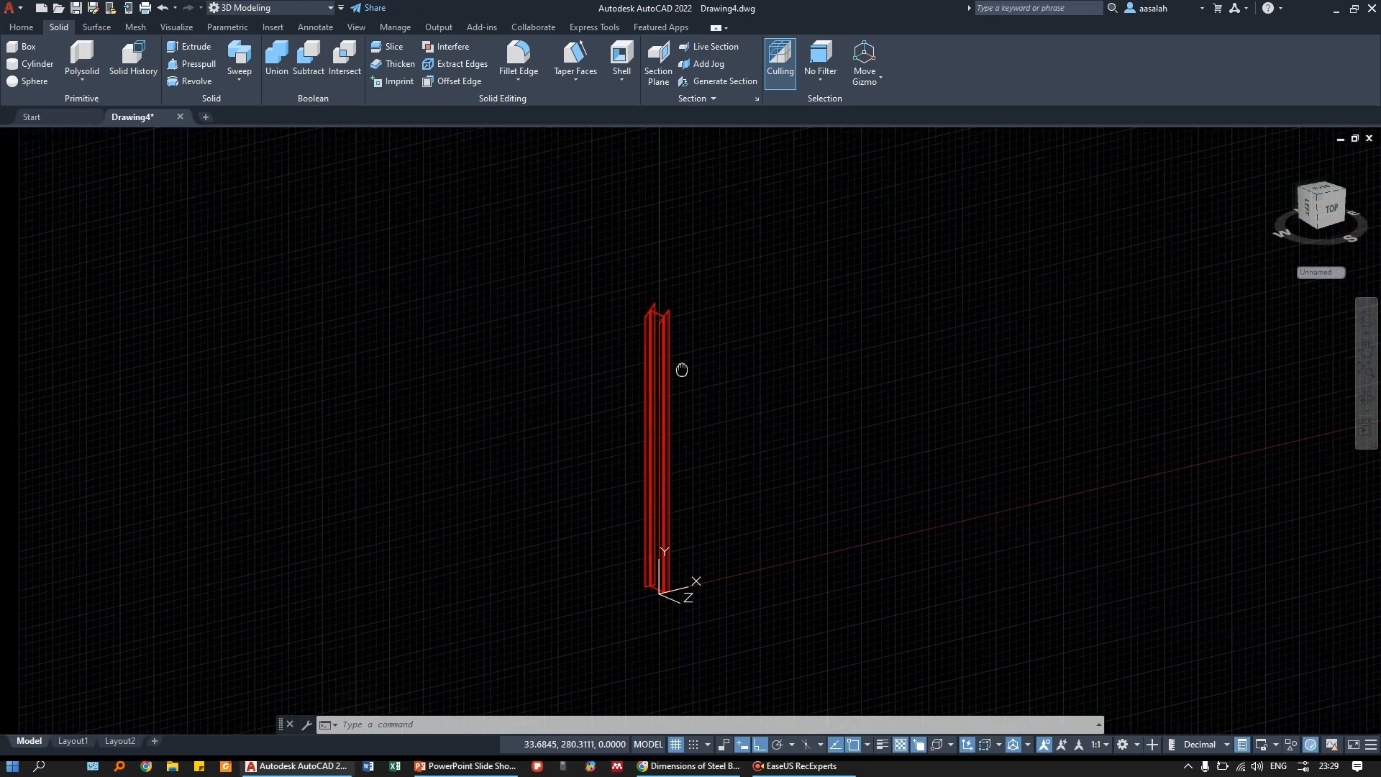
# - Copy the cut column about 277 units in the negative X direction, keeping it level with the original
pyautogui.press('Escape')
pyautogui.press('Escape')
pyautogui.scroll(2, 669, 365)
pyautogui.click(657, 366)
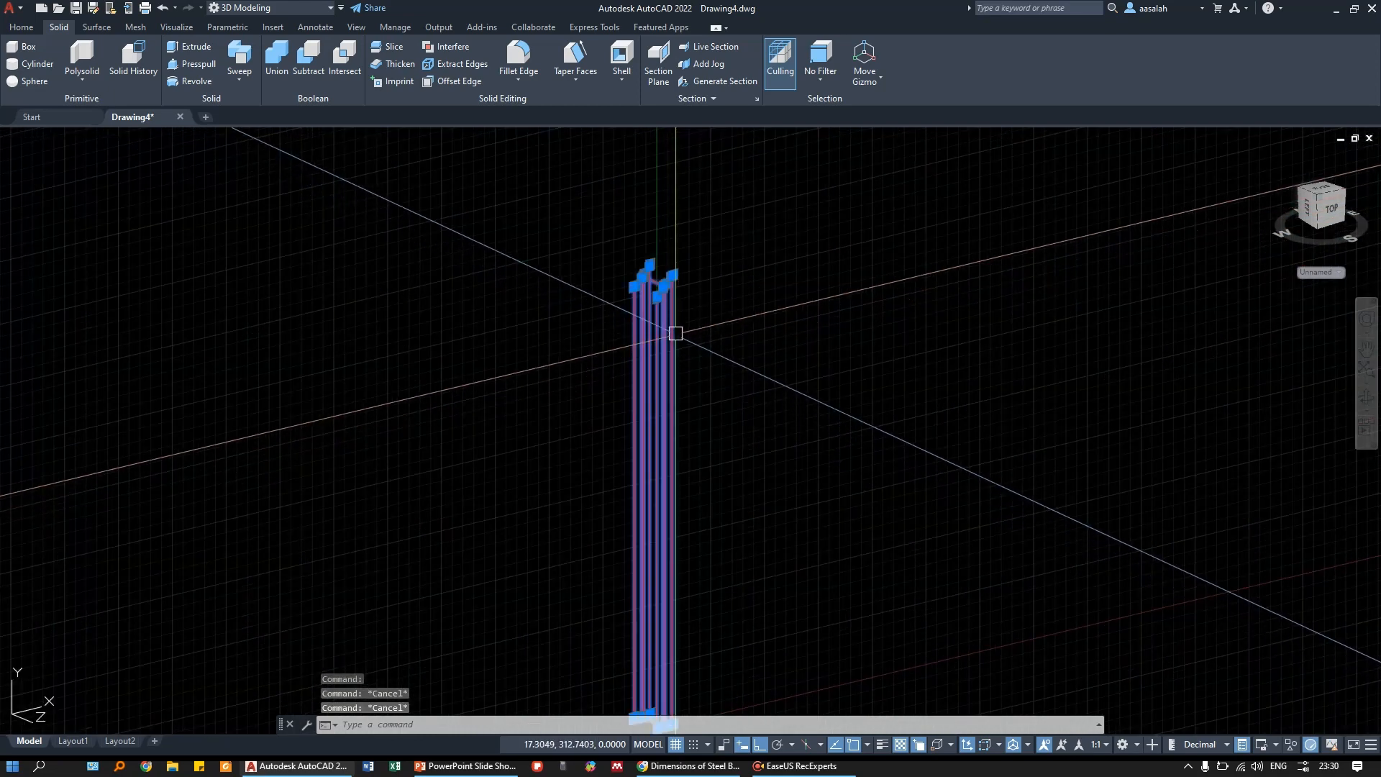
pyautogui.write('co')
pyautogui.press('Return')
pyautogui.scroll(-2, 661, 259)
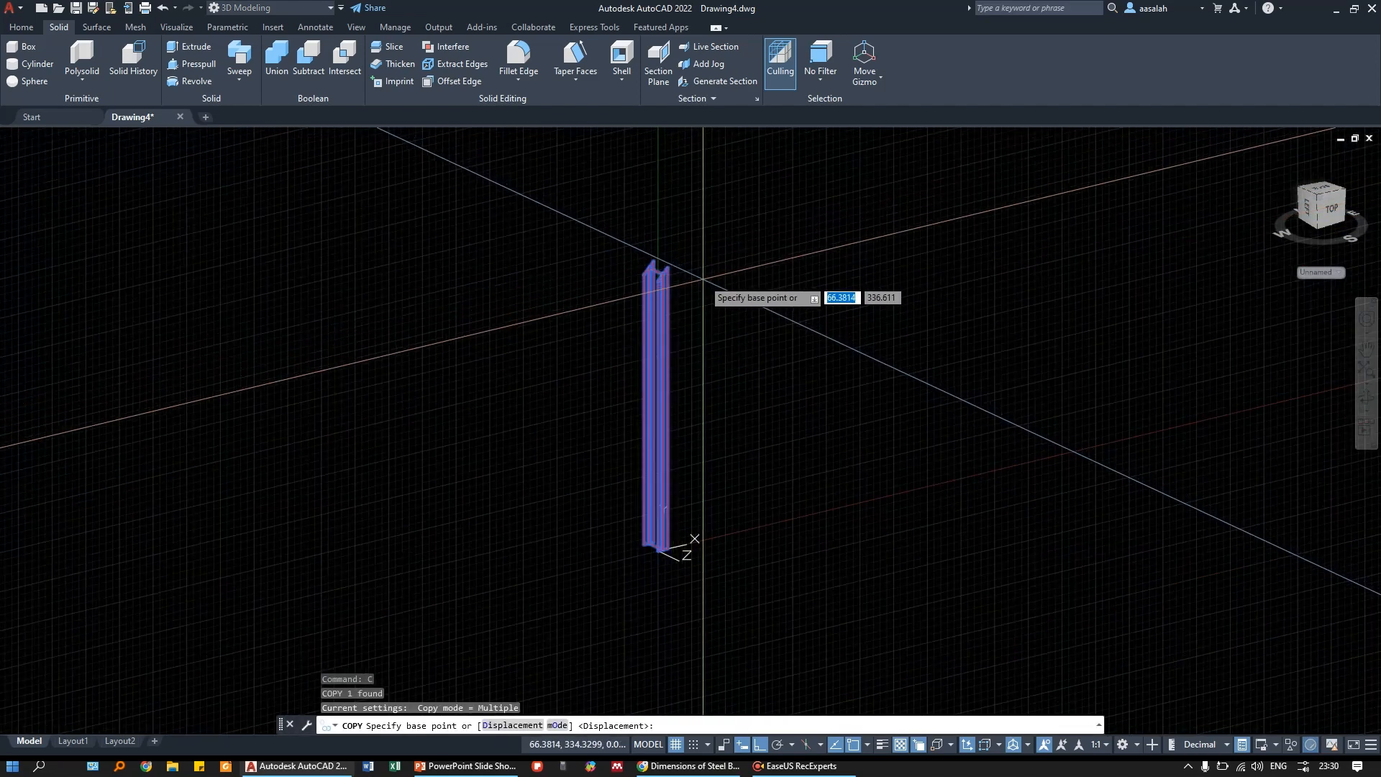
pyautogui.click(704, 279)
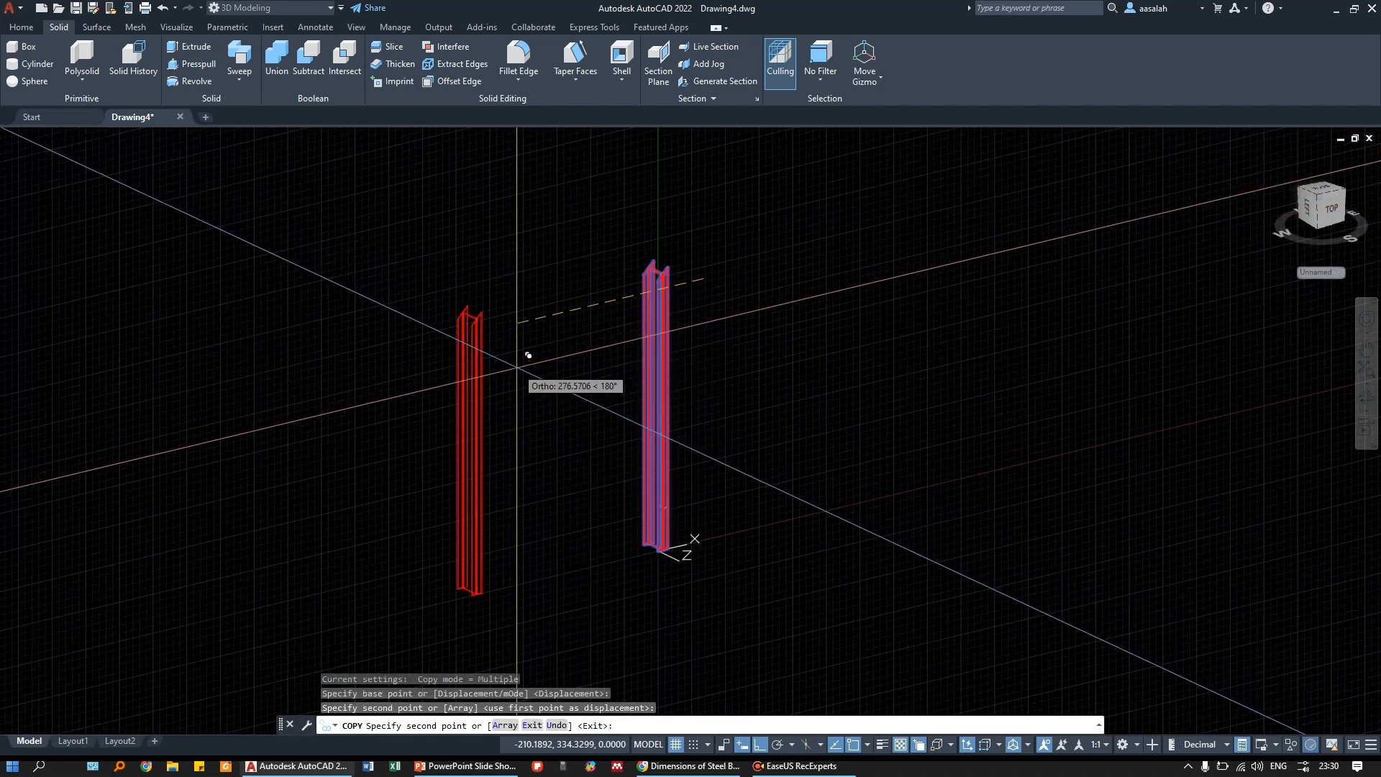
pyautogui.press('Escape')
pyautogui.press('Escape')
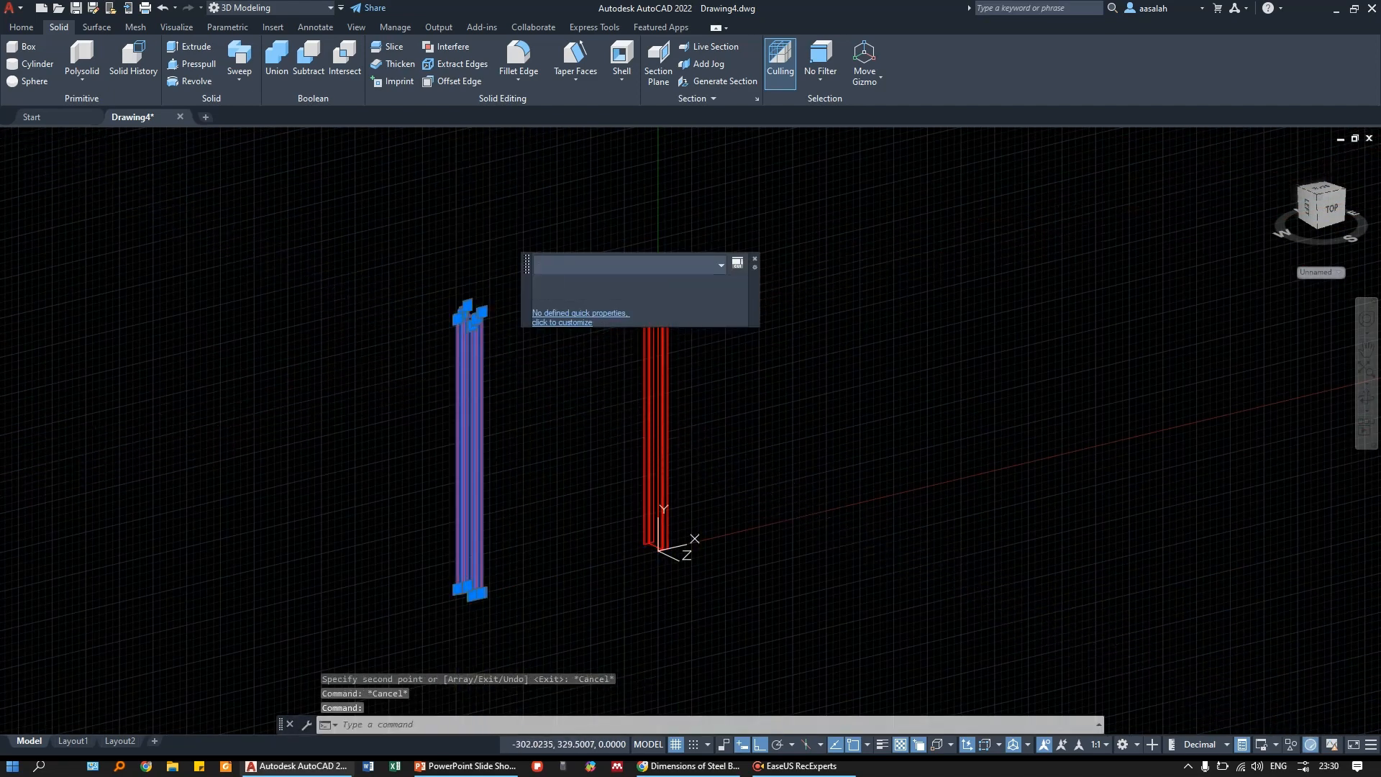
pyautogui.press('Escape')
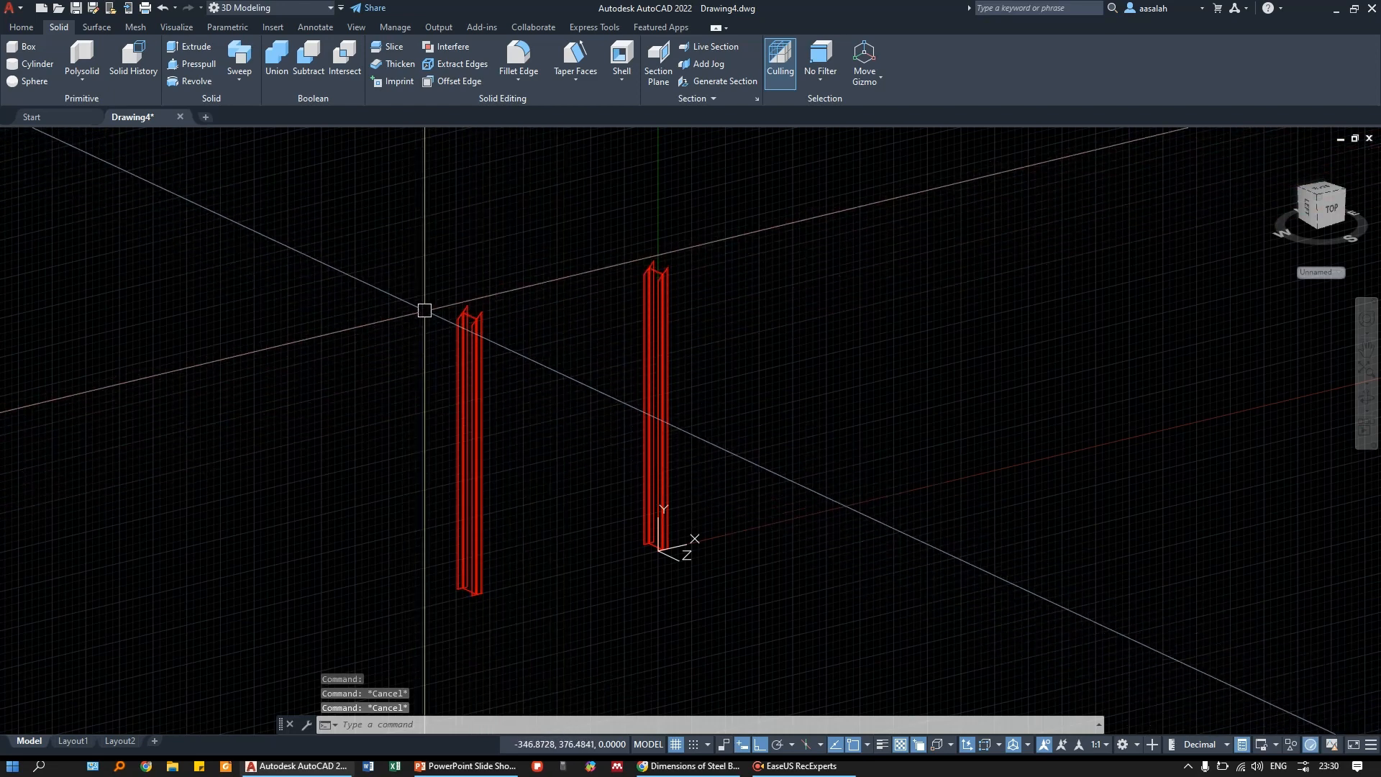
pyautogui.moveTo(549, 311); pyautogui.dragTo(552, 321, button='middle')
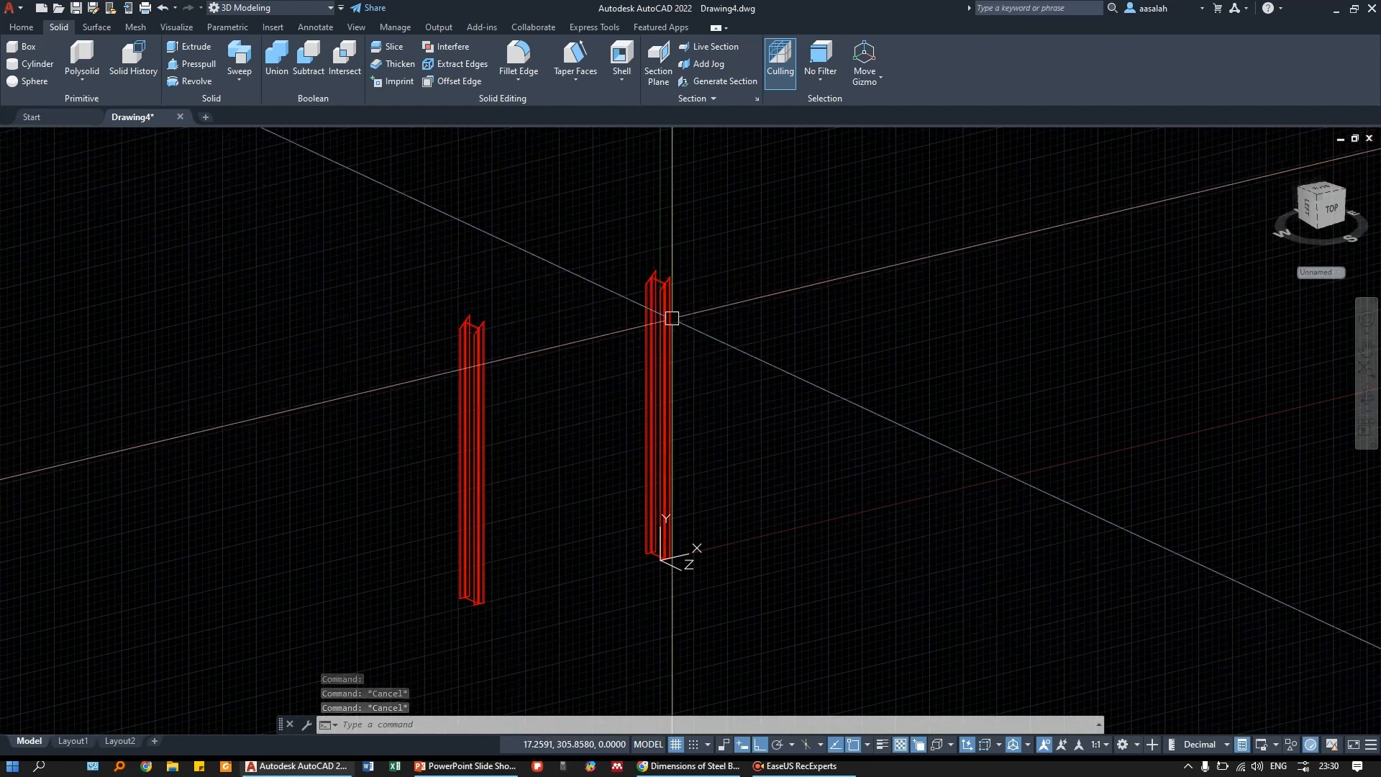
pyautogui.scroll(2, 496, 360)
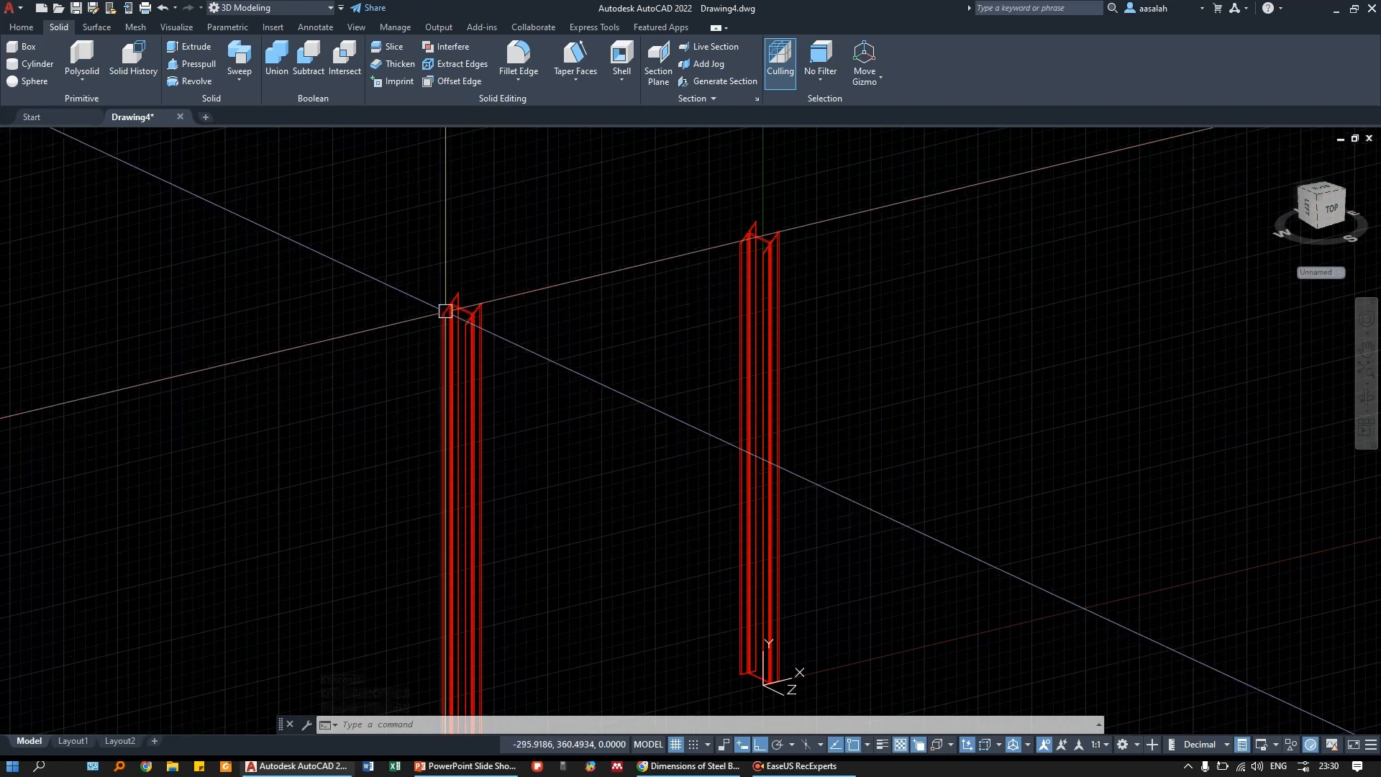
pyautogui.moveTo(453, 308); pyautogui.dragTo(487, 277, button='middle')
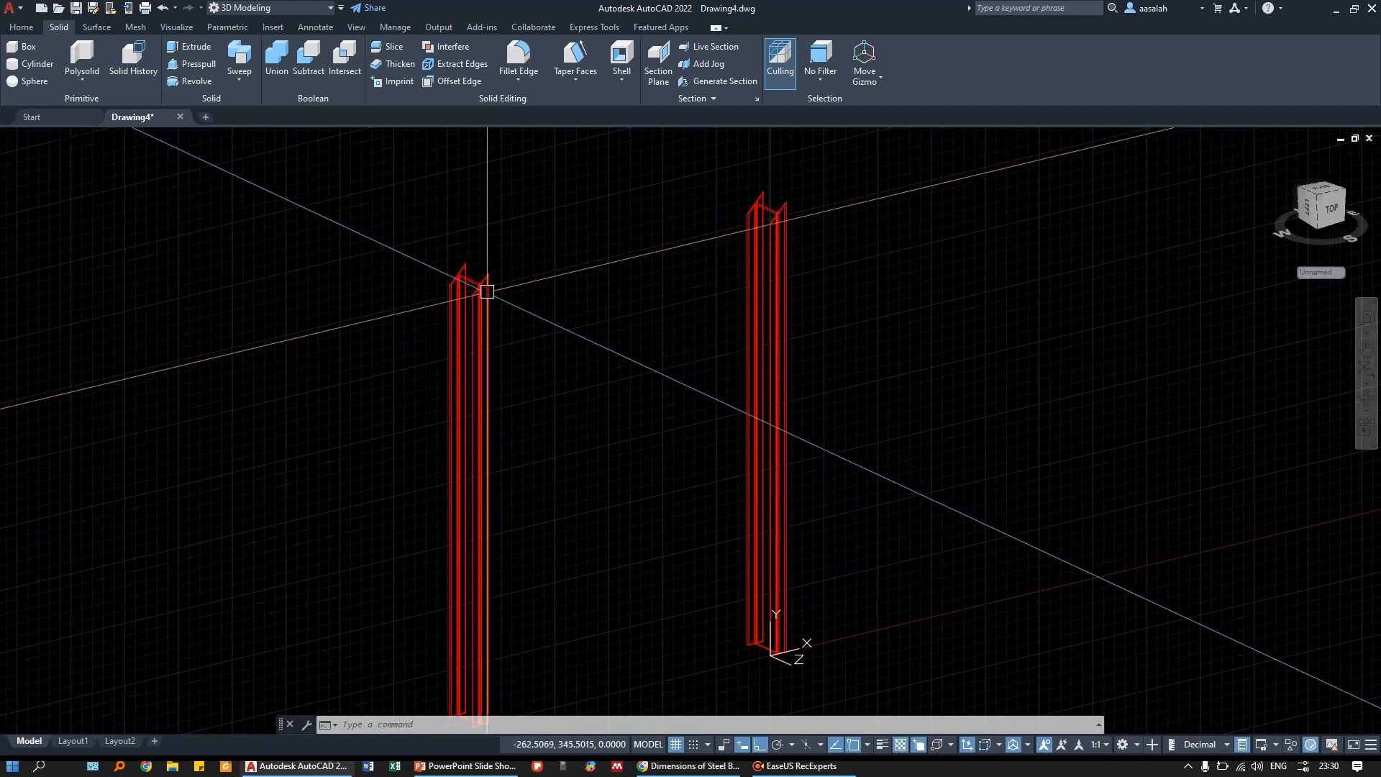
pyautogui.click(482, 288)
pyautogui.press('Escape')
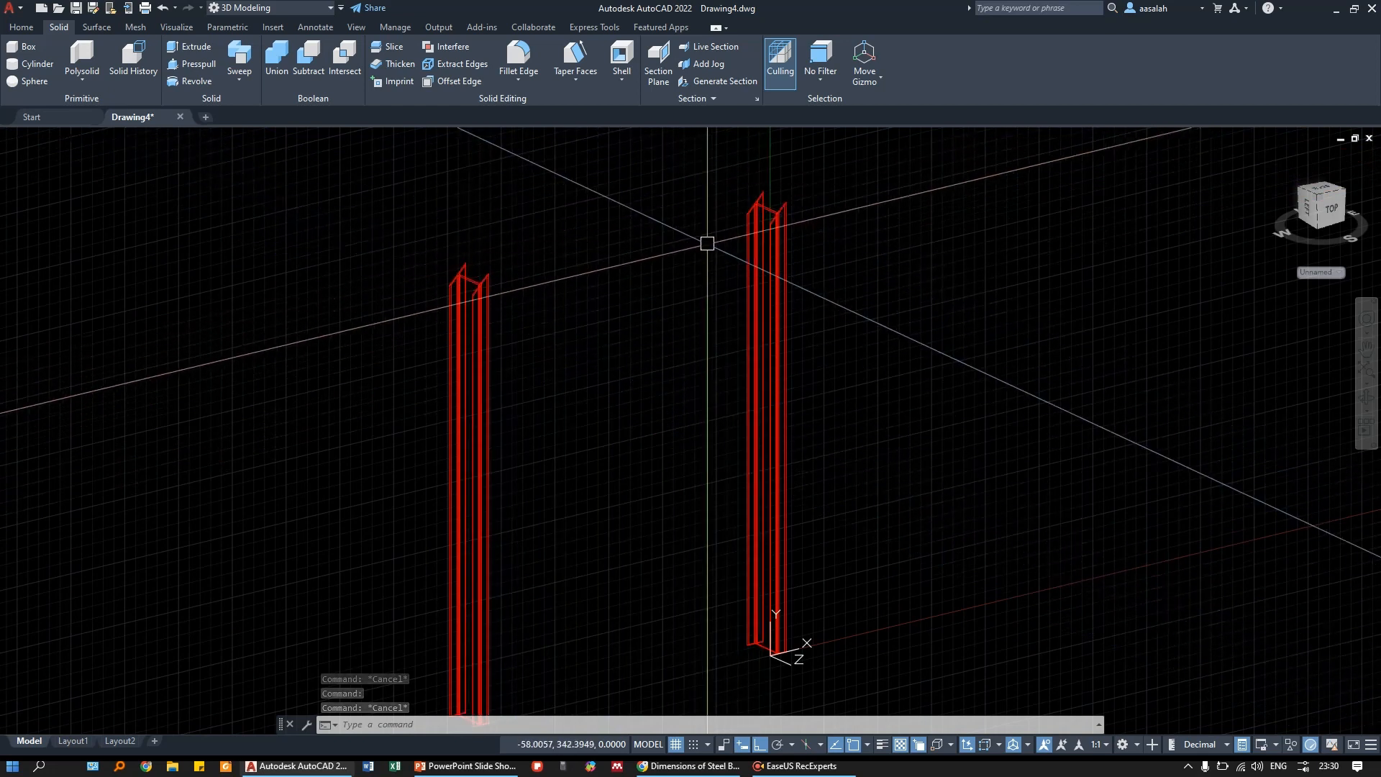
pyautogui.moveTo(579, 306); pyautogui.dragTo(641, 299, button='middle')
pyautogui.click(552, 290)
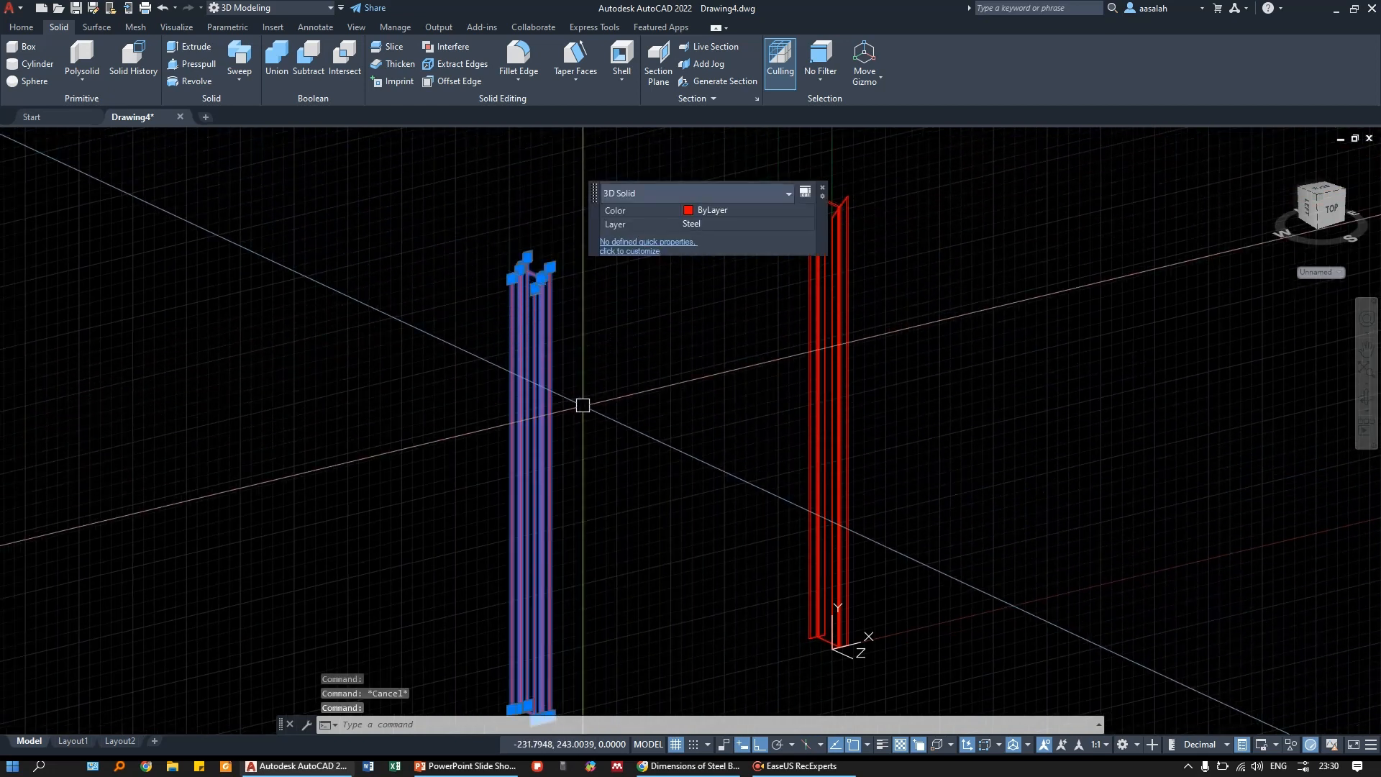
pyautogui.press('Escape')
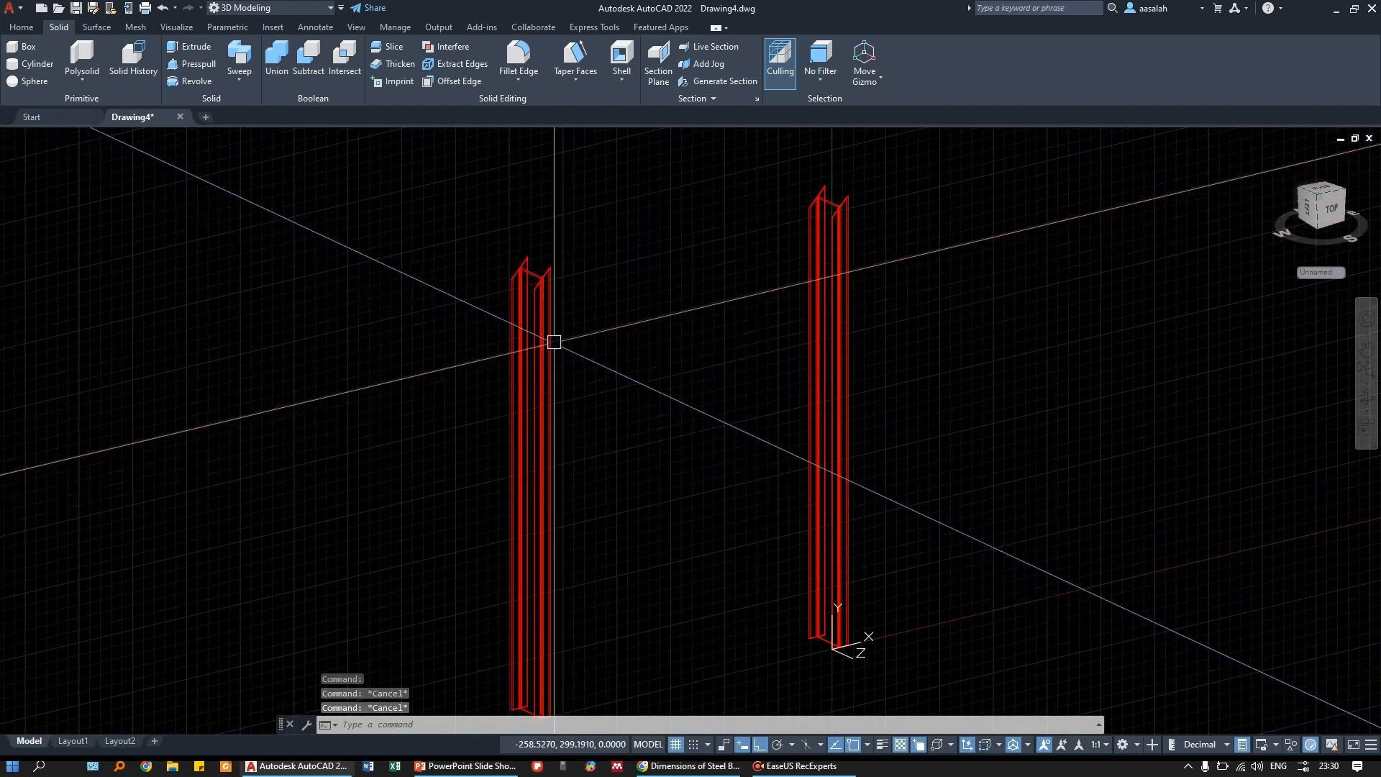
pyautogui.write('o')
pyautogui.press('Return')
pyautogui.click(548, 364)
pyautogui.press('Return')
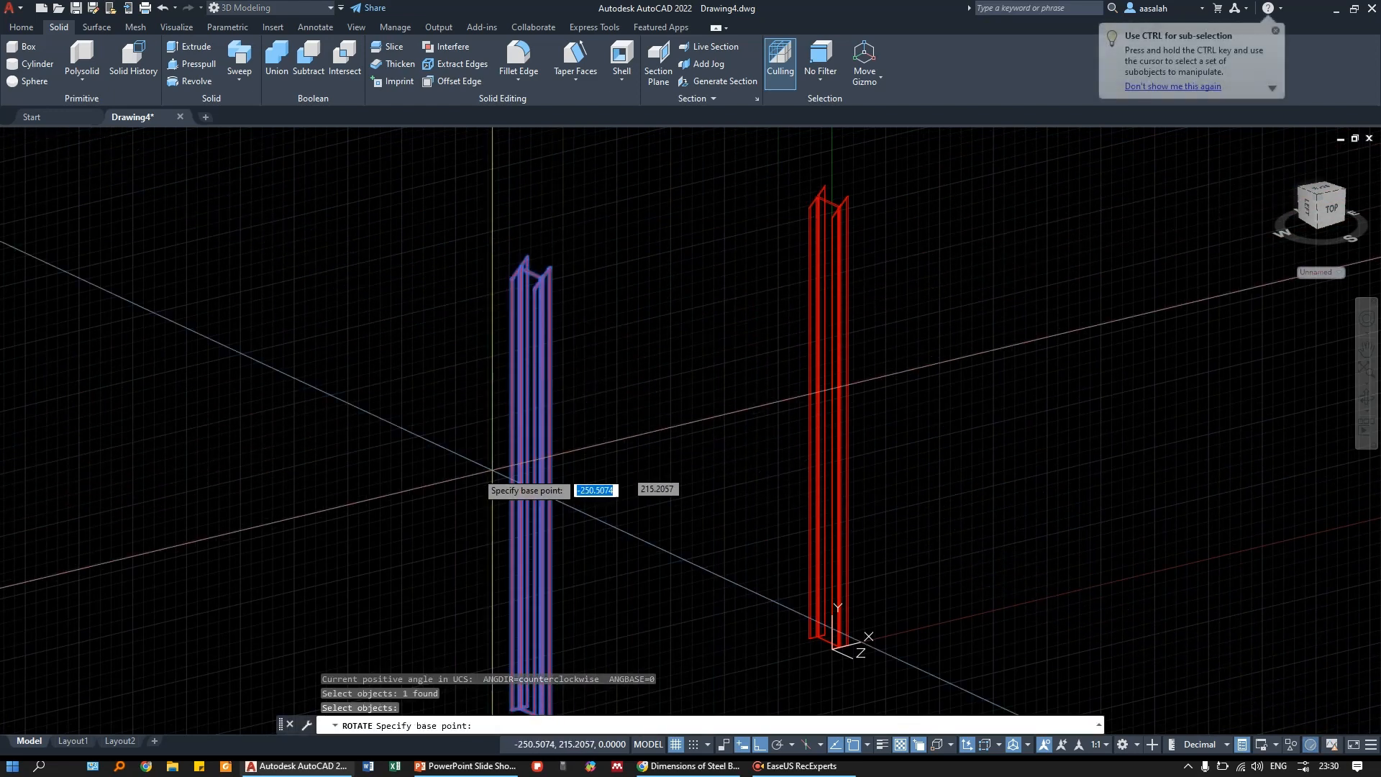
pyautogui.press('Escape')
pyautogui.press('Escape')
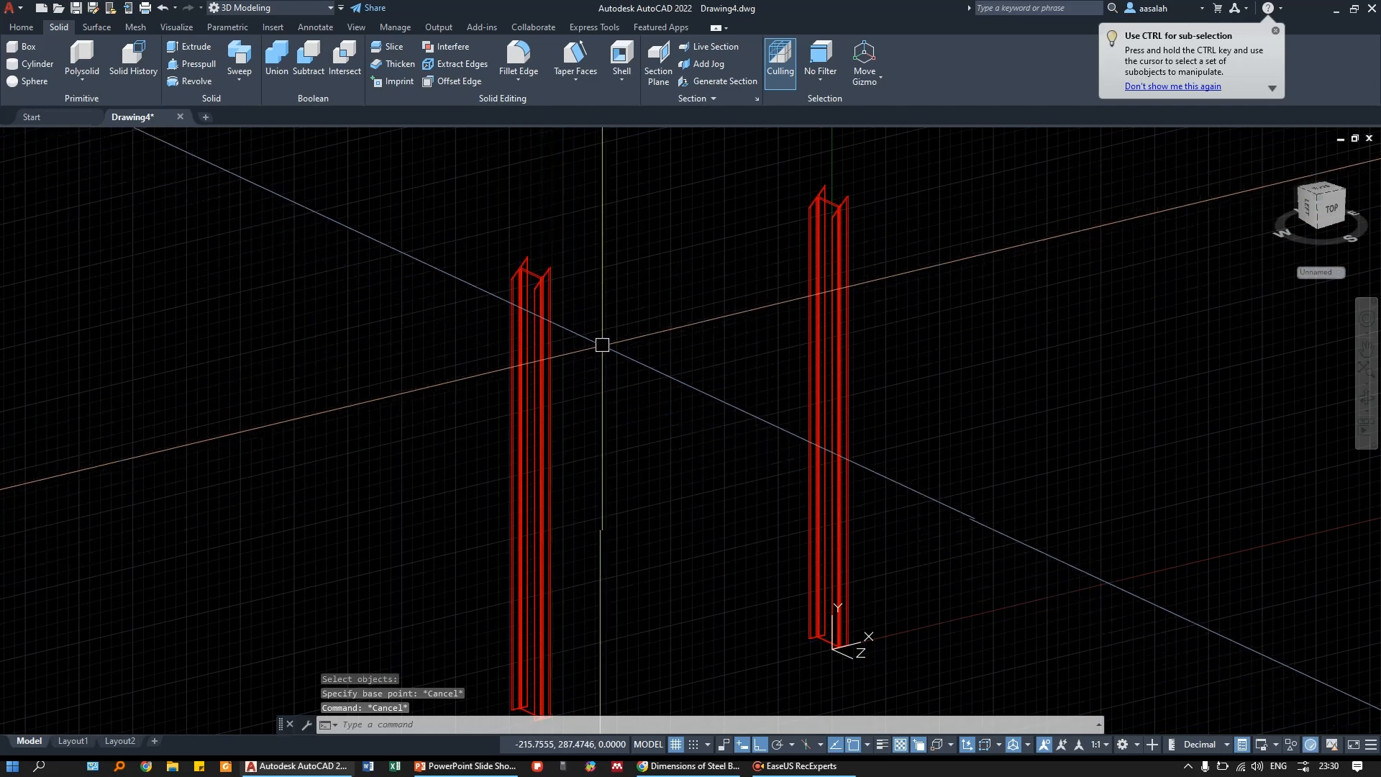
# - Rotate the copied column 180 degrees about its vertical axis with the 3DROTATE command
pyautogui.moveTo(603, 345); pyautogui.dragTo(643, 344, button='middle')
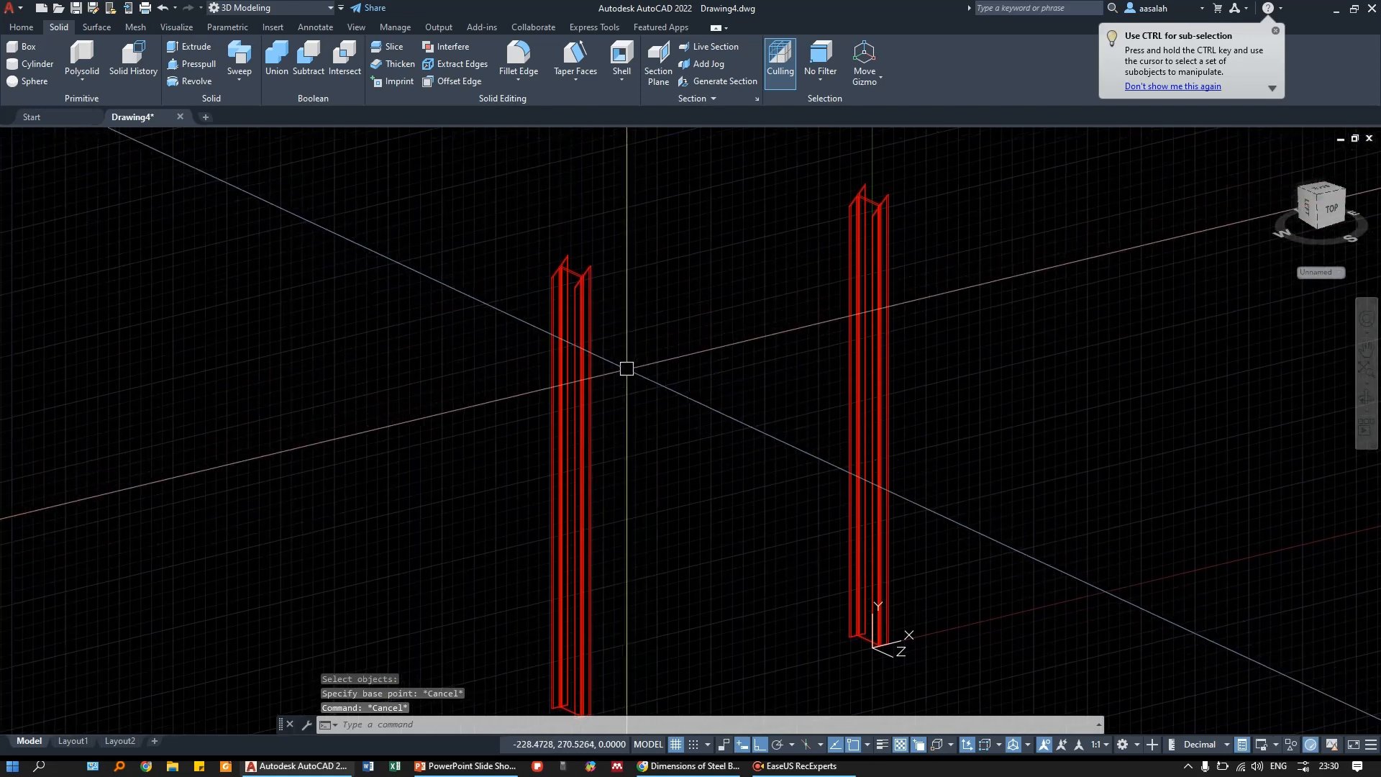
pyautogui.write('3')
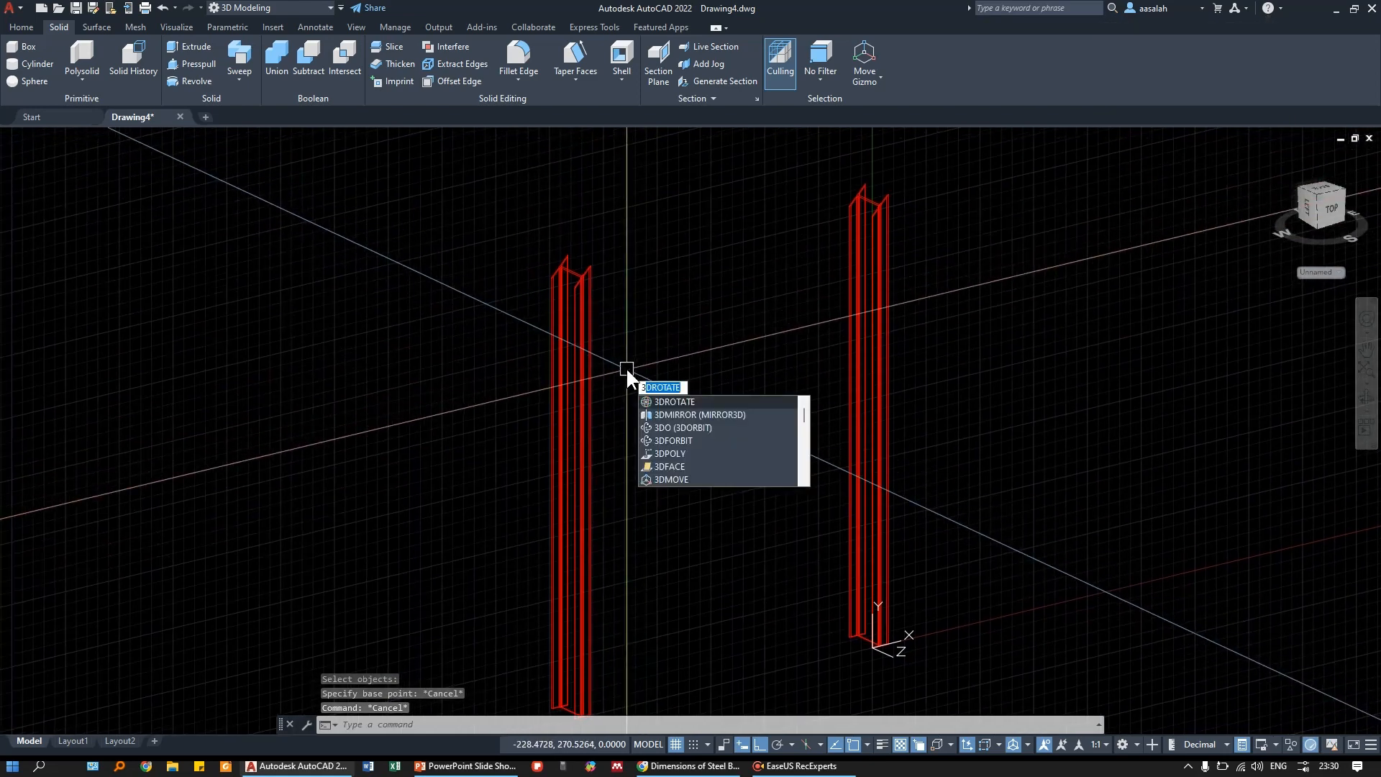
pyautogui.write('dr')
pyautogui.press('Return')
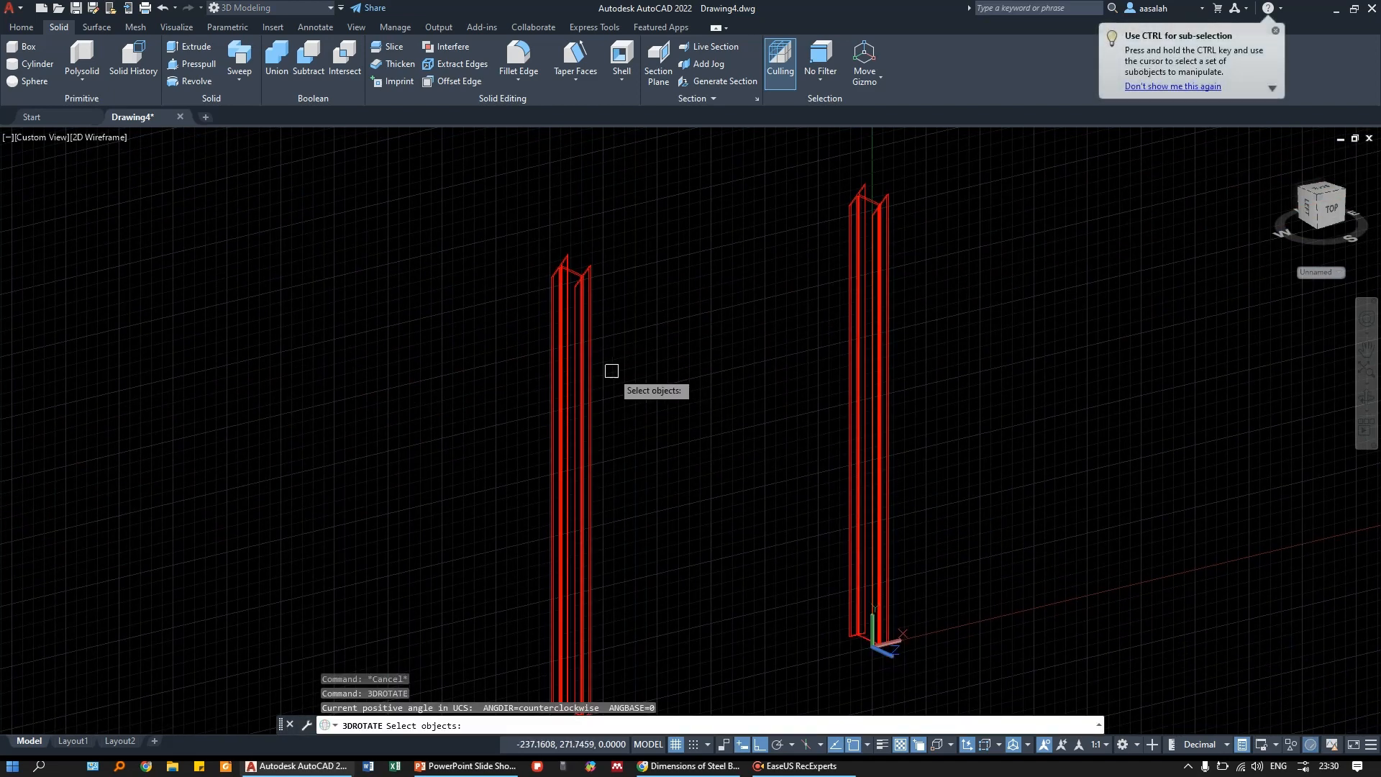
pyautogui.click(593, 366)
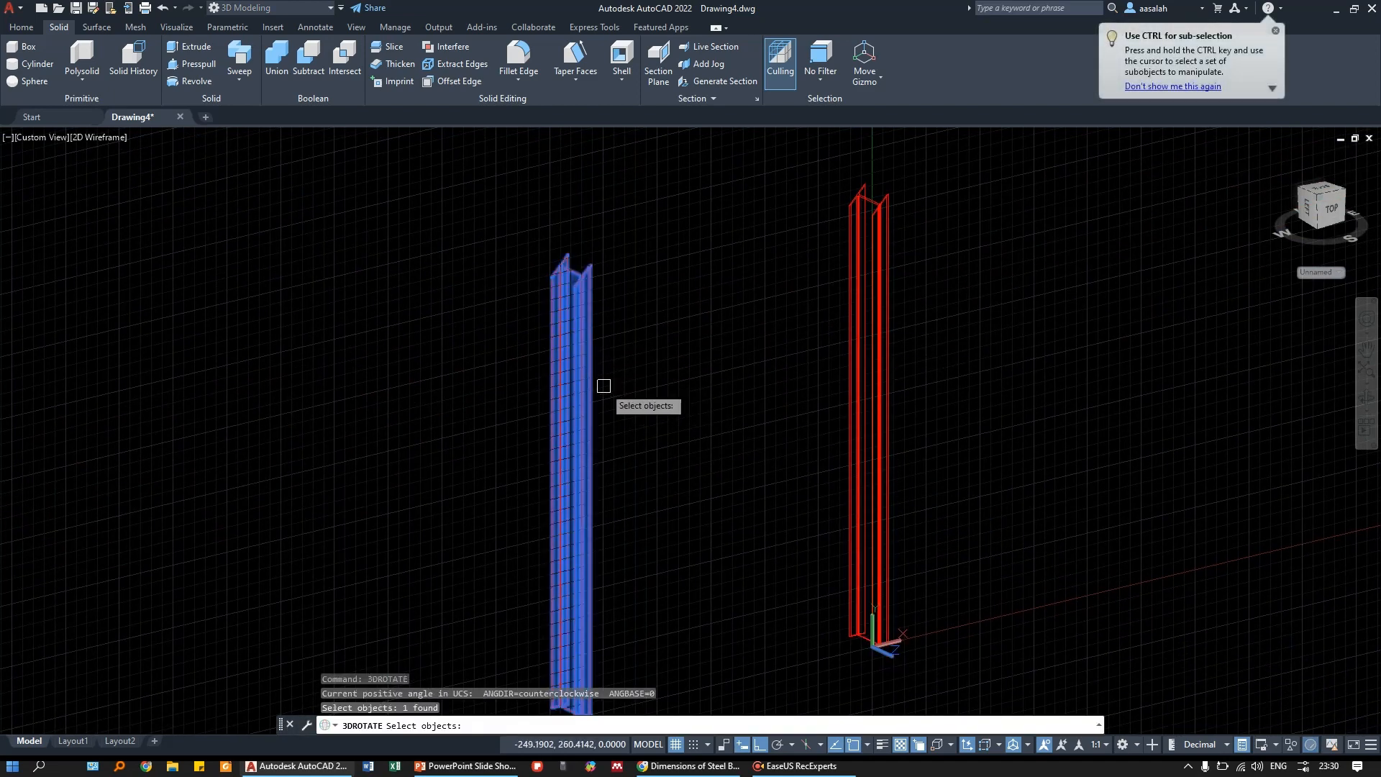
pyautogui.scroll(-4, 604, 385)
pyautogui.scroll(3, 623, 507)
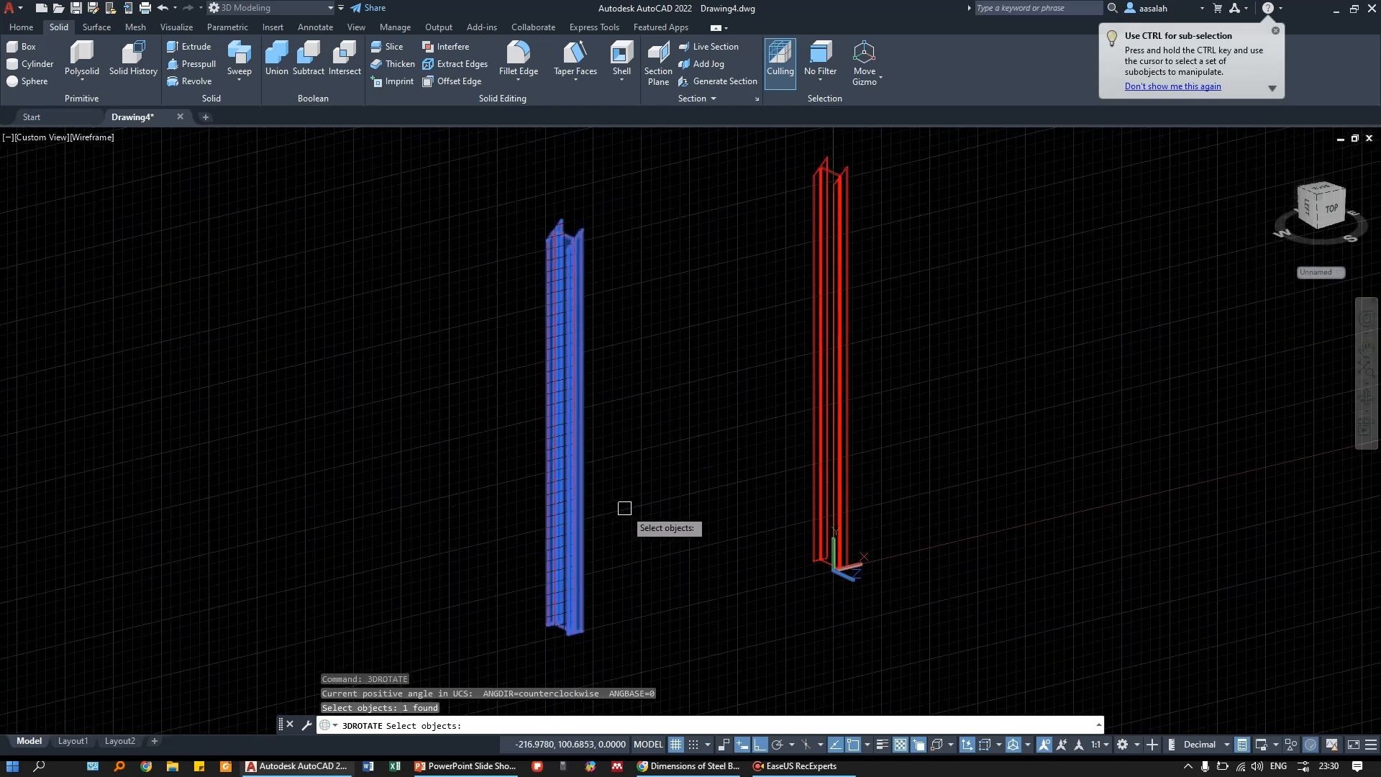
pyautogui.press('Return')
pyautogui.scroll(2, 575, 424)
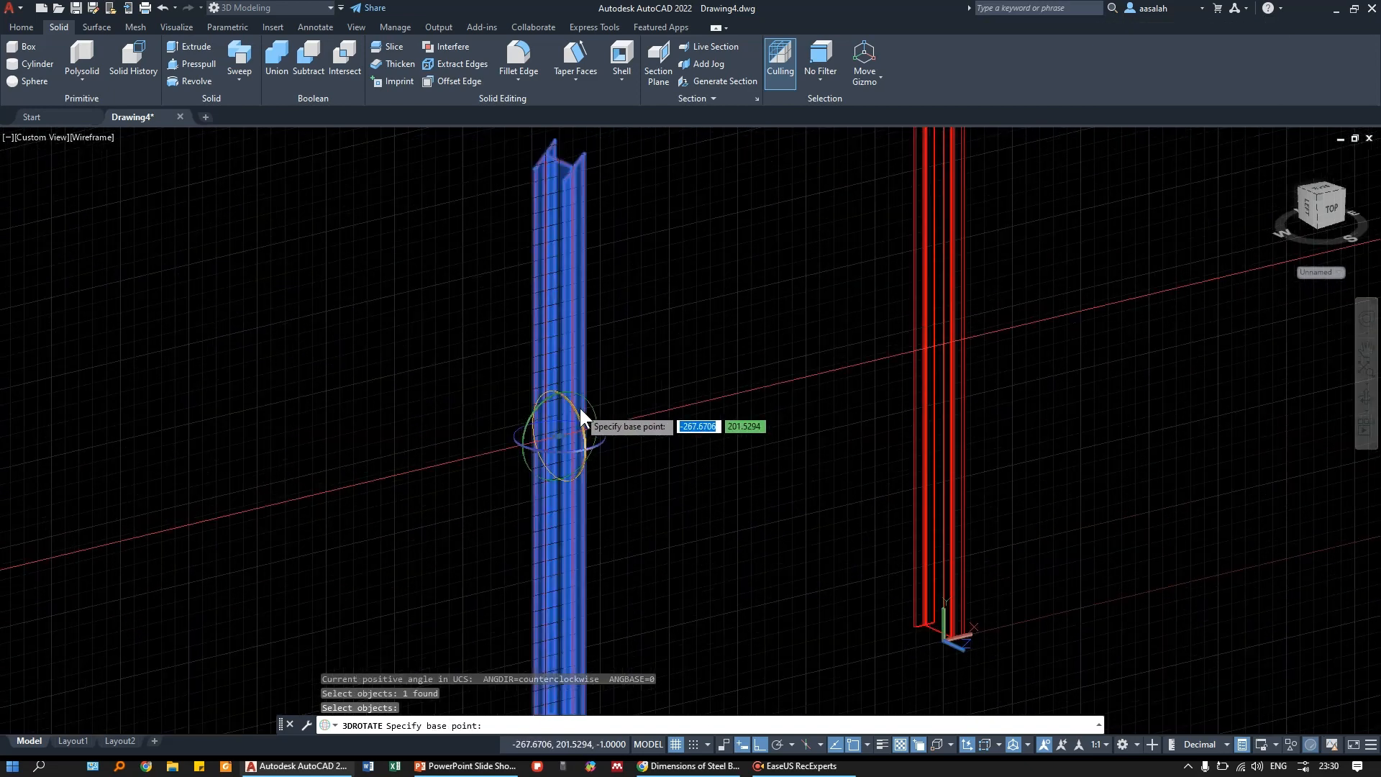
pyautogui.scroll(-5, 590, 441)
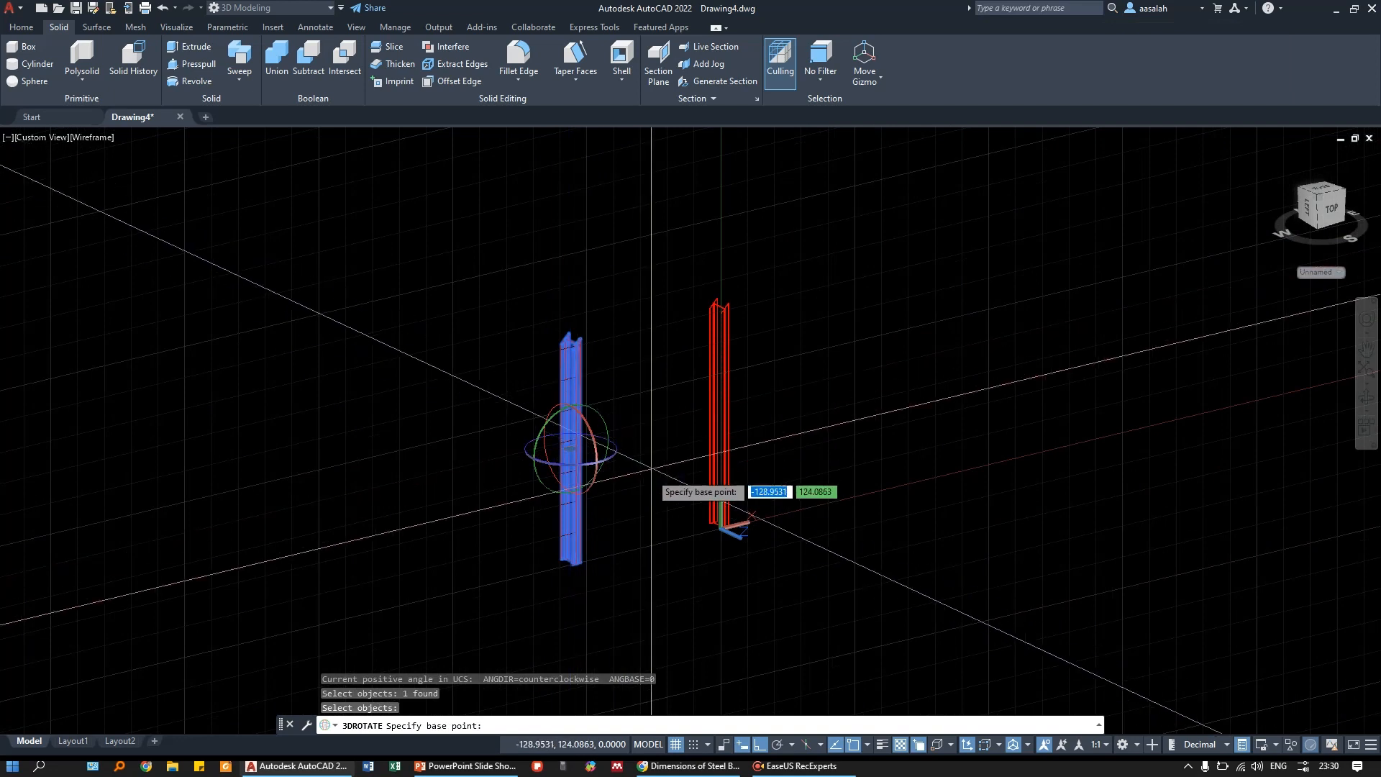
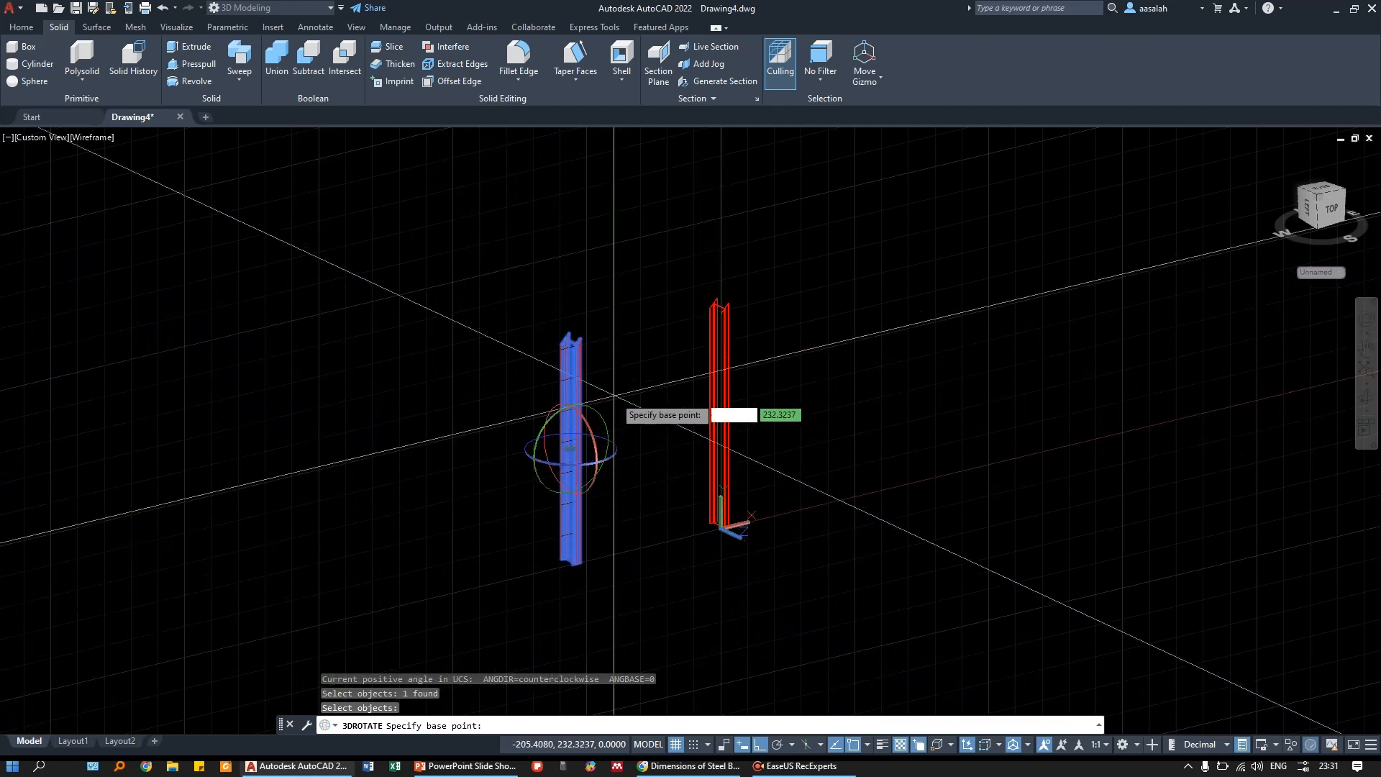
pyautogui.scroll(3, 536, 302)
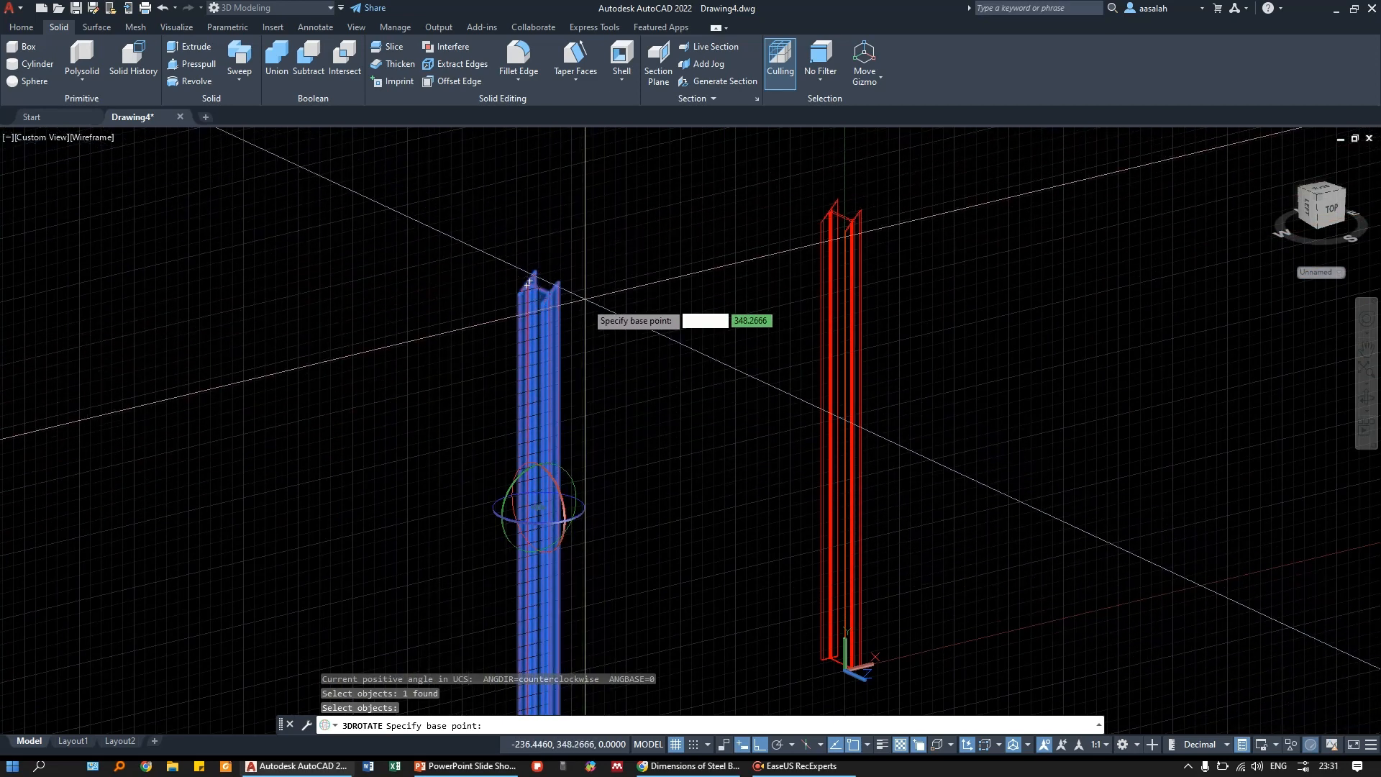
pyautogui.click(581, 512)
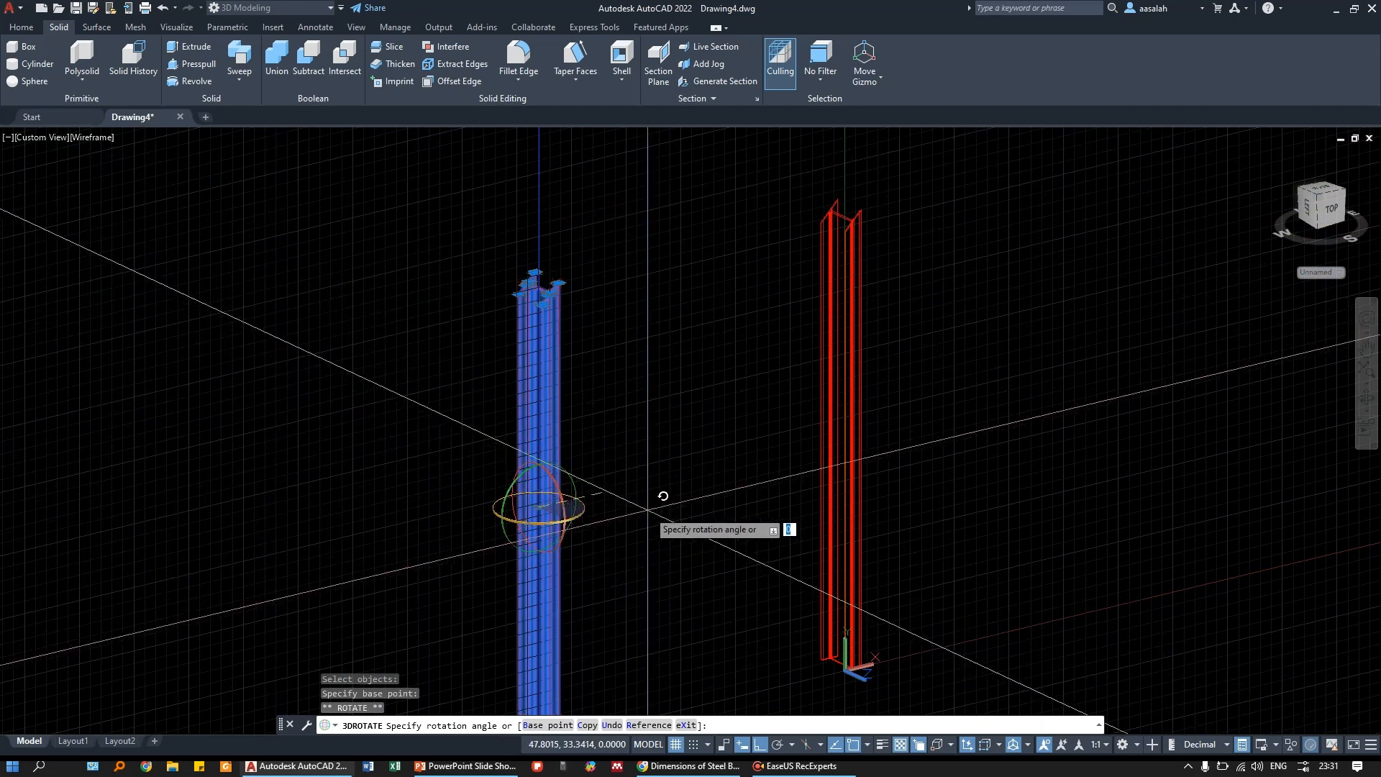
pyautogui.write('80')
pyautogui.press('Return')
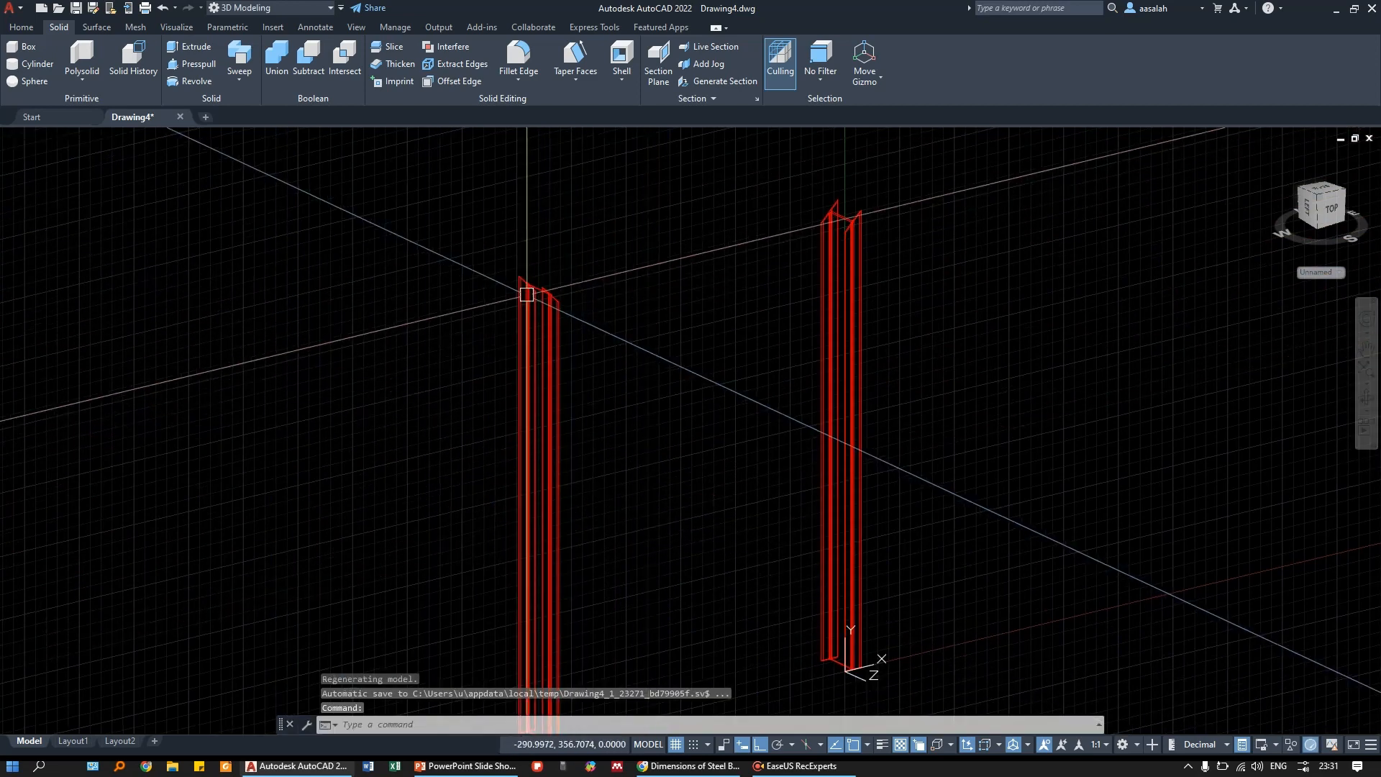
# - Examine the sloped tops and the bases of both columns from a more frontal angle
pyautogui.scroll(-5, 526, 295)
pyautogui.keyDown('shift'); pyautogui.moveTo(647, 405); pyautogui.dragTo(567, 406, button='middle'); pyautogui.keyUp('shift')
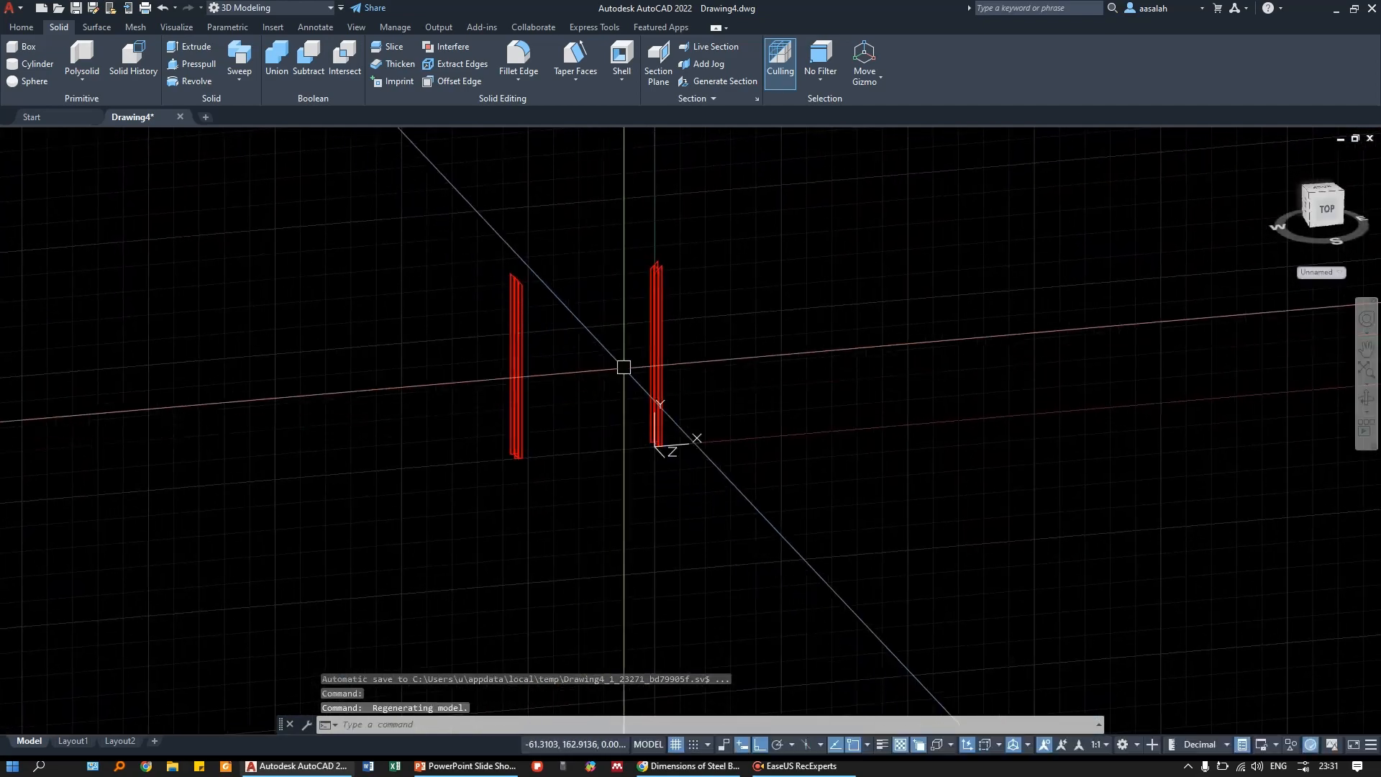
pyautogui.scroll(4, 639, 420)
pyautogui.scroll(-4, 737, 355)
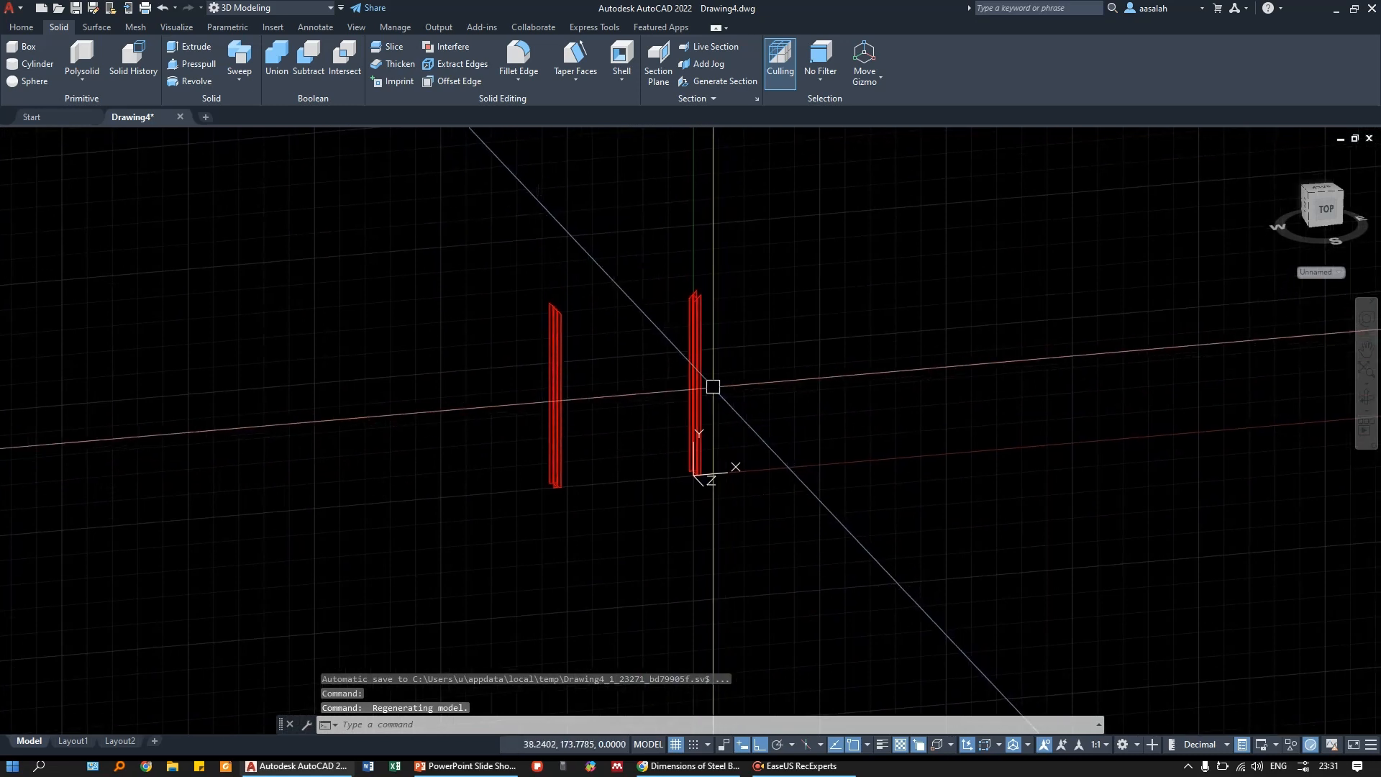
pyautogui.scroll(4, 712, 388)
pyautogui.scroll(-3, 719, 352)
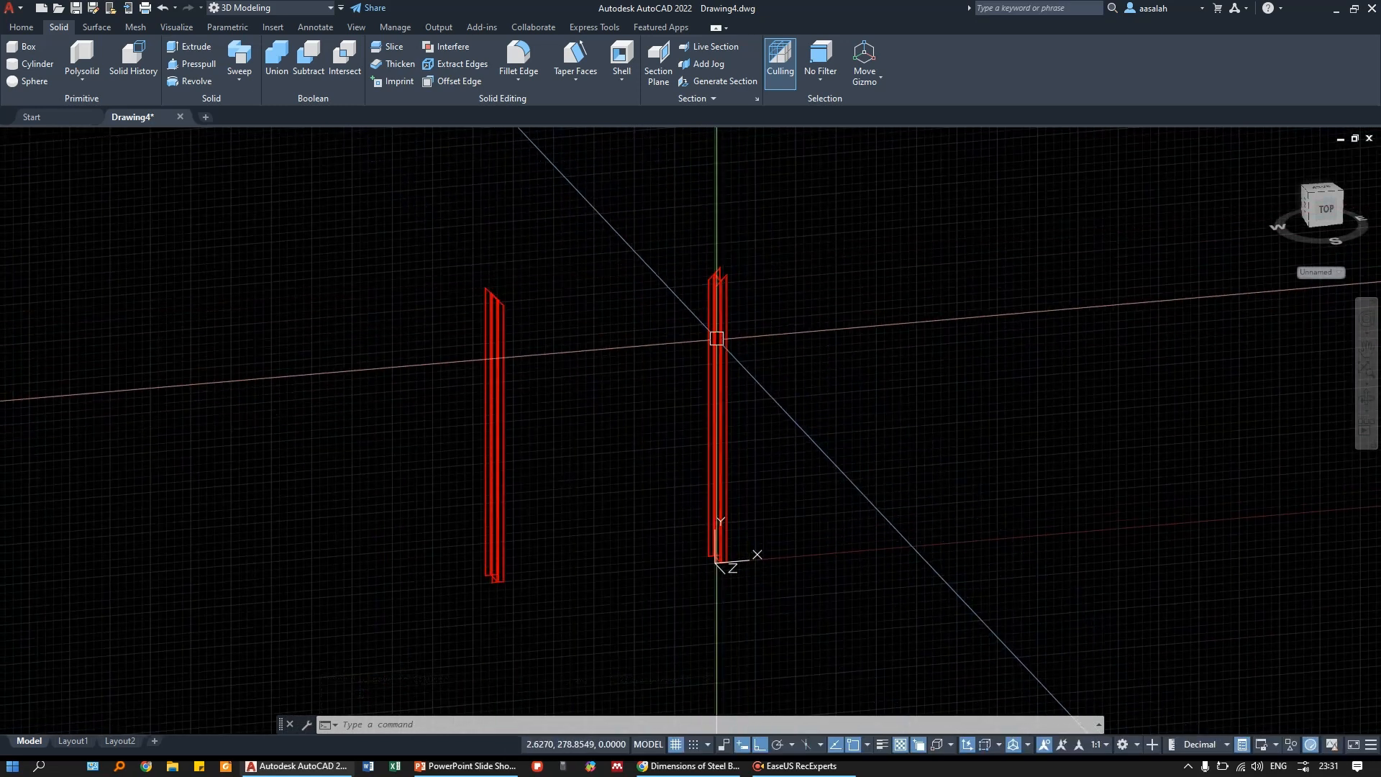
pyautogui.scroll(3, 714, 324)
pyautogui.scroll(-2, 708, 345)
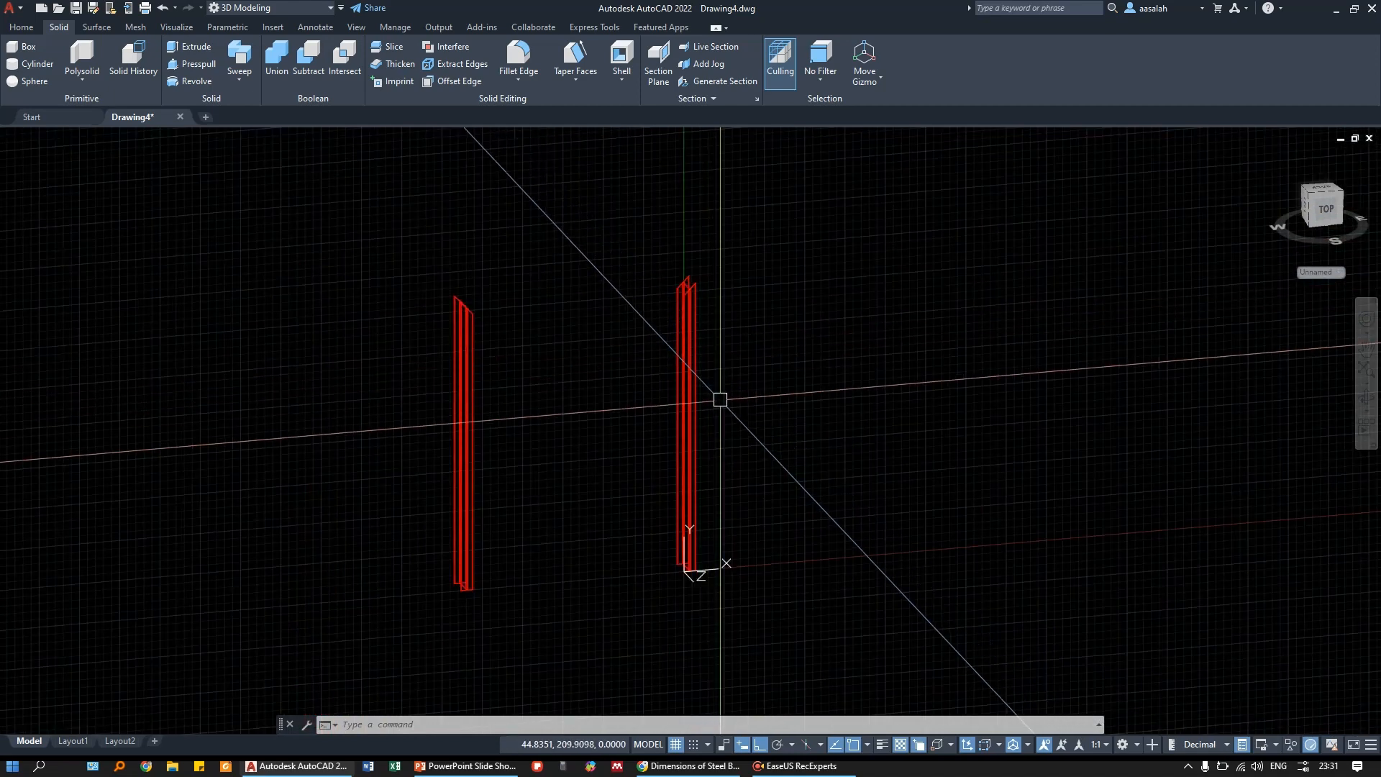
pyautogui.scroll(6, 477, 549)
pyautogui.scroll(-3, 460, 594)
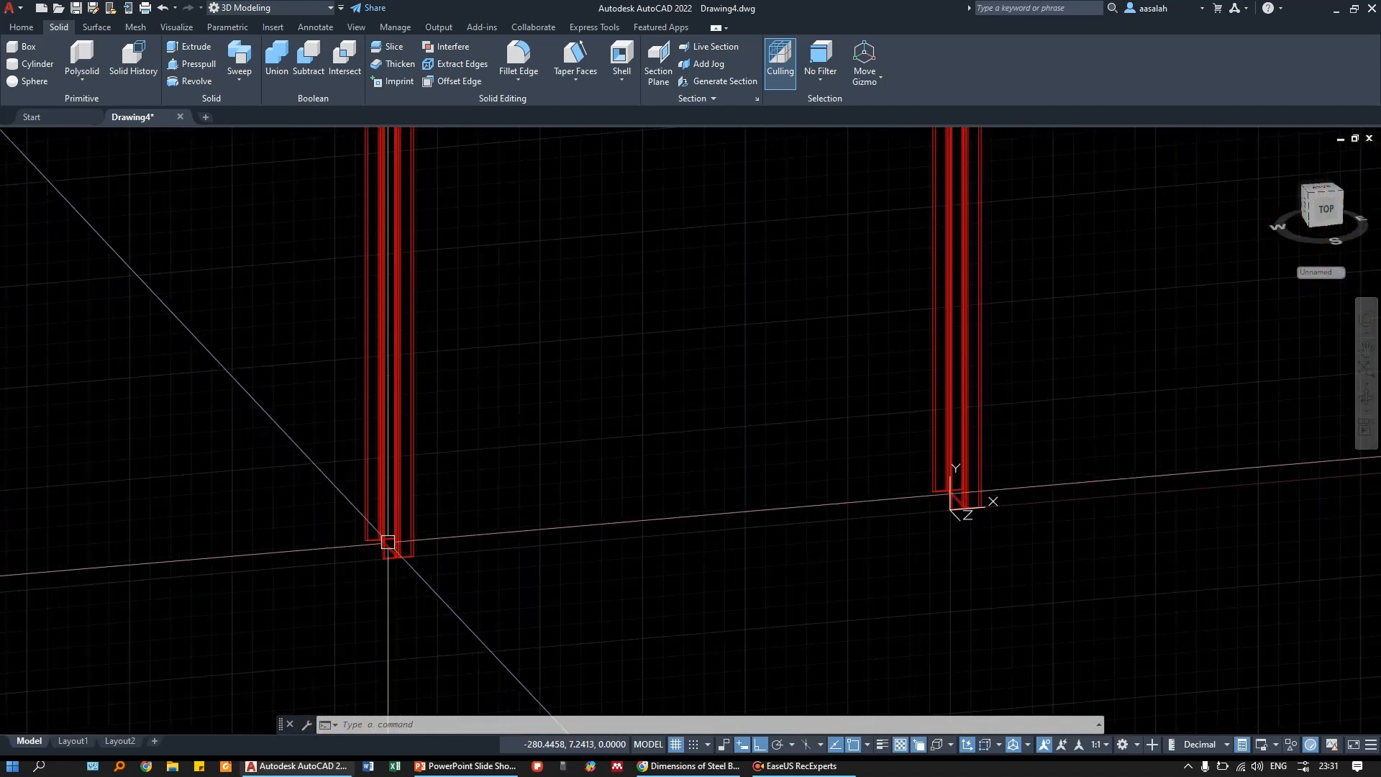
# - Move the rotated column farther from the original column in the negative X direction
pyautogui.scroll(2, 796, 512)
pyautogui.scroll(2, 802, 515)
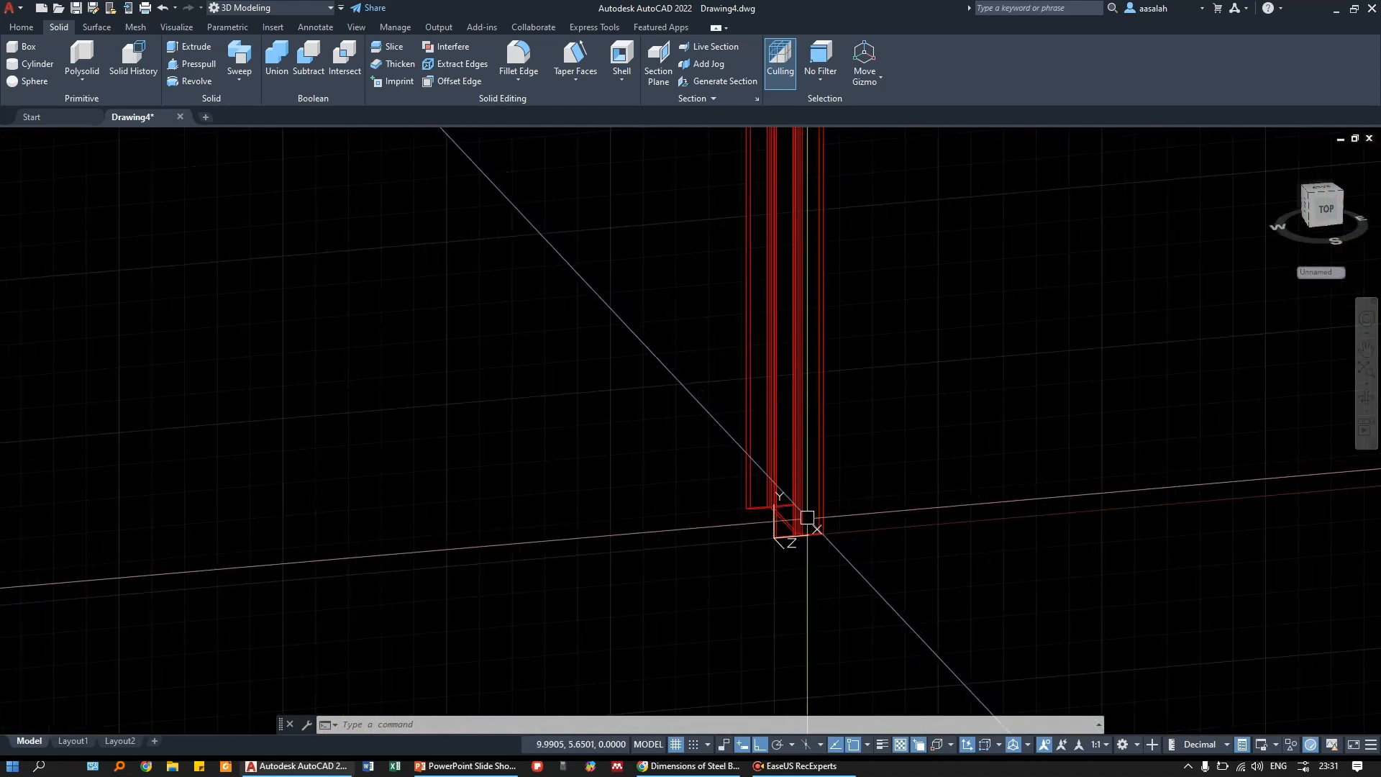
pyautogui.scroll(-3, 835, 528)
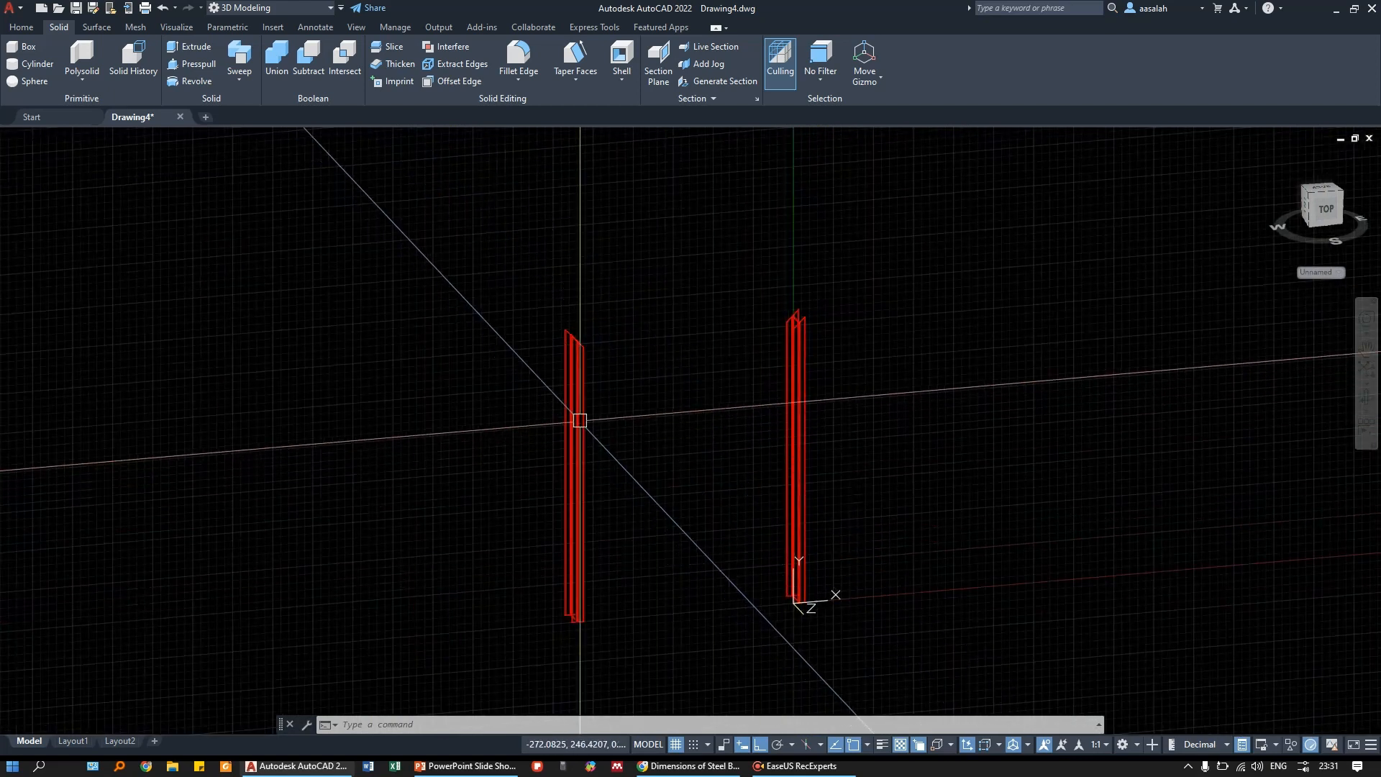
pyautogui.press('space')
pyautogui.click(569, 476)
pyautogui.click(370, 454)
pyautogui.click(368, 452)
# - Copy the moved column to a spot between the two existing columns
pyautogui.write('c')
pyautogui.press('space')
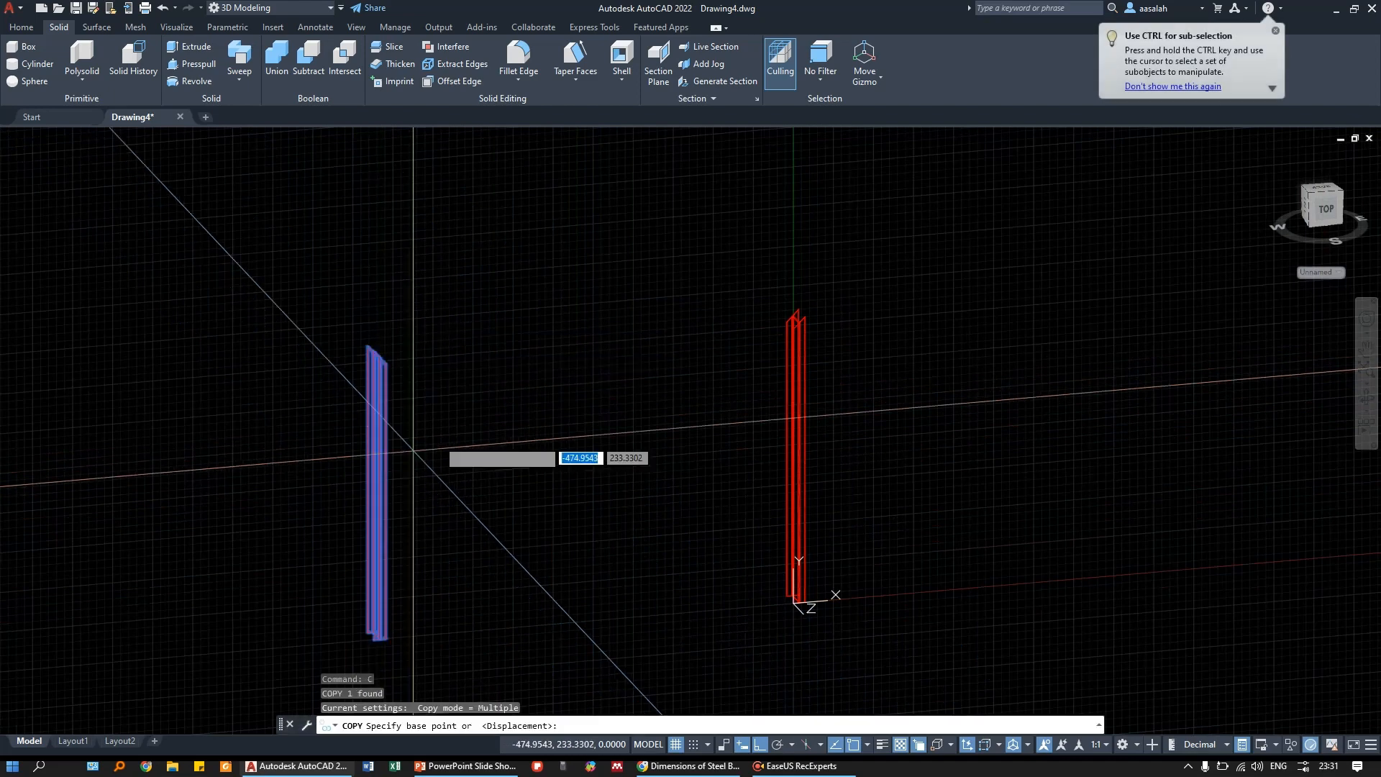
pyautogui.click(454, 401)
pyautogui.click(683, 395)
pyautogui.press('Escape')
pyautogui.click(610, 368)
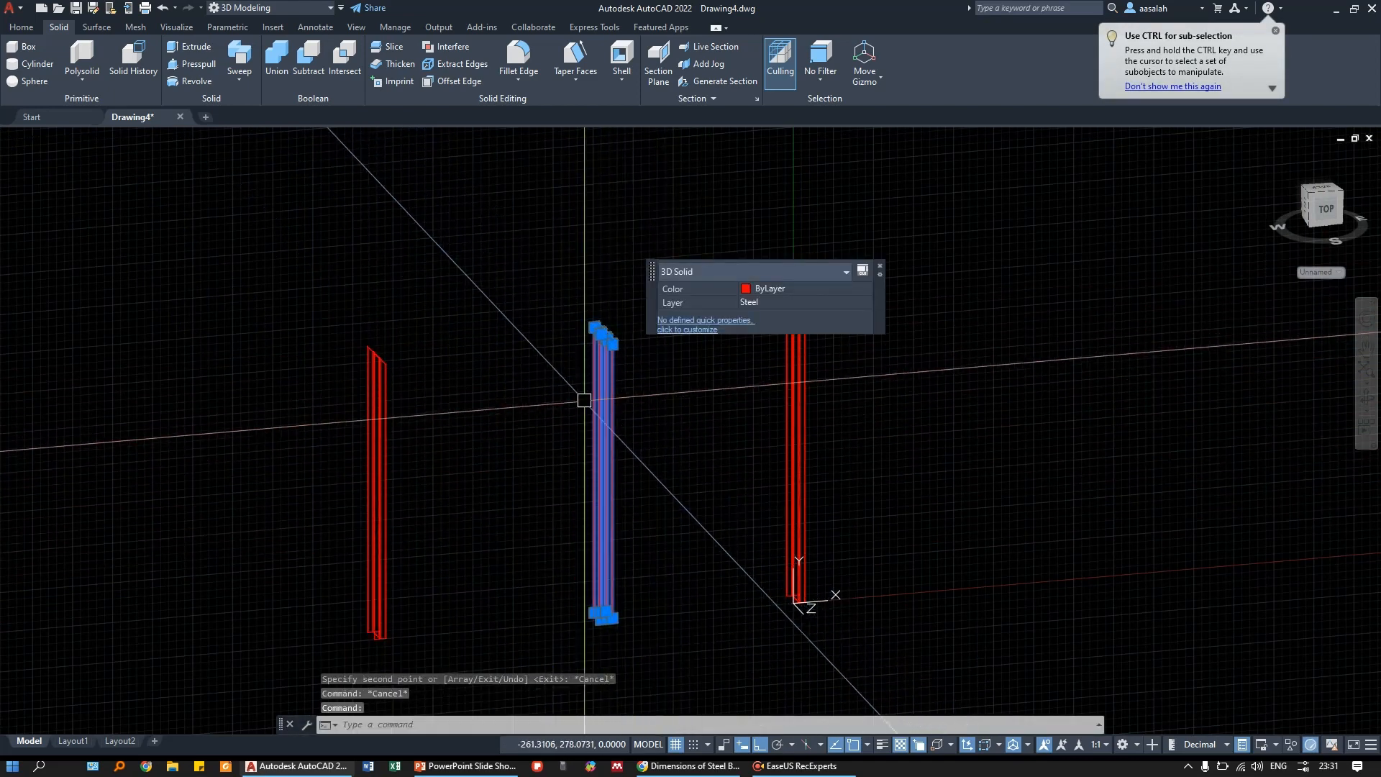
pyautogui.press('Escape')
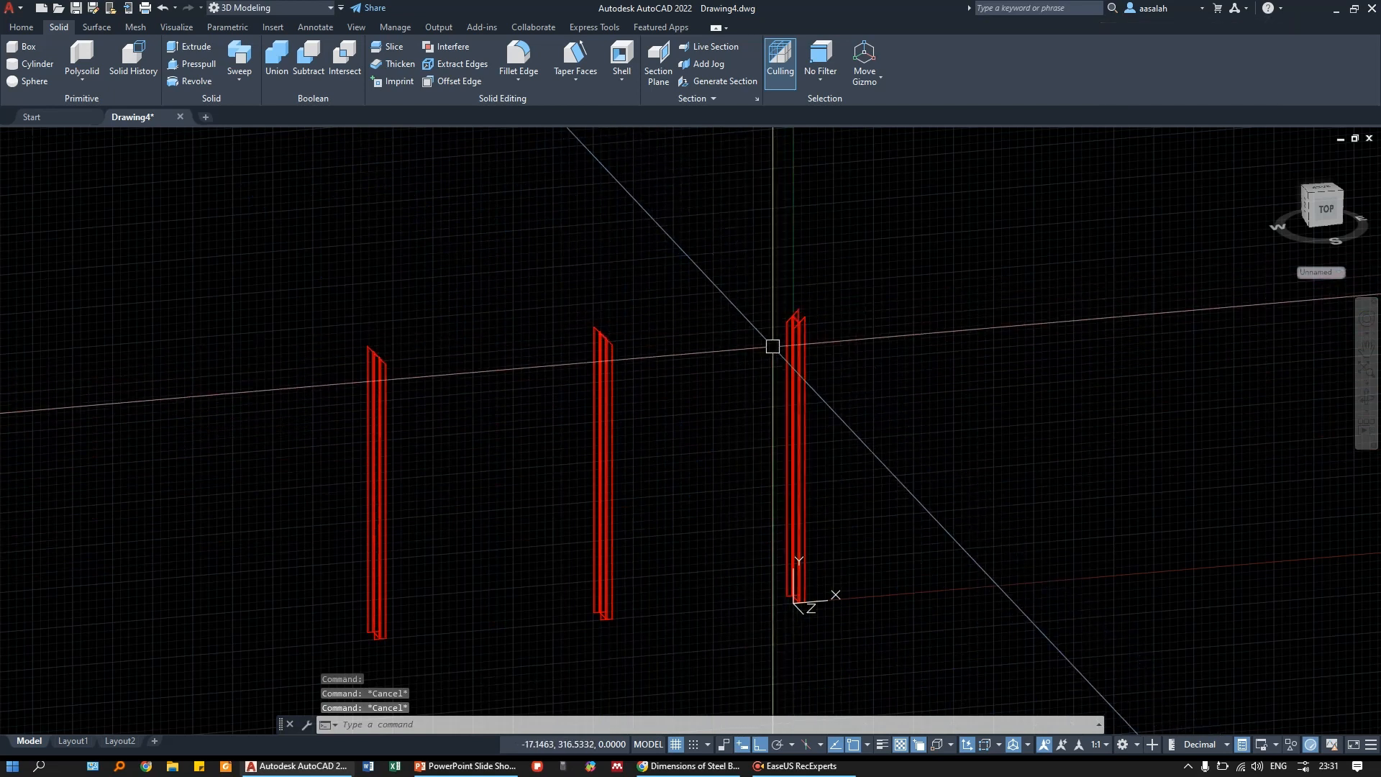
# - Rotate the middle column 90 degrees about the Z axis with 3DROTATE to lay it horizontal
pyautogui.click(611, 421)
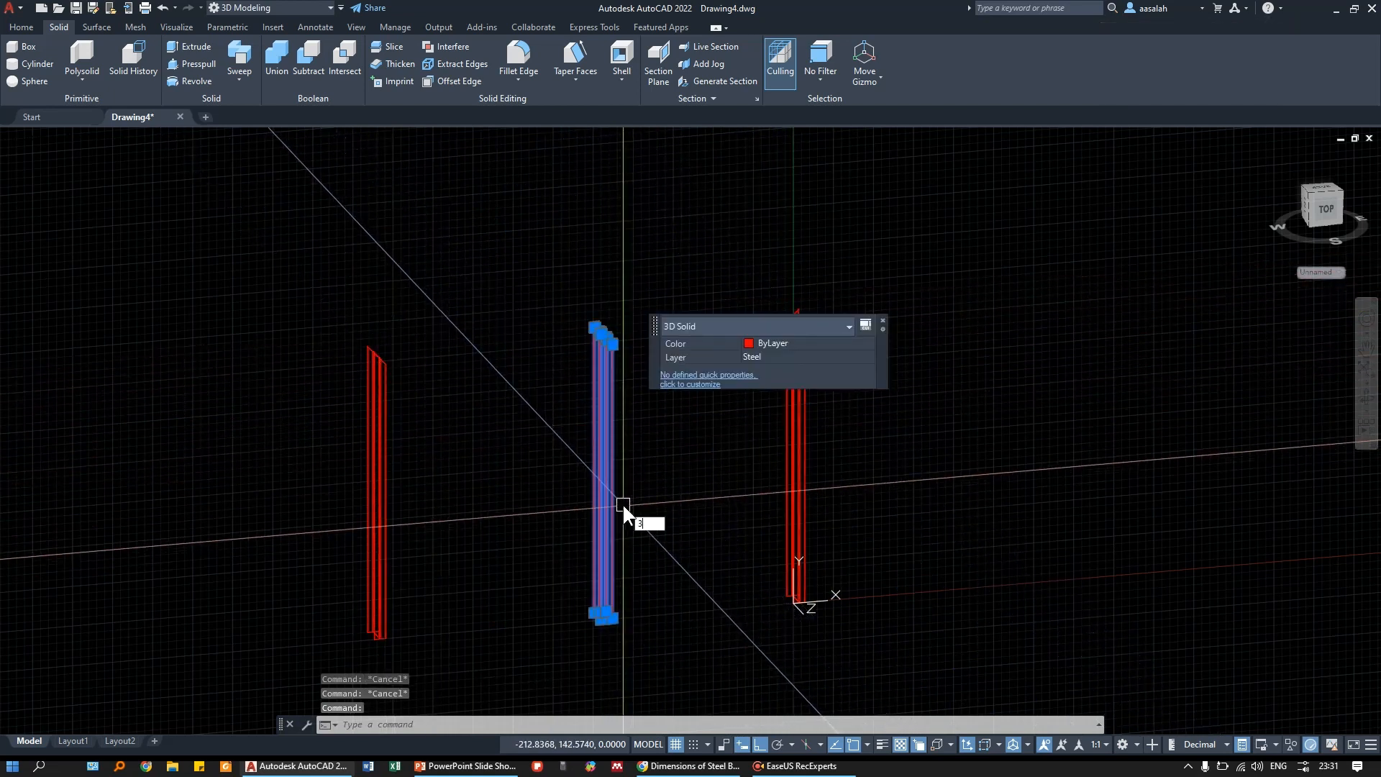
pyautogui.press('Return')
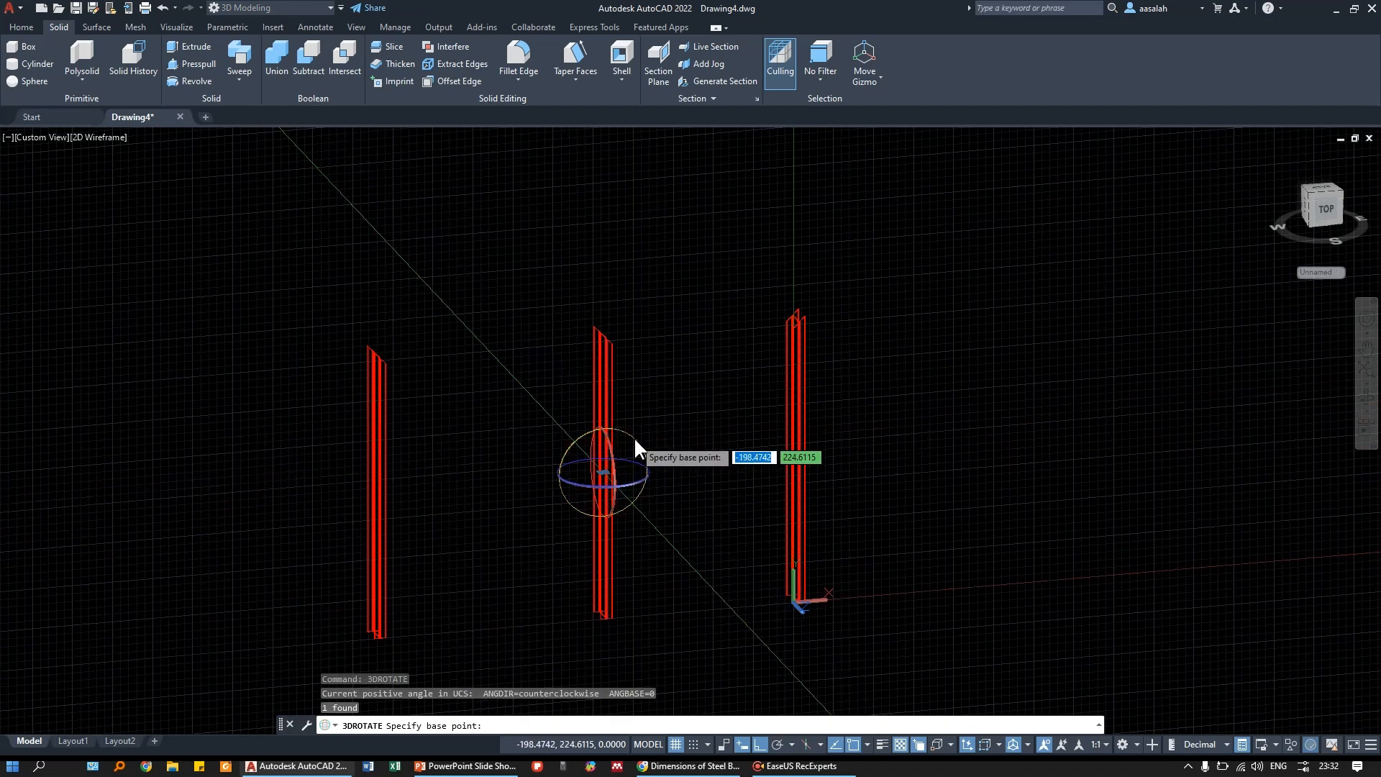
pyautogui.click(633, 439)
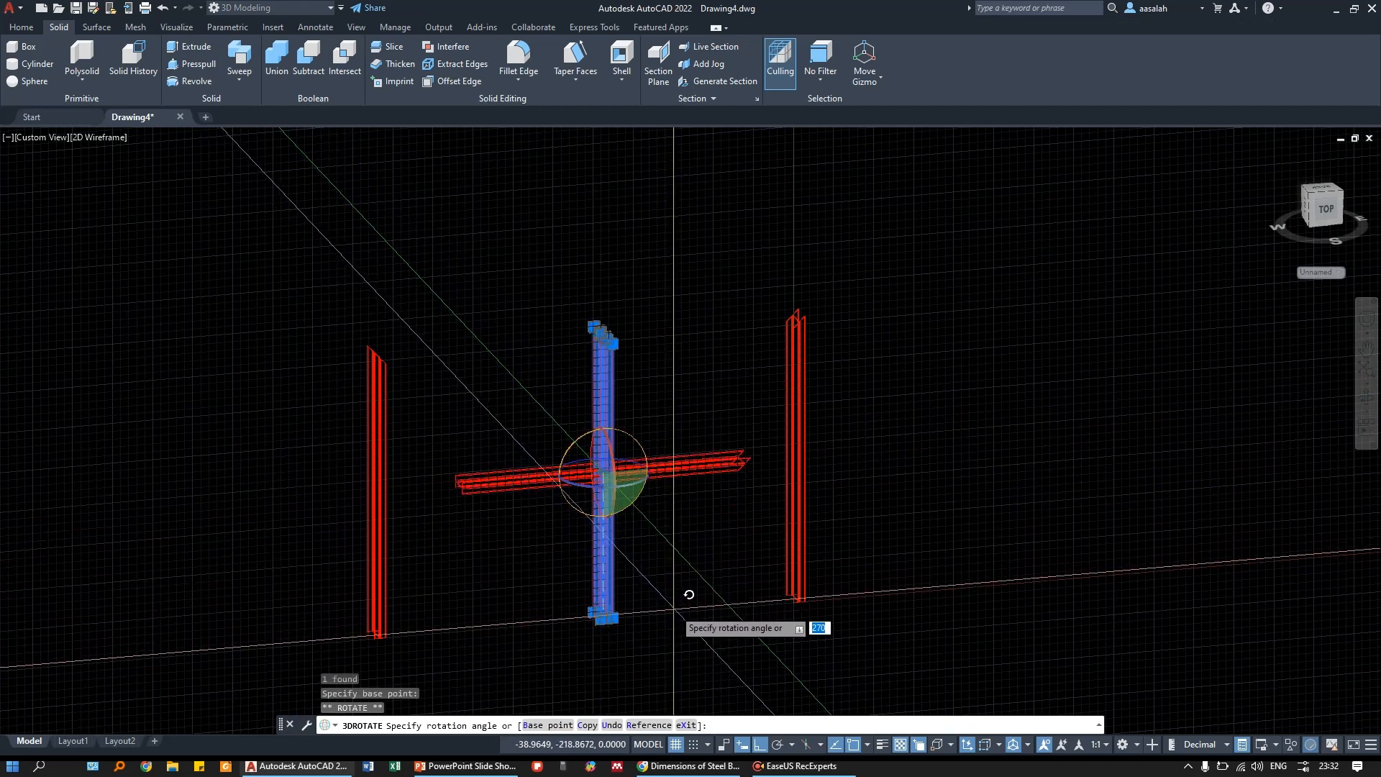
pyautogui.press('Return')
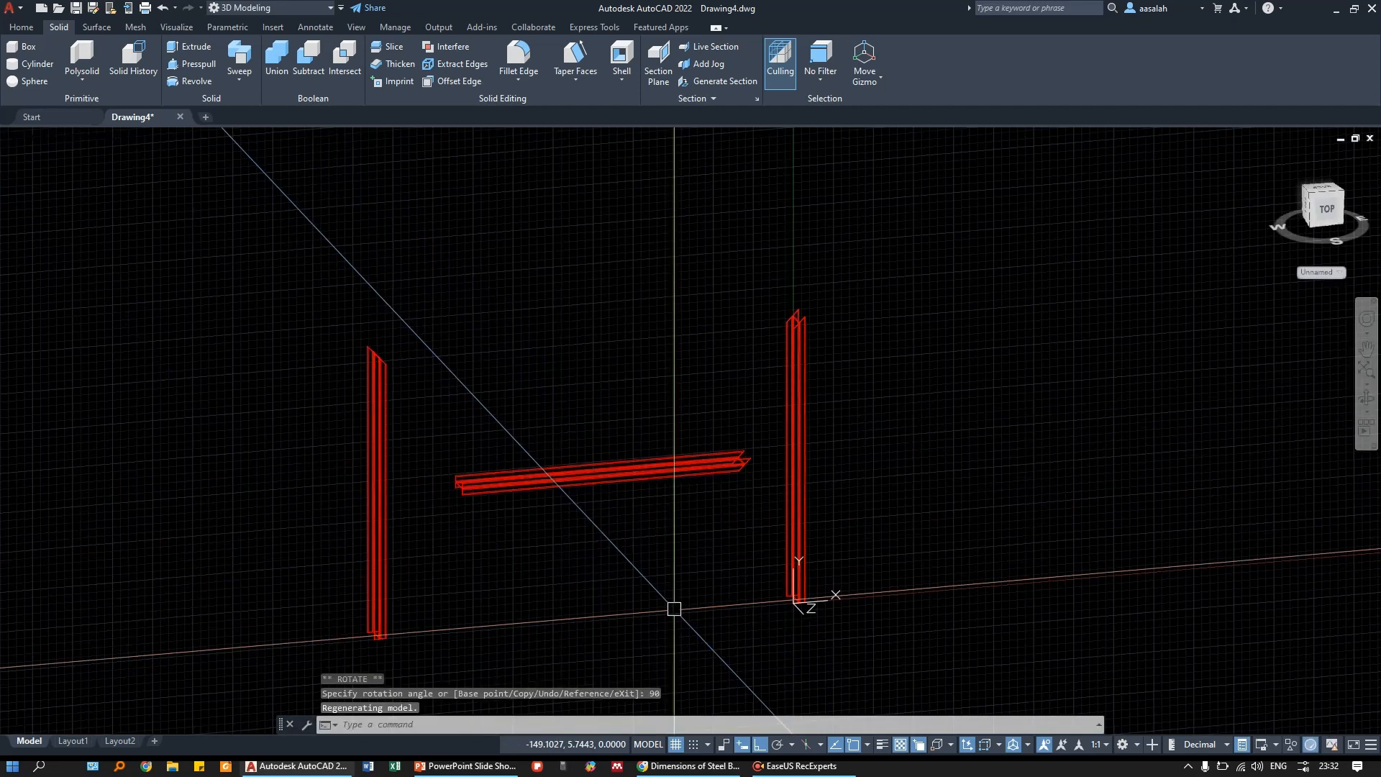
pyautogui.scroll(3, 719, 475)
pyautogui.click(752, 439)
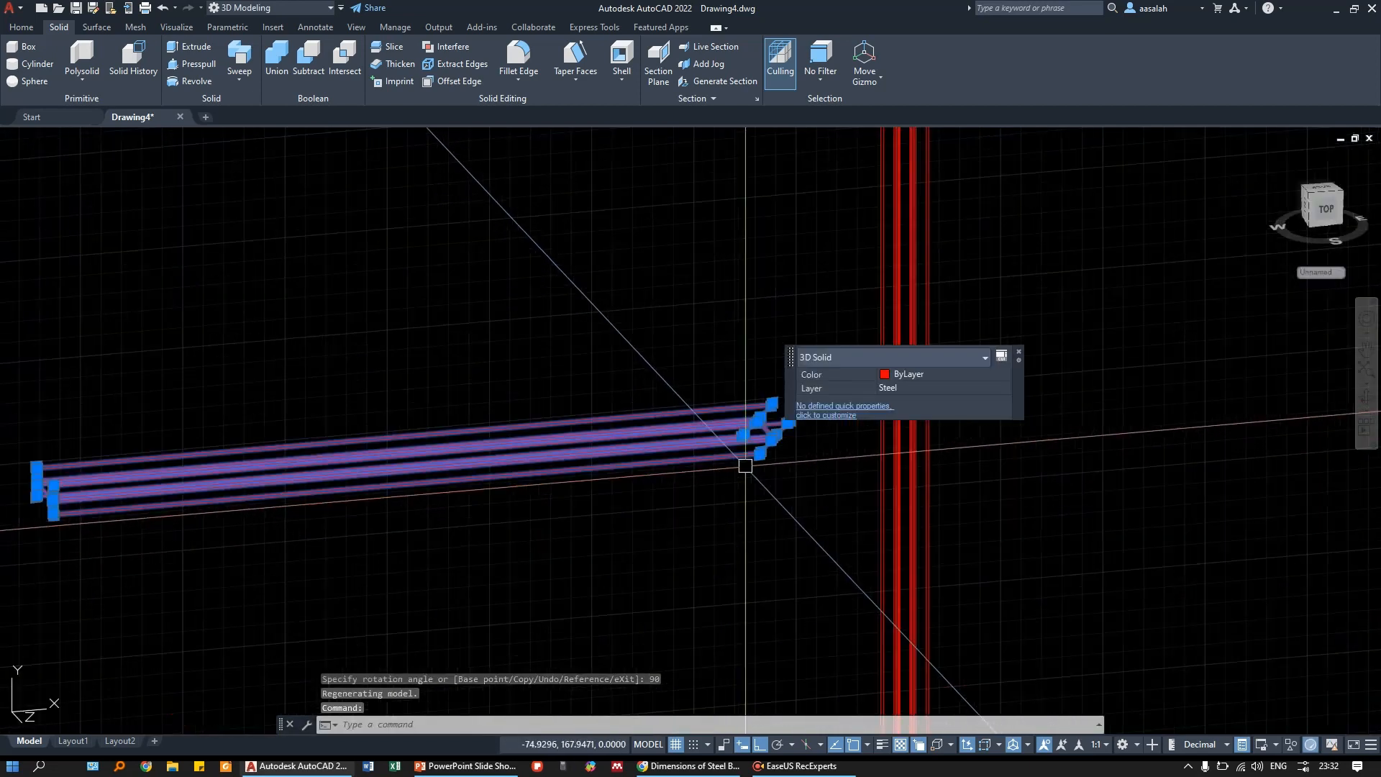
pyautogui.scroll(4, 766, 453)
pyautogui.write('m')
pyautogui.press('Return')
pyautogui.scroll(-5, 811, 398)
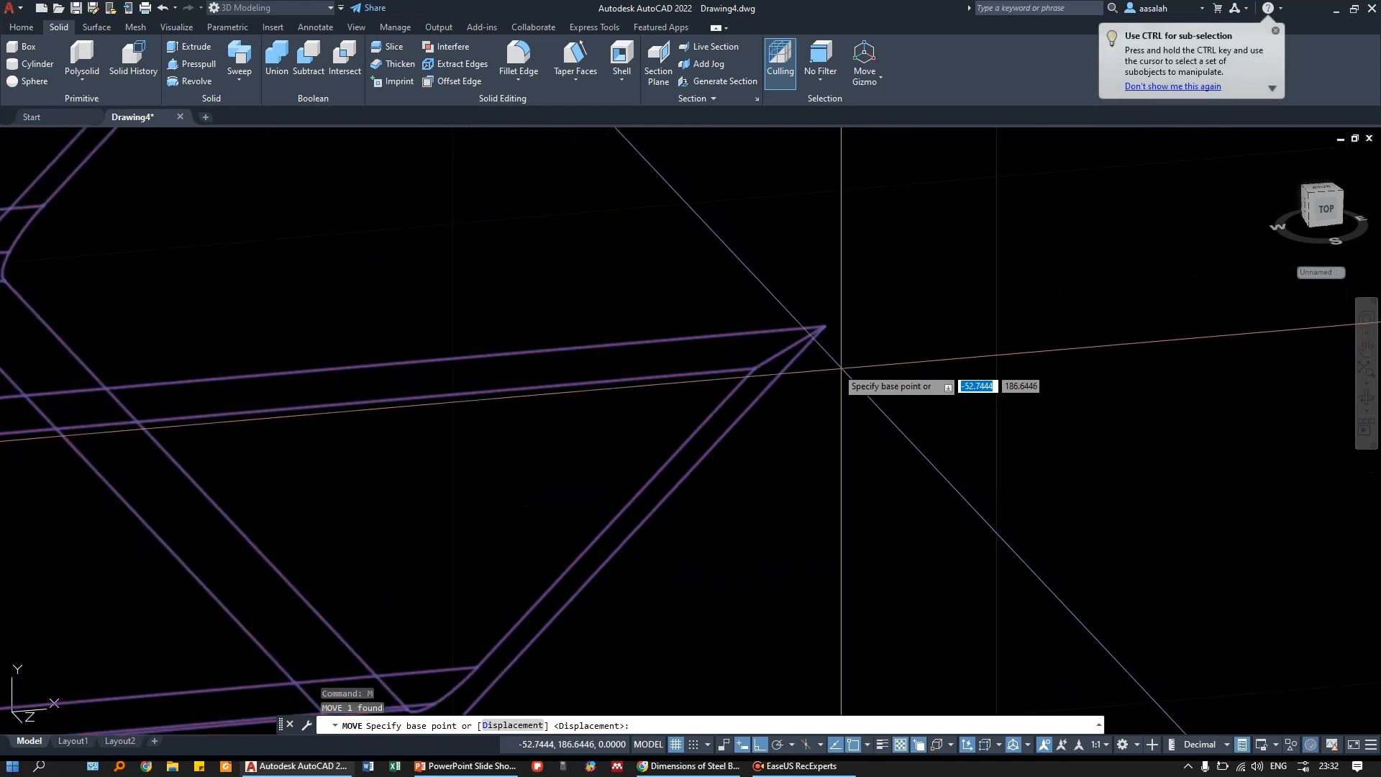
pyautogui.press('Escape')
pyautogui.press('Escape')
# - Move the horizontal beam by the outer corner of its sloped end onto the matching top corner of the column at the origin
pyautogui.keyDown('shift'); pyautogui.moveTo(760, 429); pyautogui.dragTo(899, 422, button='middle'); pyautogui.keyUp('shift')
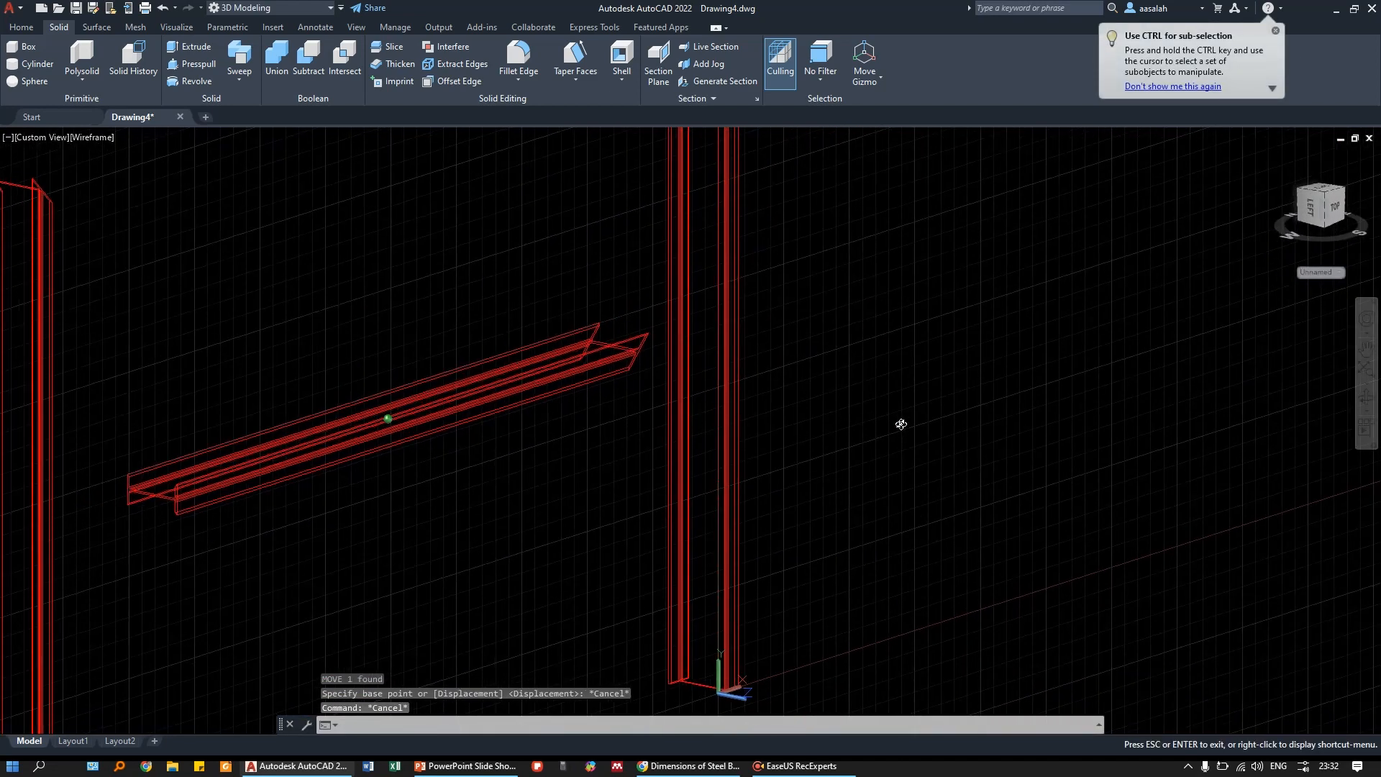
pyautogui.scroll(5, 613, 322)
pyautogui.scroll(-5, 586, 388)
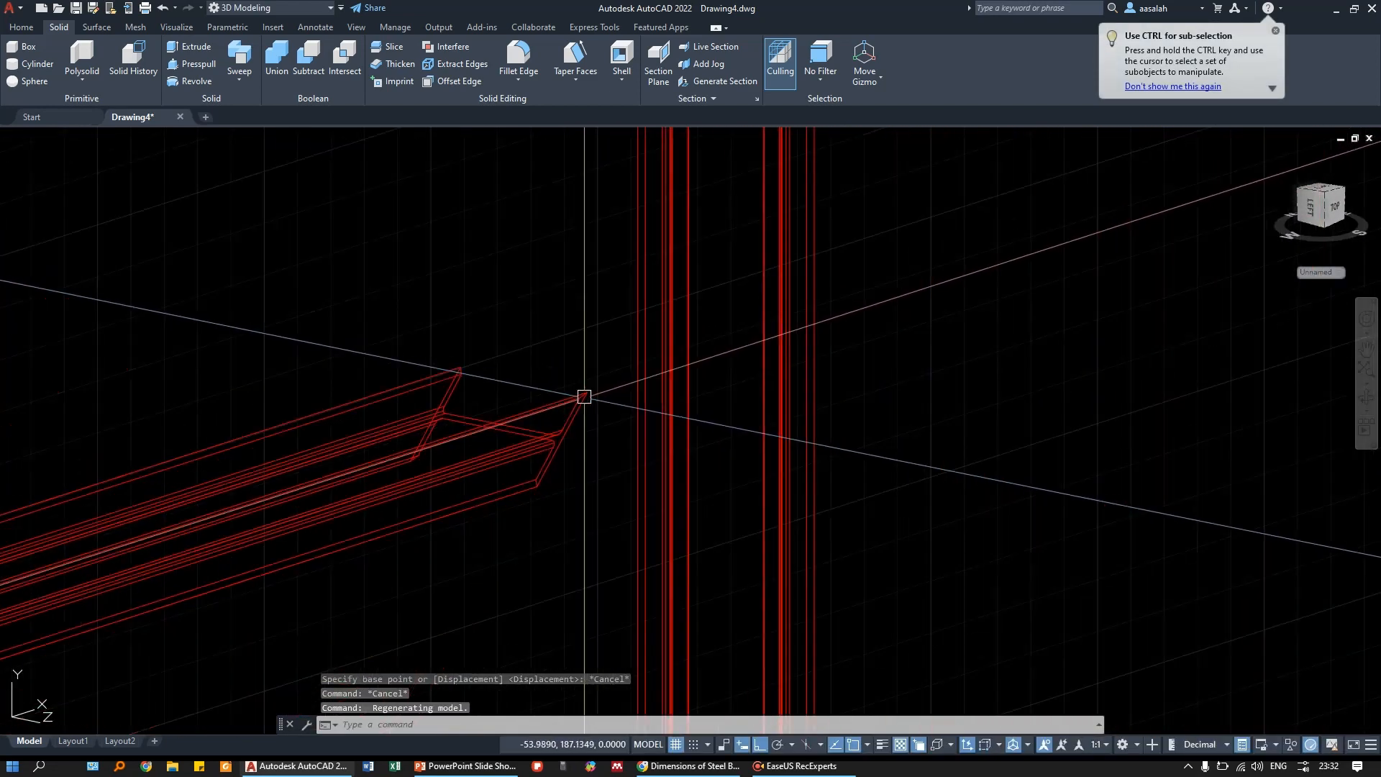
pyautogui.keyDown('shift'); pyautogui.moveTo(580, 395); pyautogui.dragTo(543, 444, button='middle'); pyautogui.keyUp('shift')
pyautogui.click(551, 423)
pyautogui.scroll(6, 554, 420)
pyautogui.write('m')
pyautogui.press('Return')
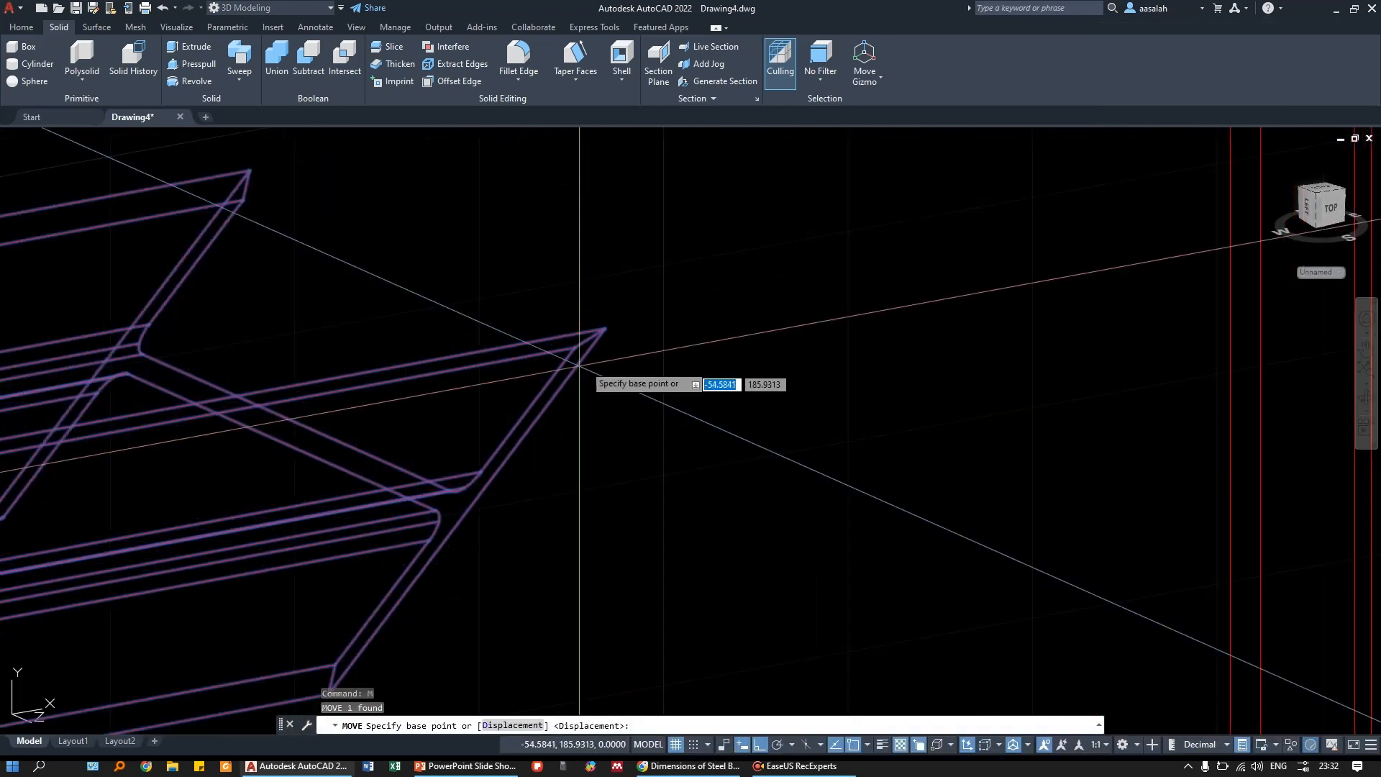
pyautogui.click(566, 336)
pyautogui.scroll(-6, 565, 373)
pyautogui.moveTo(712, 230); pyautogui.dragTo(620, 668, button='middle')
pyautogui.scroll(4, 648, 255)
pyautogui.scroll(2, 676, 209)
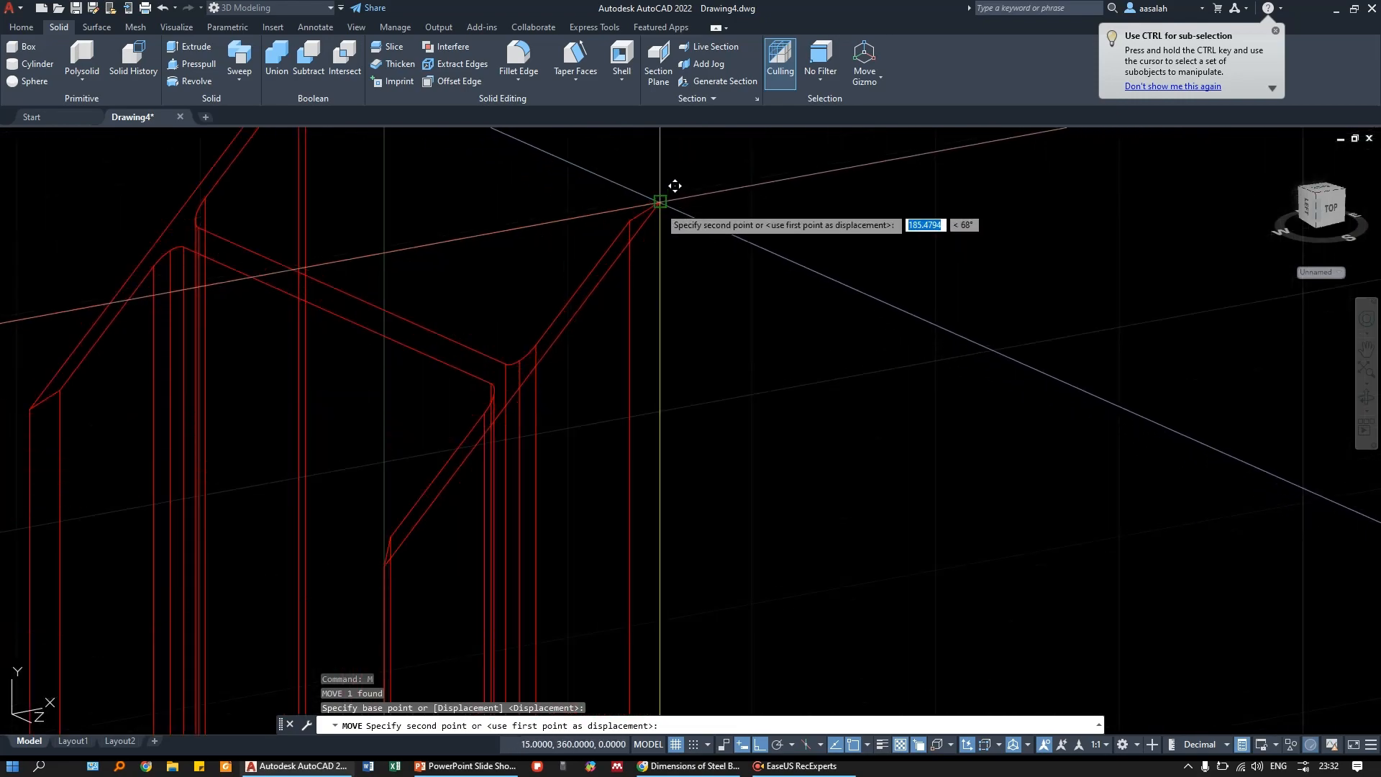
pyautogui.click(660, 202)
pyautogui.press('Escape')
pyautogui.press('Escape')
# - Change the horizontal beam's color to Magenta
pyautogui.scroll(-5, 639, 248)
pyautogui.keyDown('shift'); pyautogui.moveTo(635, 318); pyautogui.dragTo(530, 317, button='middle'); pyautogui.keyUp('shift')
pyautogui.scroll(-5, 503, 318)
pyautogui.click(439, 335)
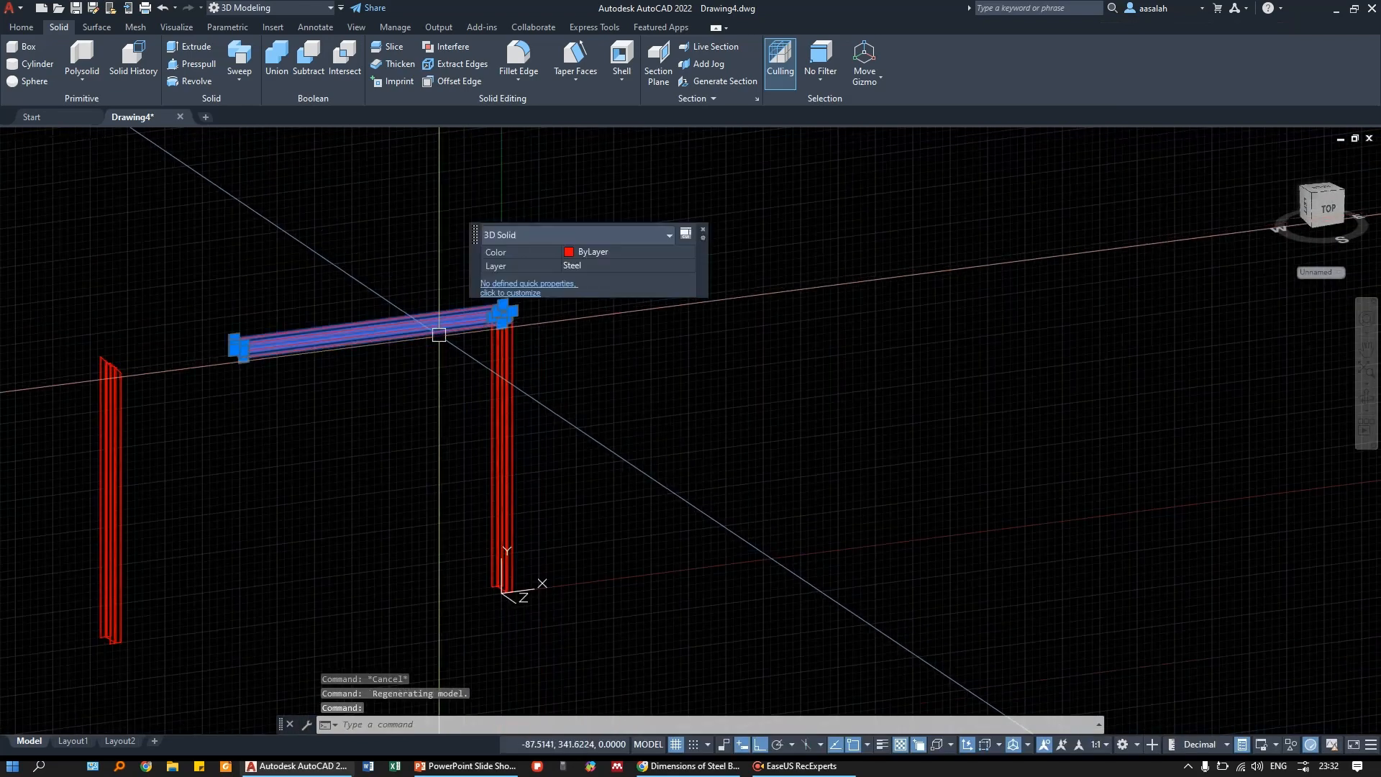
pyautogui.click(626, 252)
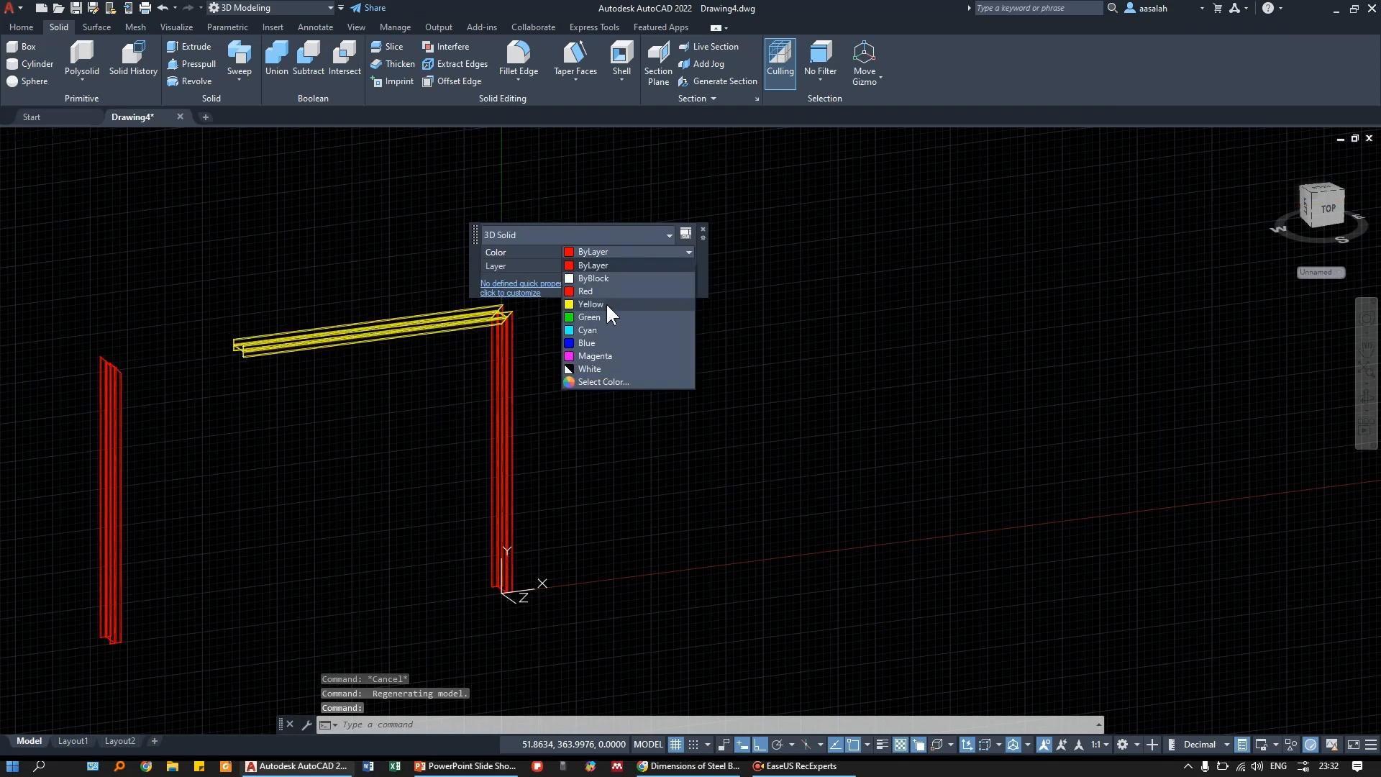
pyautogui.click(598, 355)
pyautogui.press('Escape')
pyautogui.press('Escape')
pyautogui.moveTo(381, 353); pyautogui.dragTo(630, 310, button='middle')
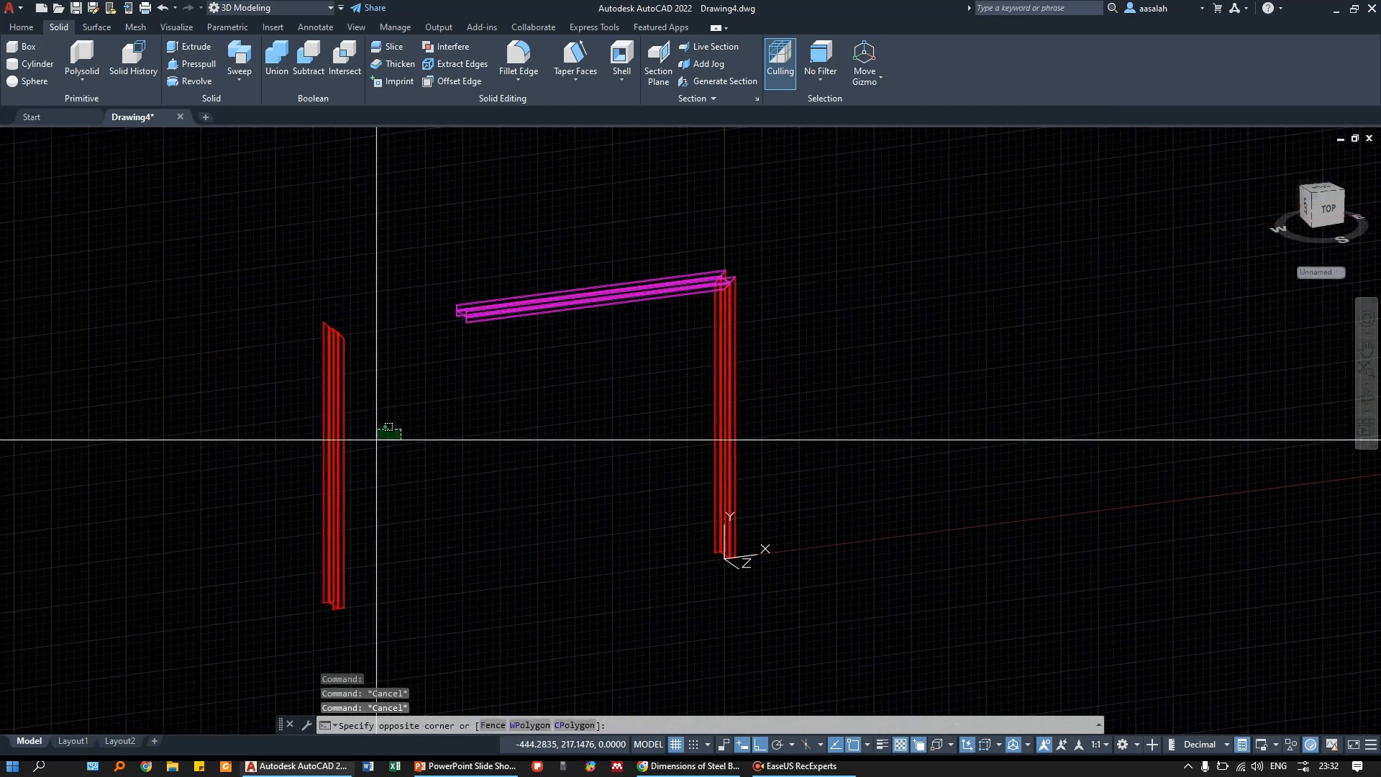
pyautogui.click(286, 466)
pyautogui.write('m')
pyautogui.press('Return')
pyautogui.scroll(5, 309, 417)
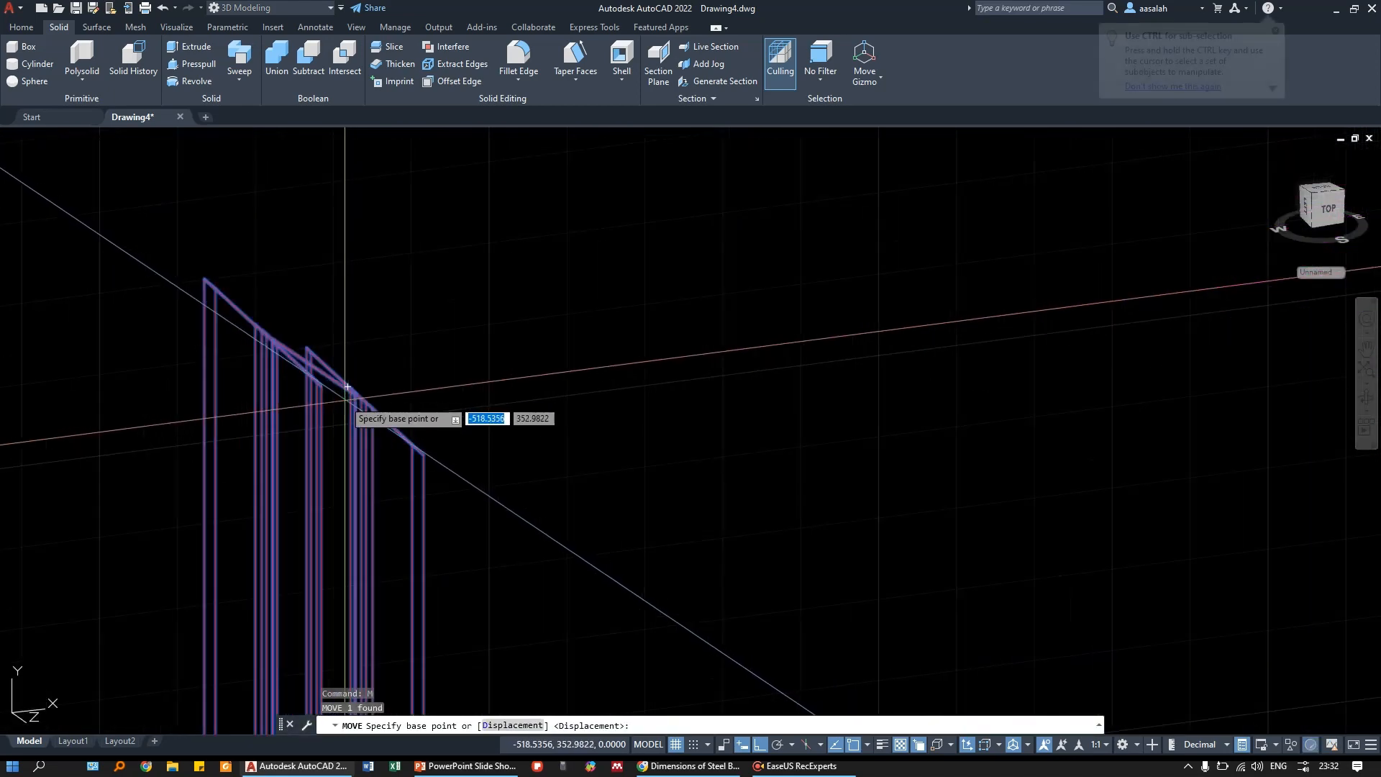
pyautogui.scroll(-5, 343, 394)
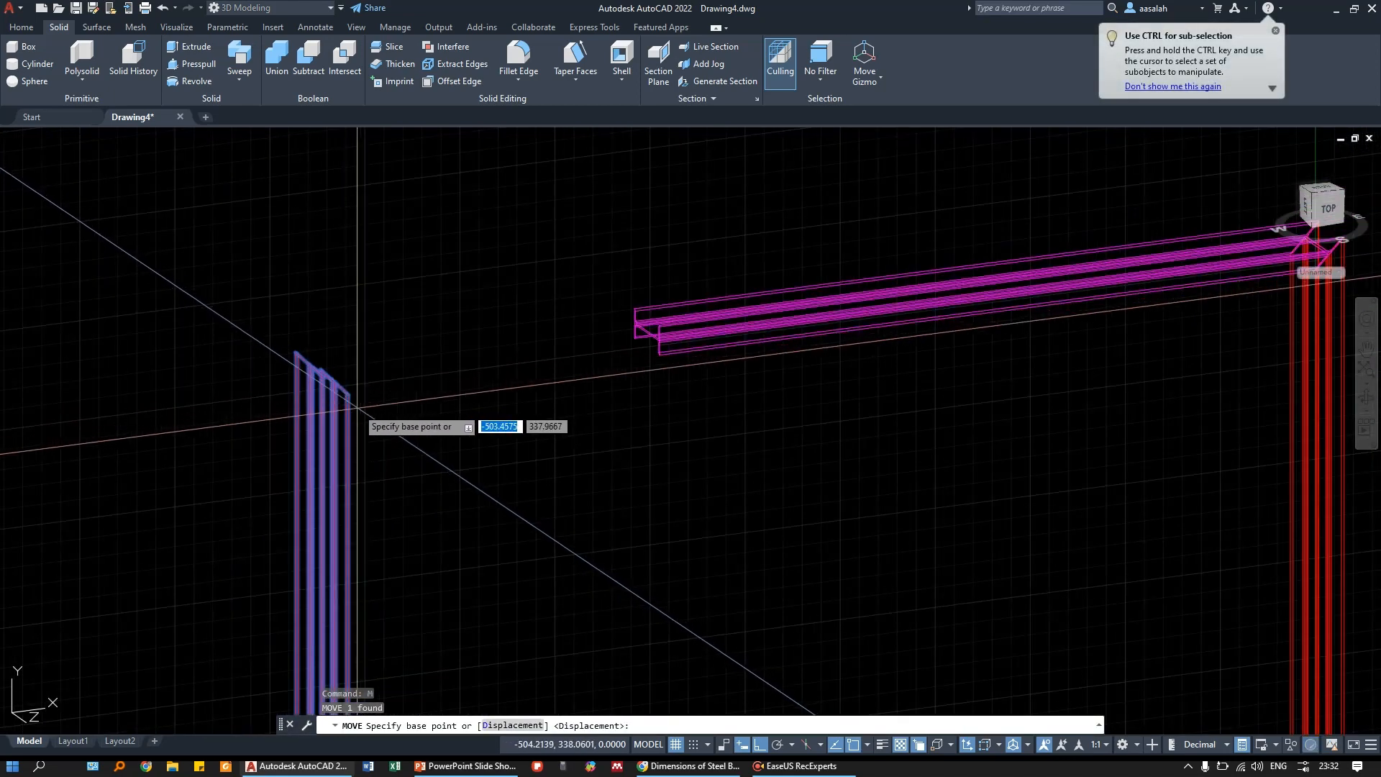
pyautogui.scroll(6, 367, 385)
pyautogui.scroll(-6, 391, 346)
pyautogui.press('Escape')
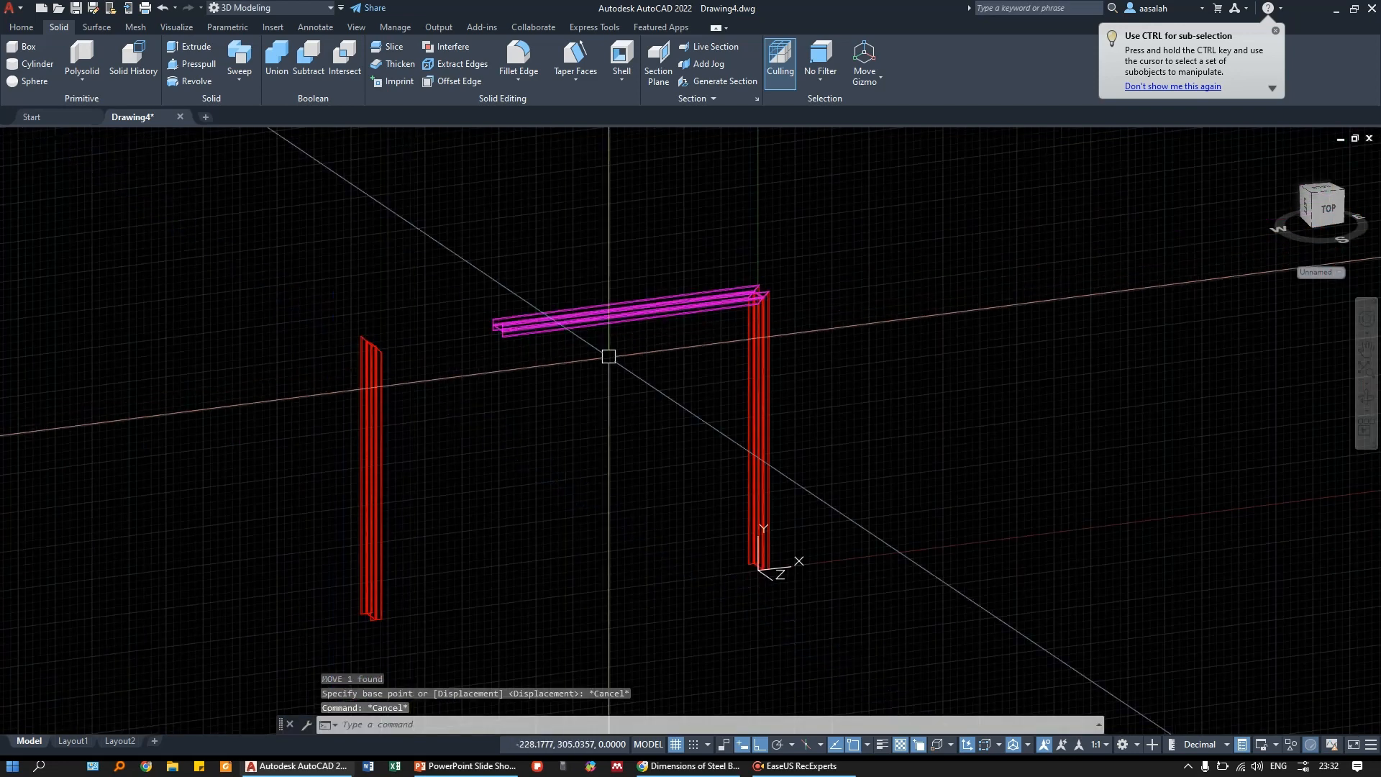
# - Examine the magenta beam's square free end and its mitred joint with the column at the origin
pyautogui.scroll(6, 549, 300)
pyautogui.scroll(-4, 302, 401)
pyautogui.scroll(4, 401, 349)
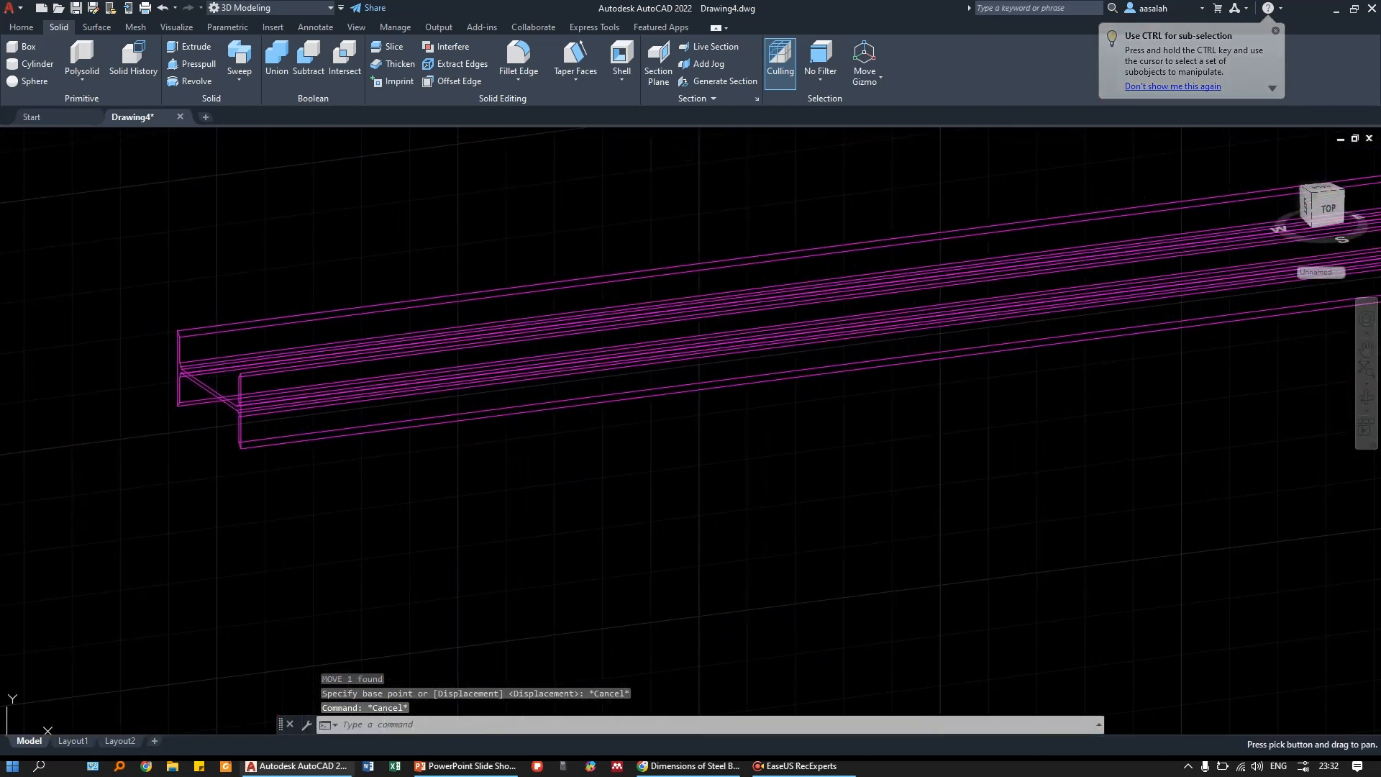
pyautogui.click(21, 27)
pyautogui.scroll(-6, 540, 389)
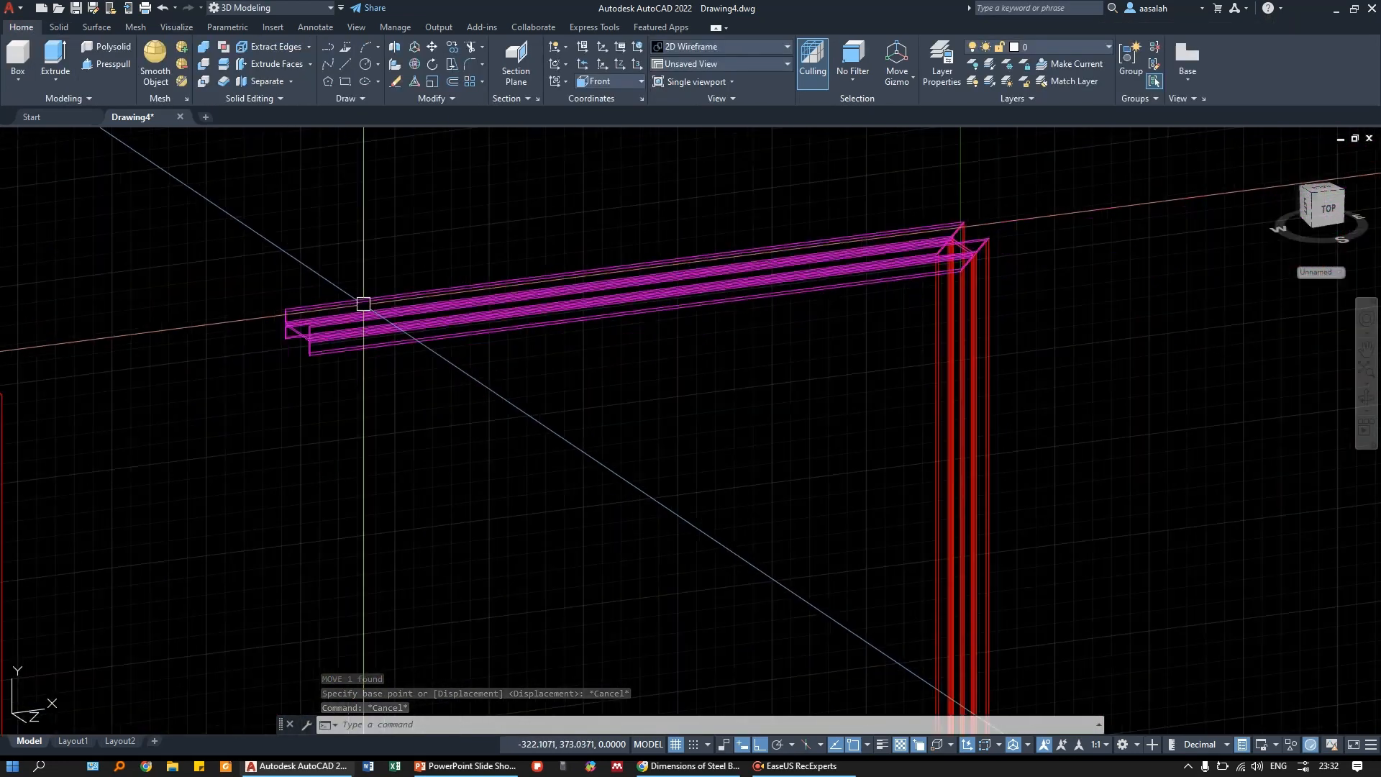
pyautogui.moveTo(540, 389); pyautogui.dragTo(618, 332, button='middle')
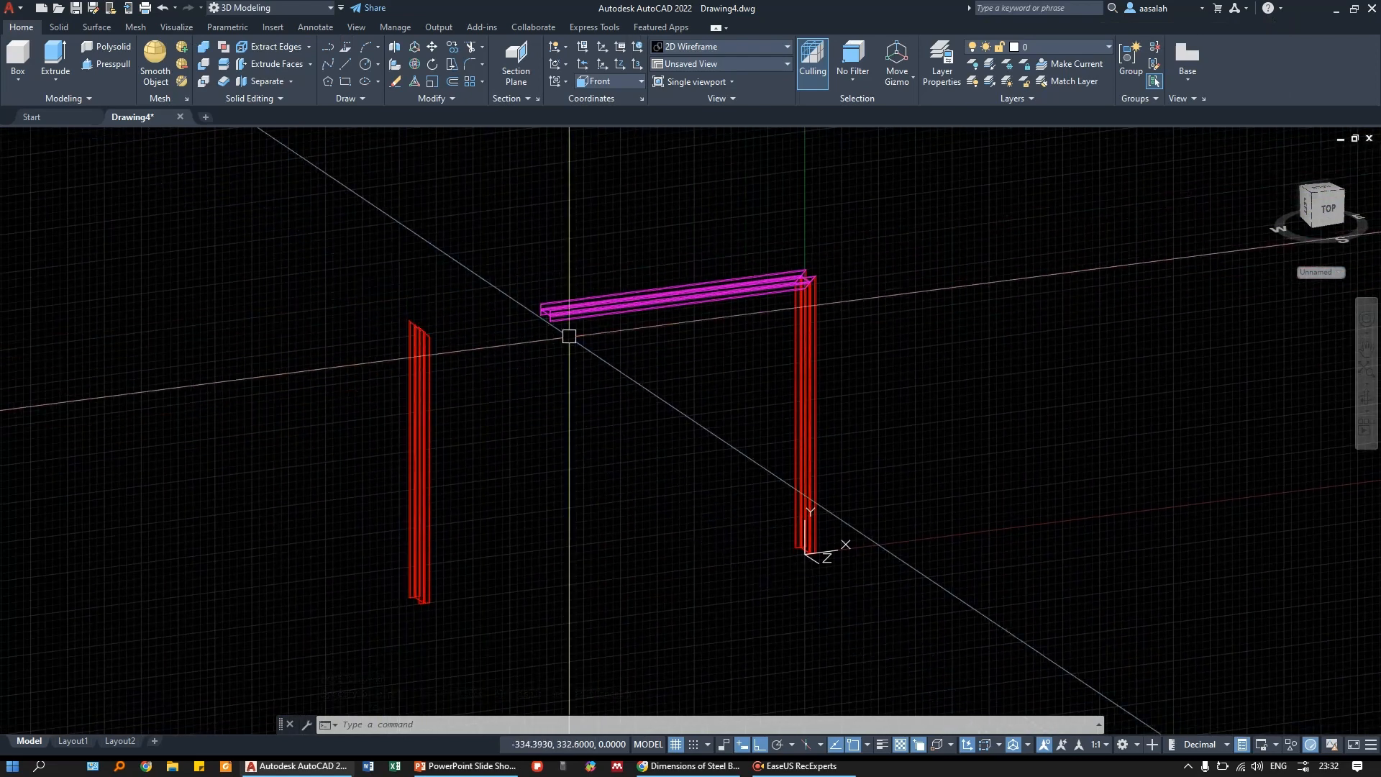
pyautogui.scroll(3, 660, 339)
pyautogui.moveTo(889, 286); pyautogui.dragTo(793, 355, button='middle')
pyautogui.scroll(4, 824, 329)
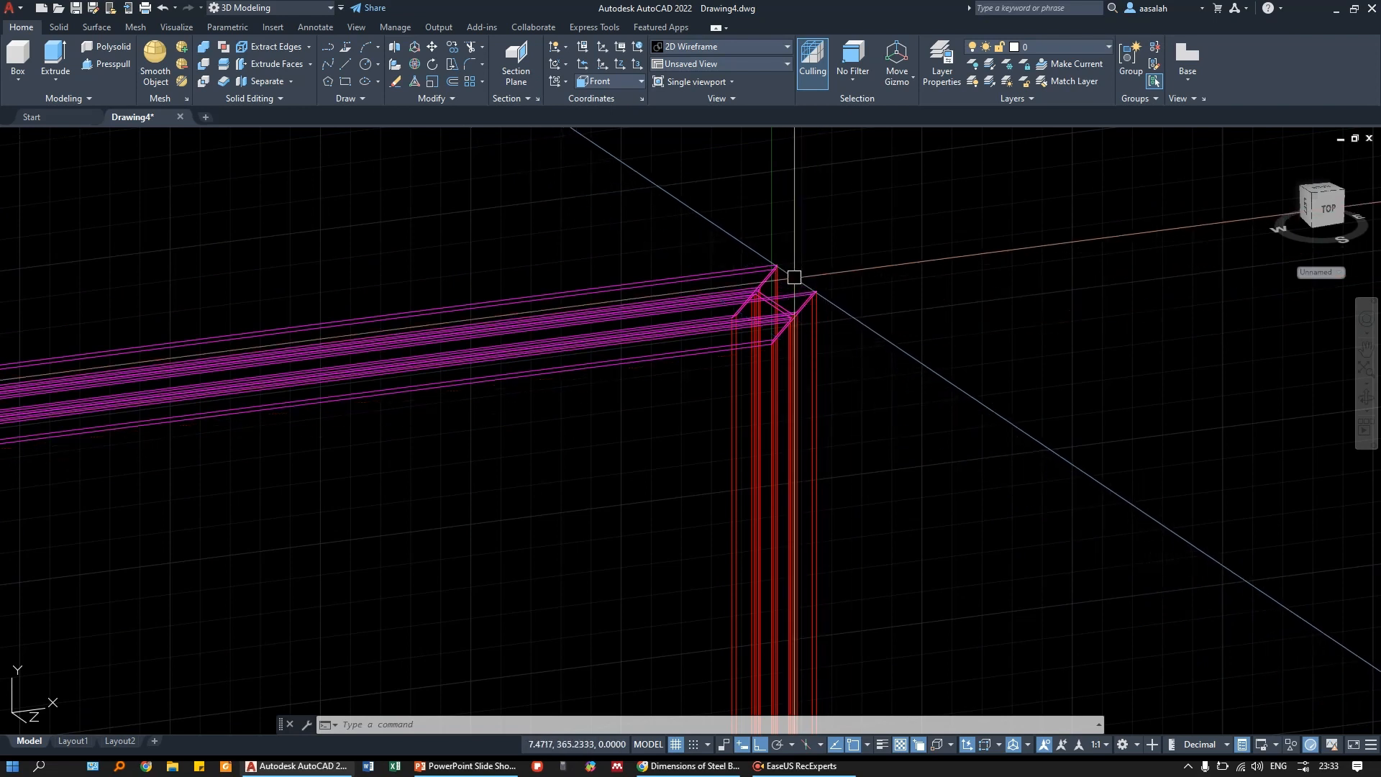
pyautogui.scroll(-5, 794, 277)
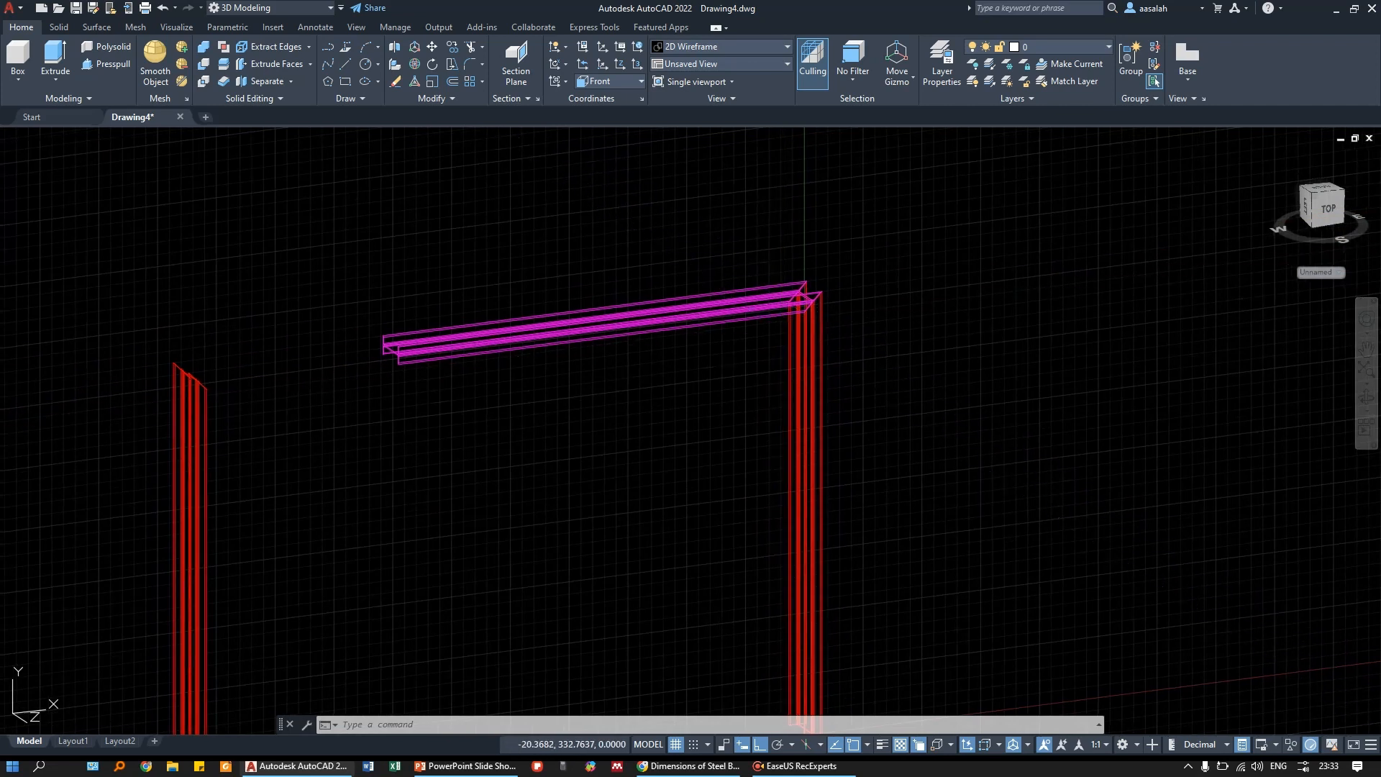
pyautogui.moveTo(521, 346); pyautogui.dragTo(607, 329, button='middle')
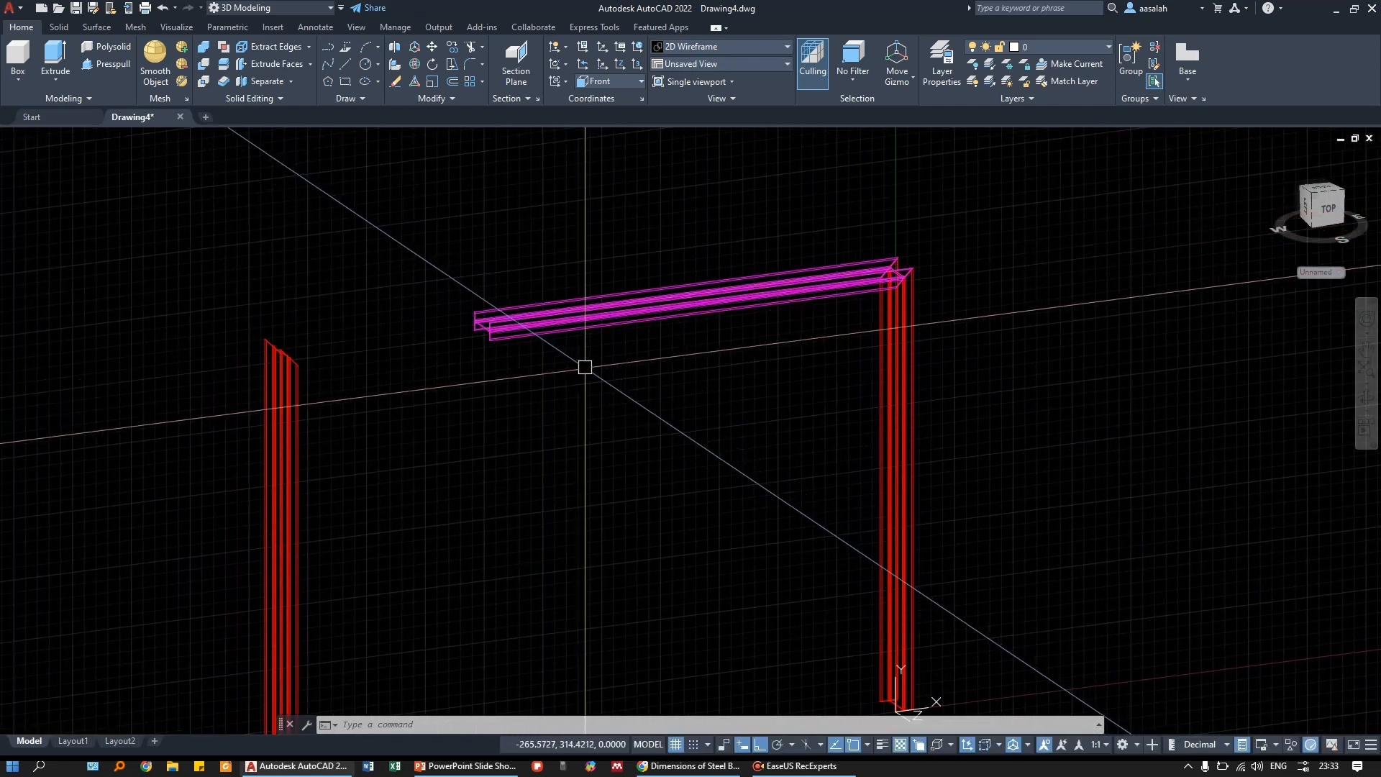
# - Switch the UCS to World and back to Front
pyautogui.click(603, 77)
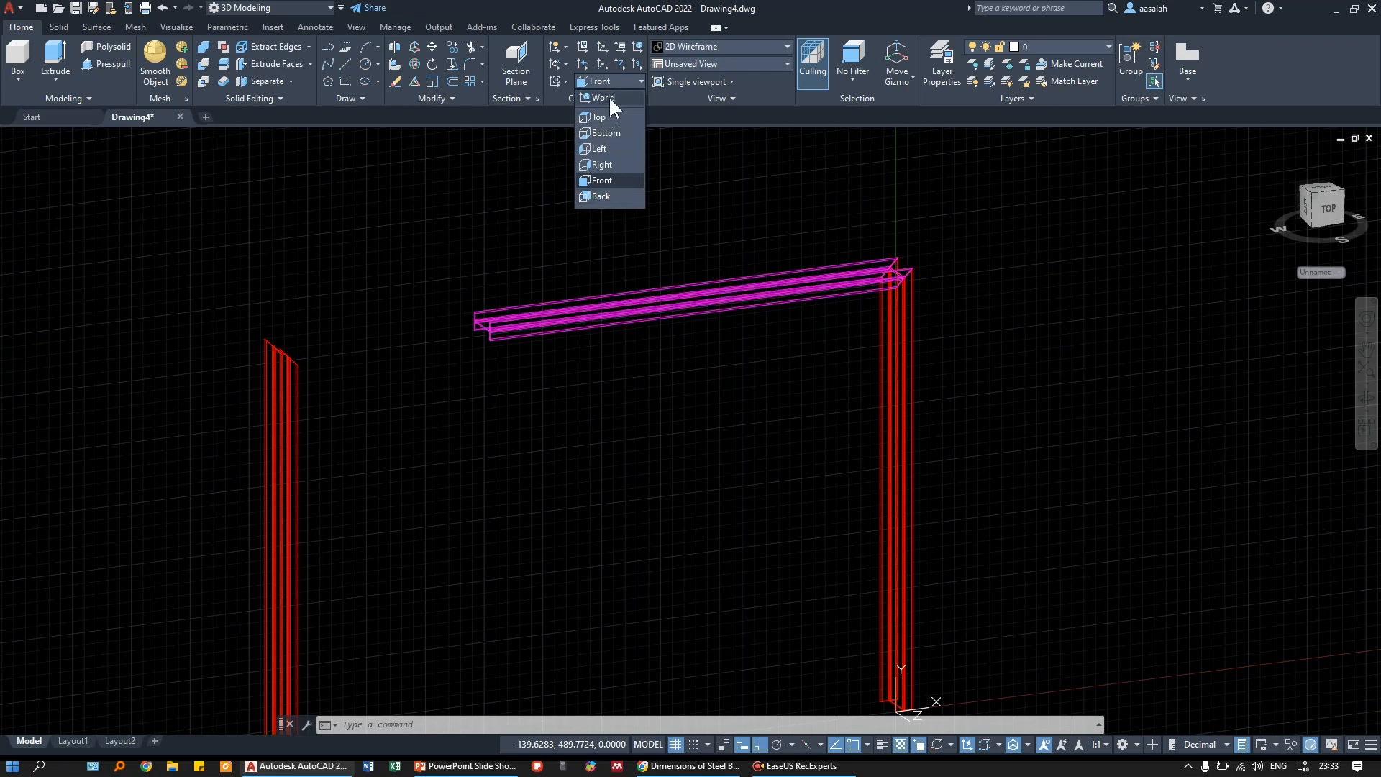
pyautogui.click(609, 96)
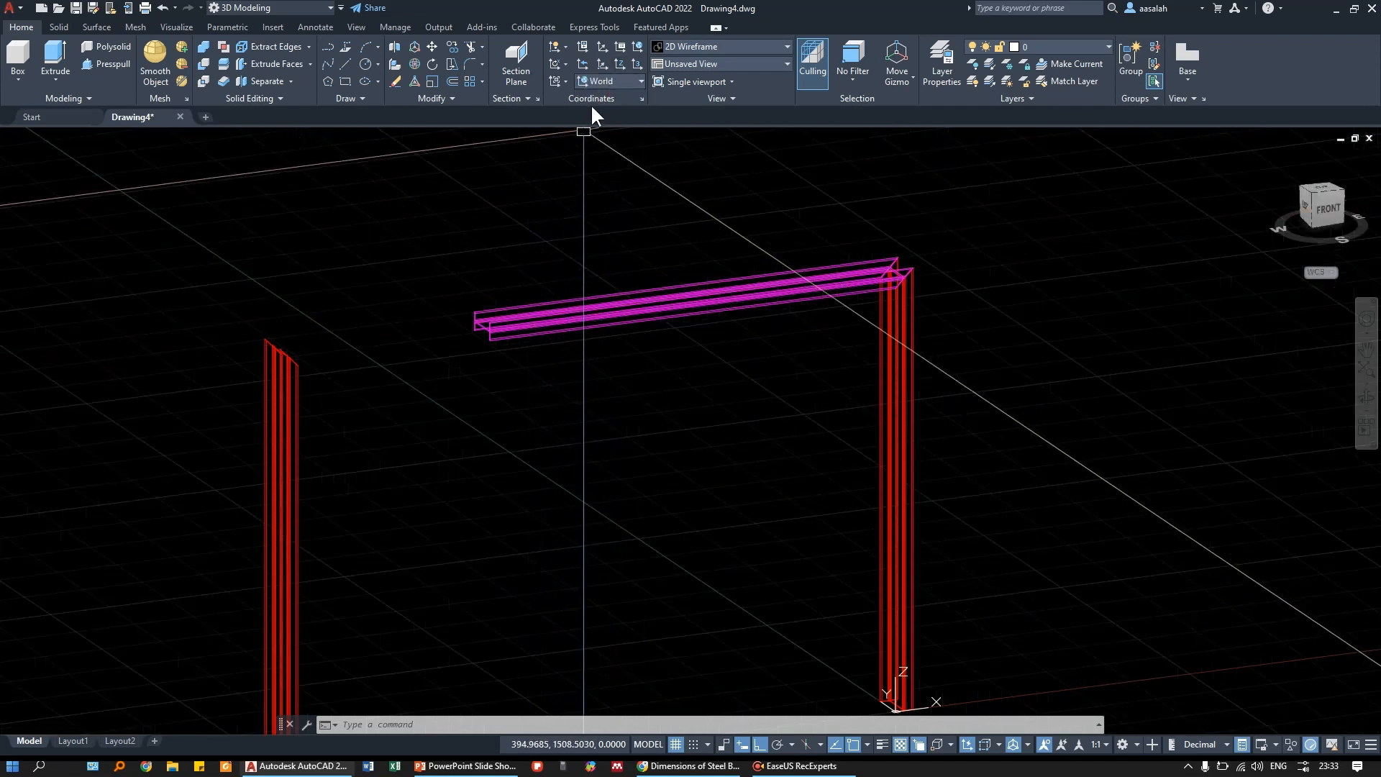
pyautogui.click(607, 80)
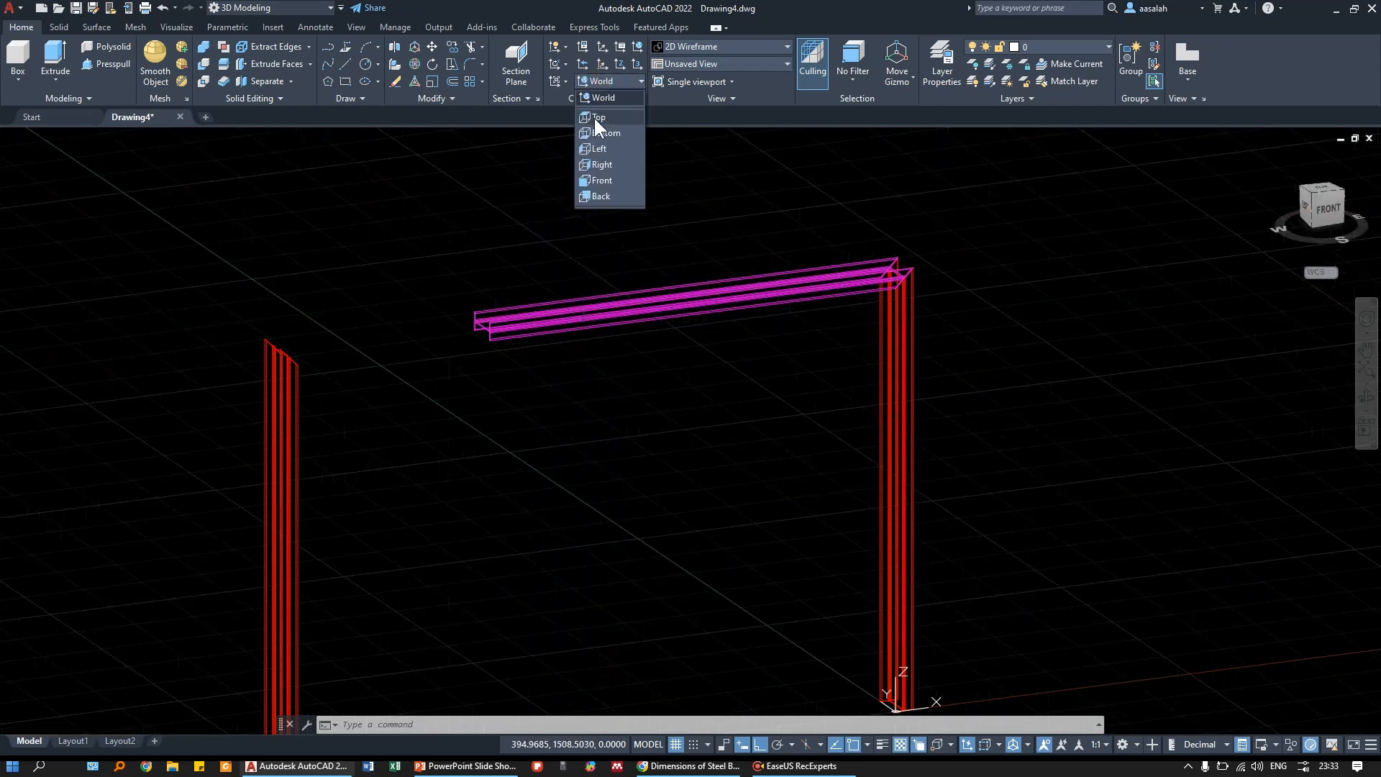
pyautogui.click(597, 181)
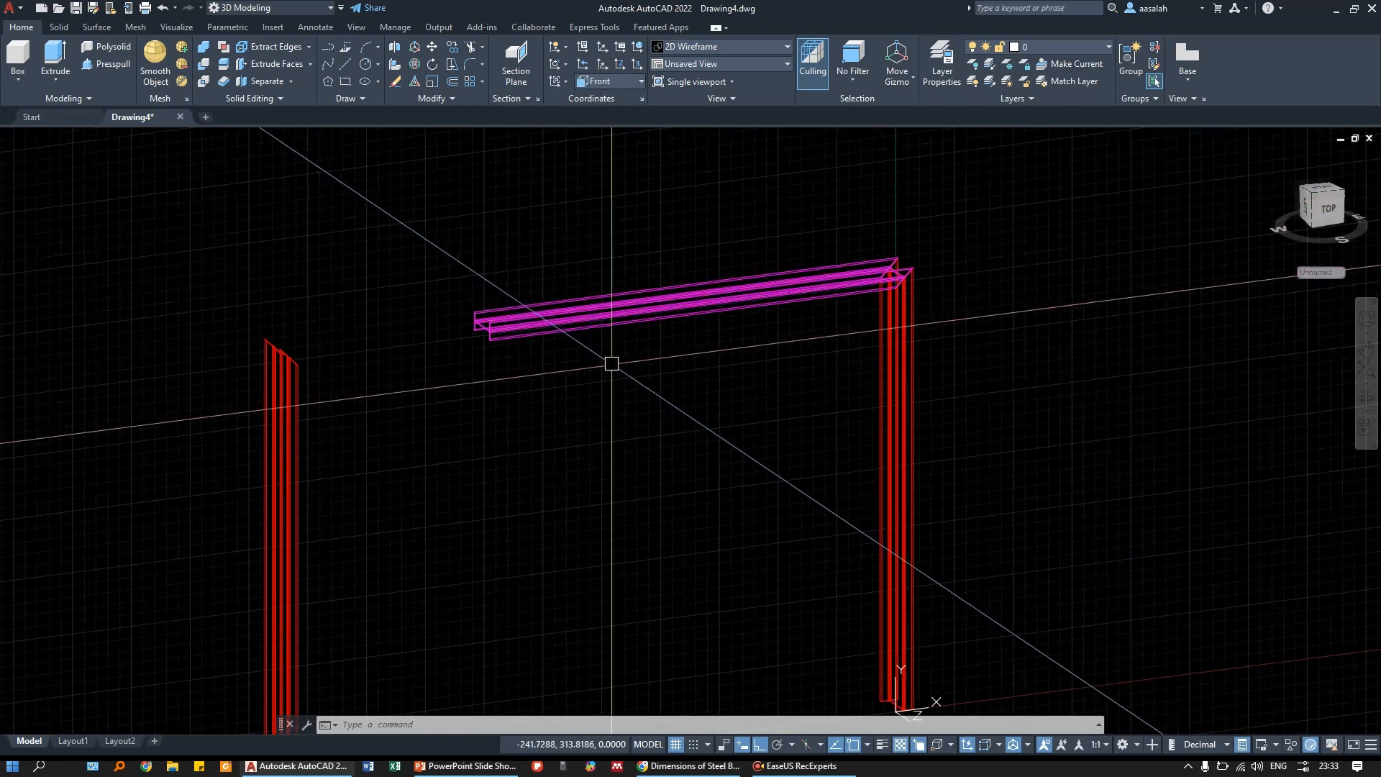
# - Reset the UCS to World and set it to the Front orientation again
pyautogui.scroll(2, 537, 348)
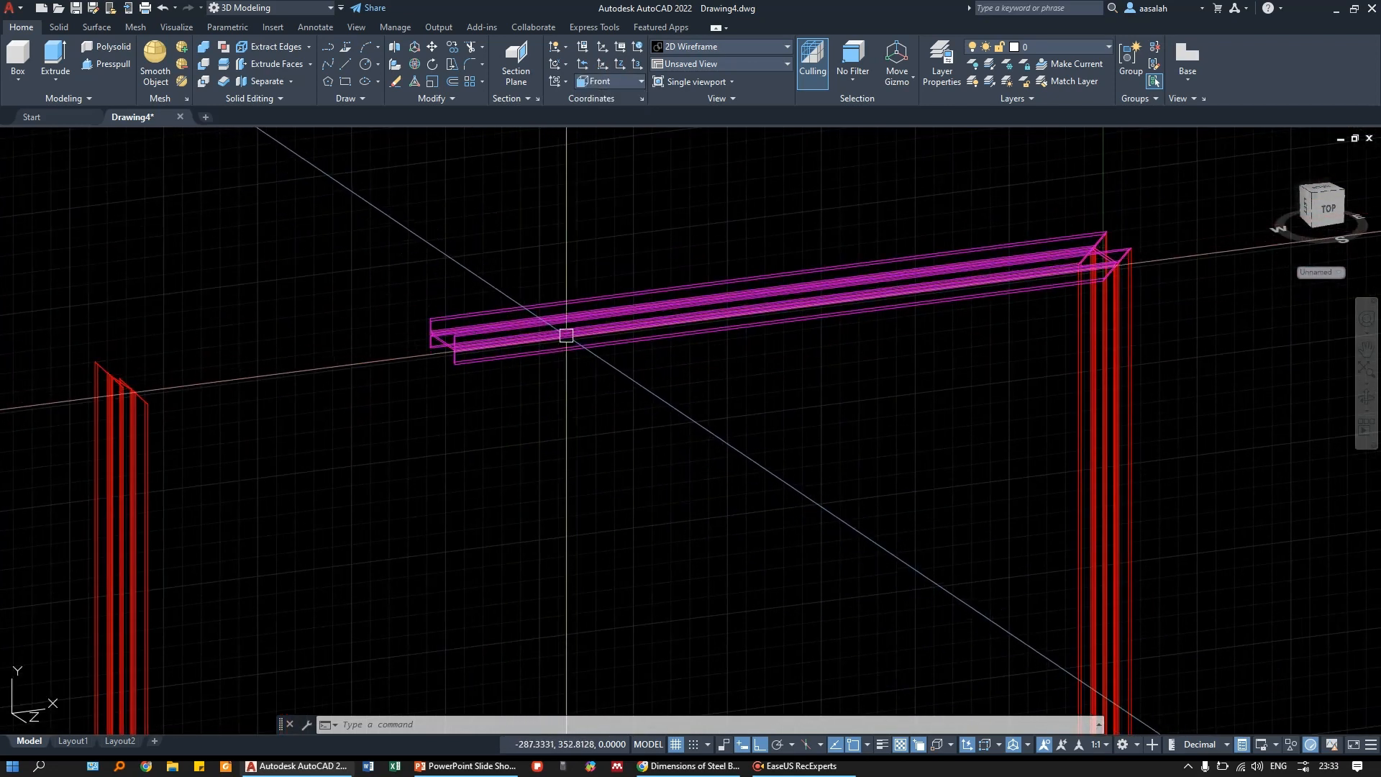
pyautogui.click(621, 81)
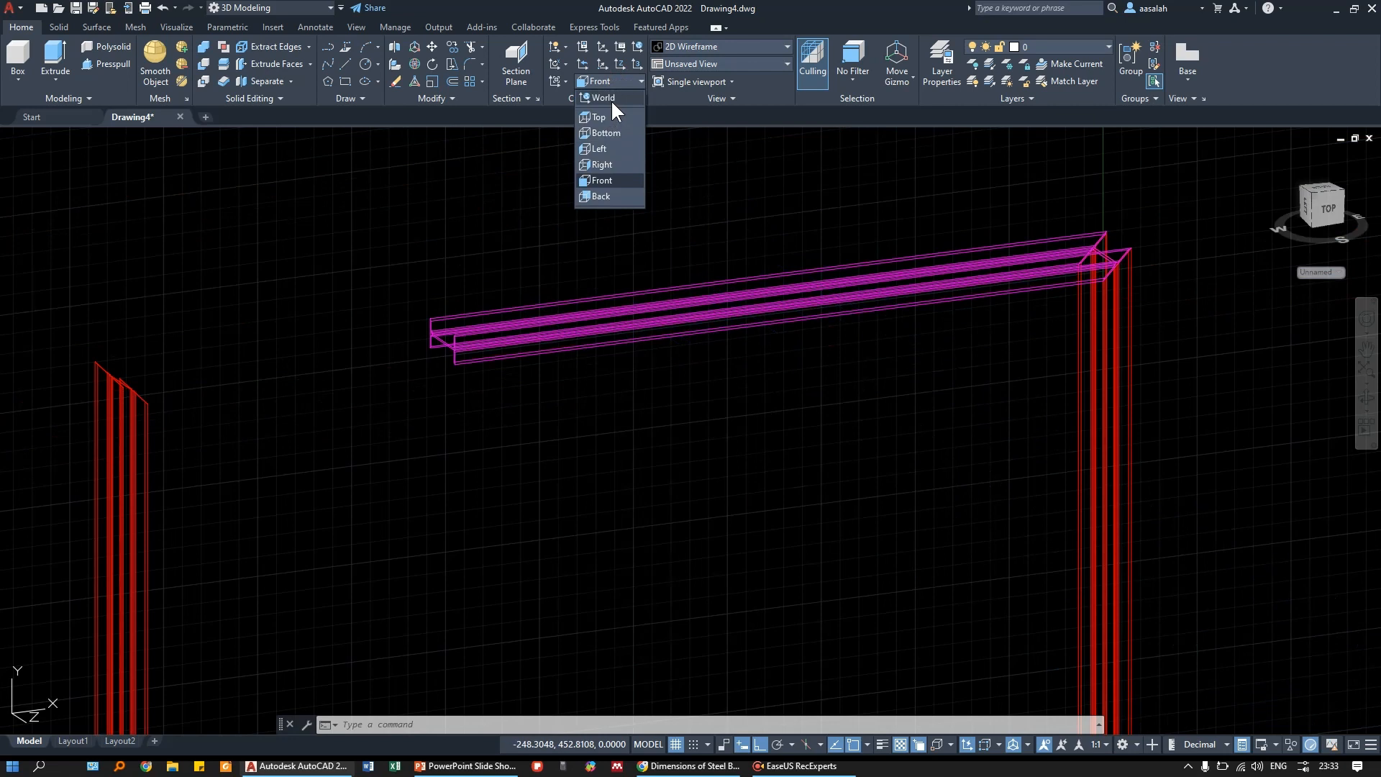
pyautogui.click(645, 394)
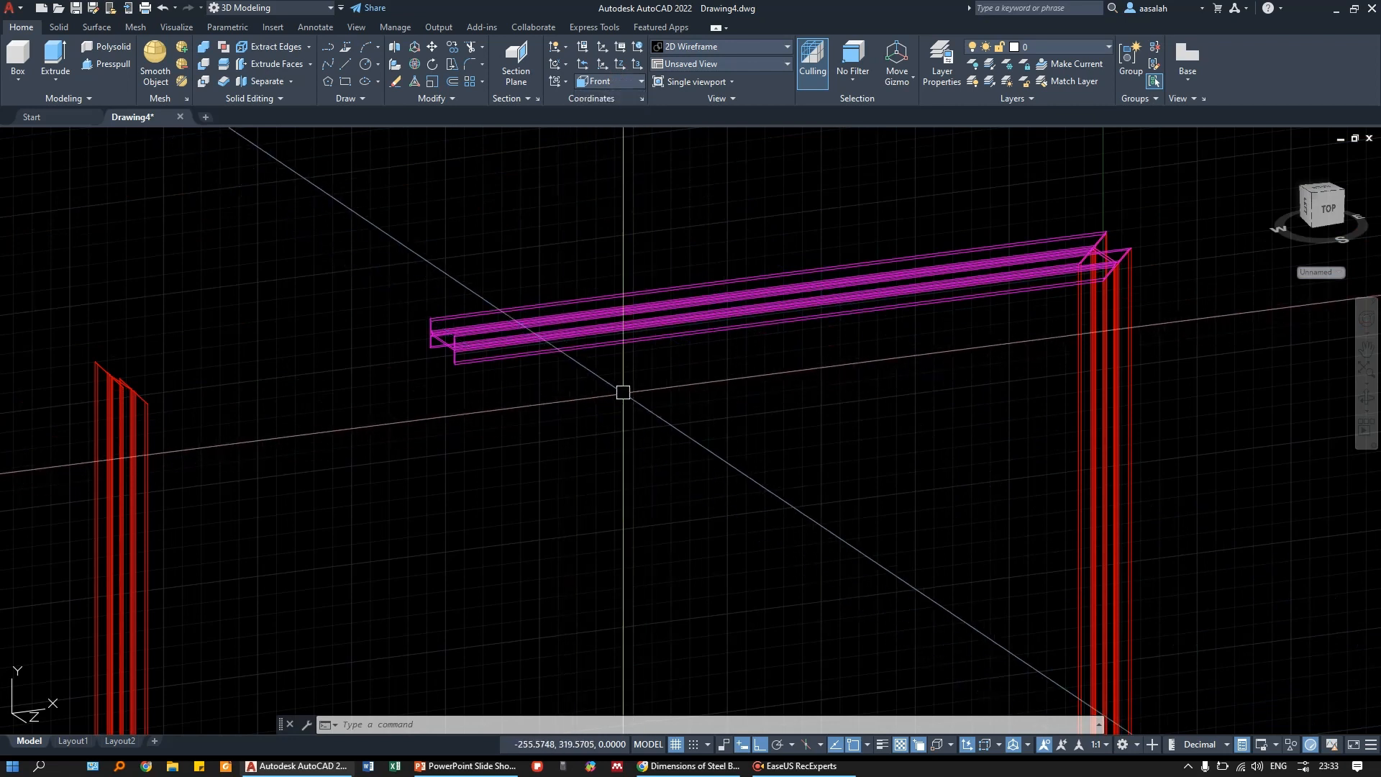
pyautogui.click(603, 80)
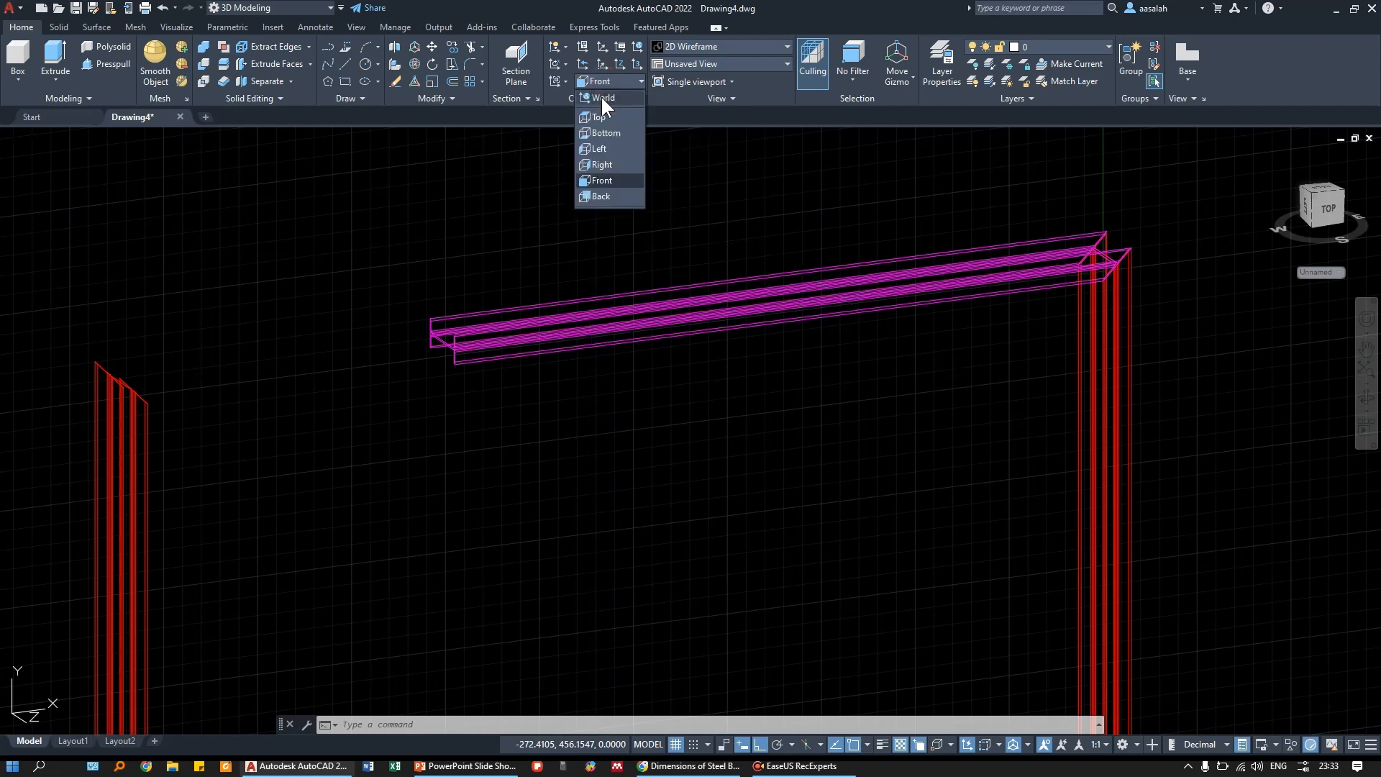
pyautogui.click(602, 95)
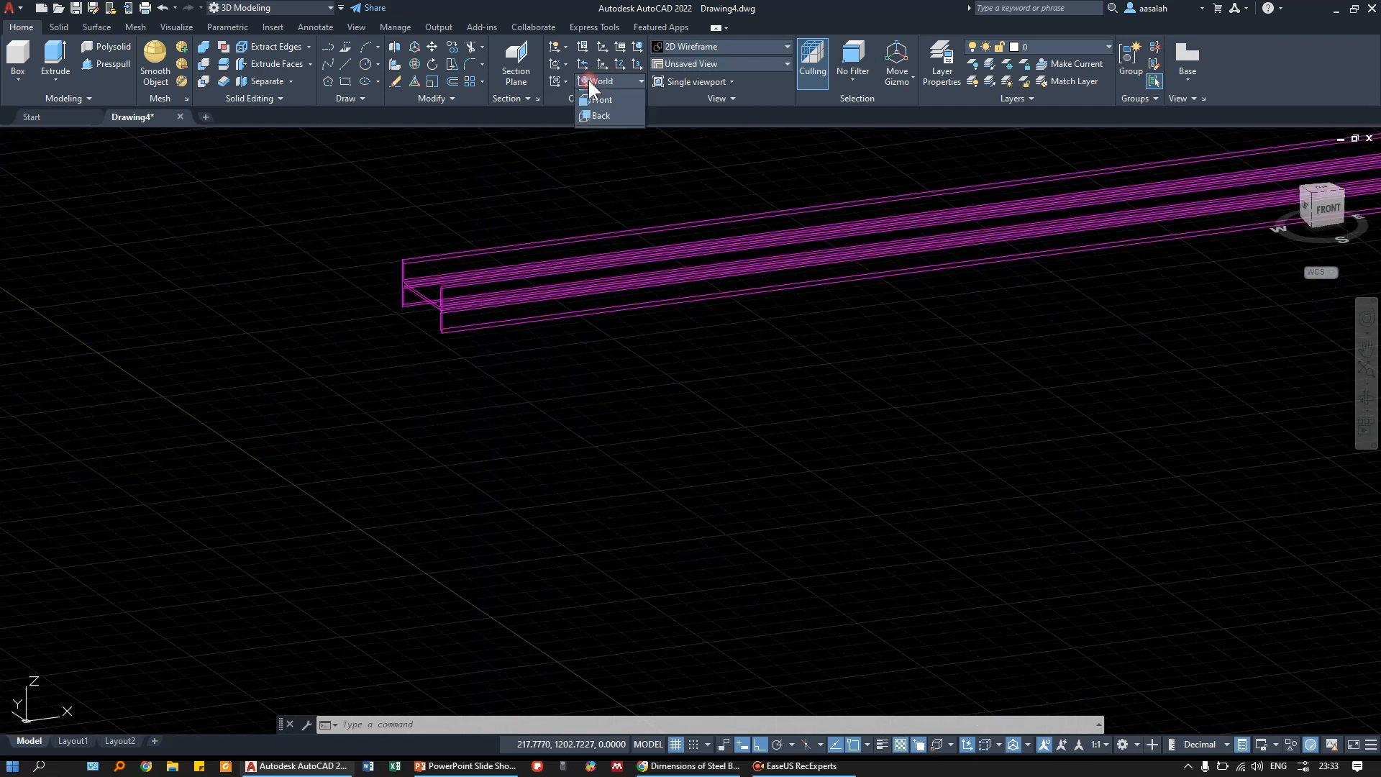
pyautogui.click(589, 80)
pyautogui.click(597, 186)
# - Draw a horizontal line about 26.4 units long, outward from the lower front corner of the magenta beam's square free end
pyautogui.scroll(5, 438, 348)
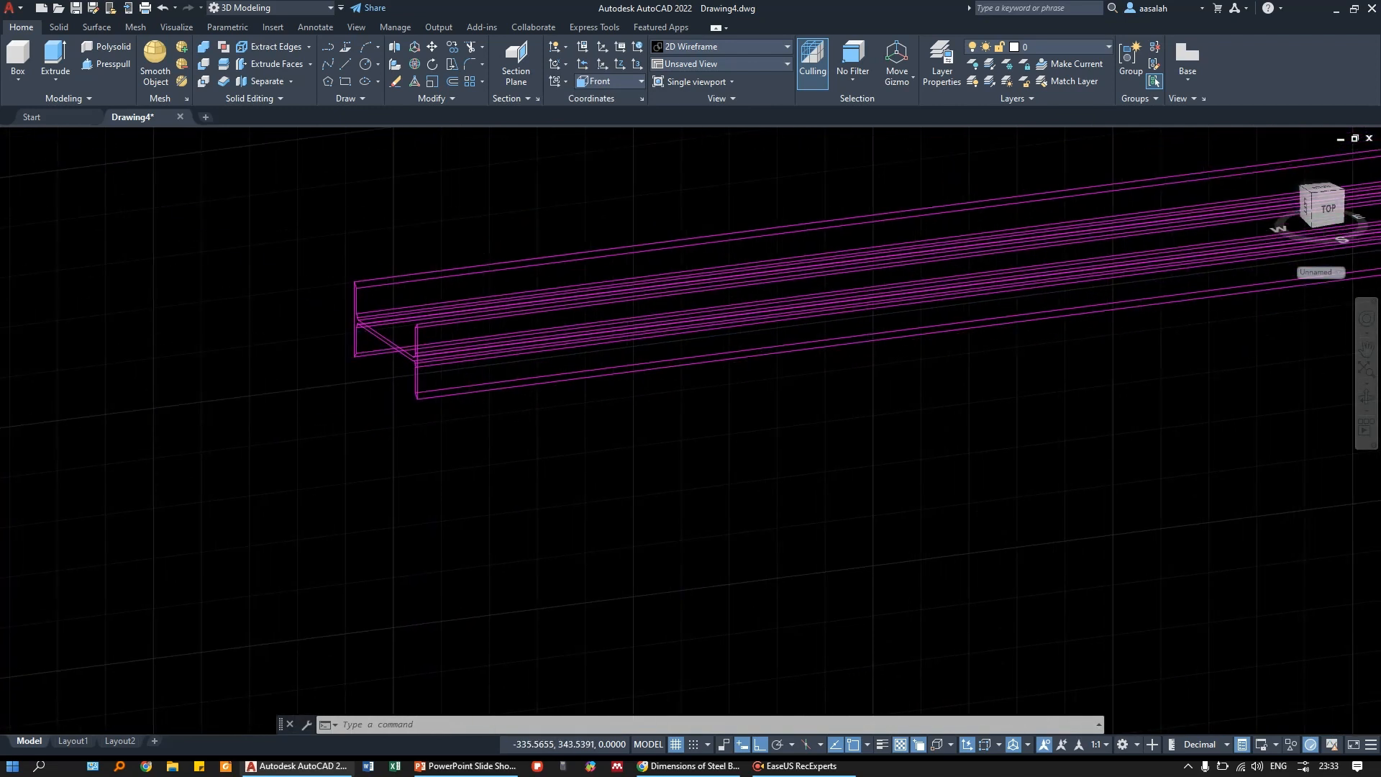
pyautogui.write('l')
pyautogui.press('Return')
pyautogui.click(389, 396)
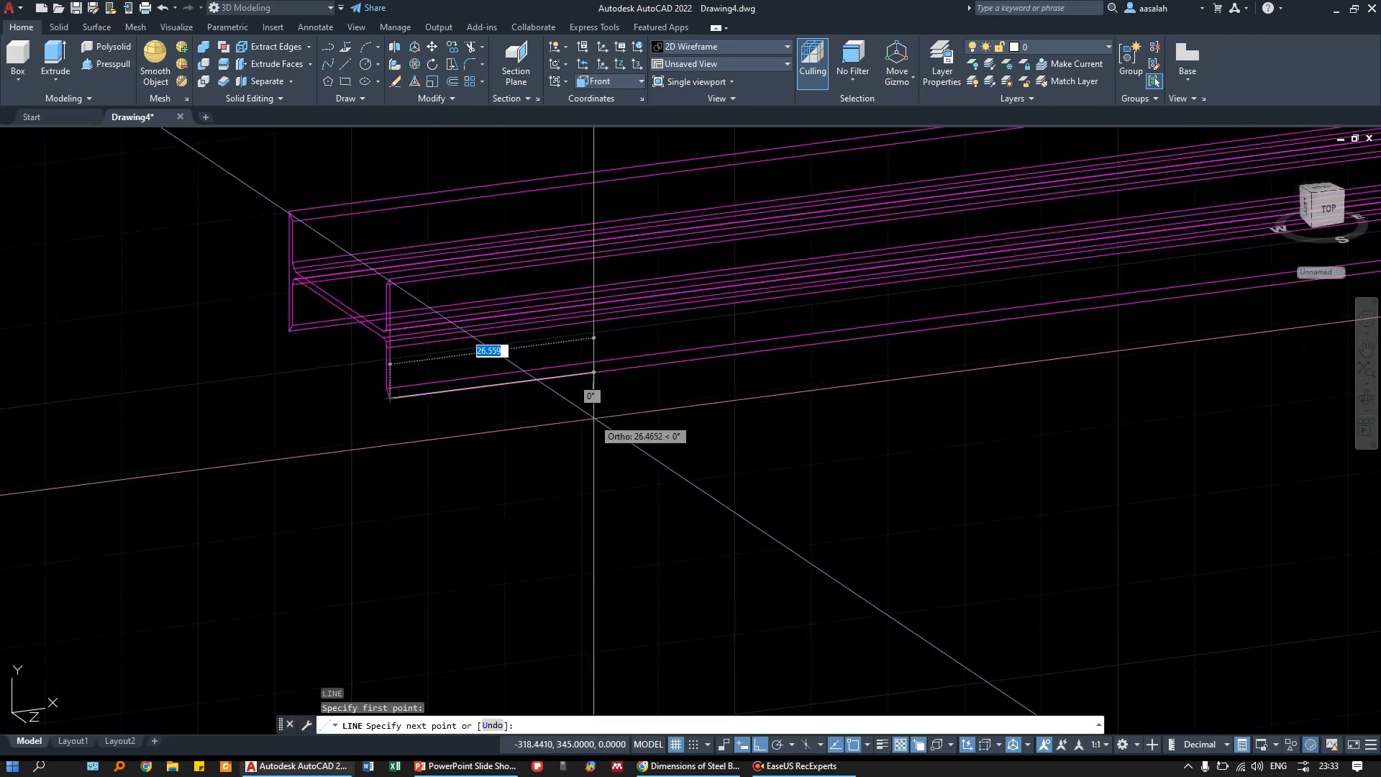
pyautogui.click(187, 424)
pyautogui.press('Escape')
pyautogui.press('Escape')
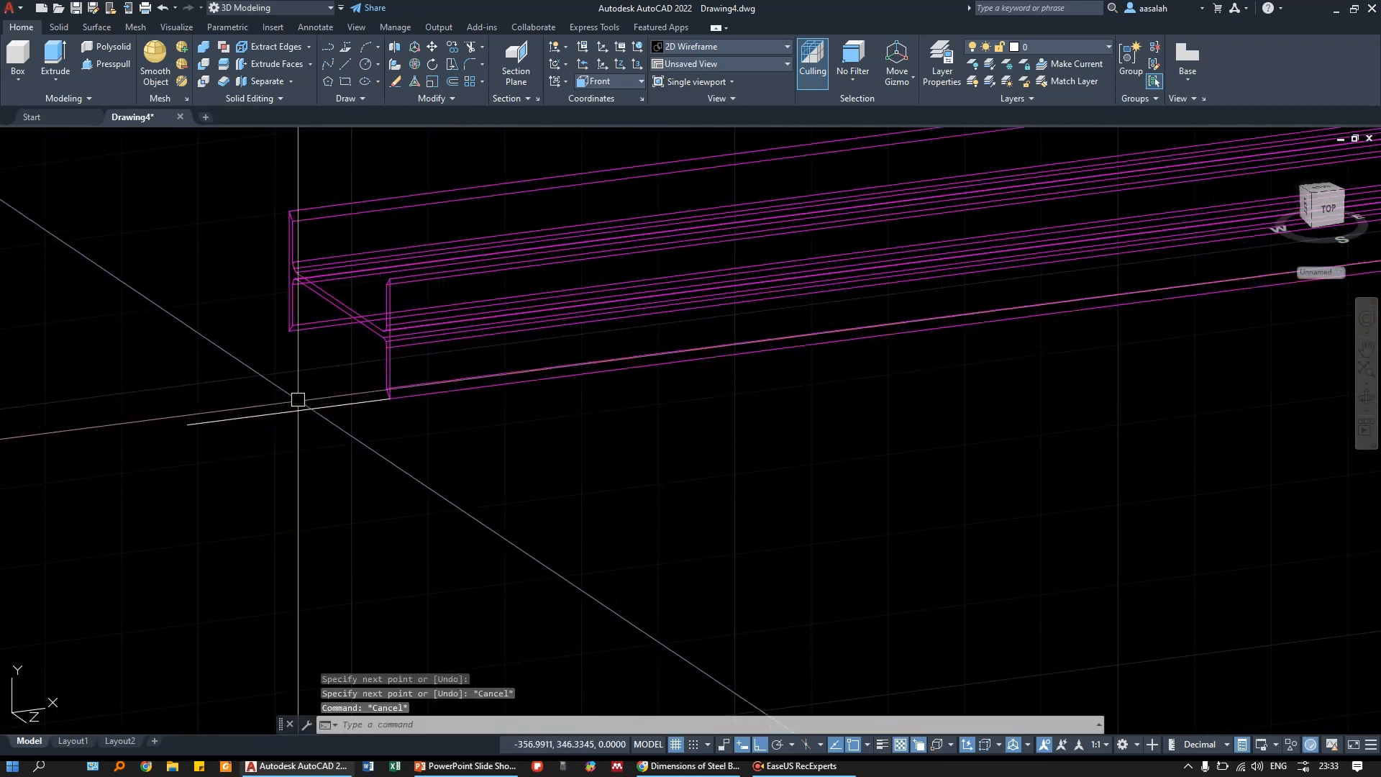
# - Rotate the line 45 degrees about its end on the beam's lower front corner
pyautogui.click(296, 394)
pyautogui.click(284, 440)
pyautogui.write('ro')
pyautogui.press('Return')
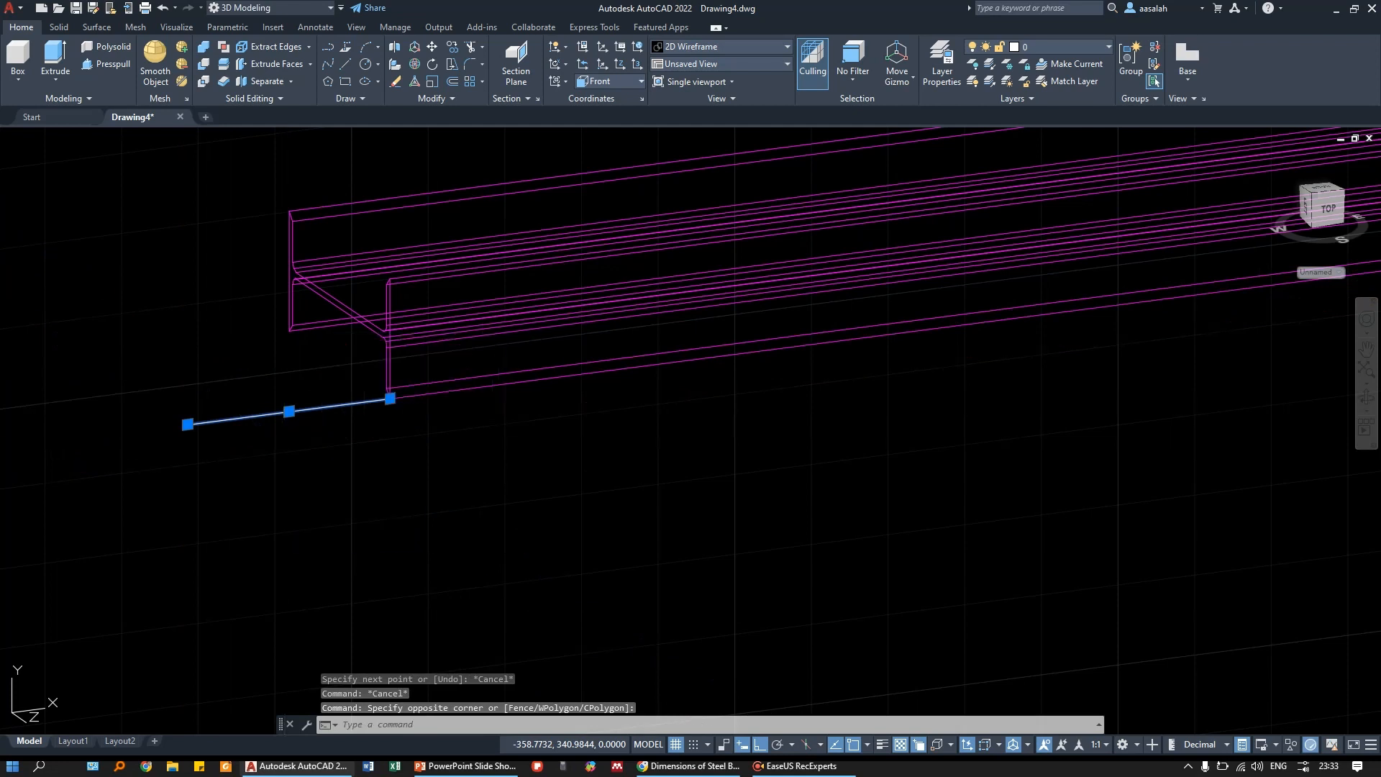
pyautogui.click(388, 396)
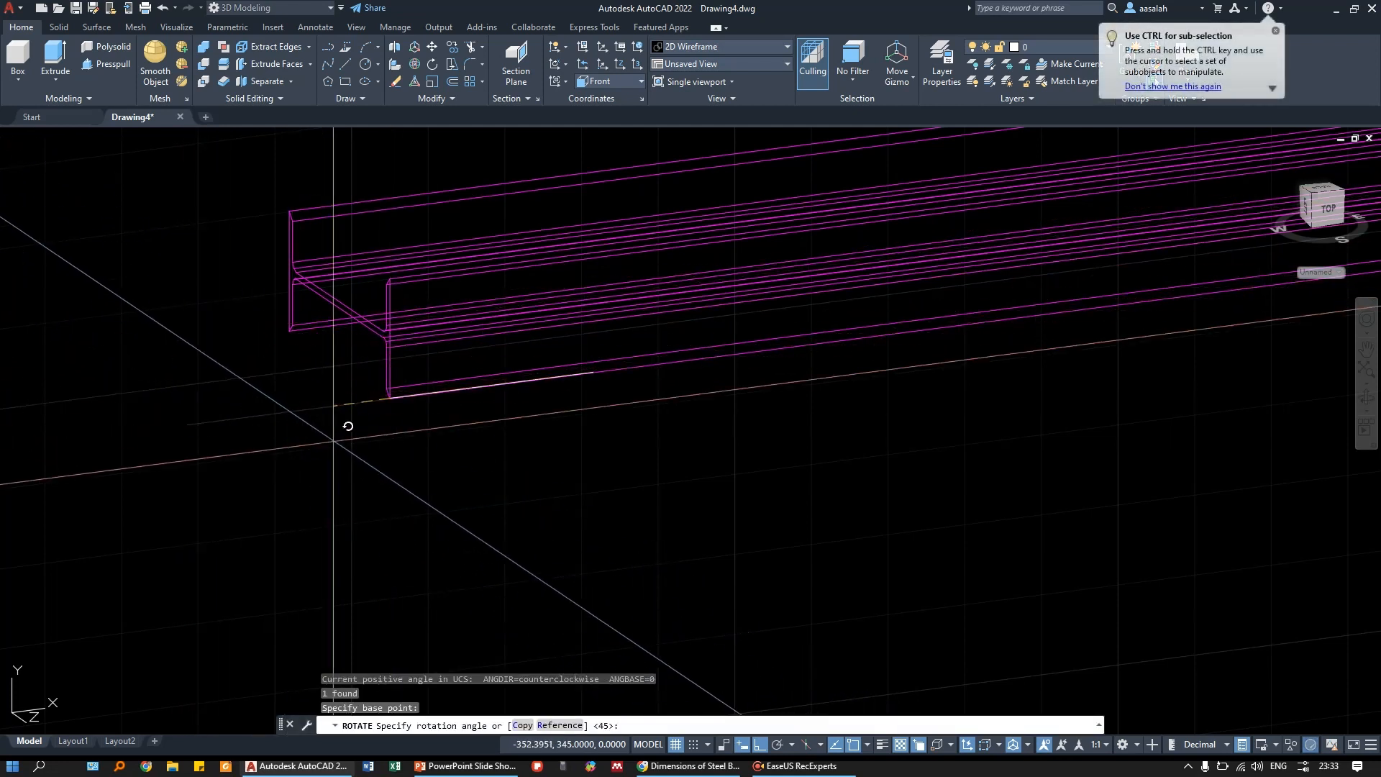
pyautogui.moveTo(497, 425); pyautogui.dragTo(558, 345, button='middle')
pyautogui.scroll(-4, 594, 428)
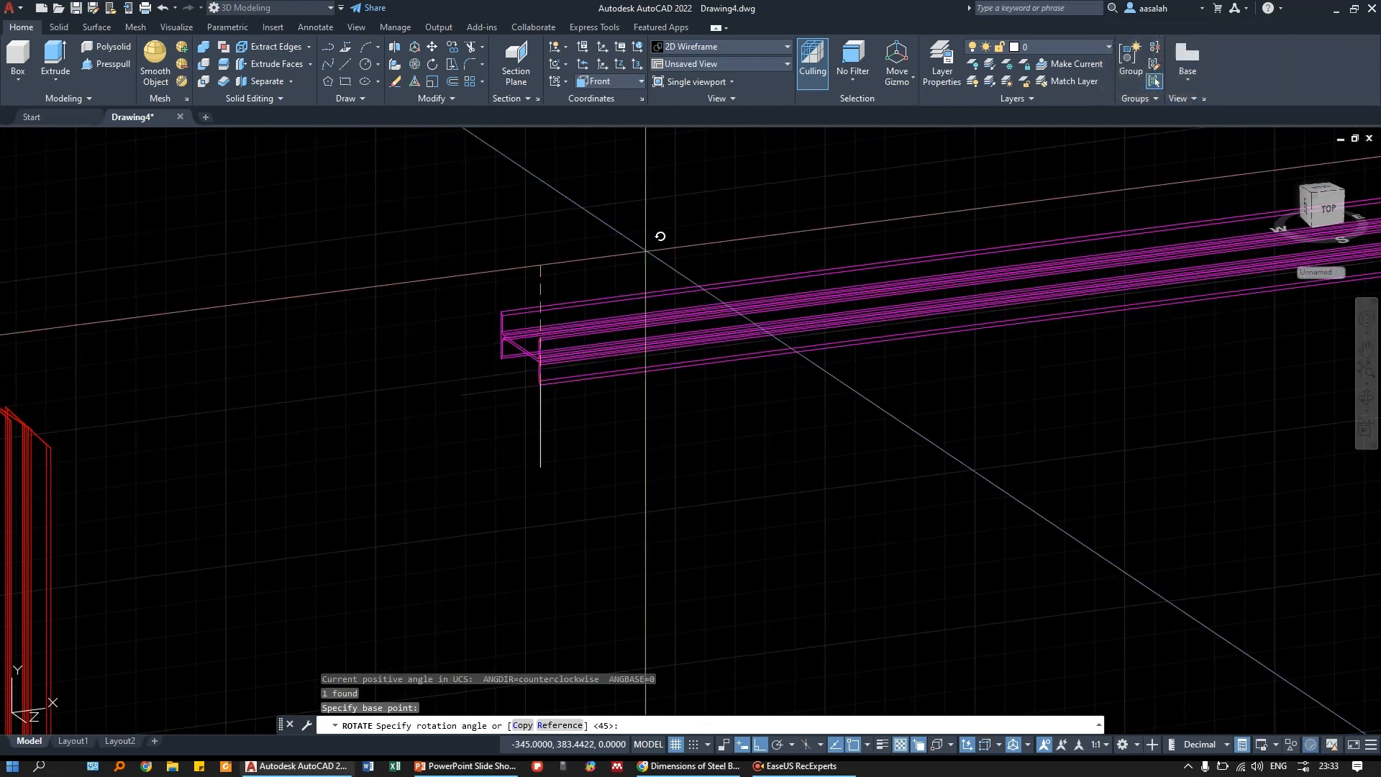
pyautogui.scroll(3, 514, 382)
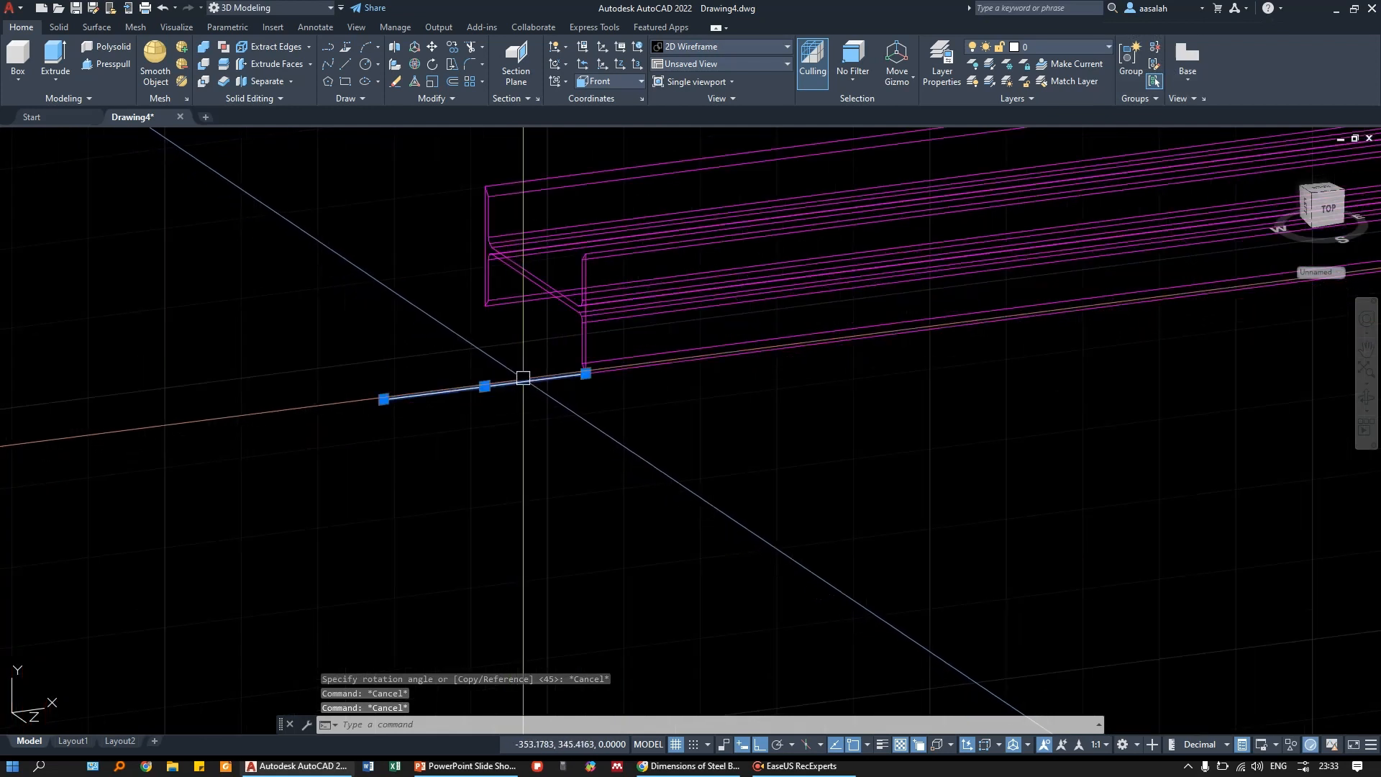
pyautogui.press('Return')
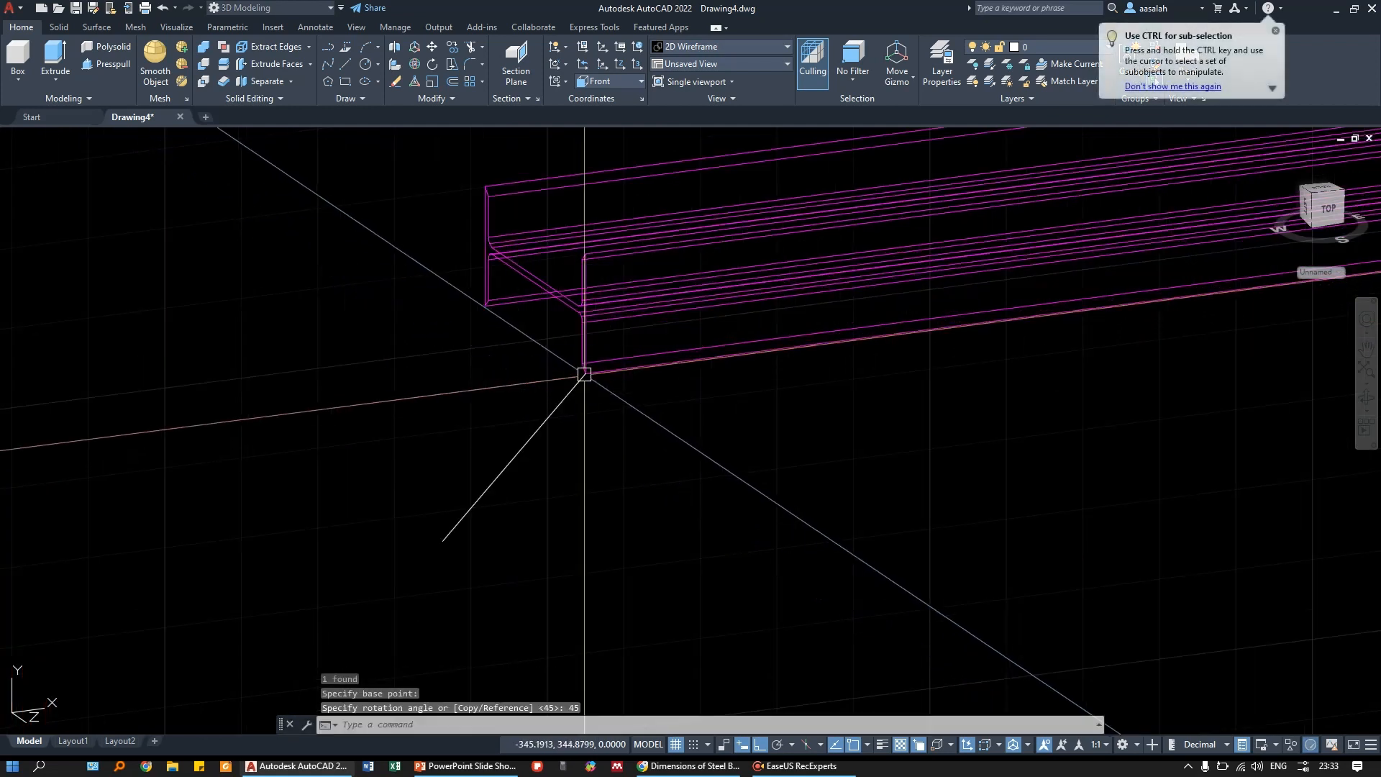
pyautogui.click(546, 417)
pyautogui.write('m')
pyautogui.press('Return')
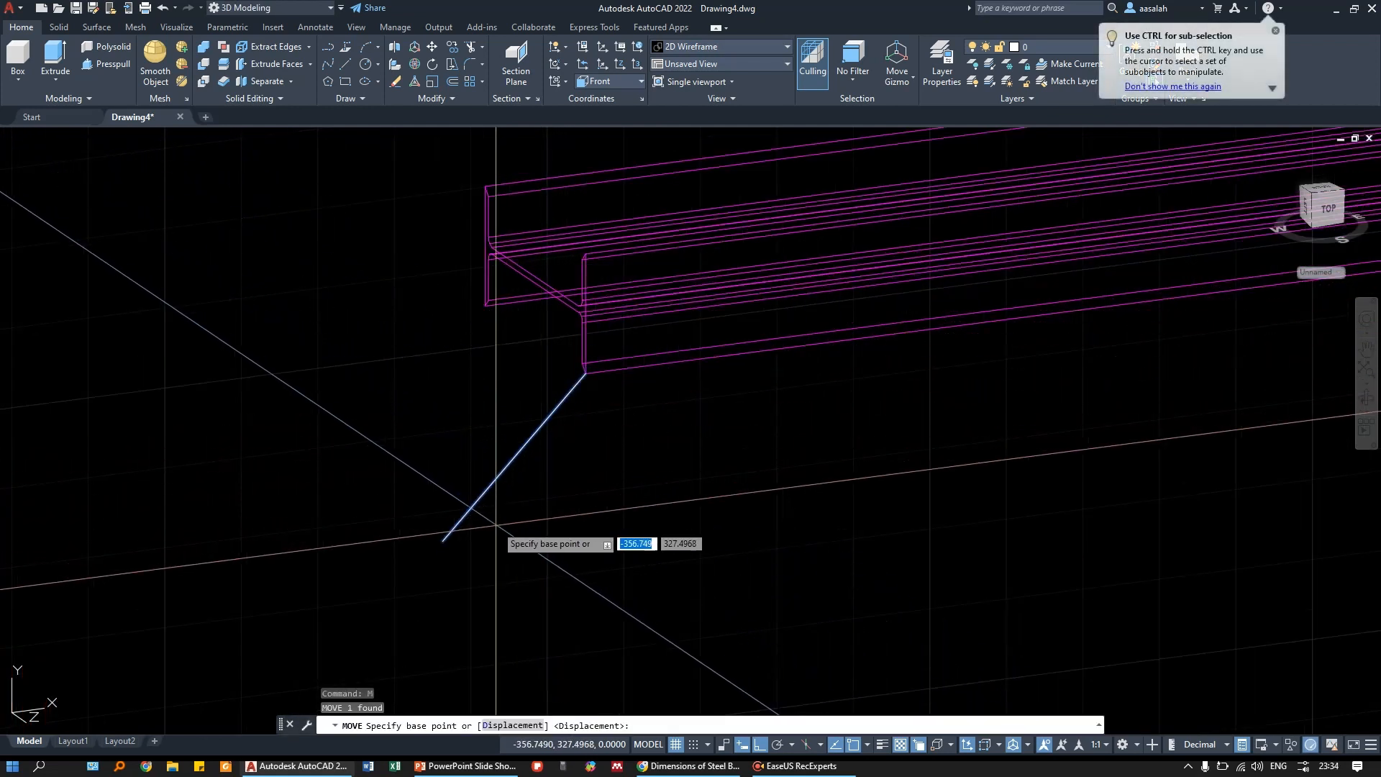
pyautogui.scroll(-6, 590, 423)
pyautogui.moveTo(592, 420); pyautogui.dragTo(619, 389, button='middle')
pyautogui.press('Escape')
pyautogui.press('Escape')
# - Move the 45-degree line by its lower end onto the lower front corner of the beam's free end
pyautogui.scroll(4, 609, 390)
pyautogui.click(584, 415)
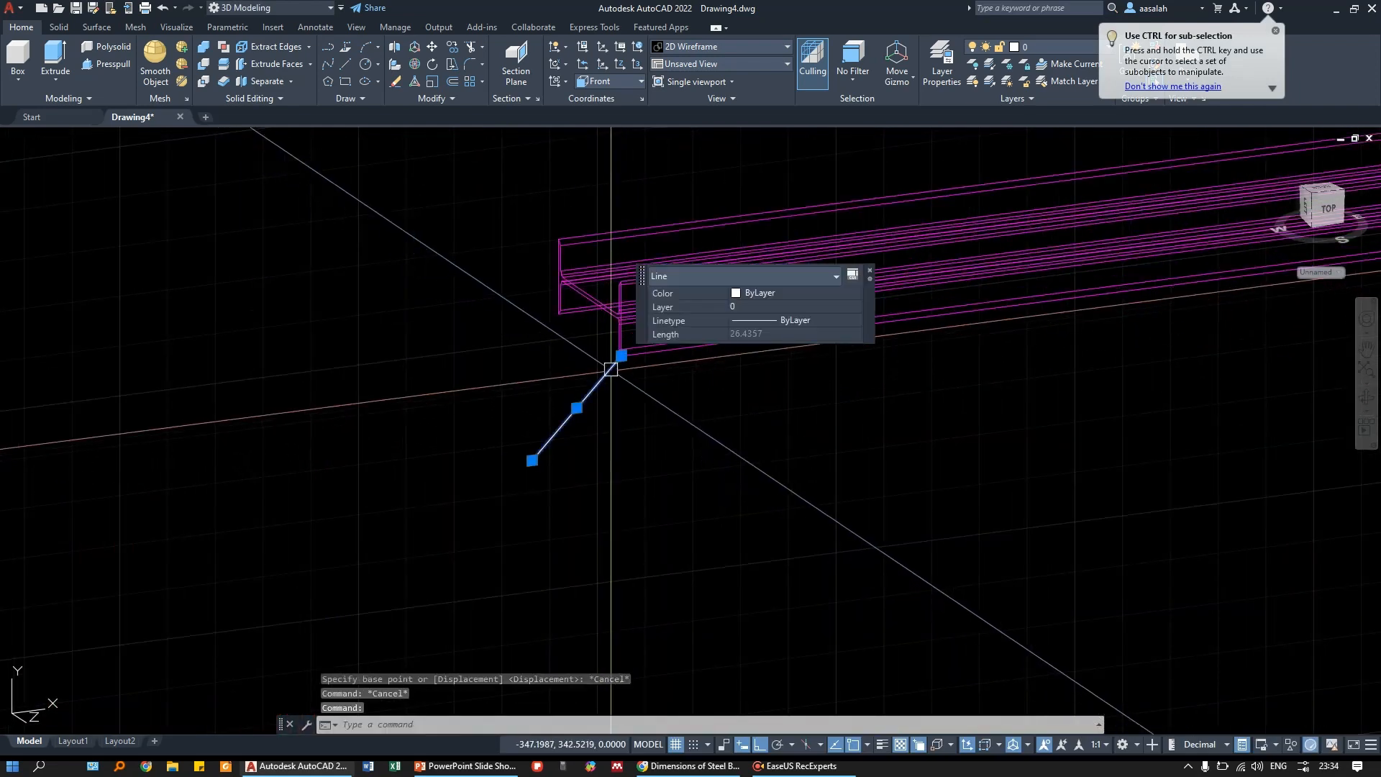
pyautogui.write('m')
pyautogui.press('Return')
pyautogui.click(533, 461)
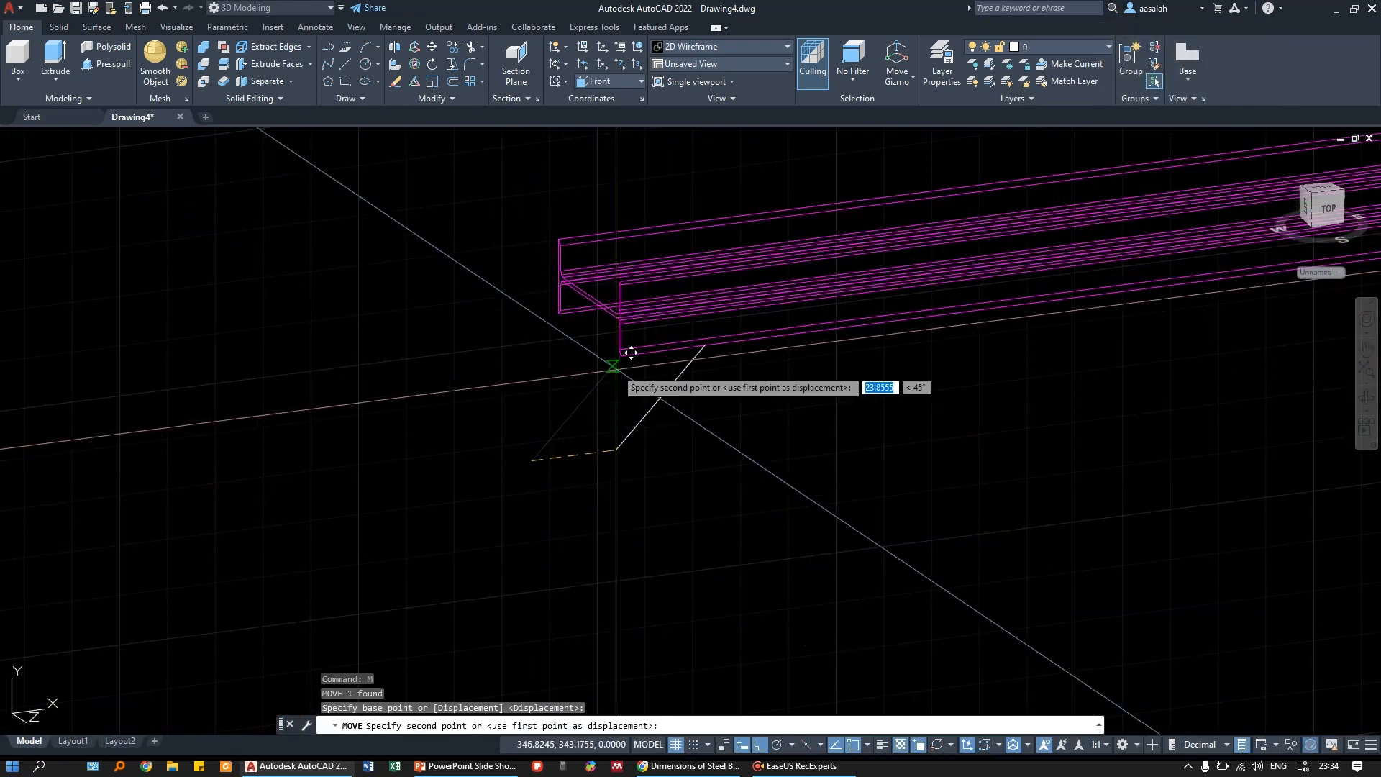
pyautogui.scroll(4, 616, 369)
pyautogui.click(628, 336)
pyautogui.press('Escape')
pyautogui.scroll(-2, 611, 354)
pyautogui.press('Escape')
pyautogui.scroll(-6, 665, 318)
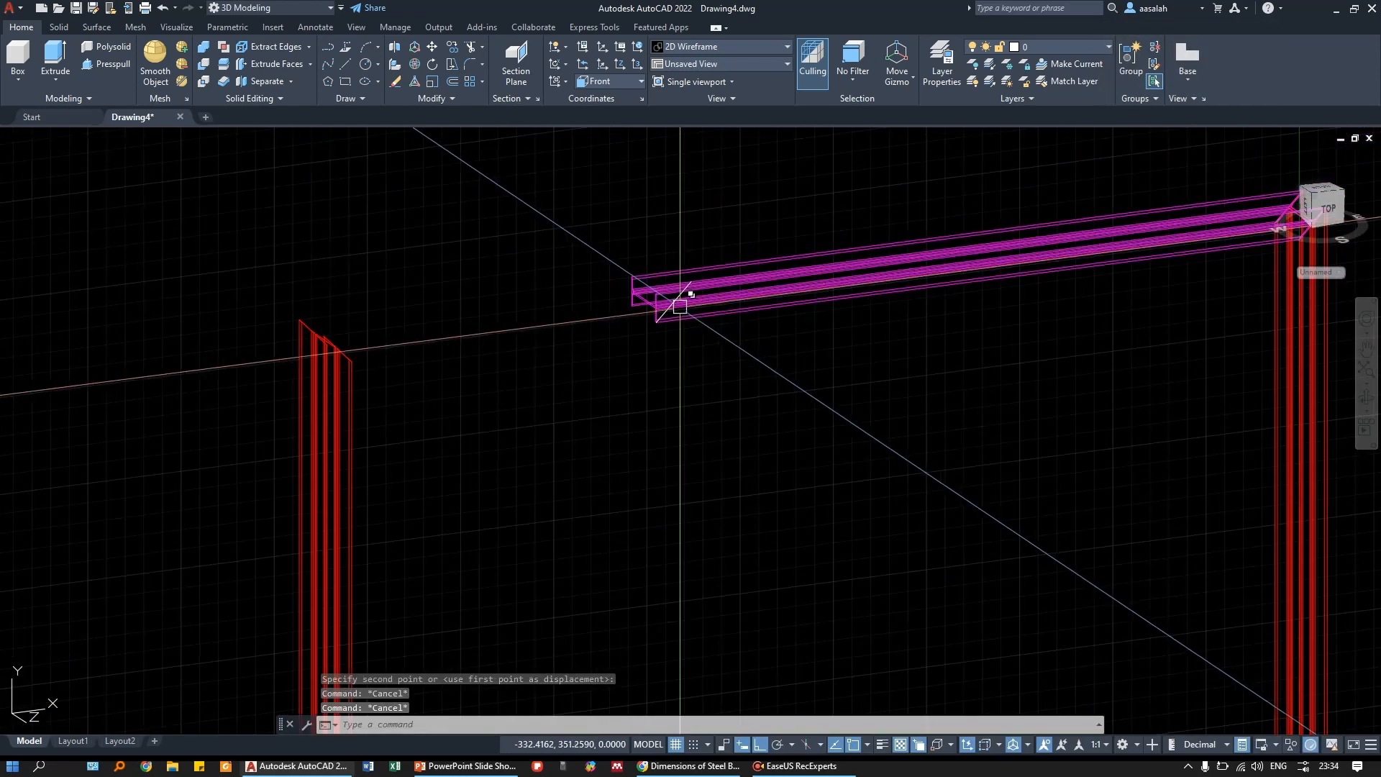
# - Try to mirror the diagonal line about the mid-height of the beam's free end, erasing the source, and undo the mirror
pyautogui.moveTo(681, 302); pyautogui.dragTo(537, 290, button='middle')
pyautogui.scroll(2, 546, 276)
pyautogui.scroll(-2, 557, 290)
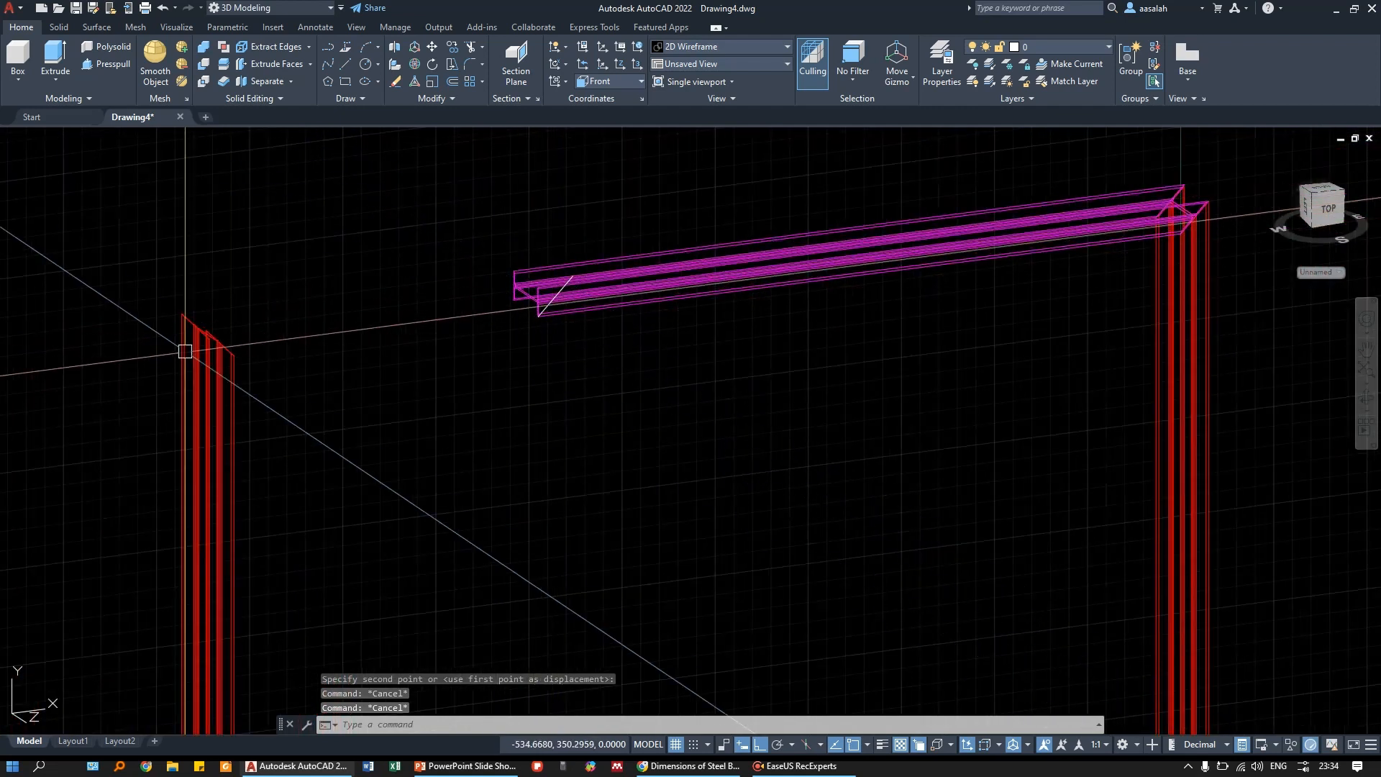
pyautogui.scroll(3, 532, 305)
pyautogui.click(507, 326)
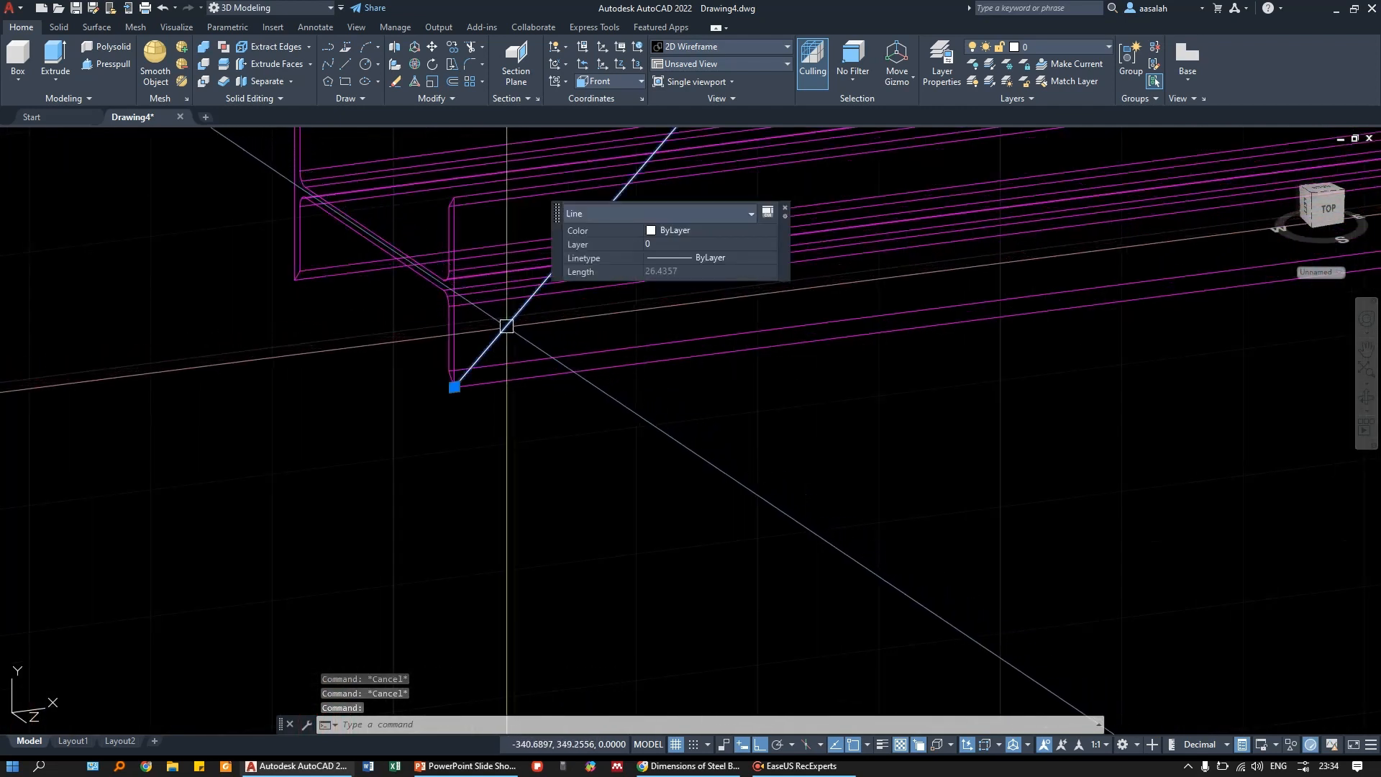
pyautogui.write('mi')
pyautogui.press('Return')
pyautogui.scroll(-2, 567, 253)
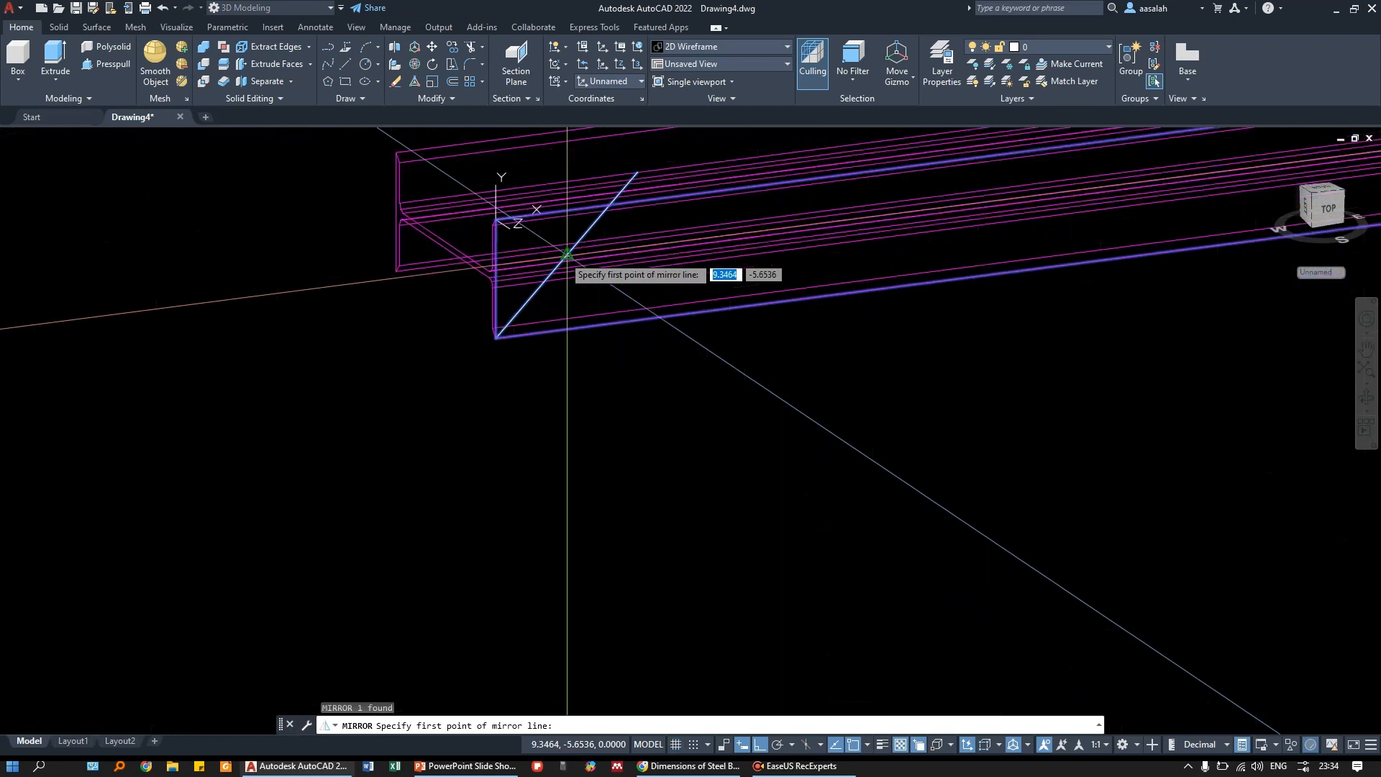
pyautogui.scroll(2, 501, 285)
pyautogui.click(480, 275)
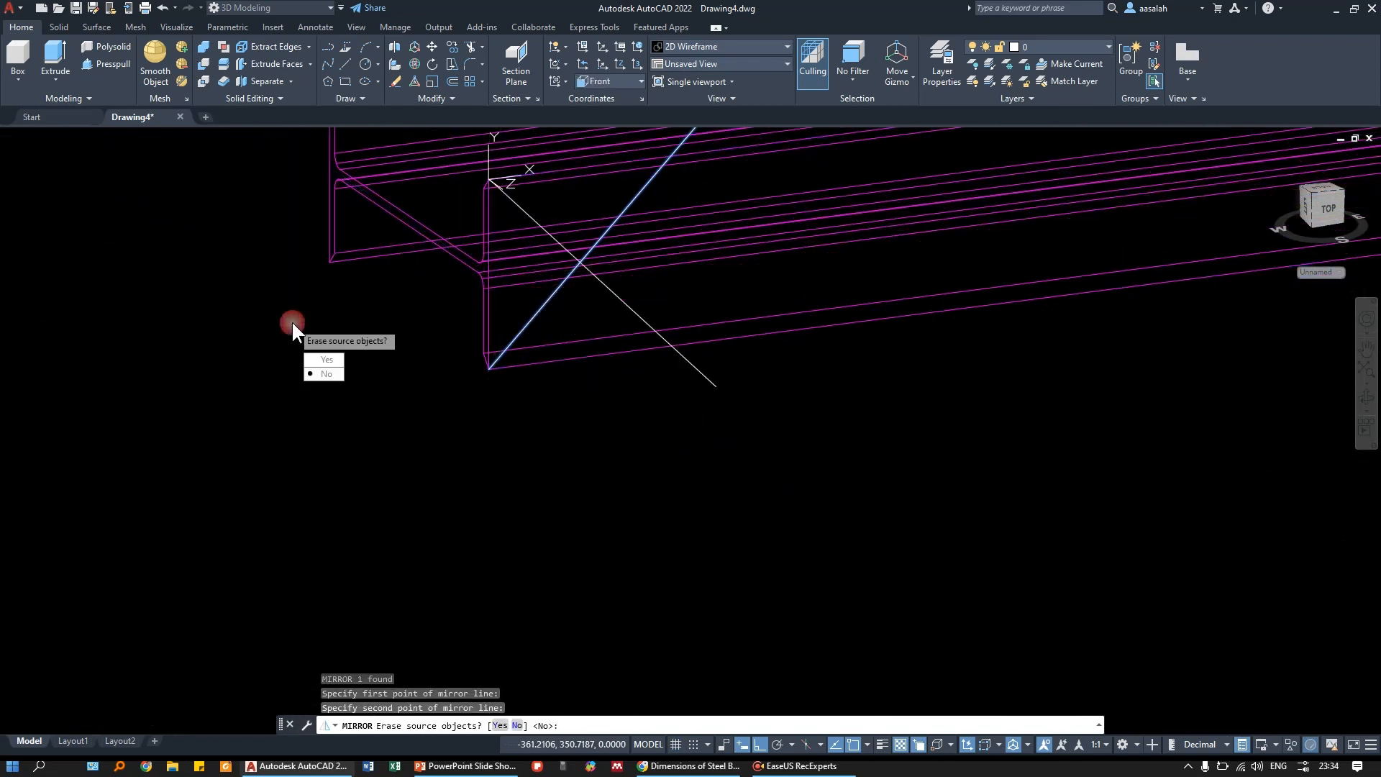
pyautogui.write('y')
pyautogui.press('Return')
pyautogui.hotkey('ctrl', 'z')
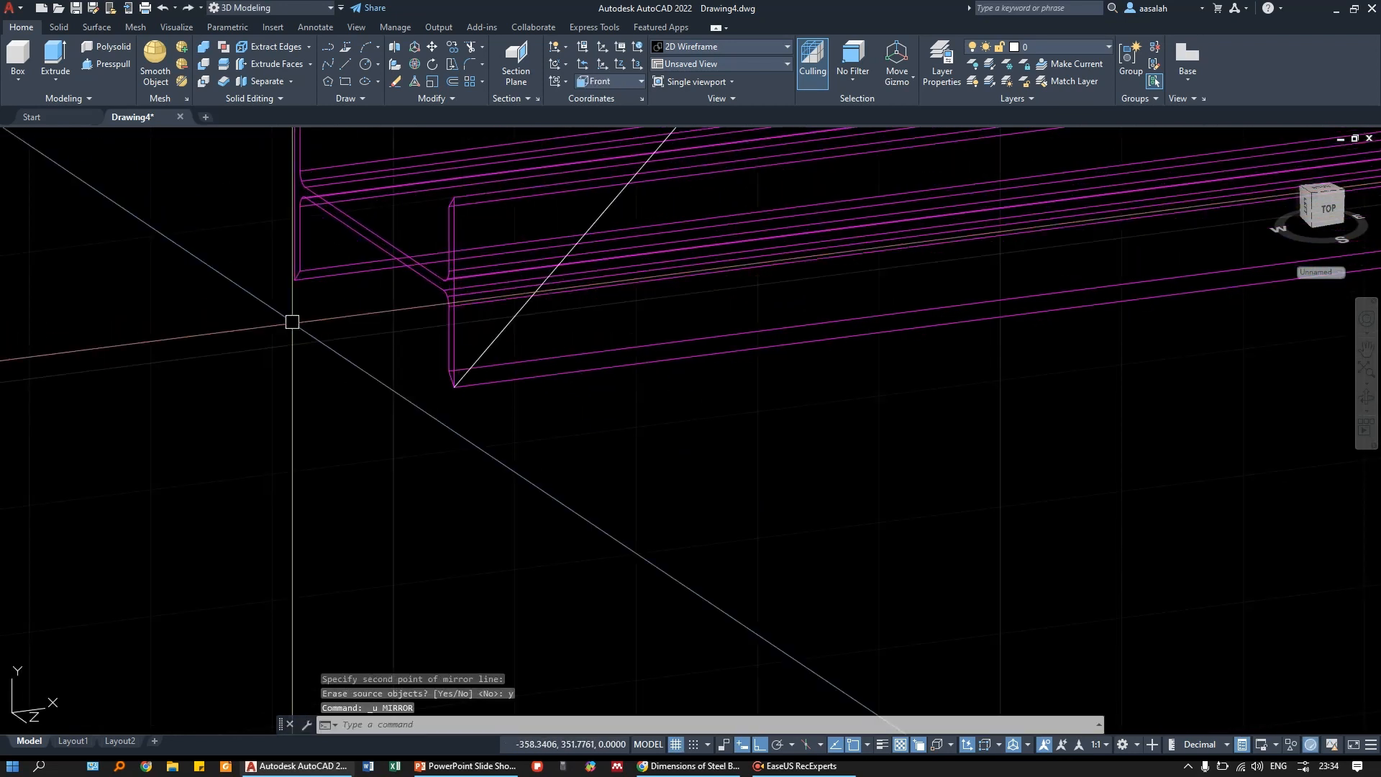
# - Try to rotate the diagonal line 180 degrees about its end on the beam's lower corner, and undo the rotation
pyautogui.write('ro')
pyautogui.press('Return')
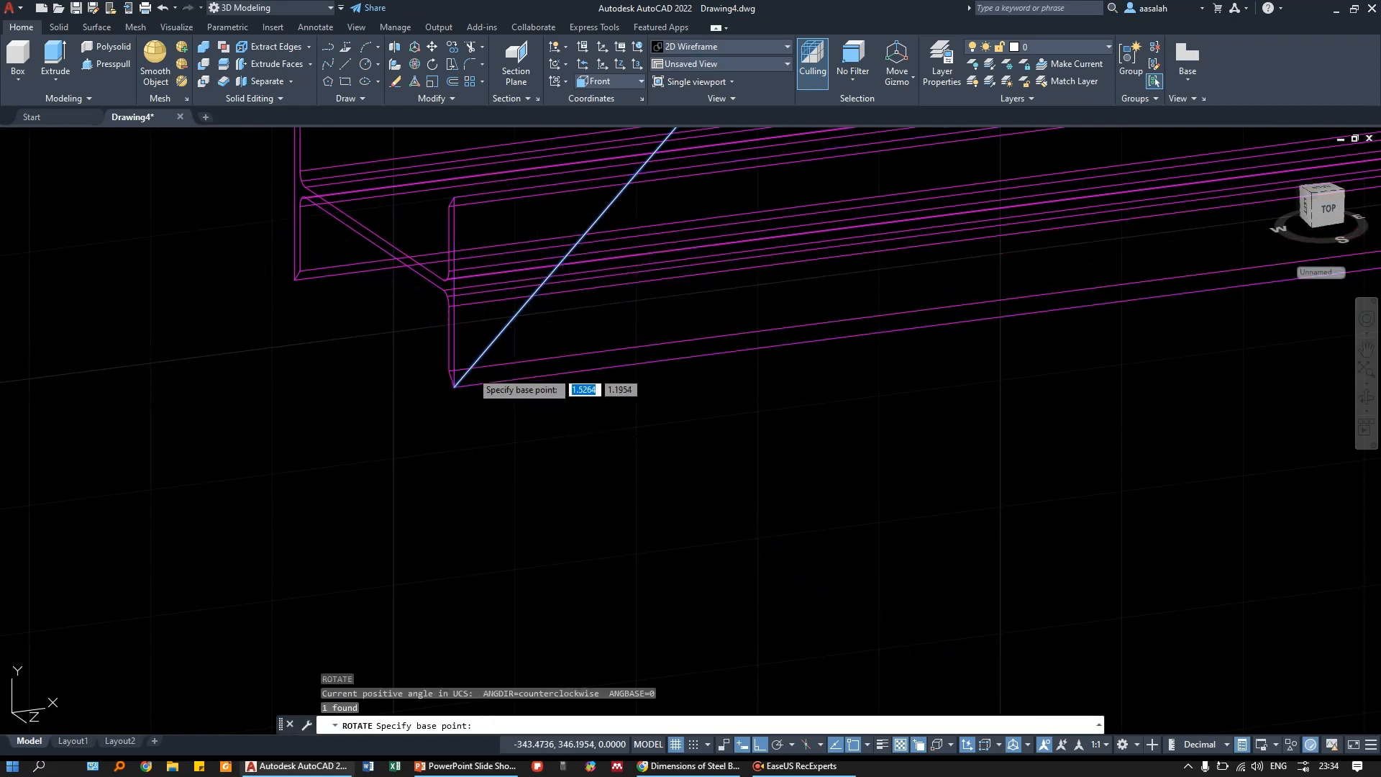
pyautogui.click(453, 387)
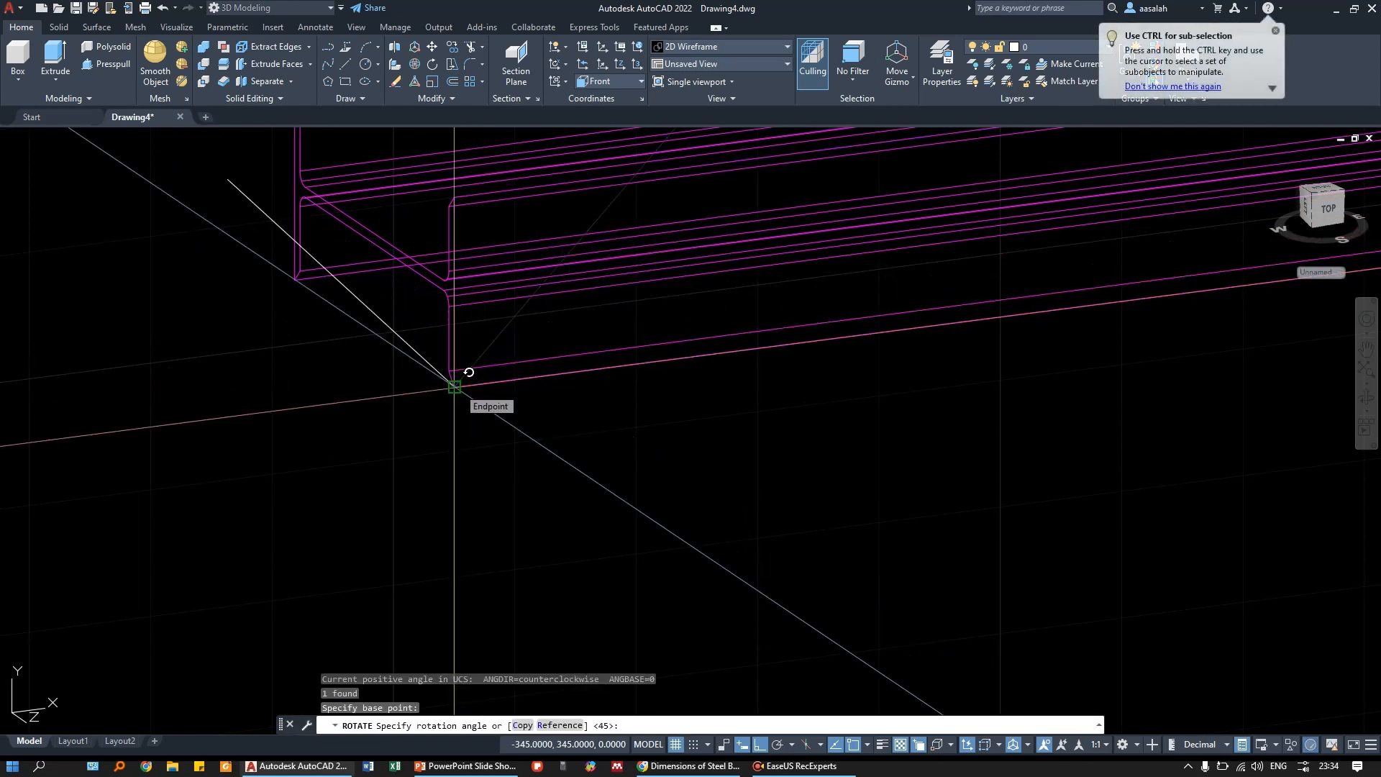
pyautogui.press('Return')
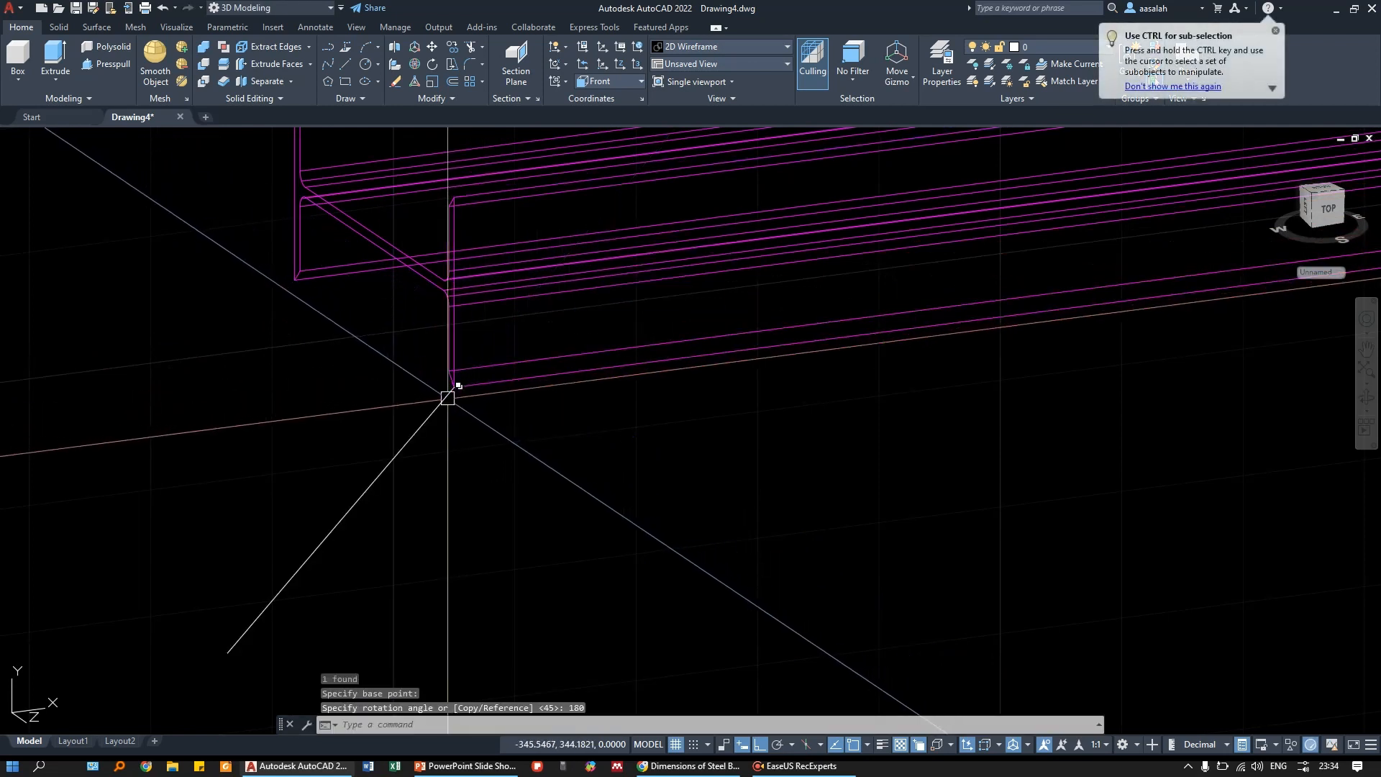
pyautogui.click(450, 393)
pyautogui.scroll(-3, 427, 415)
pyautogui.hotkey('ctrl', 'z')
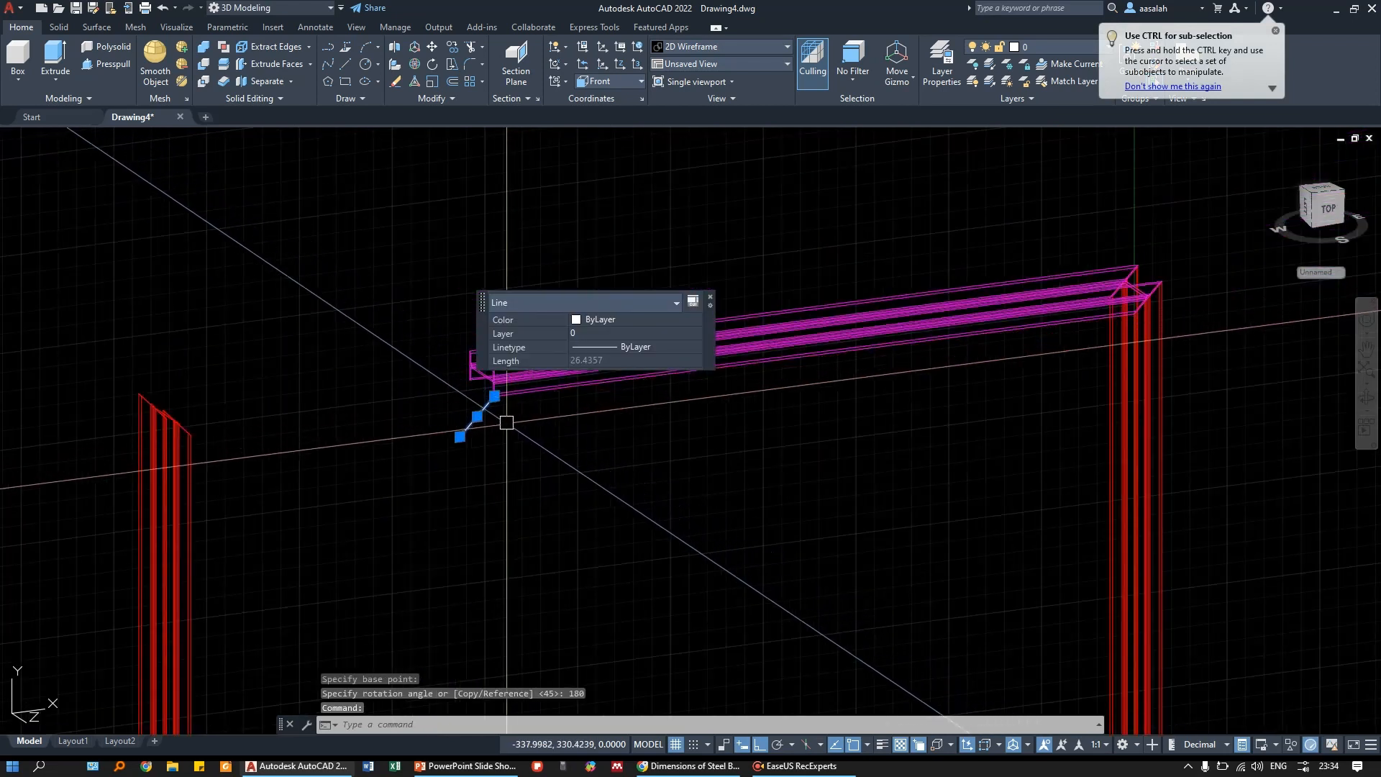
pyautogui.hotkey('ctrl', 'z')
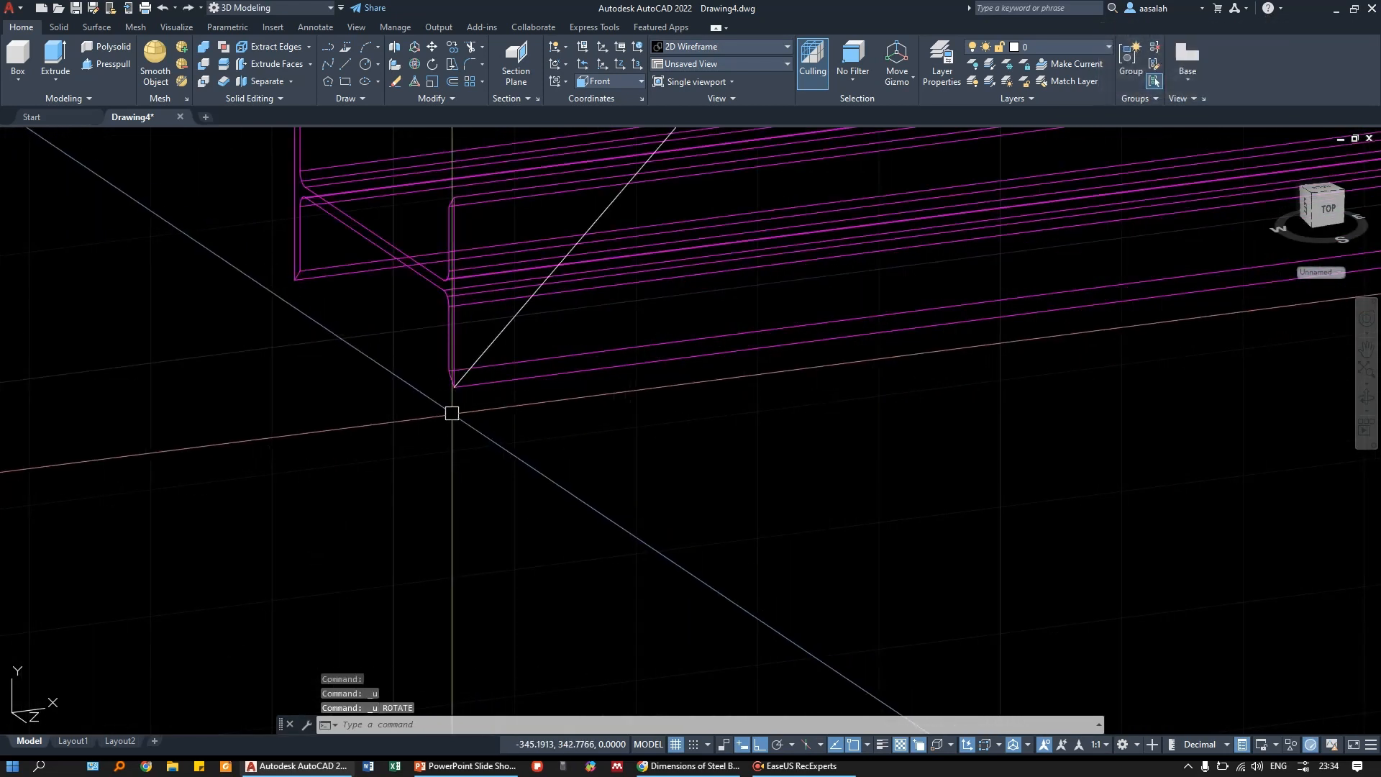
# - Rotate the diagonal line 90 degrees about its lower end on the beam's front corner
pyautogui.write('o')
pyautogui.press('Return')
pyautogui.click(489, 343)
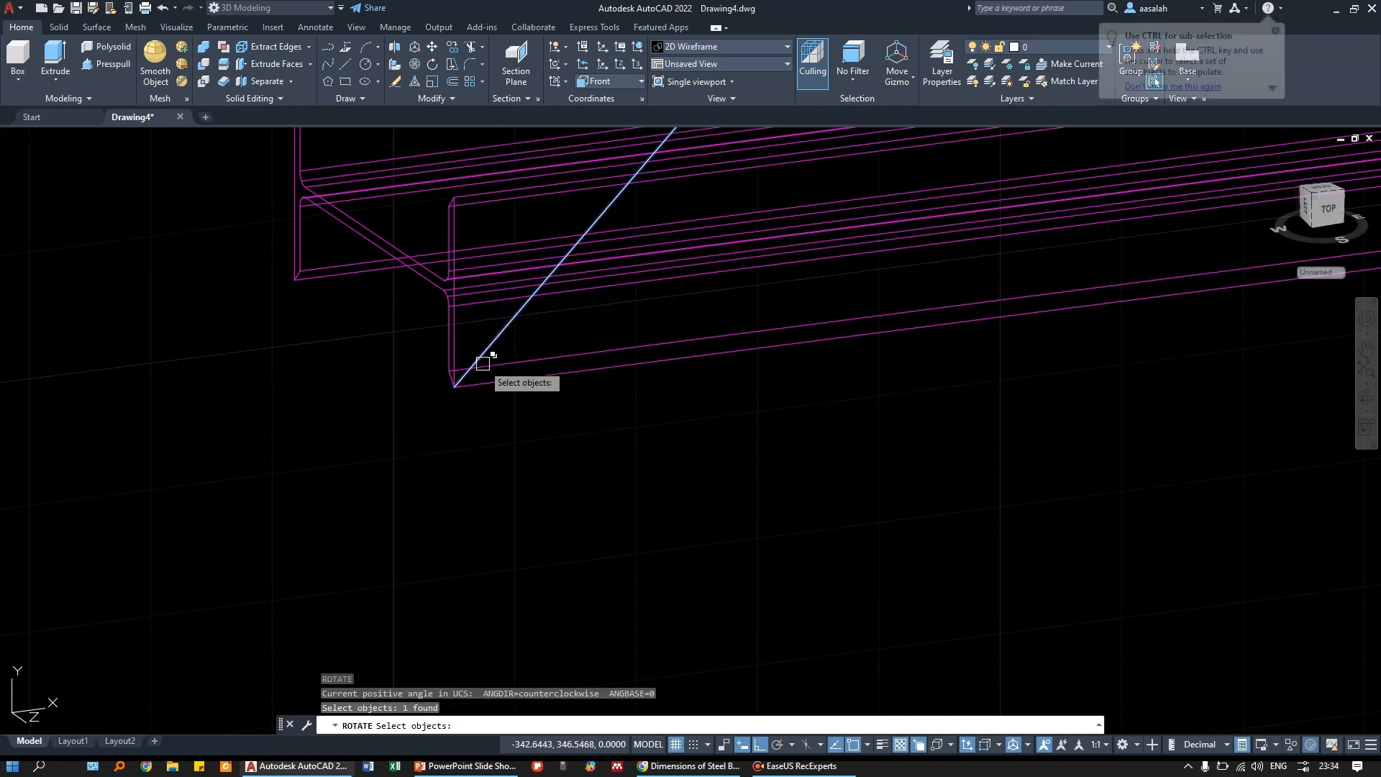
pyautogui.press('Return')
pyautogui.press('Return')
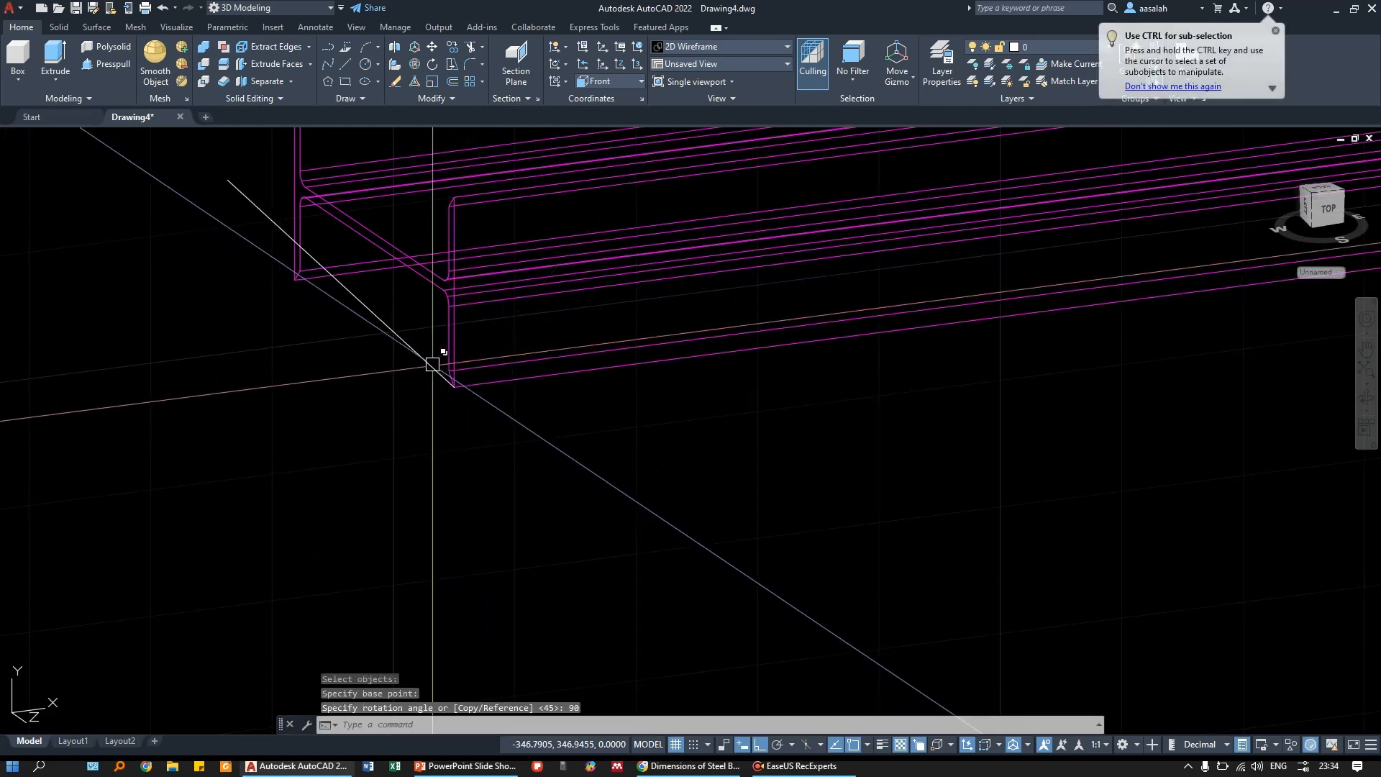
# - Move the diagonal line by its upper end onto the upper front corner of the beam's free end
pyautogui.click(424, 363)
pyautogui.write('m')
pyautogui.press('Return')
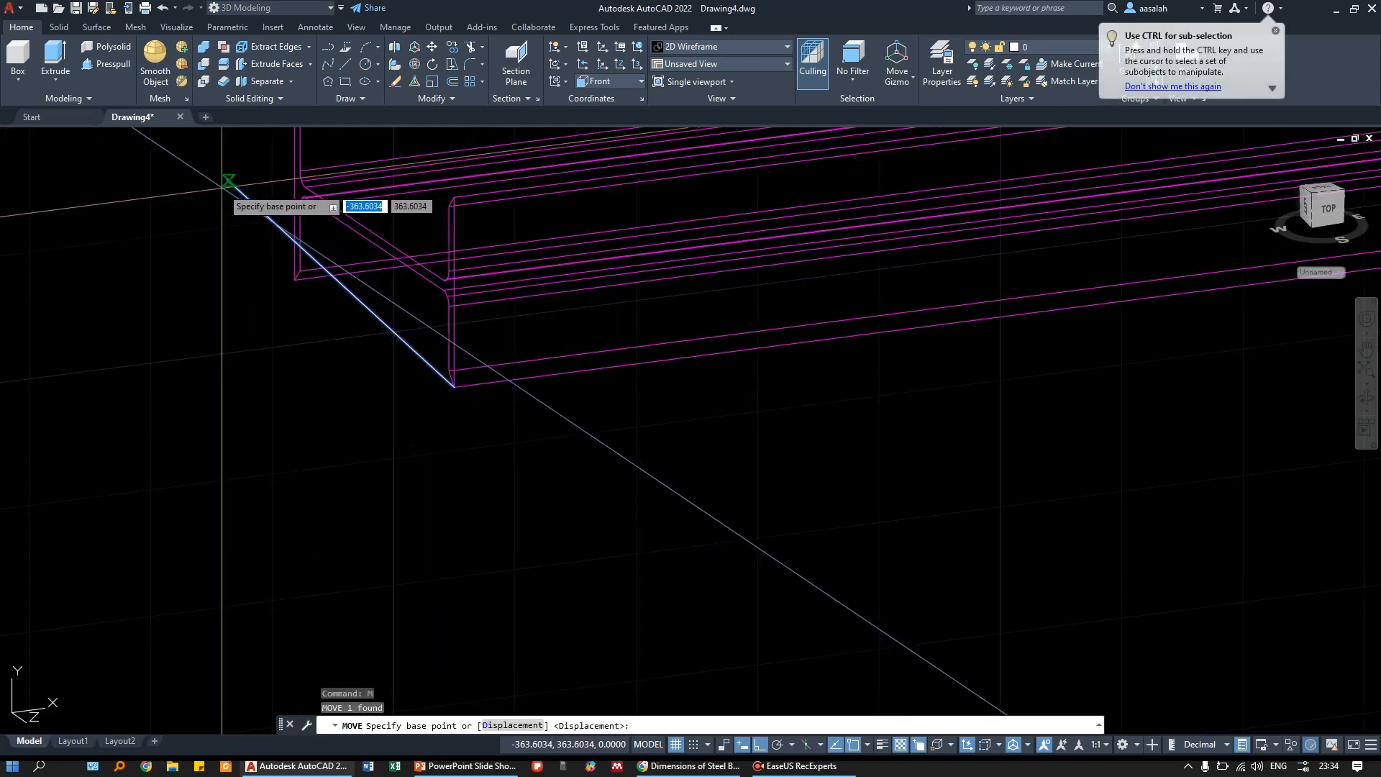
pyautogui.click(228, 179)
pyautogui.scroll(2, 482, 209)
pyautogui.press('Escape')
pyautogui.press('Escape')
pyautogui.scroll(-3, 575, 345)
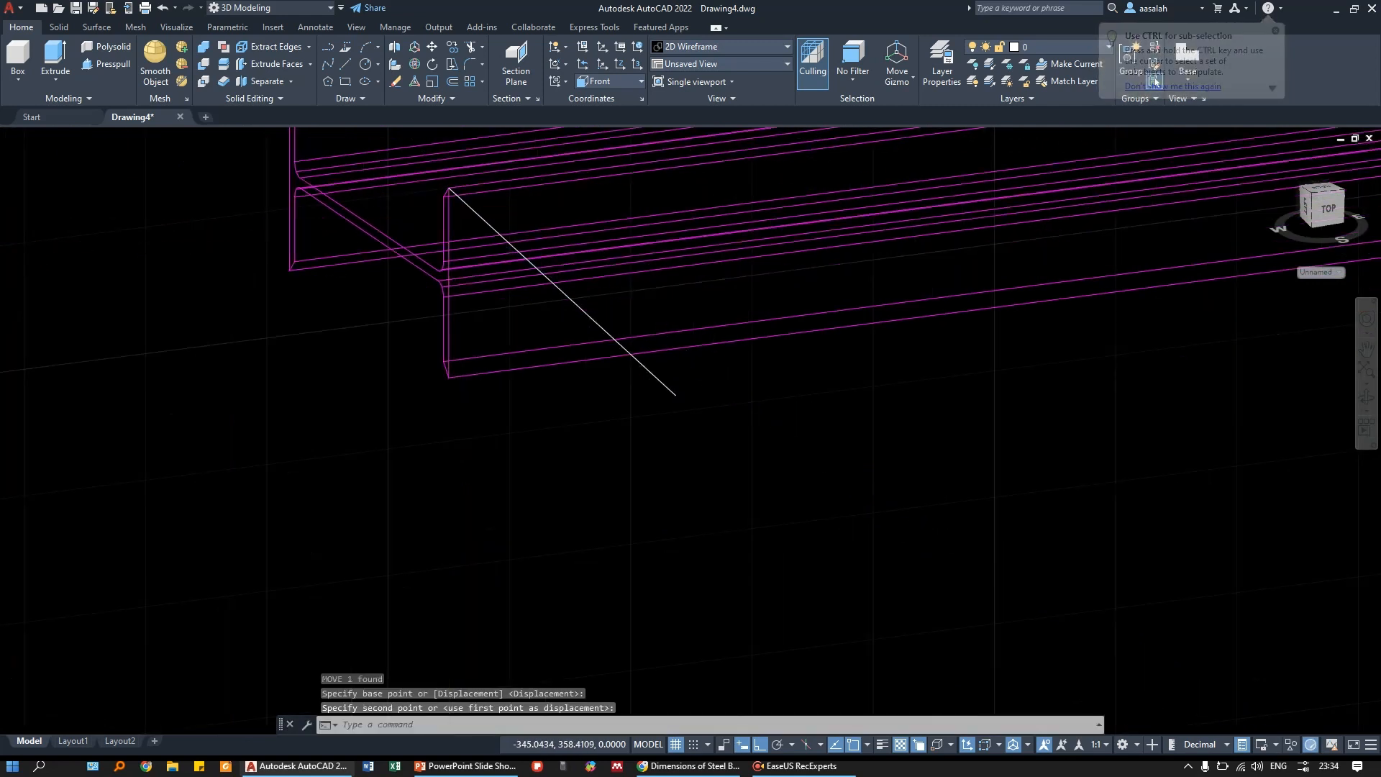
# - Slice the magenta beam's free end along the diagonal line, keeping both sides
pyautogui.scroll(2, 569, 356)
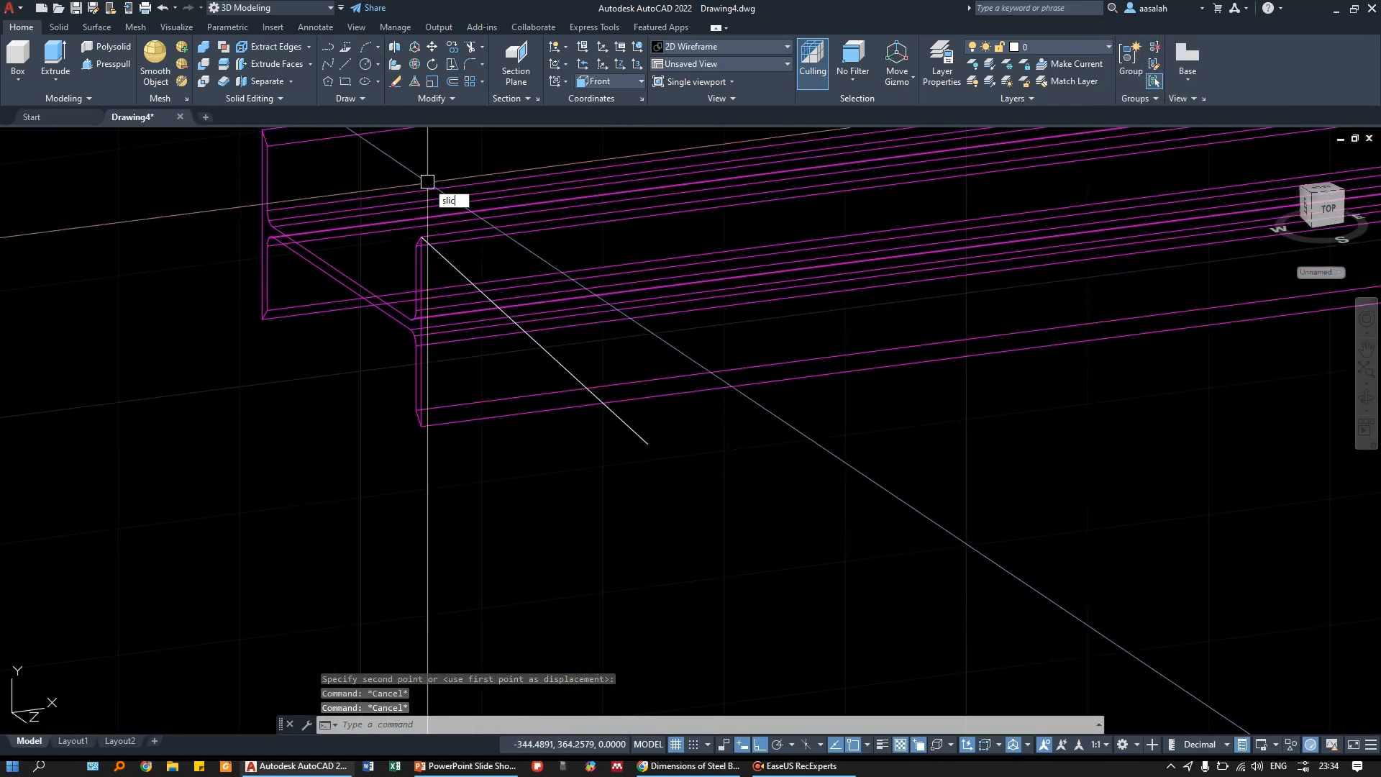
pyautogui.press('Return')
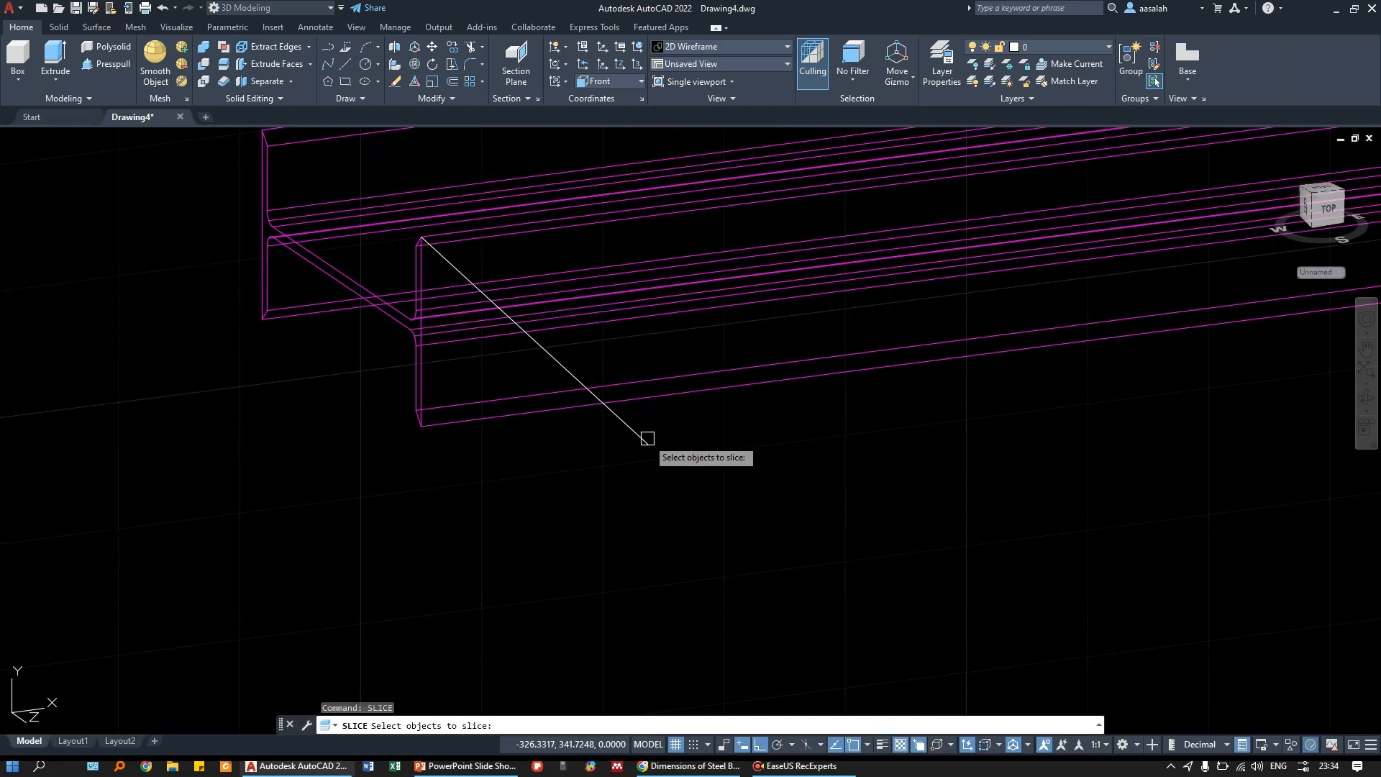
pyautogui.click(554, 410)
pyautogui.press('Return')
pyautogui.click(645, 443)
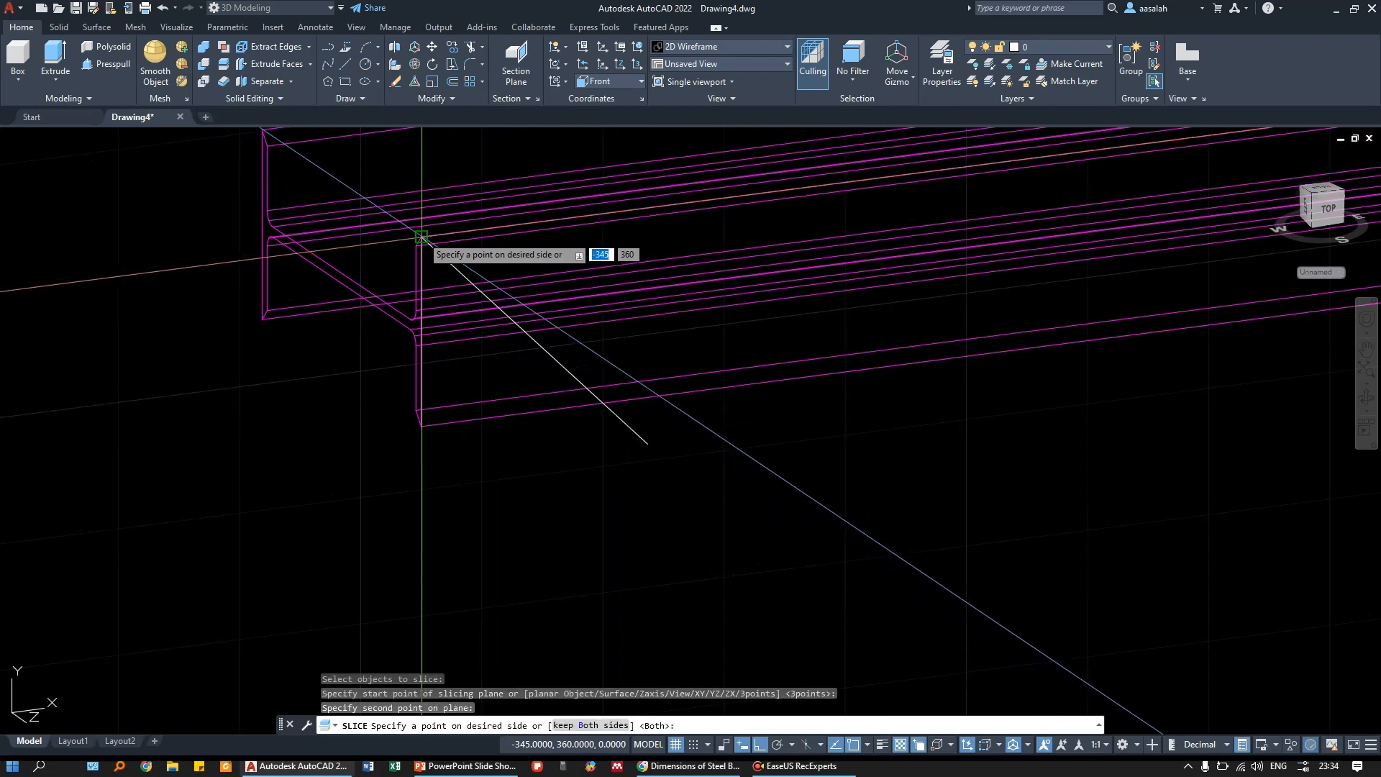
pyautogui.moveTo(266, 177); pyautogui.dragTo(287, 238, button='middle')
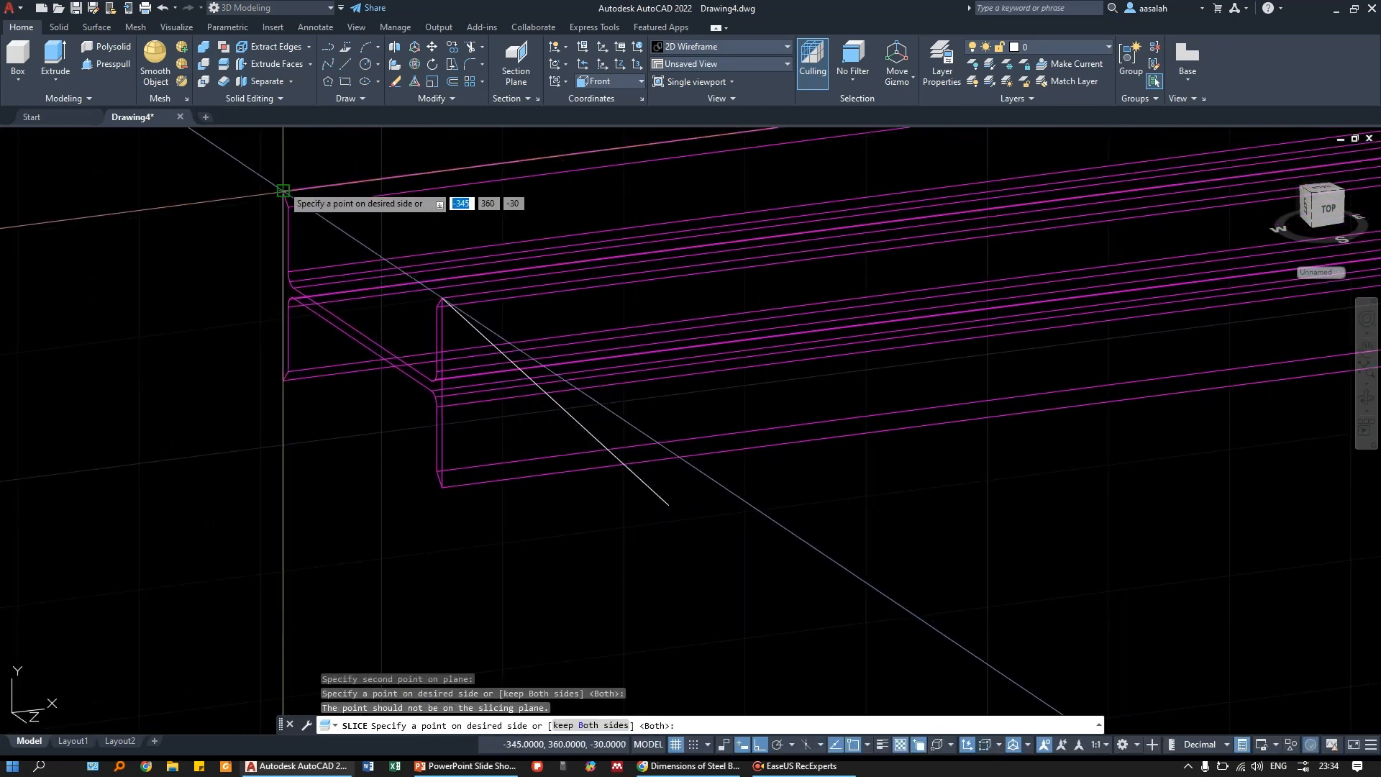
pyautogui.press('Escape')
pyautogui.press('Escape')
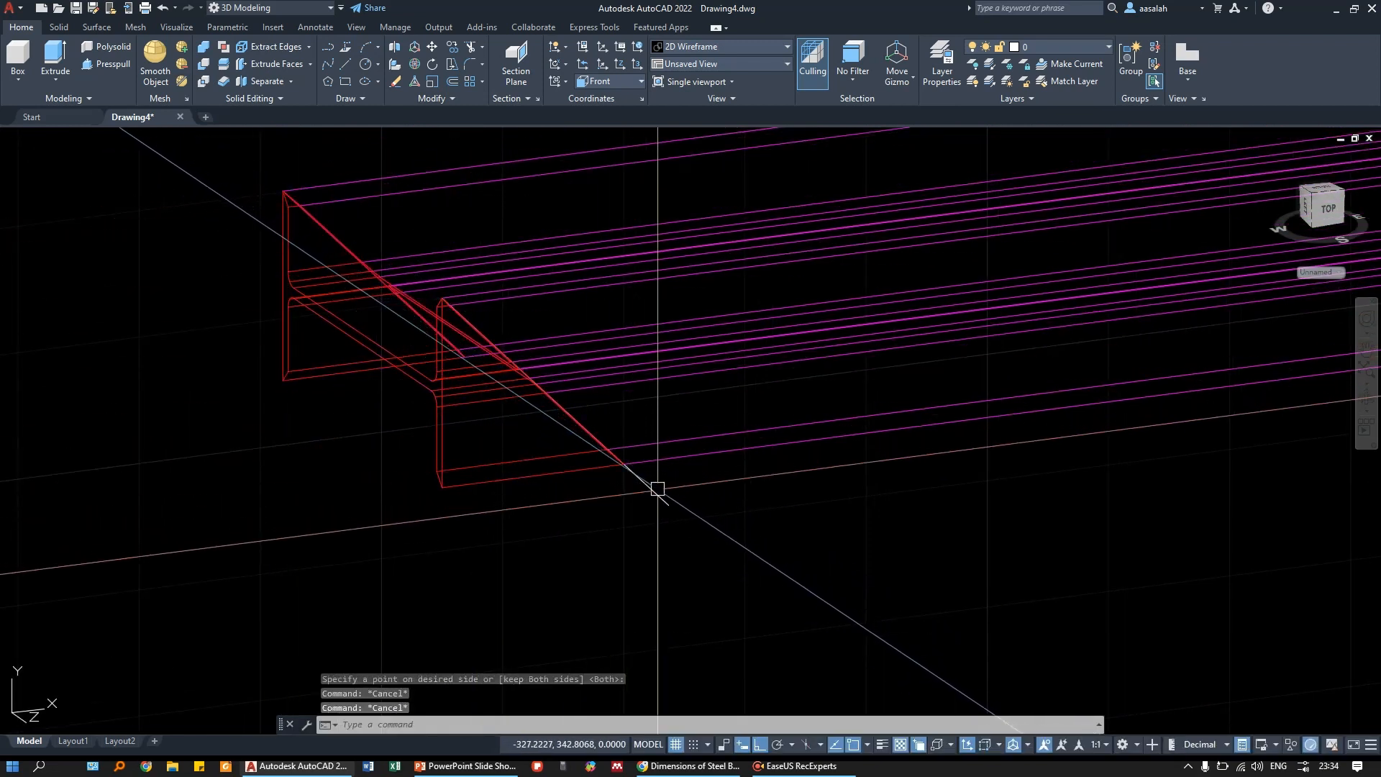
# - Erase the cut-off end piece of the beam and the diagonal guide line
pyautogui.click(657, 490)
pyautogui.scroll(-5, 570, 474)
pyautogui.scroll(-3, 540, 391)
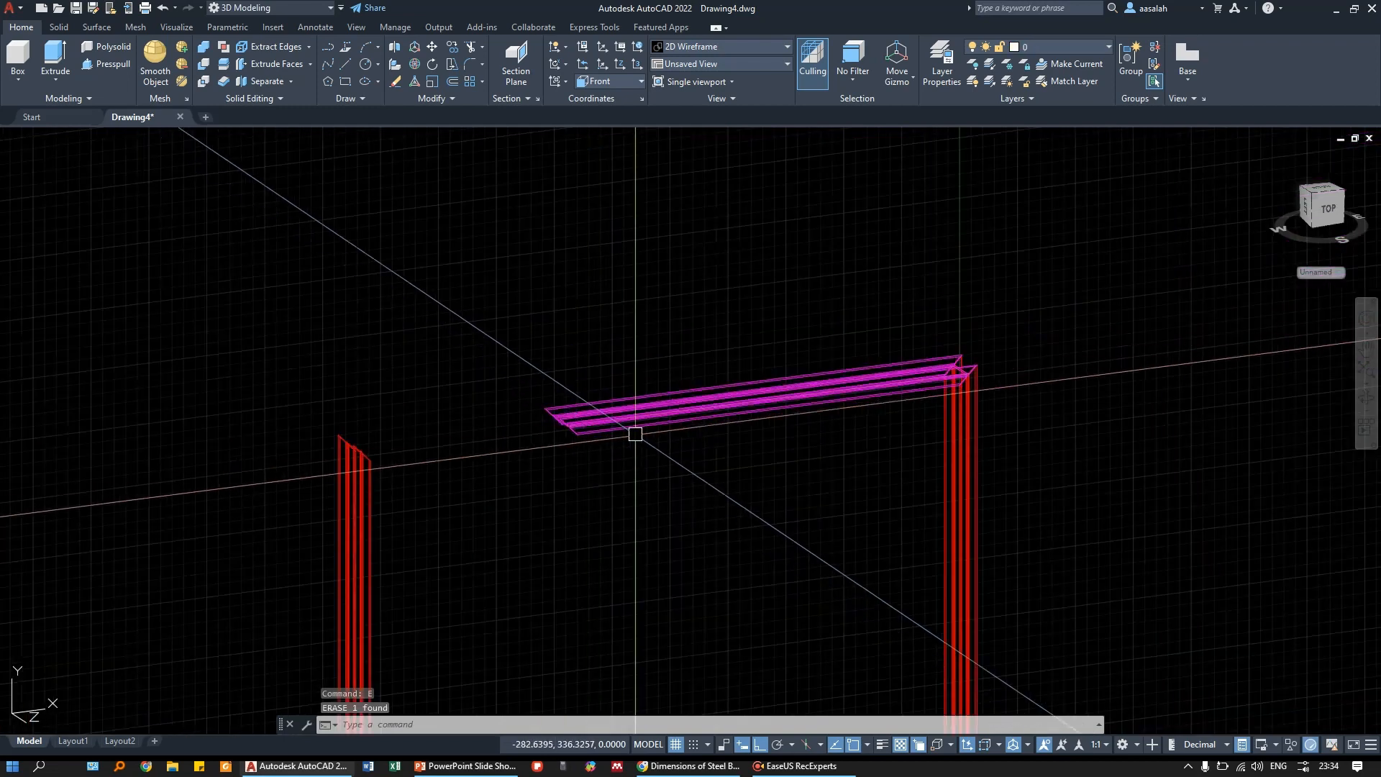
pyautogui.press('Escape')
pyautogui.press('Escape')
# - Move the free-standing column by its upper rear corner onto the matching outer corner of the beam's mitred end
pyautogui.write('m')
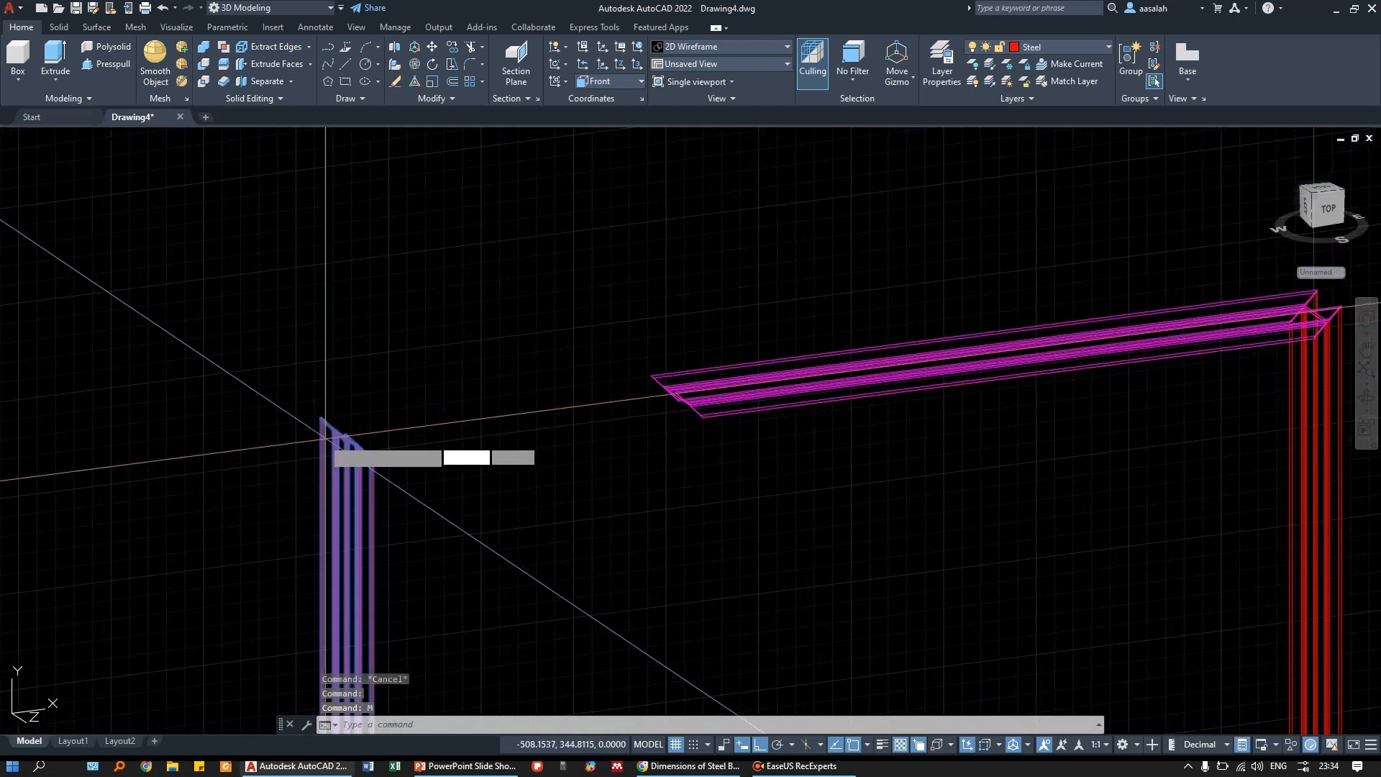
pyautogui.press('Return')
pyautogui.scroll(8, 345, 452)
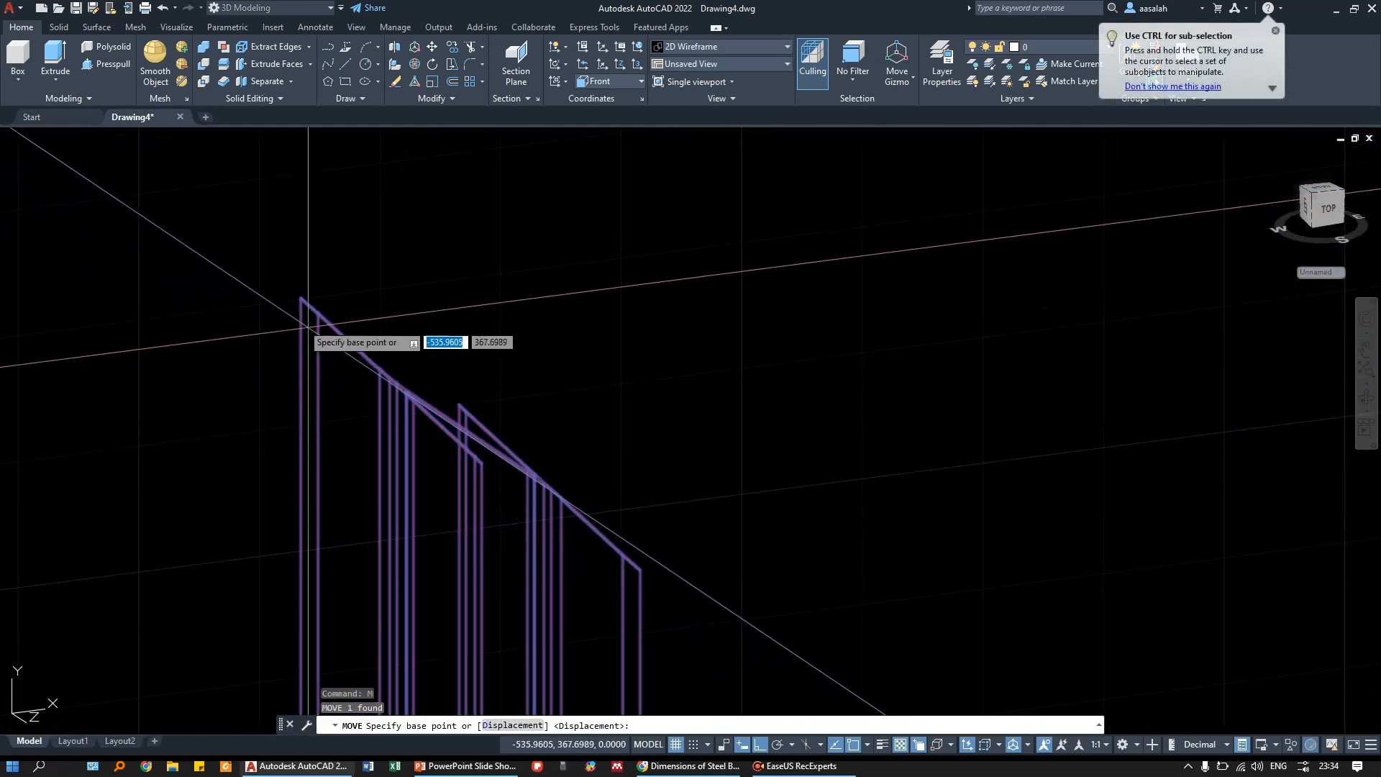
pyautogui.click(301, 298)
pyautogui.scroll(-4, 263, 351)
pyautogui.moveTo(698, 334); pyautogui.dragTo(347, 477, button='middle')
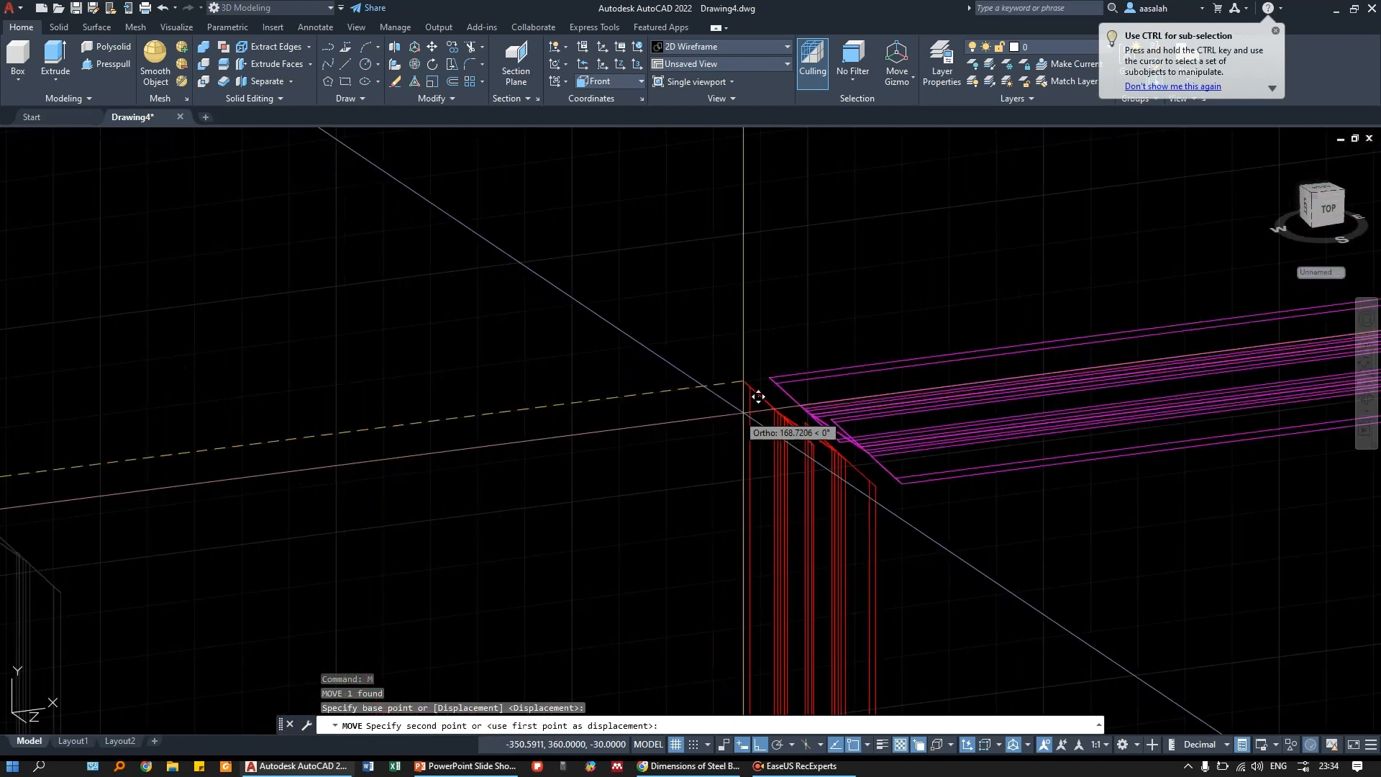
pyautogui.scroll(2, 760, 407)
pyautogui.press('Escape')
pyautogui.press('Escape')
# - Inspect the assembled portal frame and its column-to-beam joints from several angles
pyautogui.scroll(-8, 638, 283)
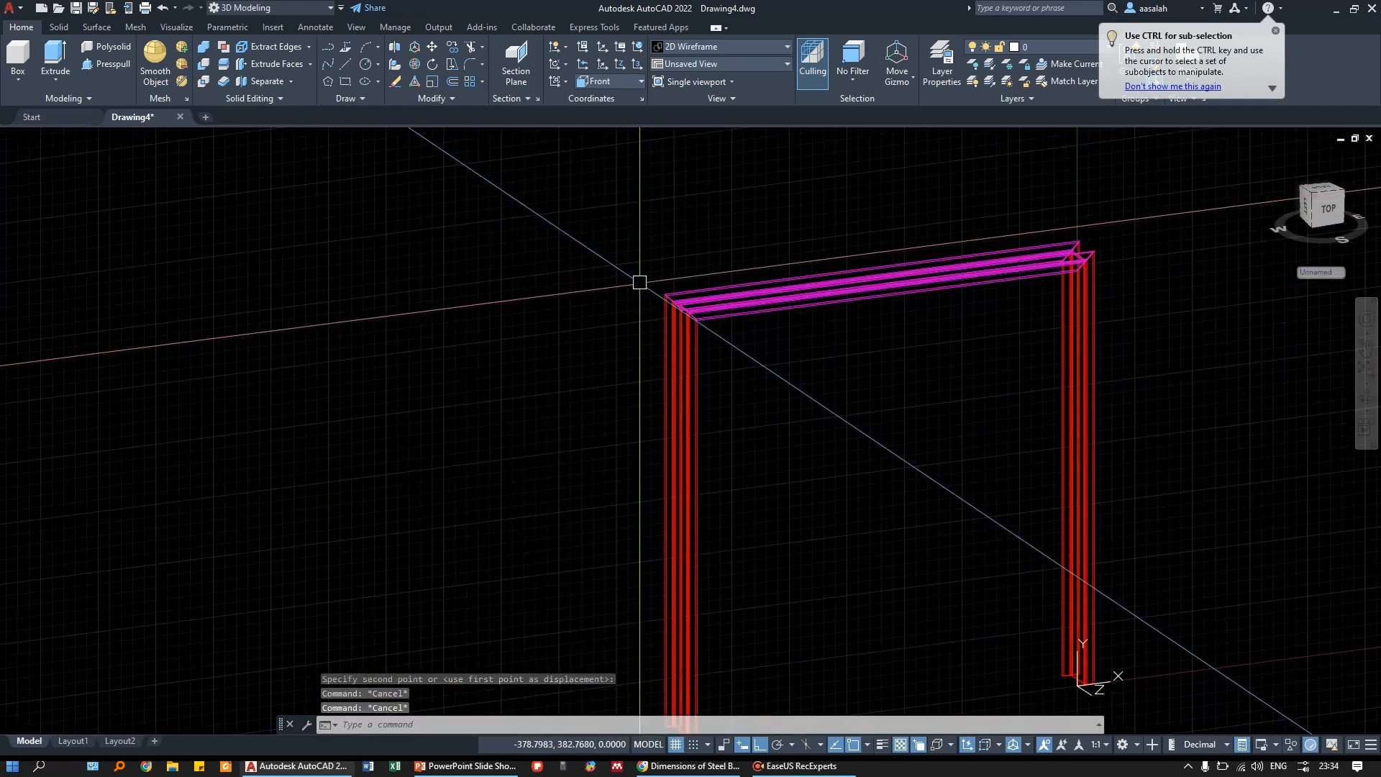
pyautogui.keyDown('shift'); pyautogui.moveTo(899, 367); pyautogui.dragTo(1044, 357, button='middle'); pyautogui.keyUp('shift')
pyautogui.press('Escape')
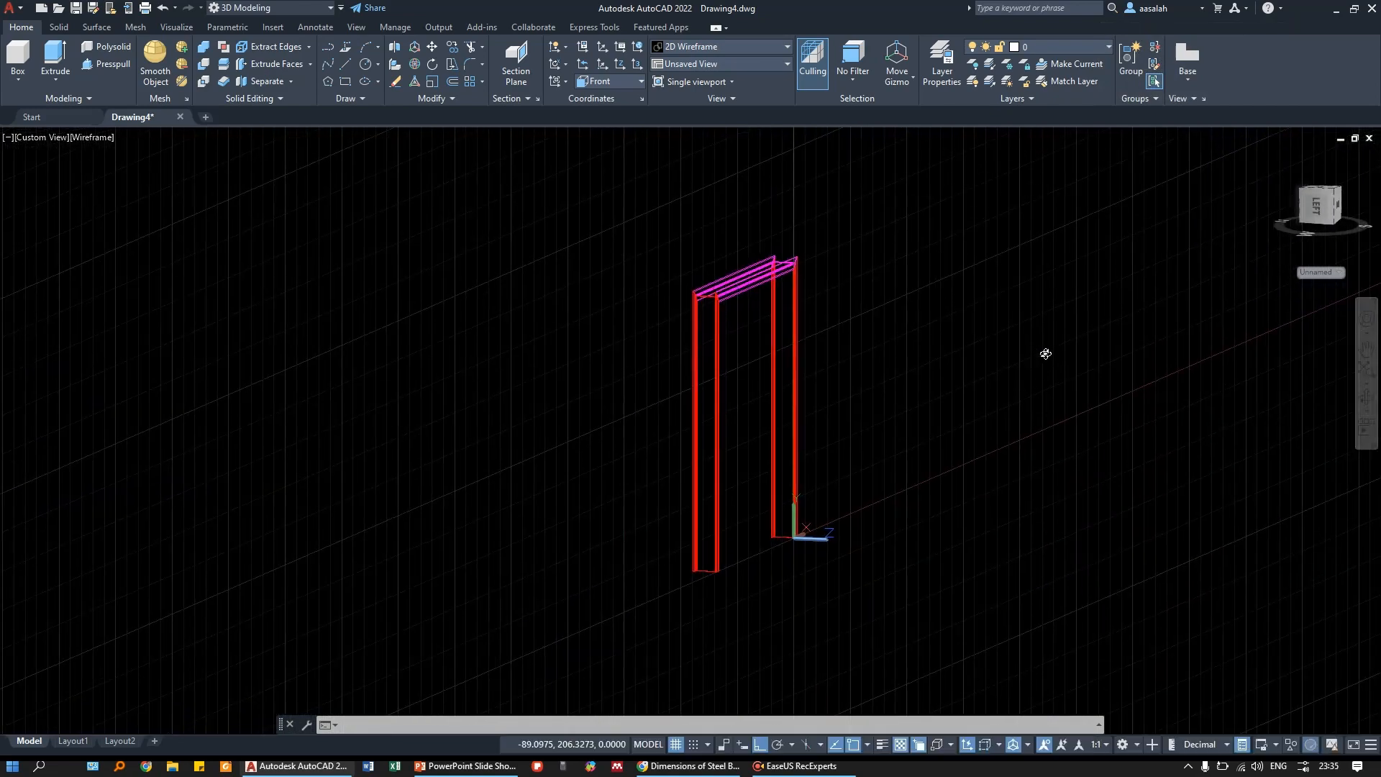
pyautogui.keyDown('shift'); pyautogui.moveTo(934, 342); pyautogui.dragTo(744, 410, button='middle'); pyautogui.keyUp('shift')
pyautogui.scroll(4, 861, 249)
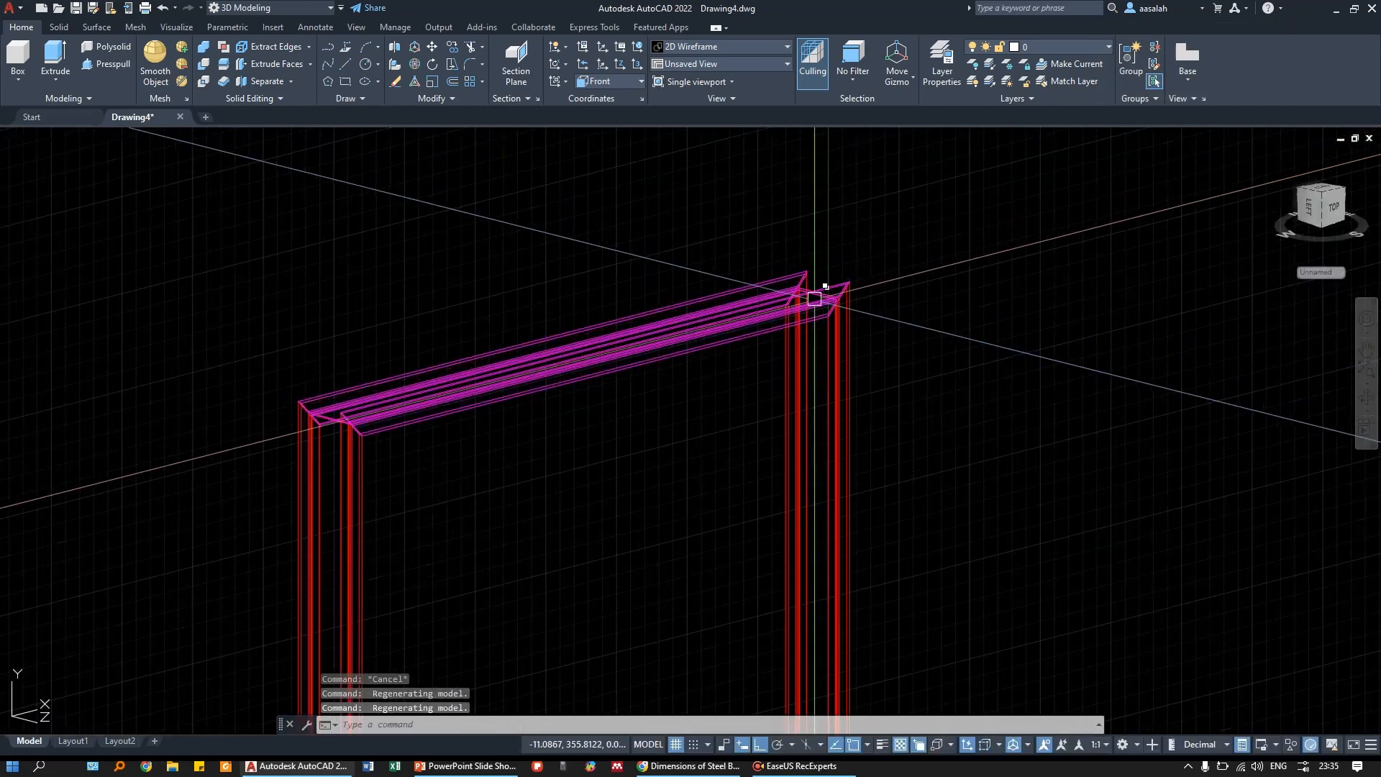
pyautogui.scroll(-2, 701, 338)
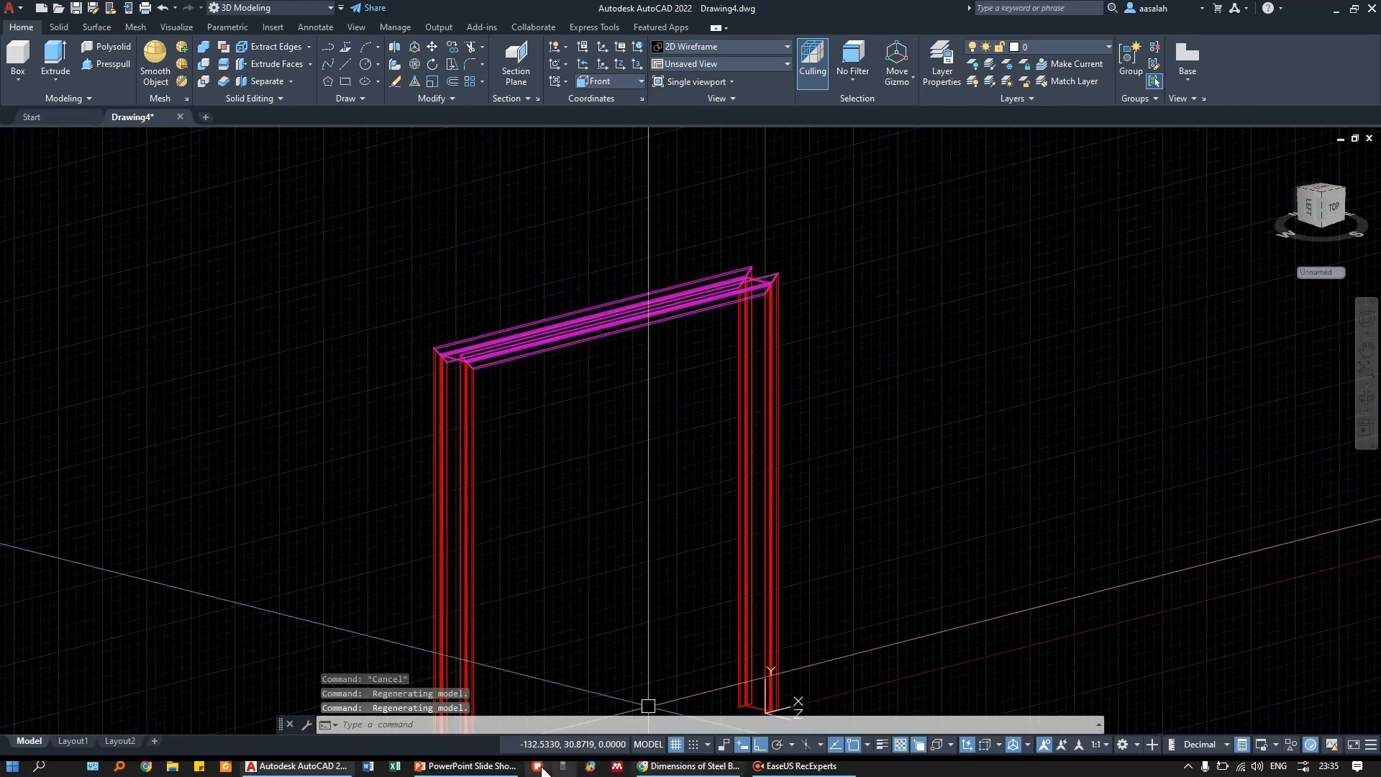
# - Switch to the PowerPoint slide show, view the reaction frame test setup on slide 3, and return to the AutoCAD drawing
pyautogui.click(466, 765)
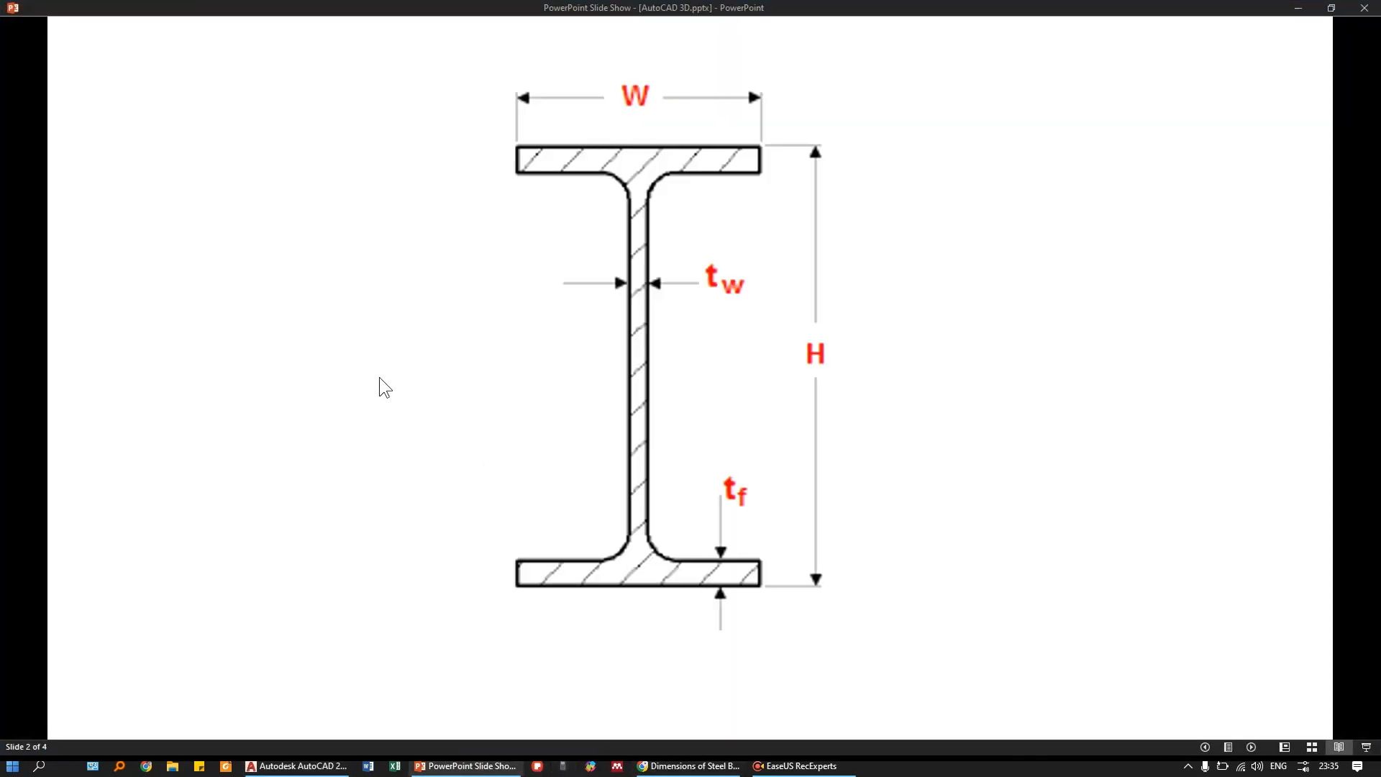
pyautogui.click(379, 378)
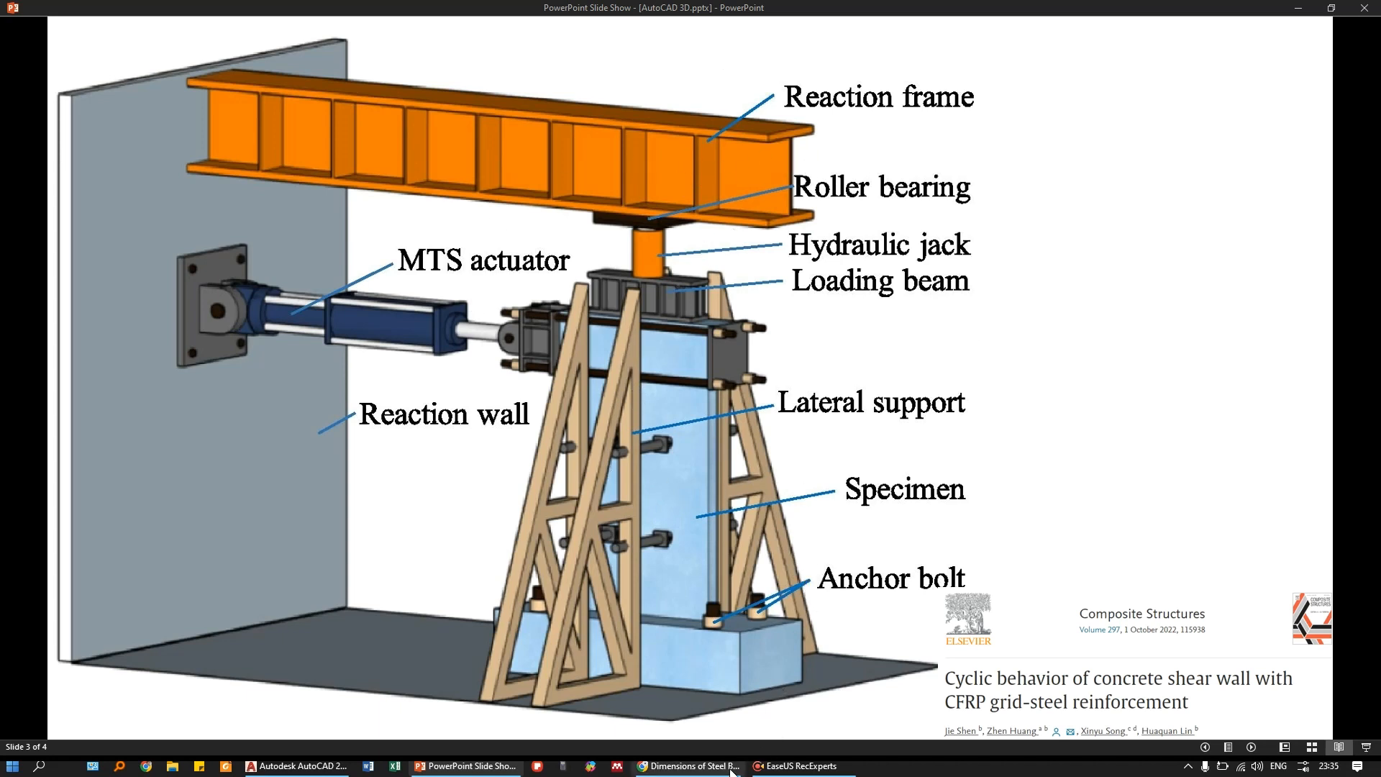
pyautogui.click(294, 770)
pyautogui.scroll(-2, 631, 305)
pyautogui.moveTo(631, 305); pyautogui.dragTo(592, 270, button='middle')
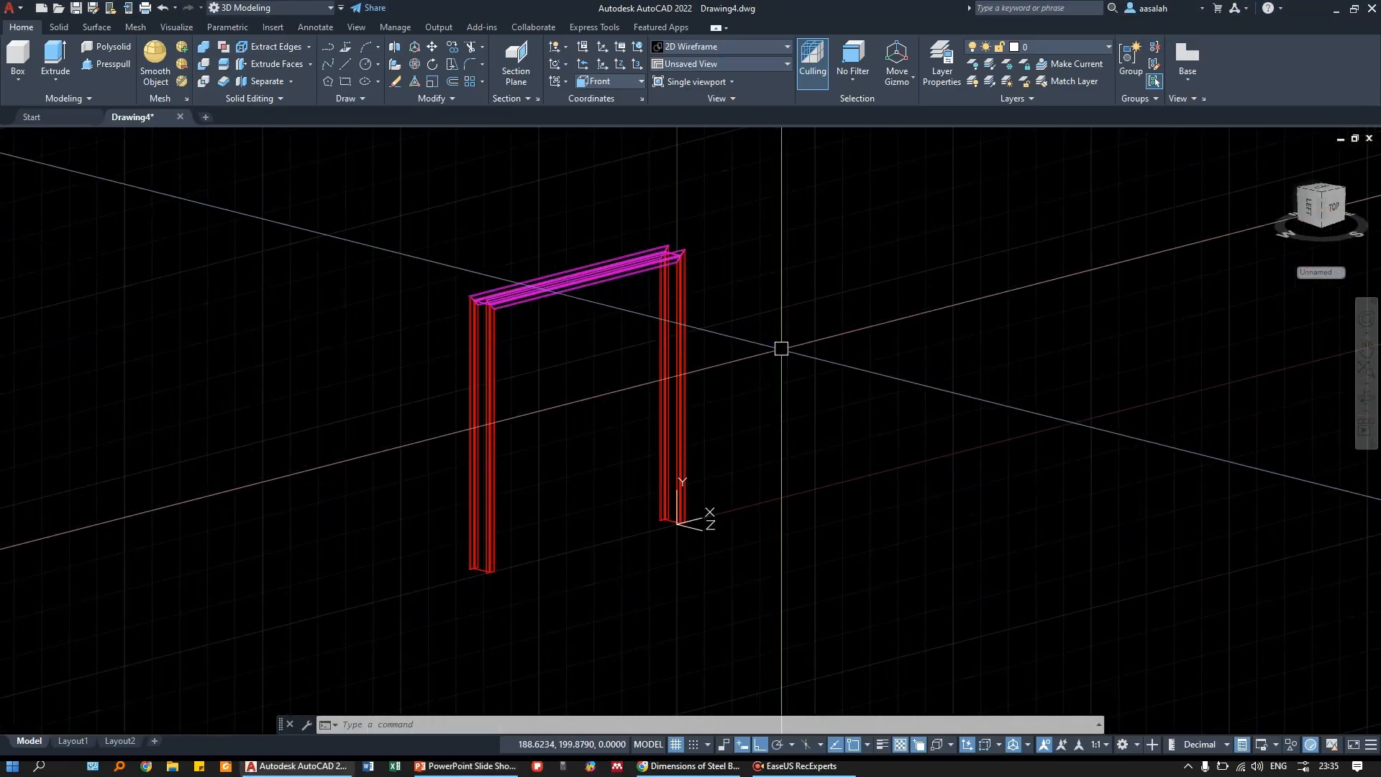
# - Display the frame in the Conceptual visual style
pyautogui.click(715, 45)
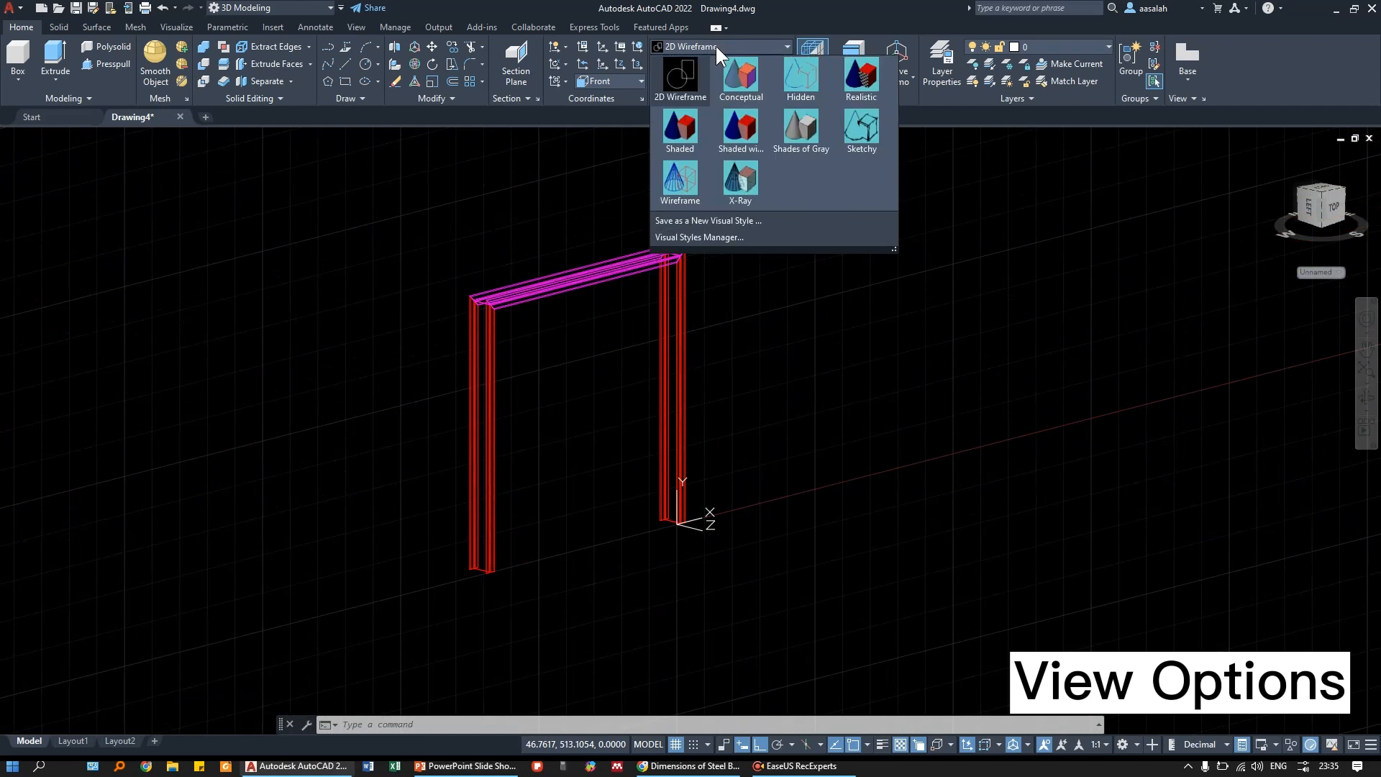
pyautogui.click(715, 46)
pyautogui.click(710, 45)
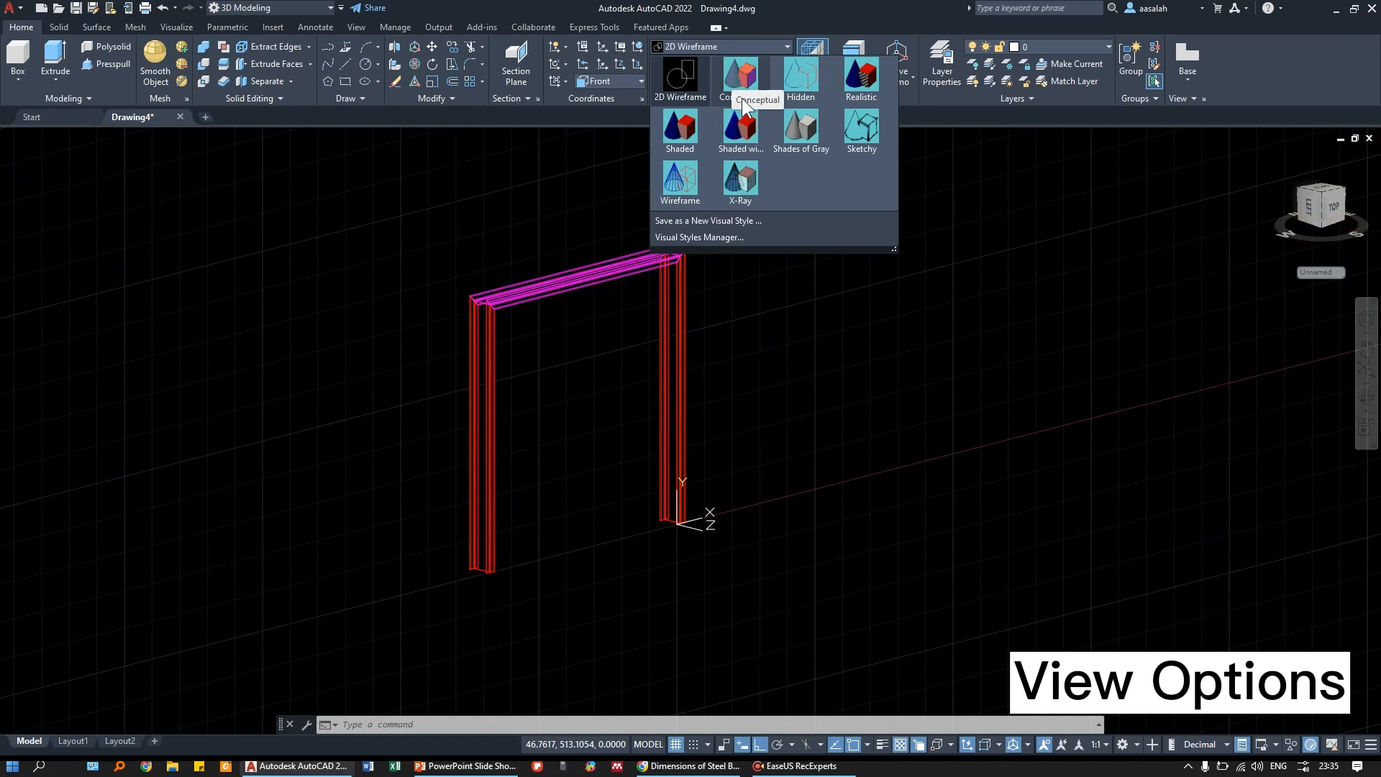
pyautogui.click(735, 92)
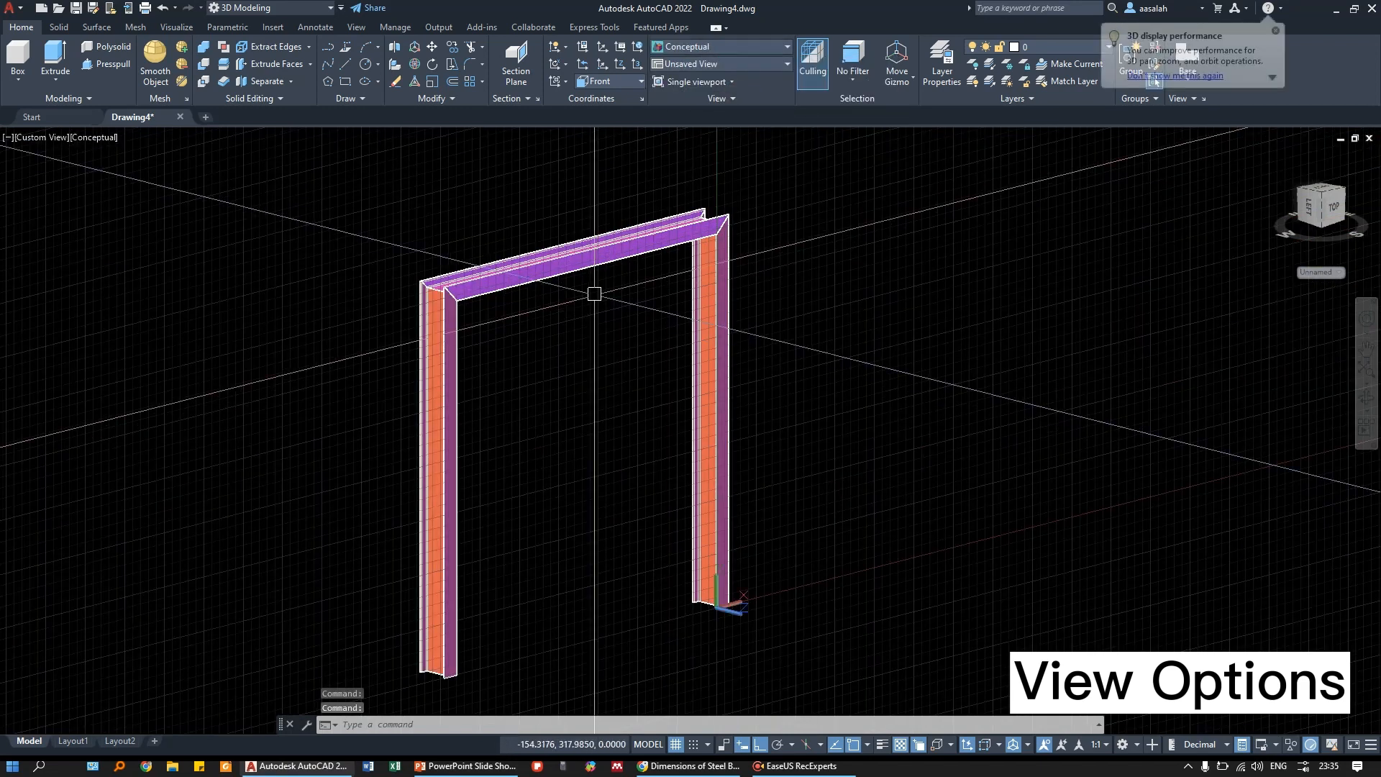
pyautogui.keyDown('shift'); pyautogui.moveTo(541, 335); pyautogui.dragTo(494, 355, button='middle'); pyautogui.keyUp('shift')
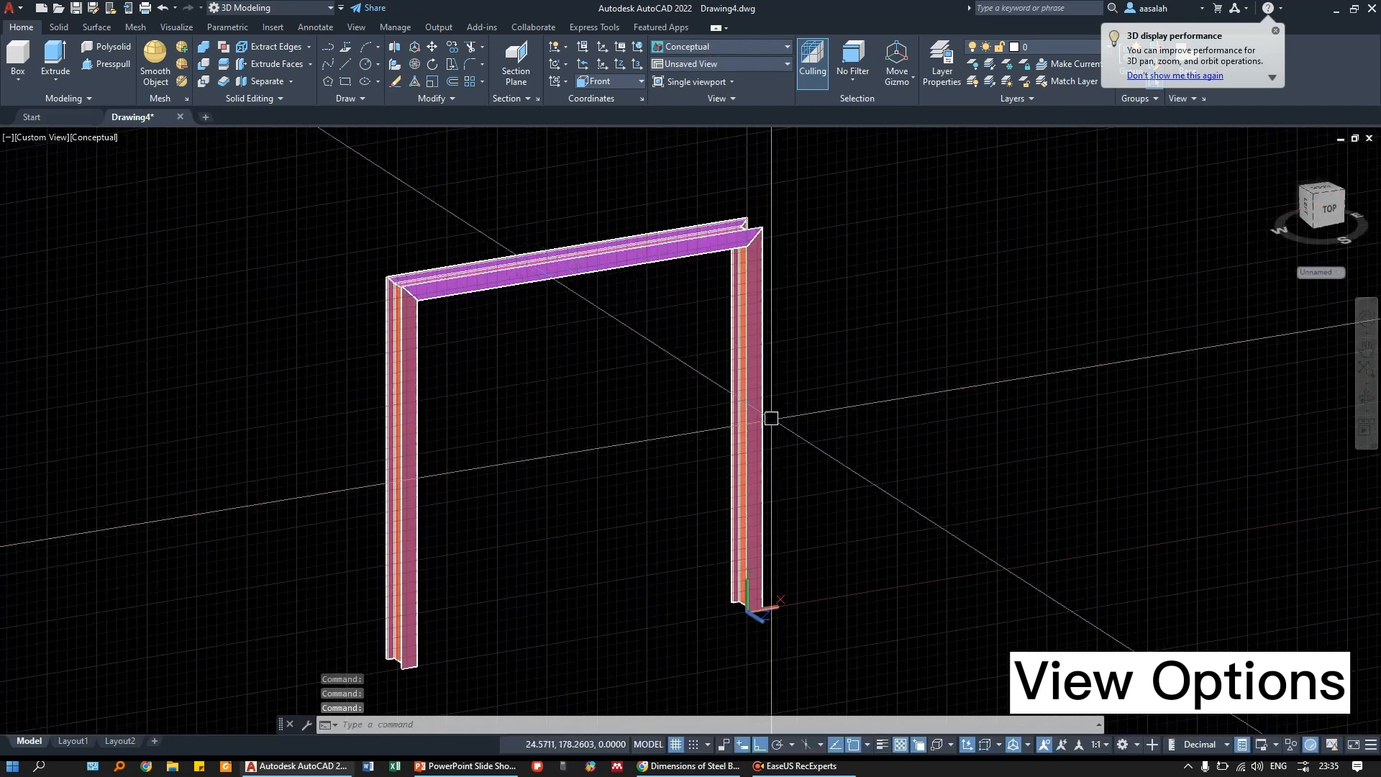
# - Display the frame in the Realistic visual style and turn off the drawing grid
pyautogui.click(732, 49)
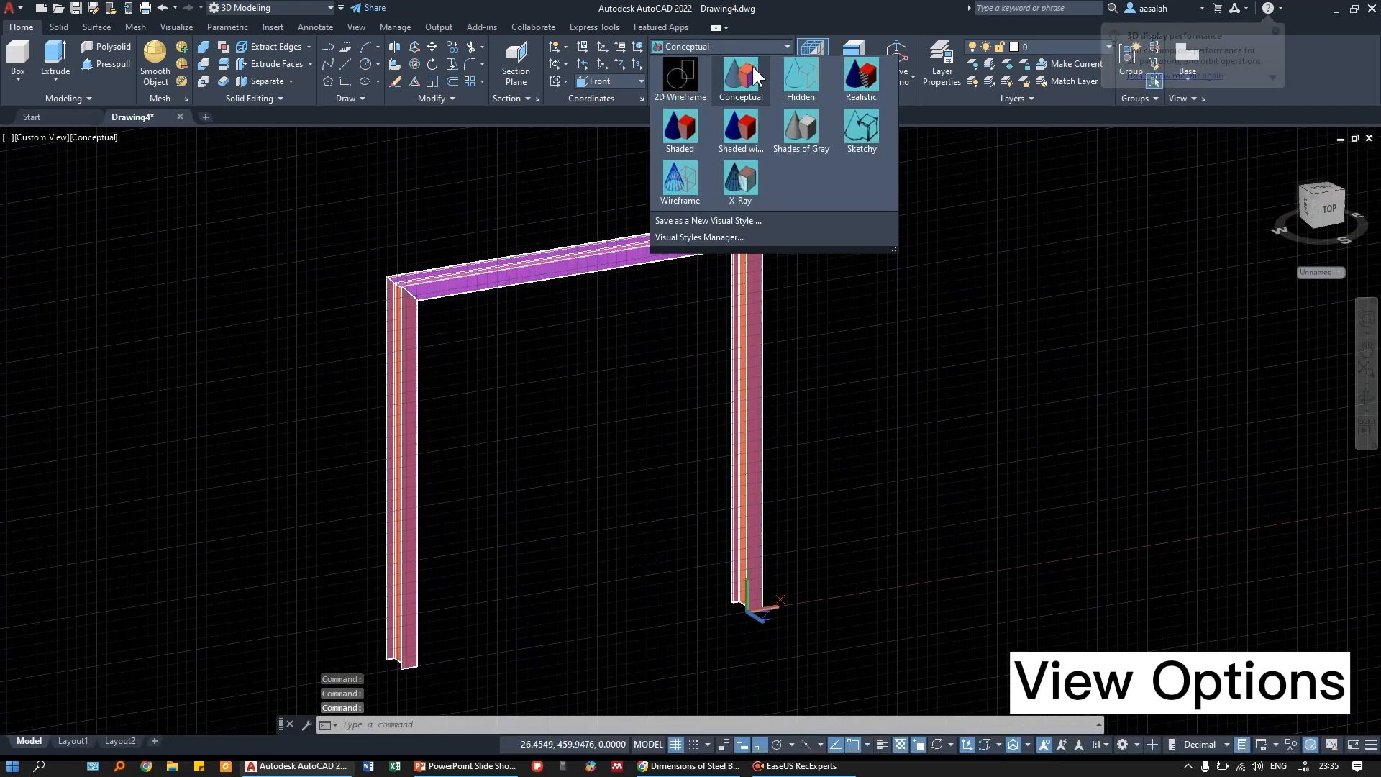
pyautogui.click(860, 81)
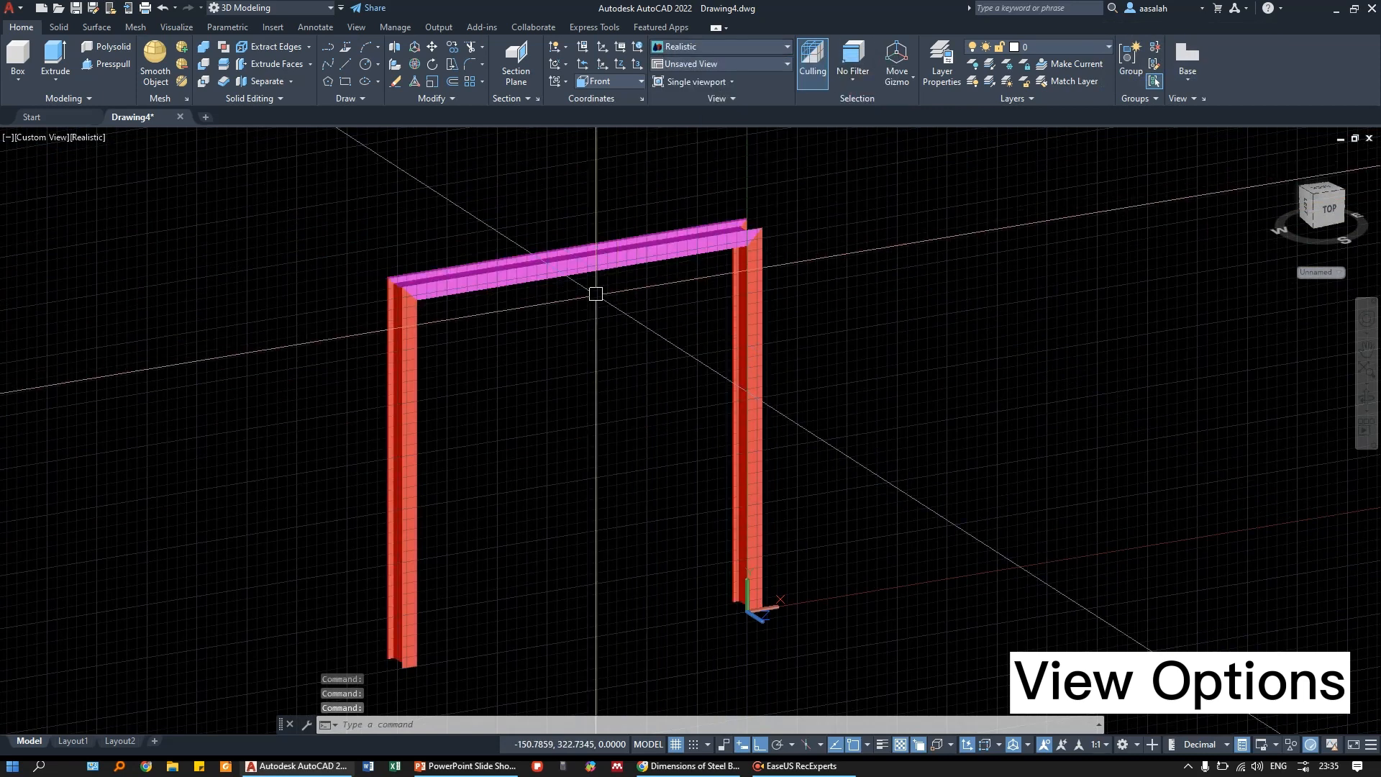
pyautogui.click(675, 744)
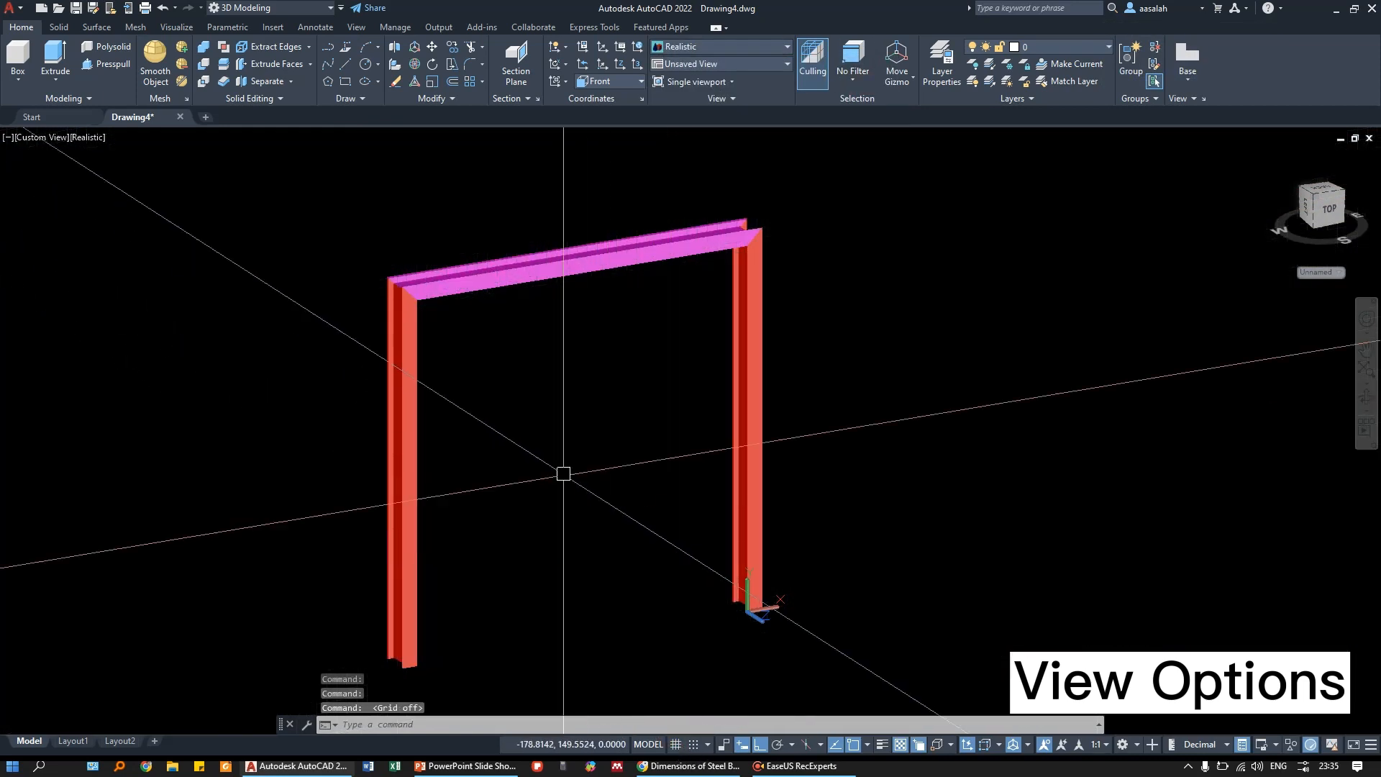
pyautogui.click(675, 744)
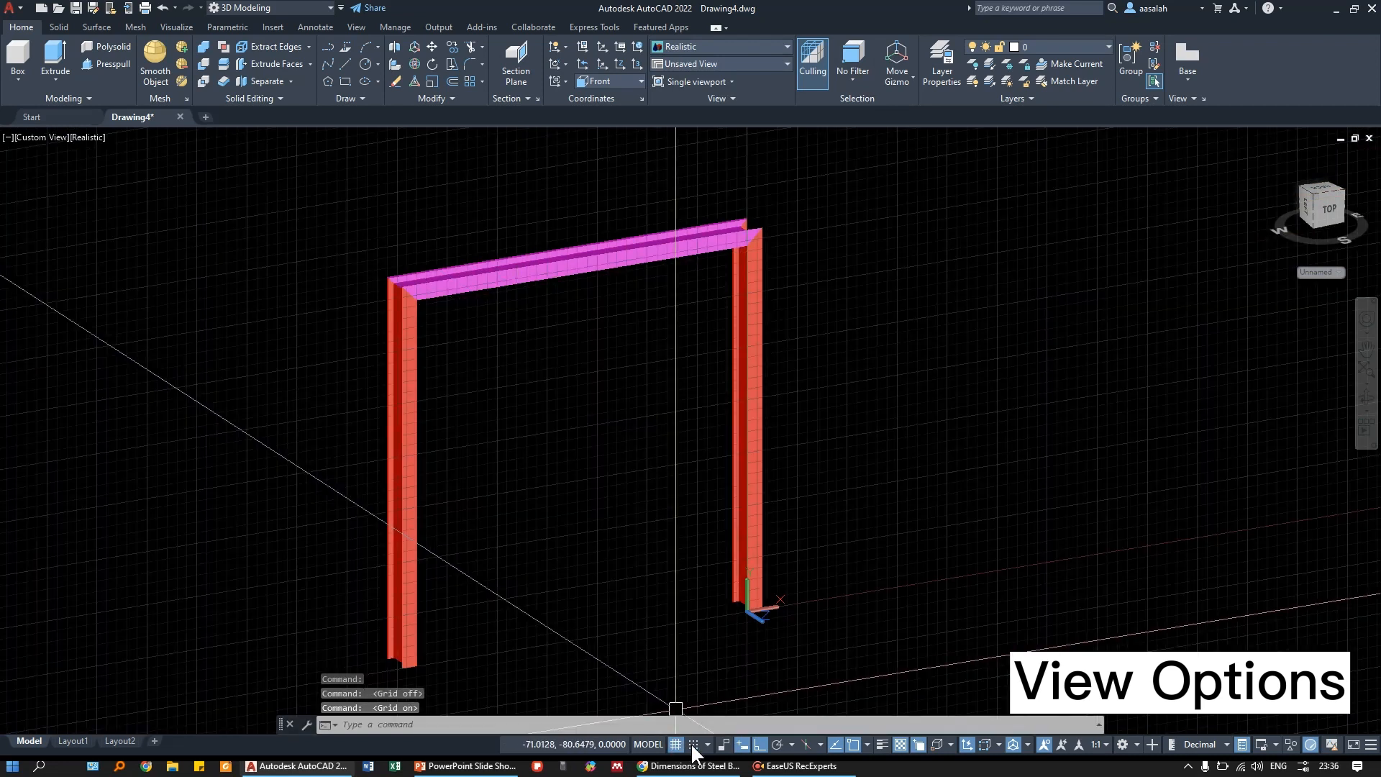
pyautogui.click(676, 744)
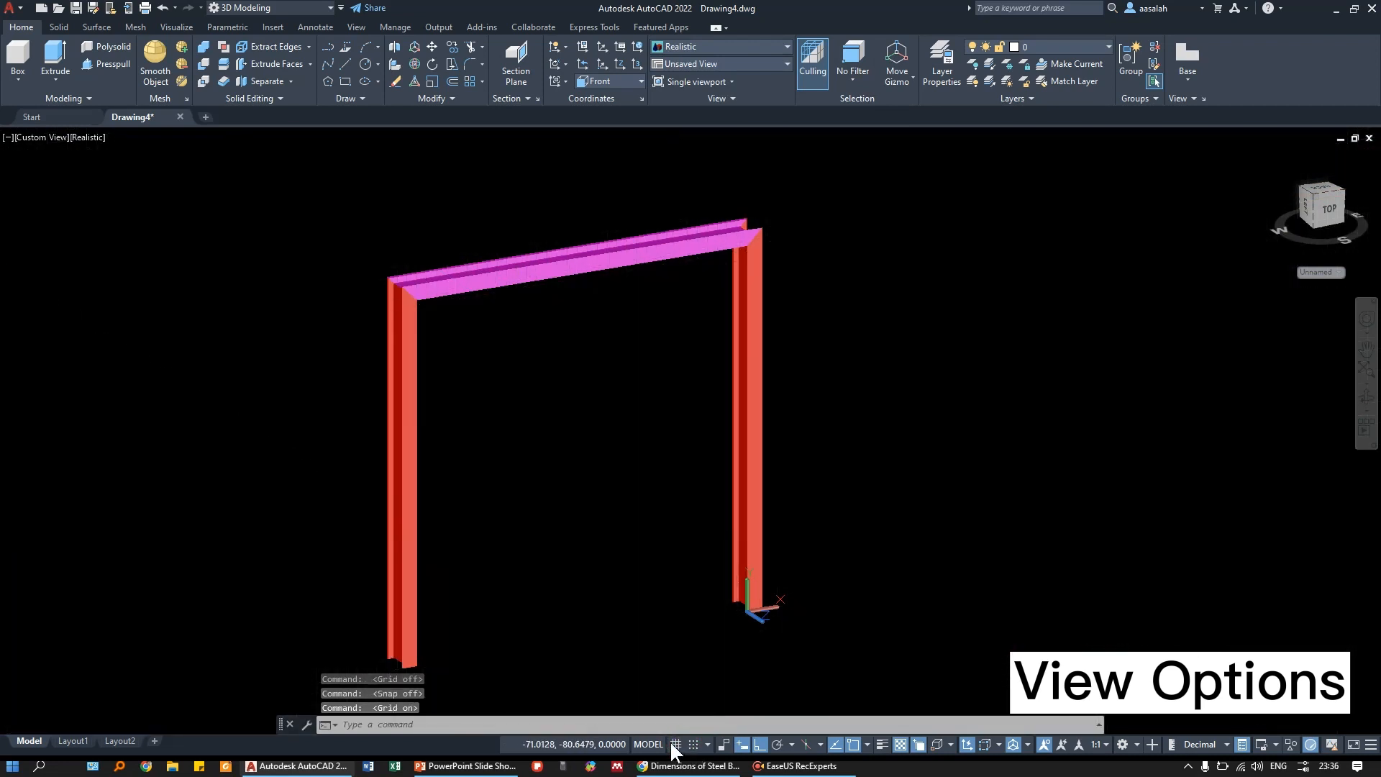
pyautogui.click(677, 744)
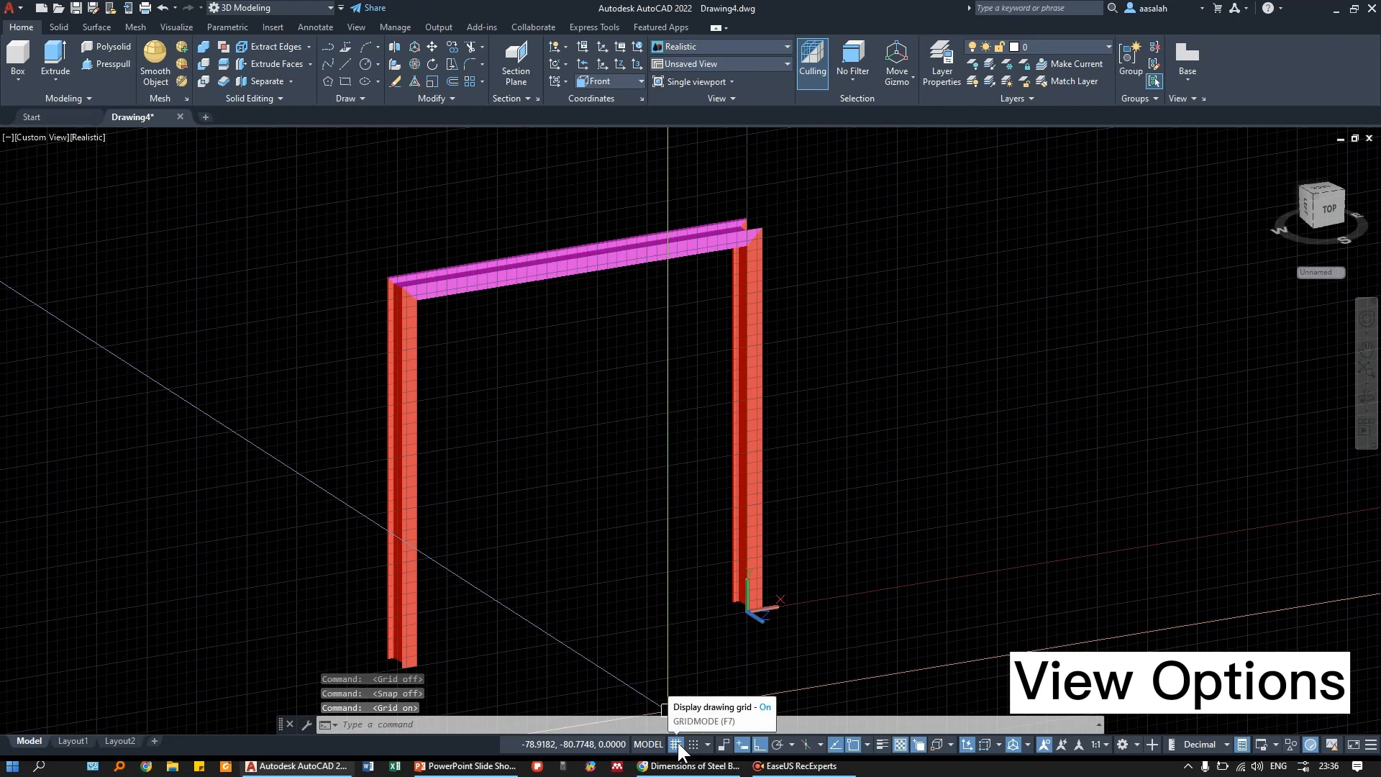
pyautogui.click(677, 744)
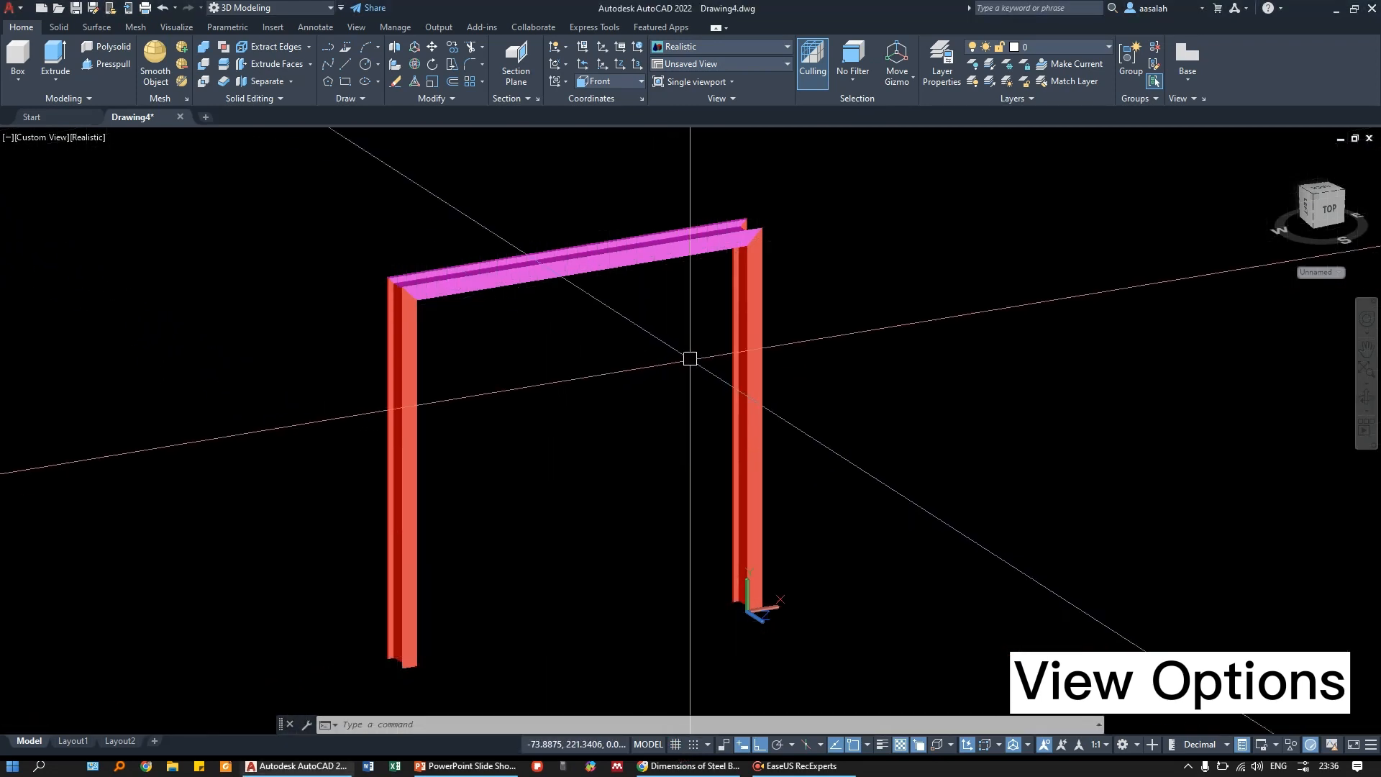
# - Try the Shaded visual style on the frame and settle on Shaded with edges
pyautogui.click(732, 46)
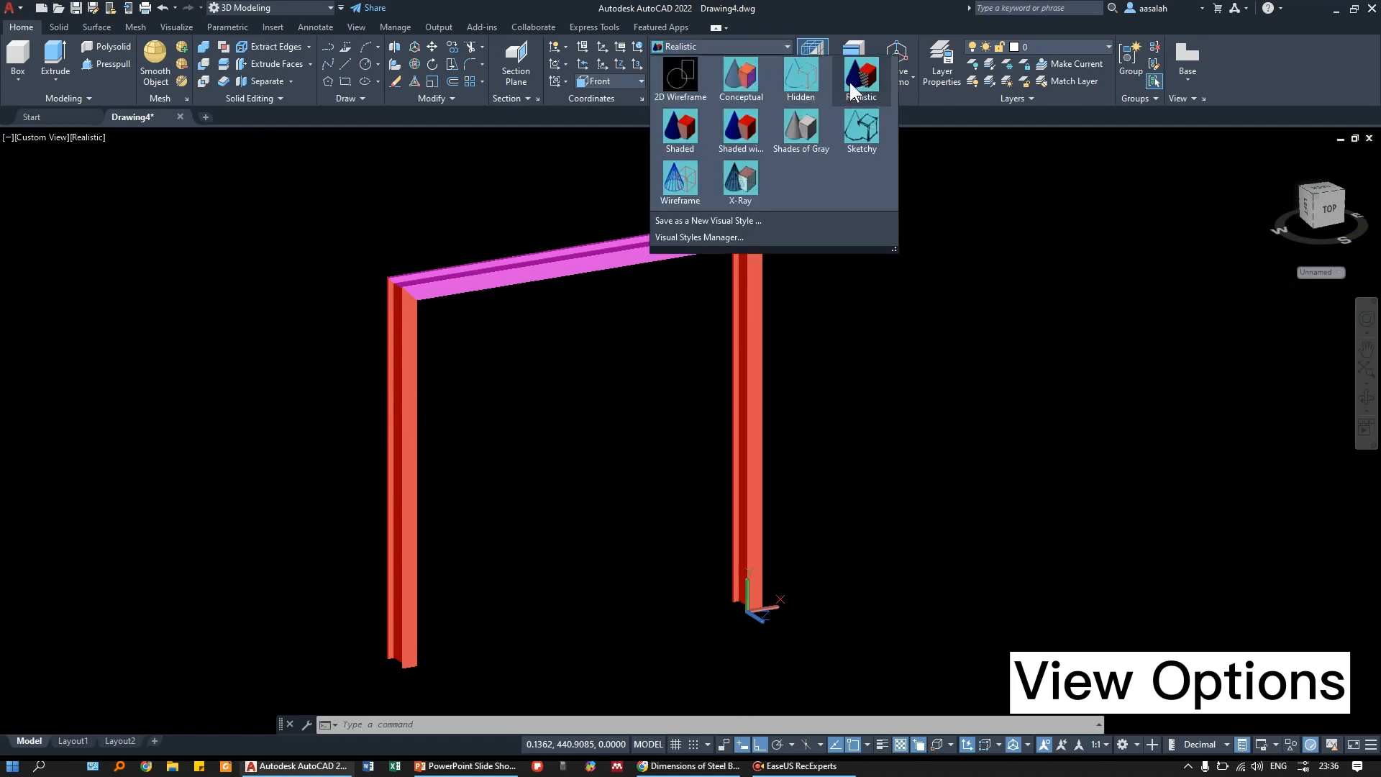
pyautogui.click(692, 137)
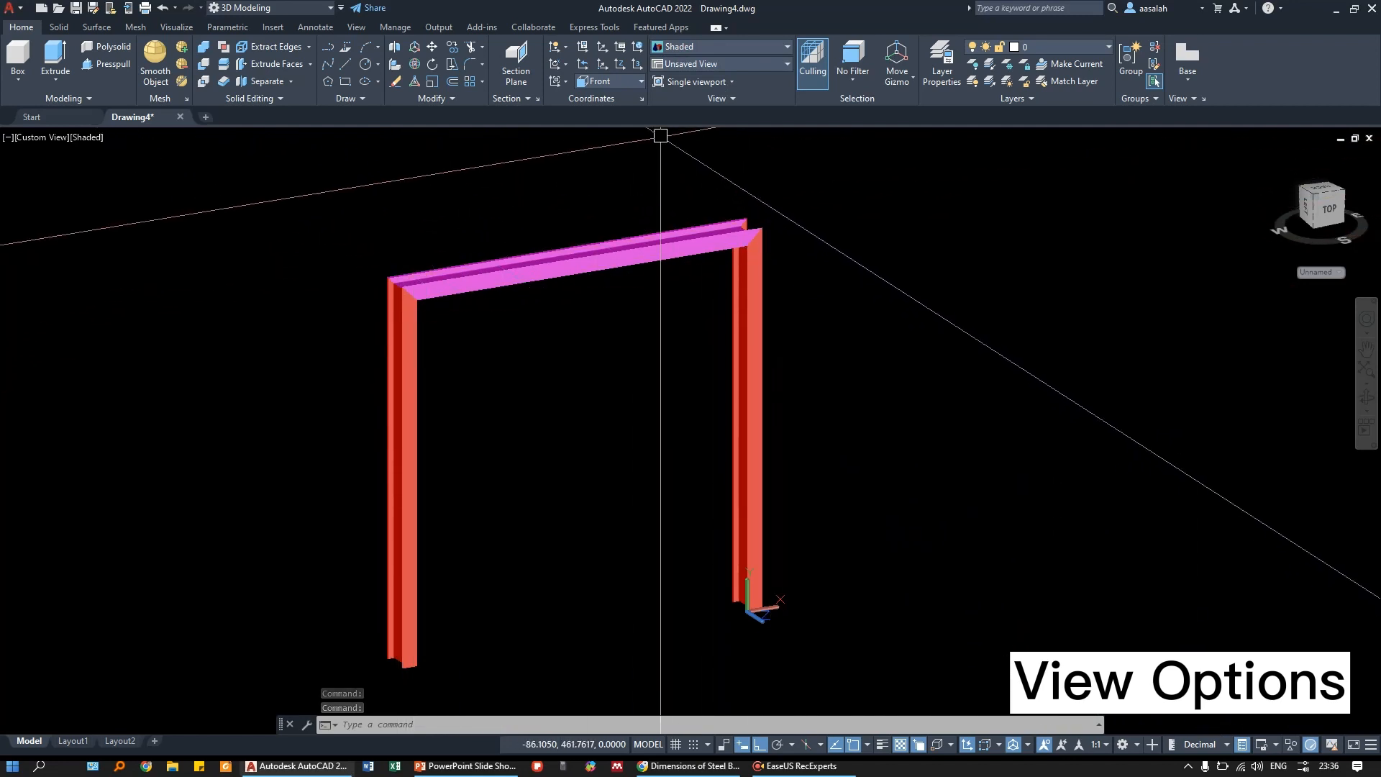
pyautogui.click(709, 48)
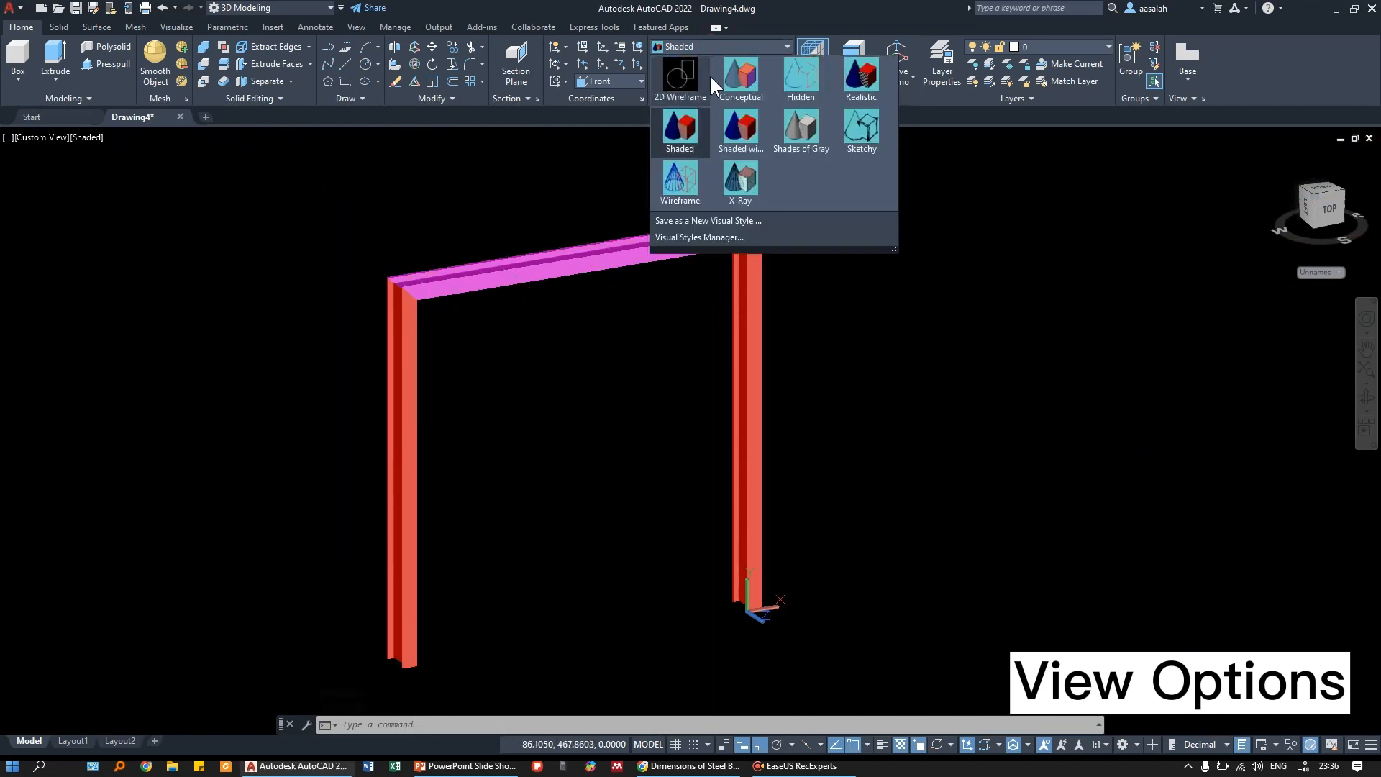
pyautogui.click(747, 127)
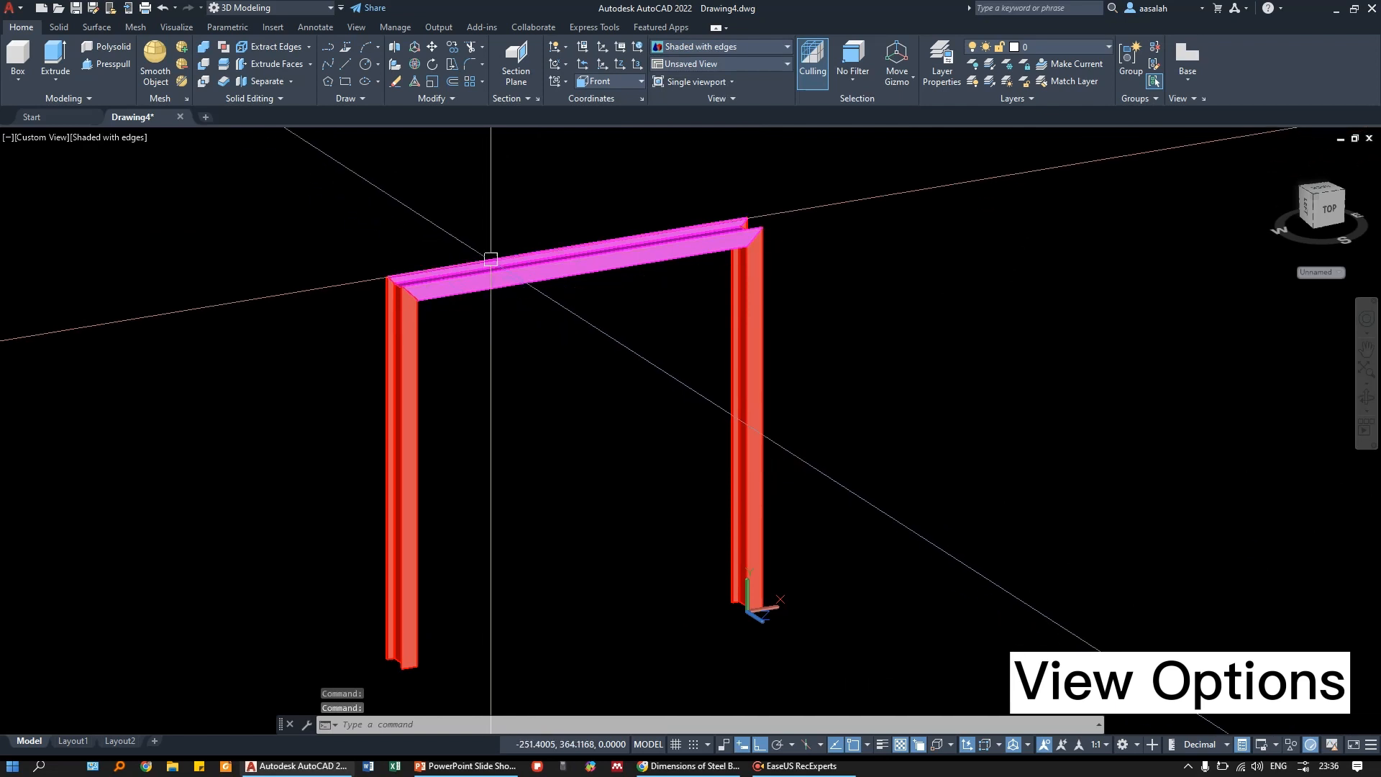
# - Examine the mitred joint between column and beam up close, and the whole frame
pyautogui.moveTo(400, 283)
pyautogui.keyDown('shift'); pyautogui.mouseDown(button='middle')
pyautogui.moveTo(465, 293)
pyautogui.moveTo(407, 294)
pyautogui.mouseUp(button='middle'); pyautogui.keyUp('shift')
pyautogui.scroll(3, 407, 295)
pyautogui.scroll(4, 359, 309)
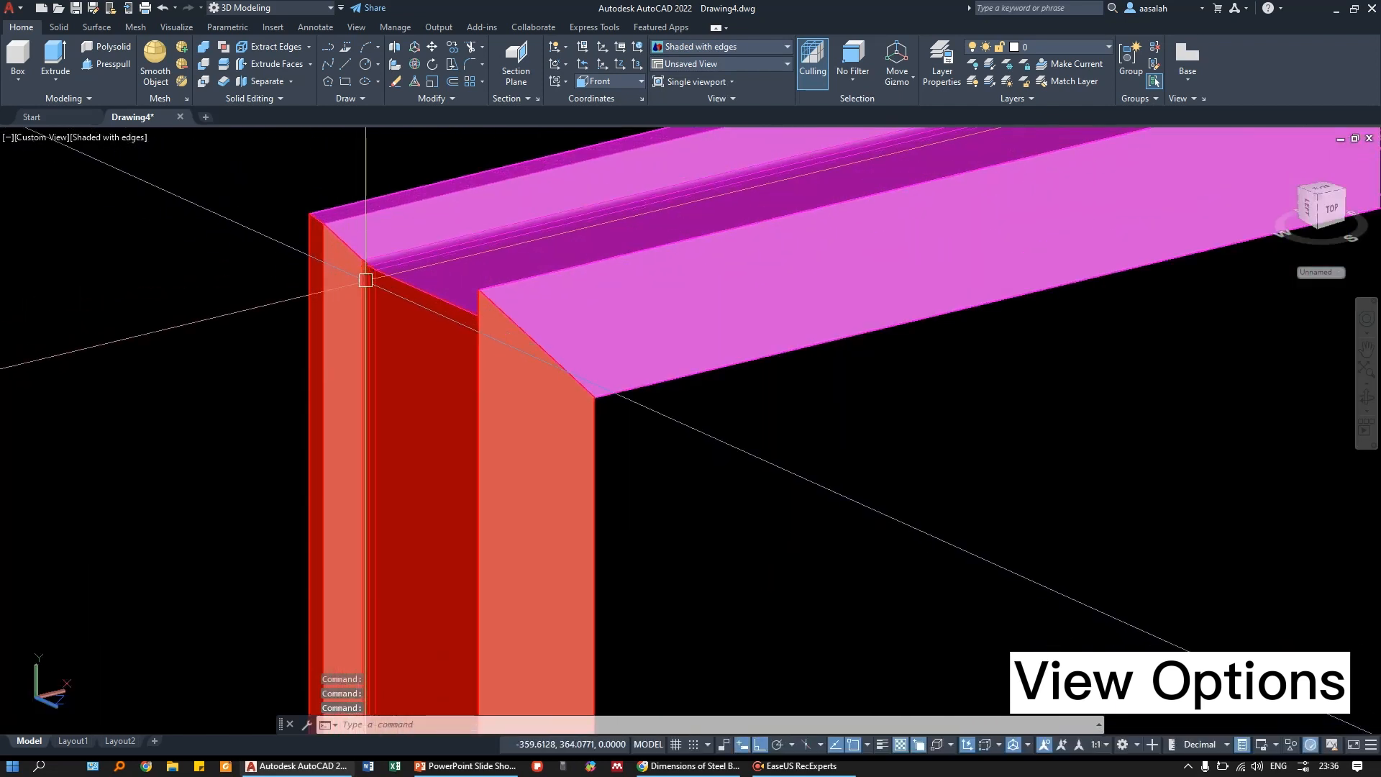
pyautogui.scroll(-4, 363, 284)
pyautogui.scroll(-6, 645, 324)
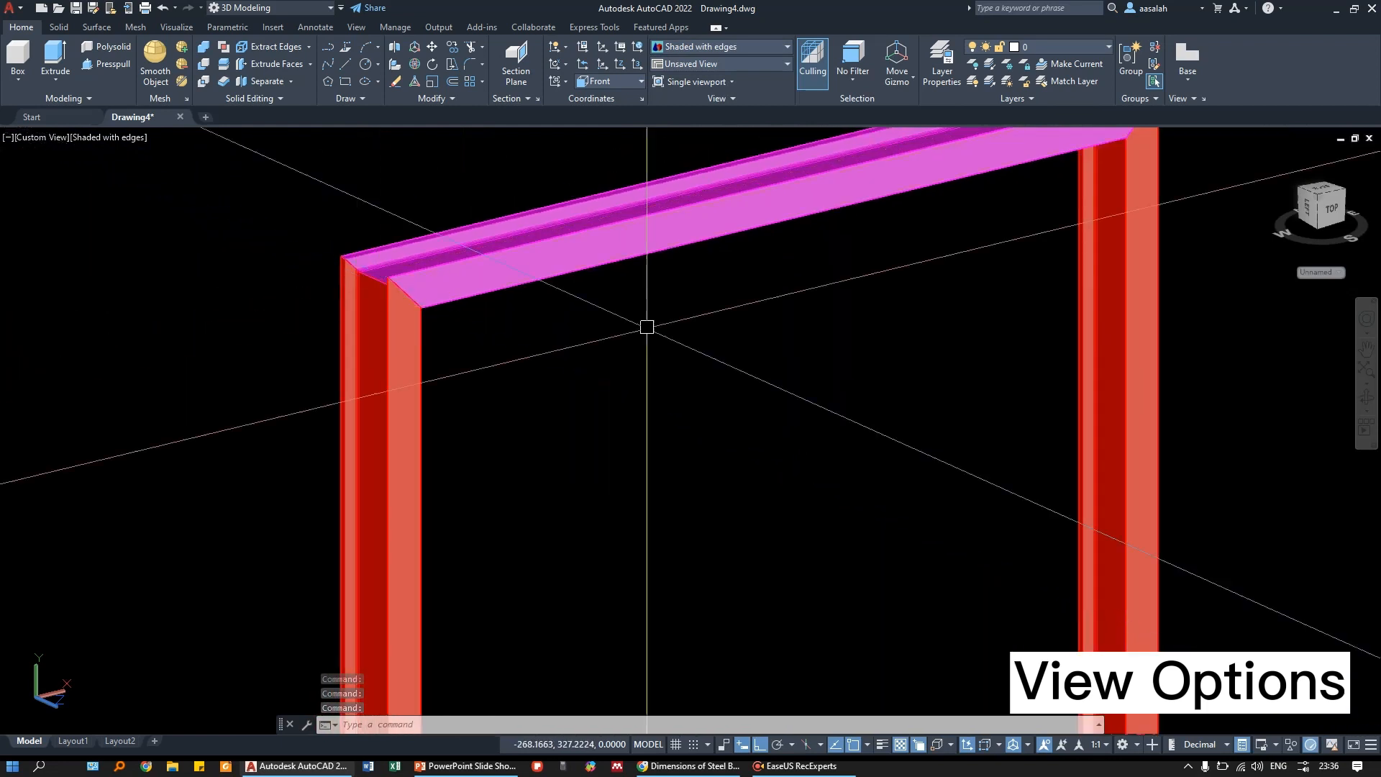
pyautogui.moveTo(642, 297); pyautogui.dragTo(392, 285, button='middle')
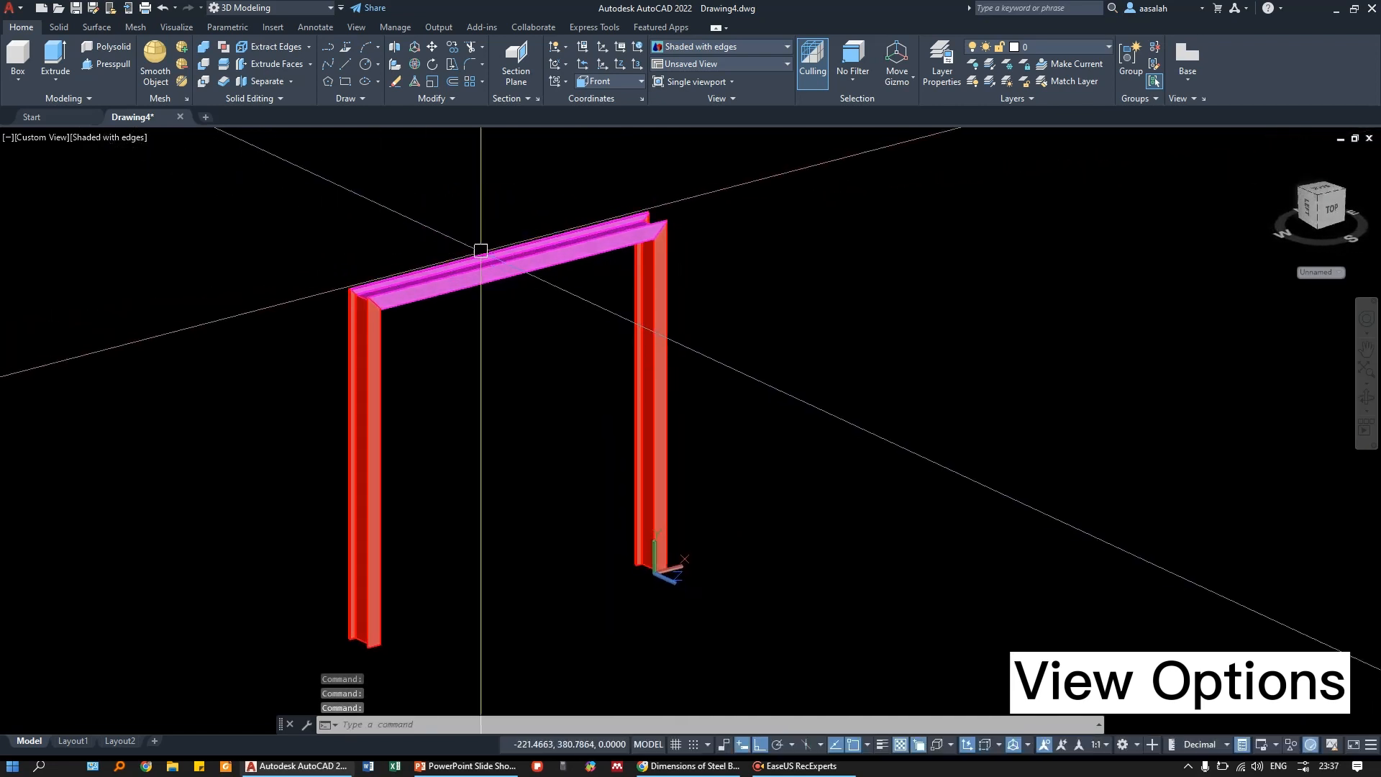
pyautogui.moveTo(478, 246); pyautogui.dragTo(641, 253, button='middle')
# - Try the Sketchy visual style on the frame
pyautogui.click(720, 49)
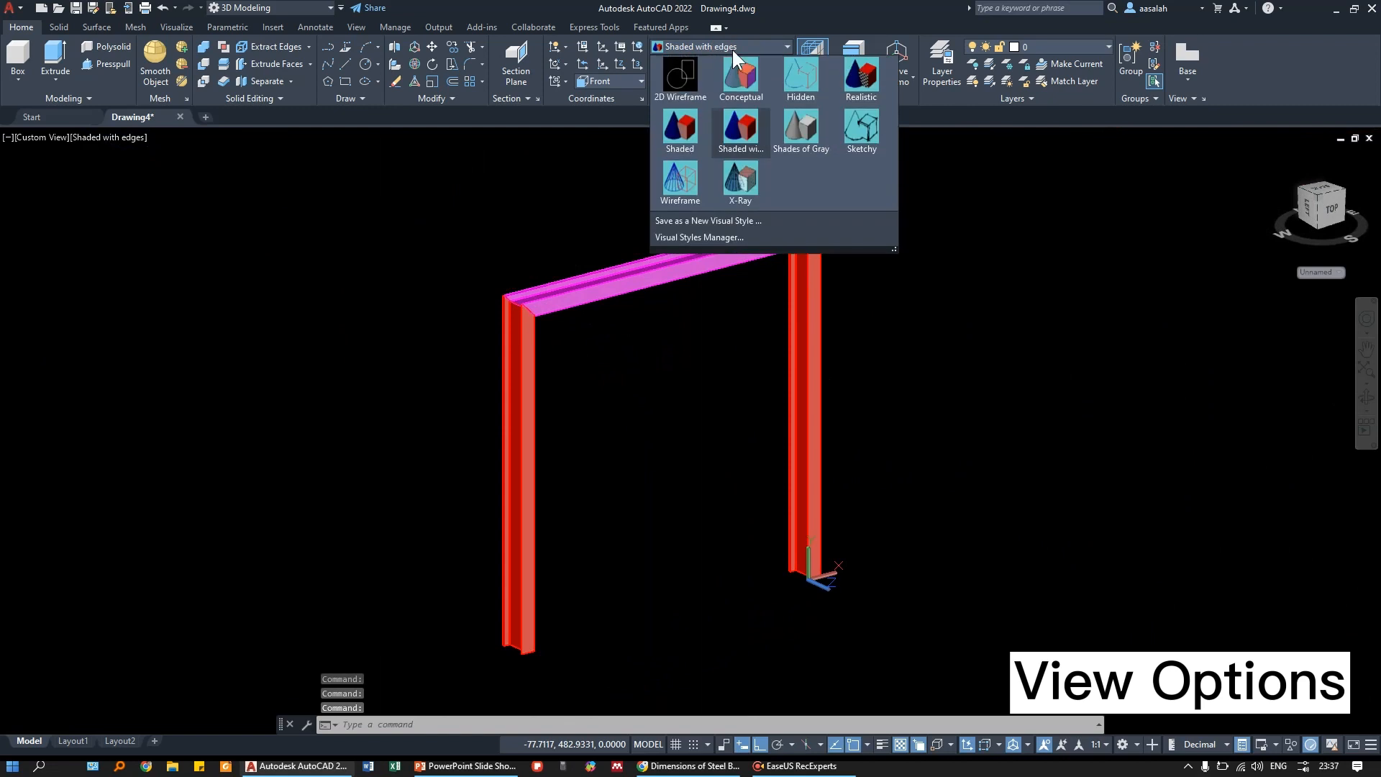
pyautogui.click(856, 133)
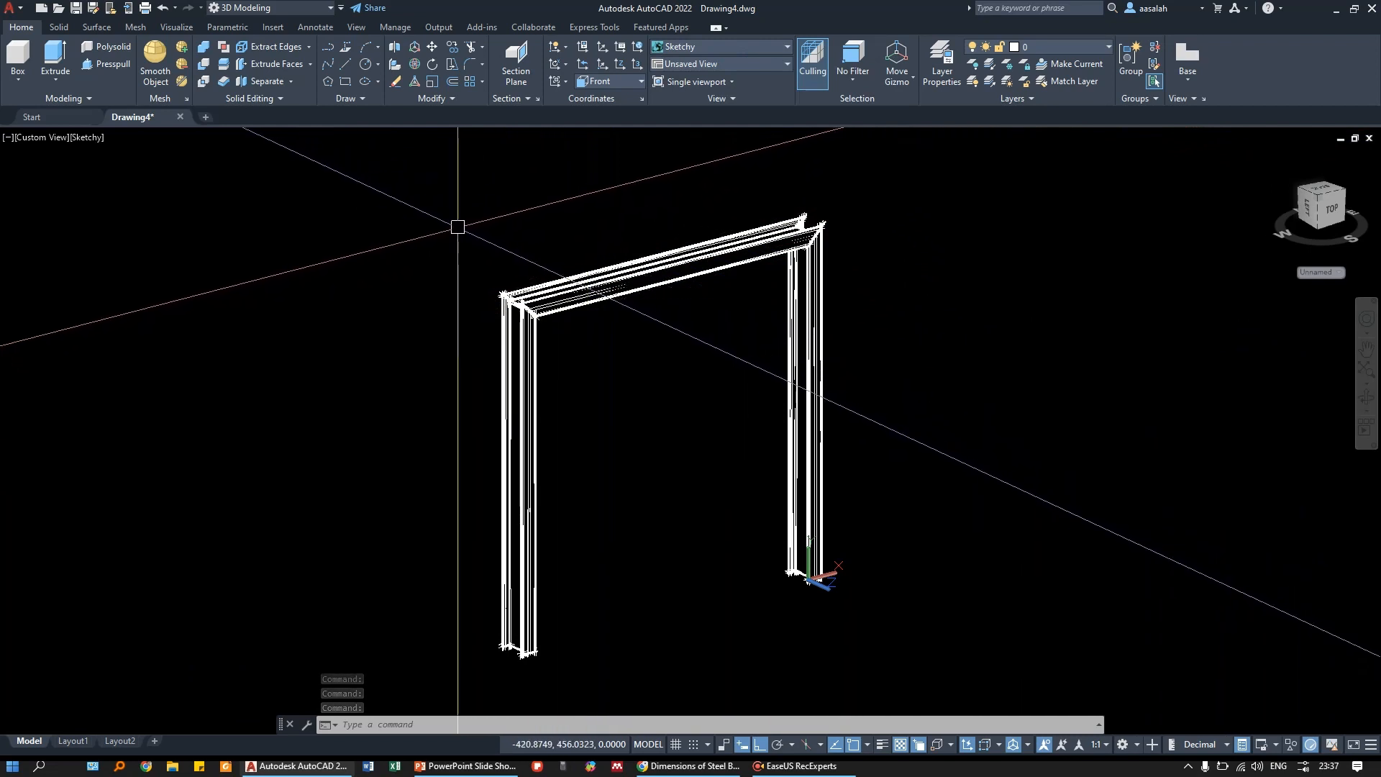
pyautogui.rightClick(405, 225)
pyautogui.click(451, 504)
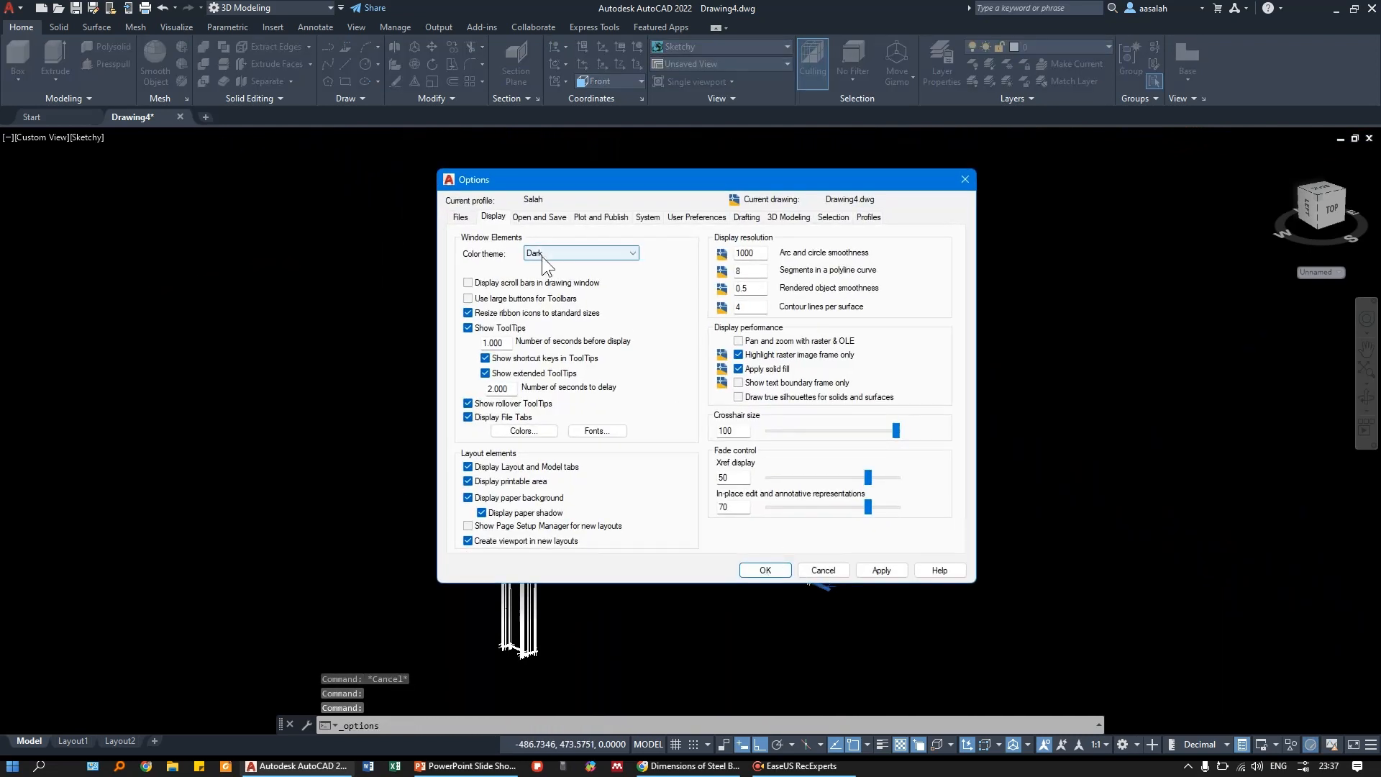
pyautogui.click(540, 432)
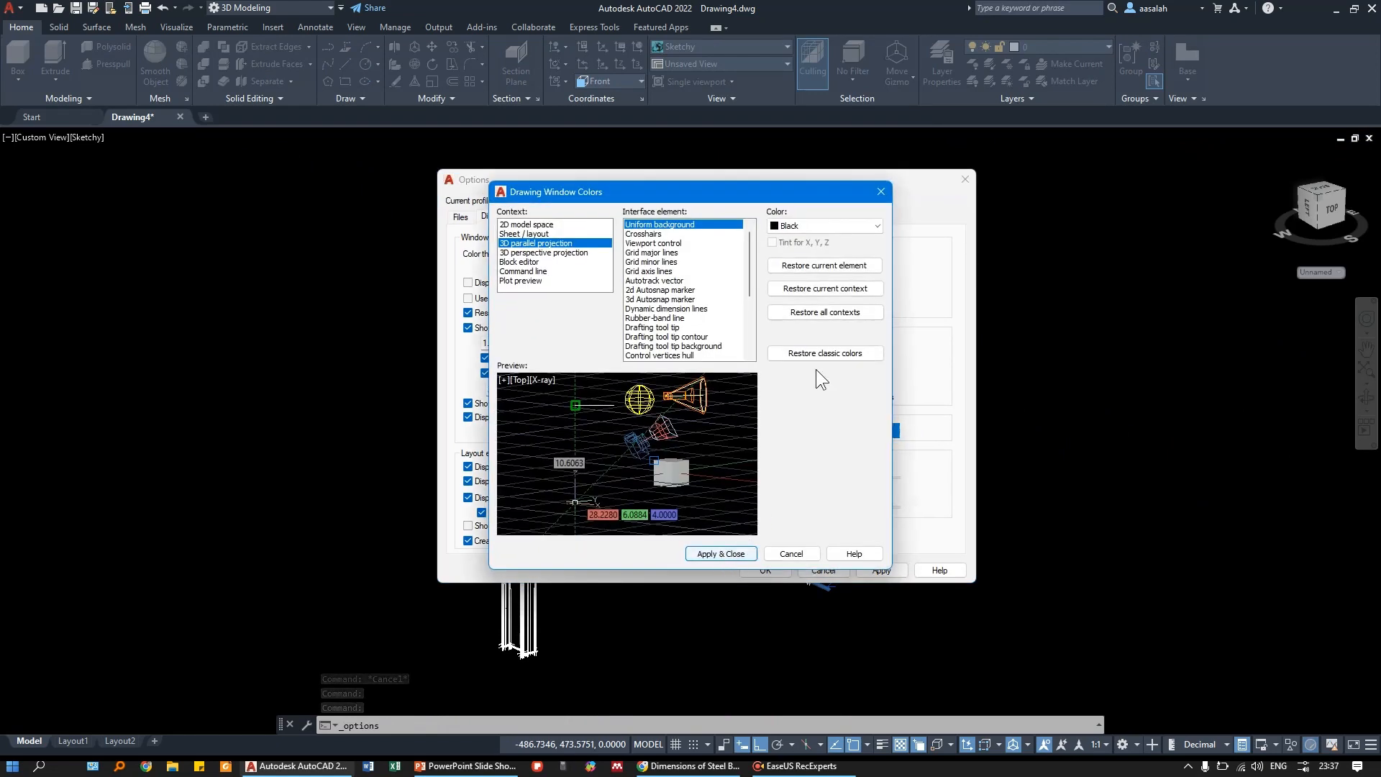
pyautogui.click(882, 192)
pyautogui.click(964, 179)
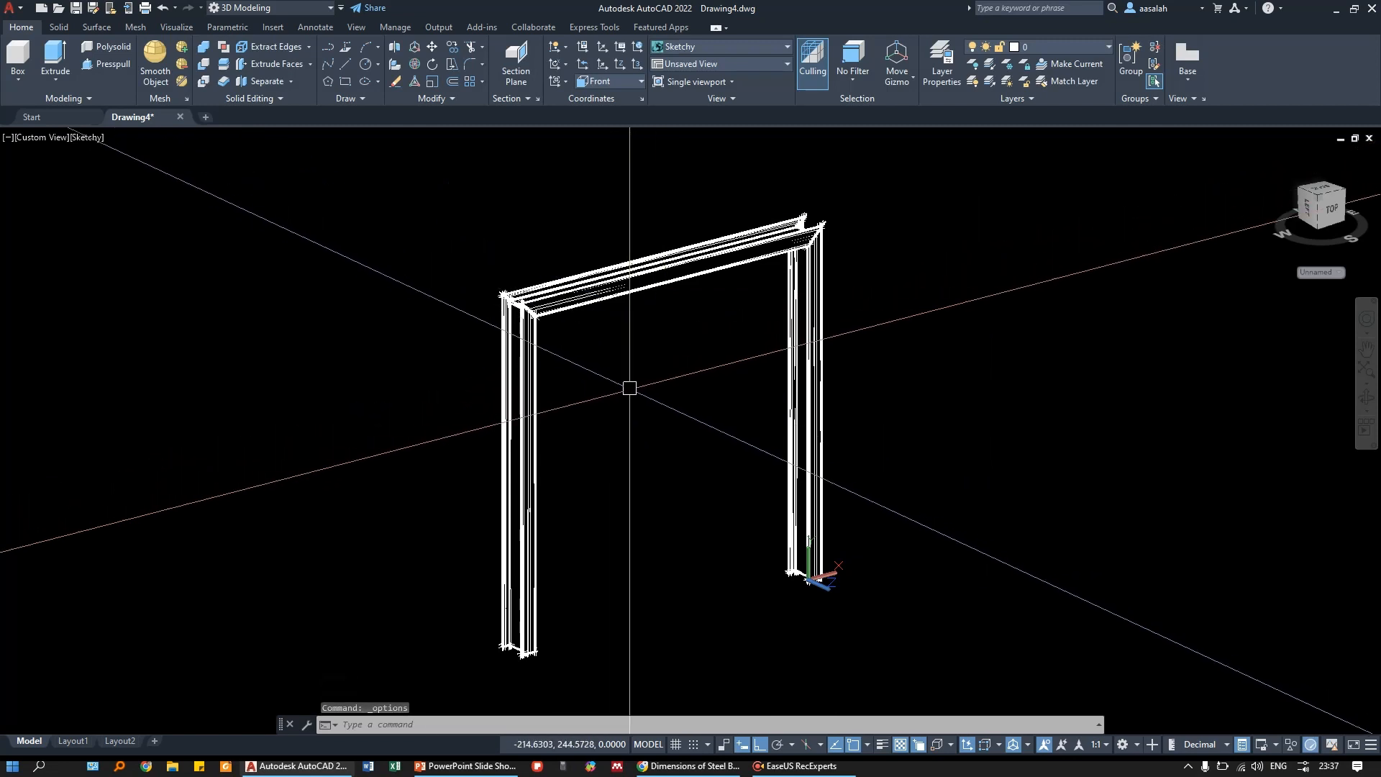
pyautogui.keyDown('shift'); pyautogui.moveTo(633, 385); pyautogui.dragTo(615, 390, button='middle'); pyautogui.keyUp('shift')
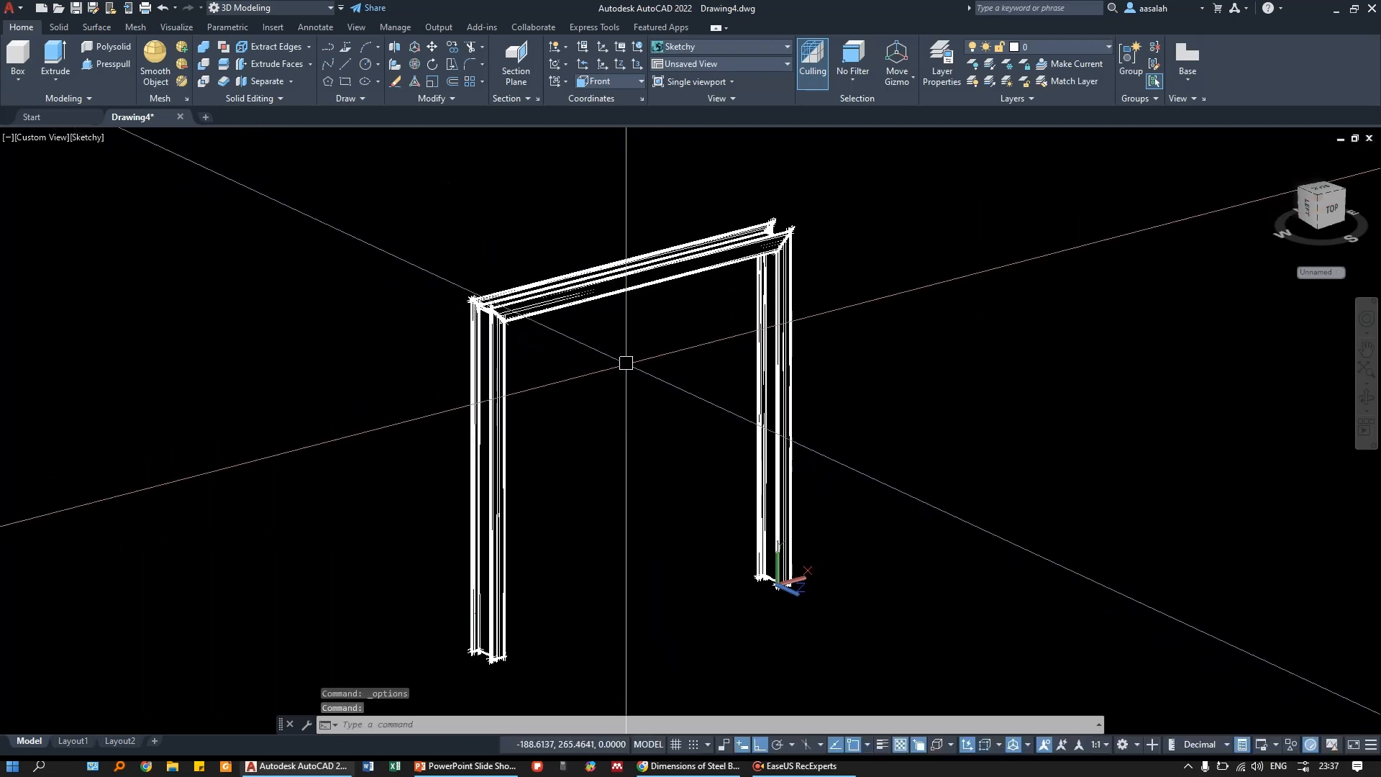
# - Set the drawing window's uniform background for 3D parallel projection to white in the display options
pyautogui.rightClick(678, 392)
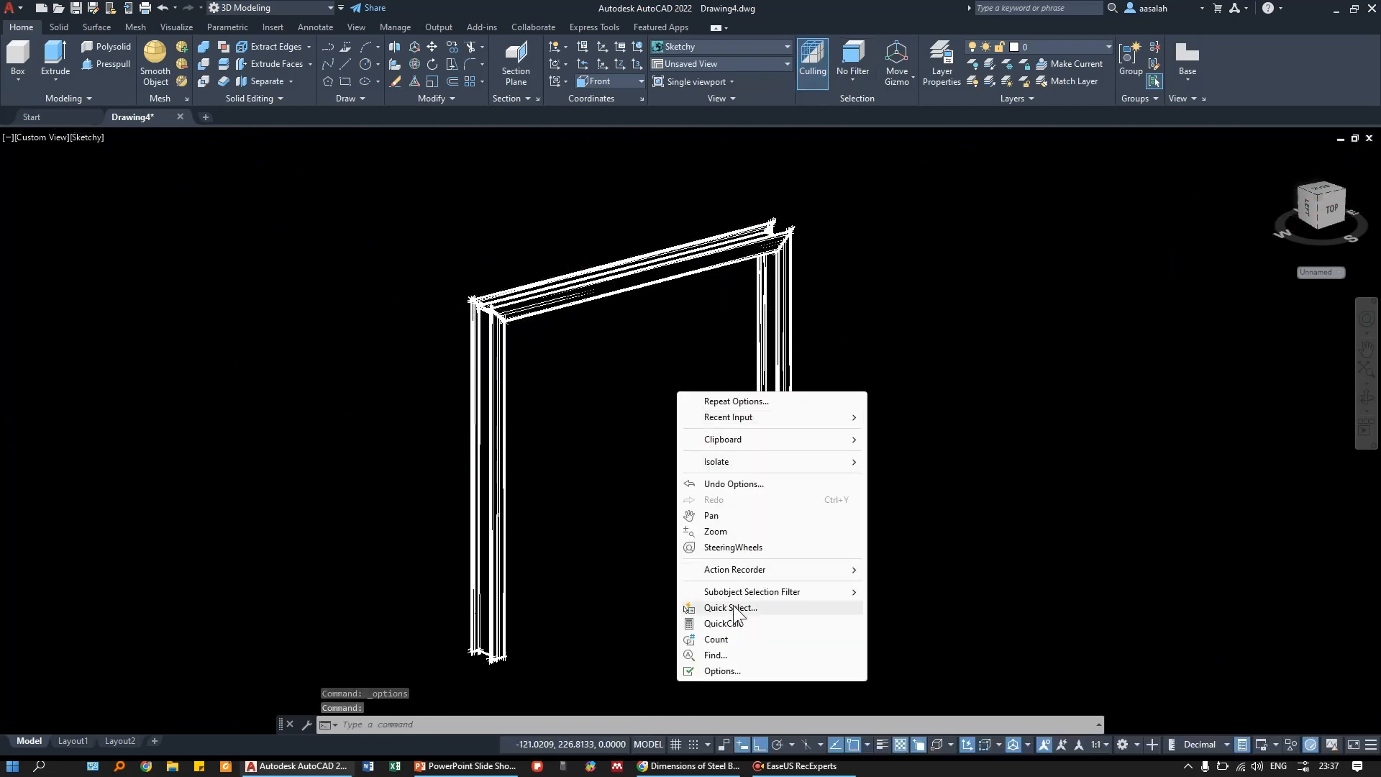
pyautogui.click(723, 670)
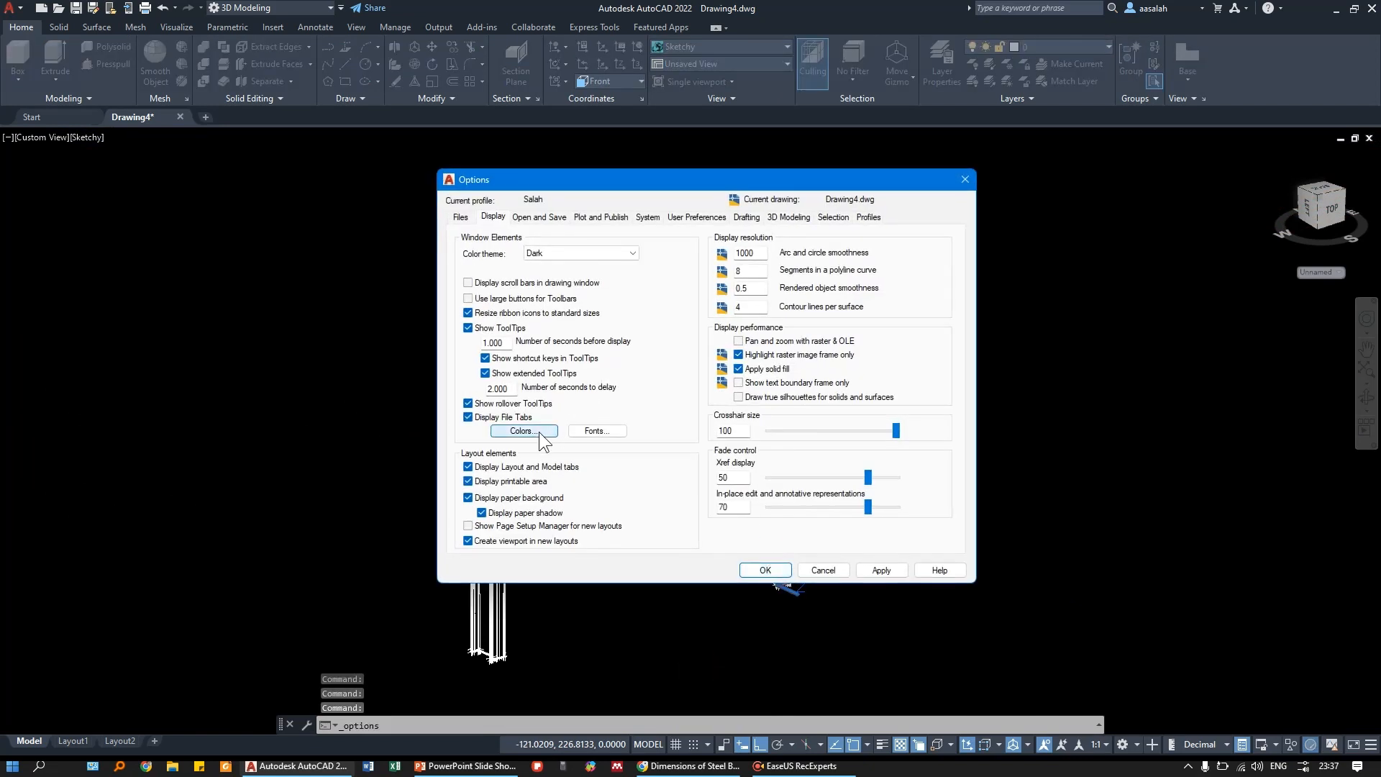
pyautogui.click(538, 432)
pyautogui.click(837, 226)
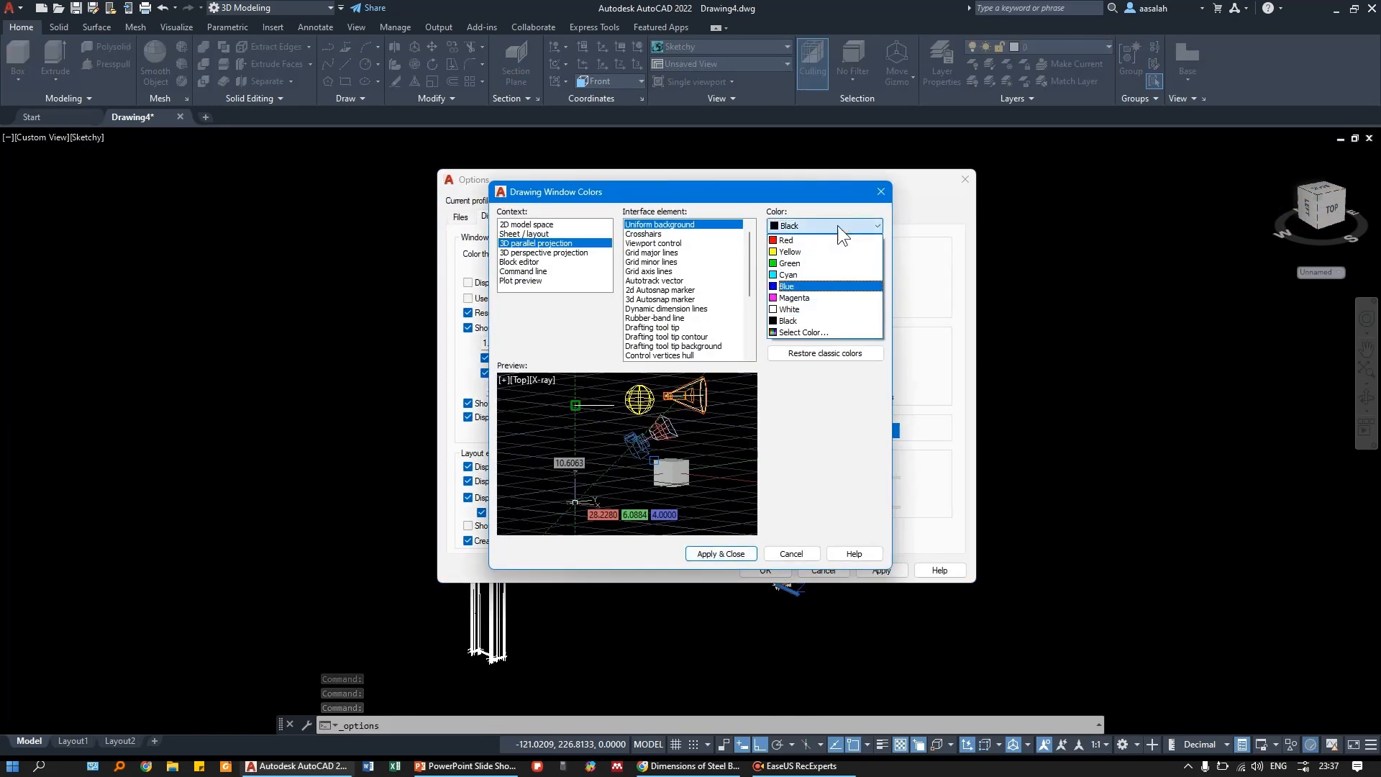
pyautogui.click(798, 314)
pyautogui.click(734, 558)
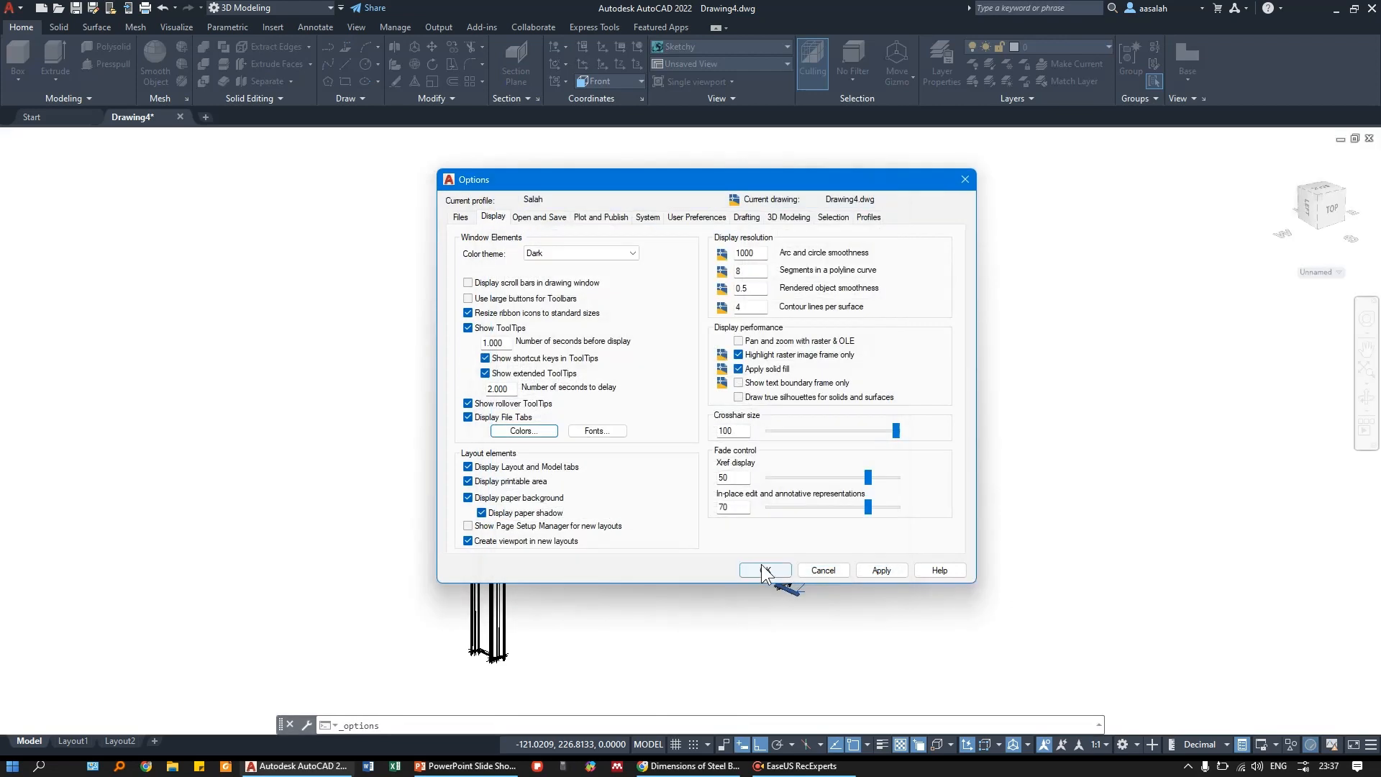
pyautogui.click(764, 570)
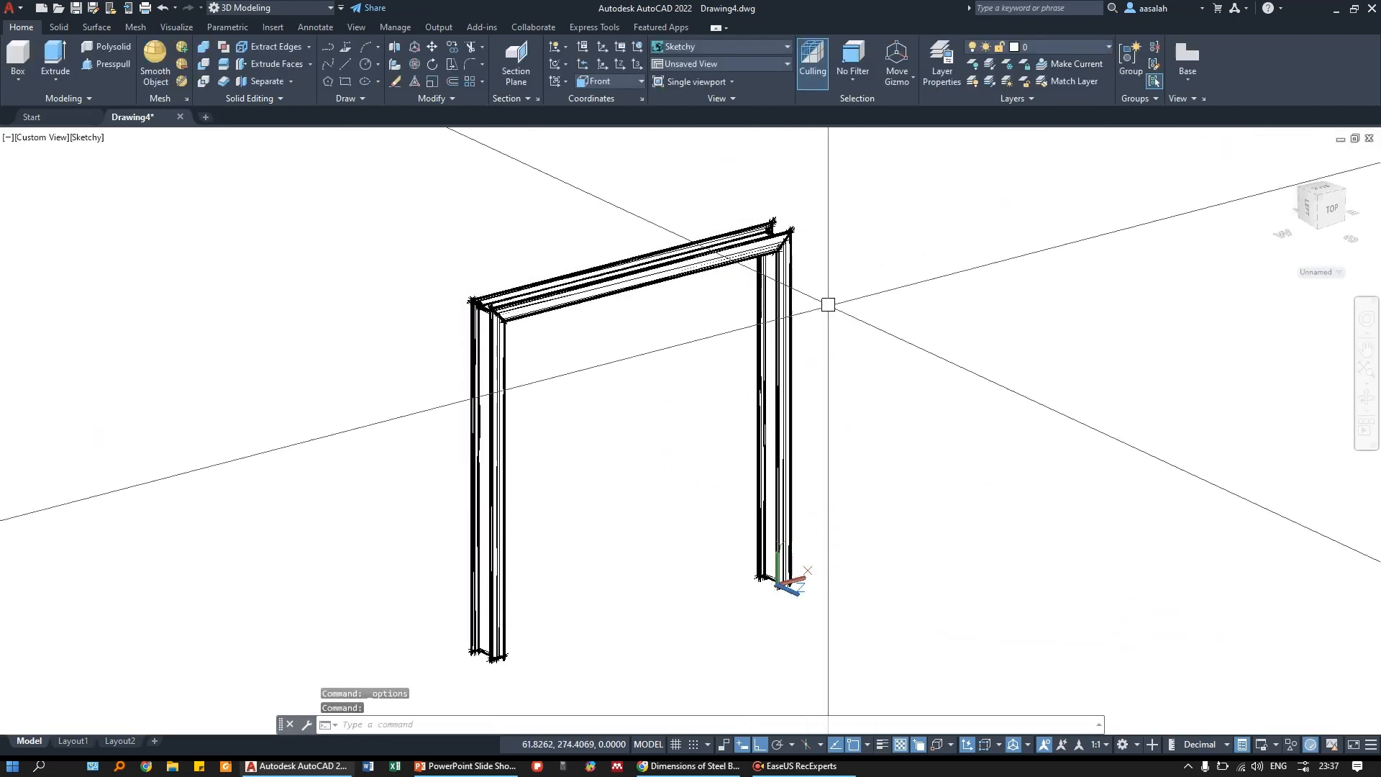
# - Try the X-Ray visual style on the frame and inspect it up close
pyautogui.click(735, 45)
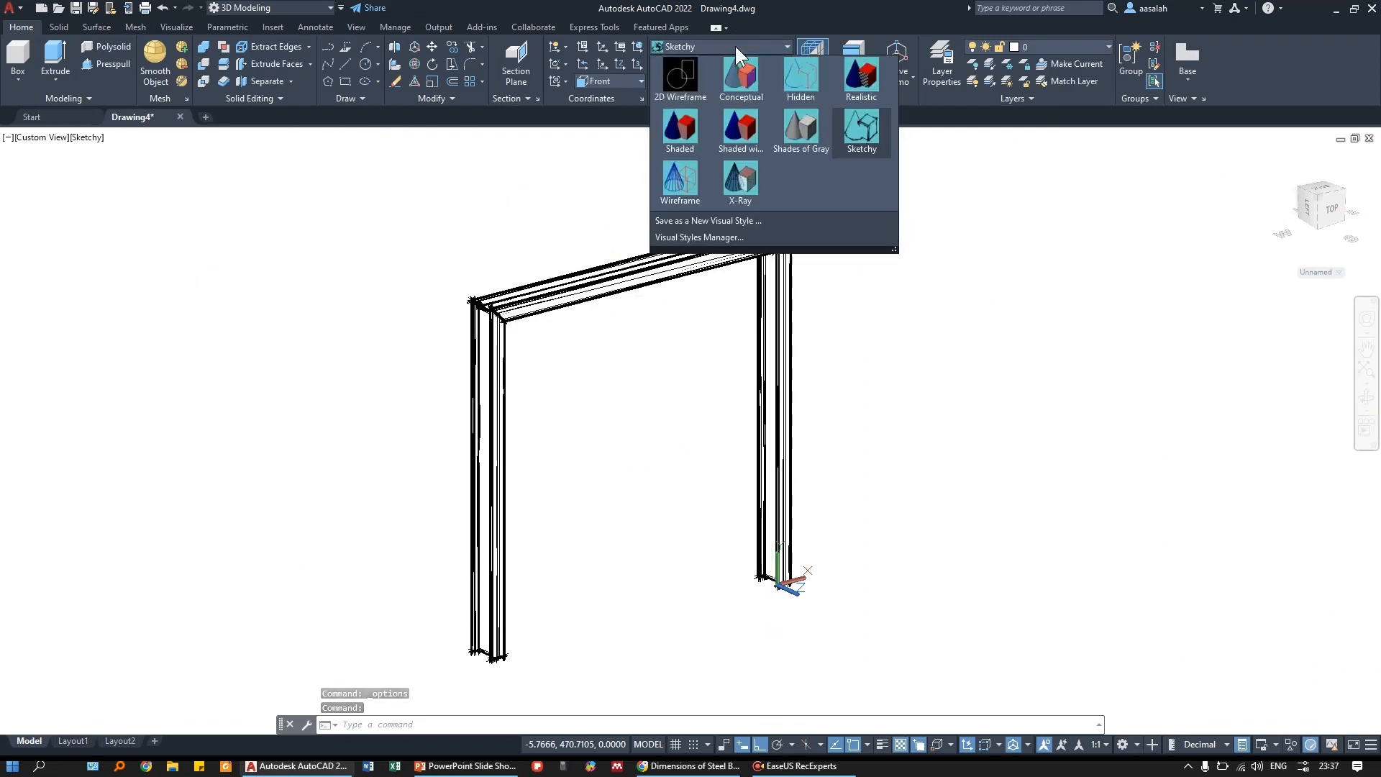
pyautogui.click(748, 185)
pyautogui.scroll(5, 482, 329)
pyautogui.scroll(-5, 482, 329)
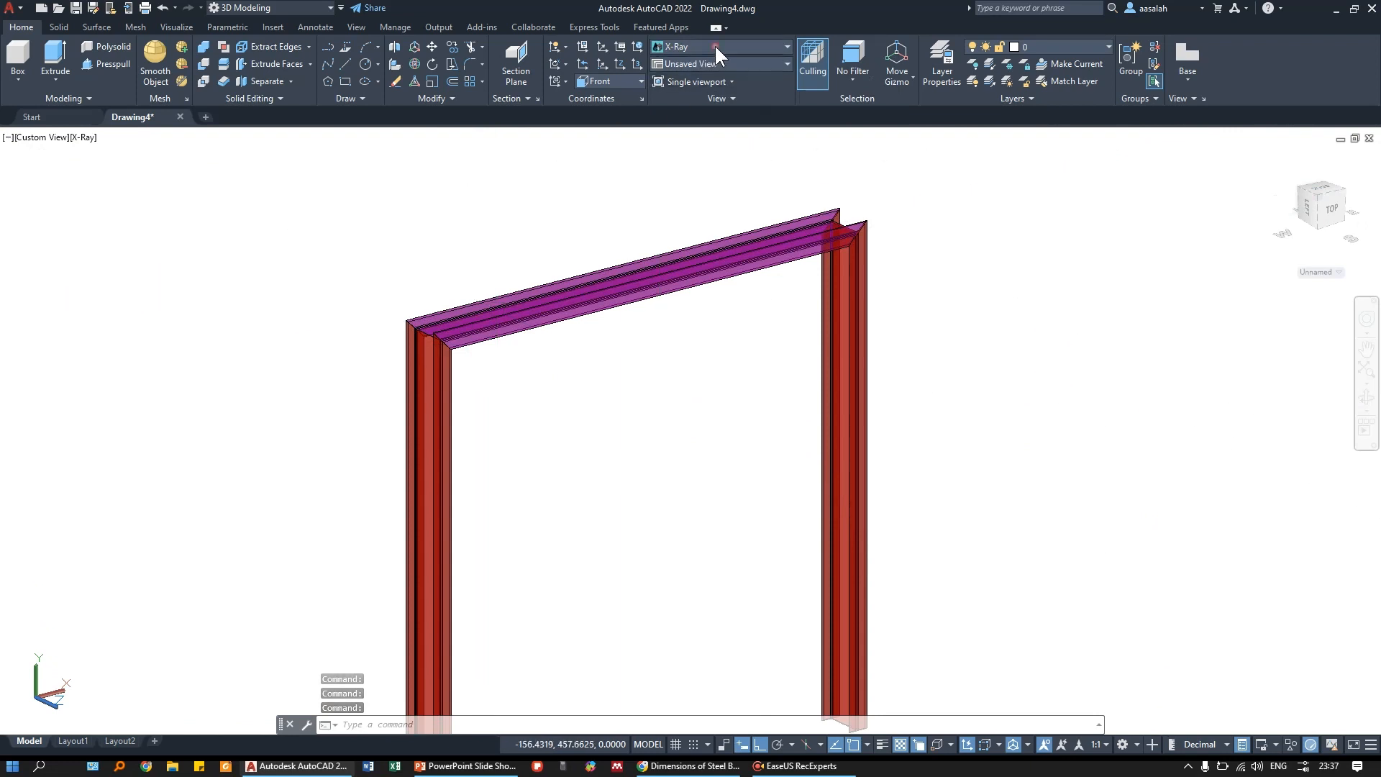
# - Try the Shaded visual style on the frame, followed by Shaded with edges
pyautogui.click(714, 45)
pyautogui.click(689, 135)
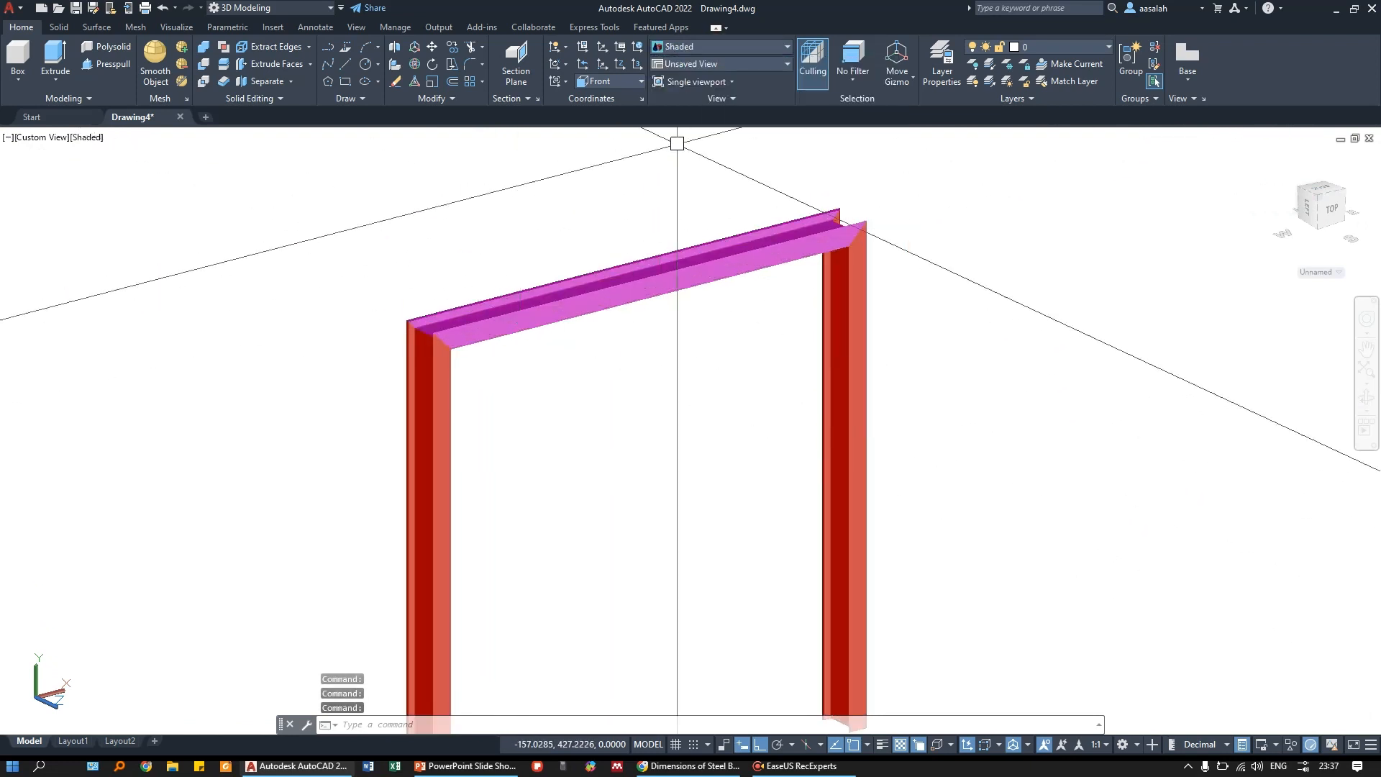
pyautogui.click(721, 44)
pyautogui.click(748, 135)
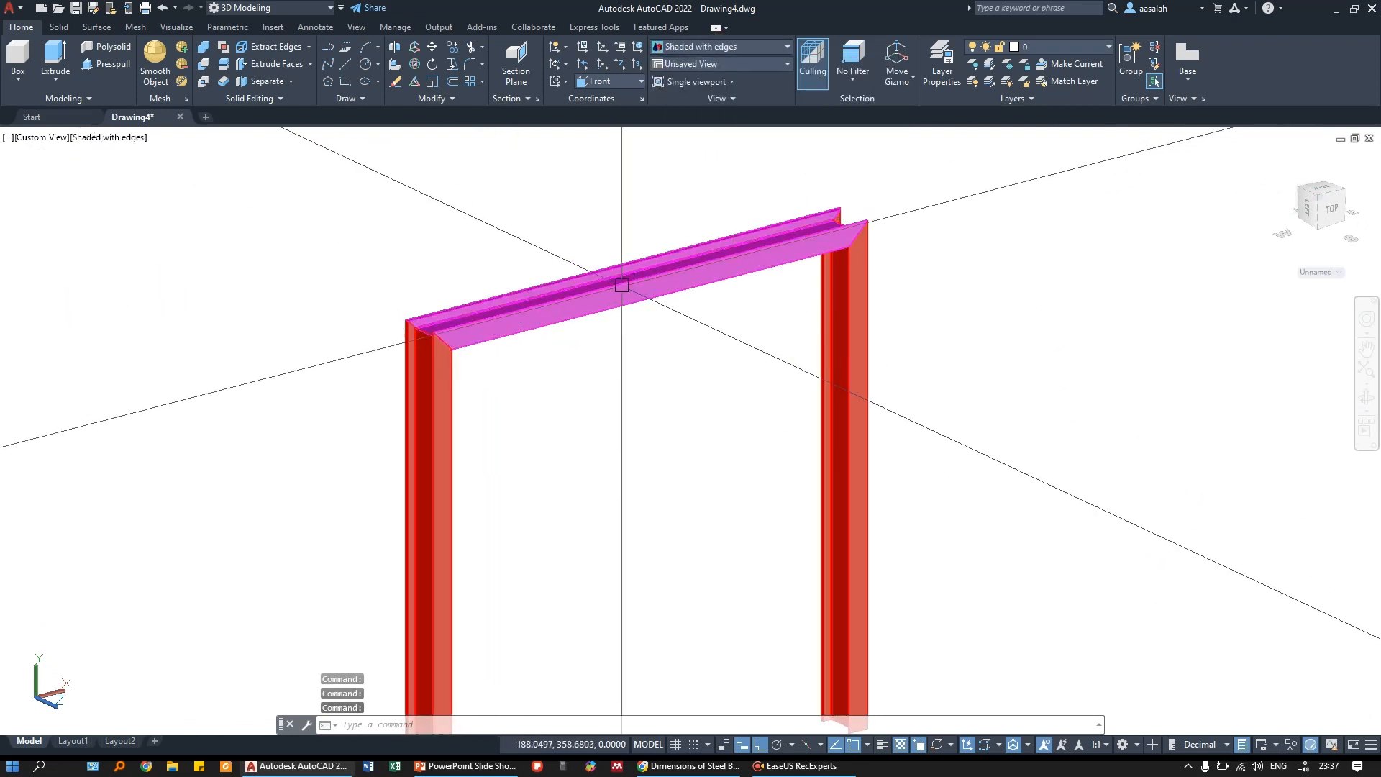
# - Display the whole frame in the Realistic visual style
pyautogui.scroll(-2, 830, 275)
pyautogui.moveTo(879, 372); pyautogui.dragTo(788, 358, button='middle')
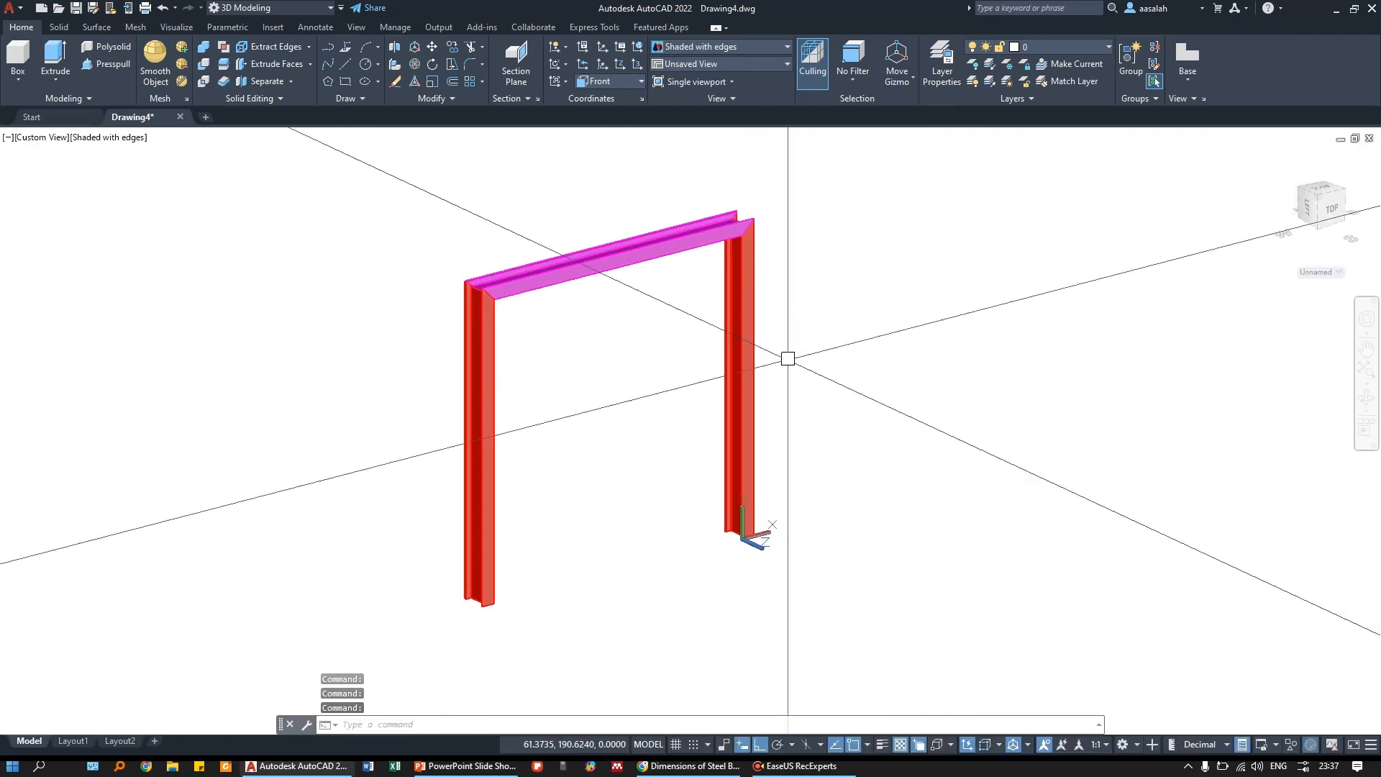
pyautogui.click(741, 46)
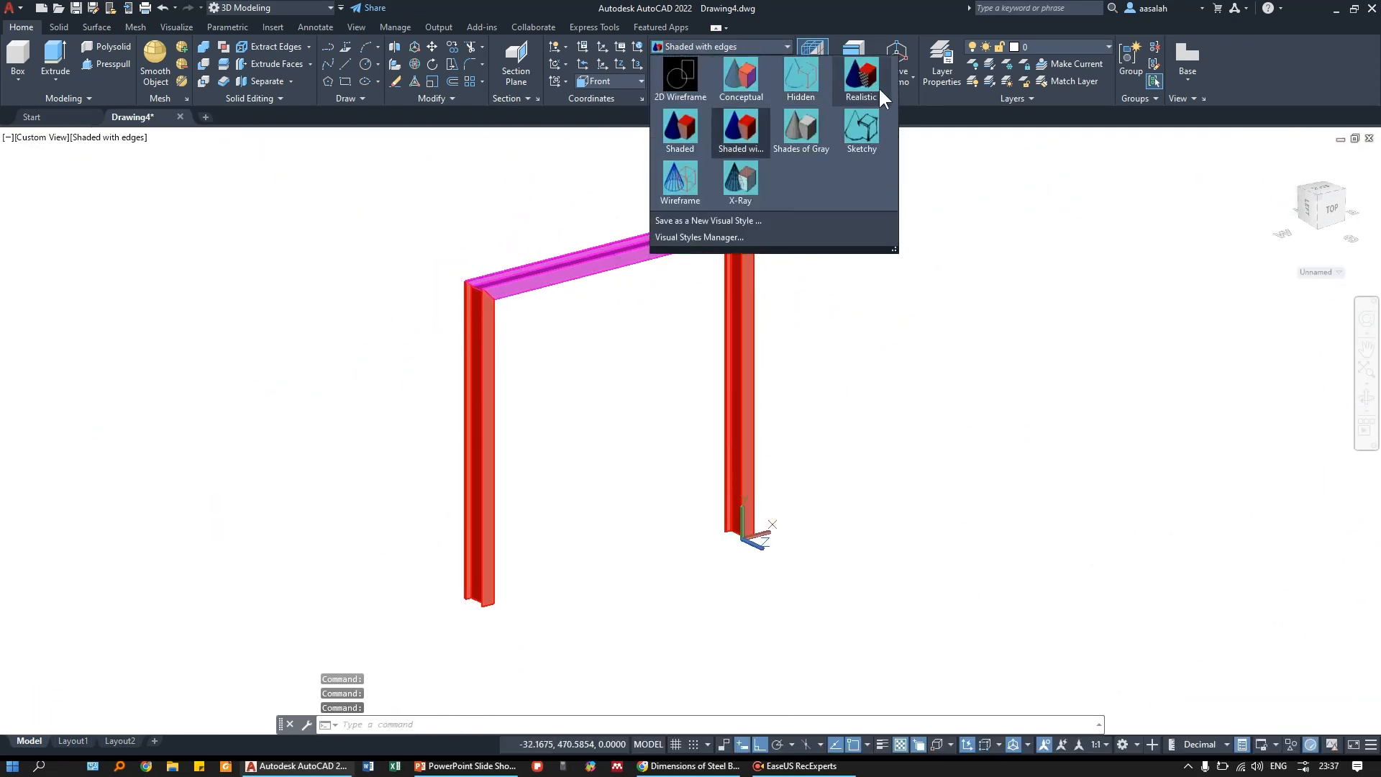
pyautogui.click(875, 80)
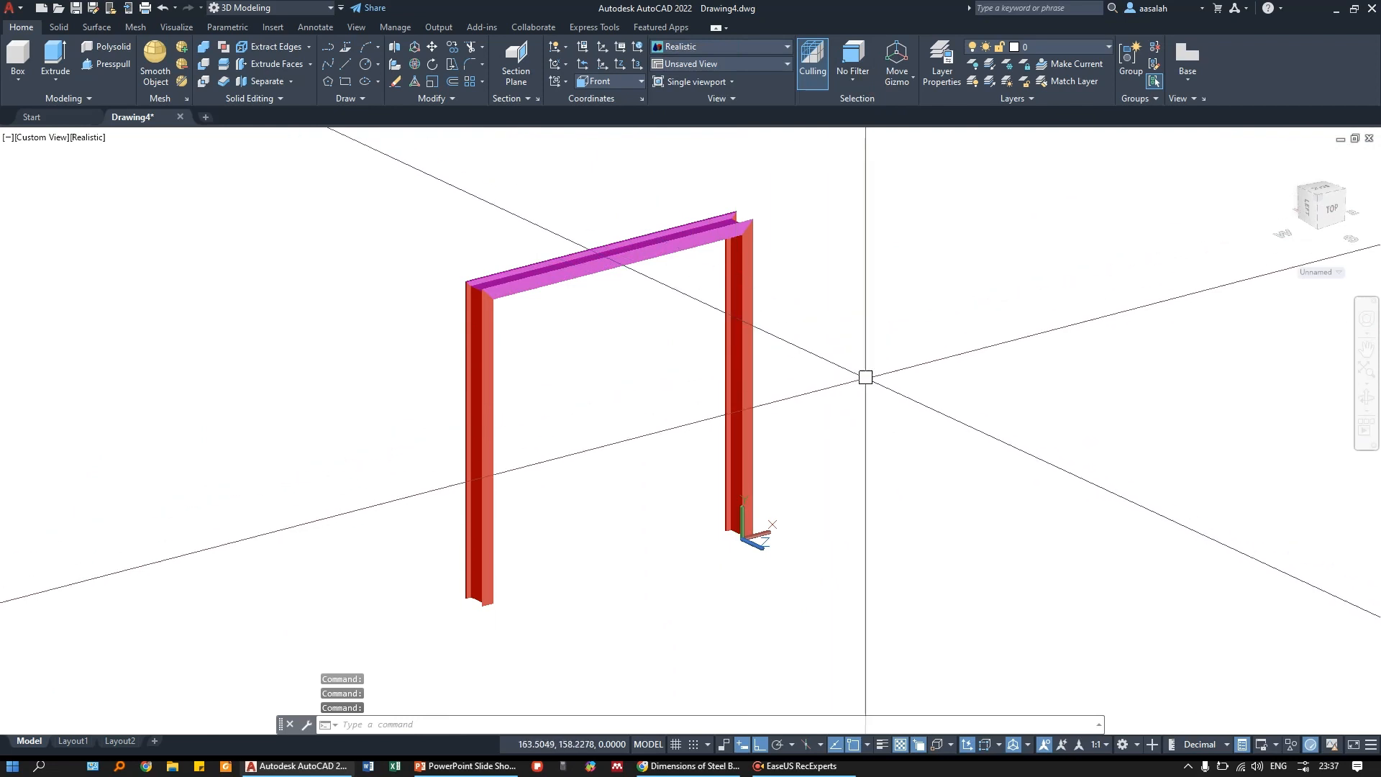
# - Load the previous plot settings, define the plot window around the whole frame and preview the plot
pyautogui.hotkey('ctrl', 'p')
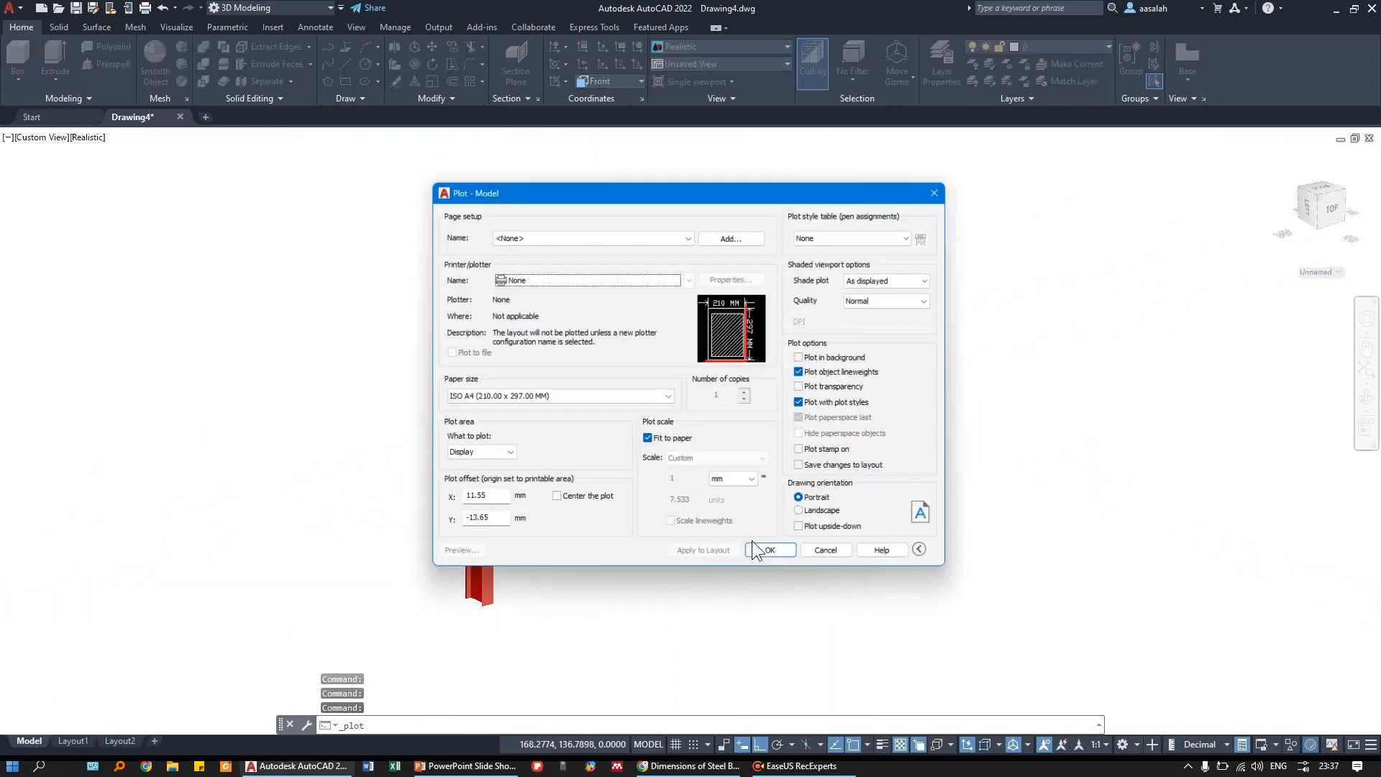
pyautogui.click(602, 233)
pyautogui.click(591, 255)
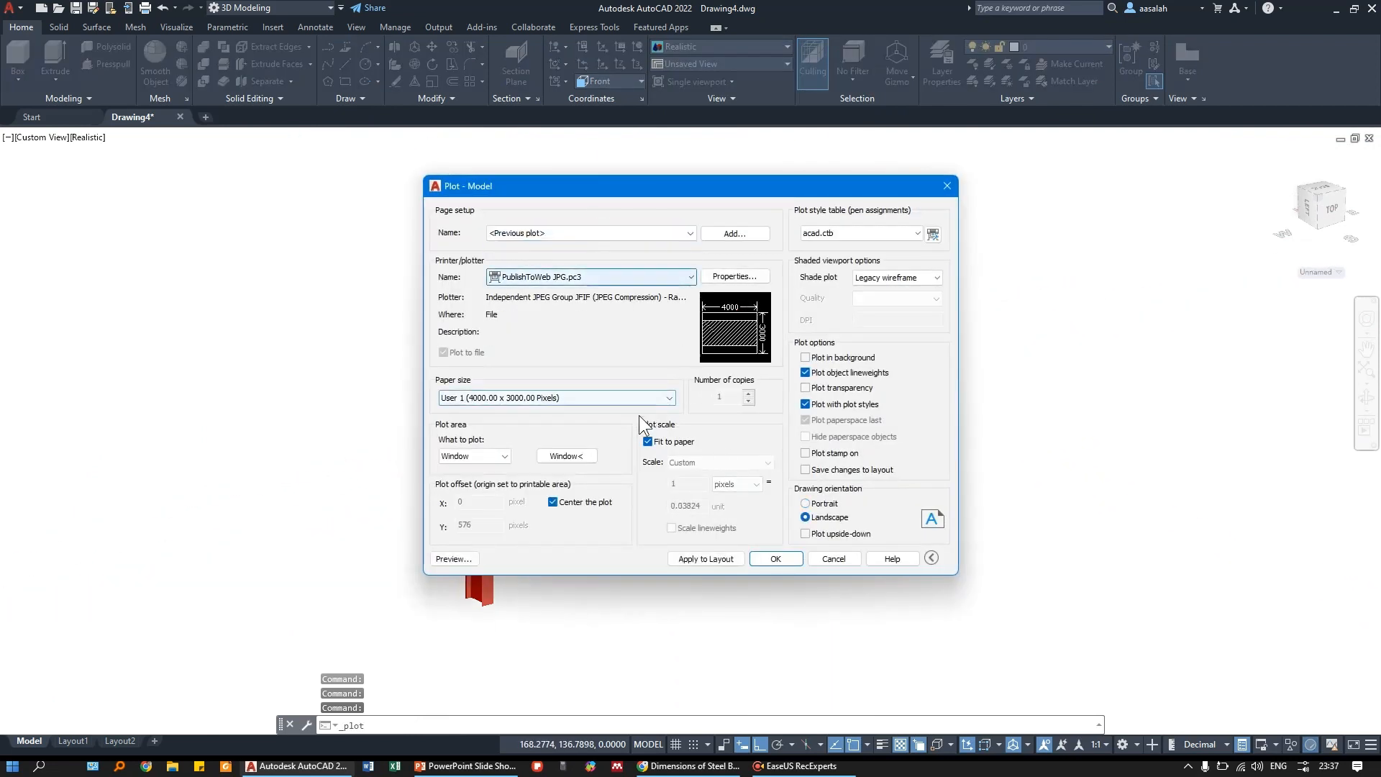
pyautogui.click(566, 456)
pyautogui.click(817, 176)
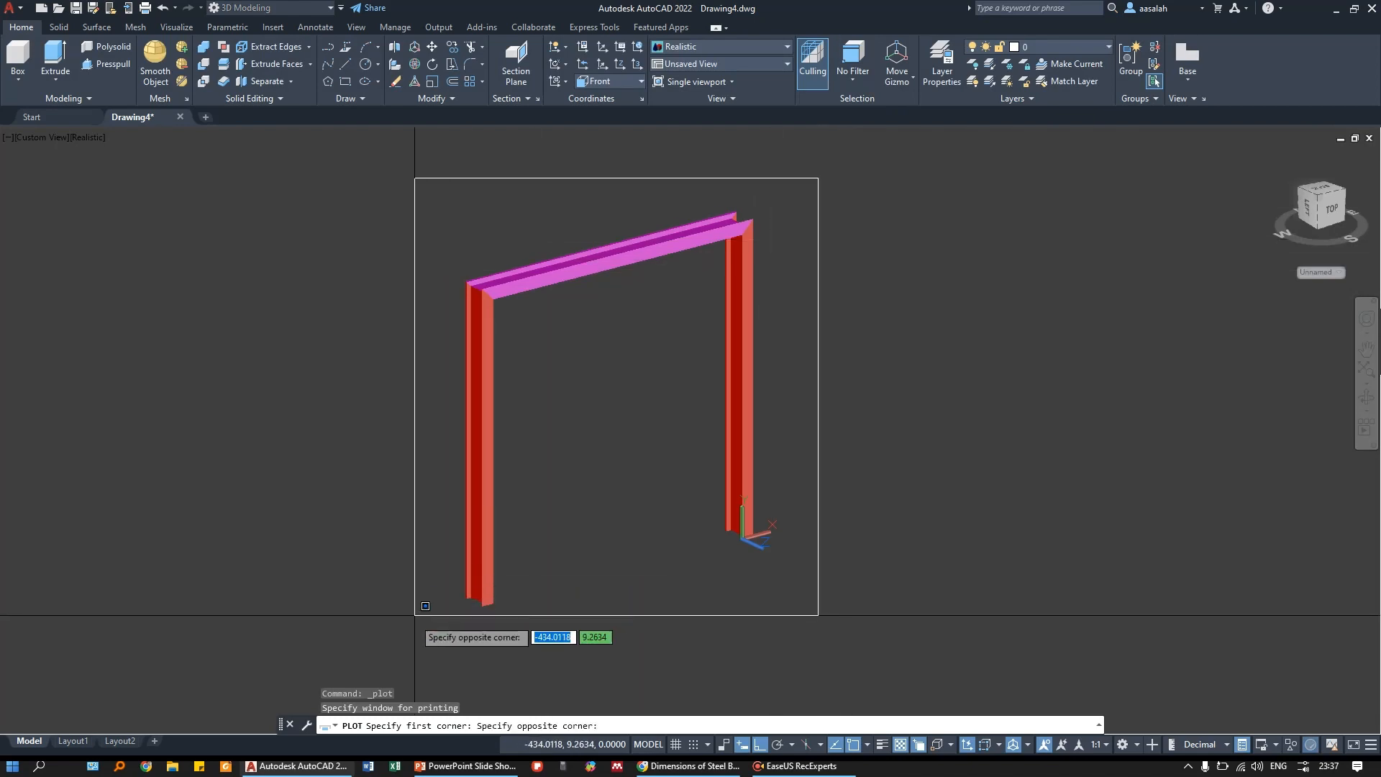
pyautogui.click(416, 607)
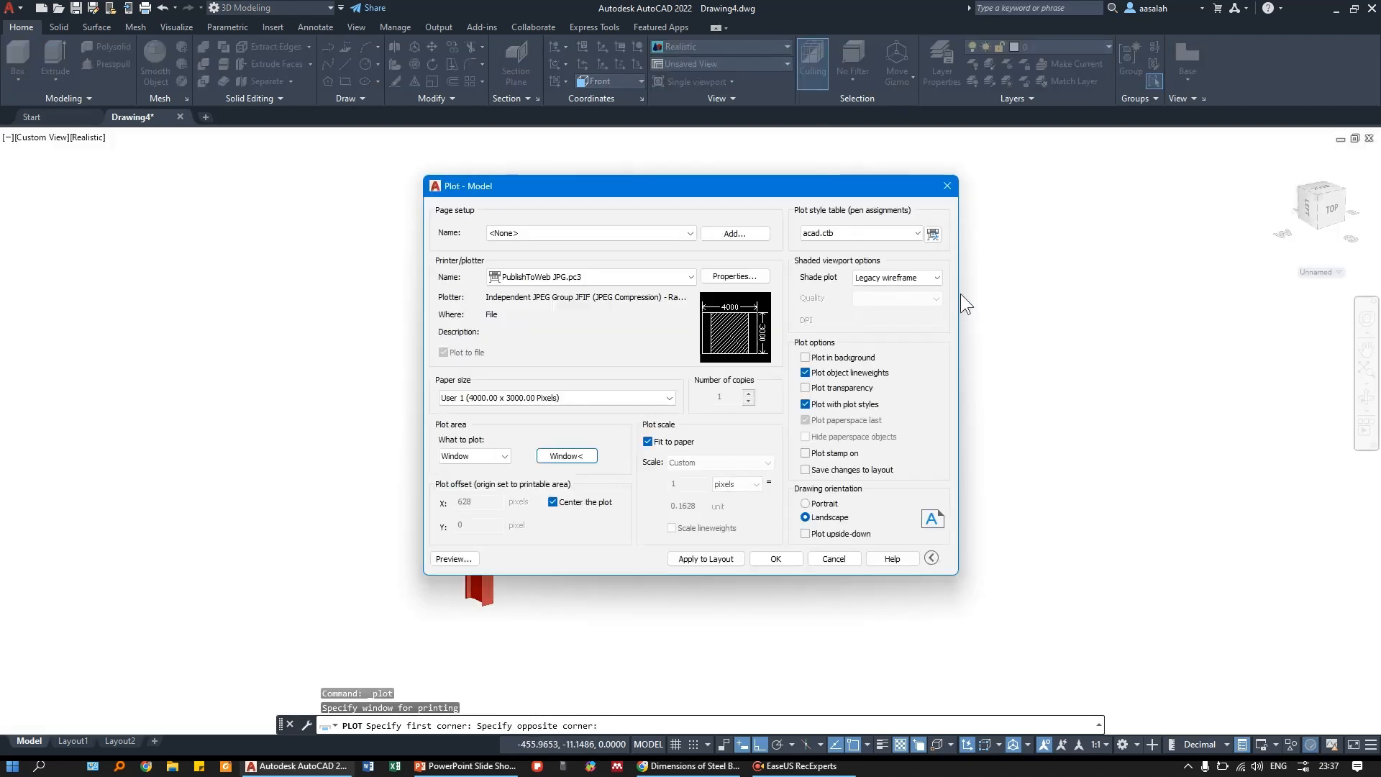
pyautogui.click(454, 560)
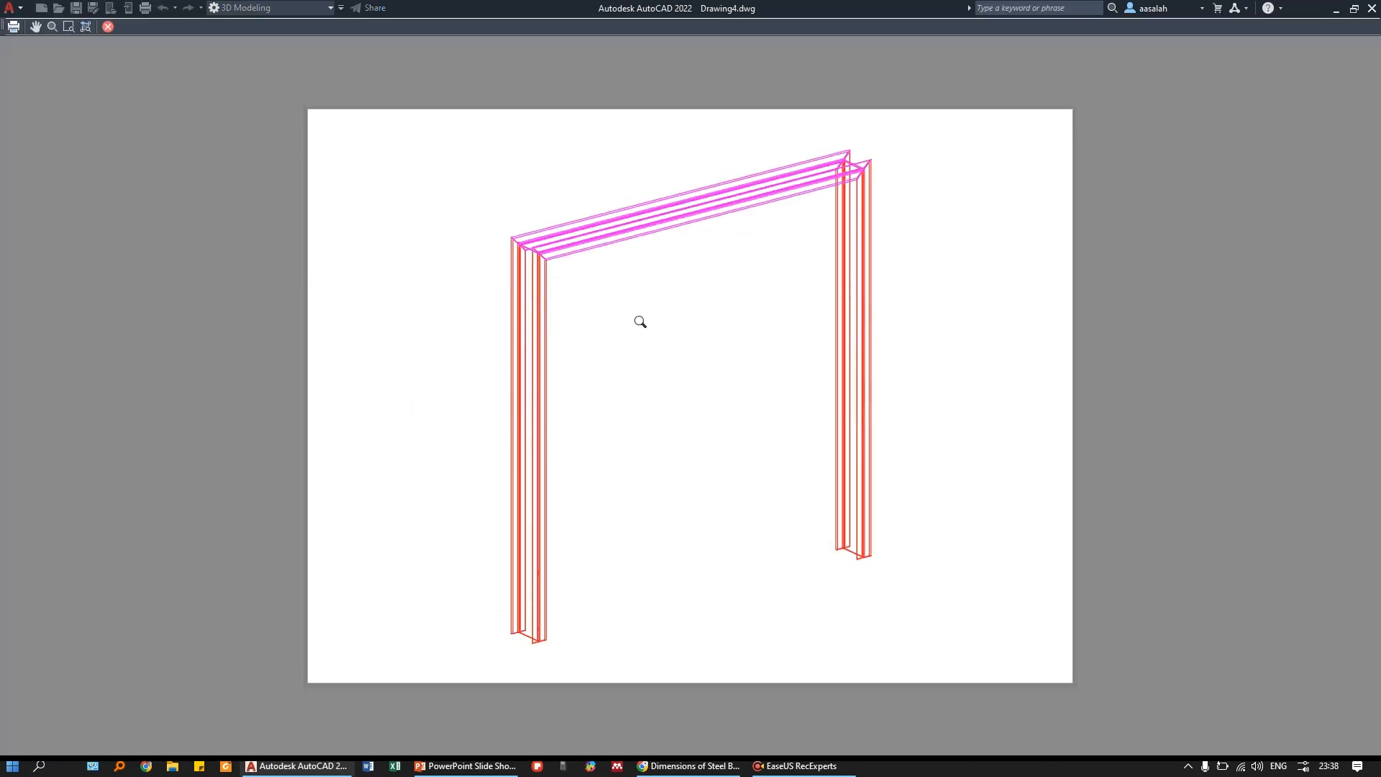
pyautogui.press('Escape')
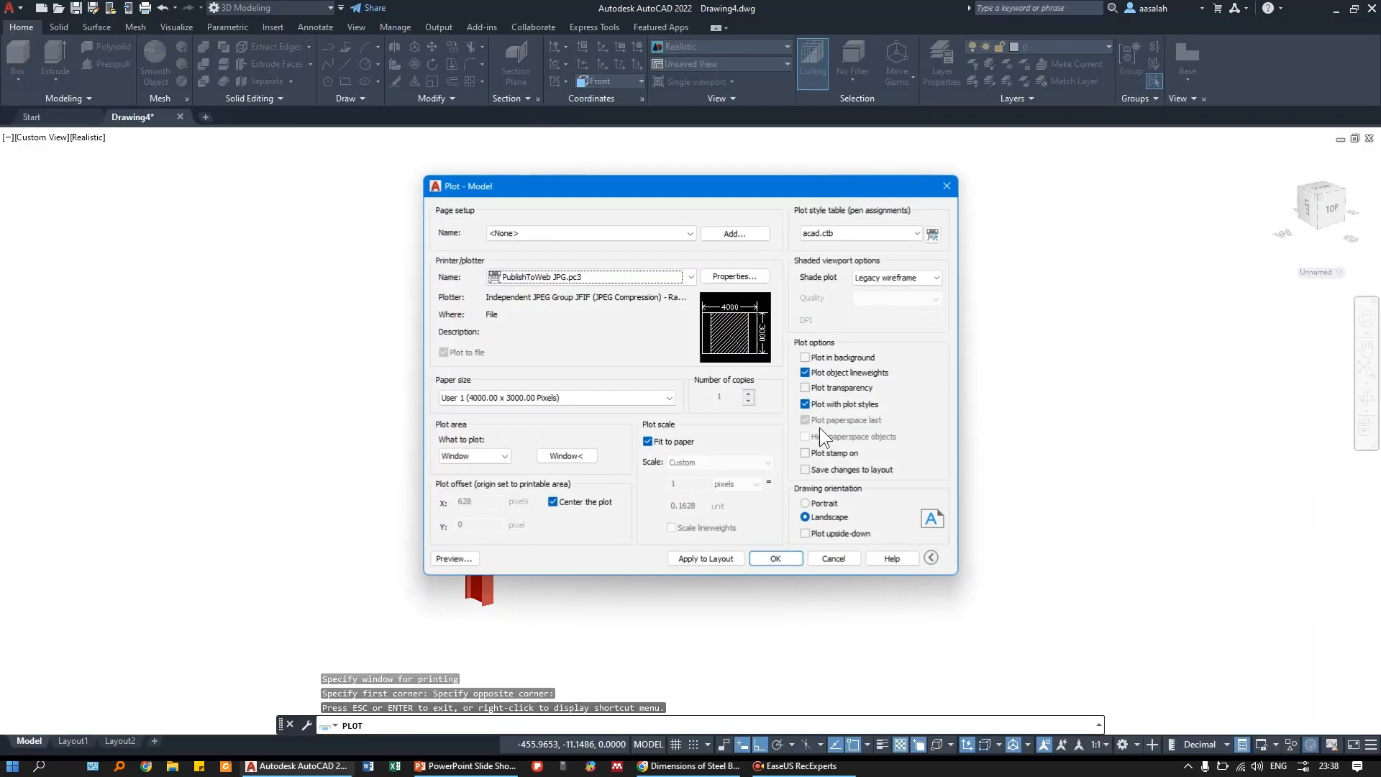
# - Try Sketchy as the shade plot style and preview the plotted frame
pyautogui.click(884, 278)
pyautogui.scroll(1, 892, 318)
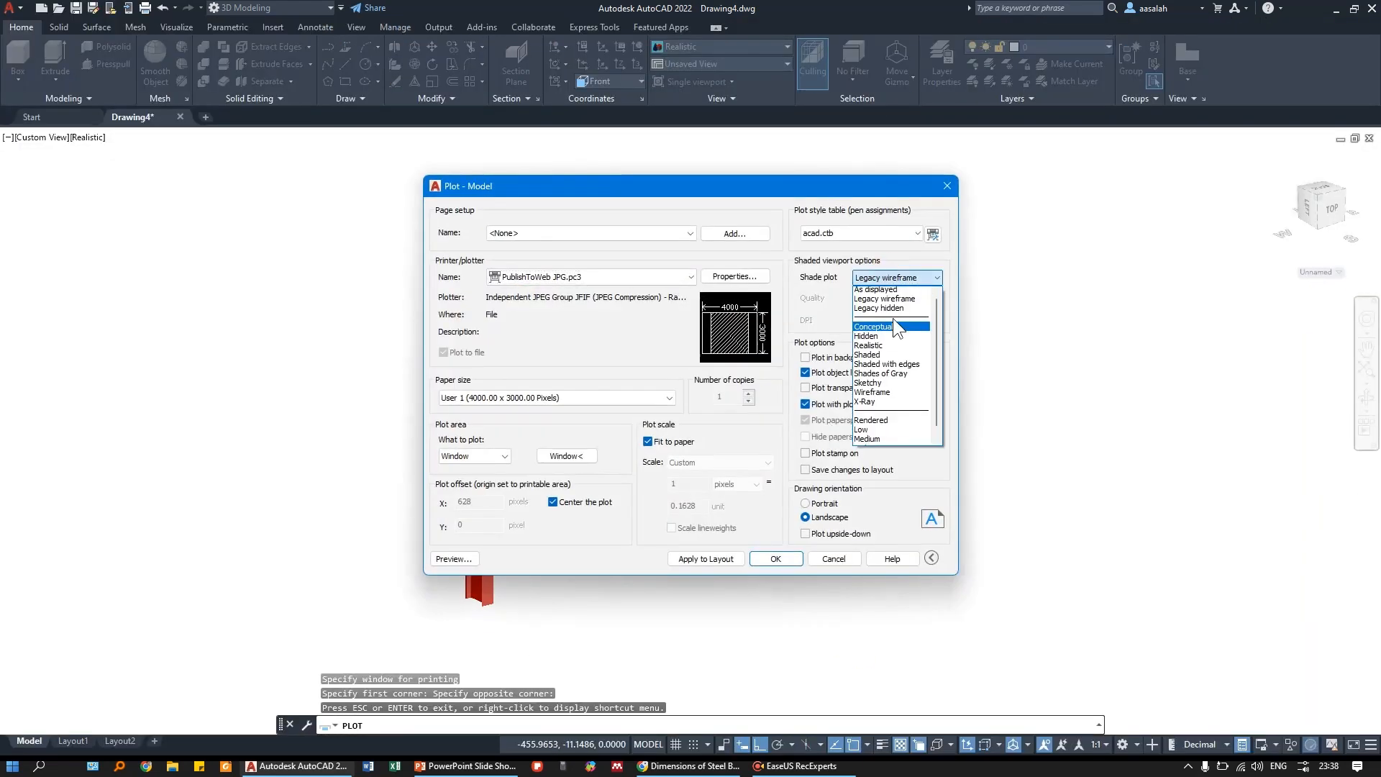
pyautogui.click(887, 384)
pyautogui.click(459, 559)
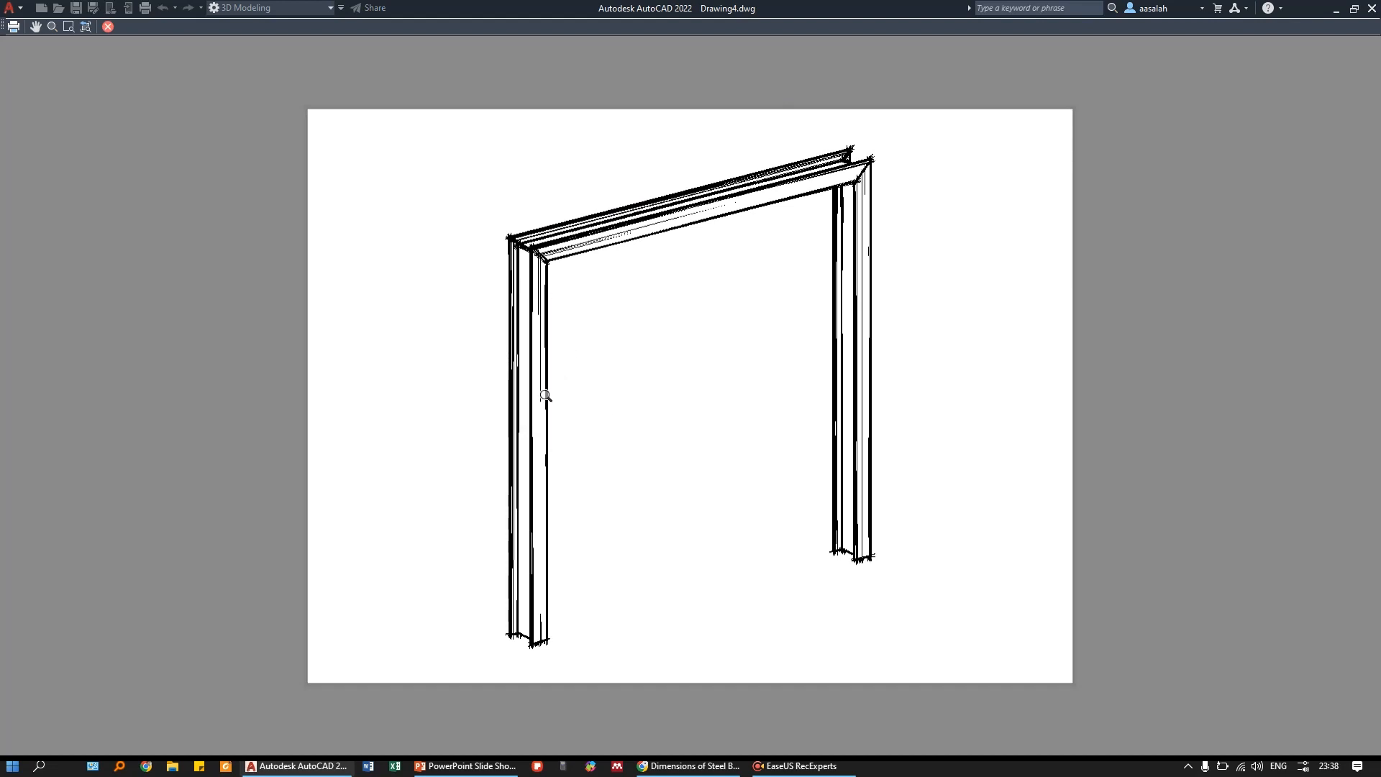
pyautogui.moveTo(545, 395); pyautogui.dragTo(653, 314)
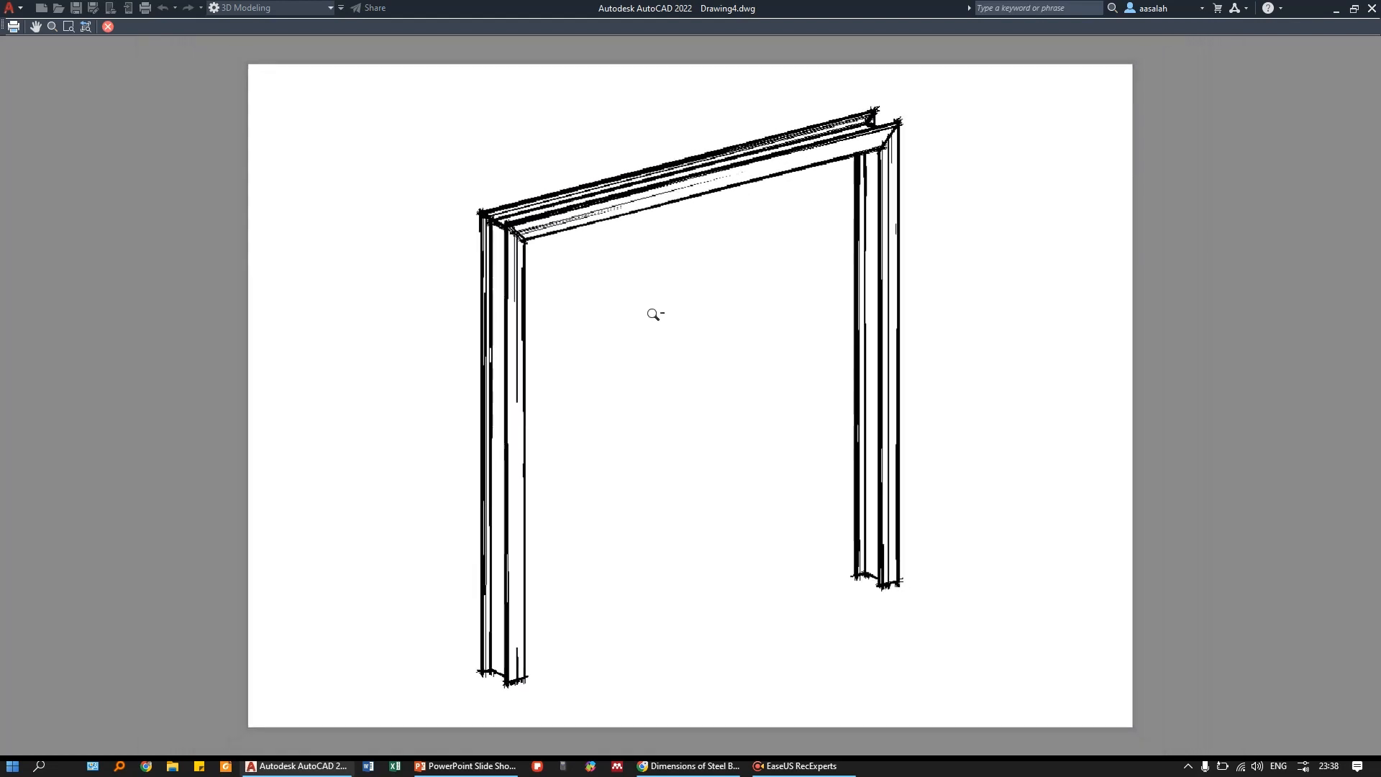
pyautogui.press('Escape')
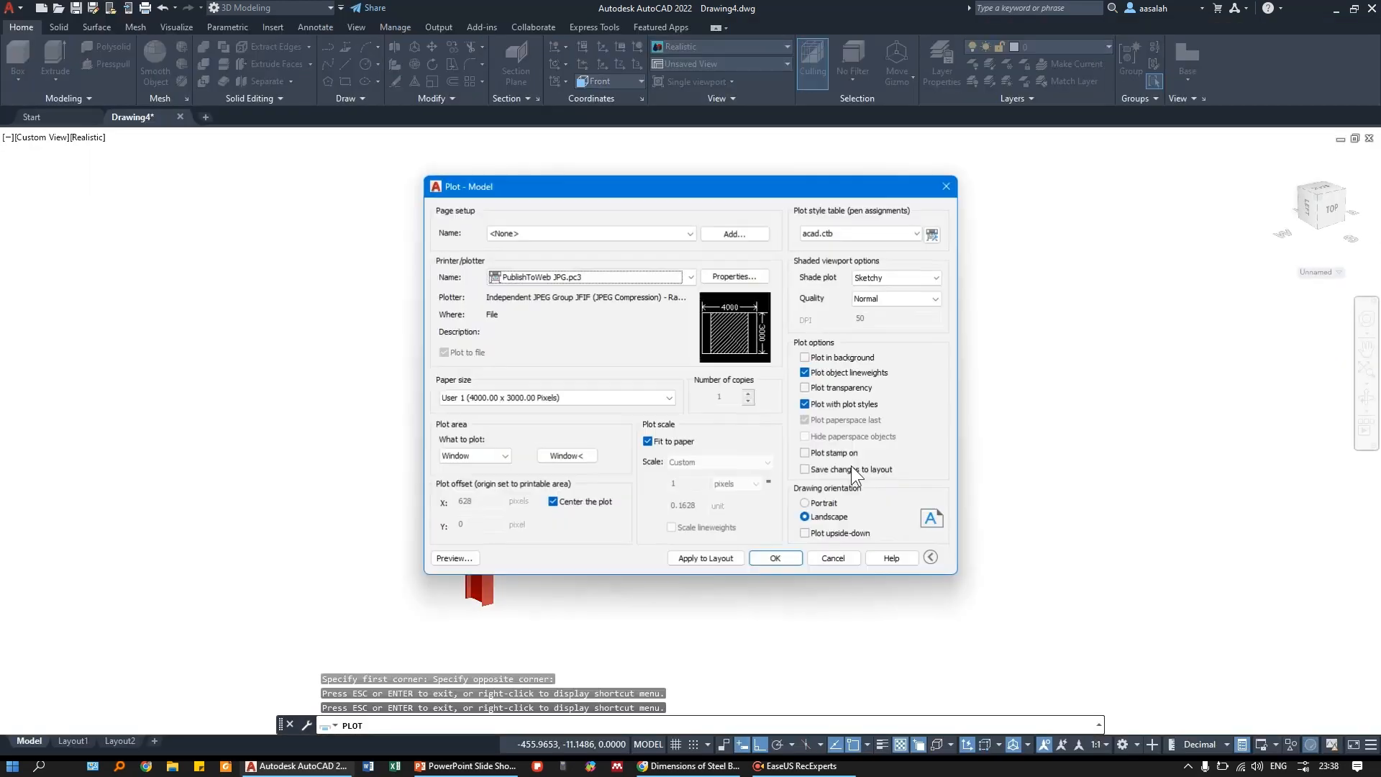
# - Set the shade plot style to Realistic and examine the plot preview of the frame
pyautogui.click(875, 275)
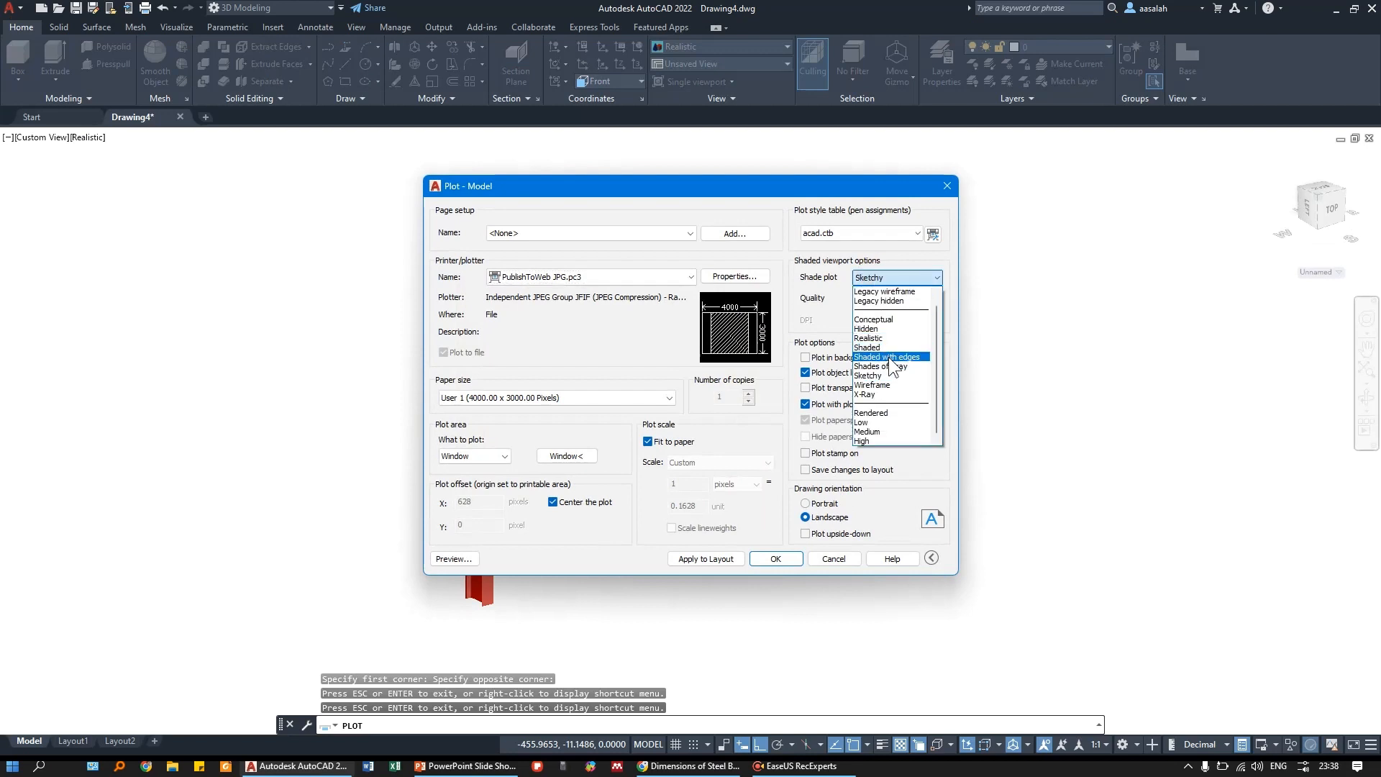
pyautogui.click(891, 338)
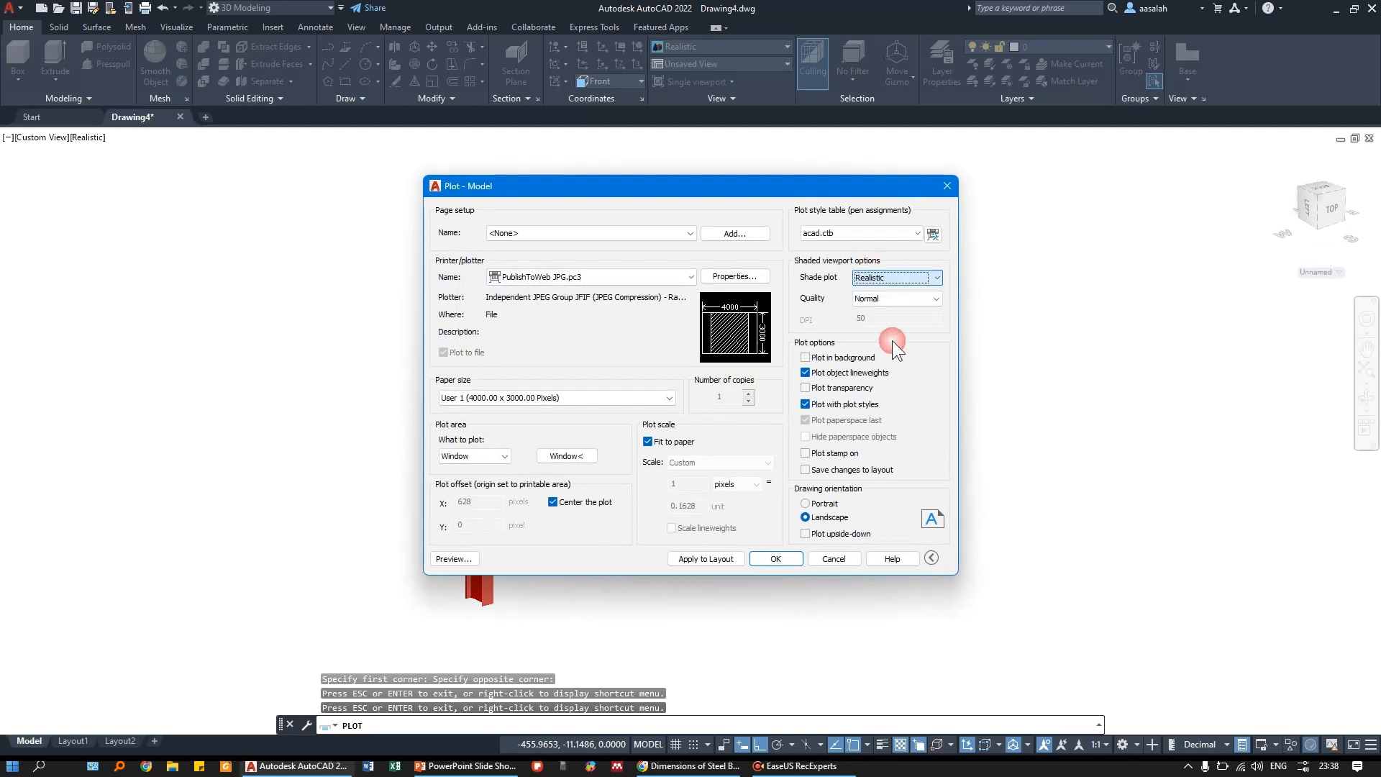
pyautogui.click(464, 564)
pyautogui.scroll(3, 666, 358)
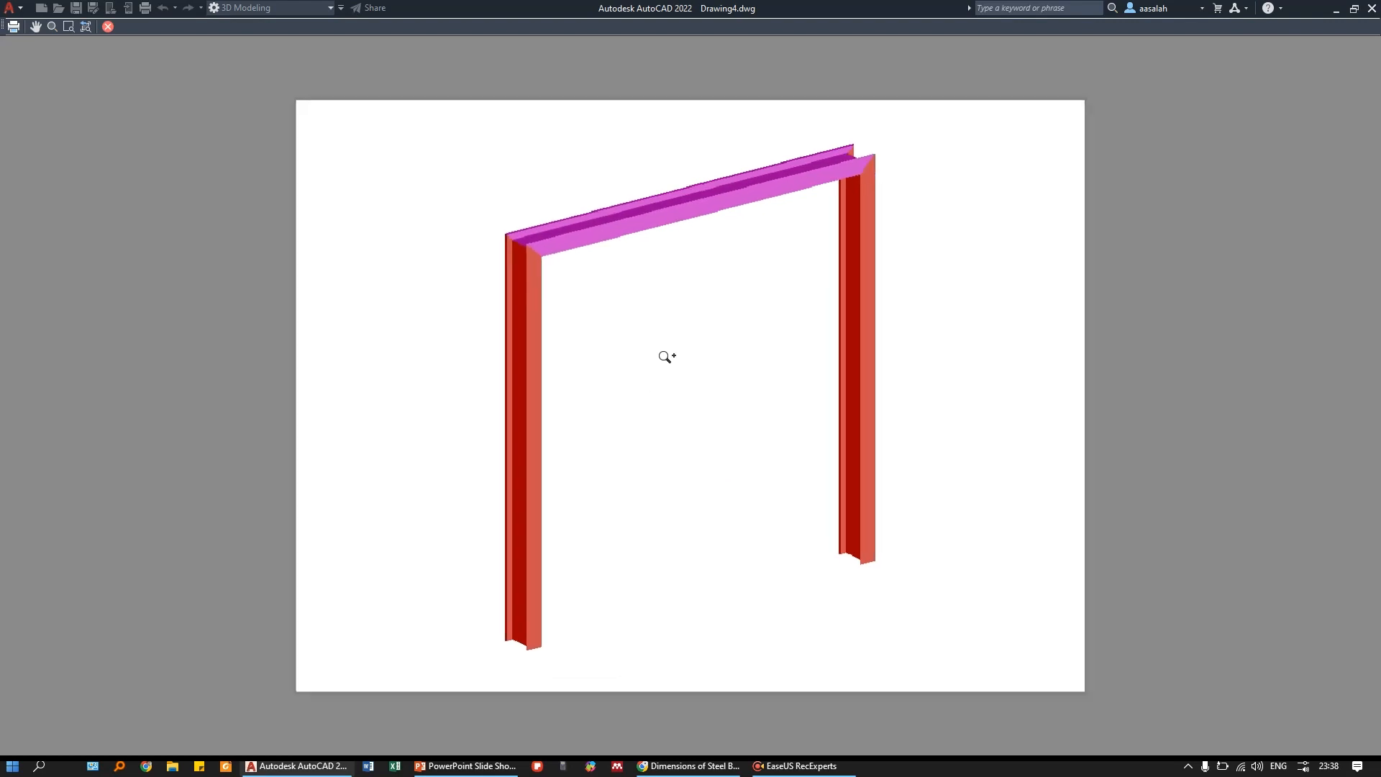
pyautogui.scroll(2, 796, 215)
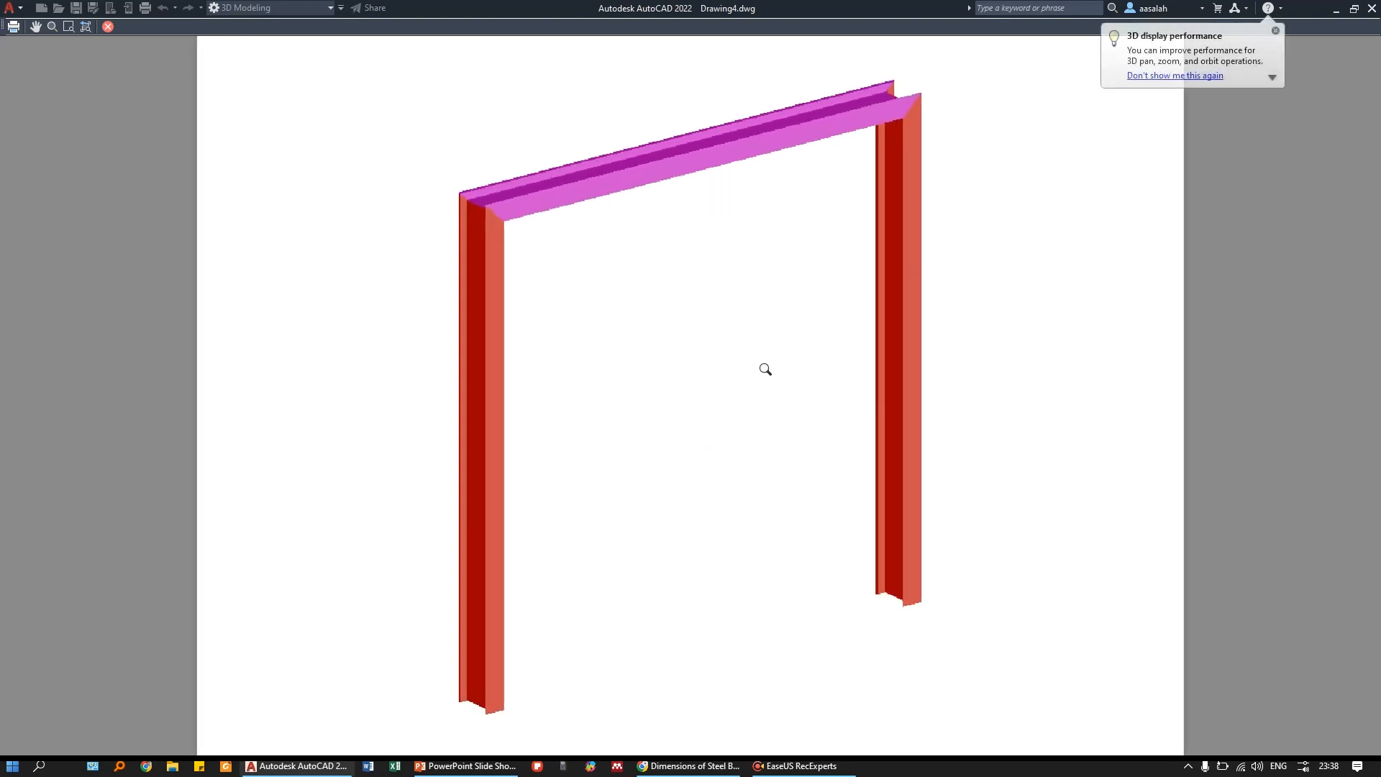
pyautogui.press('Escape')
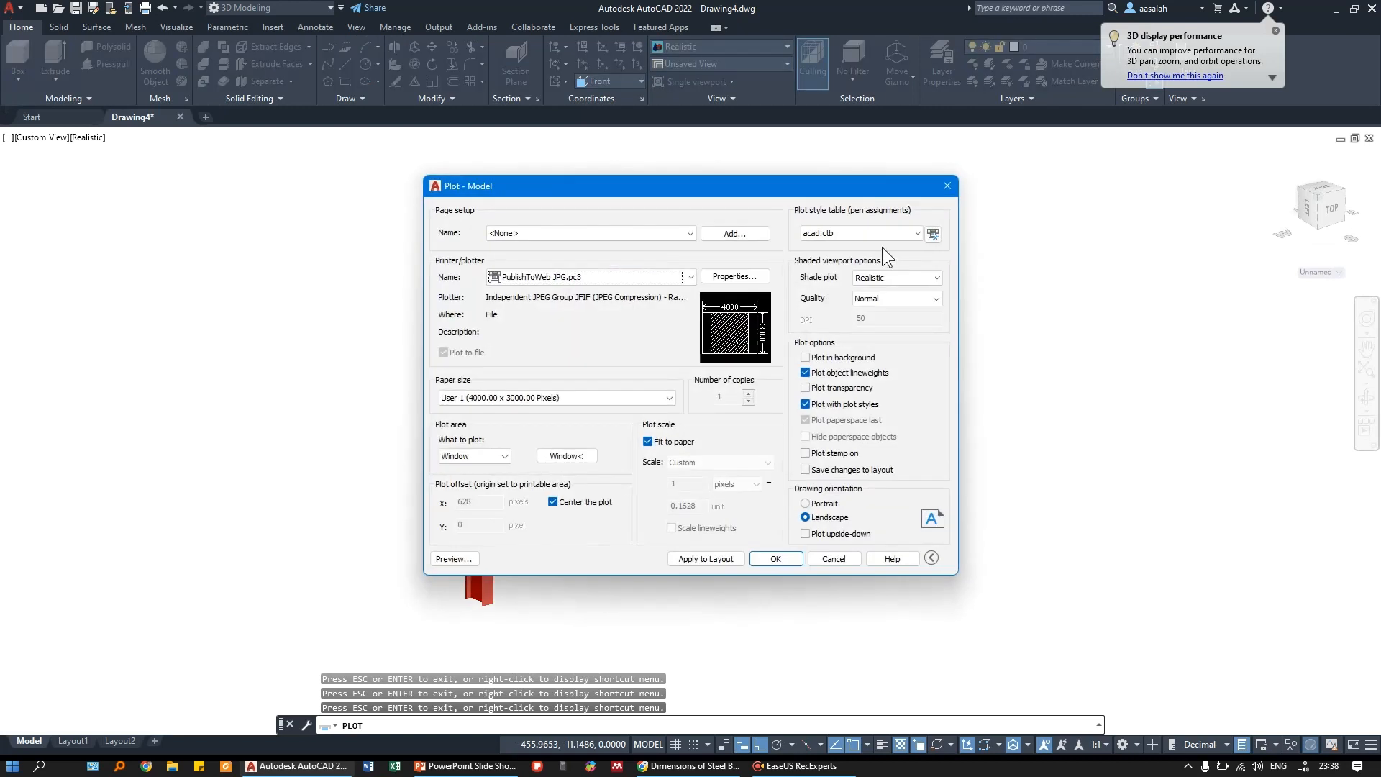
# - Try Shaded with edges as the shade plot style, examine the plot preview of the frame and cancel the plot
pyautogui.click(923, 279)
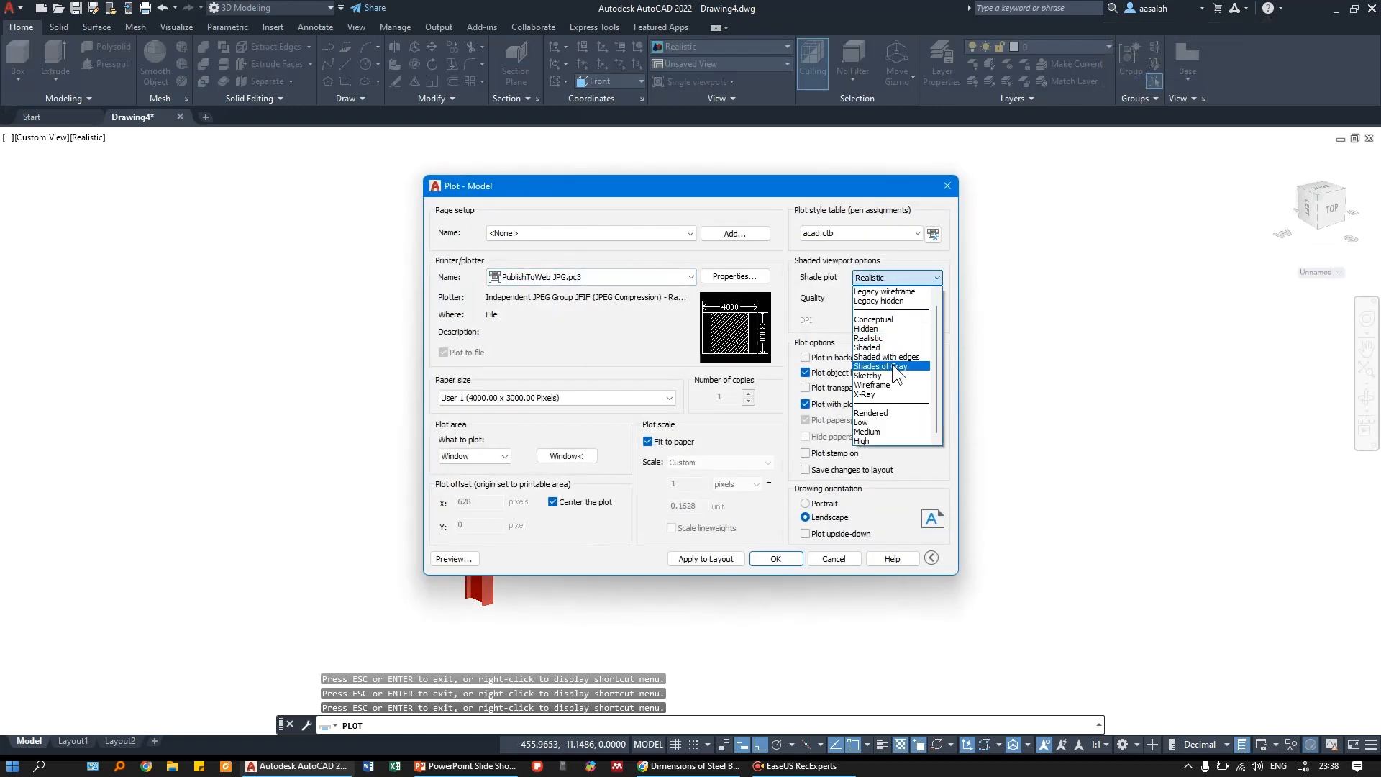
pyautogui.scroll(1, 896, 318)
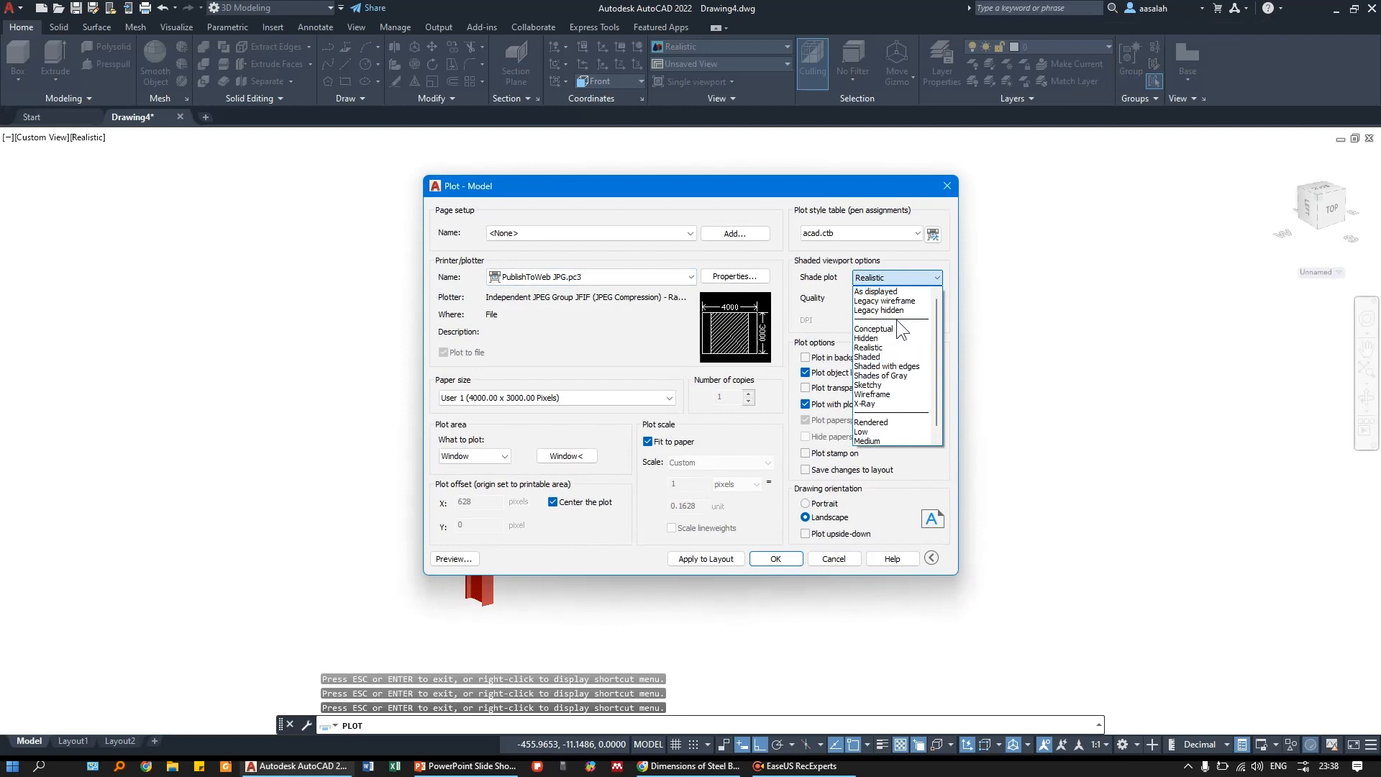
pyautogui.click(895, 366)
pyautogui.click(453, 559)
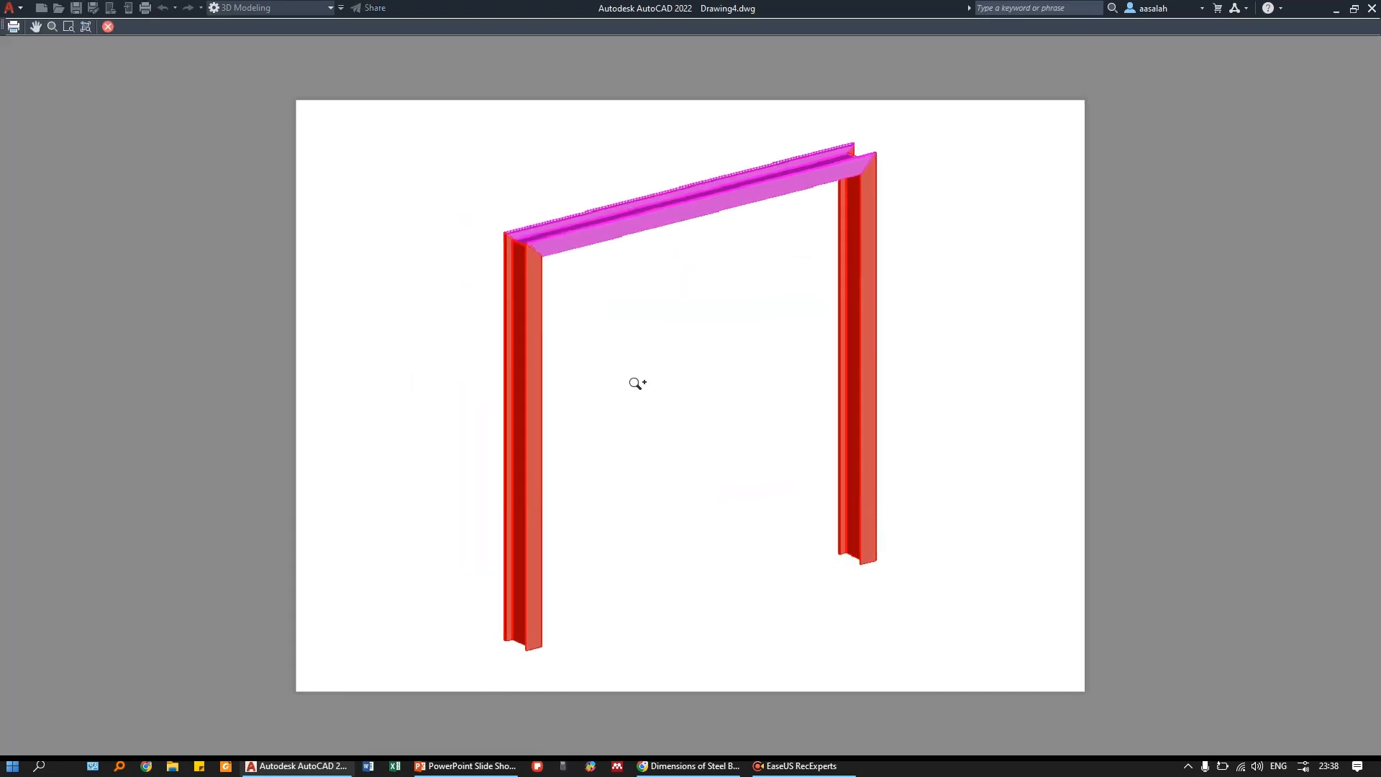
pyautogui.moveTo(636, 383); pyautogui.dragTo(809, 236)
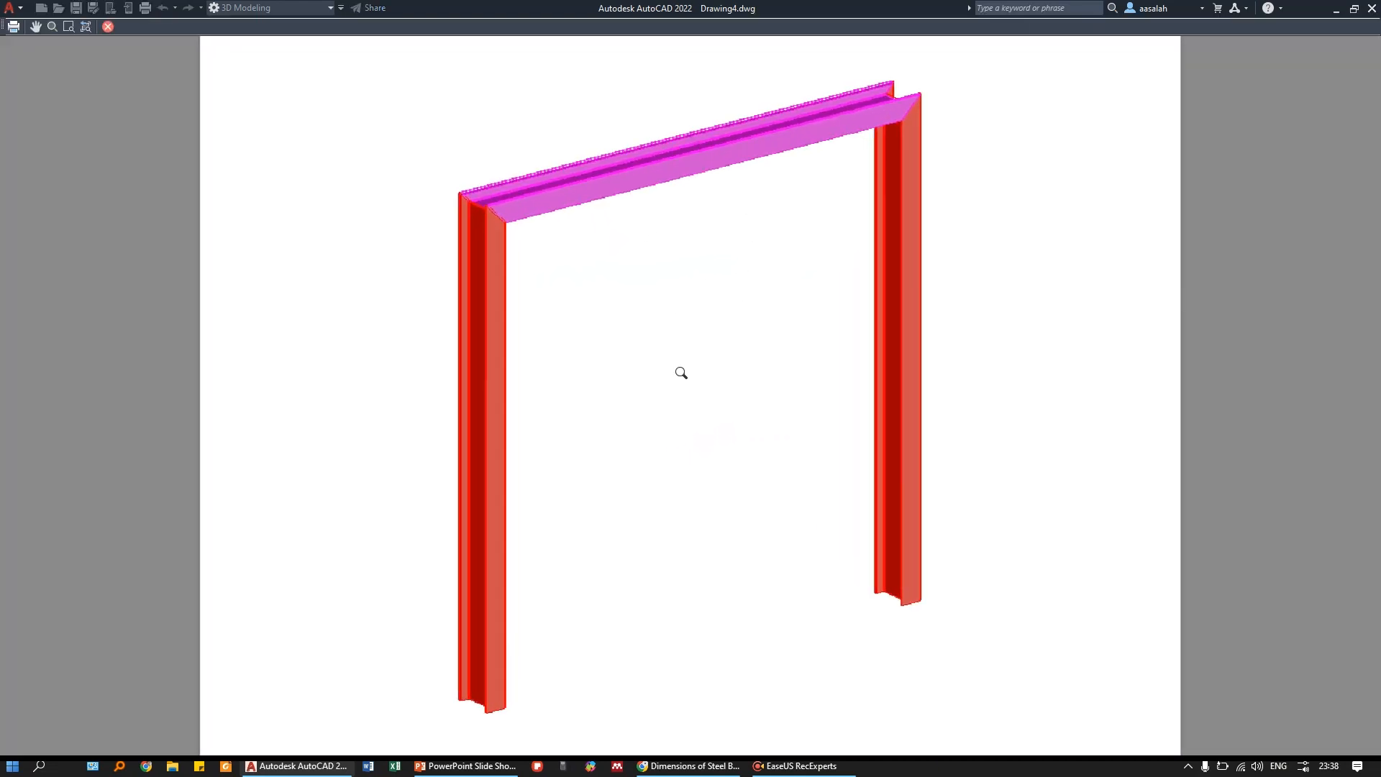
pyautogui.scroll(-3, 676, 386)
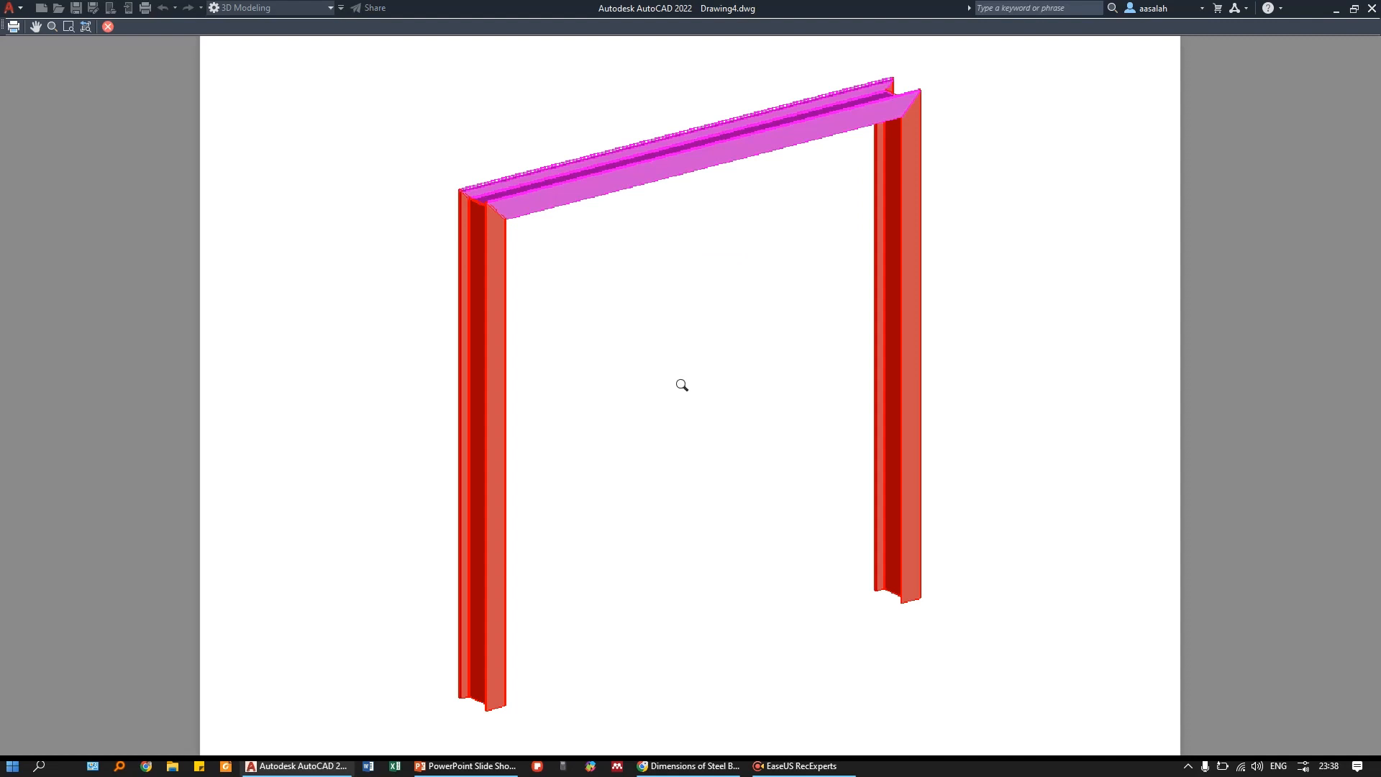
pyautogui.press('Escape')
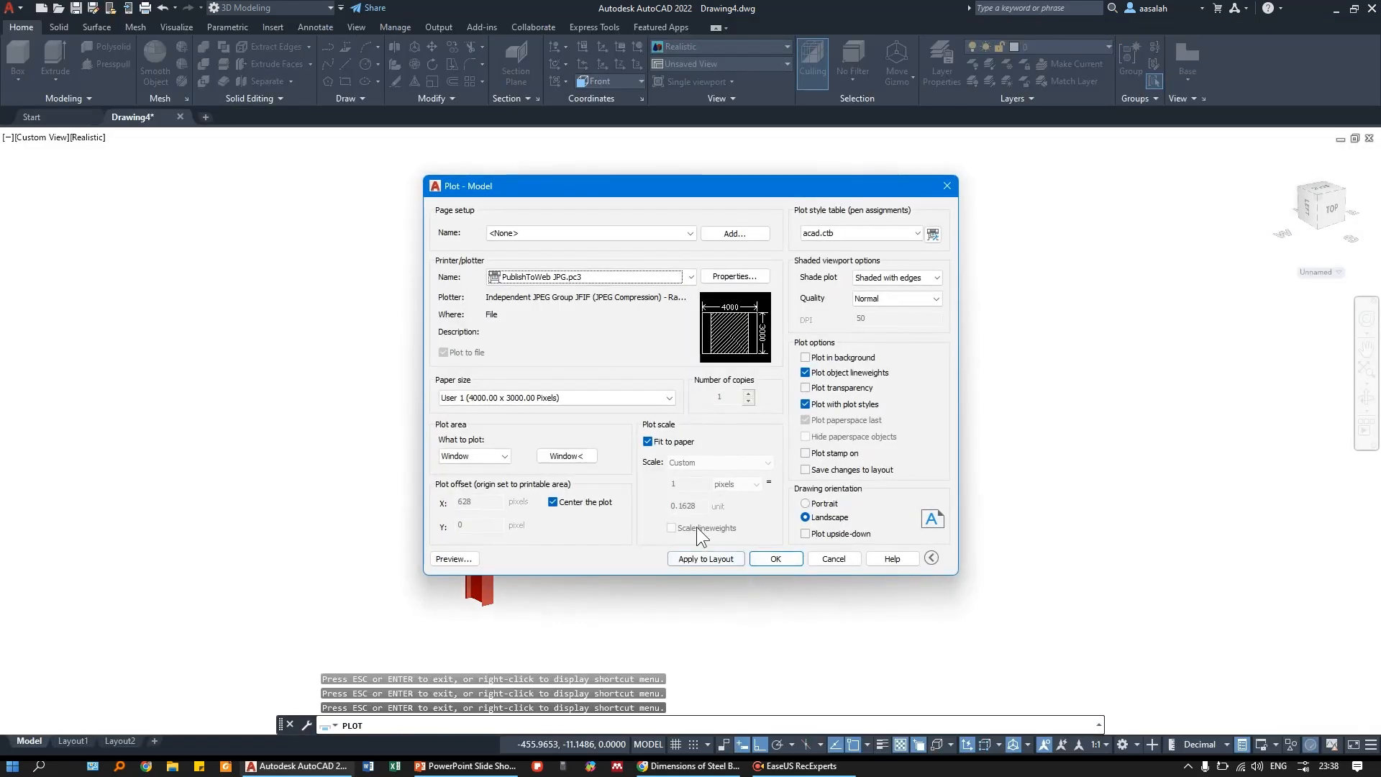
pyautogui.press('Escape')
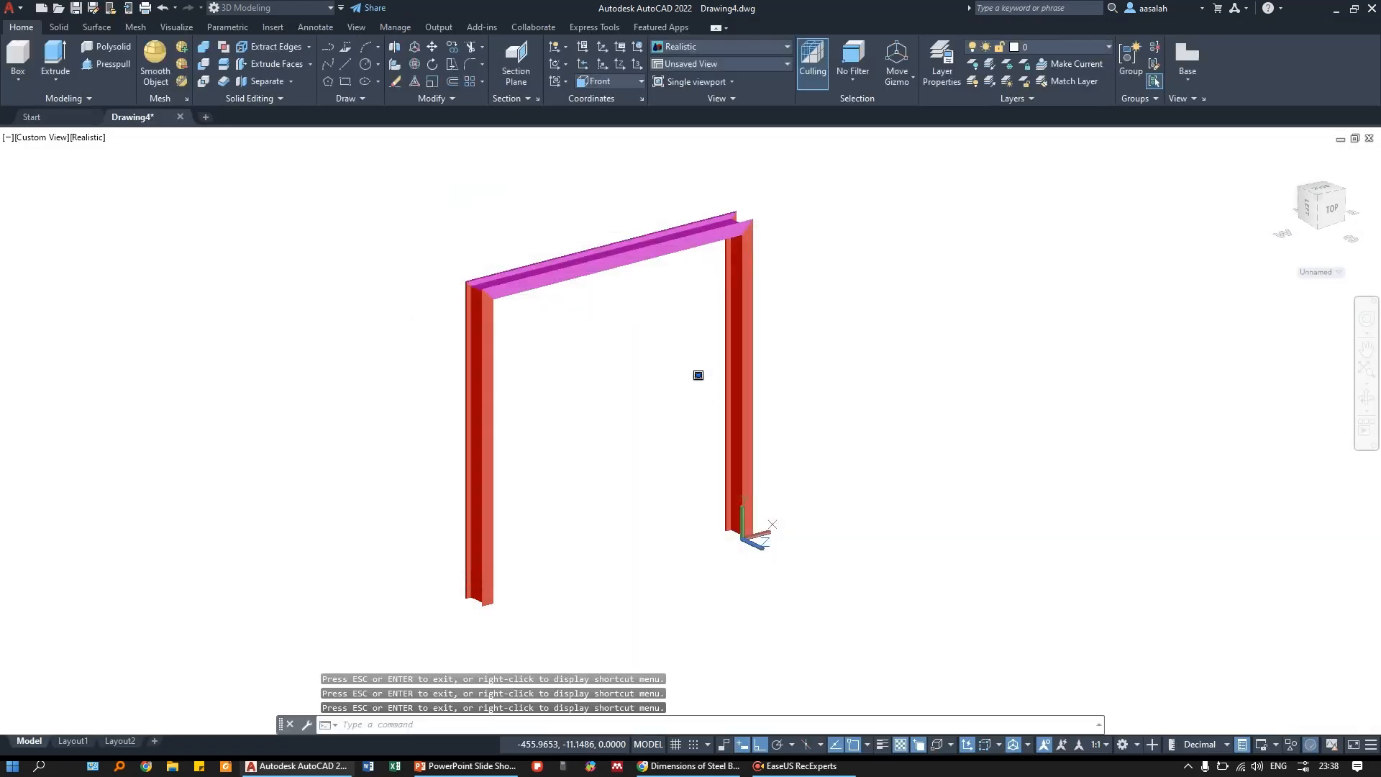
# - Open the selection of visual styles for the model view of the frame
pyautogui.click(727, 44)
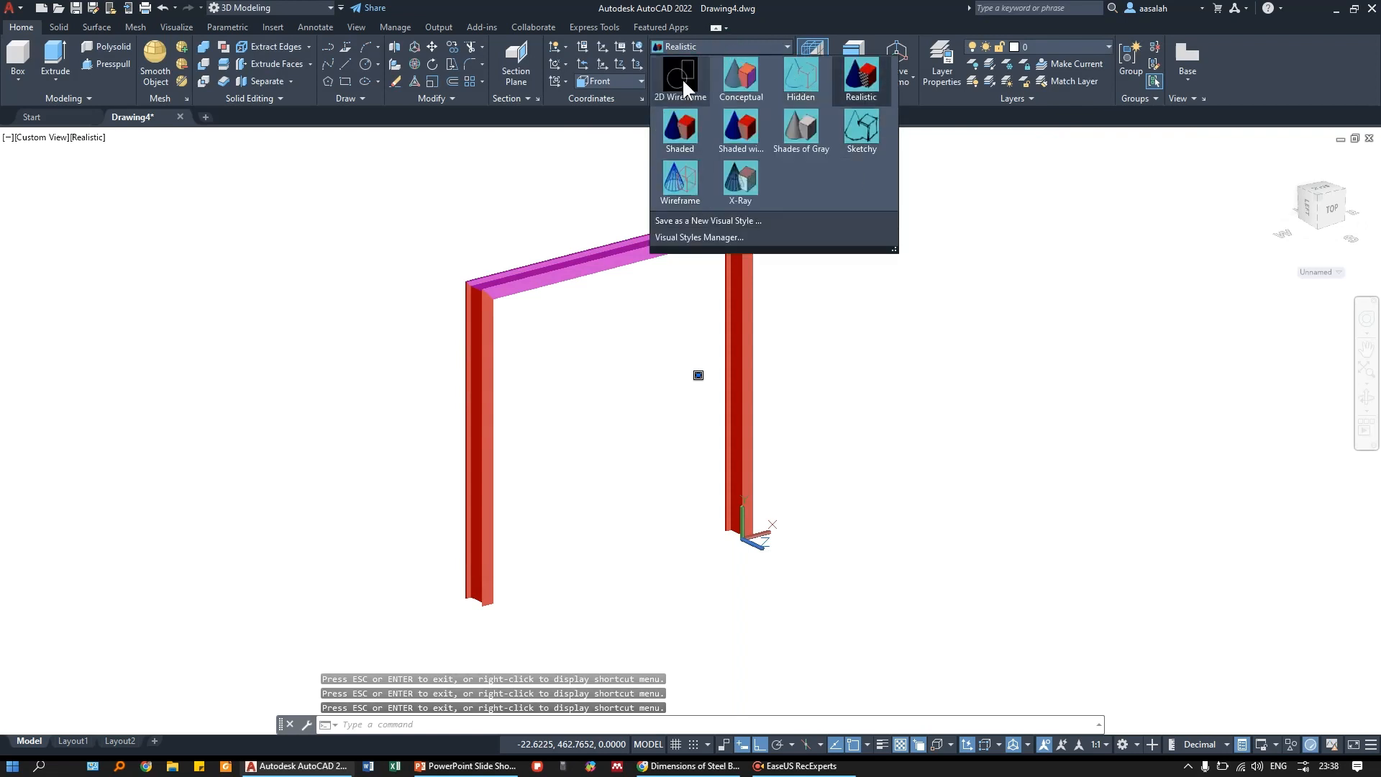